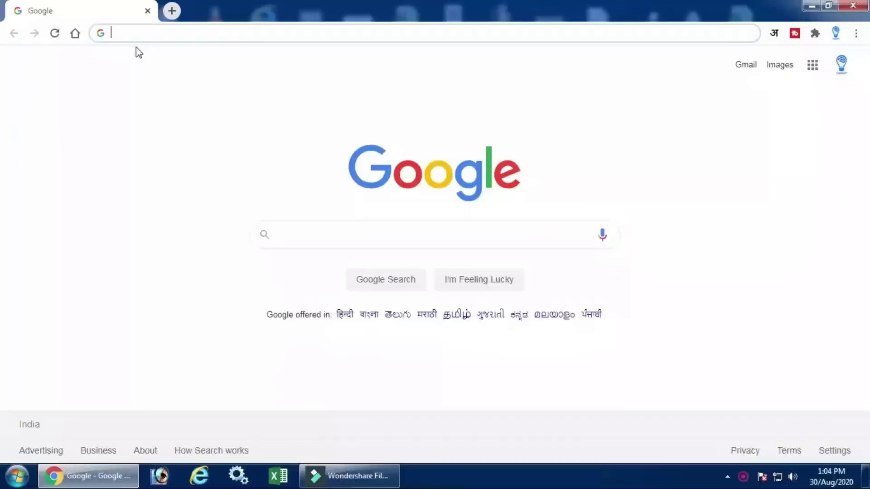
# - Open learnmorepro.com and look through its Courses page
pyautogui.write('learnmorepro.com')
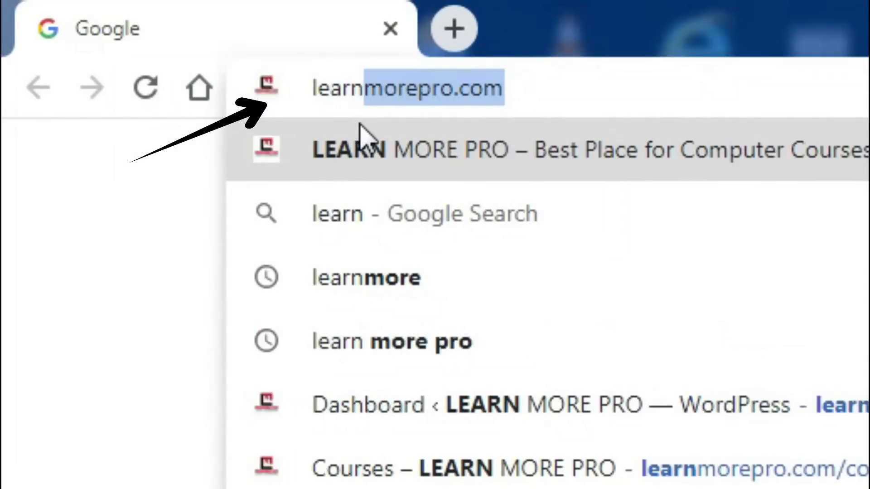
pyautogui.press('Right')
pyautogui.press('Return')
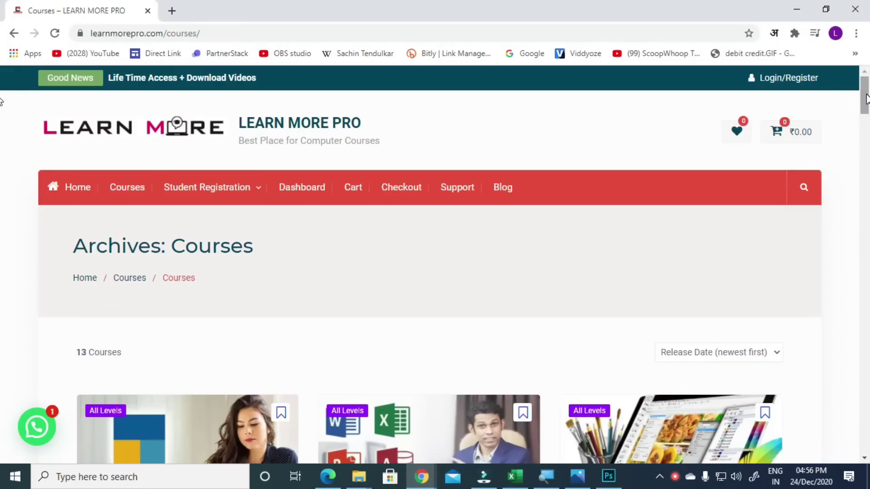
pyautogui.moveTo(866, 98); pyautogui.dragTo(866, 273)
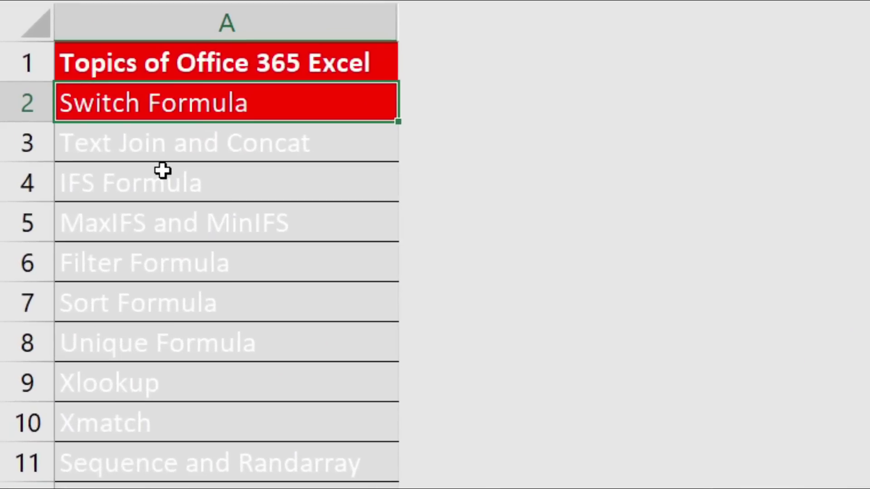
# - Go through the list of Office 365 Excel topics in column A of Sheet1, from Switch Formula to Analyze Data
pyautogui.press('Down')
pyautogui.press('Up')
pyautogui.press('Down')
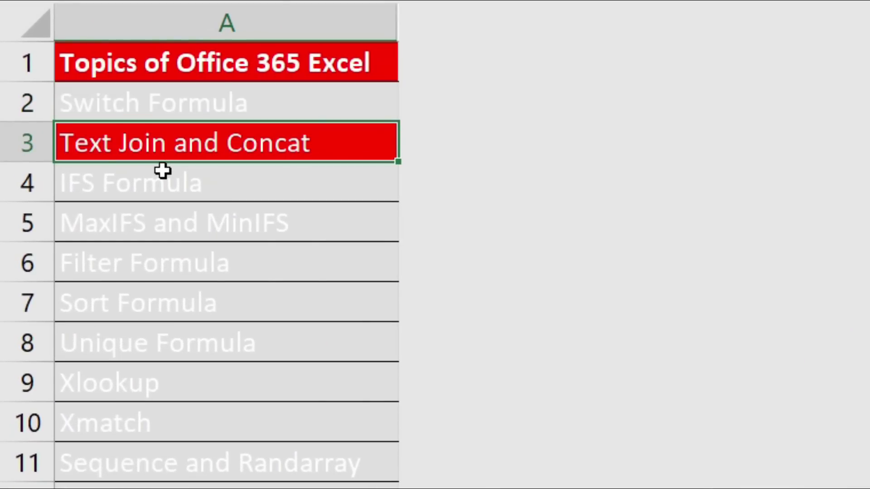
pyautogui.press('Down')
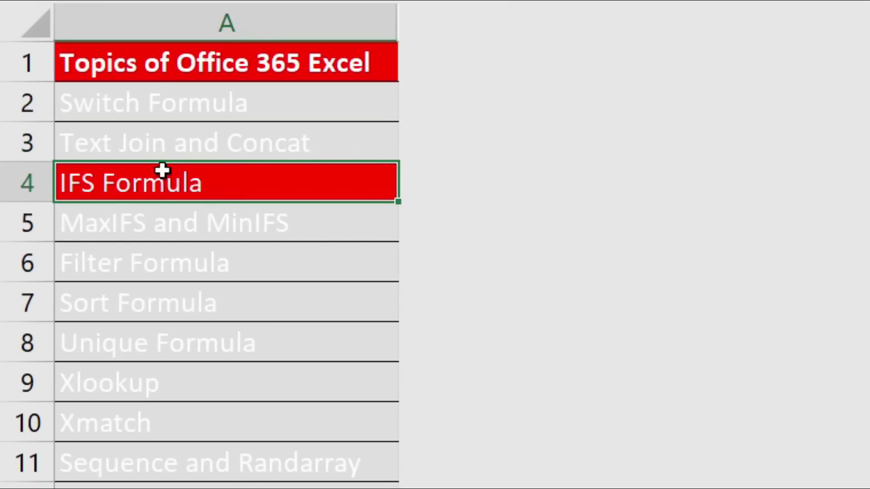
pyautogui.press('Down')
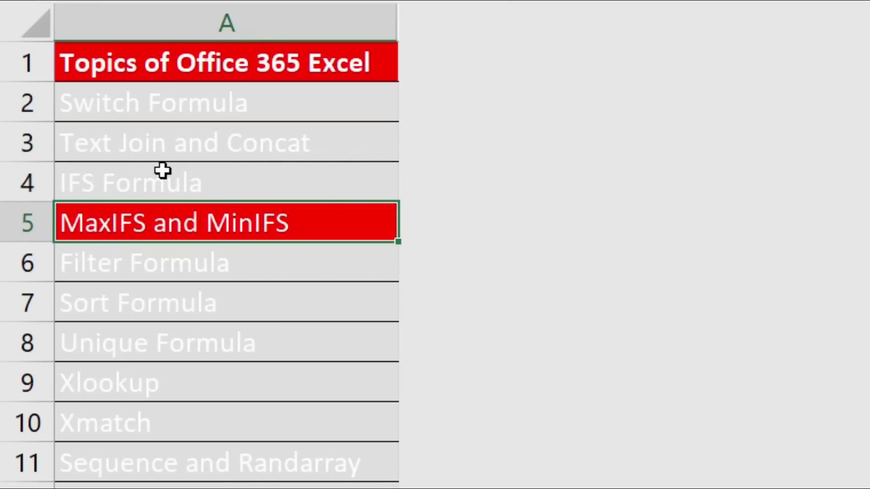
pyautogui.press('Down')
pyautogui.press('Down')
pyautogui.press('Down')
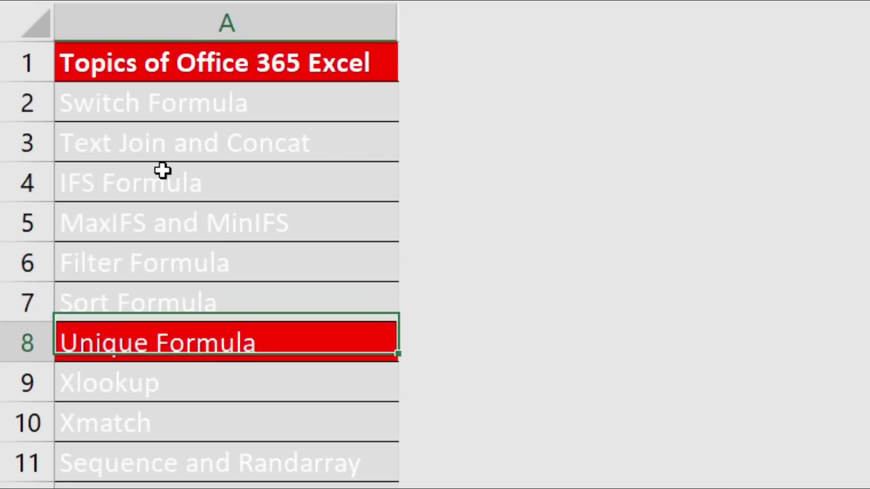
pyautogui.press('Down')
pyautogui.press('Down')
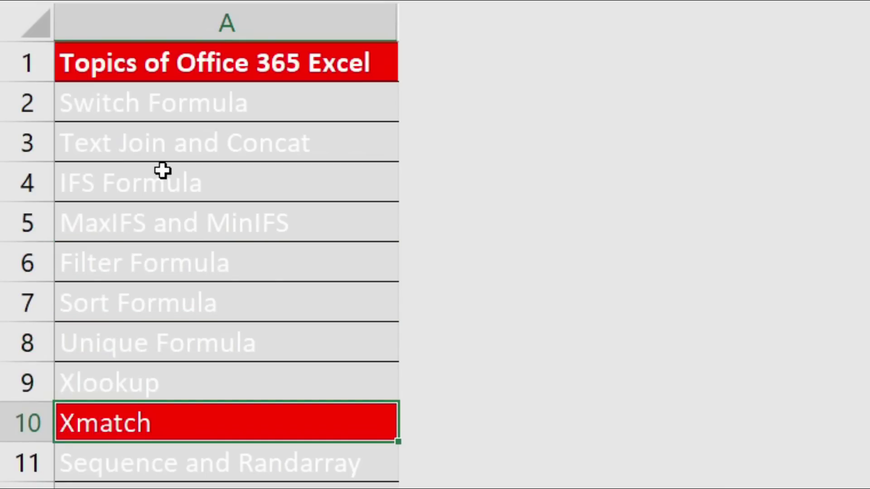
pyautogui.press('Down')
pyautogui.press('Down')
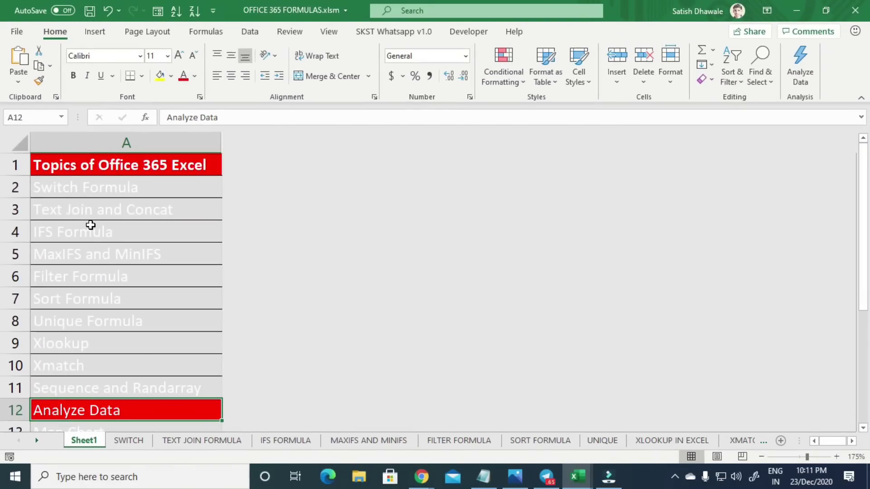
# - Look through the workbook's practice sheets one after another, from SWITCH to XMATCH
pyautogui.click(129, 442)
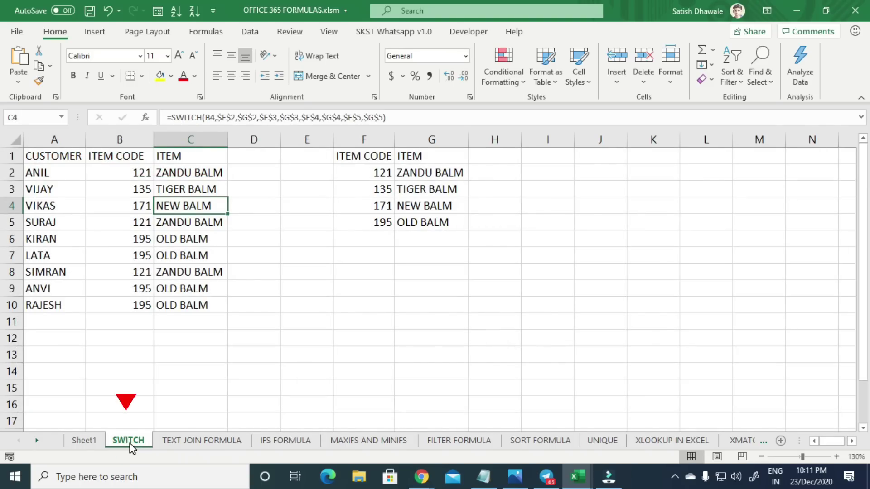
pyautogui.click(235, 443)
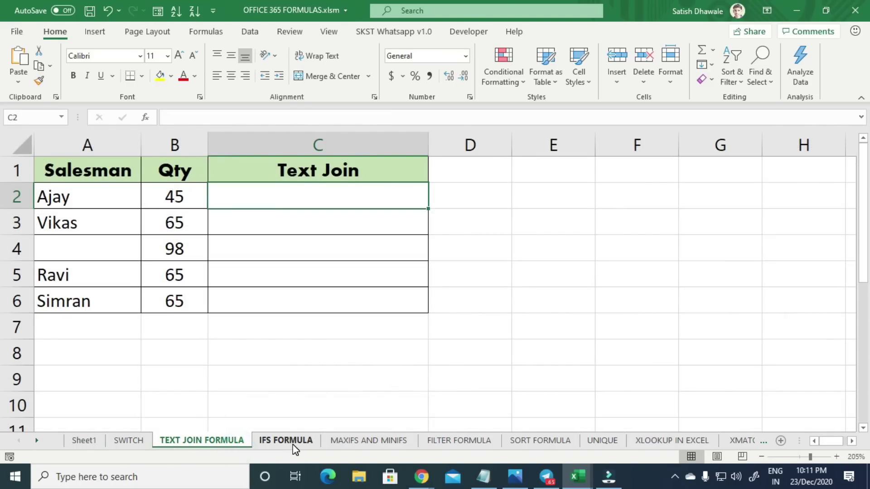
pyautogui.click(292, 443)
pyautogui.click(369, 442)
pyautogui.click(477, 443)
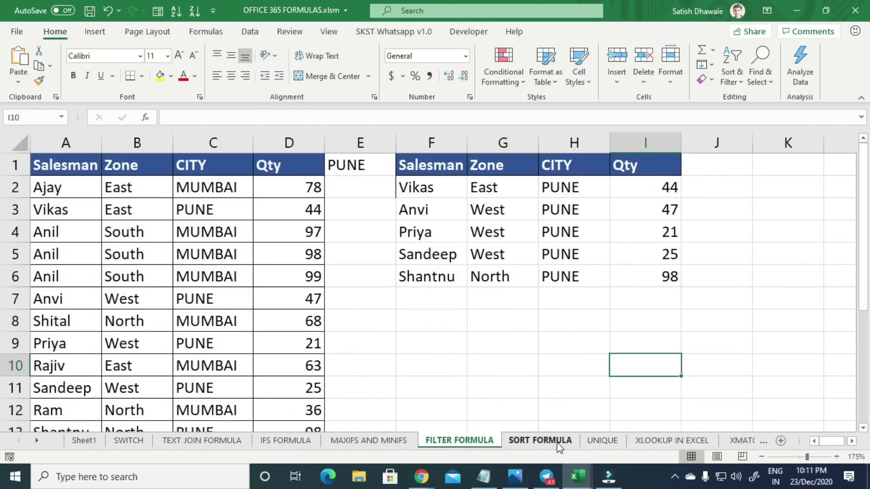
pyautogui.click(556, 442)
pyautogui.click(602, 441)
pyautogui.click(672, 441)
pyautogui.click(743, 443)
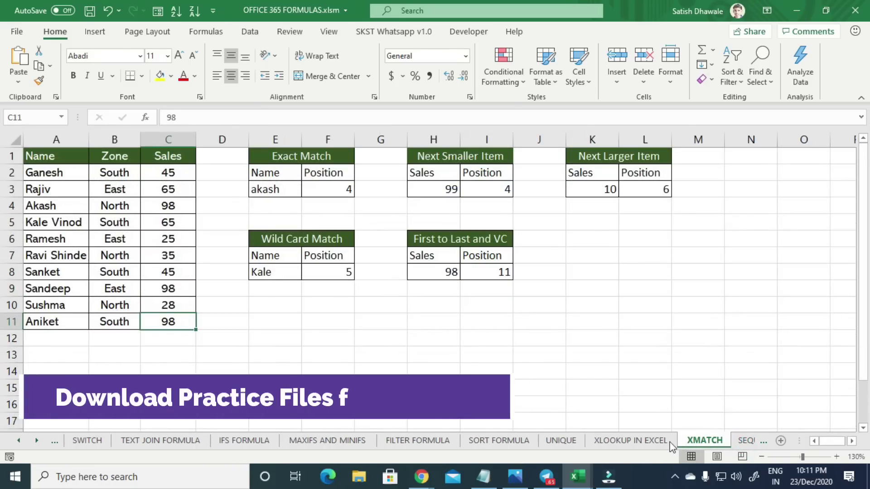
pyautogui.click(22, 441)
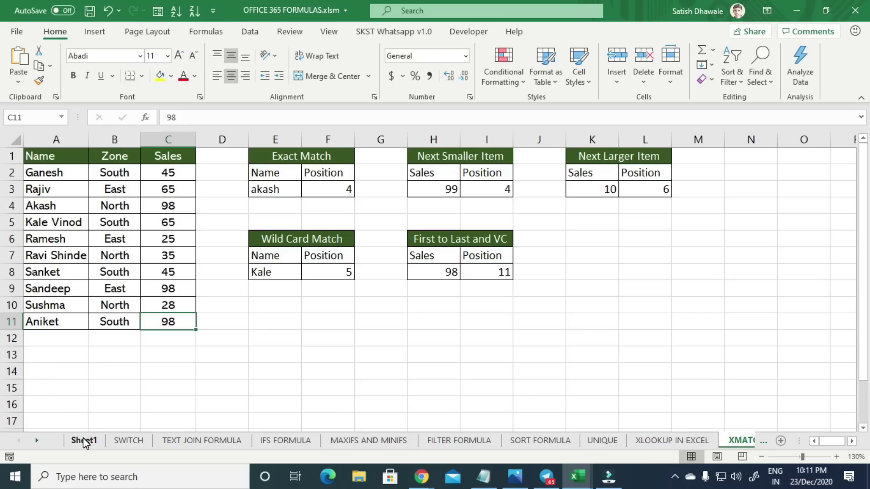
# - Clear the existing formulas from the ITEM column, C2:C10, on the SWITCH sheet
pyautogui.click(138, 438)
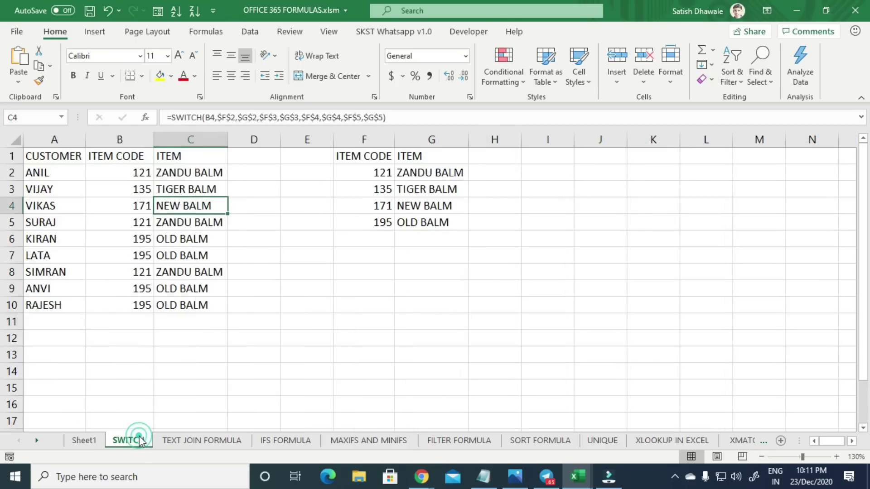
pyautogui.keyDown('ctrl'); pyautogui.scroll(6, 36, 229); pyautogui.keyUp('ctrl')
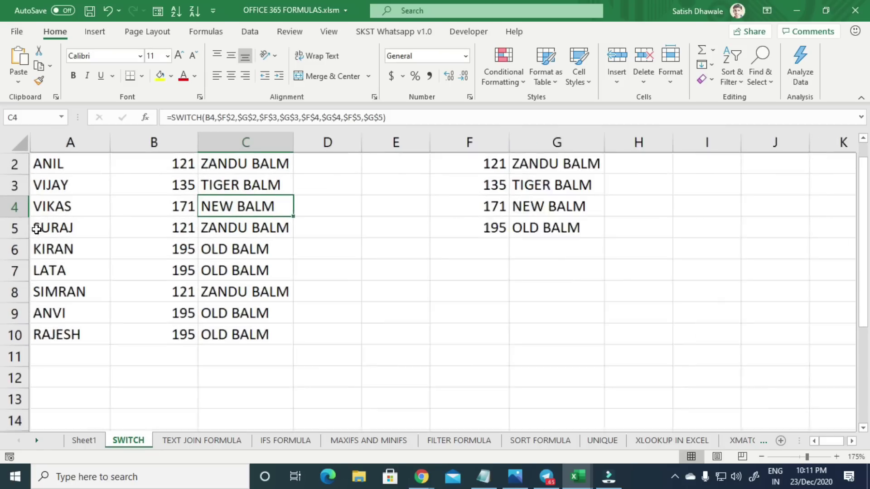
pyautogui.scroll(1, 36, 229)
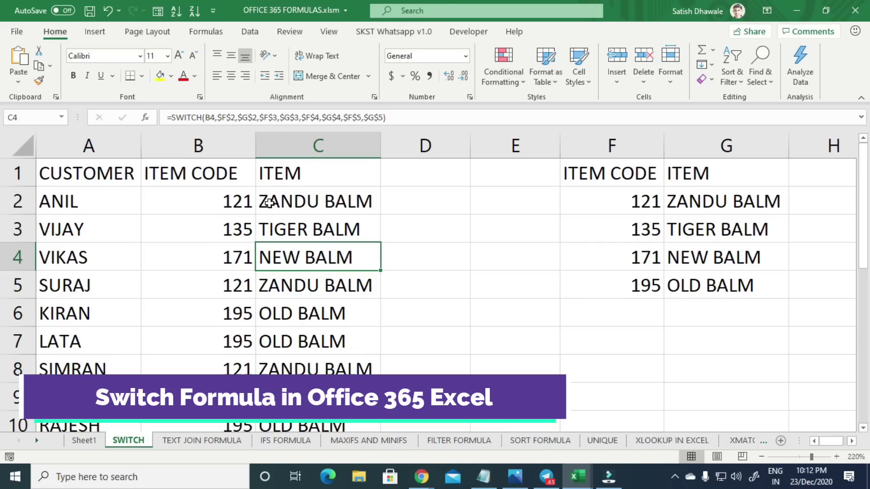
pyautogui.moveTo(267, 201); pyautogui.dragTo(315, 385)
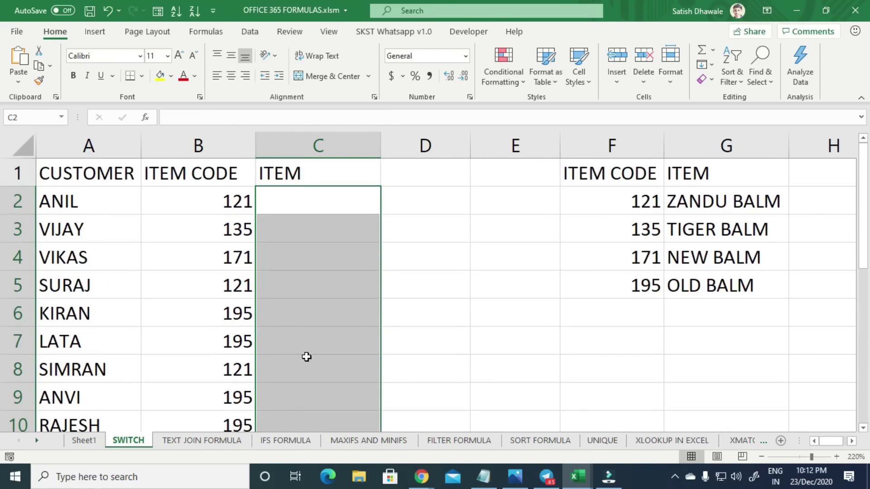
pyautogui.click(224, 253)
pyautogui.scroll(-3, 224, 253)
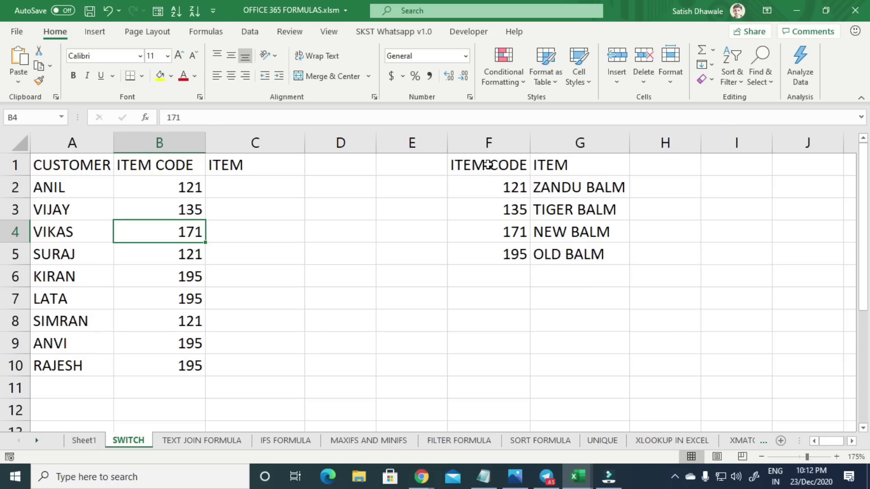
# - Examine the item code and item lookup table in F1:G5 and the customers' item codes in B2:B10
pyautogui.moveTo(486, 165); pyautogui.dragTo(583, 242)
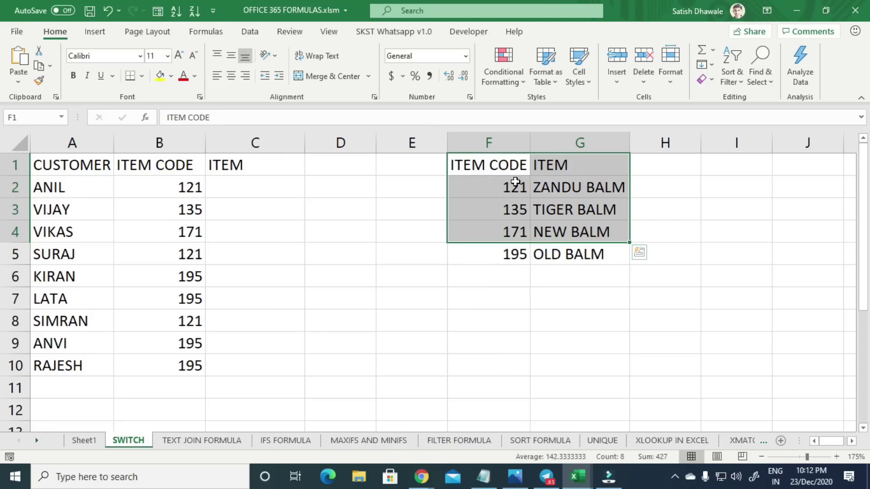
pyautogui.moveTo(511, 169); pyautogui.dragTo(575, 253)
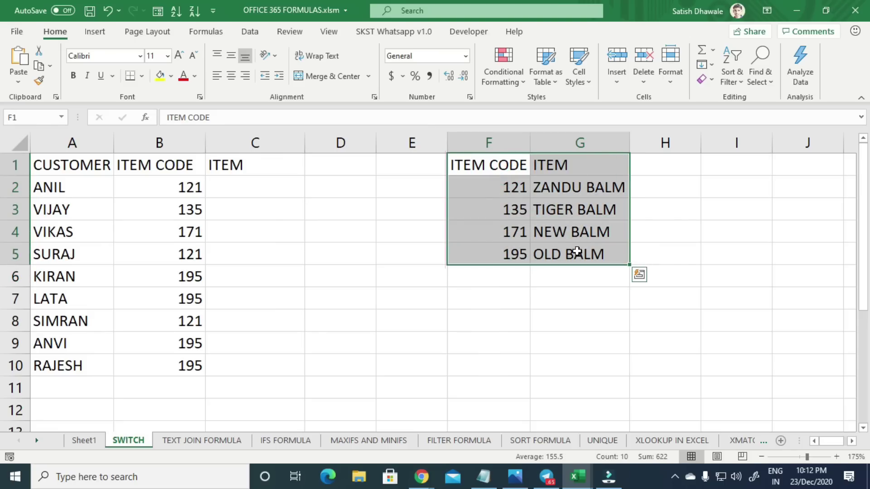
pyautogui.moveTo(525, 172); pyautogui.dragTo(589, 248)
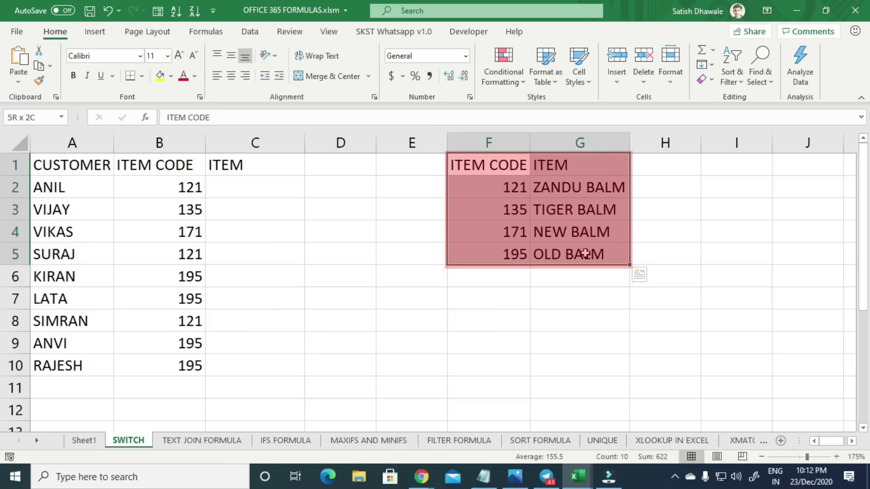
pyautogui.click(573, 173)
pyautogui.moveTo(573, 173); pyautogui.dragTo(584, 252)
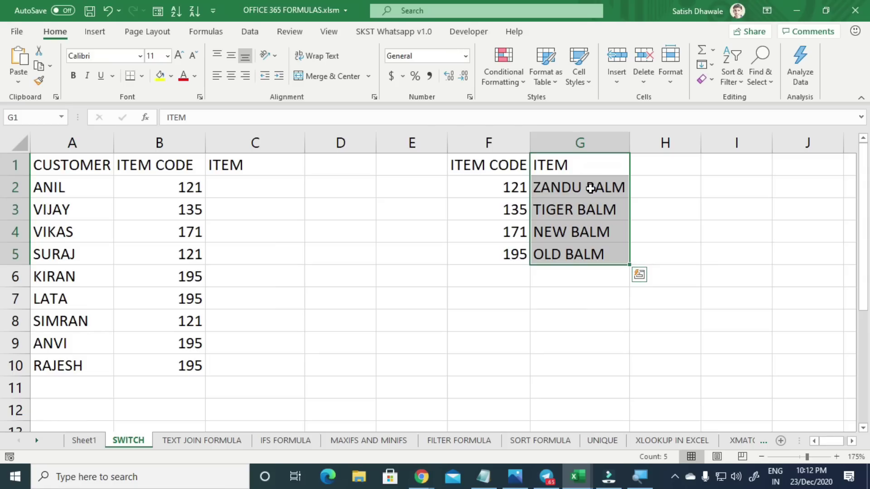
pyautogui.moveTo(591, 189); pyautogui.dragTo(585, 259)
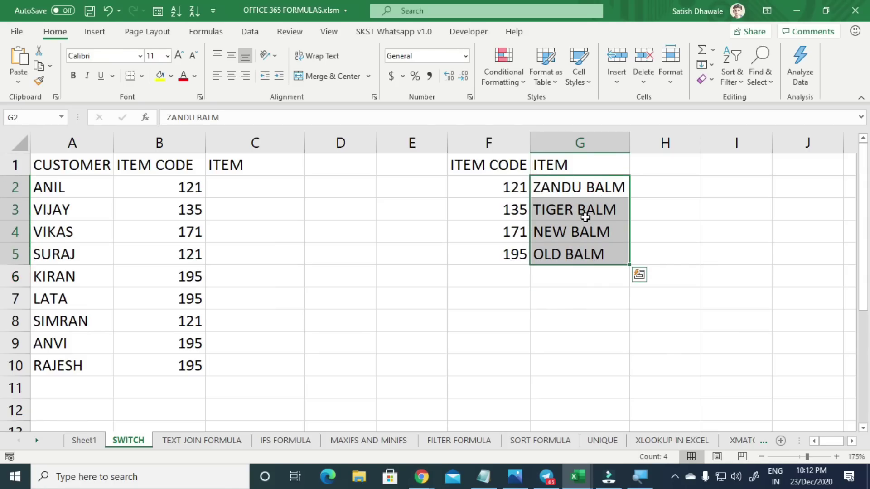
pyautogui.moveTo(578, 195); pyautogui.dragTo(578, 254)
pyautogui.moveTo(578, 188); pyautogui.dragTo(578, 261)
pyautogui.moveTo(500, 189); pyautogui.dragTo(503, 264)
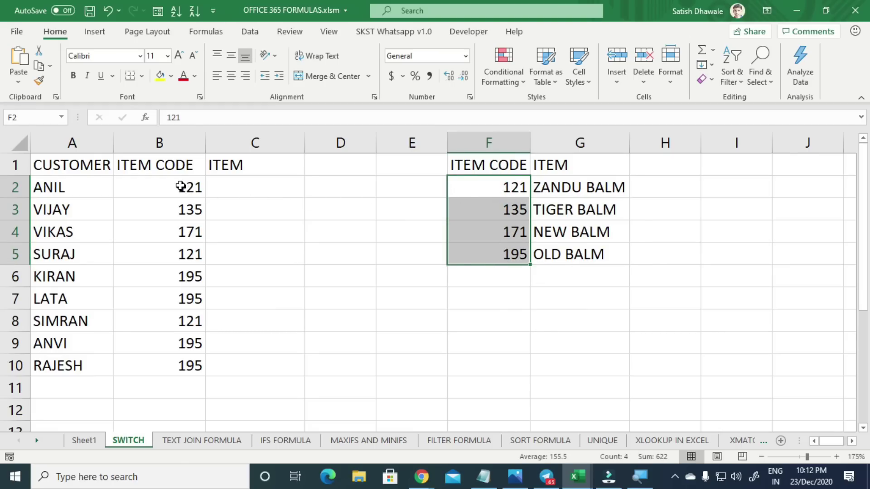
pyautogui.moveTo(180, 185); pyautogui.dragTo(172, 365)
pyautogui.moveTo(79, 189); pyautogui.dragTo(161, 364)
pyautogui.moveTo(180, 188); pyautogui.dragTo(178, 369)
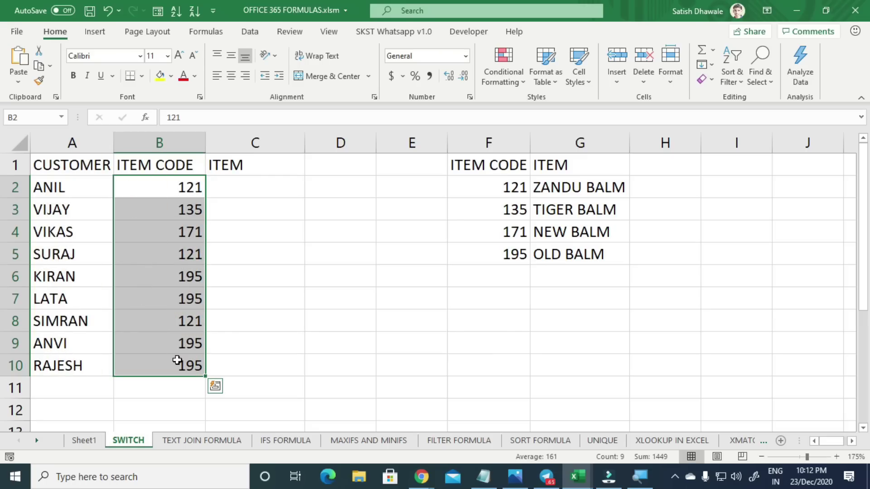
# - Trace the item codes in B2:B5 to their items in the lookup table and to the empty ITEM cells beside them
pyautogui.click(275, 189)
pyautogui.click(167, 187)
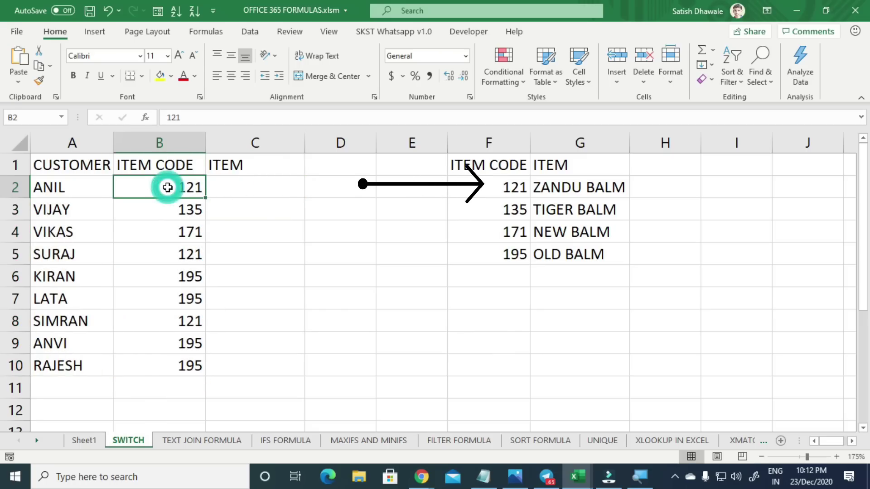
pyautogui.click(552, 188)
pyautogui.click(273, 184)
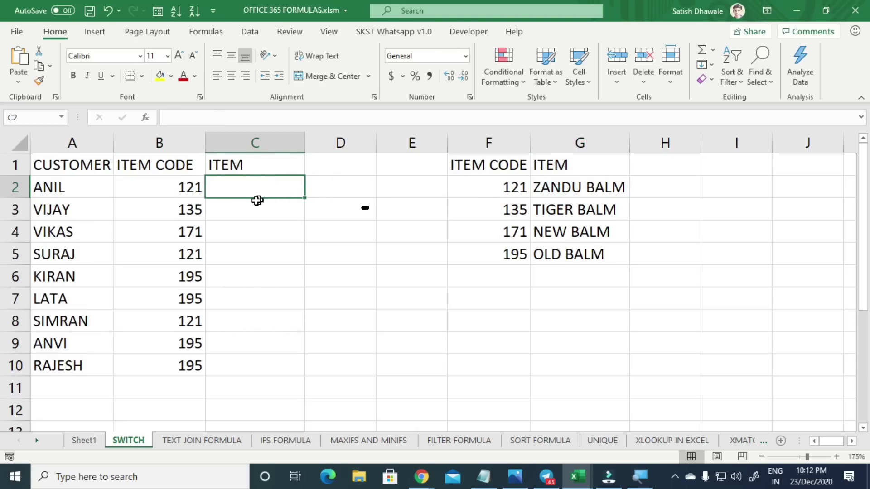
pyautogui.click(175, 211)
pyautogui.click(539, 219)
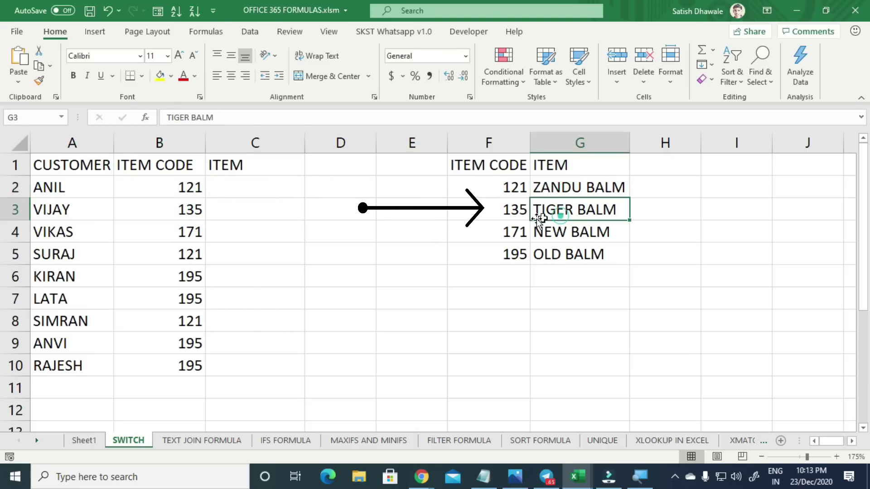
pyautogui.click(263, 206)
pyautogui.click(184, 229)
pyautogui.click(507, 231)
pyautogui.click(275, 232)
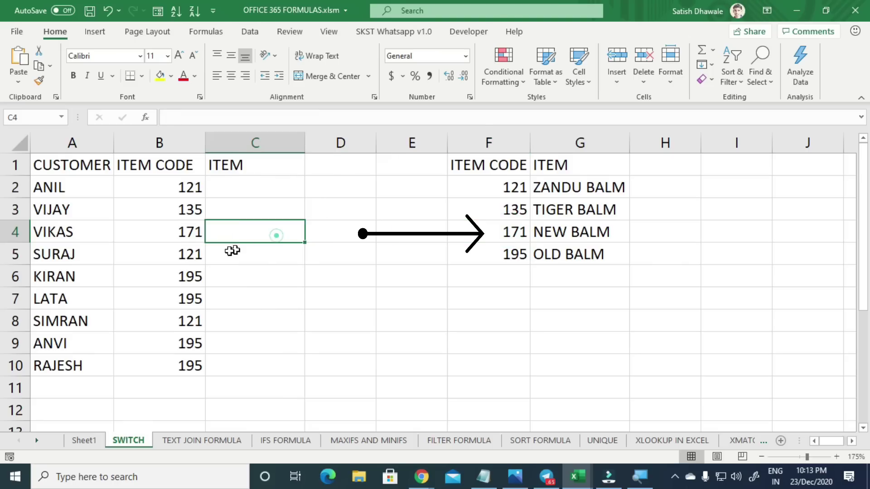
pyautogui.click(185, 252)
pyautogui.click(245, 253)
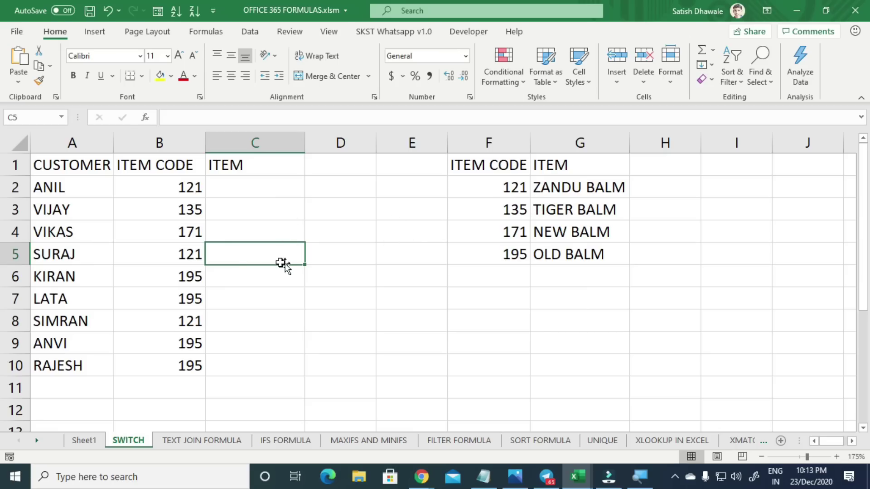
# - Review the empty ITEM range C2:C10 against the lookup table in F1:G5
pyautogui.moveTo(250, 195); pyautogui.dragTo(232, 361)
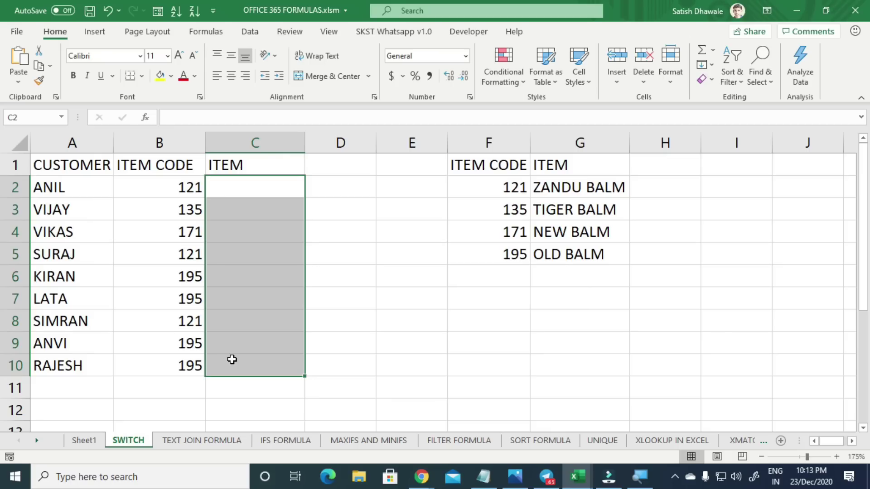
pyautogui.moveTo(492, 168); pyautogui.dragTo(576, 255)
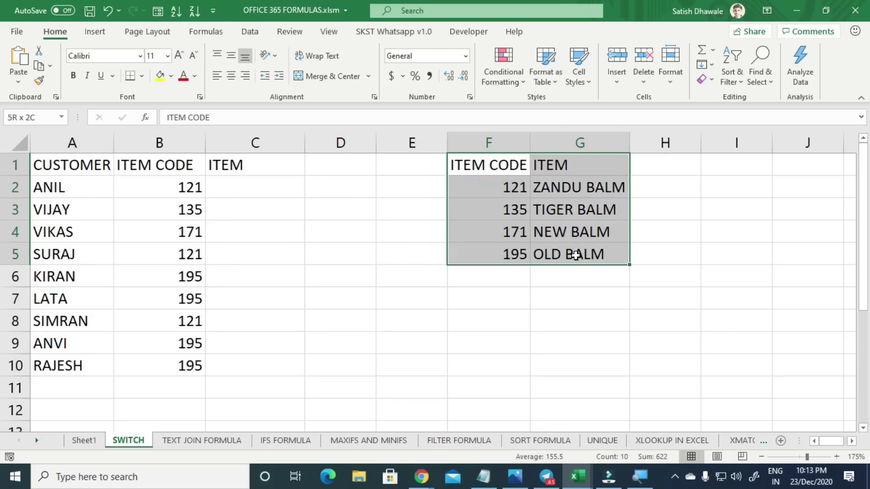
pyautogui.moveTo(565, 191); pyautogui.dragTo(508, 254)
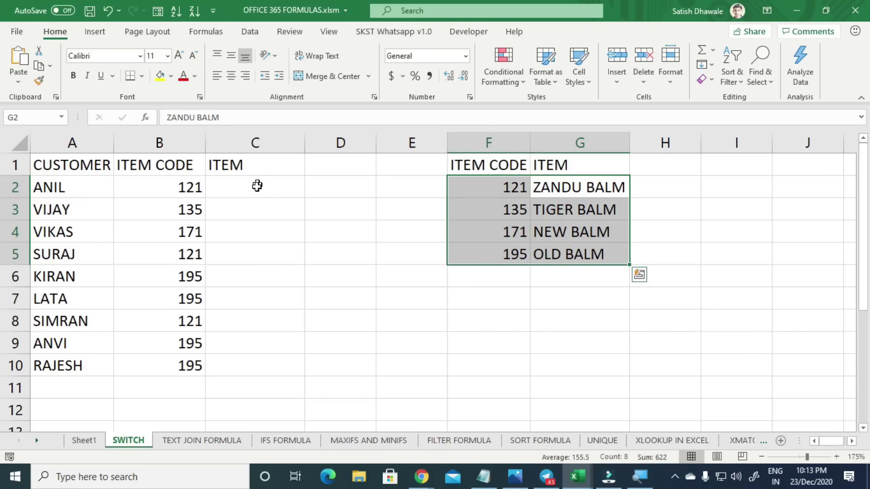
pyautogui.moveTo(256, 185); pyautogui.dragTo(241, 370)
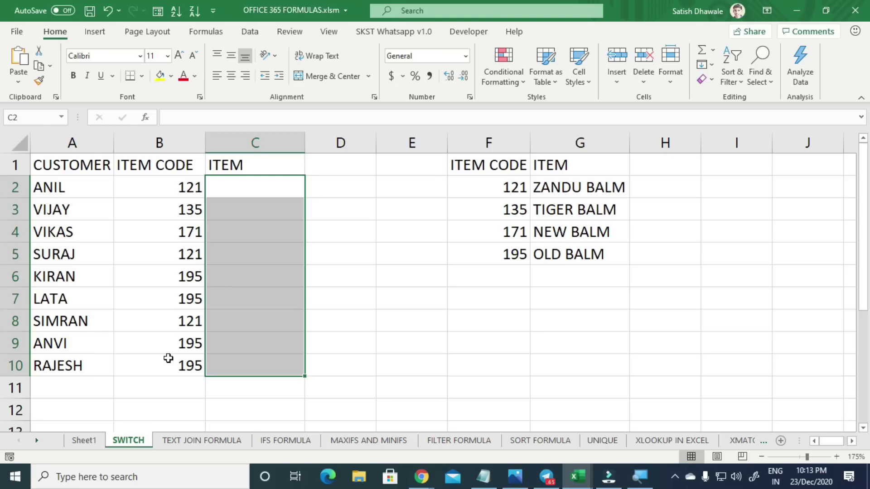
# - Start a SWITCH formula in C2 with the item code in B2 as its expression
pyautogui.click(233, 323)
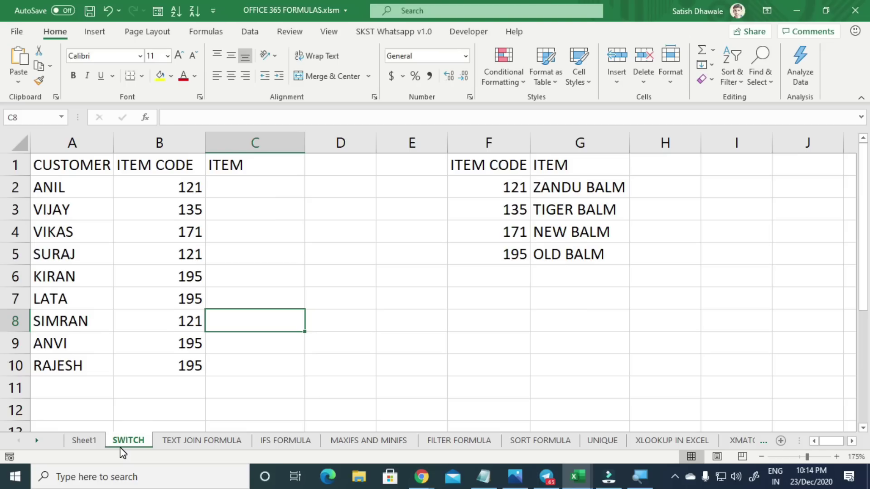
pyautogui.click(224, 189)
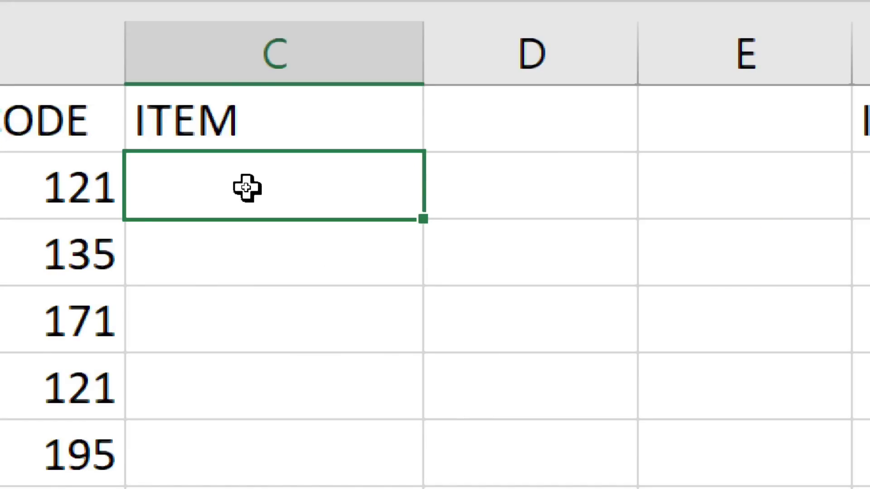
pyautogui.write('=SWIT')
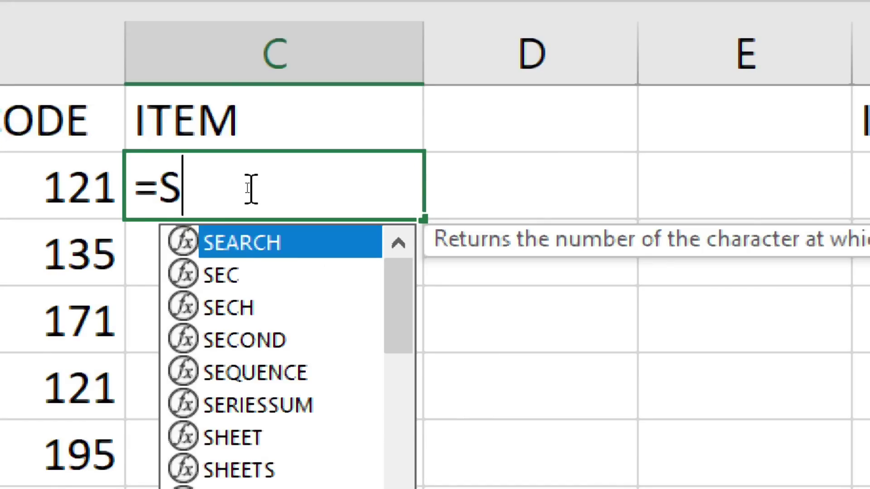
pyautogui.write('CH(')
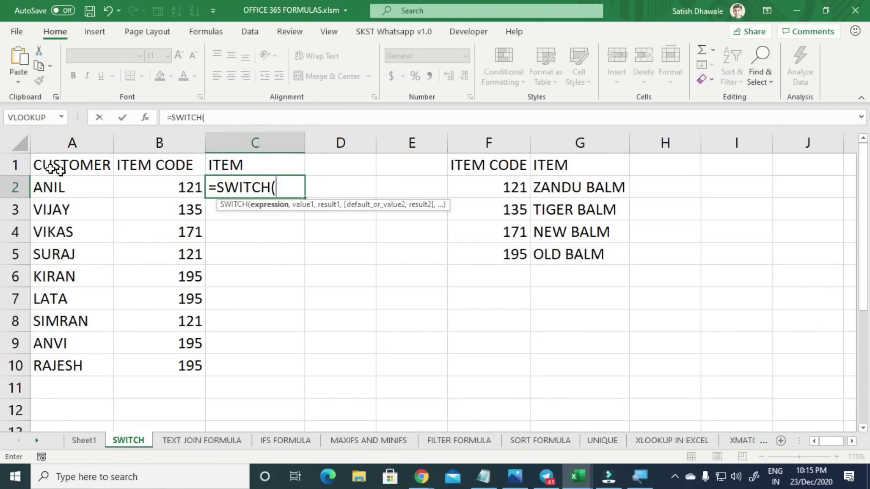
pyautogui.click(129, 185)
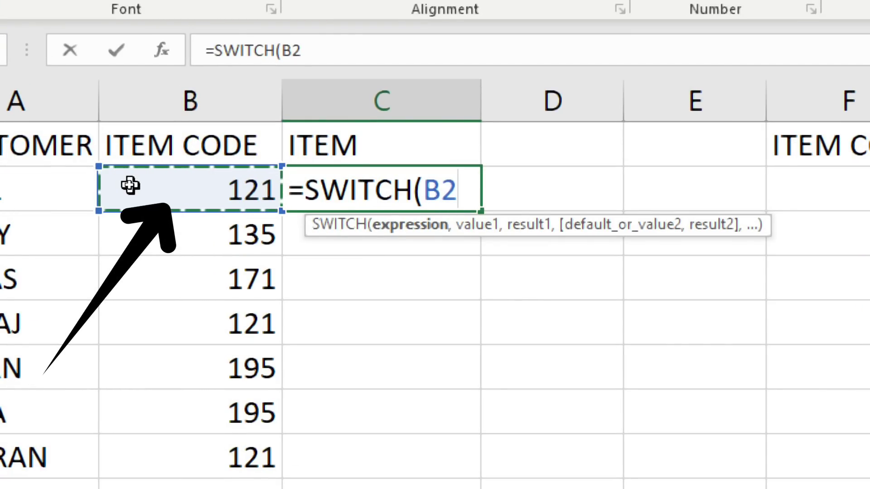
pyautogui.write(',')
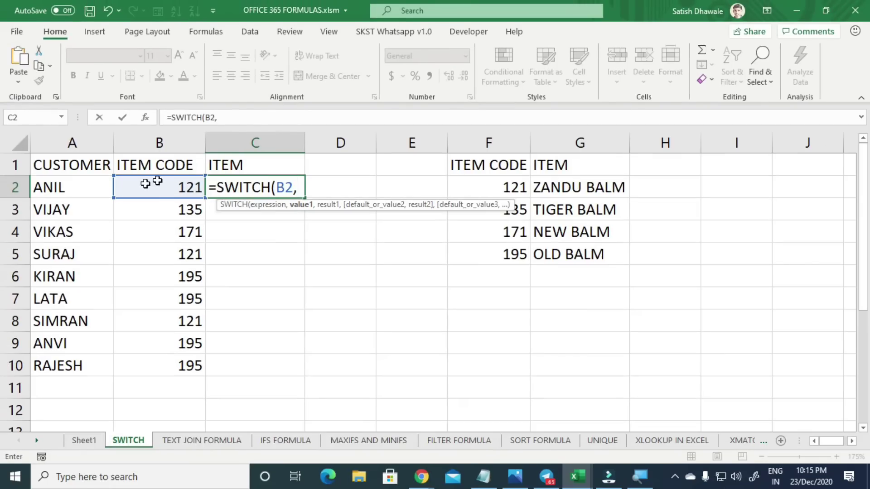
# - Add the first two value and result pairs to the SWITCH formula: F2 with G2, and F3 with G3
pyautogui.click(835, 190)
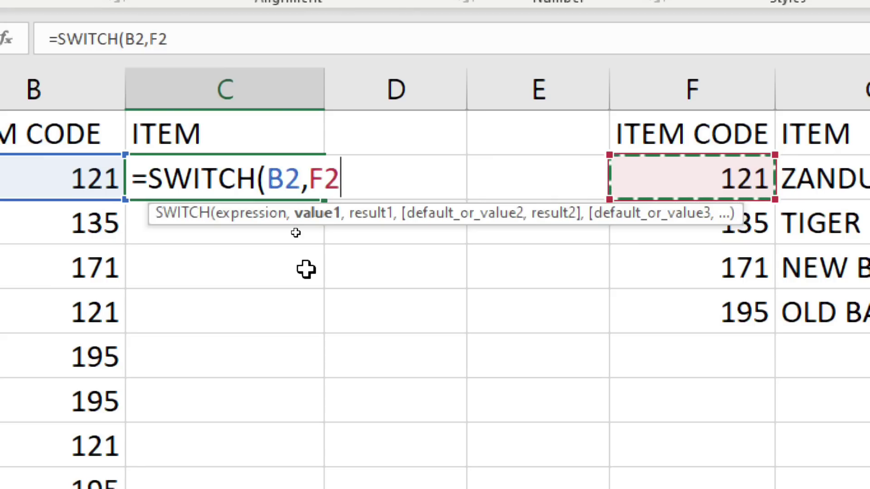
pyautogui.write(',')
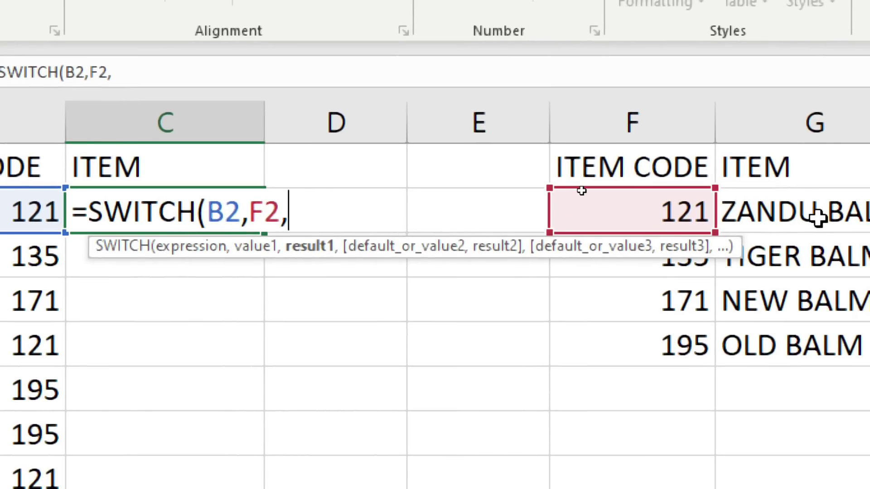
pyautogui.click(817, 218)
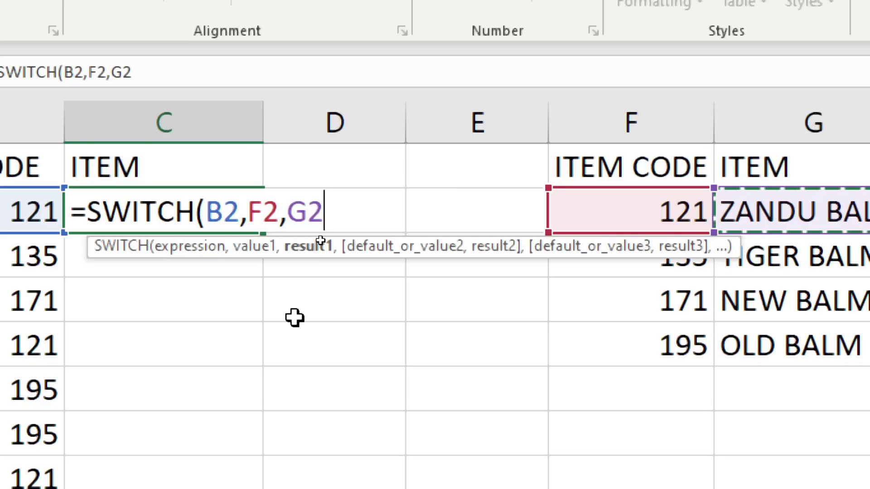
pyautogui.write(',')
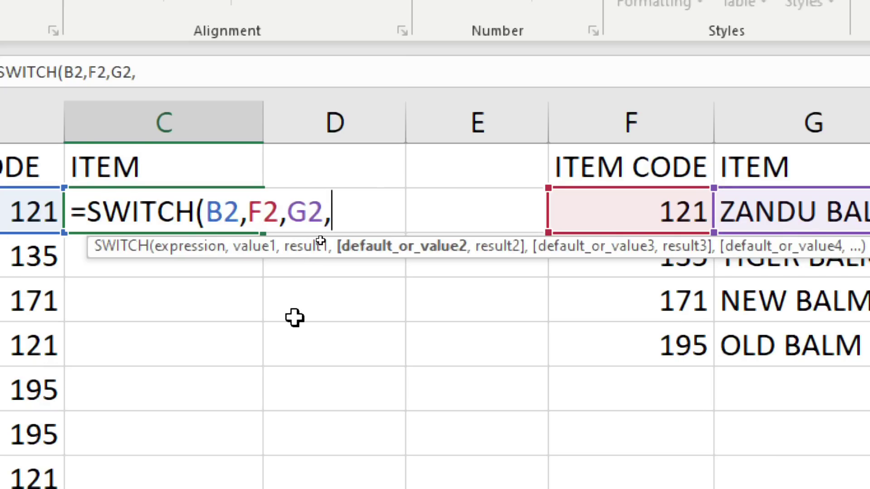
pyautogui.click(638, 266)
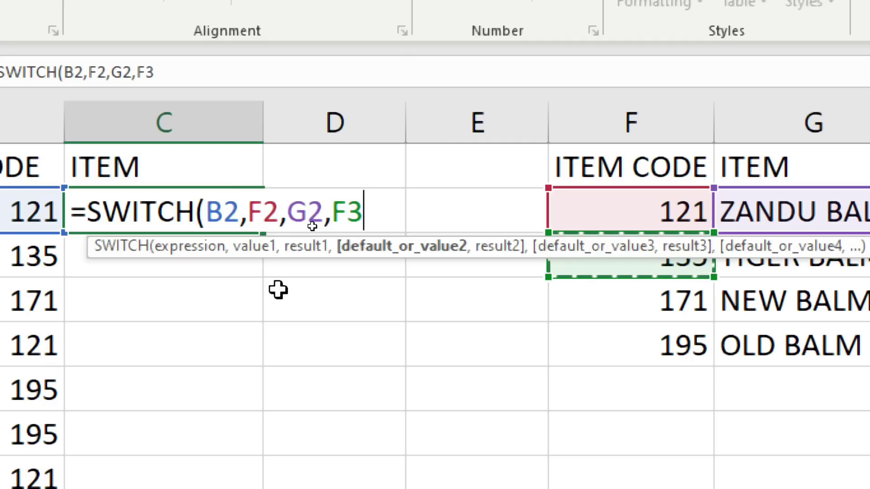
pyautogui.write(',')
pyautogui.click(749, 265)
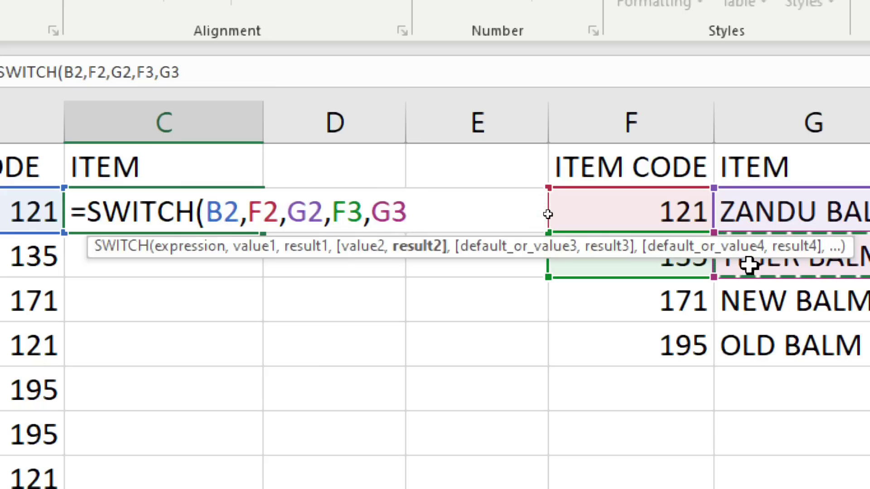
pyautogui.write(',')
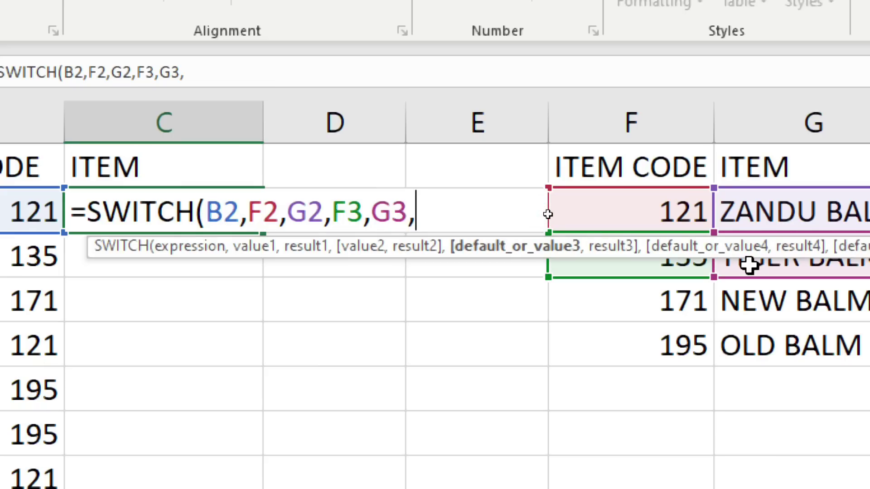
# - Add the remaining two value and result pairs to the SWITCH formula: F4 with G4, and F5 with G5
pyautogui.click(647, 307)
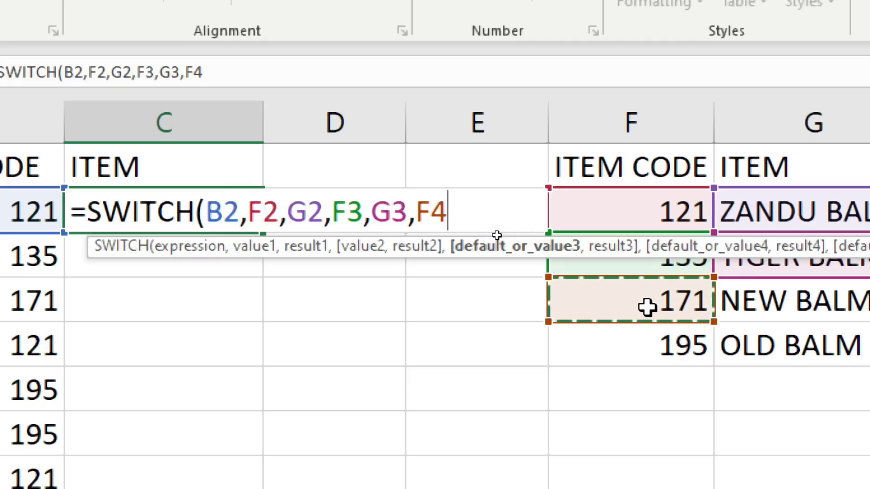
pyautogui.write(',')
pyautogui.click(756, 298)
pyautogui.write(',')
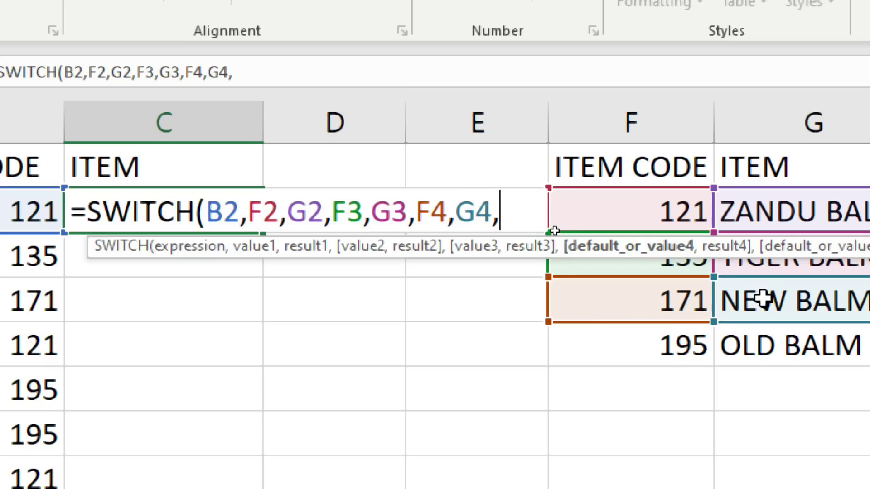
pyautogui.click(652, 343)
pyautogui.write(',')
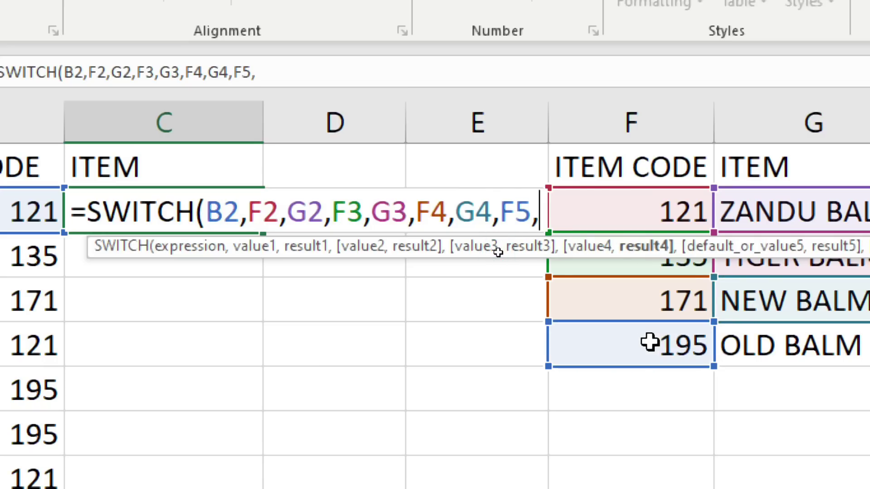
pyautogui.click(798, 343)
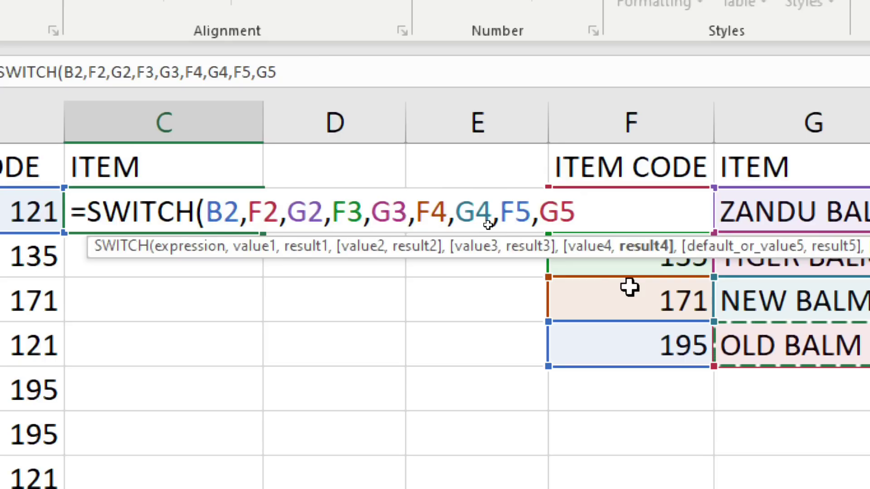
# - Review the value and result pairs from F3 through G5 inside the SWITCH formula in C2
pyautogui.moveTo(333, 206); pyautogui.dragTo(398, 202)
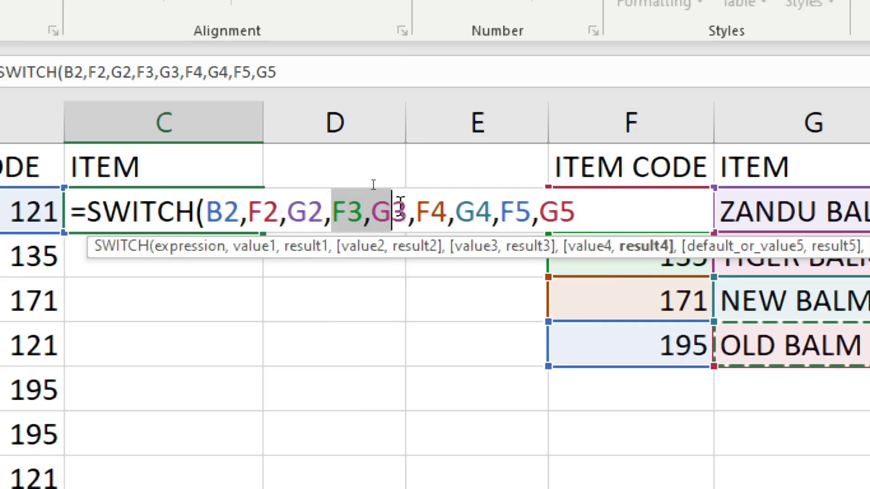
pyautogui.click(421, 210)
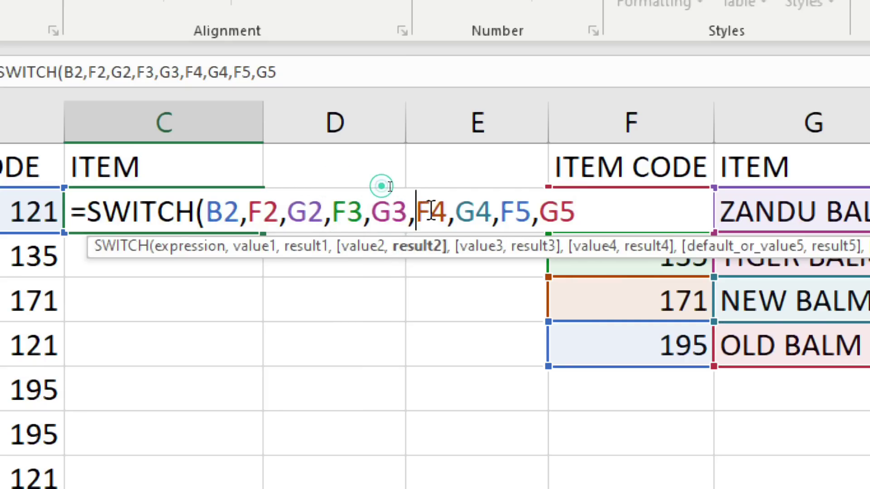
pyautogui.doubleClick(430, 212)
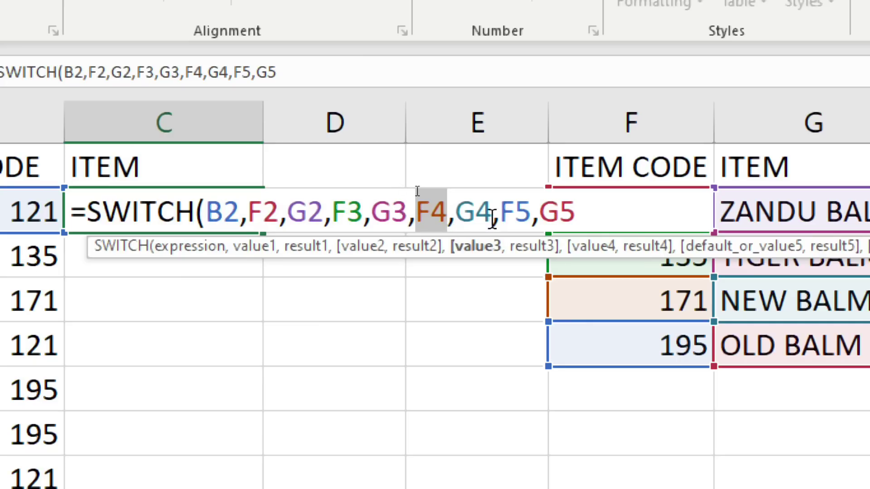
pyautogui.doubleClick(473, 212)
pyautogui.doubleClick(515, 212)
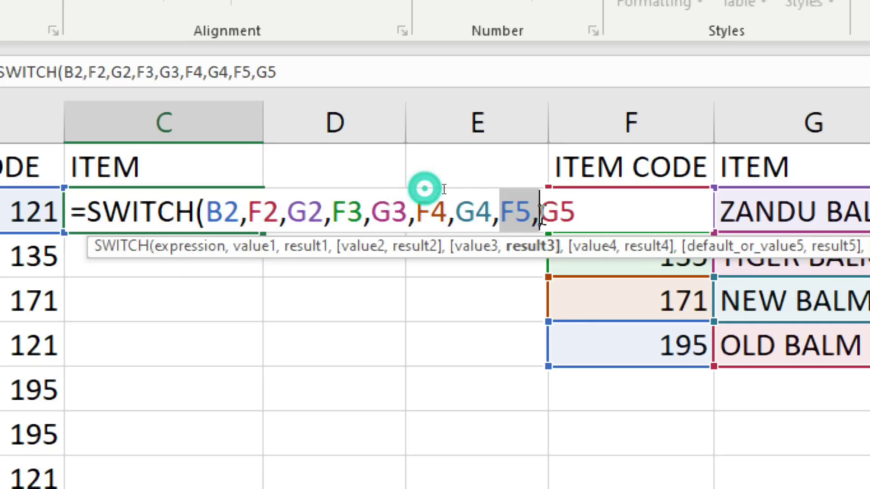
pyautogui.click(575, 213)
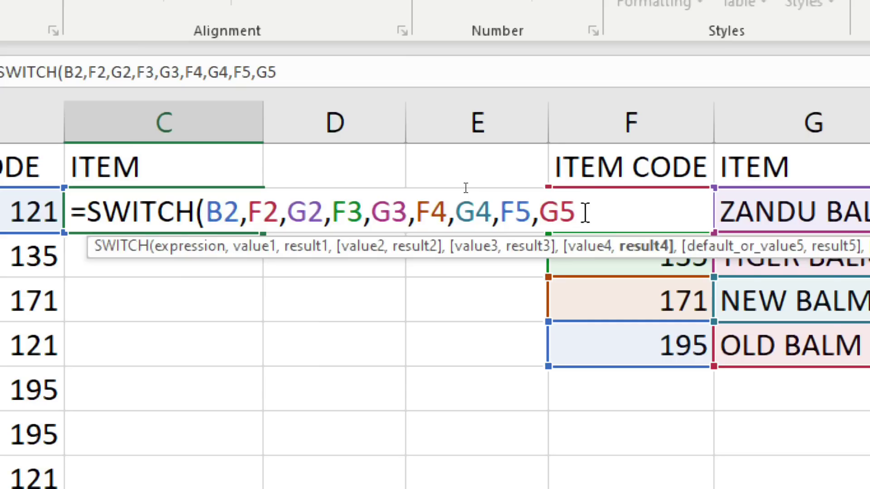
# - Make the lookup references F2 through G5 absolute in the SWITCH formula, leaving B2 relative, and complete the formula in C2
pyautogui.moveTo(577, 212); pyautogui.dragTo(283, 212)
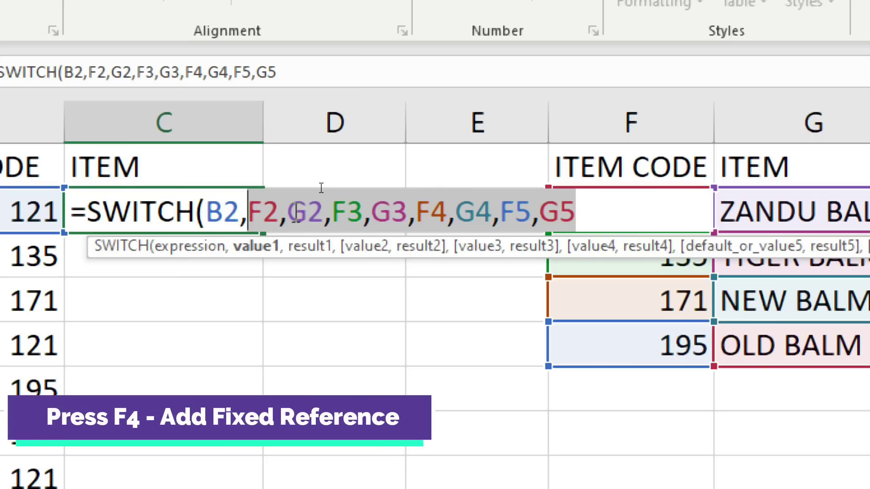
pyautogui.press('F4')
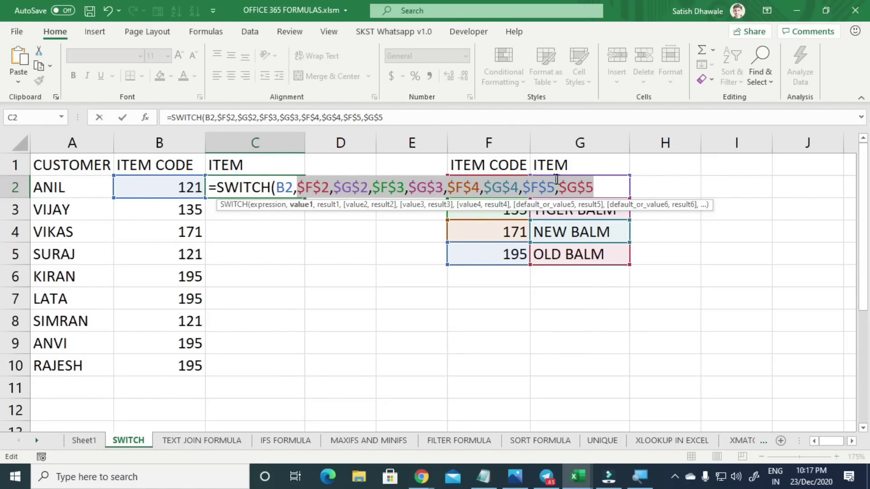
pyautogui.click(594, 187)
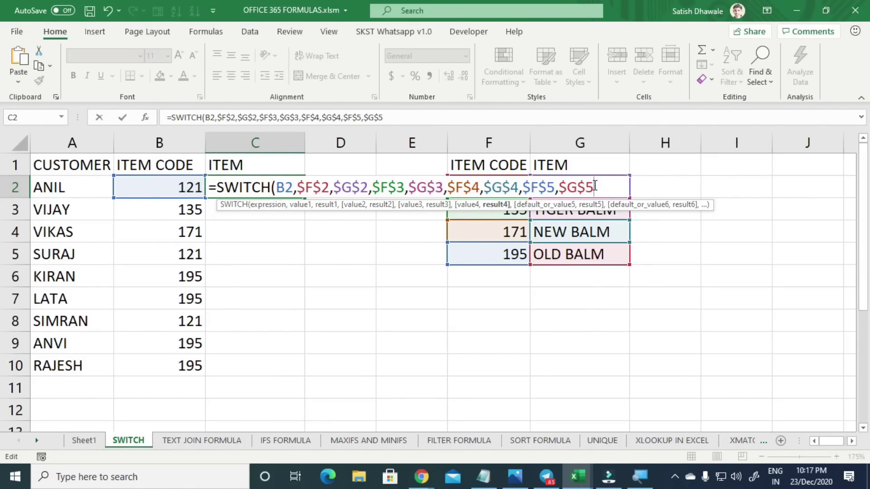
pyautogui.write(')')
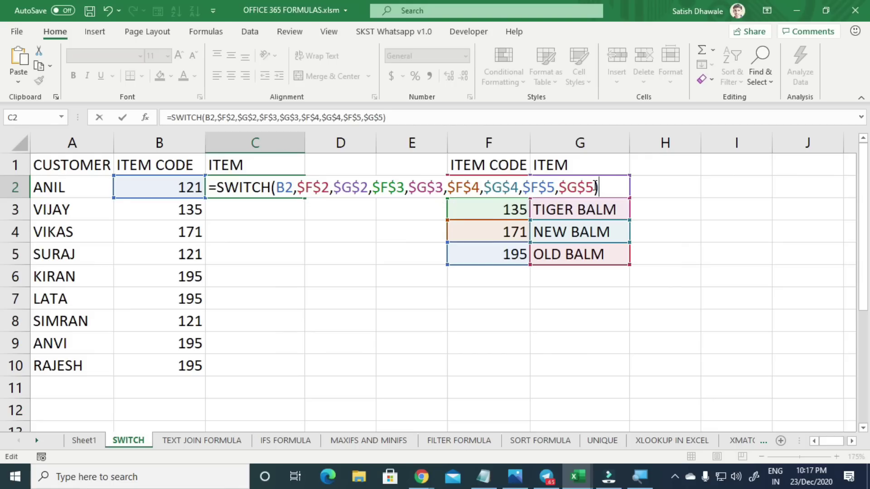
pyautogui.press('Return')
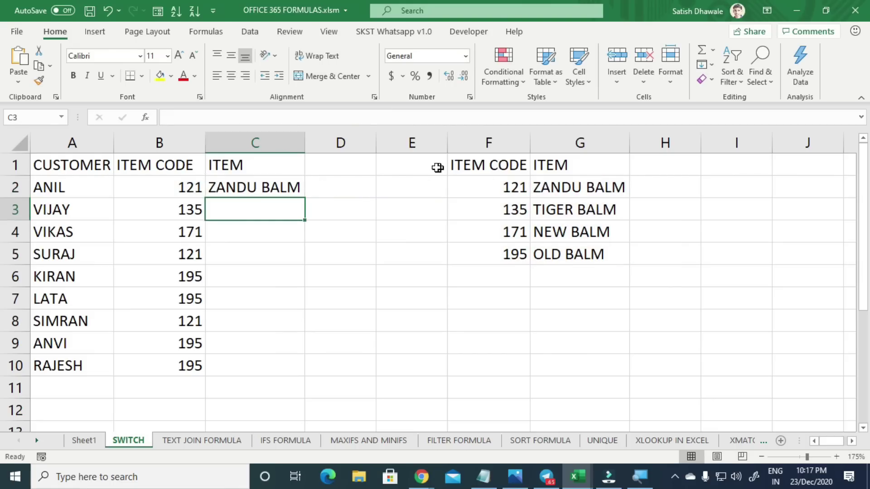
# - Fill the SWITCH formula from C2 down to C10 and check the copied formulas in the ITEM column
pyautogui.click(292, 185)
pyautogui.moveTo(304, 197); pyautogui.dragTo(301, 373)
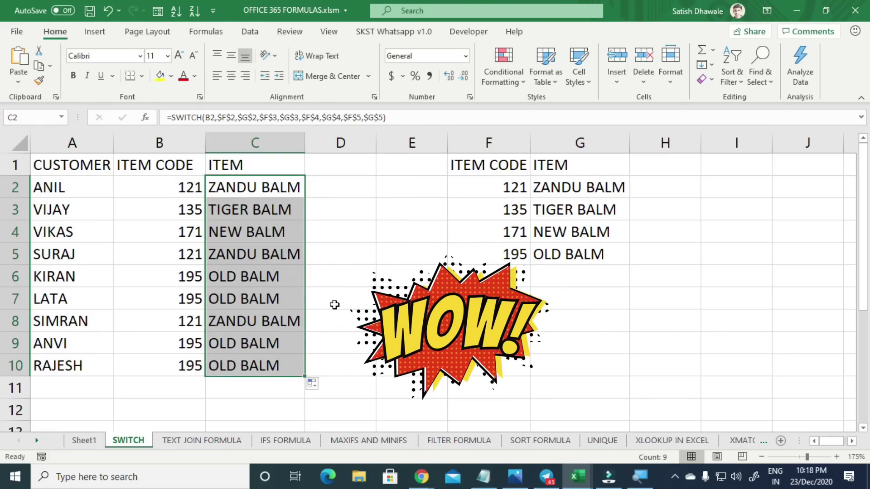
pyautogui.click(225, 231)
pyautogui.click(225, 254)
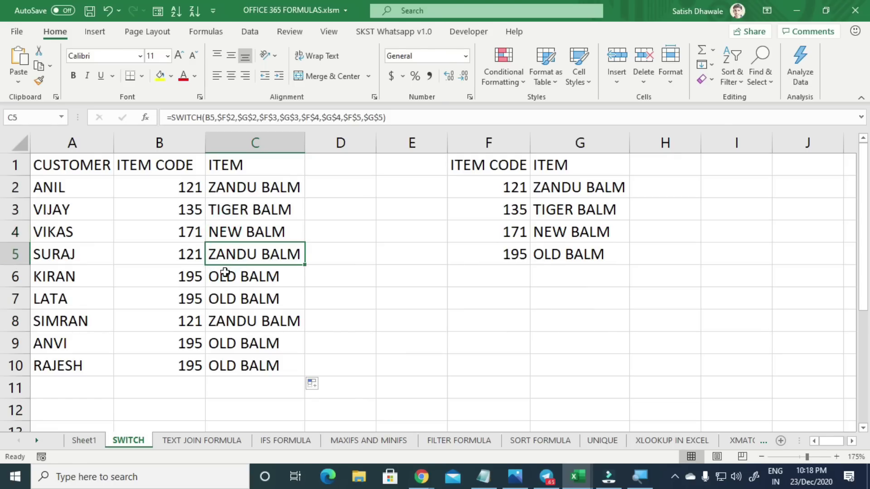
pyautogui.click(225, 280)
pyautogui.click(225, 299)
pyautogui.click(224, 321)
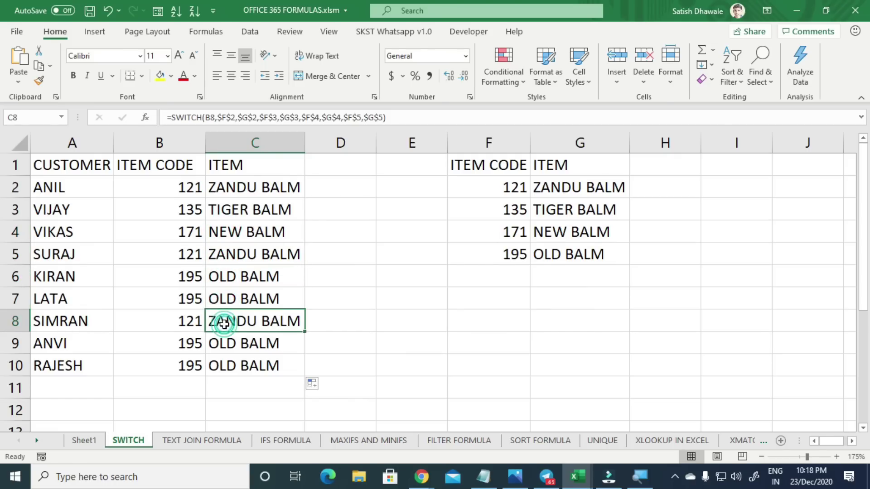
# - Review the arguments of the SWITCH formula in C2 and the lookup table in columns F and G without changing them
pyautogui.doubleClick(240, 187)
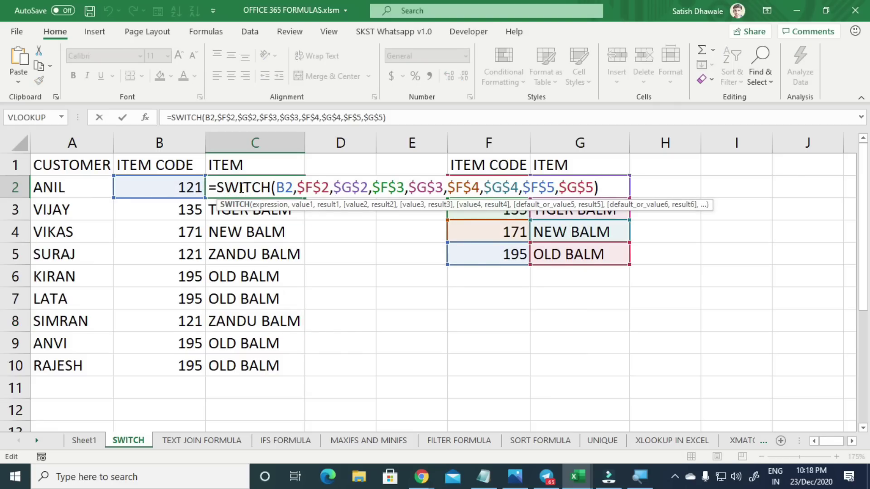
pyautogui.press('Escape')
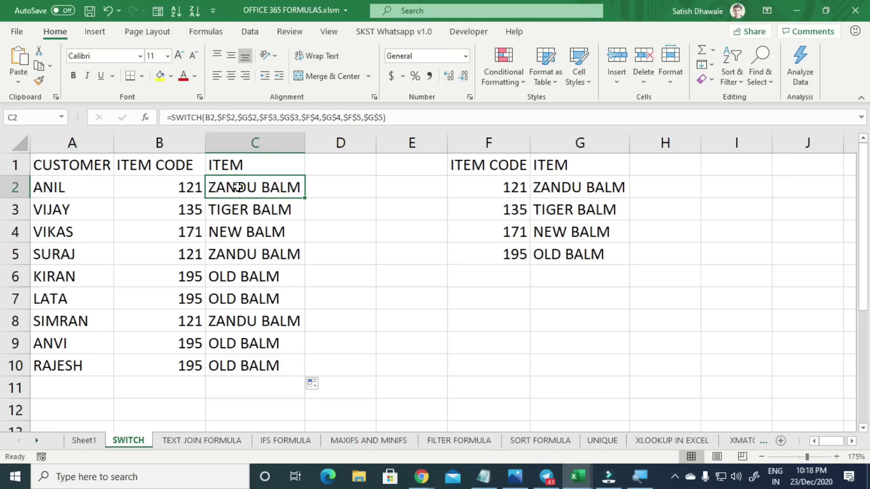
pyautogui.doubleClick(239, 187)
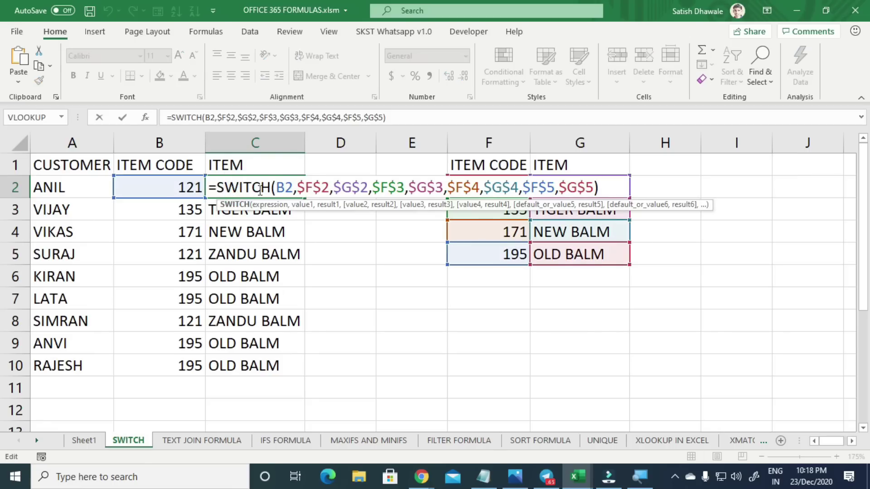
pyautogui.moveTo(277, 187); pyautogui.dragTo(605, 188)
pyautogui.press('Escape')
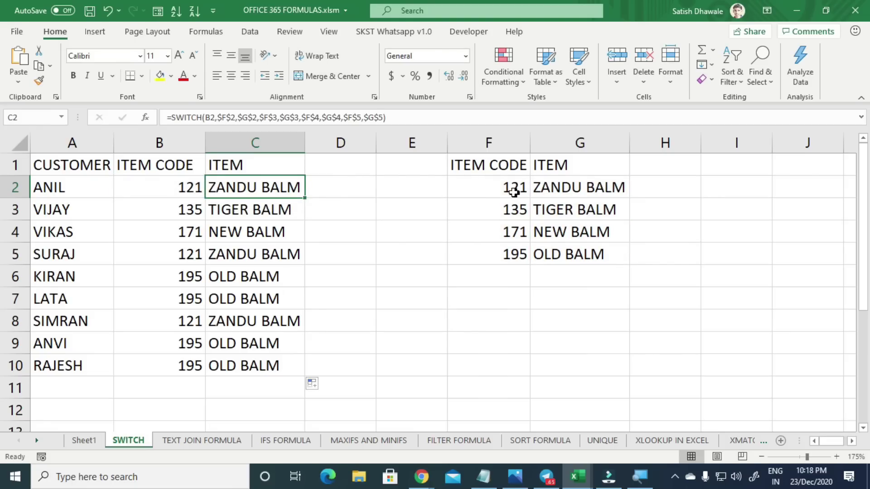
pyautogui.moveTo(501, 187); pyautogui.dragTo(561, 384)
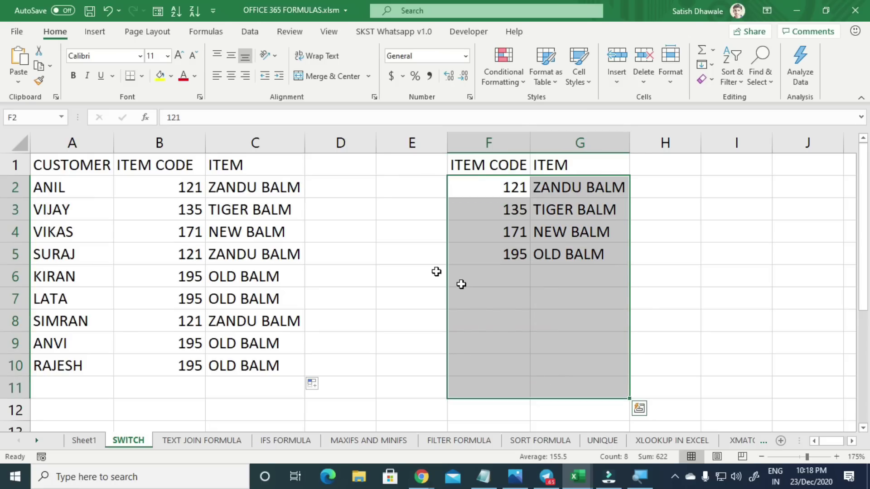
# - Compare the references in the C2 SWITCH formula with the item codes and items in F2:G5, leaving the formula as it is
pyautogui.doubleClick(285, 192)
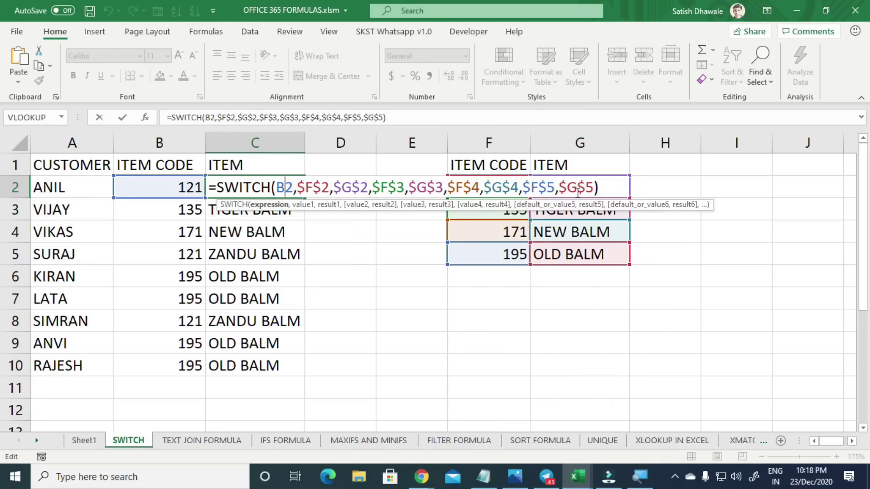
pyautogui.moveTo(507, 187); pyautogui.dragTo(579, 252)
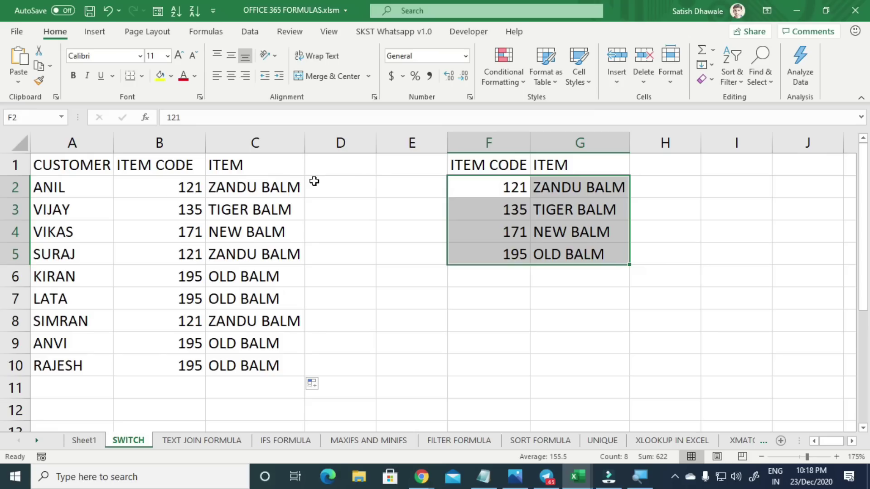
pyautogui.doubleClick(285, 184)
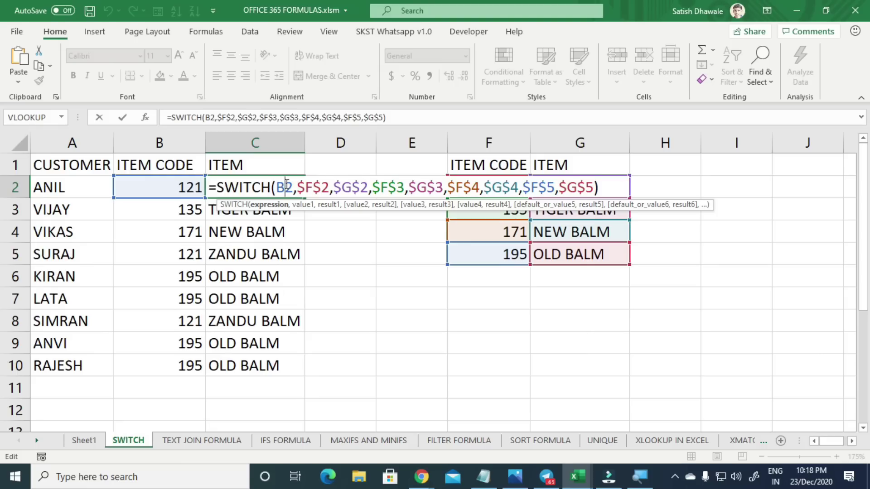
pyautogui.press('Escape')
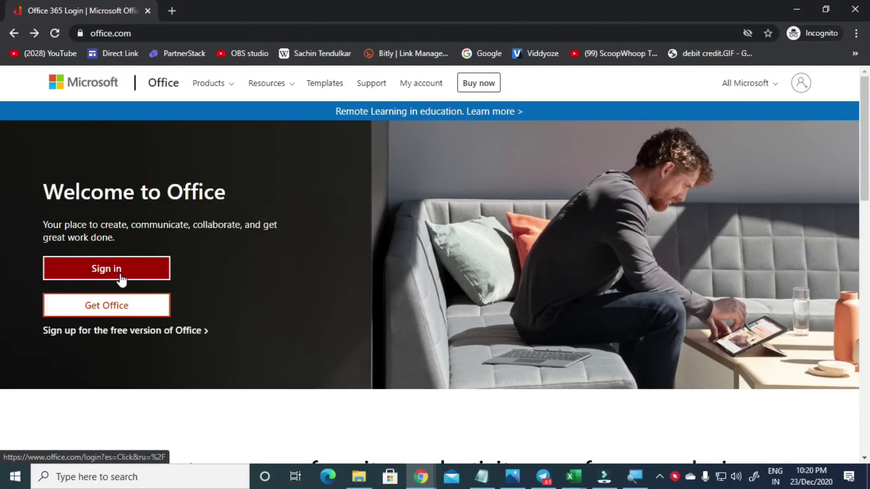
# - Open the sign-in page from the Office website and go to the option for creating a new Microsoft account
pyautogui.click(118, 274)
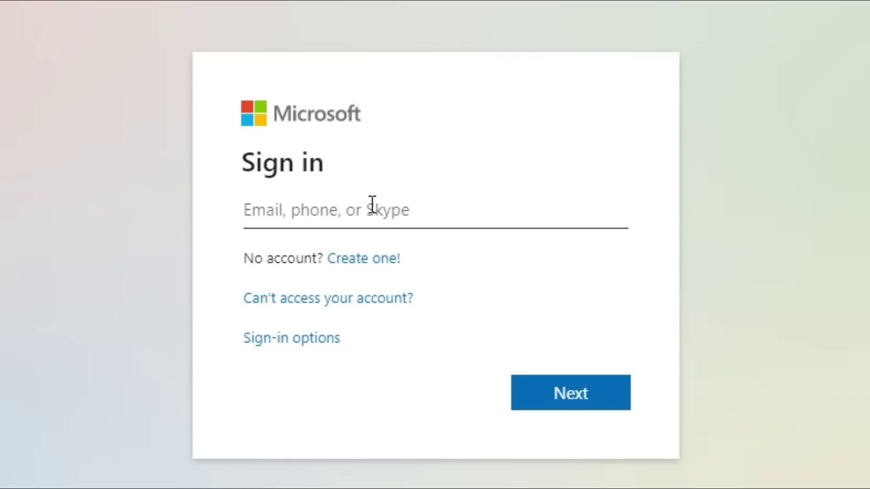
pyautogui.click(372, 267)
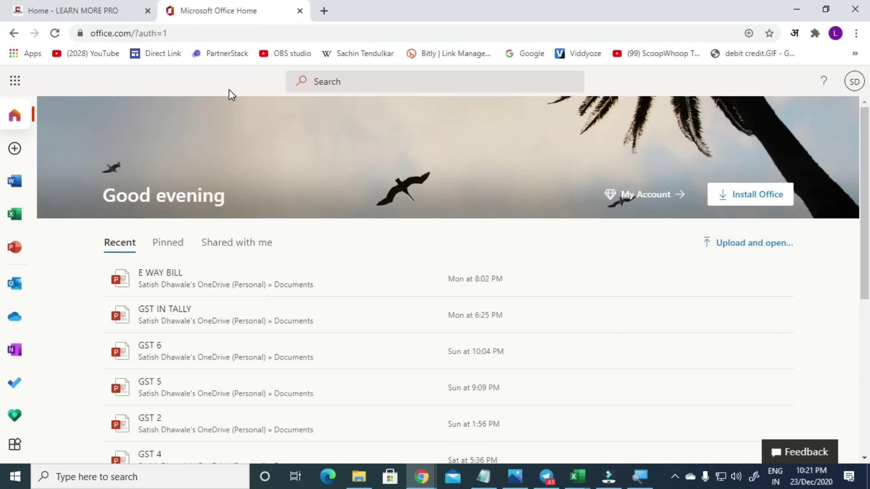
# - Open Excel for the web from the Microsoft 365 apps, create a new blank workbook and show it in full screen
pyautogui.click(16, 82)
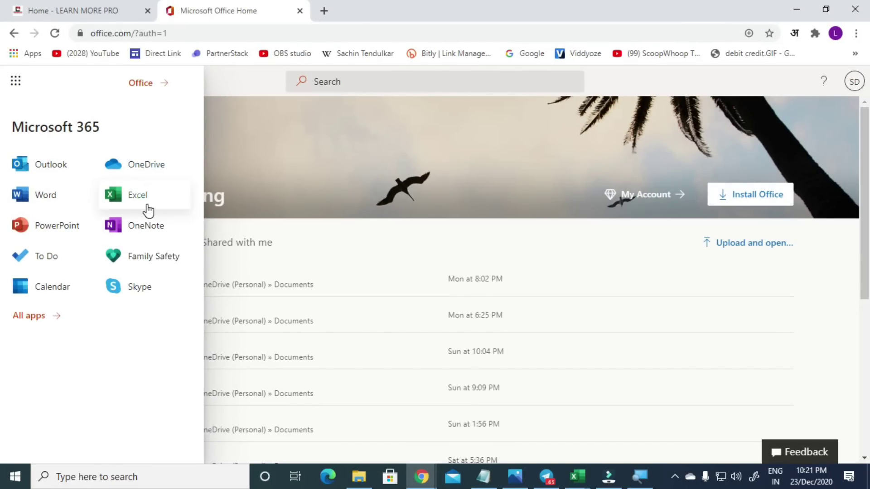
pyautogui.click(295, 218)
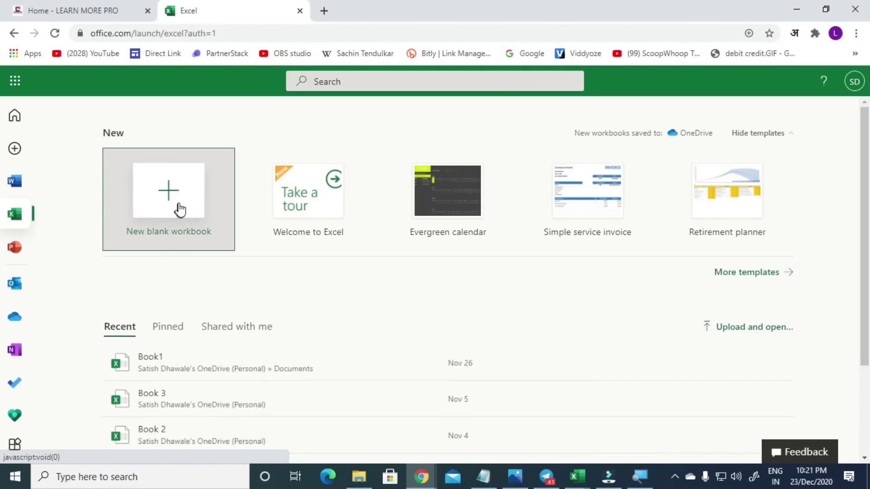
pyautogui.click(181, 208)
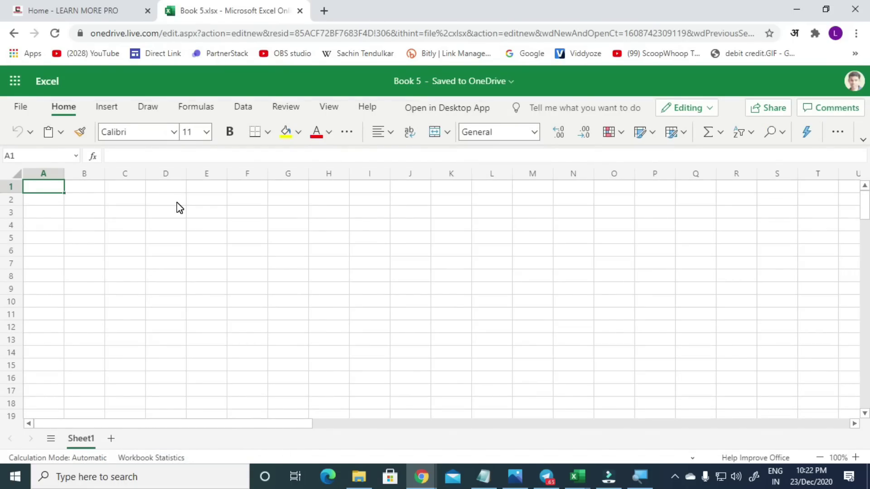
pyautogui.press('F11')
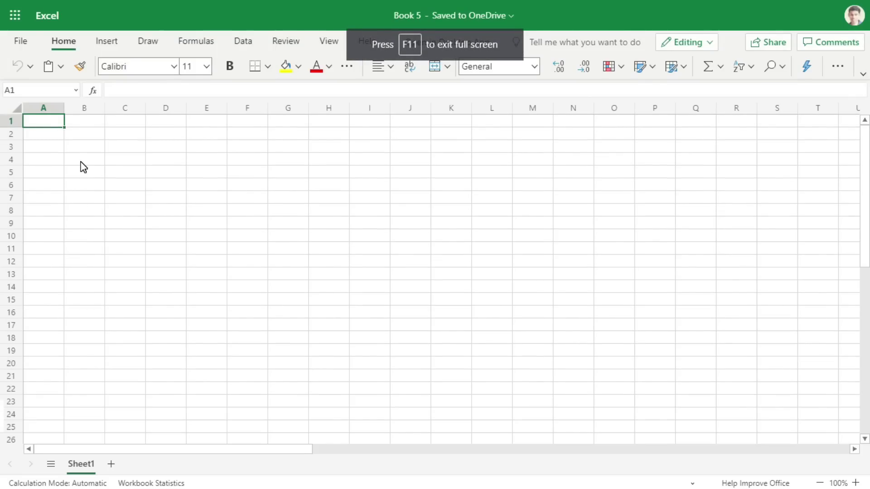
# - Check the availability of the SWITCH function by starting =SWIT in cell C7, and discard the entry
pyautogui.click(124, 196)
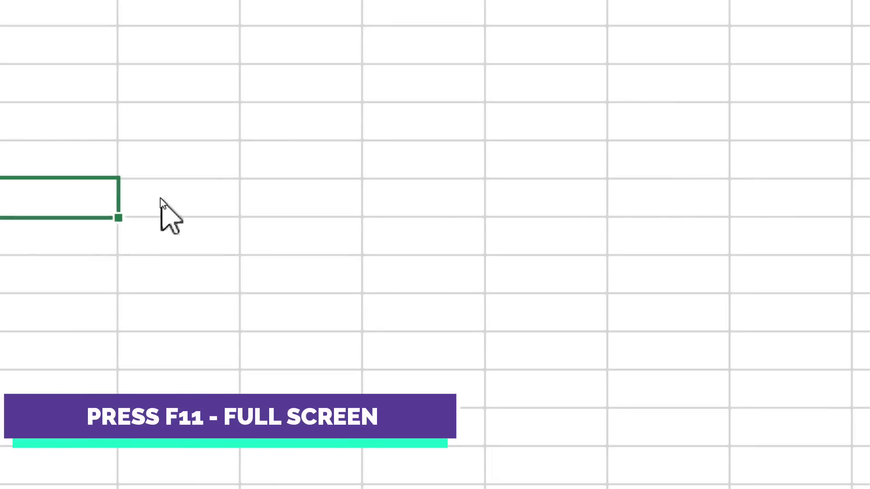
pyautogui.write('=SWIT')
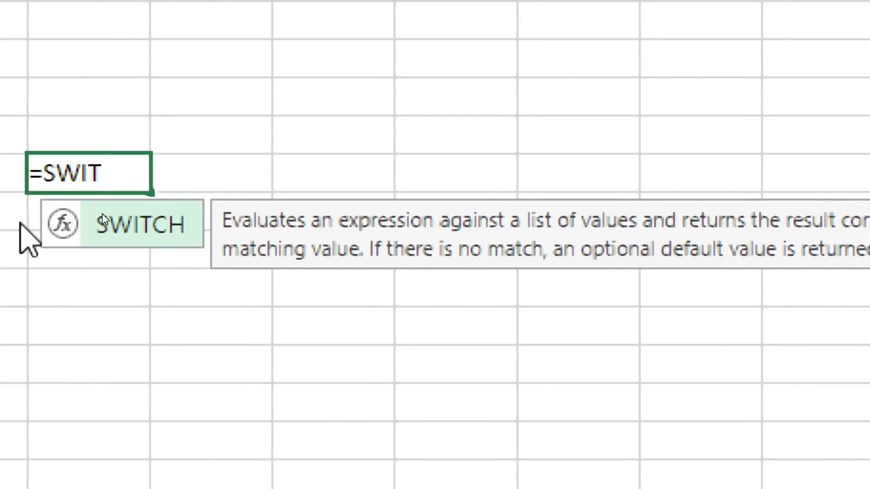
pyautogui.press('Escape')
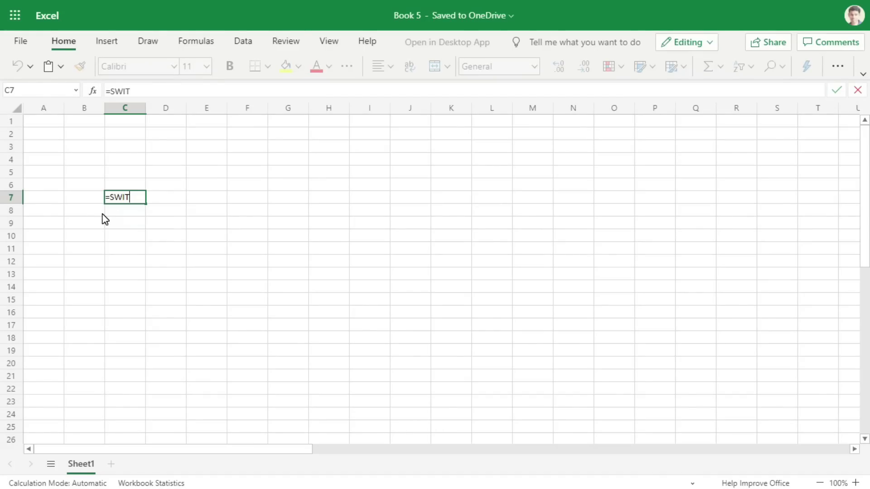
pyautogui.press('Escape')
pyautogui.click(187, 196)
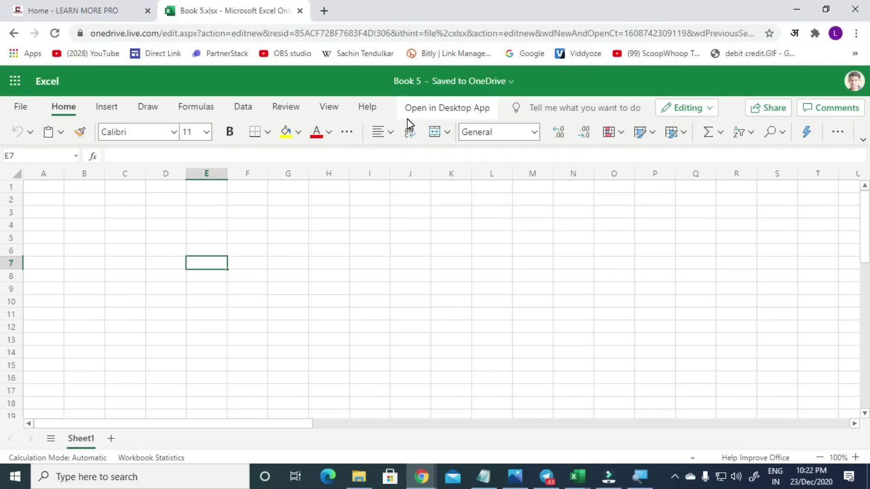
pyautogui.press('F11')
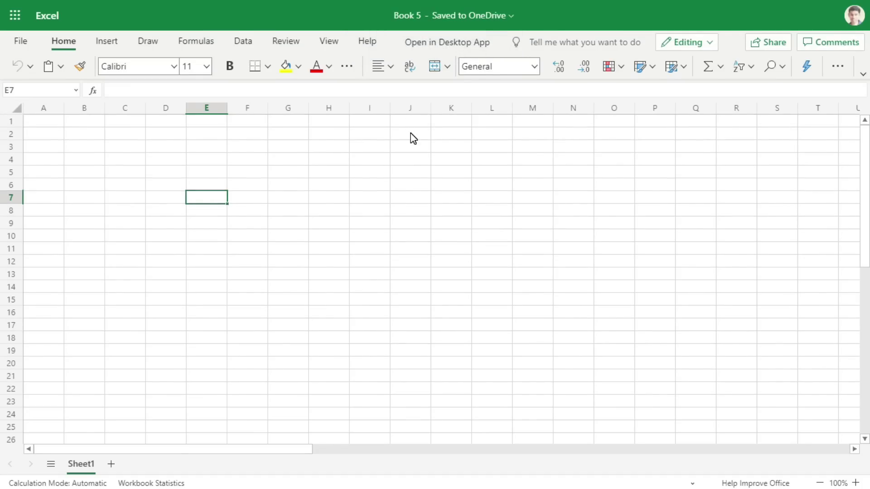
# - Switch to the OFFICE 365 FORMULAS.xlsm workbook in desktop Excel and open the TEXT JOIN FORMULA sheet
pyautogui.hotkey('alt', 'Tab')
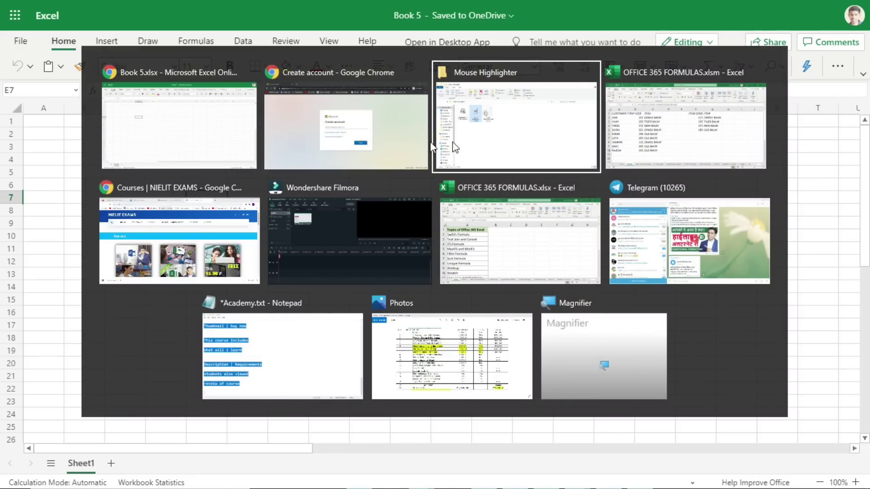
pyautogui.click(703, 112)
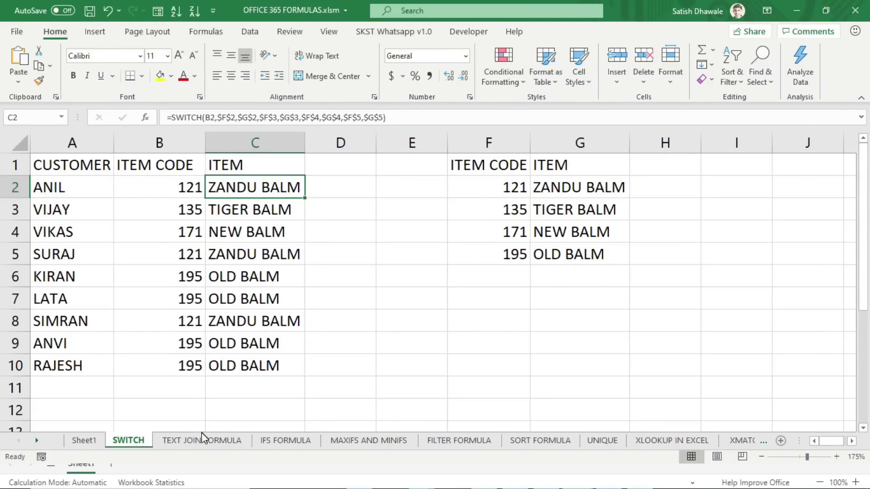
pyautogui.click(202, 439)
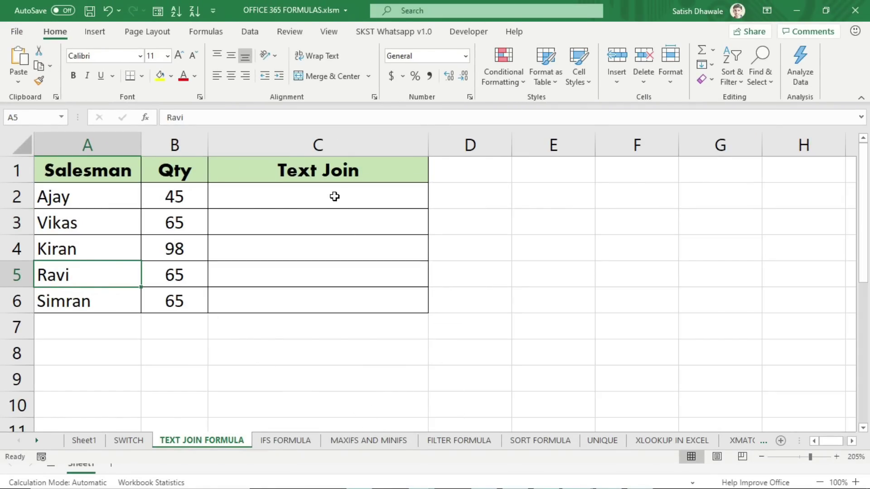
# - Start a TEXTJOIN formula in C2 with the delimiter " Sold Quantity ", including a space before and after the words
pyautogui.click(321, 196)
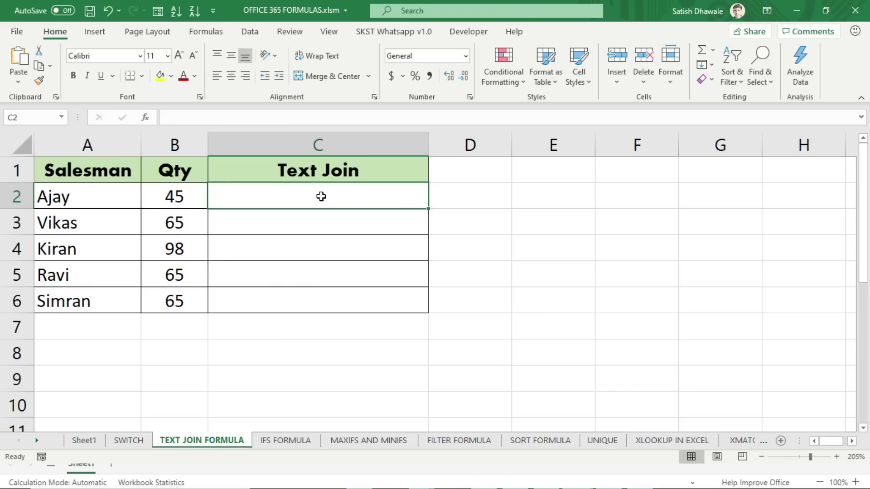
pyautogui.write('=text')
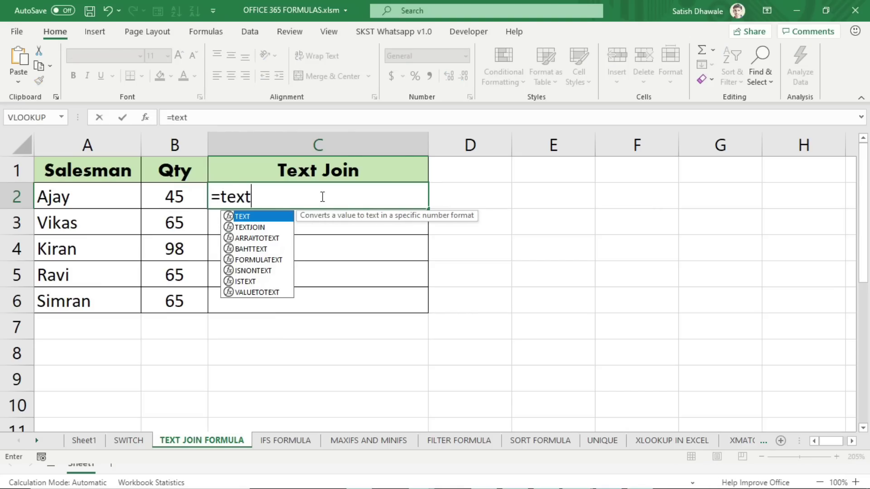
pyautogui.press('Down')
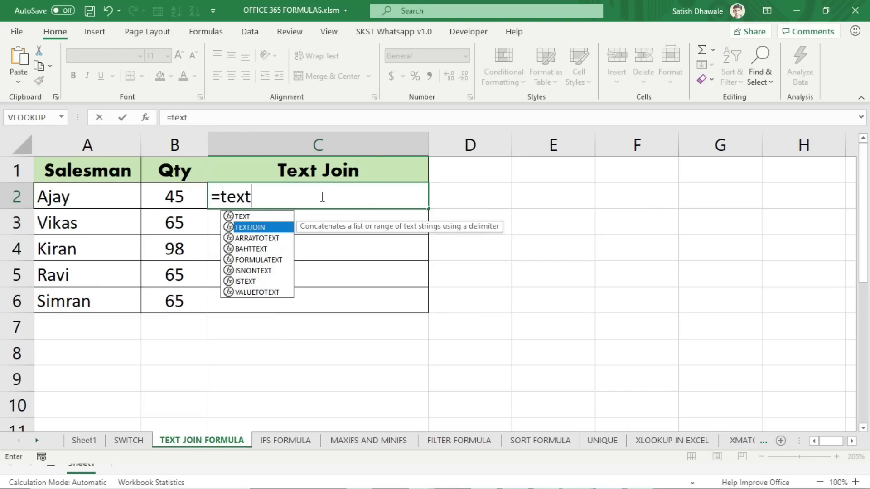
pyautogui.press('Tab')
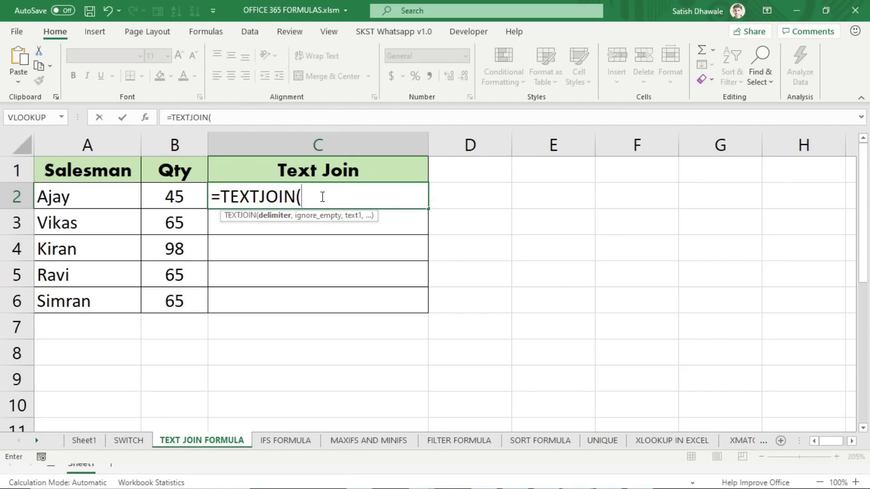
pyautogui.write('"Sold Quantity')
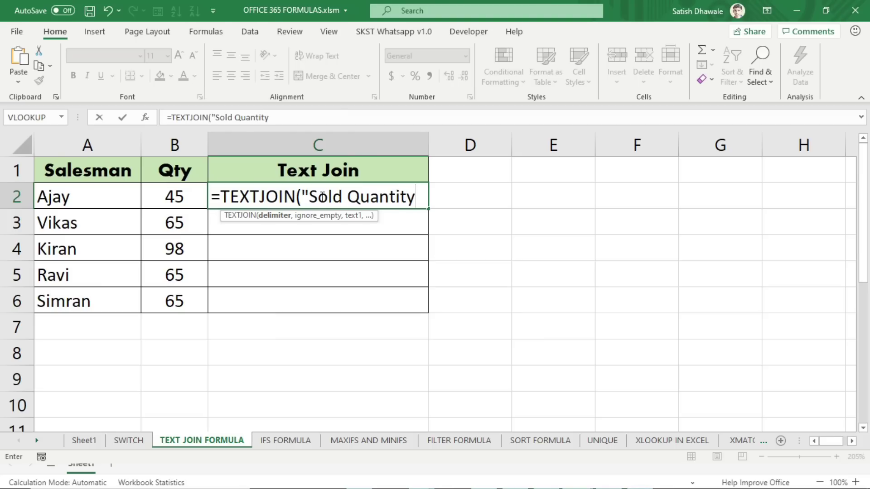
pyautogui.write('"')
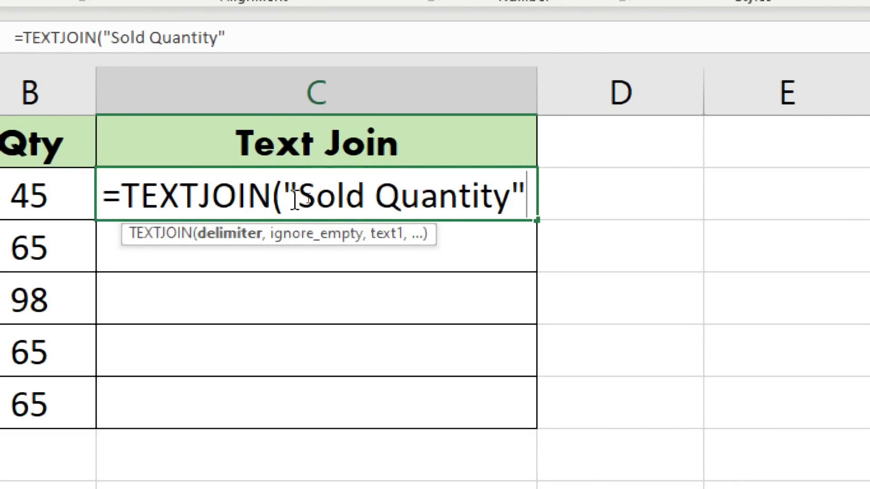
pyautogui.click(315, 197)
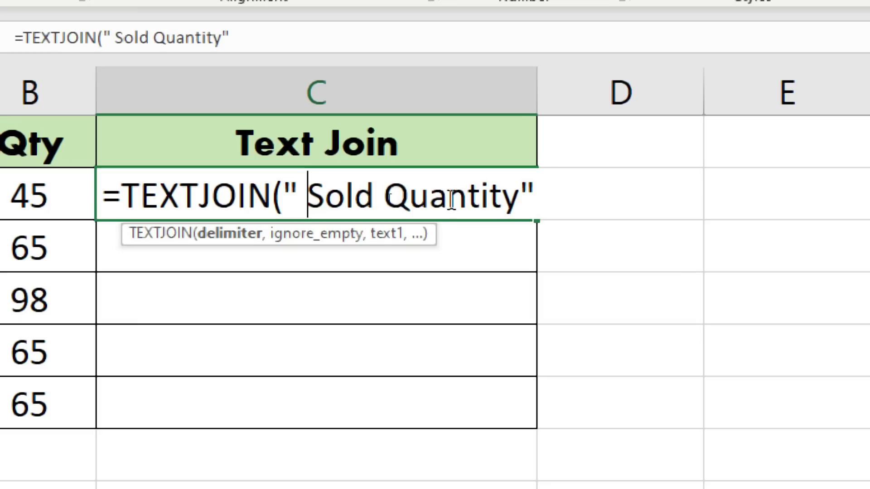
pyautogui.click(425, 199)
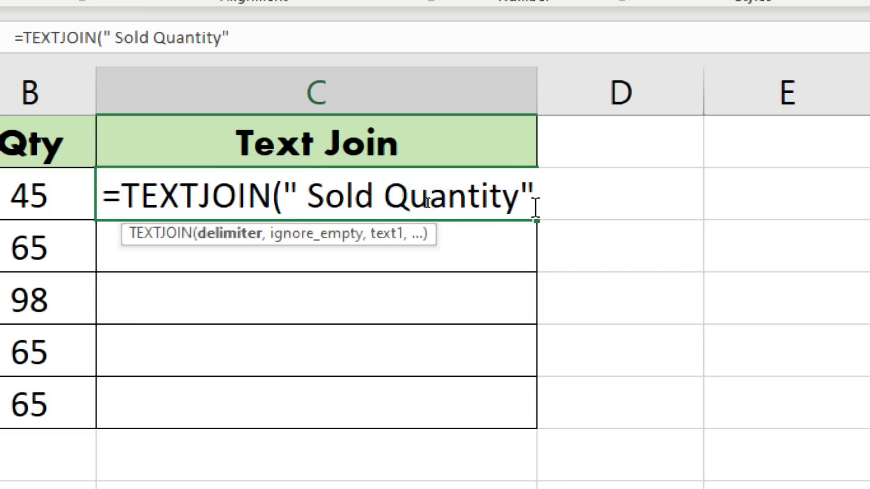
pyautogui.click(563, 200)
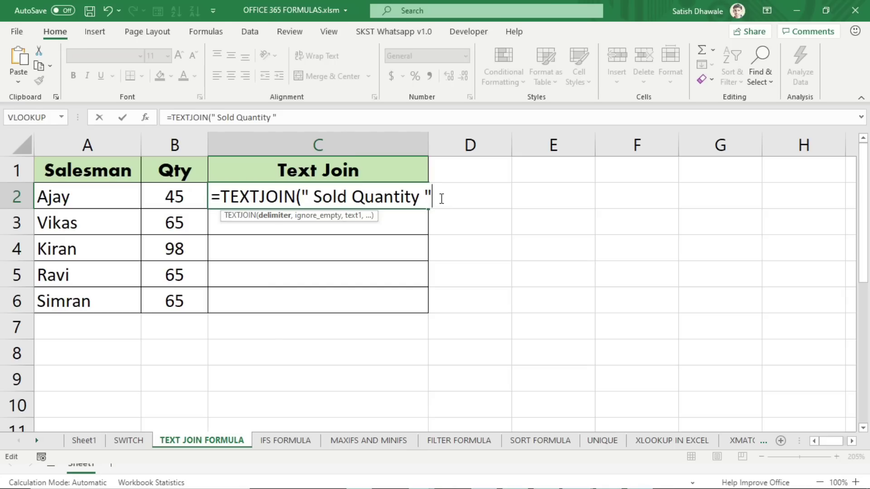
# - Set the ignore_empty argument of the TEXTJOIN formula in C2 to false
pyautogui.write(',')
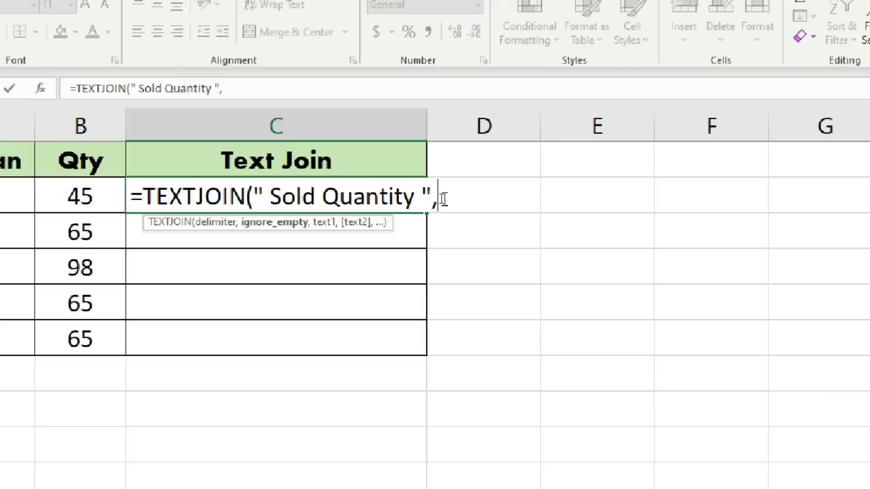
pyautogui.write('false')
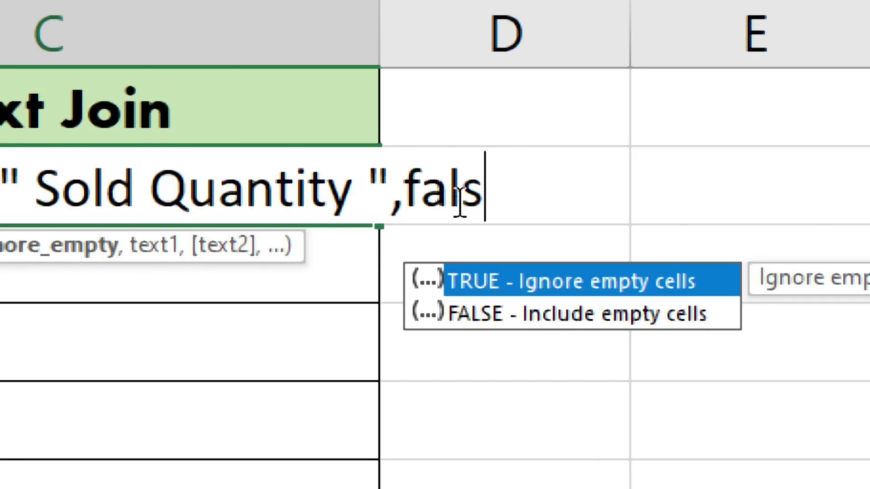
pyautogui.write(',')
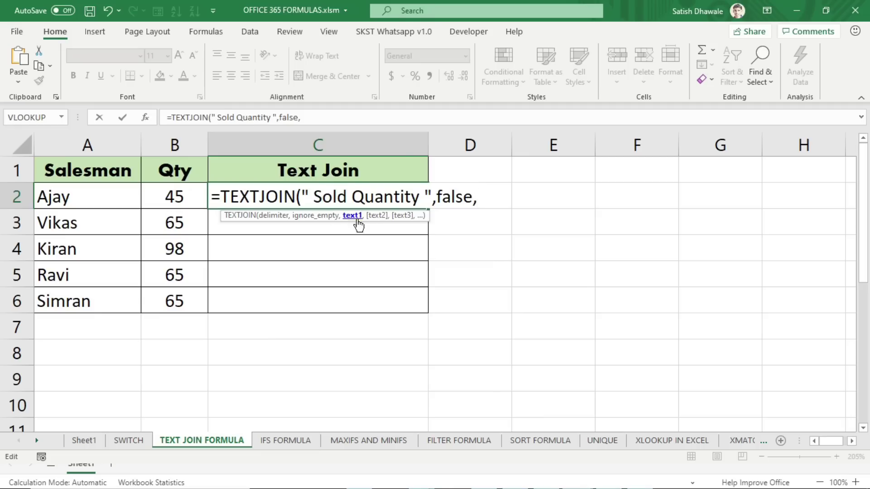
pyautogui.click(88, 197)
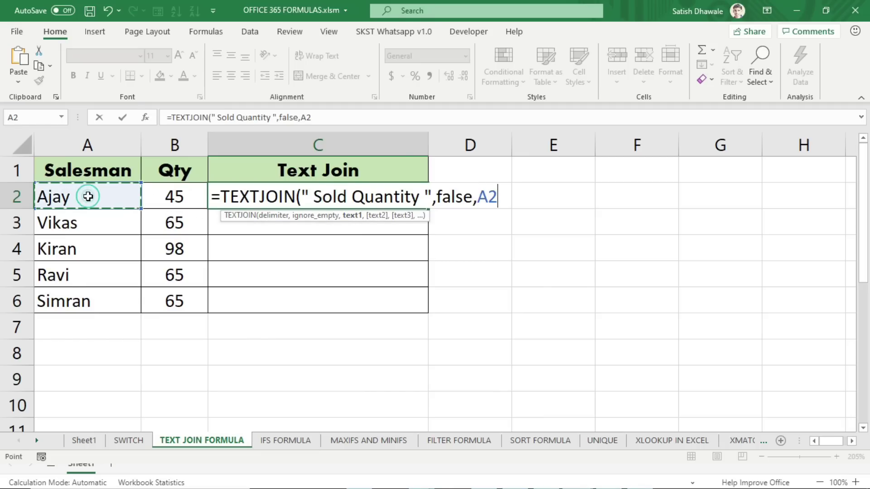
pyautogui.write(',')
pyautogui.click(161, 195)
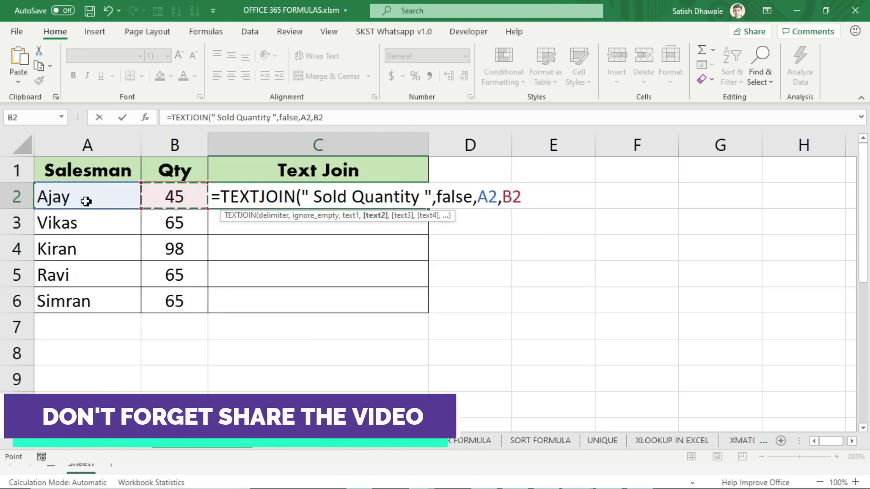
pyautogui.moveTo(86, 196); pyautogui.dragTo(175, 196)
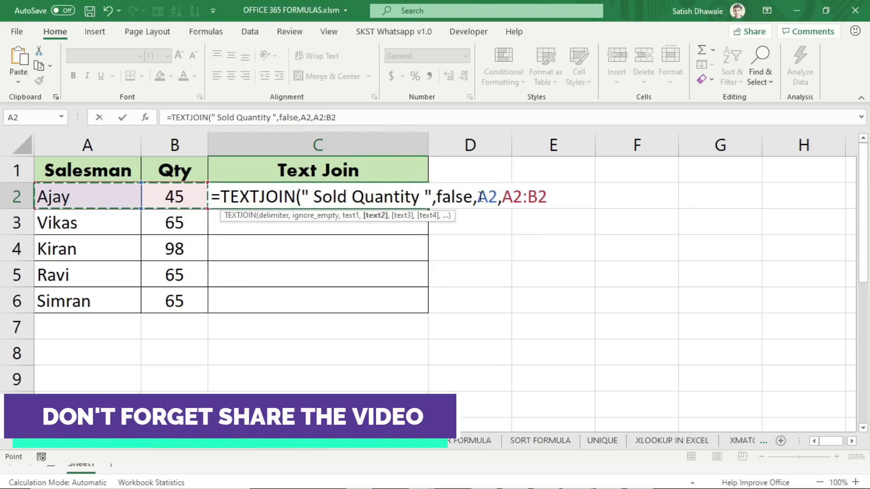
pyautogui.hotkey('ctrl', 'shift', 'Left')
pyautogui.hotkey('ctrl', 'shift', 'Left')
pyautogui.hotkey('ctrl', 'shift', 'Left')
pyautogui.press('BackSpace')
# - Use the range A2:B2 as the text argument of the TEXTJOIN formula and complete the formula in C2
pyautogui.moveTo(101, 196); pyautogui.dragTo(175, 197)
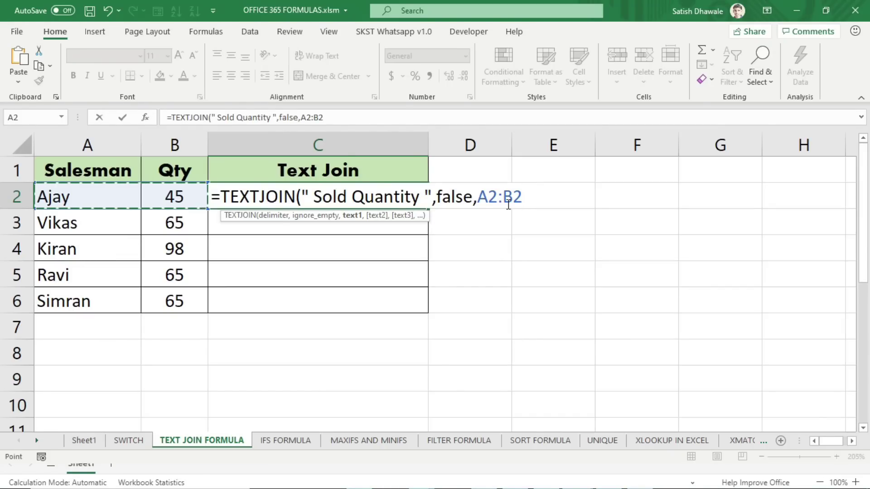
pyautogui.press('Return')
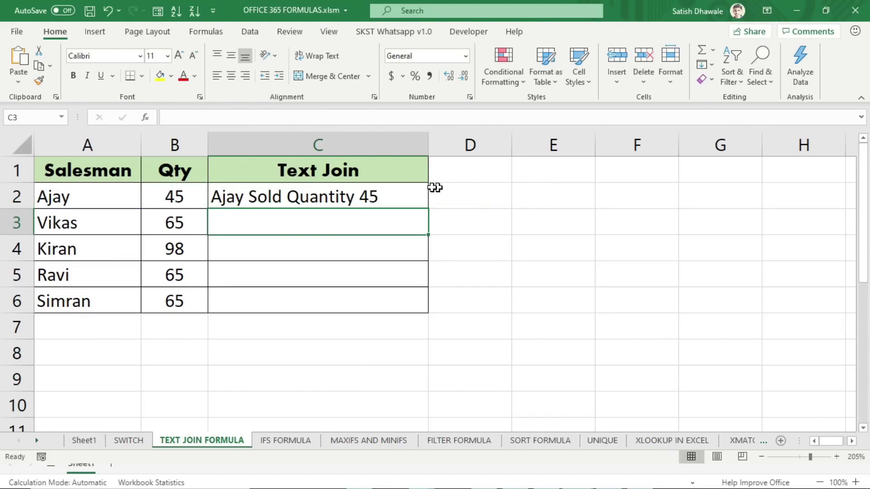
# - Fill the TEXTJOIN formula from C2 down to C6 and check its delimiter text
pyautogui.click(410, 190)
pyautogui.moveTo(428, 209); pyautogui.dragTo(432, 305)
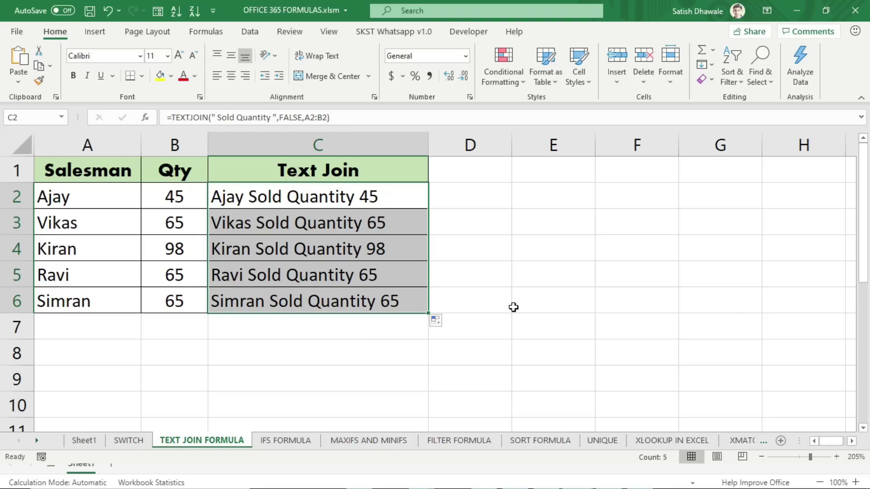
pyautogui.doubleClick(355, 197)
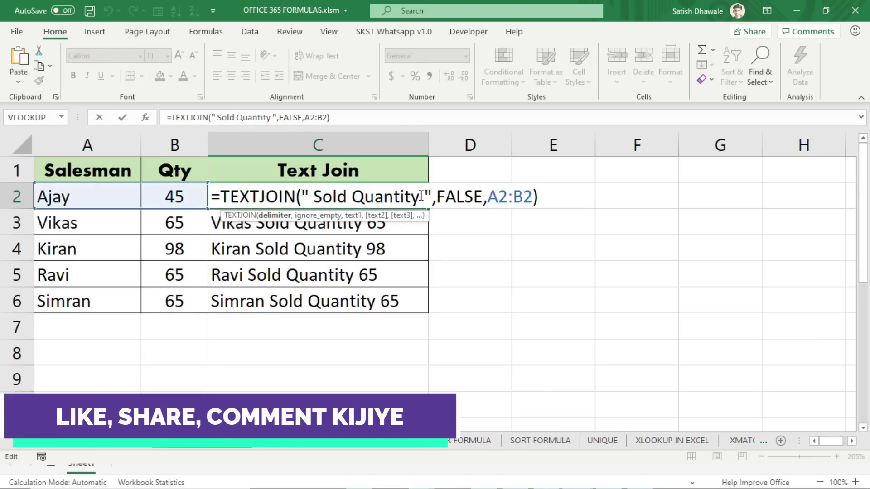
pyautogui.moveTo(420, 195); pyautogui.dragTo(317, 202)
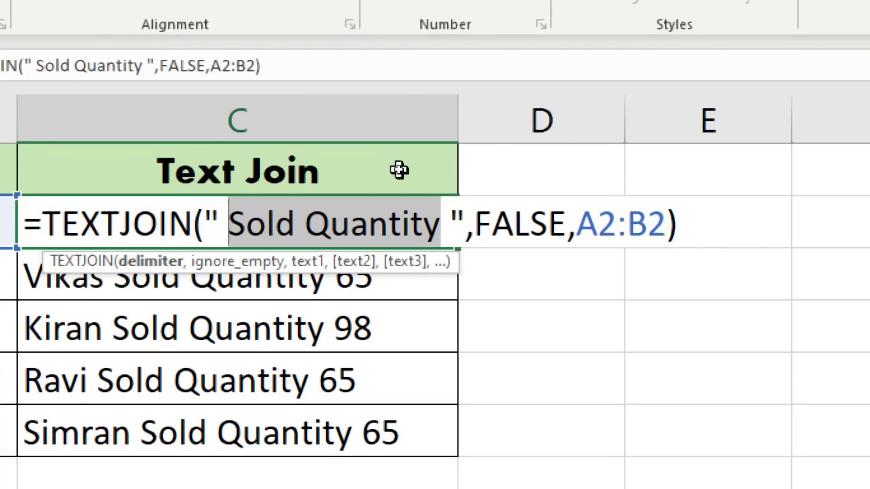
pyautogui.press('Return')
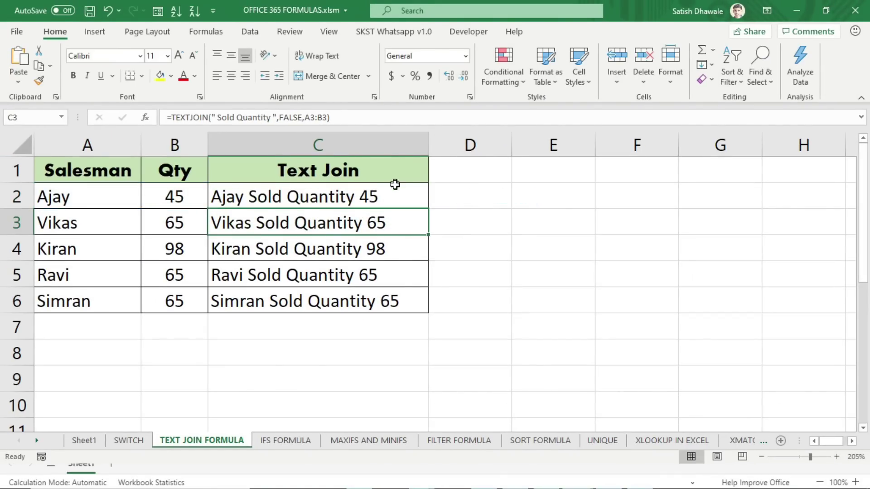
# - Clear the salesman name and quantity in A4:B4 and check the joined text in C4
pyautogui.moveTo(45, 249); pyautogui.dragTo(153, 246)
pyautogui.press('Delete')
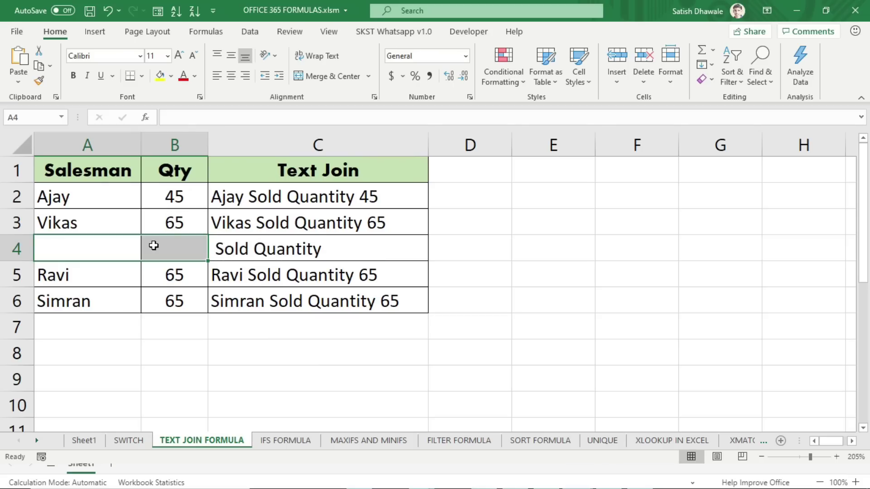
pyautogui.click(264, 256)
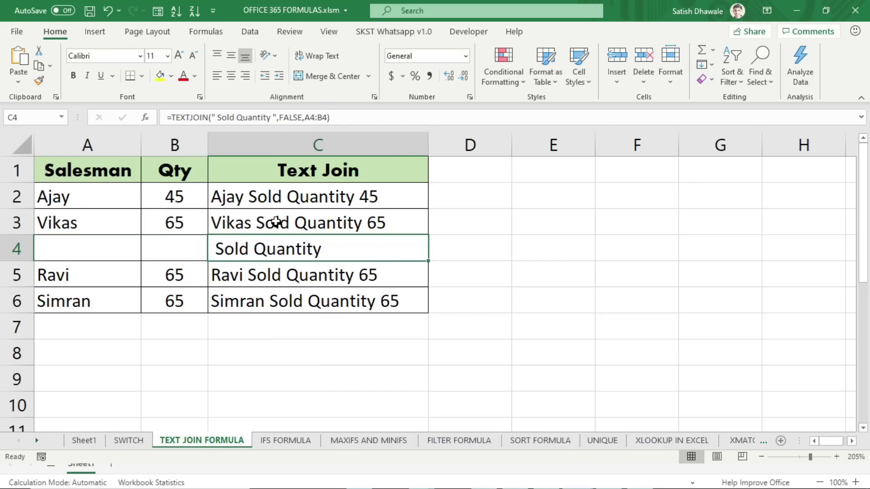
pyautogui.moveTo(72, 246); pyautogui.dragTo(144, 246)
pyautogui.click(134, 247)
pyautogui.click(164, 248)
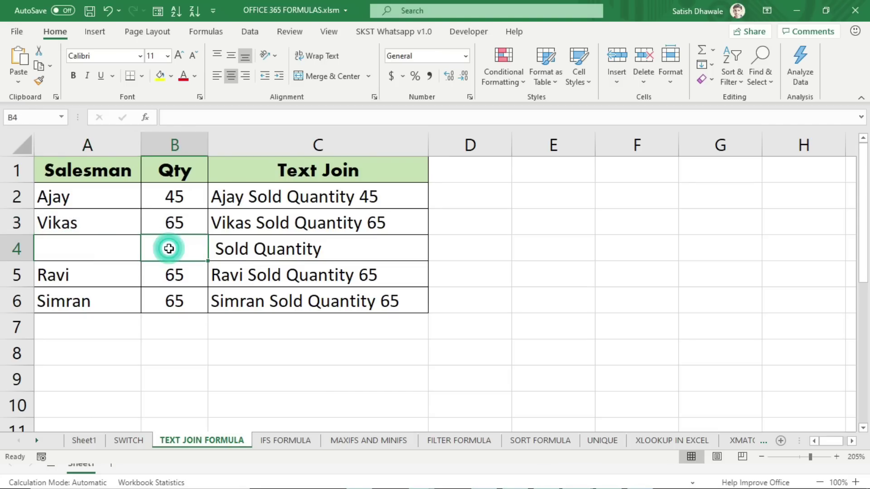
# - Change the ignore_empty argument of the TEXTJOIN formula in C2 to TRUE
pyautogui.doubleClick(313, 198)
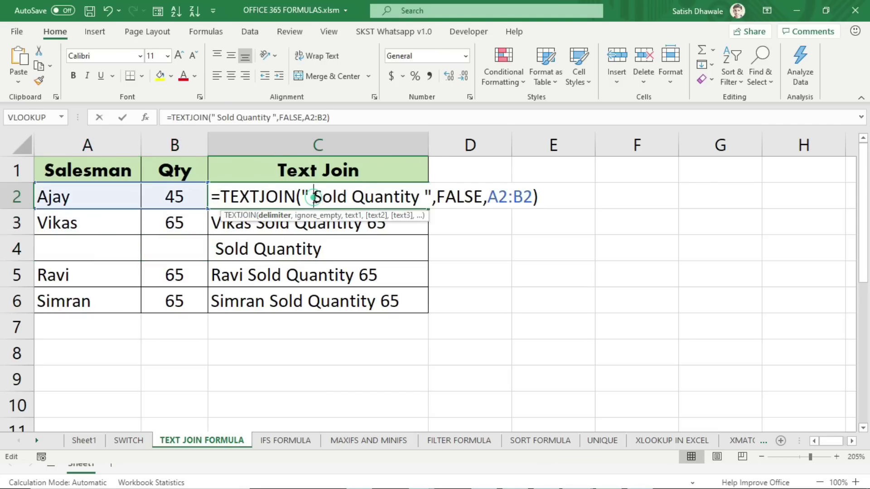
pyautogui.moveTo(482, 198); pyautogui.dragTo(437, 198)
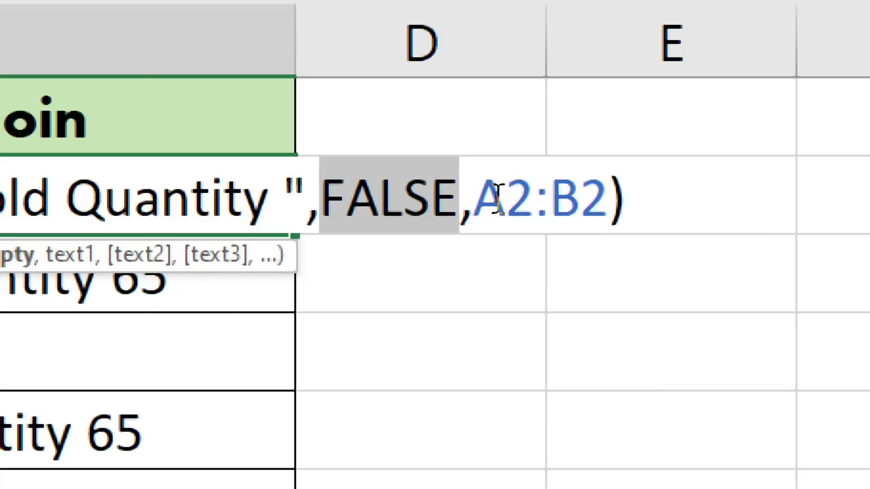
pyautogui.press('BackSpace')
pyautogui.write('TRUE')
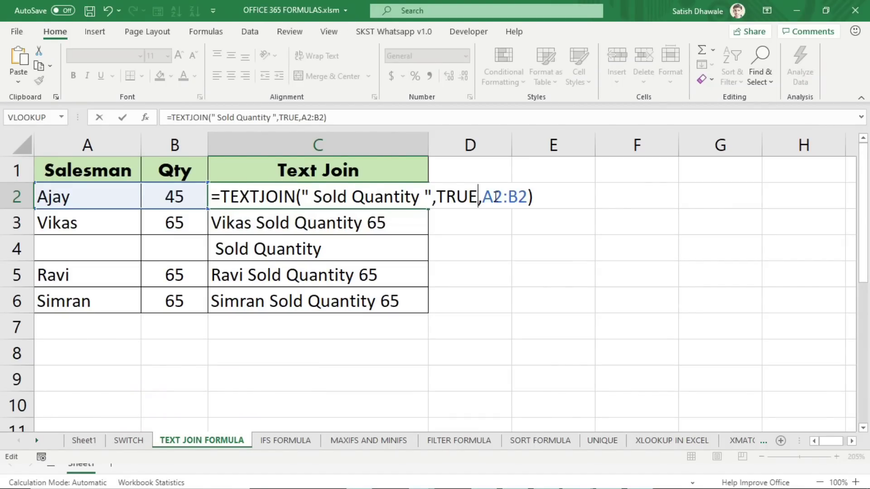
pyautogui.press('Return')
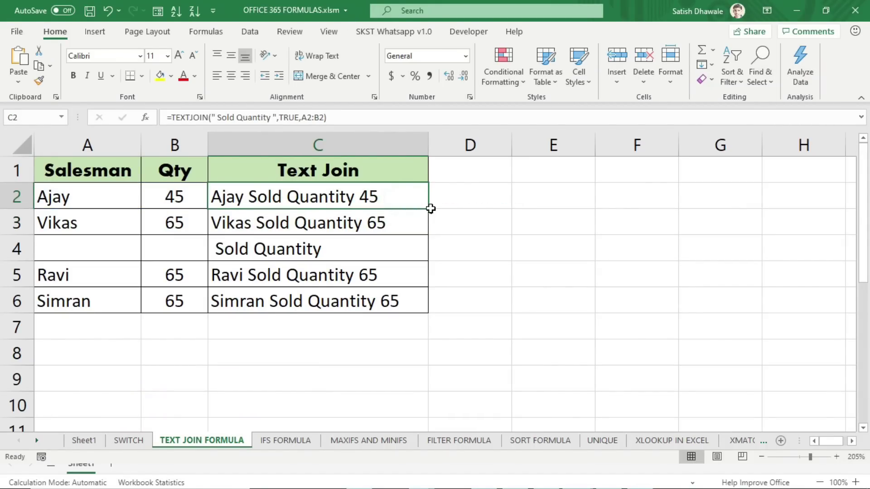
# - Fill the updated TEXTJOIN formula from C2 down to C6 and check how the empty row 4 is handled
pyautogui.moveTo(428, 208); pyautogui.dragTo(428, 310)
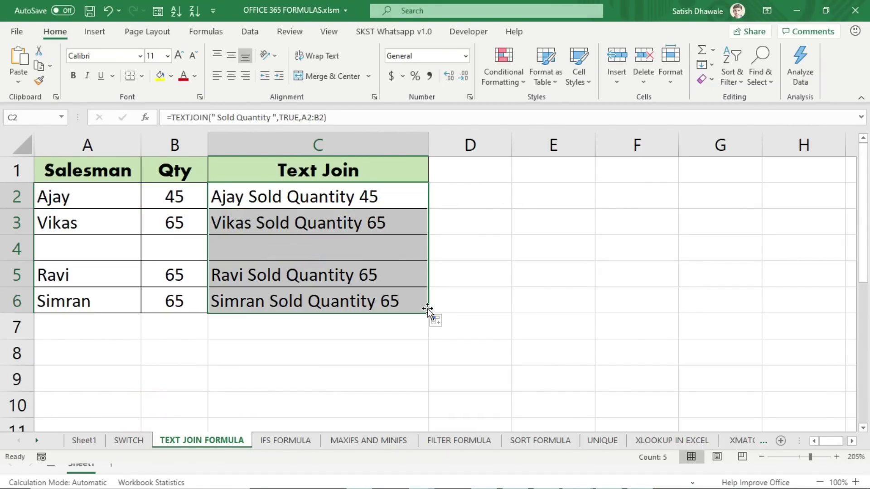
pyautogui.moveTo(345, 255); pyautogui.dragTo(74, 255)
pyautogui.click(73, 254)
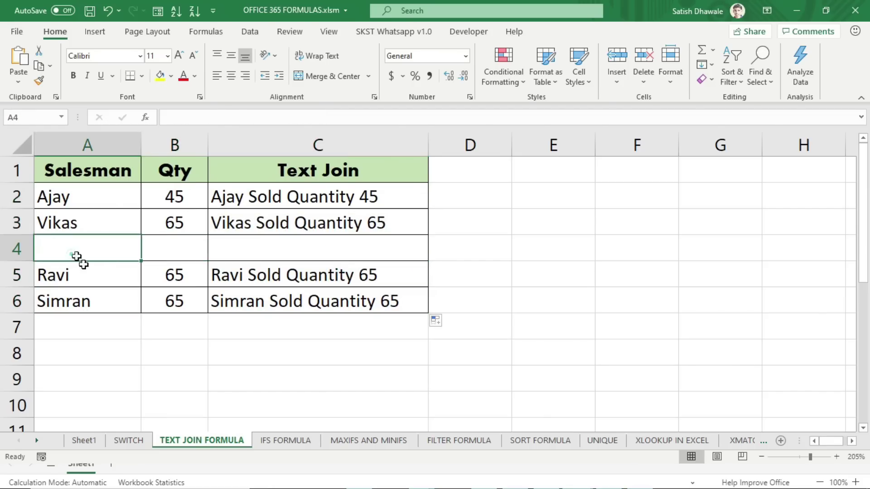
pyautogui.click(124, 265)
pyautogui.click(239, 251)
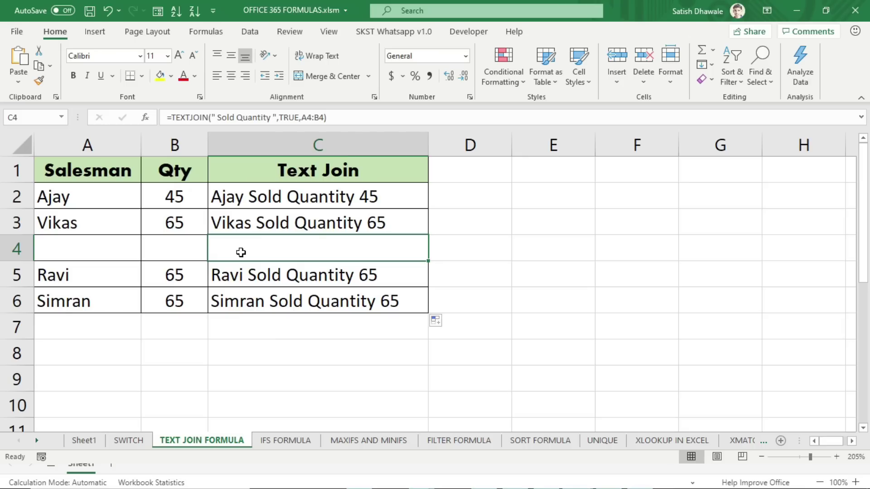
pyautogui.doubleClick(297, 196)
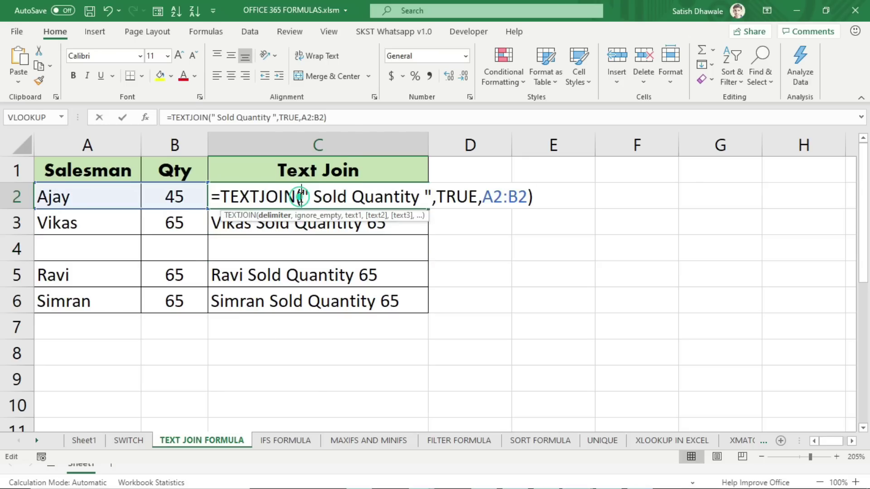
pyautogui.press('Escape')
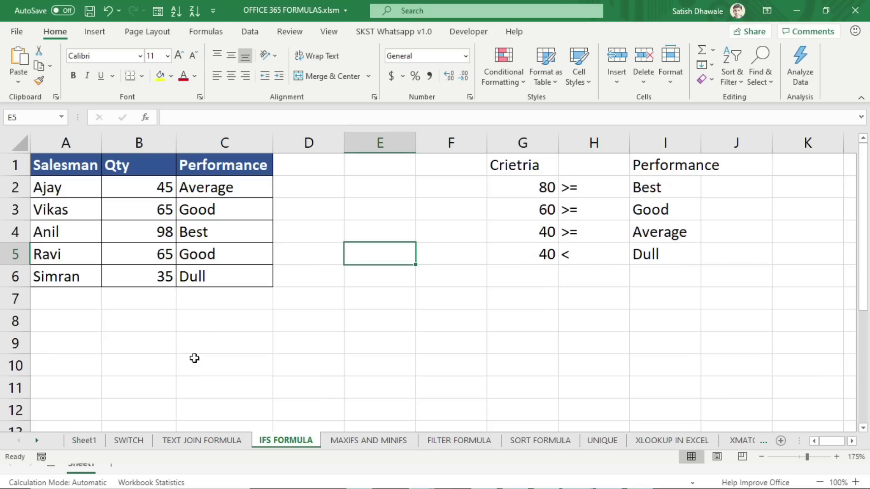
# - Clear the Performance values in C2:C7 on the IFS FORMULA sheet
pyautogui.moveTo(270, 190); pyautogui.dragTo(230, 299)
pyautogui.press('Delete')
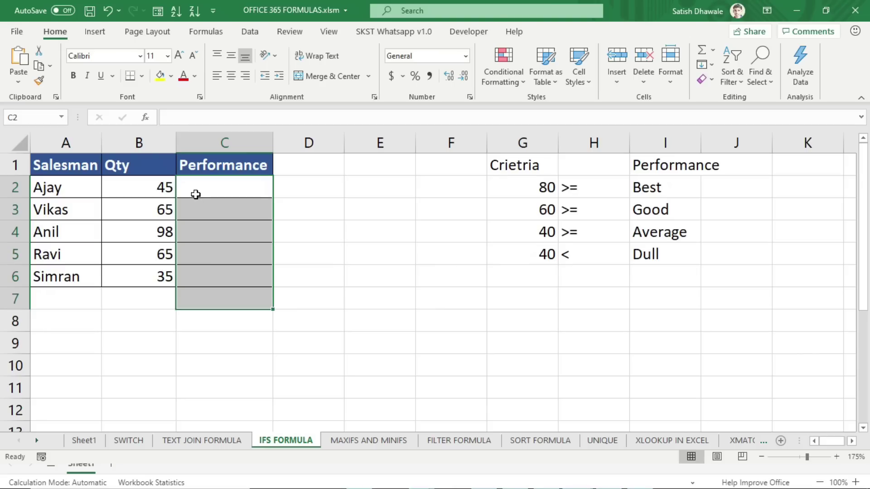
pyautogui.moveTo(219, 195); pyautogui.dragTo(230, 295)
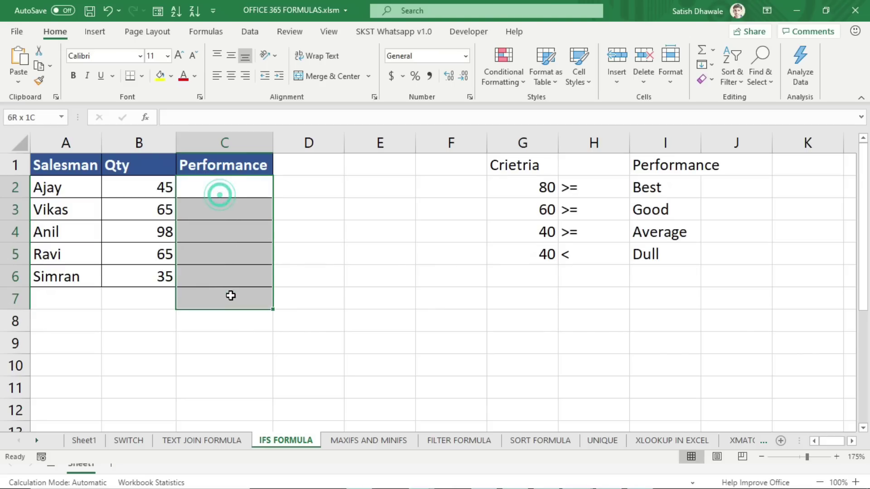
# - Examine the salesman and quantity columns and the criteria table in G1:I5 that maps quantity thresholds to performance ratings
pyautogui.moveTo(524, 169); pyautogui.dragTo(680, 261)
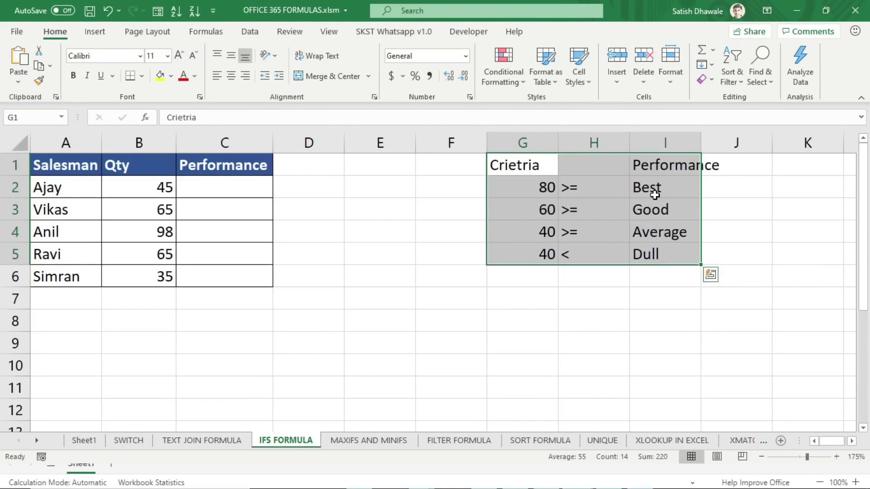
pyautogui.moveTo(66, 166); pyautogui.dragTo(67, 278)
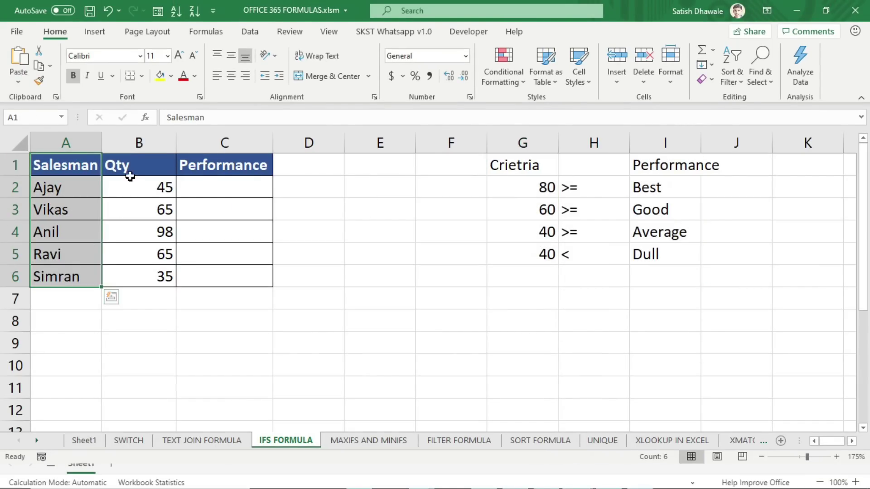
pyautogui.moveTo(136, 165); pyautogui.dragTo(139, 275)
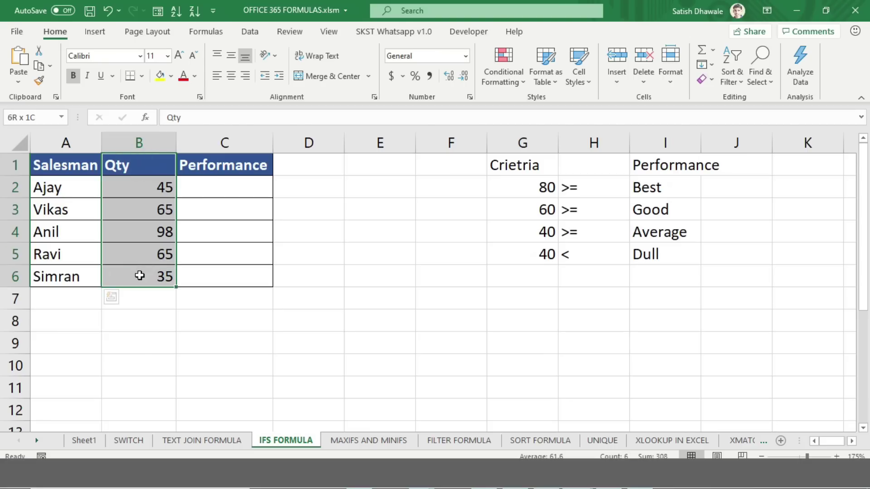
pyautogui.click(553, 211)
pyautogui.moveTo(553, 212); pyautogui.dragTo(589, 211)
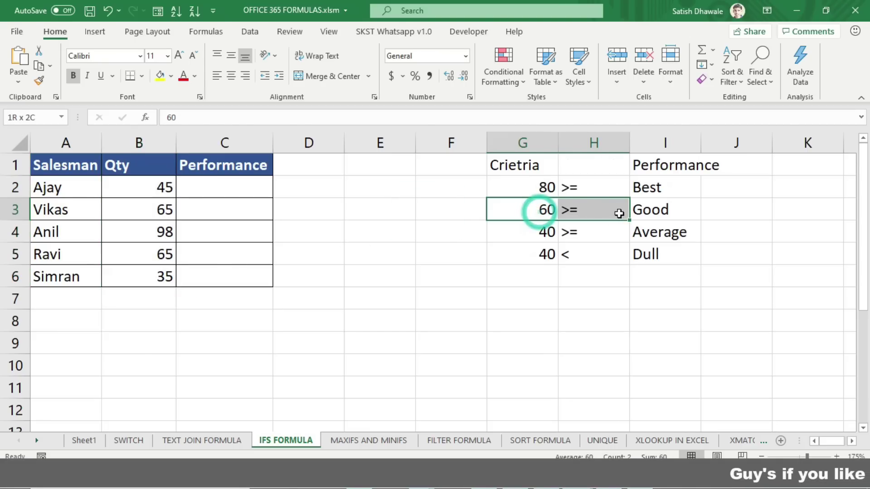
pyautogui.click(662, 211)
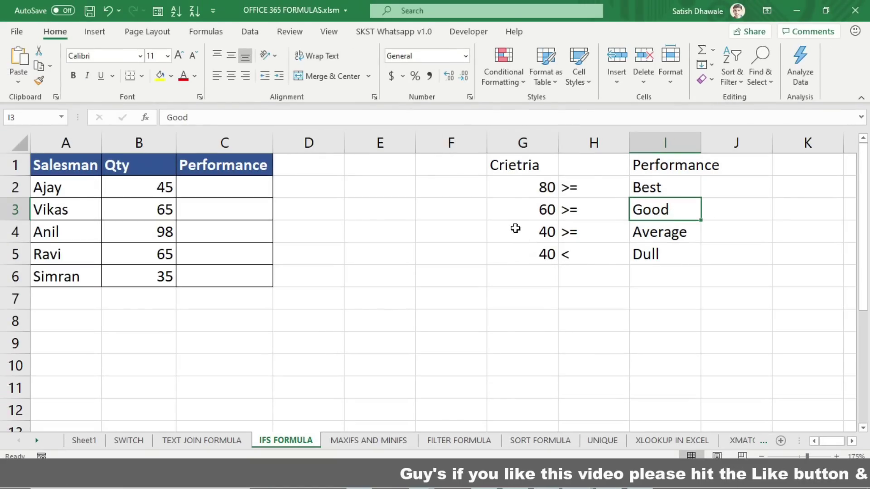
pyautogui.moveTo(359, 241); pyautogui.dragTo(482, 243)
pyautogui.moveTo(576, 229); pyautogui.dragTo(639, 232)
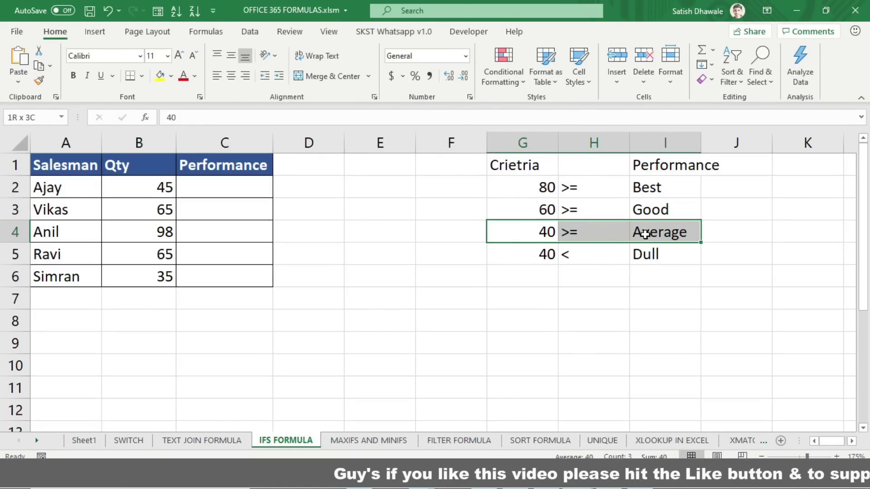
pyautogui.moveTo(530, 254); pyautogui.dragTo(660, 253)
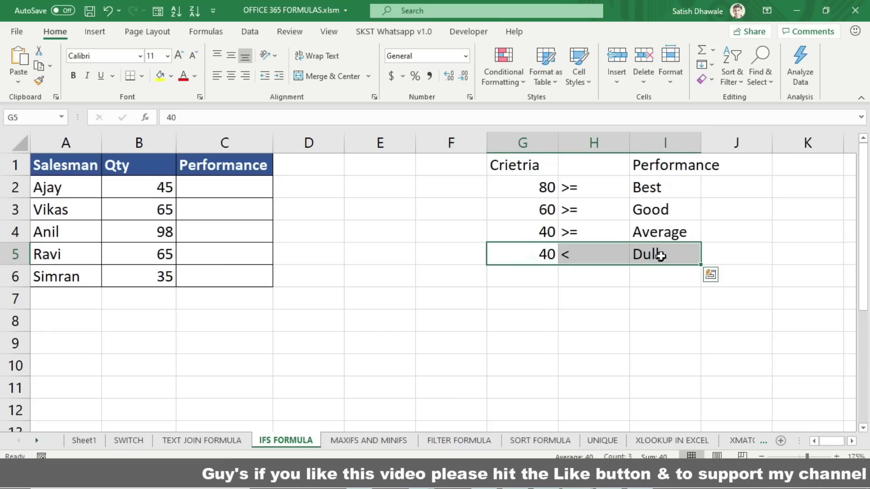
pyautogui.click(661, 255)
pyautogui.moveTo(538, 165); pyautogui.dragTo(658, 259)
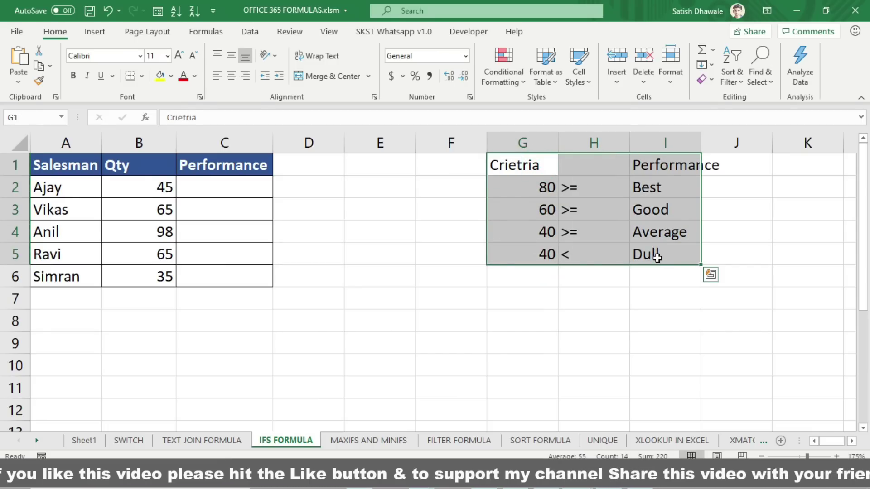
# - Start an IF formula in C2 that returns "Best" when B2>=80, and open a nested IF as its value_if_false
pyautogui.click(231, 186)
pyautogui.write('=IF')
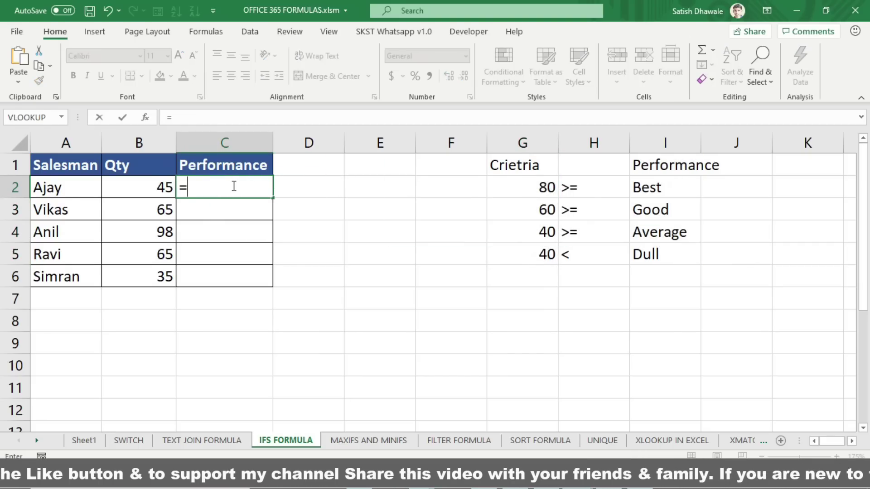
pyautogui.write('(')
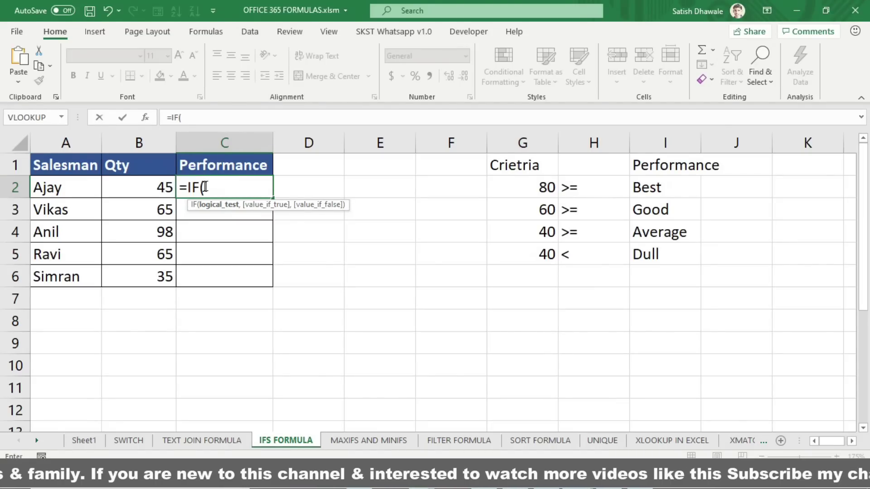
pyautogui.click(128, 186)
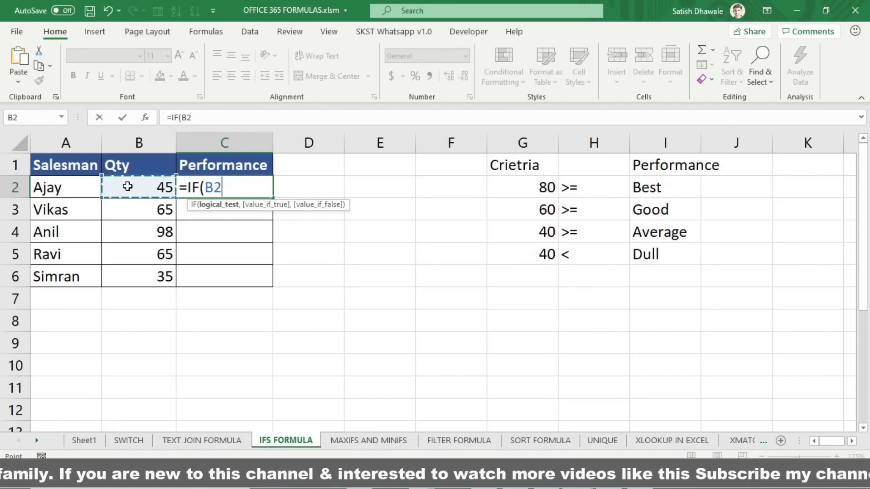
pyautogui.write('>=')
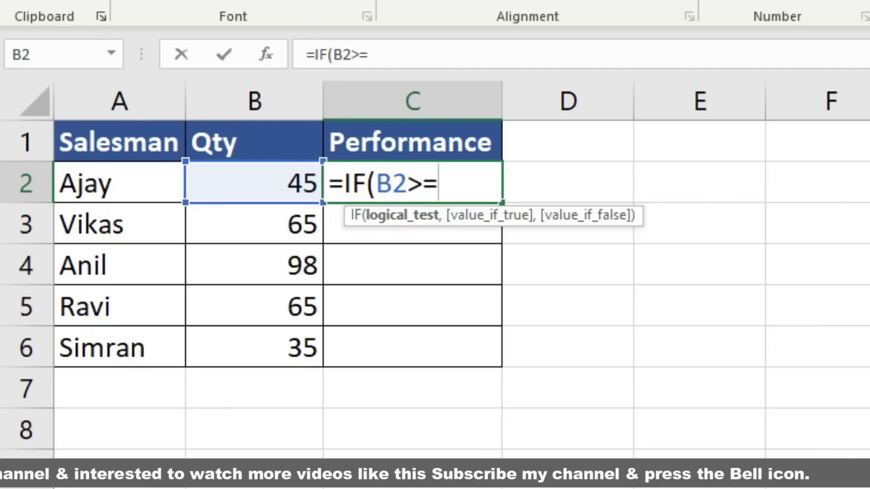
pyautogui.write('8 0,"')
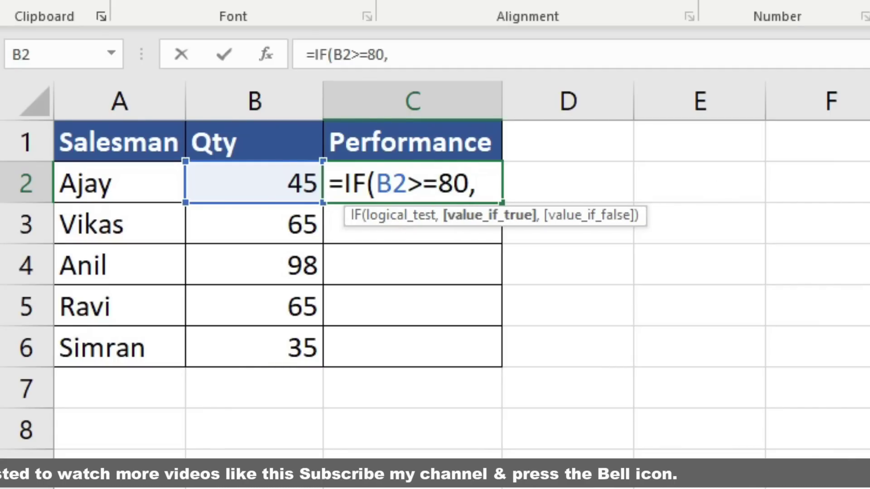
pyautogui.write('bES')
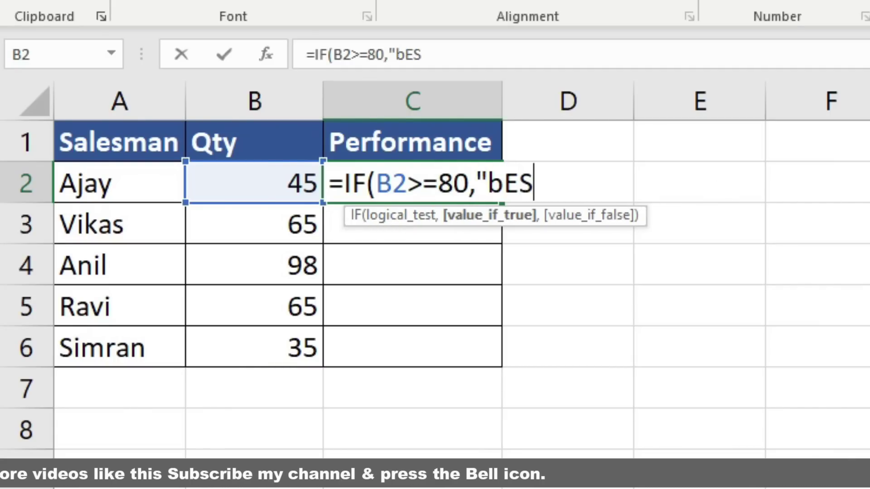
pyautogui.press('BackSpace')
pyautogui.press('BackSpace')
pyautogui.press('BackSpace')
pyautogui.write('Bes')
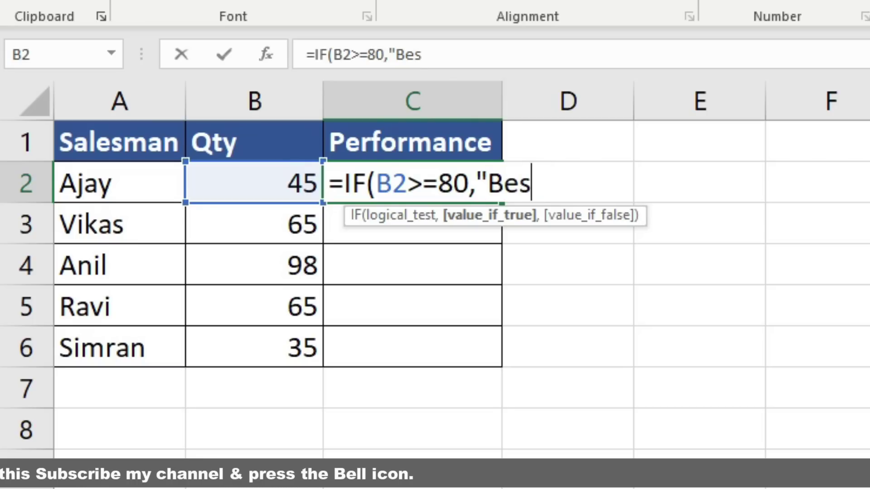
pyautogui.write('t",if(')
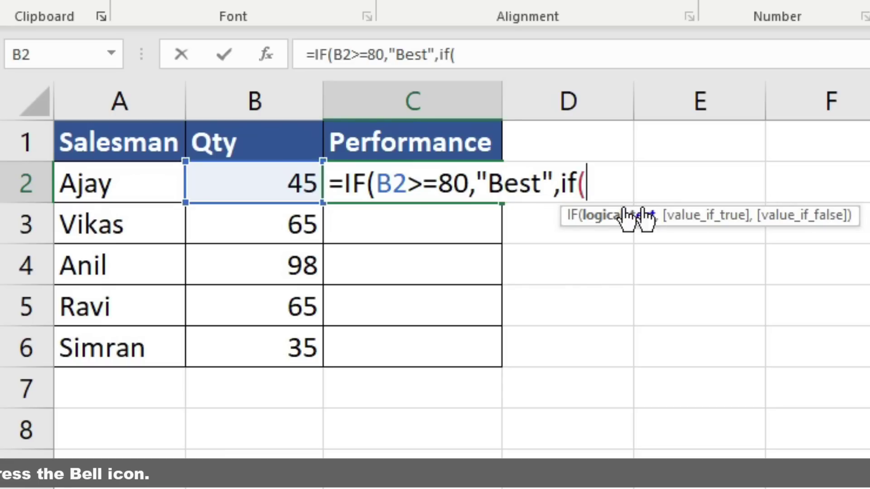
pyautogui.click(284, 187)
pyautogui.write('>60')
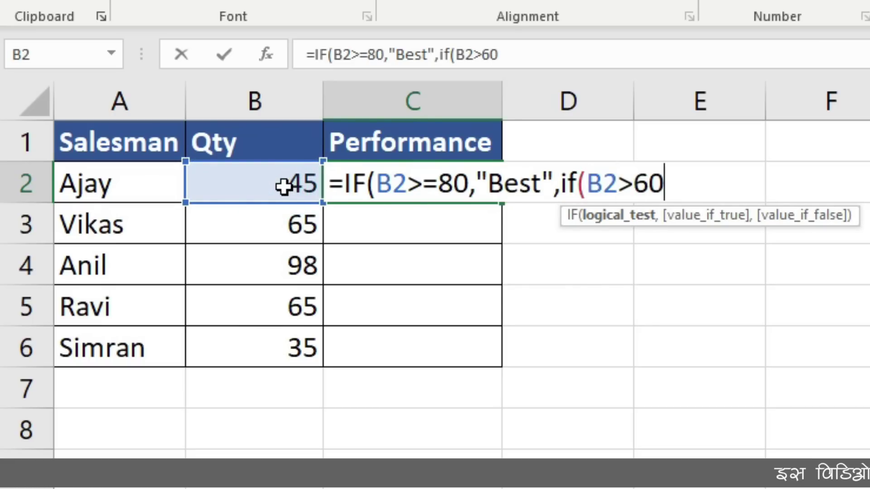
pyautogui.press('BackSpace')
pyautogui.press('BackSpace')
pyautogui.write('=60')
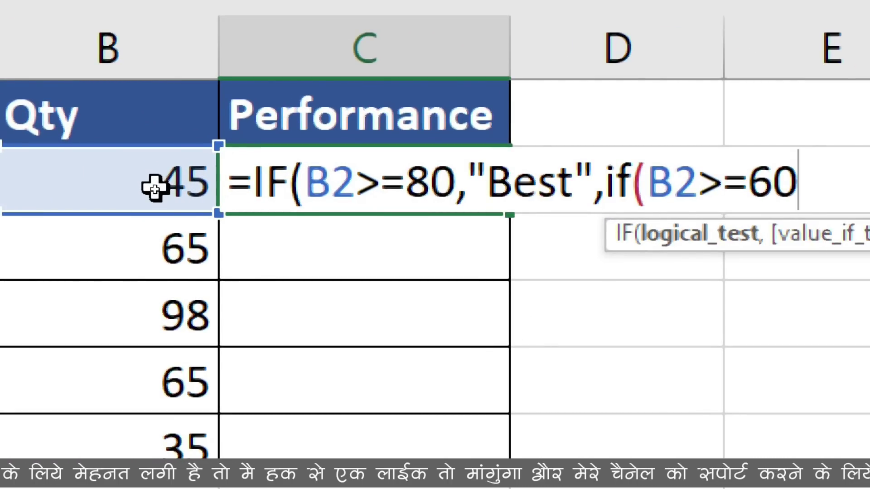
pyautogui.press('Return')
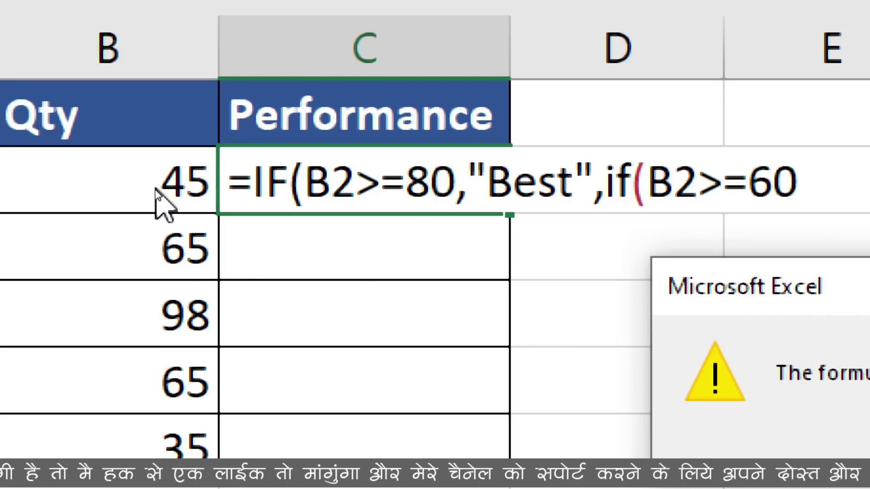
pyautogui.press('Return')
# - Strip the unfinished nested IF formula in C2 back to its function name and turn it into an IFS function
pyautogui.press('BackSpace')
pyautogui.press('BackSpace')
pyautogui.press('BackSpace')
pyautogui.press('BackSpace')
pyautogui.press('BackSpace')
pyautogui.press('BackSpace')
pyautogui.press('BackSpace')
pyautogui.press('BackSpace')
pyautogui.press('BackSpace')
pyautogui.press('BackSpace')
pyautogui.press('BackSpace')
pyautogui.press('BackSpace')
pyautogui.press('BackSpace')
pyautogui.press('BackSpace')
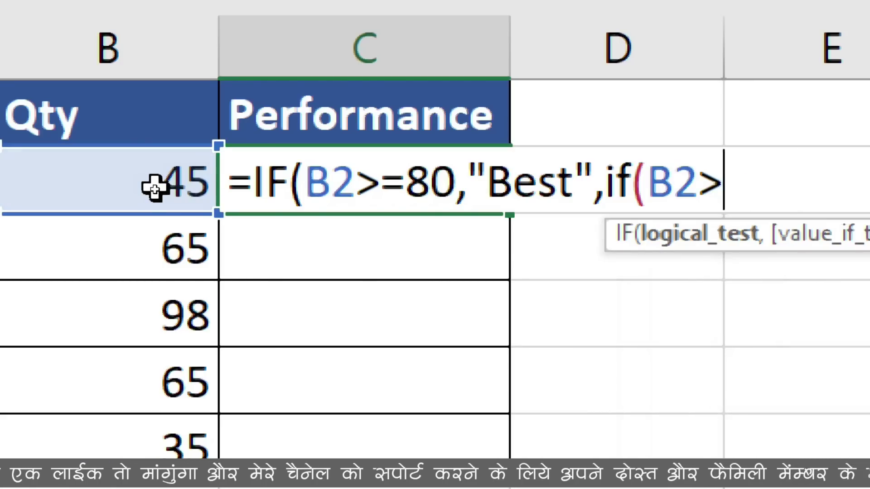
pyautogui.press('BackSpace')
pyautogui.press('BackSpace')
pyautogui.press('BackSpace')
pyautogui.press('BackSpace')
pyautogui.press('BackSpace')
pyautogui.press('BackSpace')
pyautogui.press('BackSpace')
pyautogui.press('BackSpace')
pyautogui.press('BackSpace')
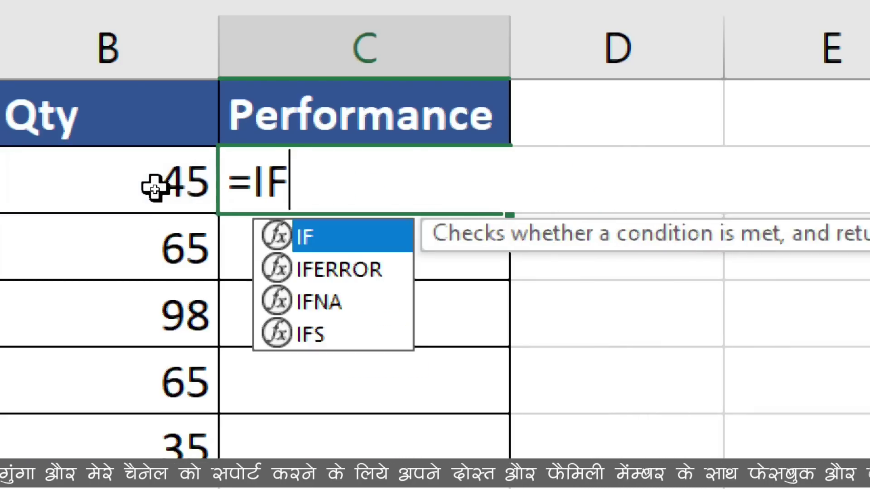
pyautogui.write('S(')
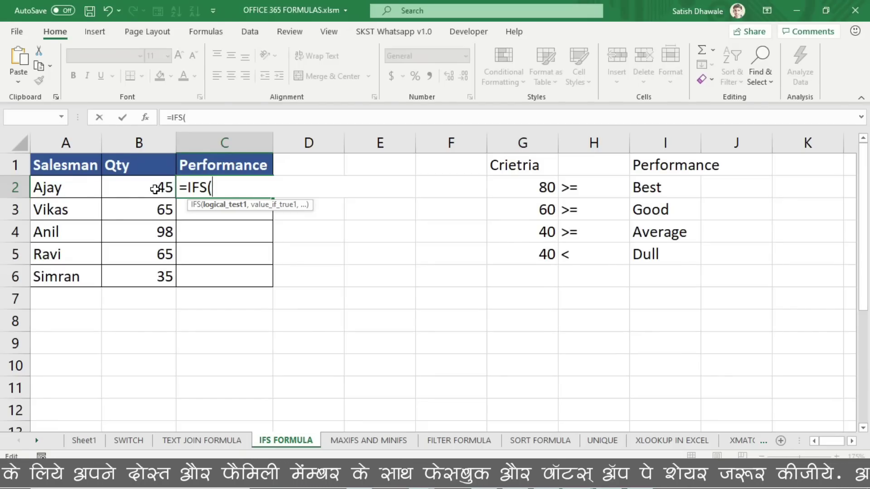
# - Enter B2>=80 as the first logical test of the IFS formula, returning "Best"
pyautogui.click(154, 189)
pyautogui.write('>')
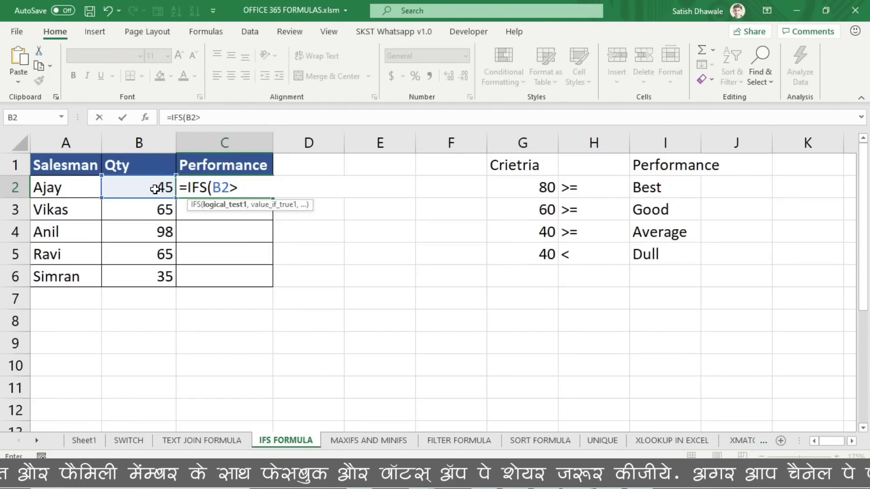
pyautogui.write('=80,"')
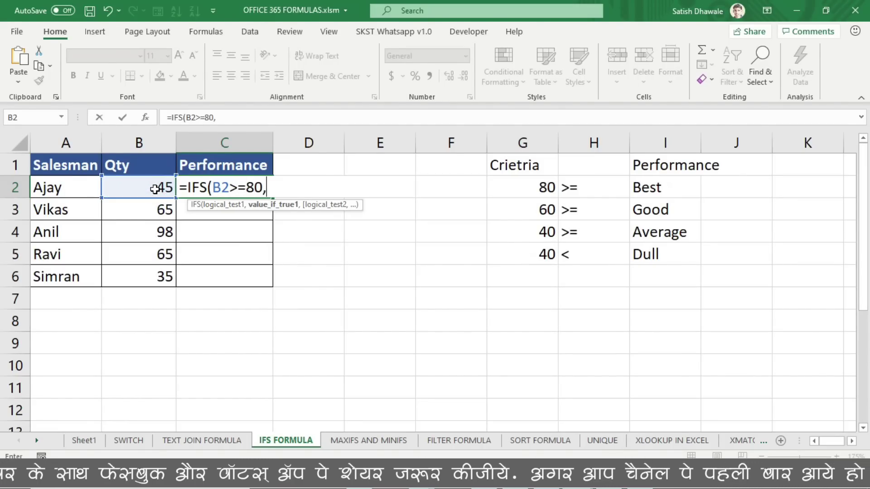
pyautogui.write('Best"')
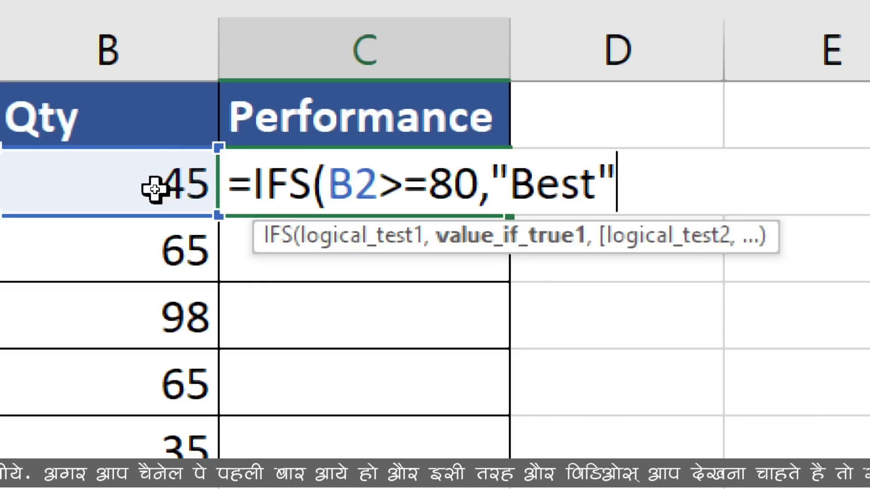
pyautogui.write(',')
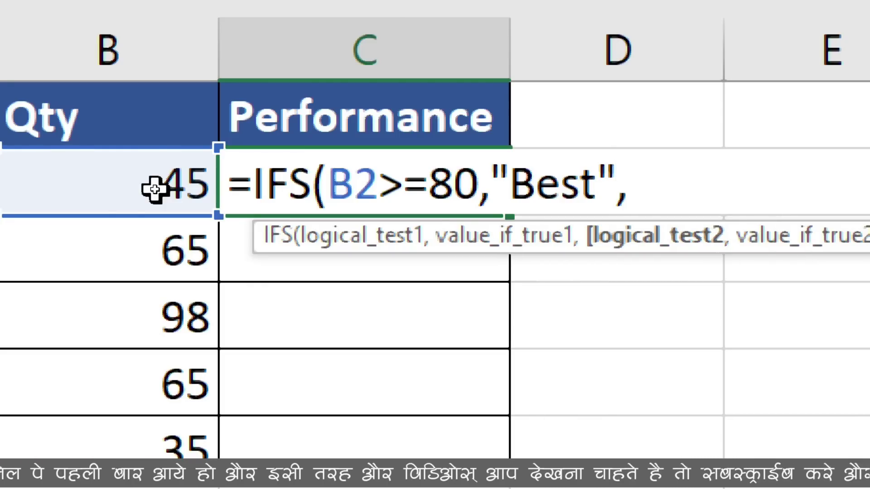
# - Add B2>=60 as the second logical test of the IFS formula, returning "Good"
pyautogui.click(155, 189)
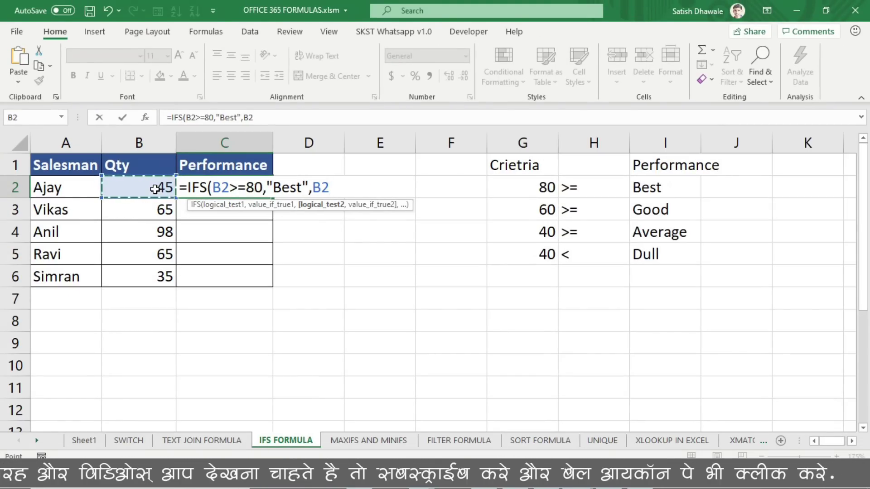
pyautogui.write('>=')
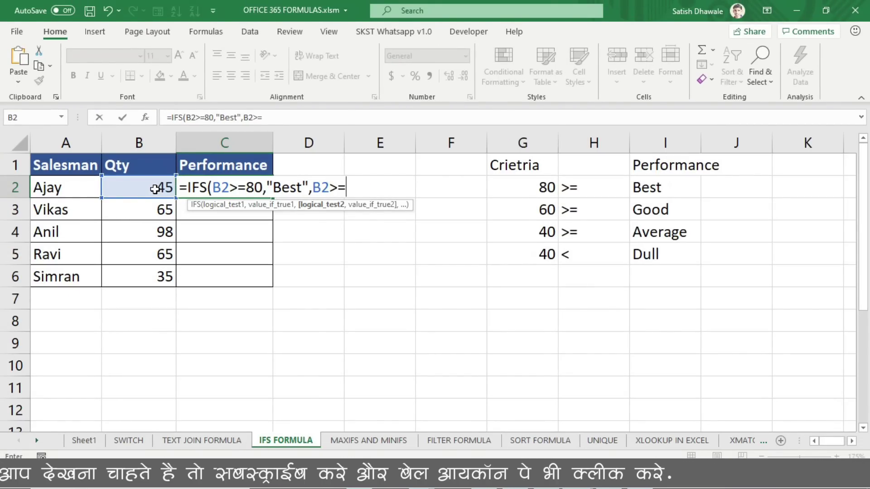
pyautogui.write('60,"')
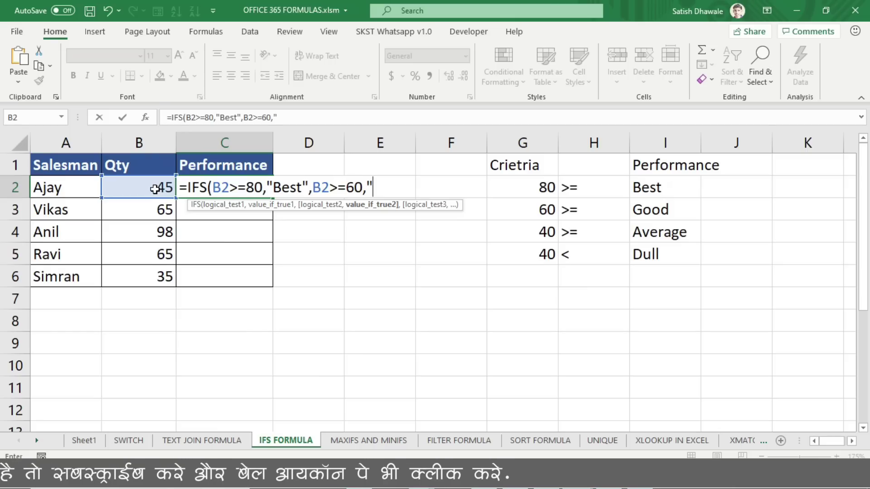
pyautogui.write('G')
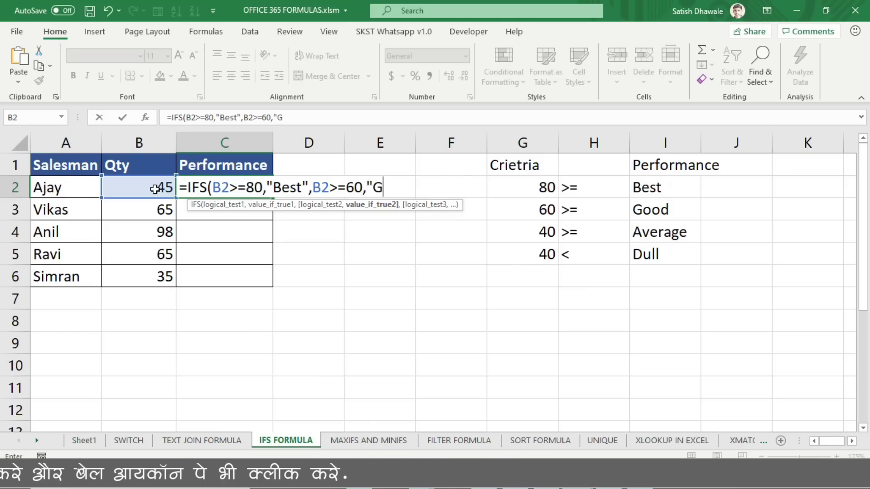
pyautogui.write('ood",')
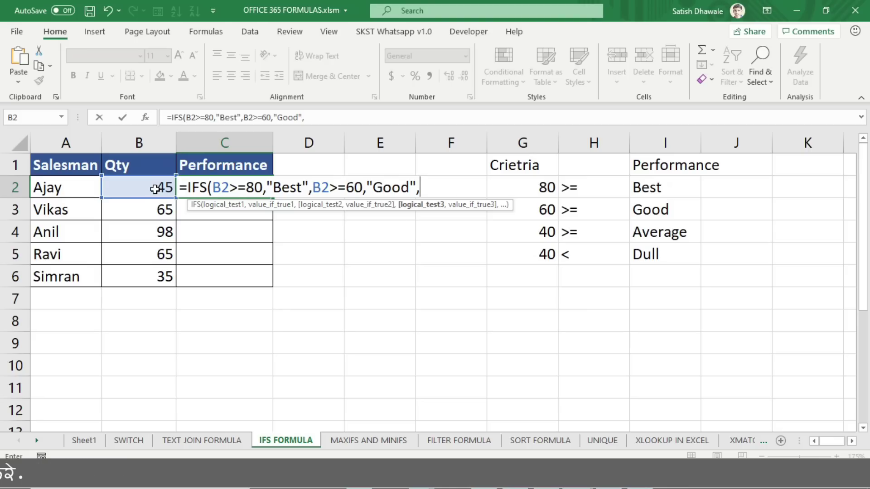
# - Add B2>=40 as the third logical test of the IFS formula, returning "Average"
pyautogui.click(155, 189)
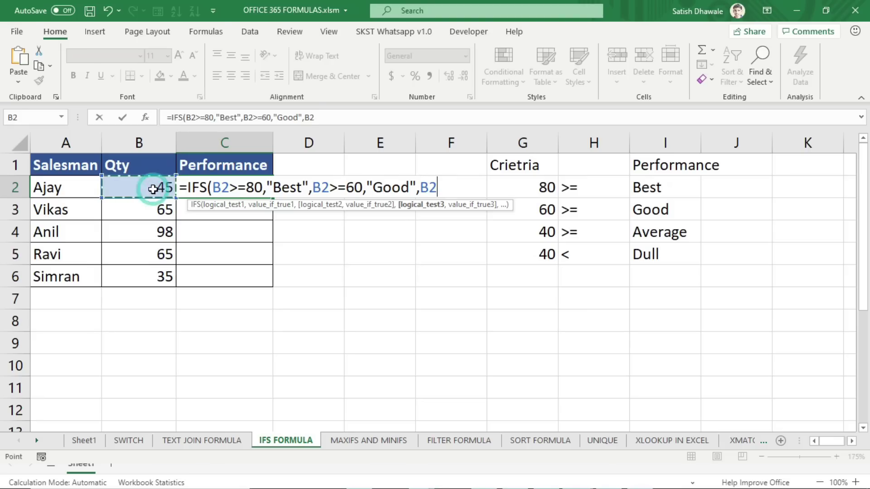
pyautogui.write('>=')
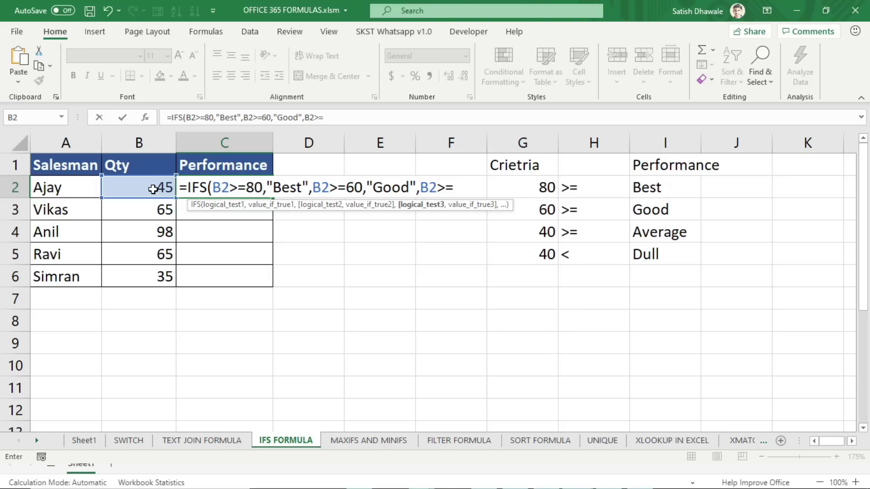
pyautogui.write('40,')
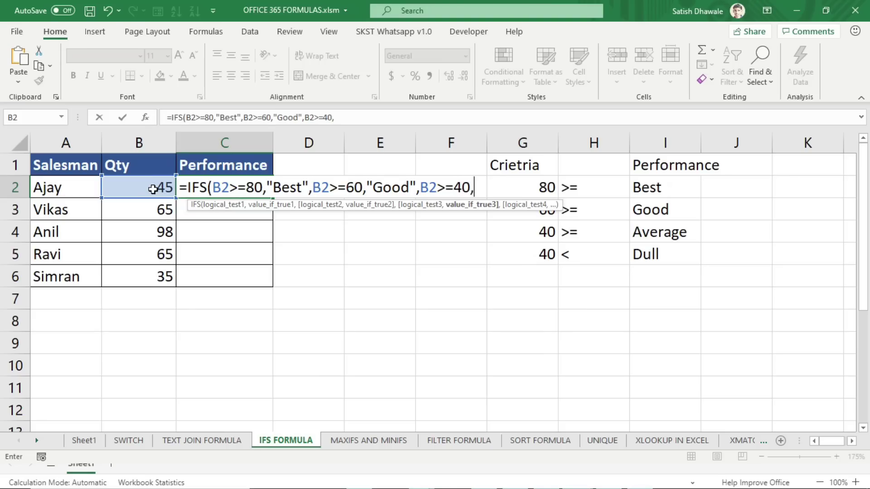
pyautogui.write('"Ave')
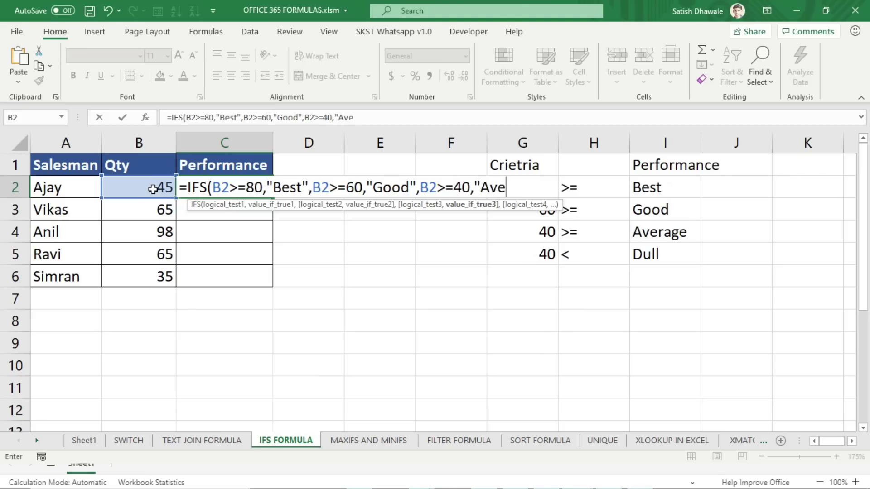
pyautogui.write('rage",')
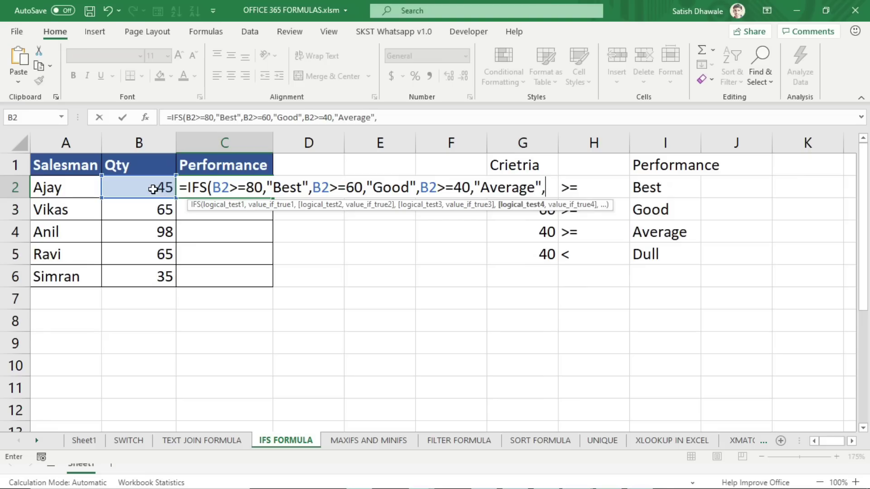
# - Complete the IFS formula in C2 with B2<40 returning "Dull", and fill it down to C6
pyautogui.click(153, 190)
pyautogui.write('<')
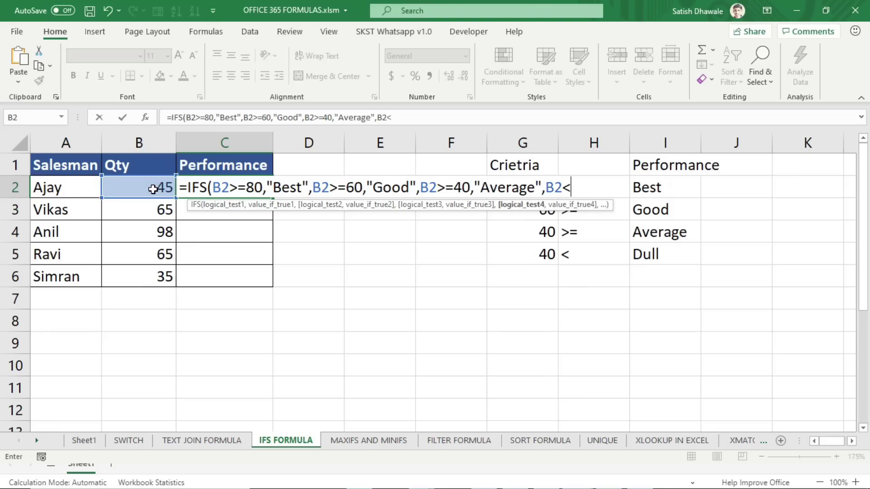
pyautogui.write('40,"Du')
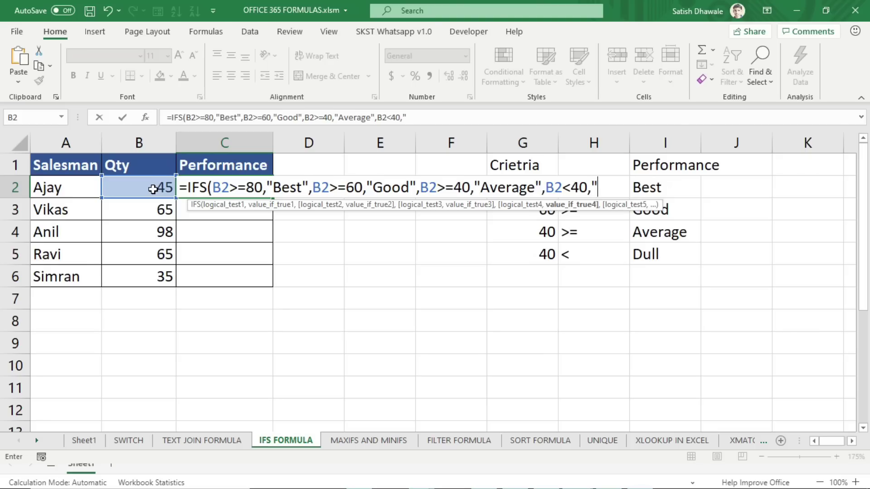
pyautogui.write('ll"')
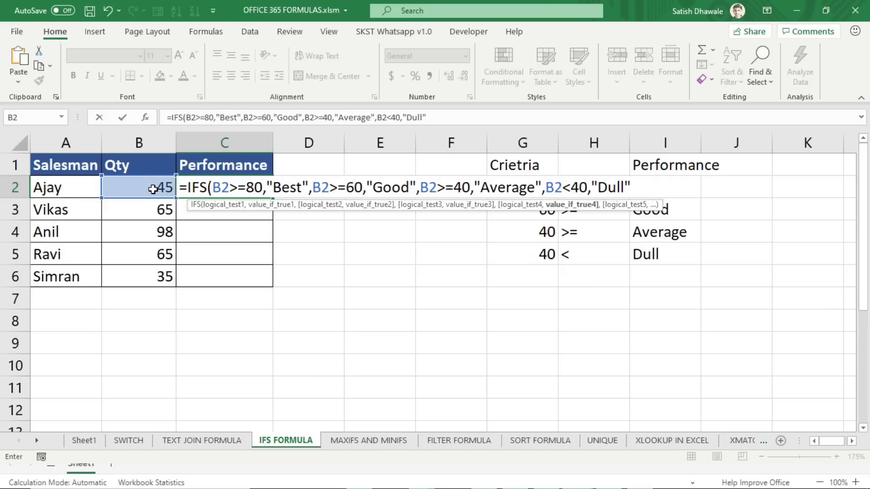
pyautogui.write(')')
pyautogui.press('Return')
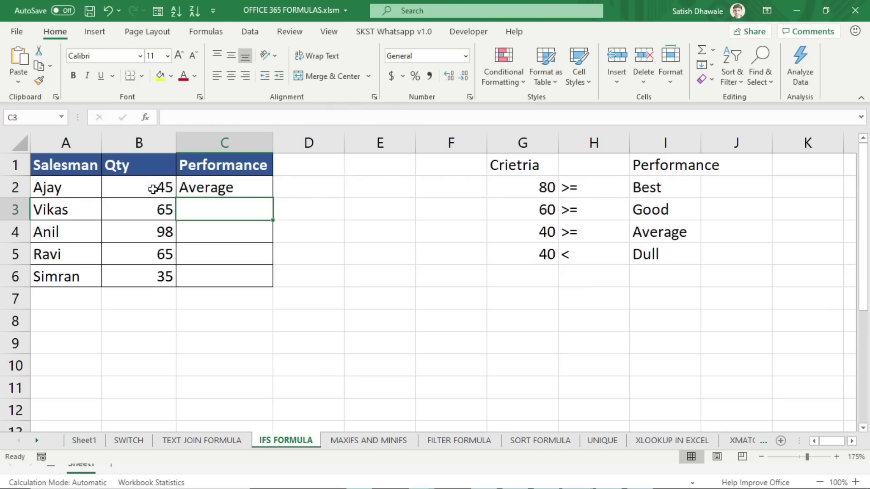
pyautogui.click(252, 180)
pyautogui.moveTo(273, 198); pyautogui.dragTo(278, 280)
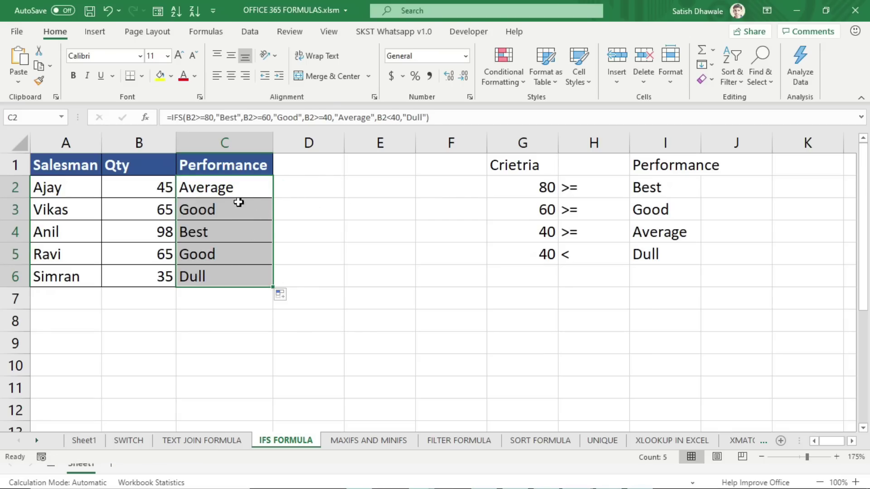
# - Review the IFS formula in C2 and compare the quantities in B2:B4 with their ratings in column C
pyautogui.click(231, 187)
pyautogui.doubleClick(232, 186)
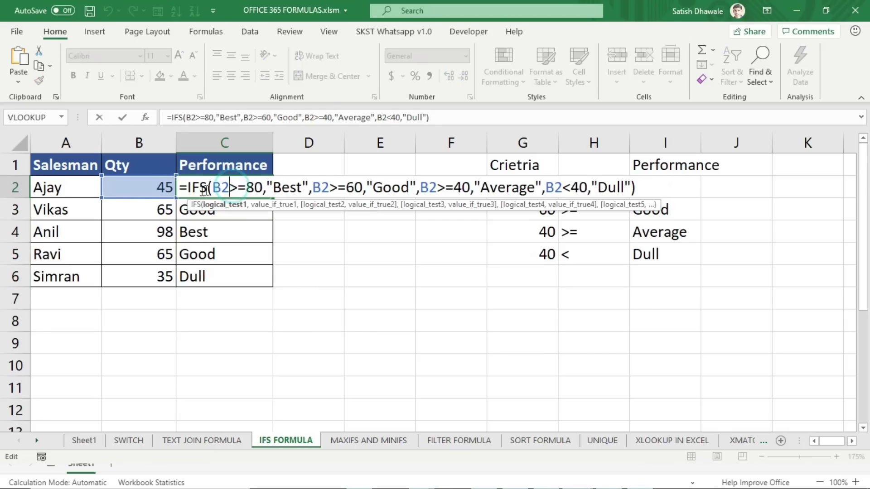
pyautogui.click(140, 188)
pyautogui.click(216, 187)
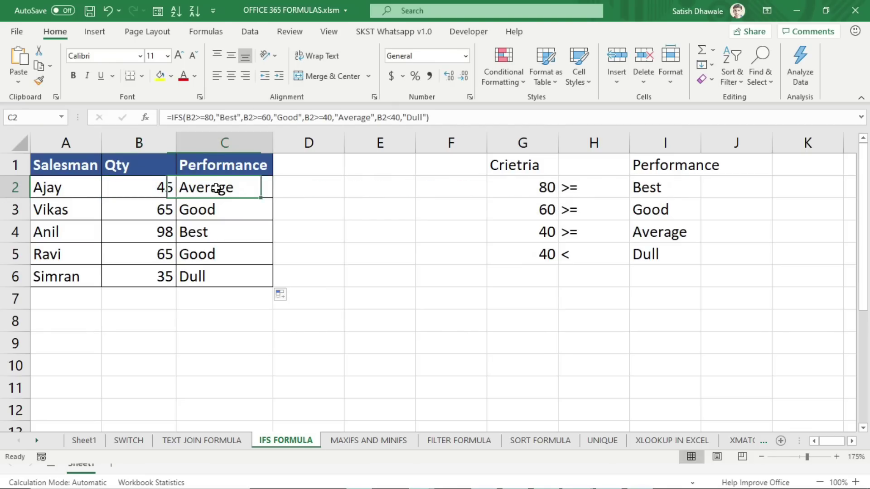
pyautogui.click(141, 208)
pyautogui.click(190, 209)
pyautogui.moveTo(138, 232); pyautogui.dragTo(191, 234)
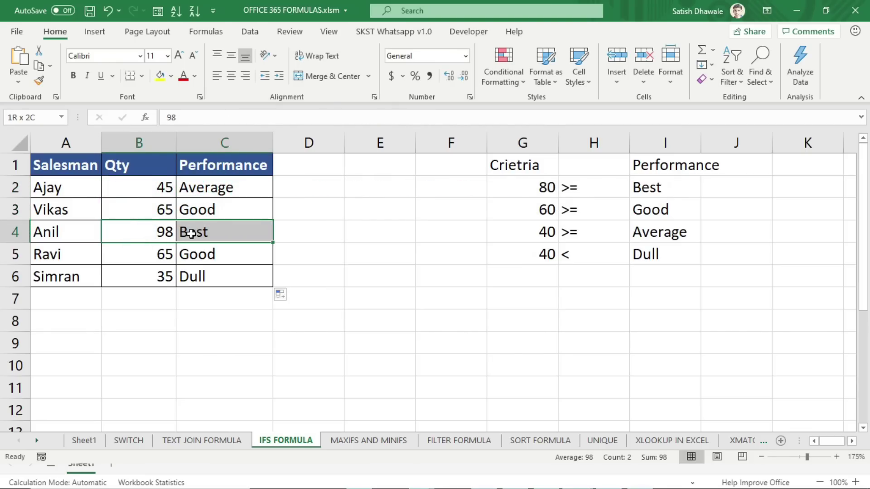
pyautogui.click(165, 233)
pyautogui.click(221, 232)
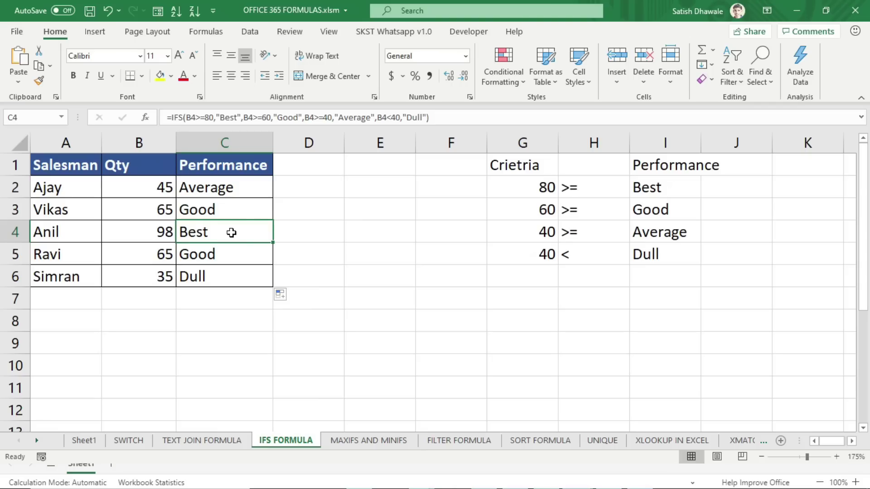
# - On the MAXIFS AND MINIFS sheet, clear the results under East in column G and South in column I
pyautogui.click(356, 442)
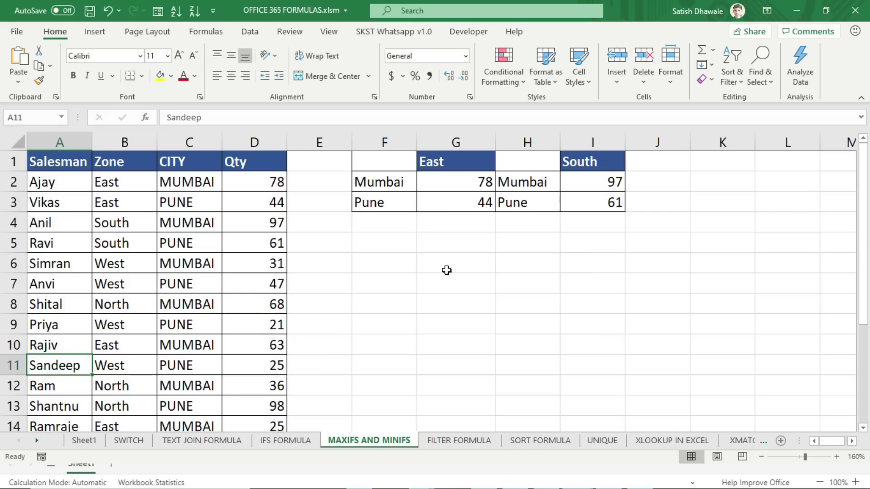
pyautogui.moveTo(474, 183); pyautogui.dragTo(485, 220)
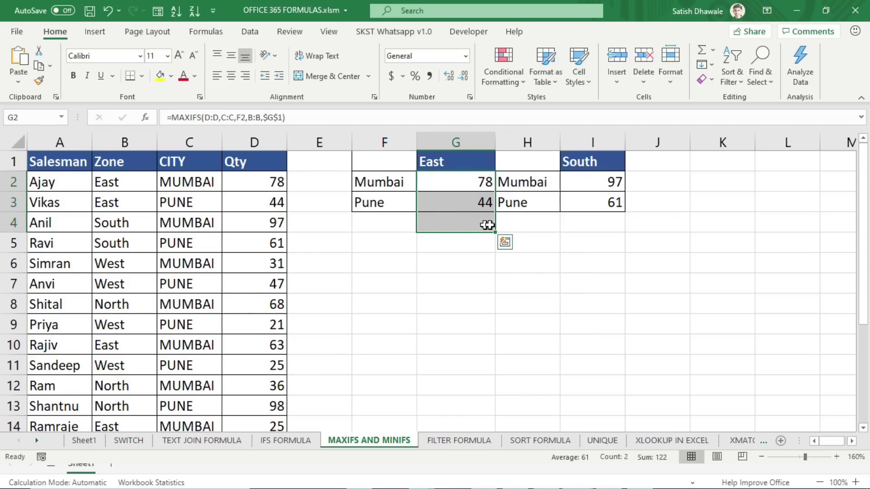
pyautogui.moveTo(615, 183); pyautogui.dragTo(611, 218)
pyautogui.press('Delete')
pyautogui.moveTo(480, 179); pyautogui.dragTo(456, 221)
pyautogui.press('Delete')
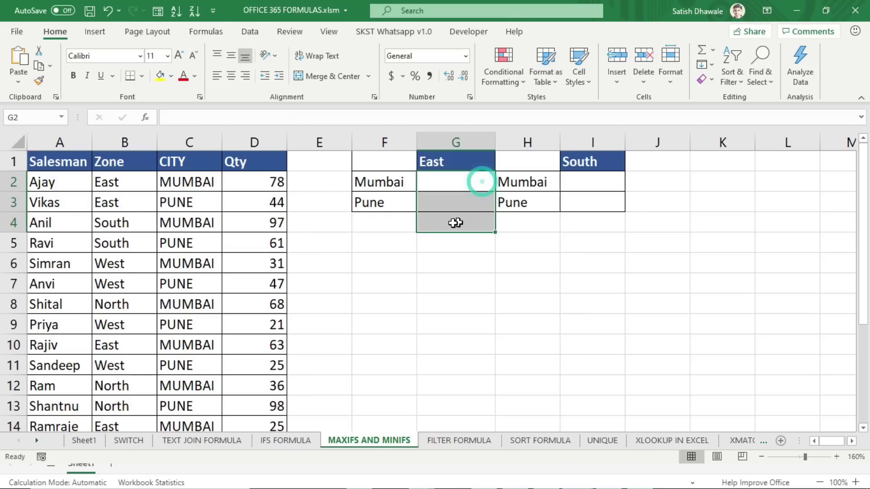
# - Examine the Mumbai and Pune labels in F2:F3, their empty result cells in column G and the East heading in G1
pyautogui.click(376, 180)
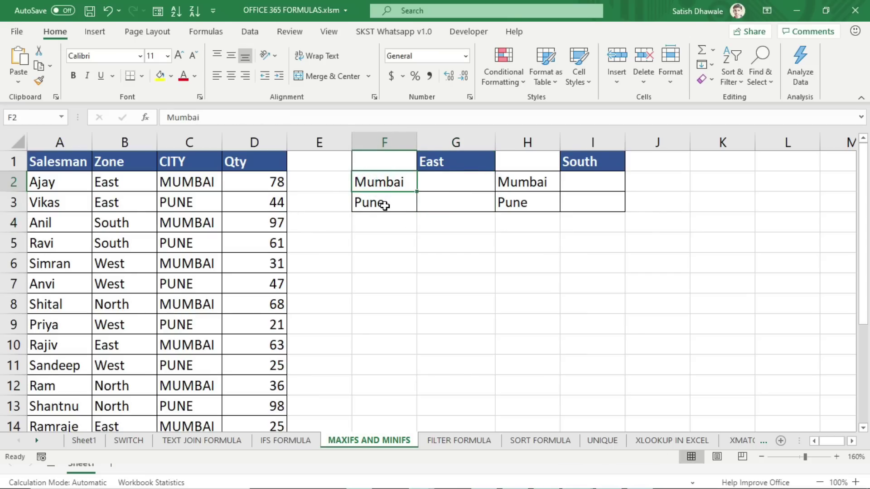
pyautogui.click(385, 203)
pyautogui.click(451, 182)
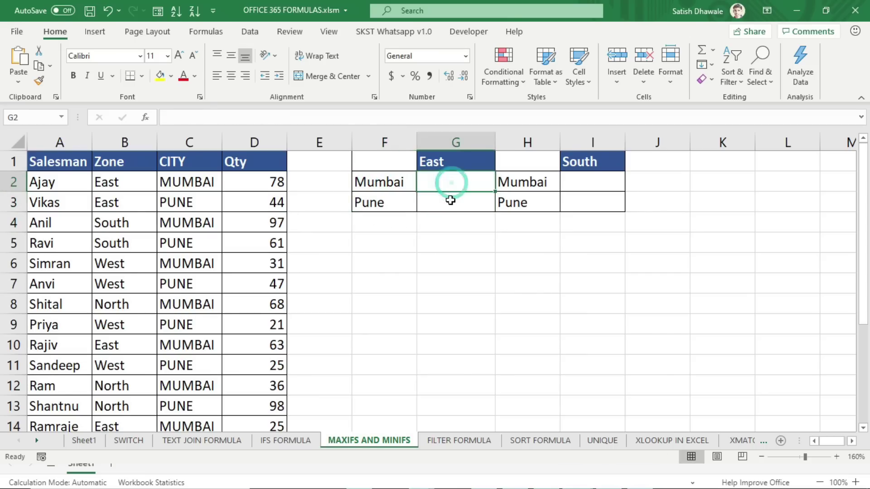
pyautogui.click(451, 201)
pyautogui.click(461, 166)
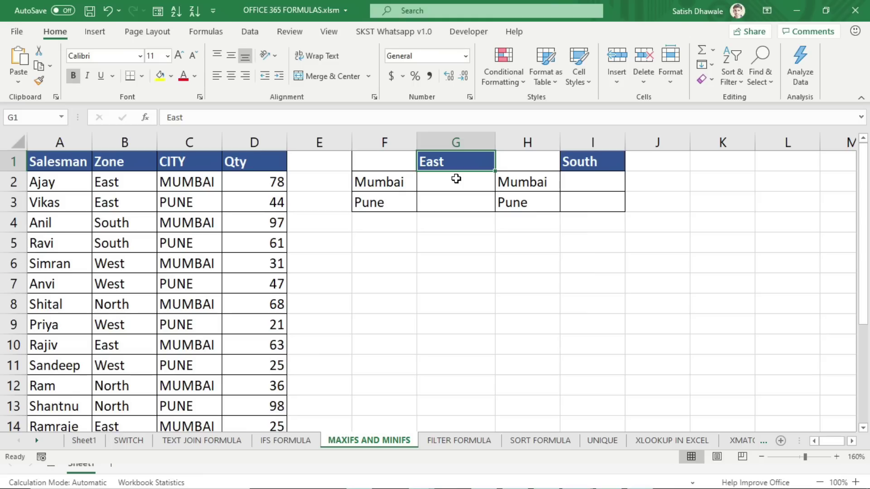
# - Examine the Mumbai result cell in G2 and the quantities of the Mumbai rows 2, 4, 8 and 10 in columns C and D
pyautogui.moveTo(390, 186); pyautogui.dragTo(443, 192)
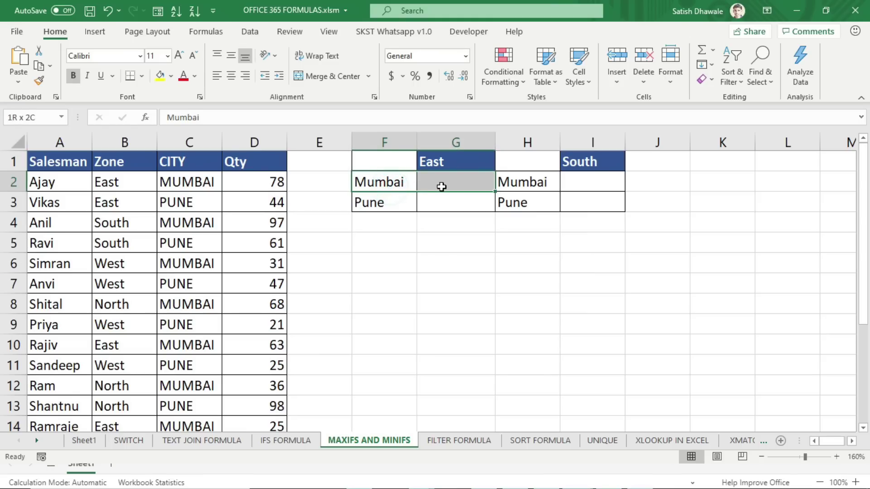
pyautogui.moveTo(194, 184); pyautogui.dragTo(256, 187)
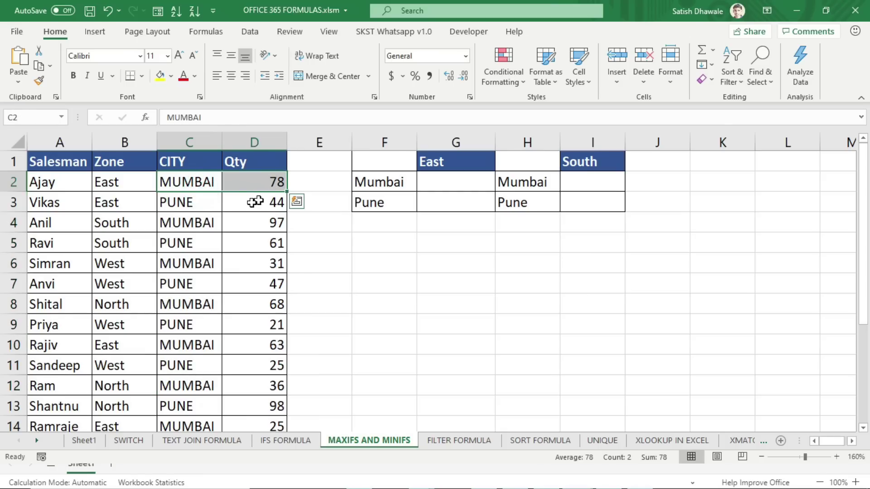
pyautogui.moveTo(195, 222); pyautogui.dragTo(267, 222)
pyautogui.moveTo(193, 302); pyautogui.dragTo(258, 305)
pyautogui.moveTo(207, 347); pyautogui.dragTo(252, 348)
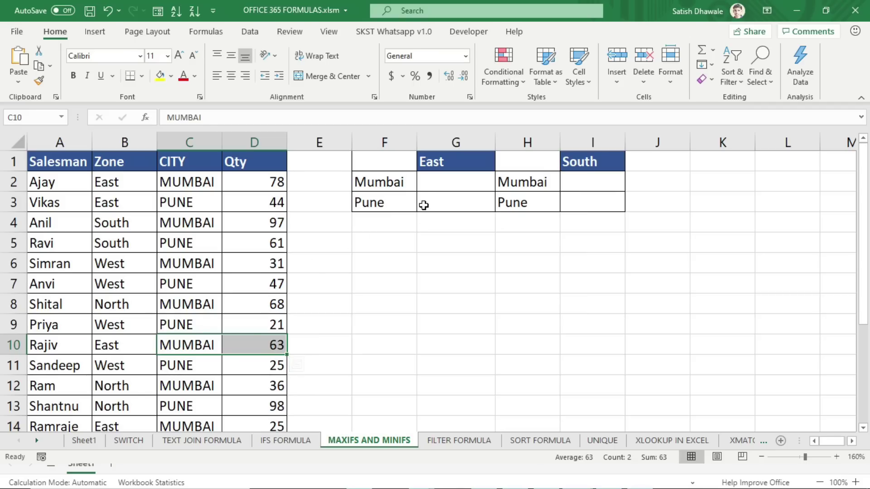
# - Start a MAXIFS formula in G2 with the quantities D2:D14 as the max_range
pyautogui.click(444, 180)
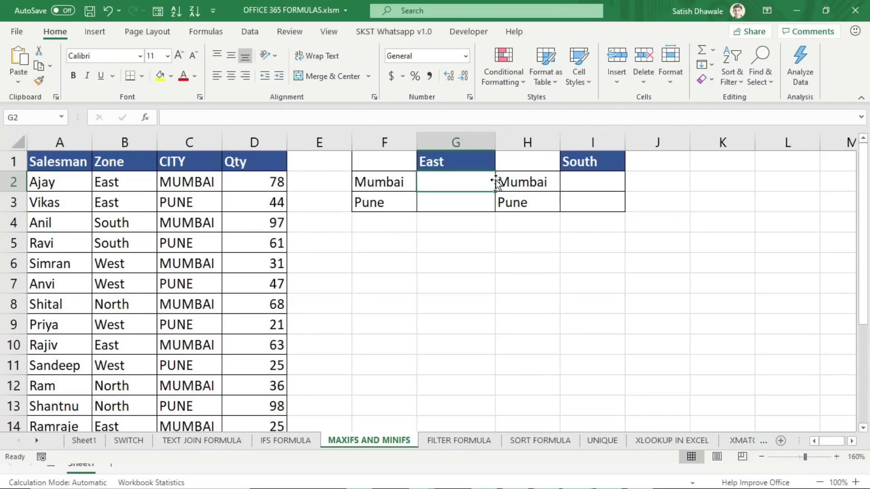
pyautogui.write('=max')
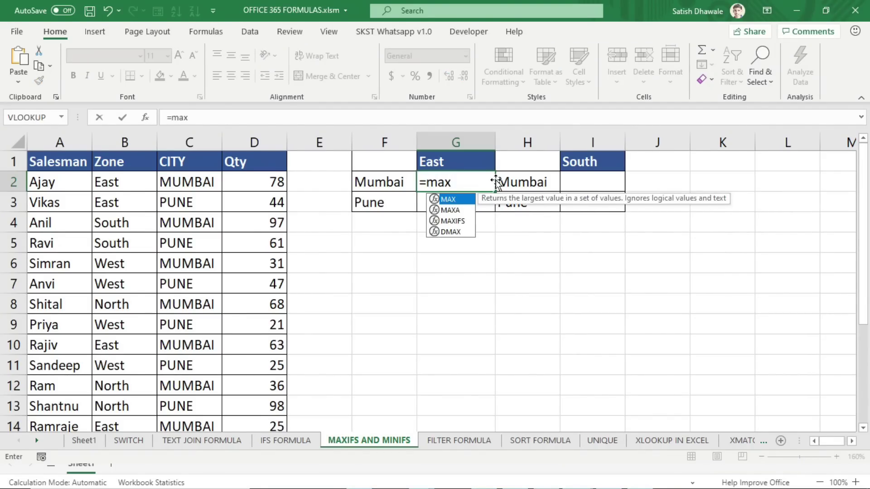
pyautogui.write('ifs')
pyautogui.press('Tab')
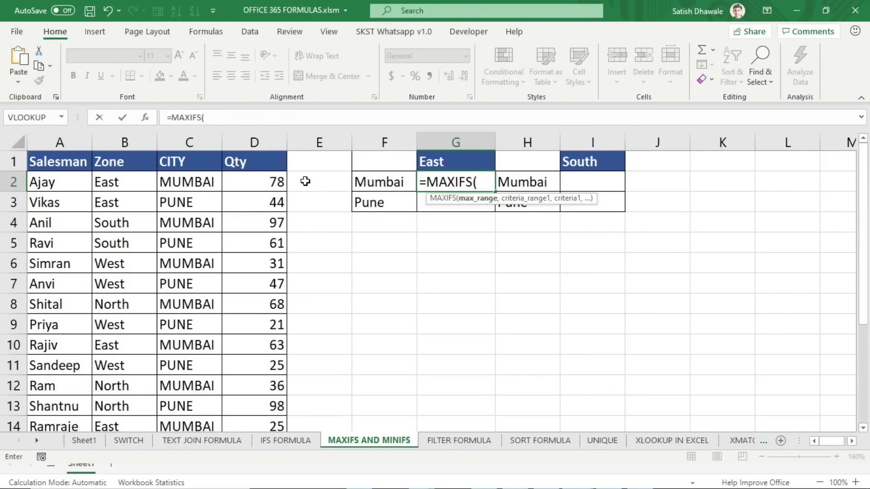
pyautogui.moveTo(274, 181); pyautogui.dragTo(251, 381)
pyautogui.scroll(1, 281, 214)
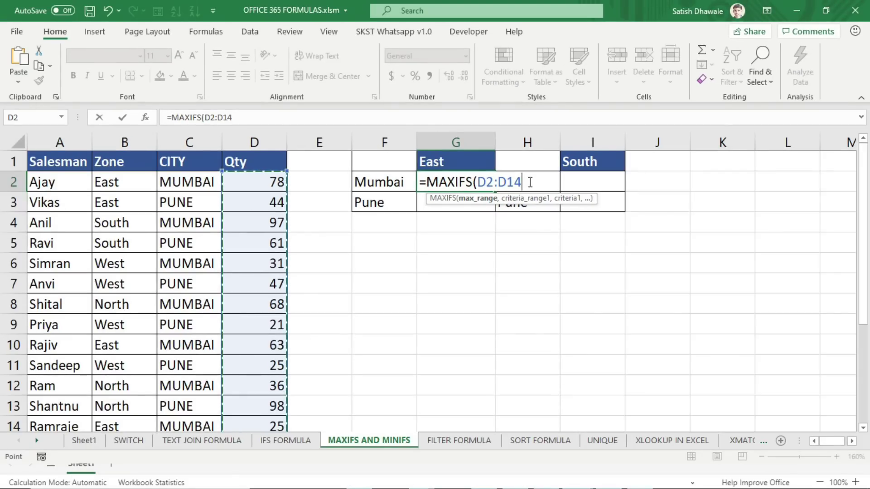
pyautogui.write(',')
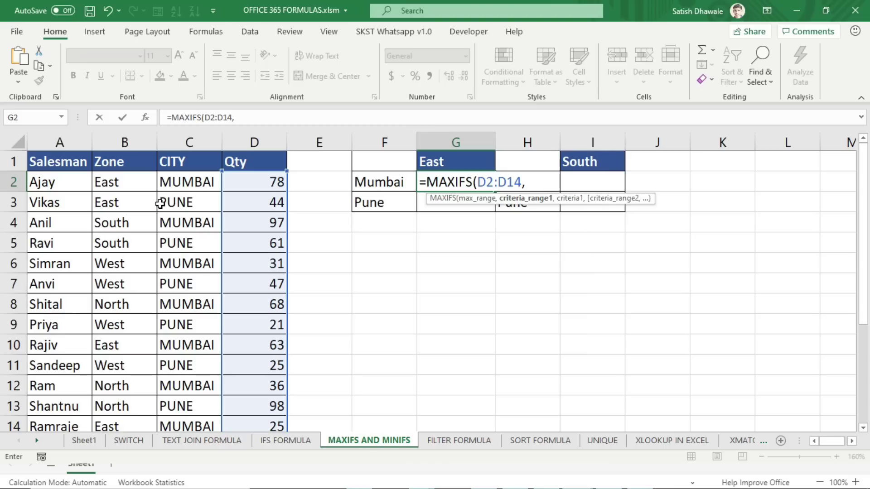
# - Complete the MAXIFS formula in G2 with the cities C2:C14 as criteria range and F2 as the criterion
pyautogui.moveTo(183, 181); pyautogui.dragTo(177, 380)
pyautogui.scroll(1, 232, 347)
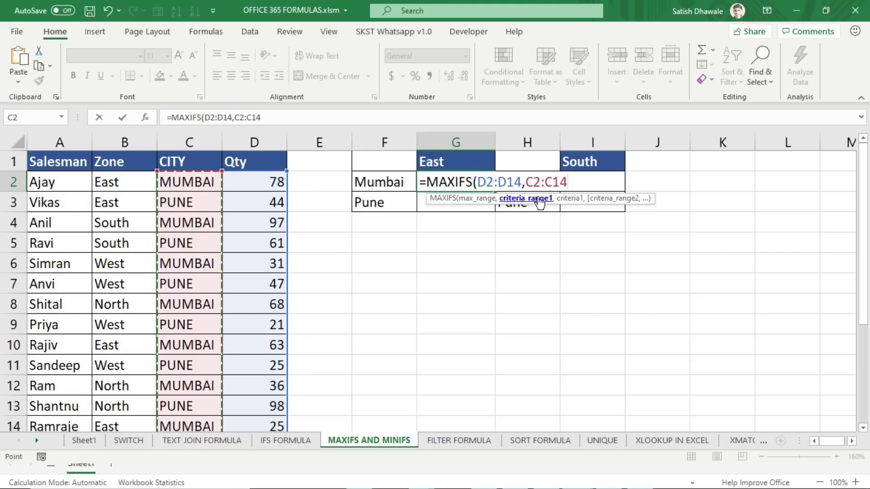
pyautogui.write(',')
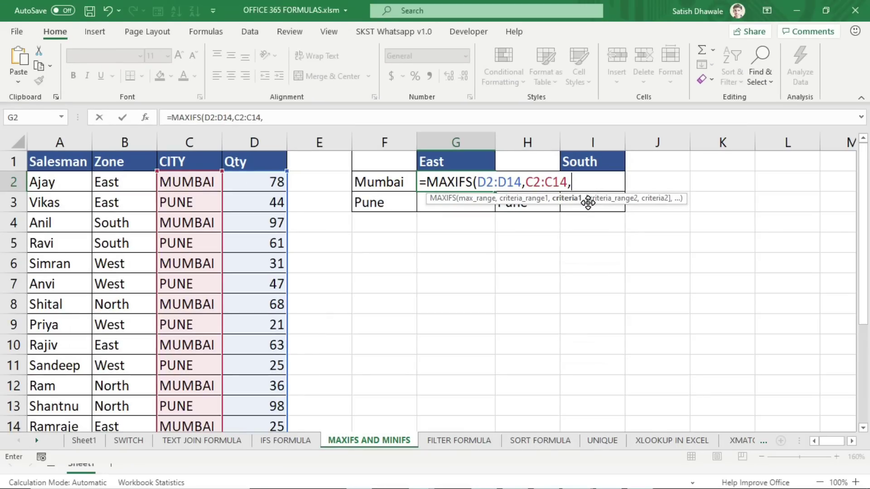
pyautogui.click(389, 181)
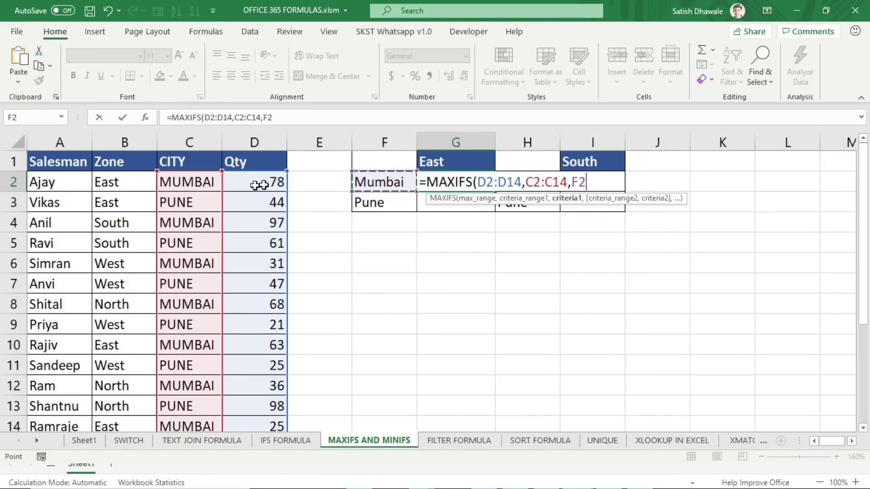
pyautogui.hotkey('ctrl', 'Return')
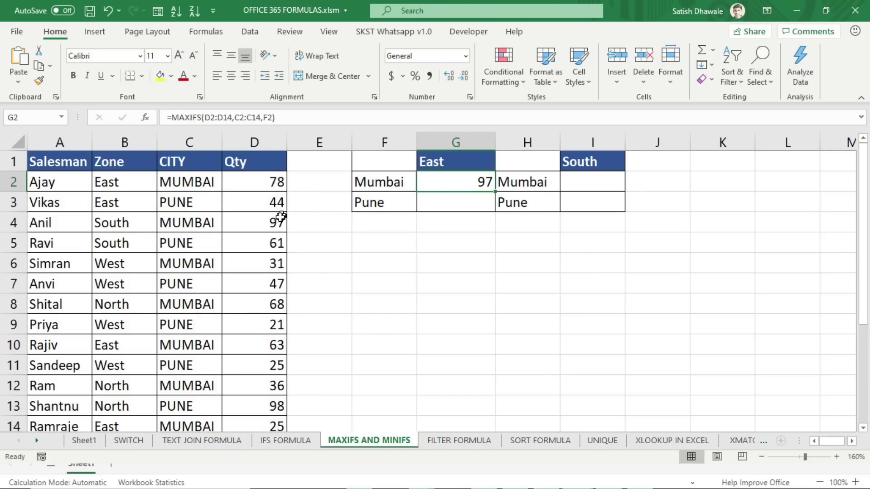
# - Check the Mumbai quantity in row 4 against the other Mumbai rows of the list
pyautogui.moveTo(186, 225); pyautogui.dragTo(254, 223)
pyautogui.scroll(-1, 216, 291)
pyautogui.scroll(1, 213, 299)
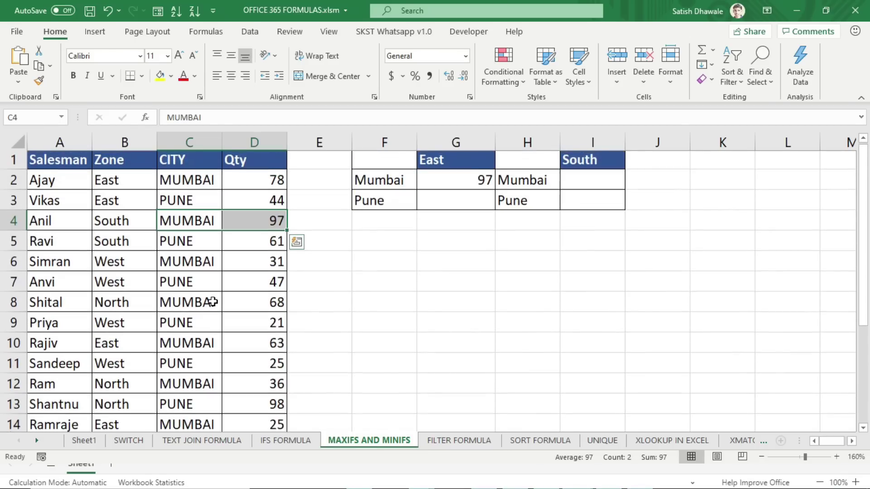
# - Make the ranges D2:D14 and C2:C14 absolute in the MAXIFS formula in G2, and fill it down to G3
pyautogui.click(437, 206)
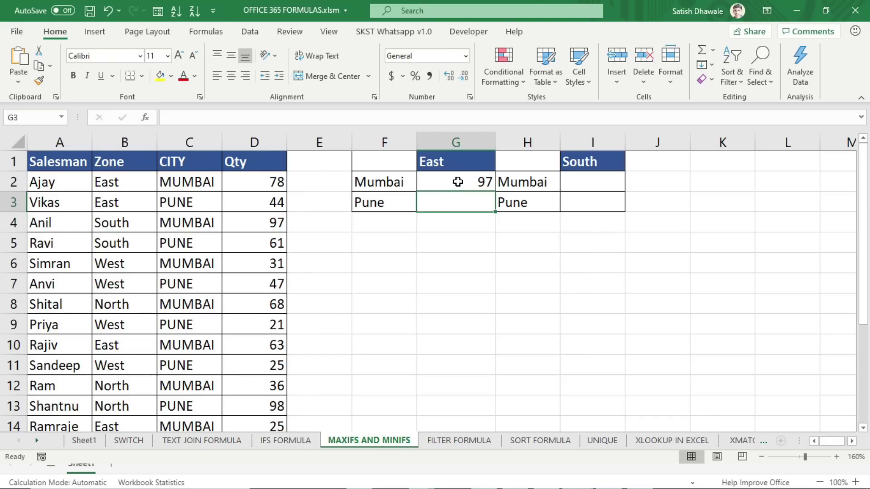
pyautogui.click(457, 181)
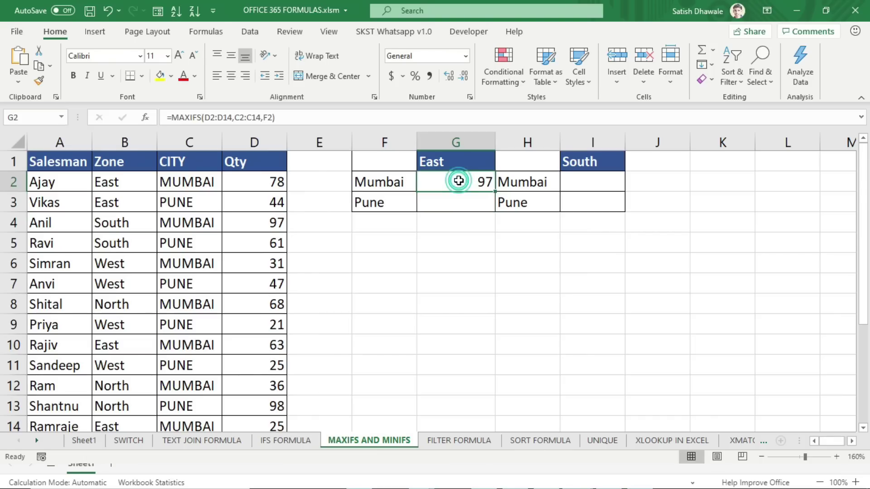
pyautogui.doubleClick(482, 182)
pyautogui.moveTo(521, 182); pyautogui.dragTo(480, 184)
pyautogui.press('F4')
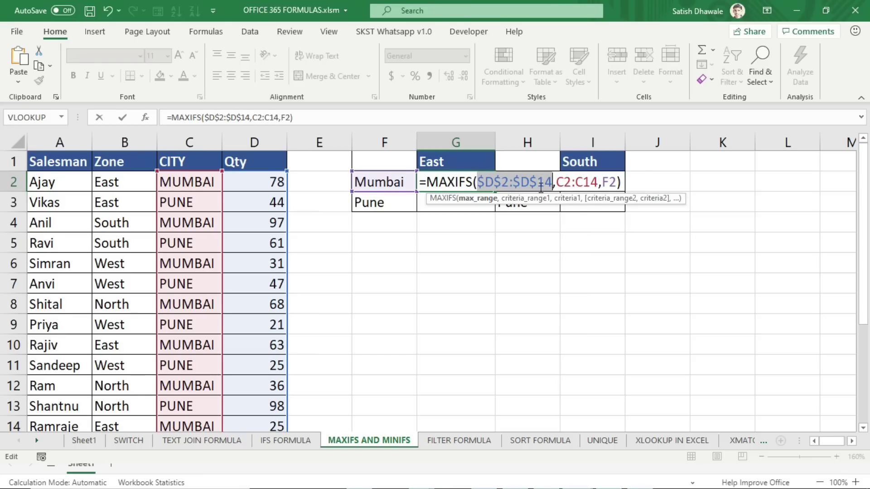
pyautogui.moveTo(597, 181); pyautogui.dragTo(556, 183)
pyautogui.press('F4')
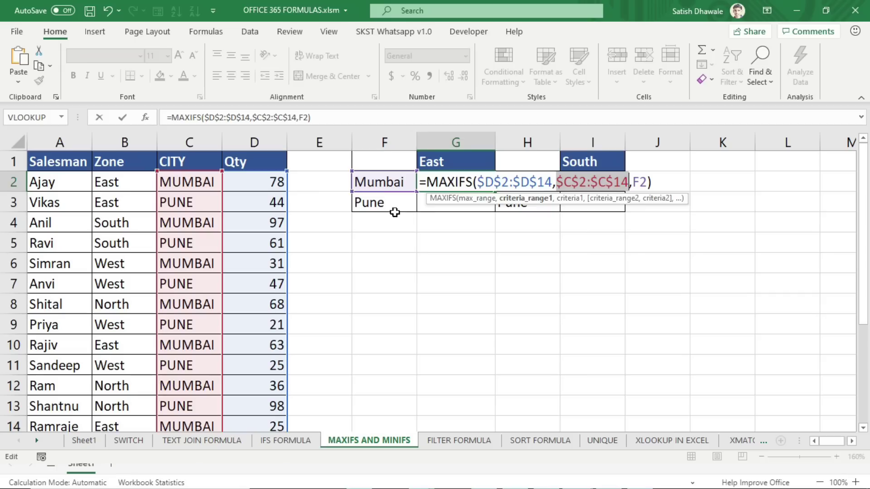
pyautogui.press('Return')
pyautogui.click(480, 183)
pyautogui.moveTo(494, 192); pyautogui.dragTo(494, 210)
# - Review the absolute ranges and the city criterion in the MAXIFS formulas in G2 and G3
pyautogui.press('F2')
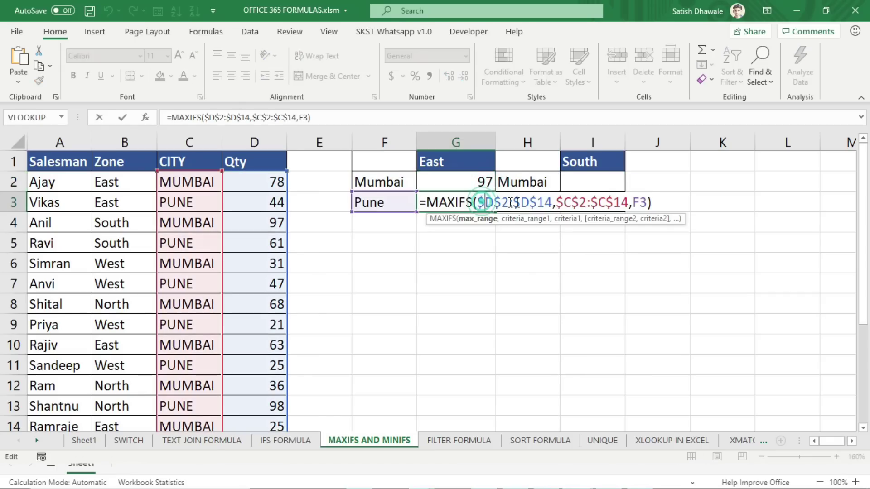
pyautogui.click(638, 203)
pyautogui.moveTo(484, 203); pyautogui.dragTo(632, 202)
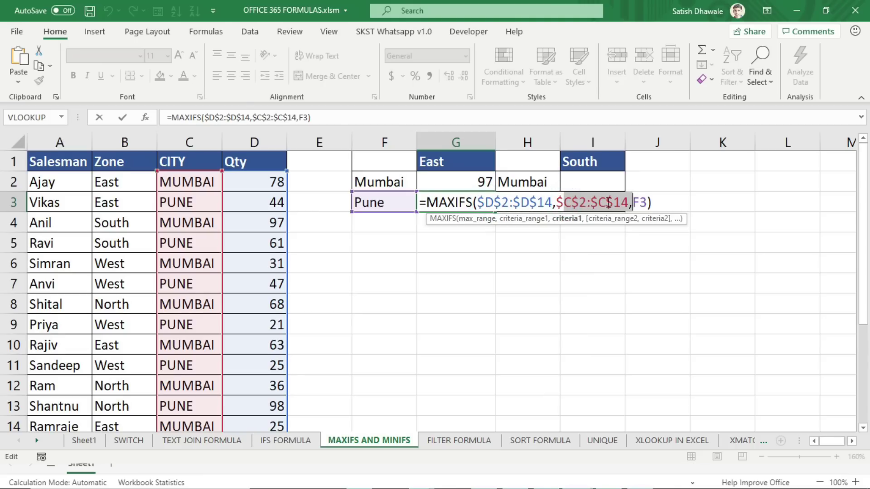
pyautogui.press('Return')
pyautogui.click(460, 178)
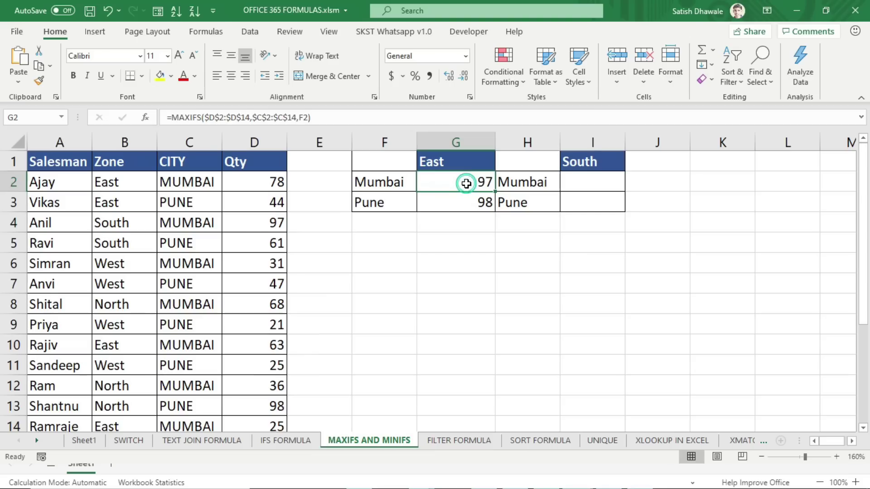
pyautogui.doubleClick(470, 182)
pyautogui.click(502, 181)
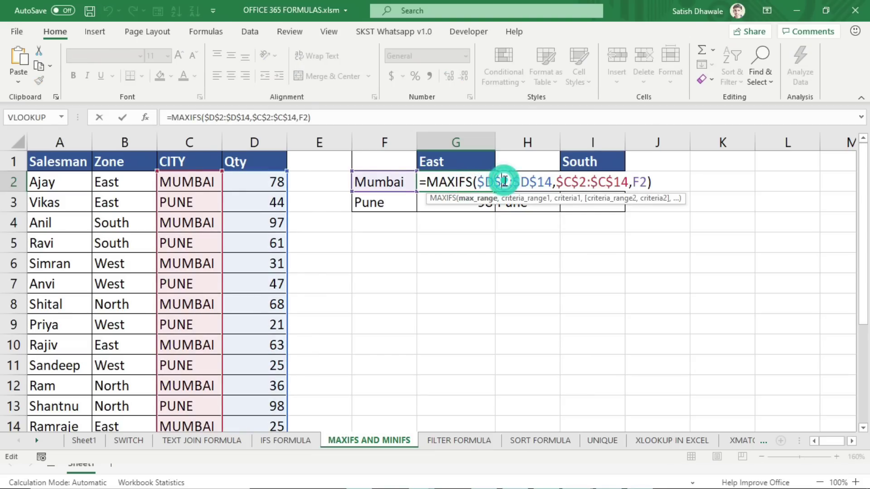
pyautogui.press('Escape')
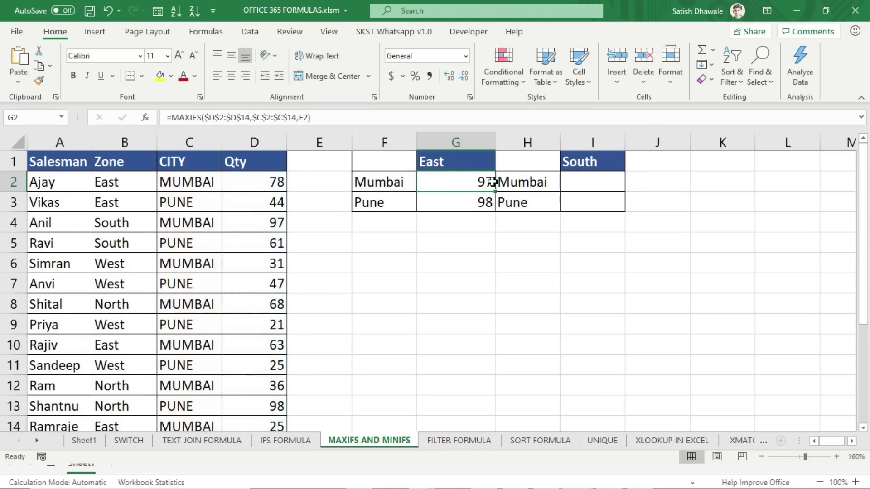
pyautogui.doubleClick(484, 200)
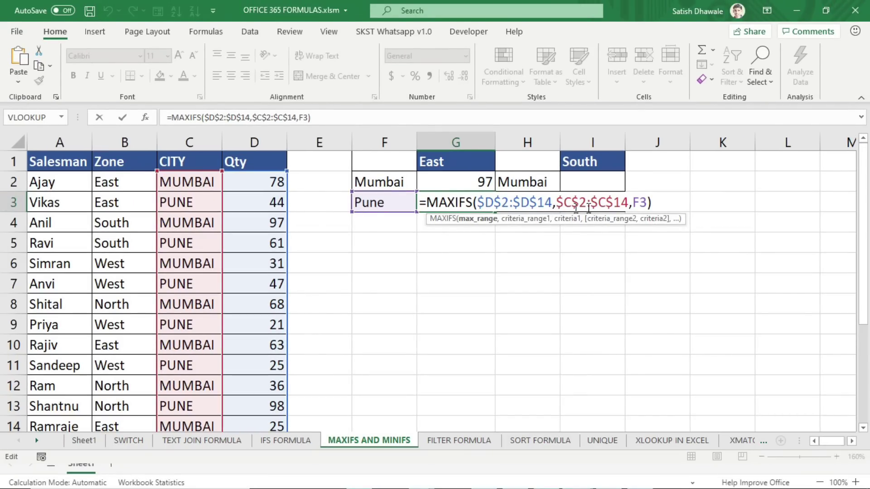
pyautogui.hotkey('ctrl', 'Return')
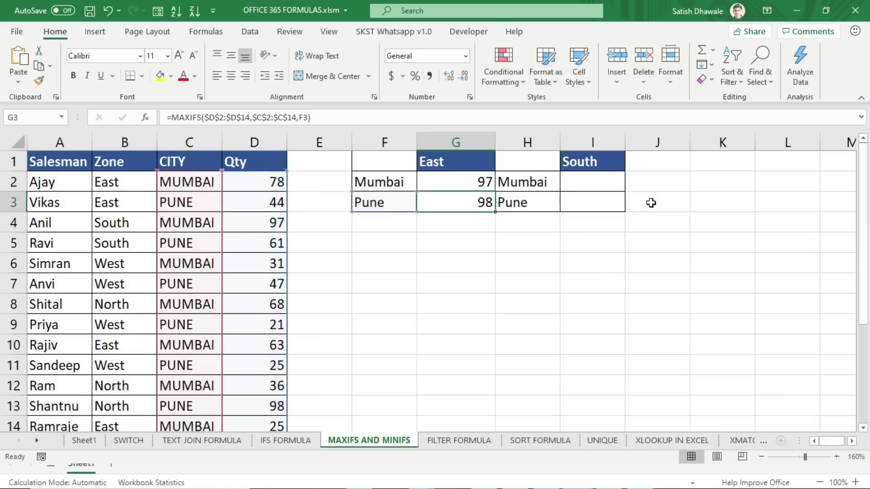
# - Compare the Pune quantity in row 13 of the list with the Pune result in G3
pyautogui.scroll(-1, 253, 287)
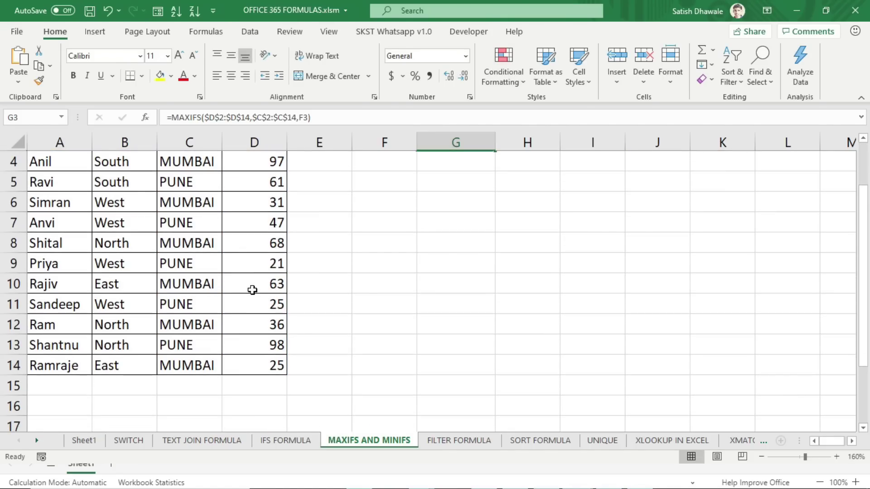
pyautogui.moveTo(211, 350); pyautogui.dragTo(291, 349)
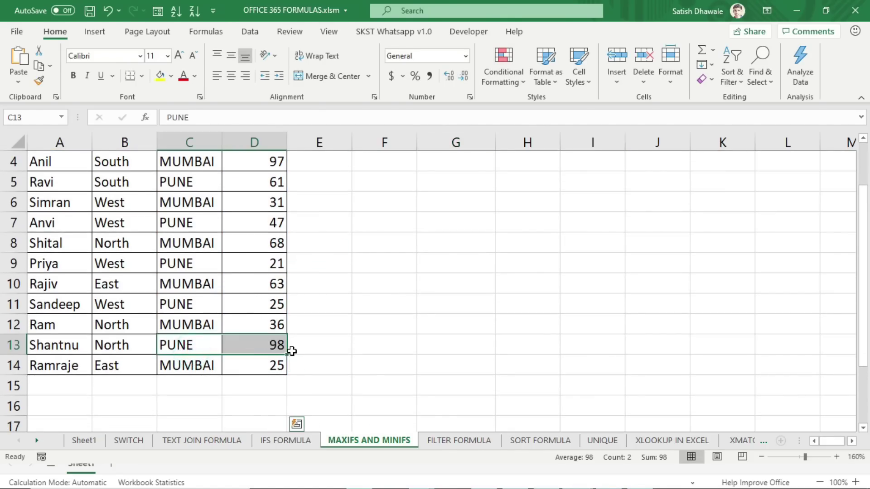
pyautogui.scroll(1, 291, 349)
pyautogui.moveTo(370, 208); pyautogui.dragTo(473, 216)
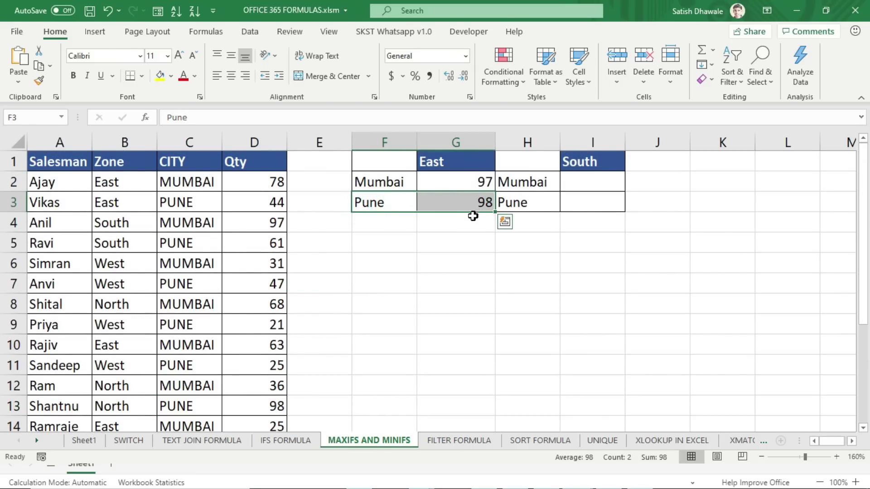
# - Check the MAXIFS formula in G2 against the East zone heading in G1
pyautogui.click(467, 184)
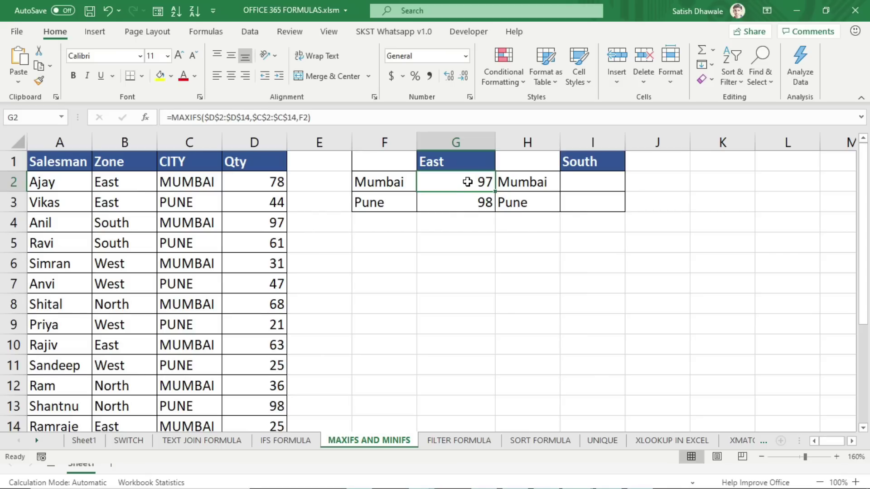
pyautogui.click(469, 158)
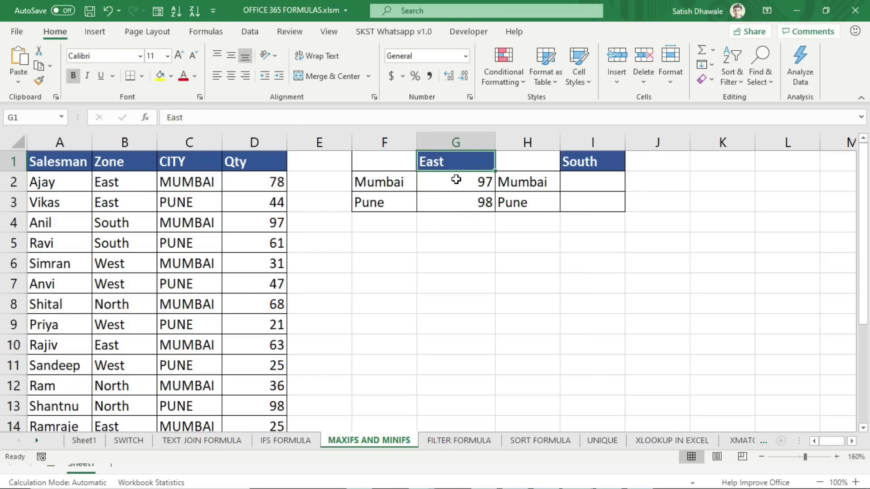
pyautogui.click(456, 180)
pyautogui.doubleClick(458, 179)
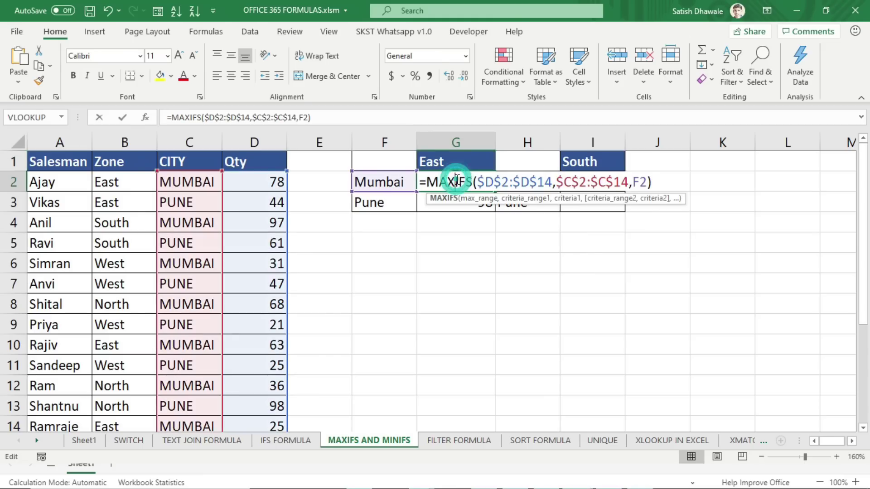
pyautogui.press('Escape')
# - Compare the quantities of the East zone Mumbai rows 2, 10 and 14 across columns B to D
pyautogui.moveTo(132, 180); pyautogui.dragTo(249, 180)
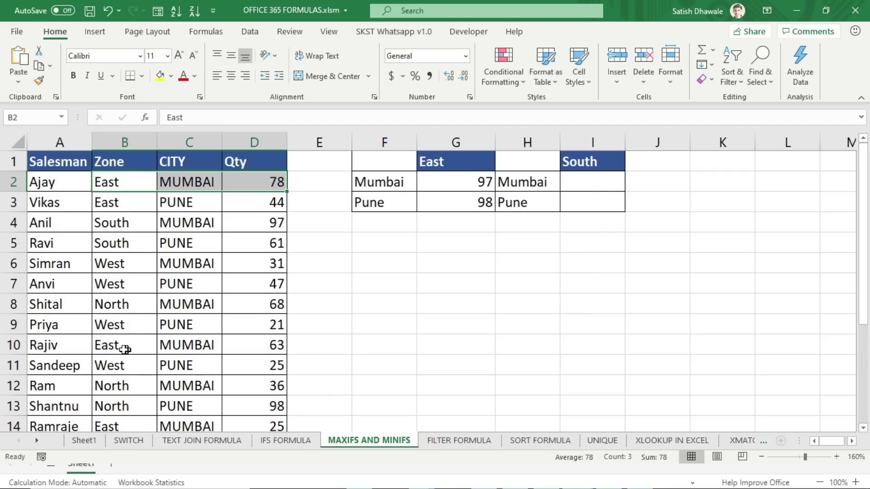
pyautogui.moveTo(124, 349); pyautogui.dragTo(269, 351)
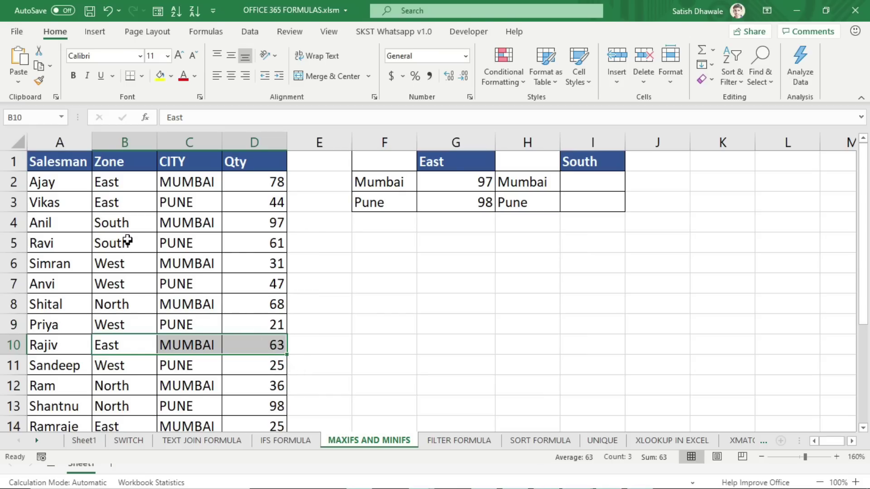
pyautogui.scroll(-1, 136, 390)
pyautogui.moveTo(116, 367); pyautogui.dragTo(273, 365)
pyautogui.scroll(1, 274, 366)
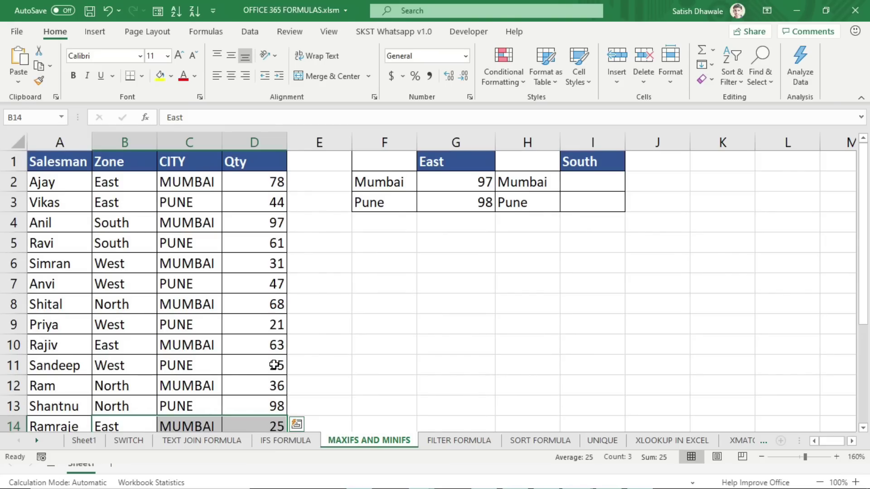
pyautogui.click(123, 183)
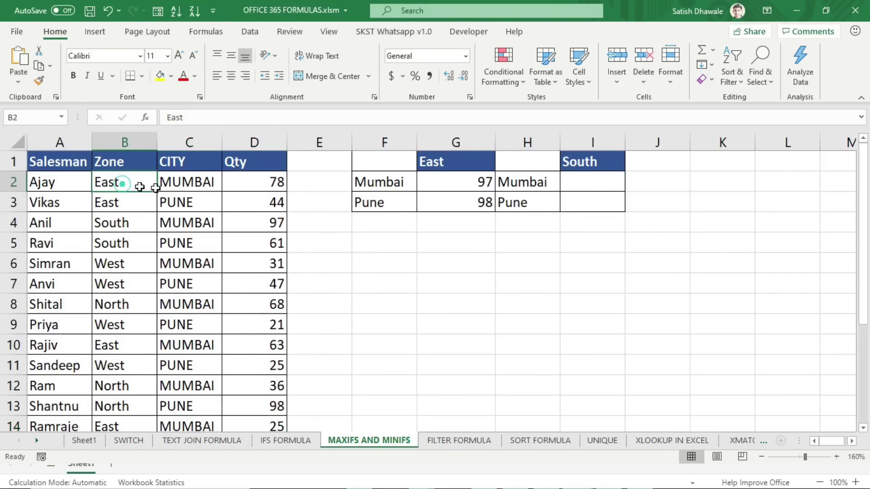
pyautogui.moveTo(139, 187); pyautogui.dragTo(272, 179)
pyautogui.click(263, 180)
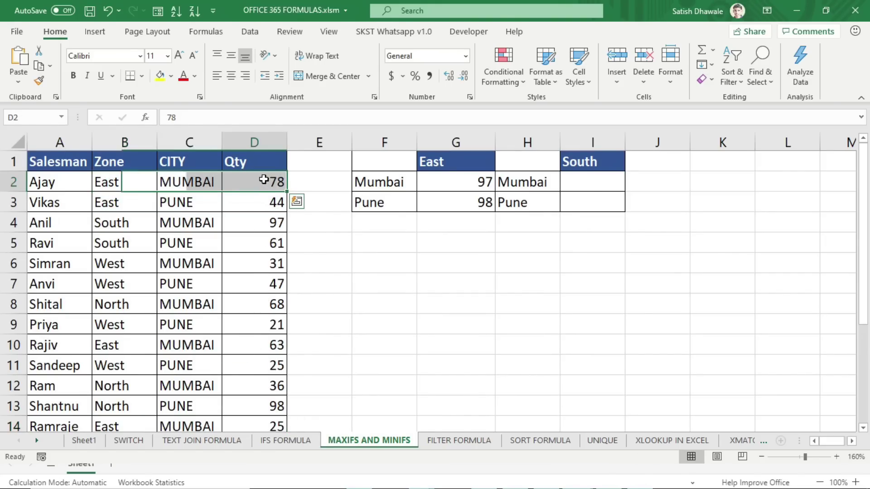
# - Add the zone column as the second criteria range in the G2 MAXIFS formula, locked as $B$2:$B$14
pyautogui.click(105, 183)
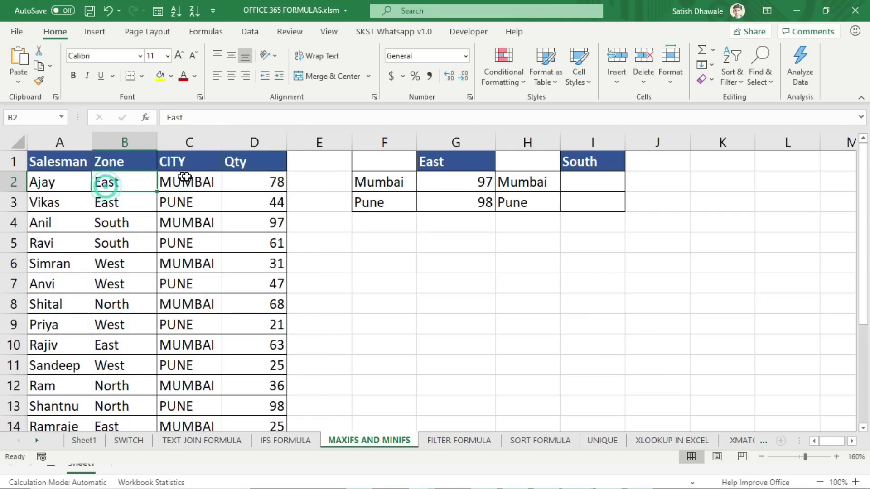
pyautogui.click(185, 178)
pyautogui.doubleClick(459, 182)
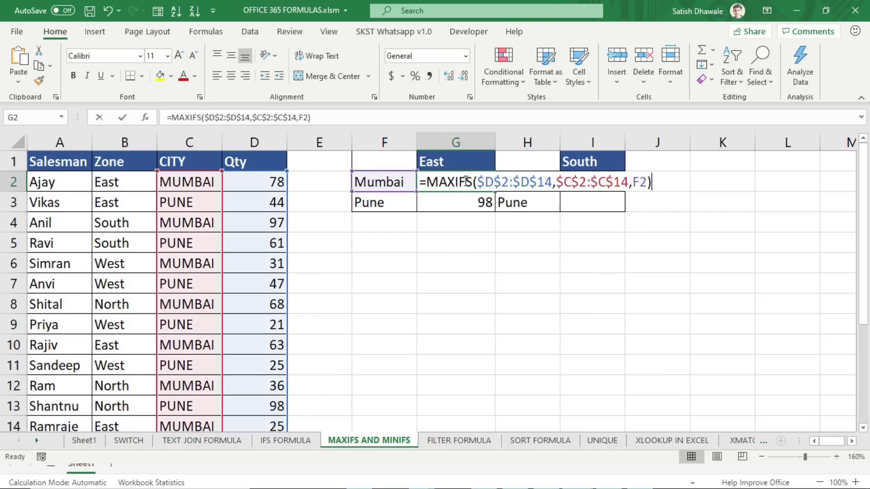
pyautogui.press('Left')
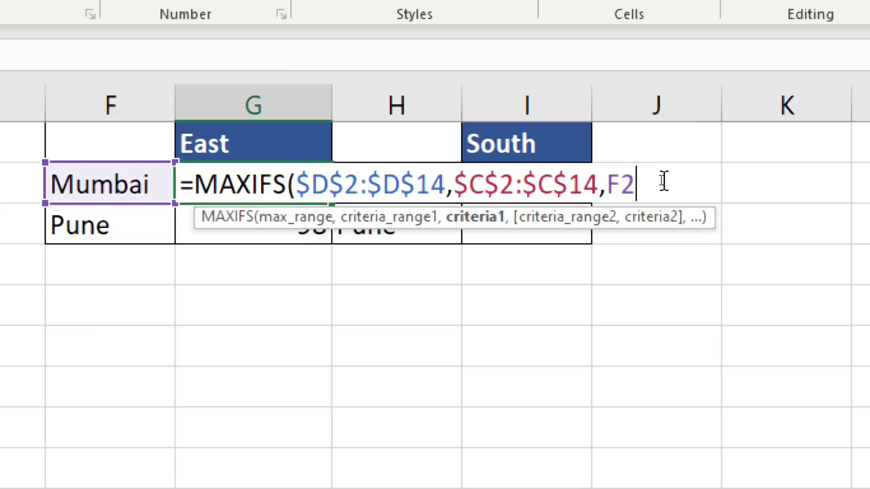
pyautogui.write(',')
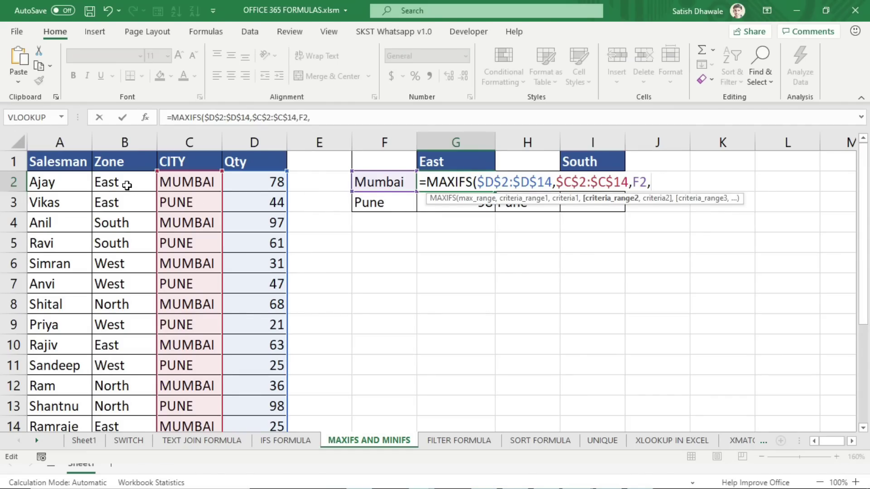
pyautogui.moveTo(124, 183); pyautogui.dragTo(126, 386)
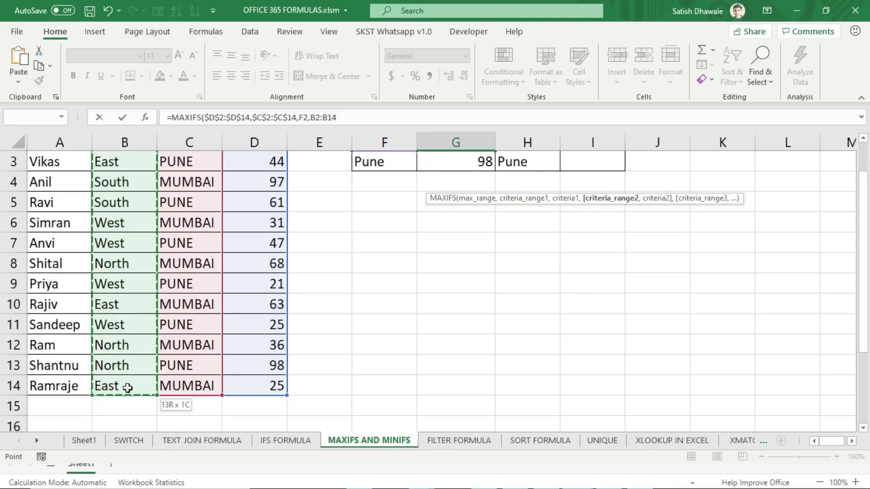
pyautogui.scroll(1, 441, 338)
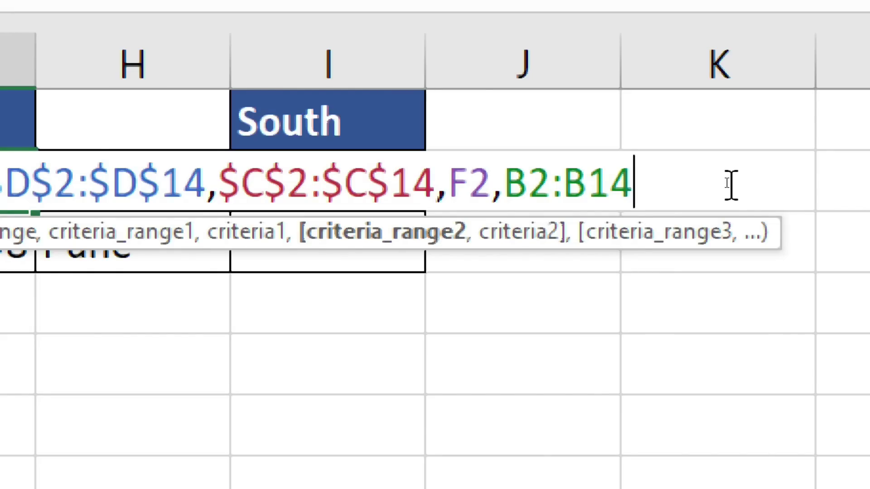
pyautogui.press('F4')
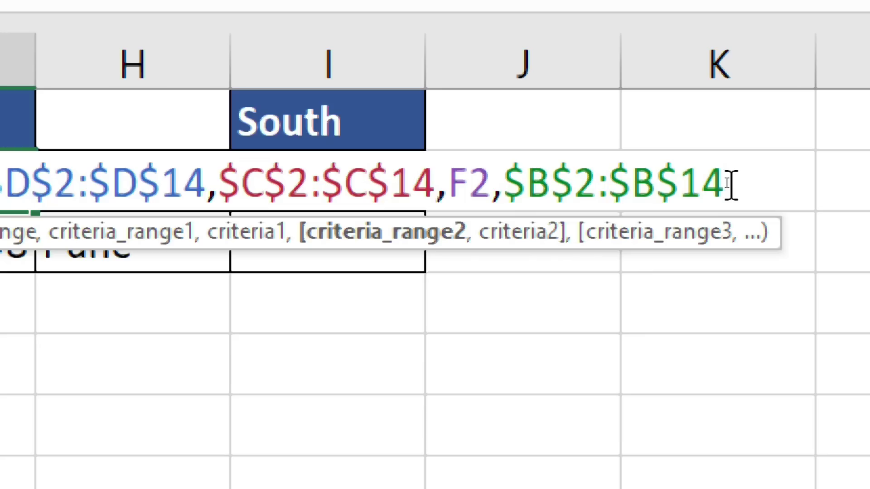
# - Add the East heading as the second criterion, locked as $G$1, and complete the MAXIFS formula in G2
pyautogui.write(',')
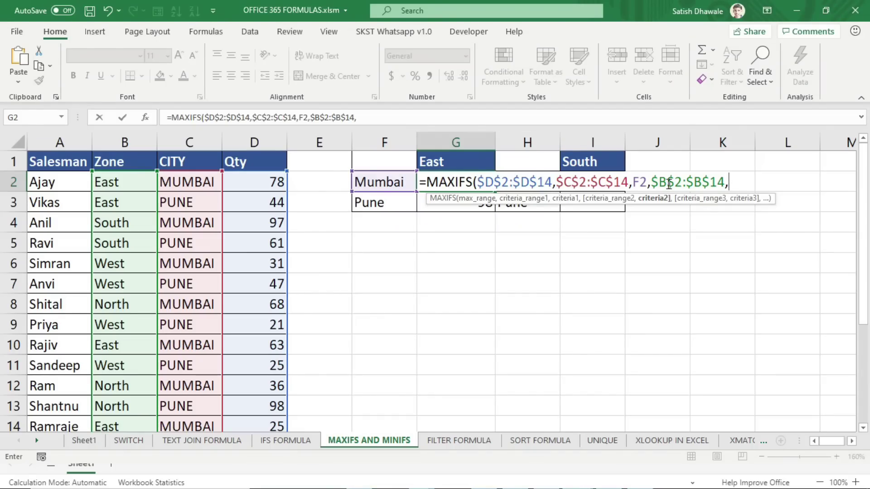
pyautogui.click(473, 167)
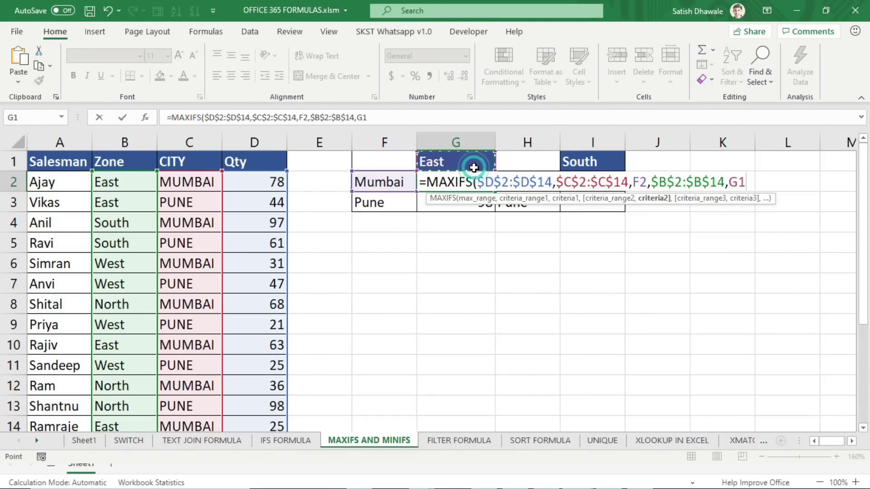
pyautogui.press('F4')
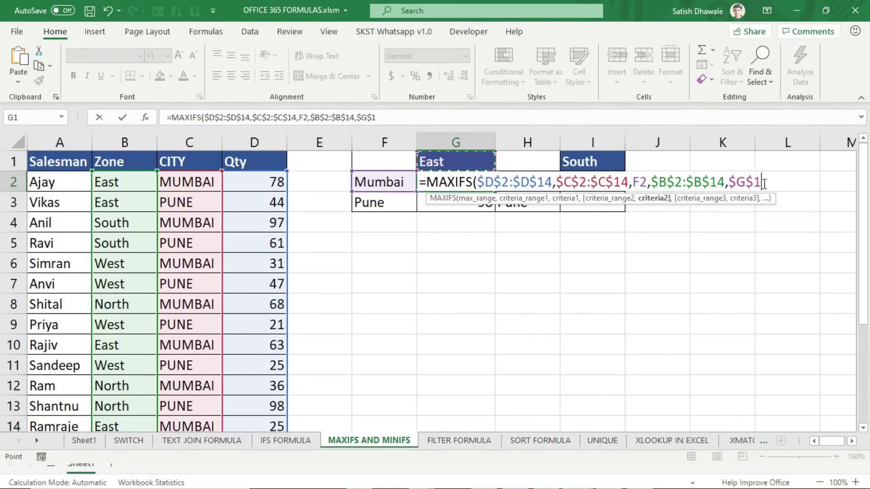
pyautogui.press('Return')
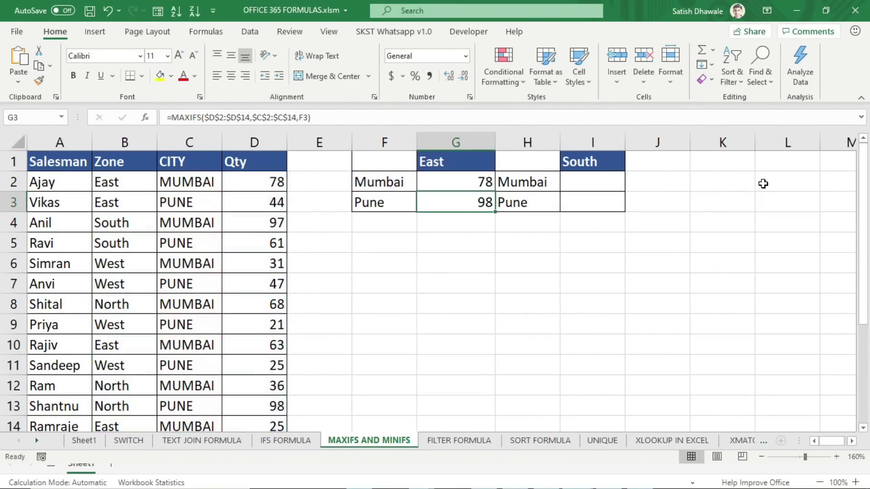
# - Copy the two-criteria MAXIFS formula from G2 down to the Pune row in G3
pyautogui.click(487, 183)
pyautogui.moveTo(493, 192); pyautogui.dragTo(494, 212)
pyautogui.click(482, 203)
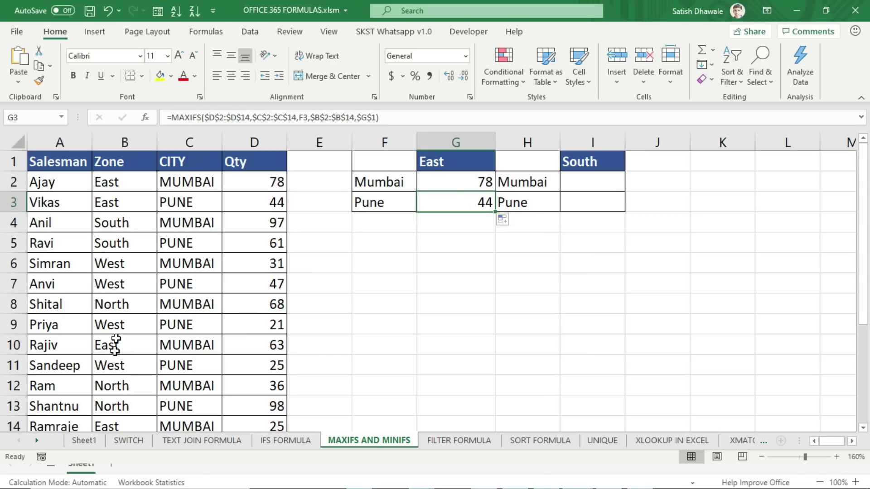
# - Check the East zone Pune entry in row 3 against the zones of the other Pune rows
pyautogui.moveTo(126, 202); pyautogui.dragTo(246, 201)
pyautogui.scroll(-1, 222, 237)
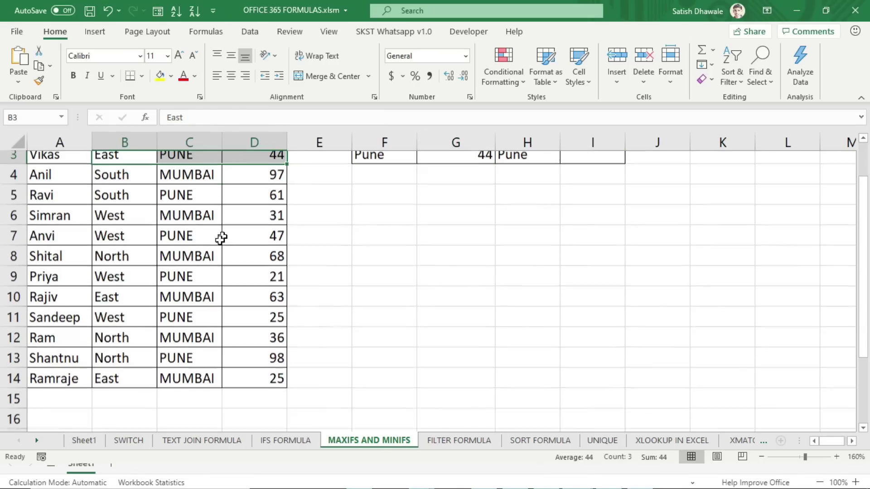
pyautogui.scroll(1, 161, 386)
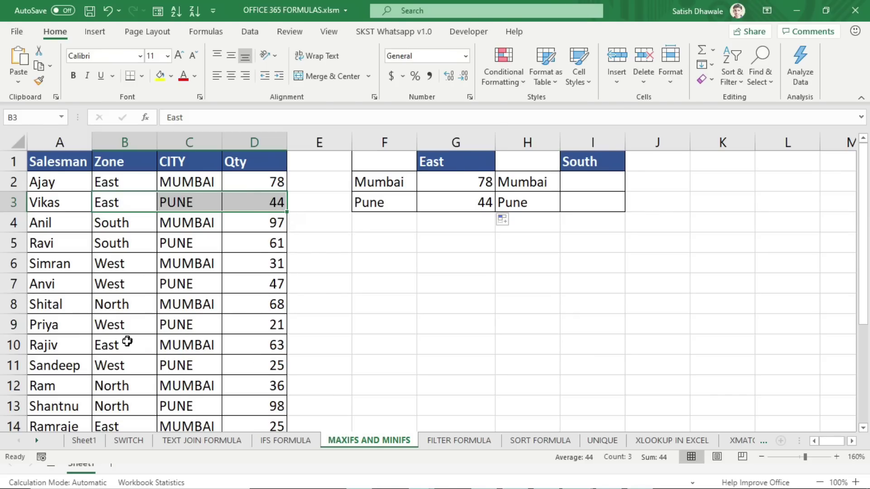
pyautogui.click(128, 327)
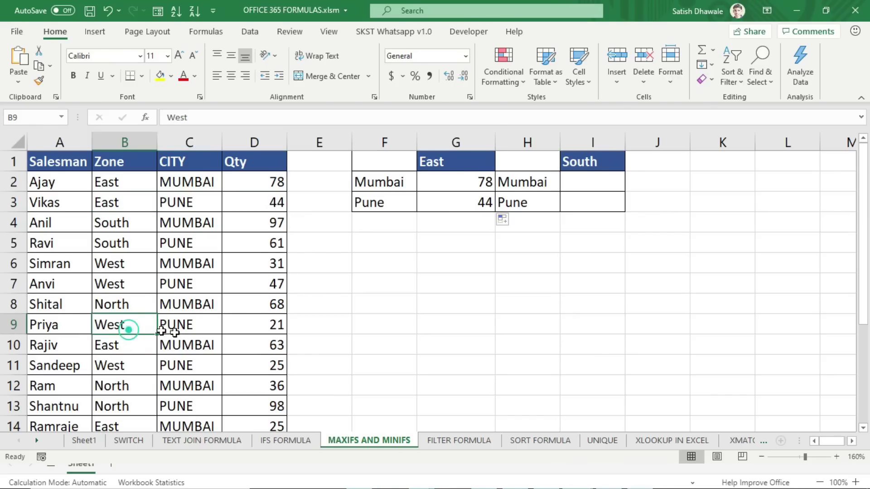
pyautogui.scroll(-1, 131, 393)
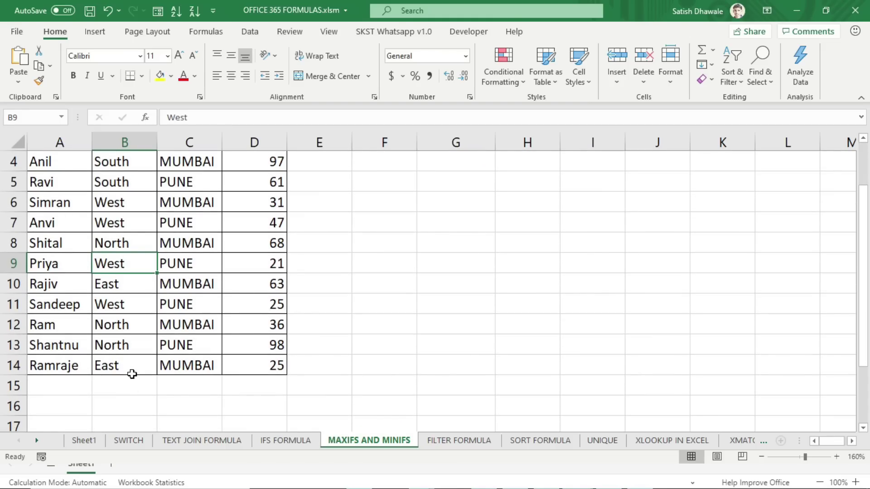
# - Change the zone of the Pune salesman in B13 to East
pyautogui.click(130, 351)
pyautogui.write('e')
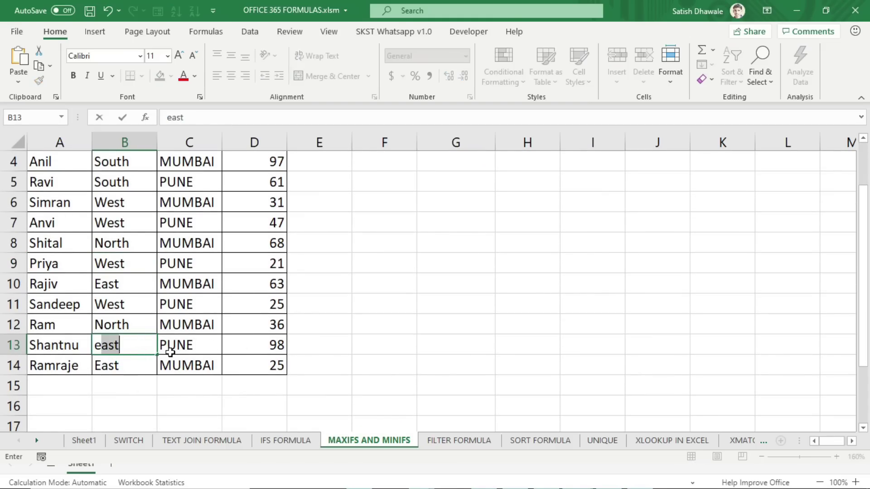
pyautogui.press('Return')
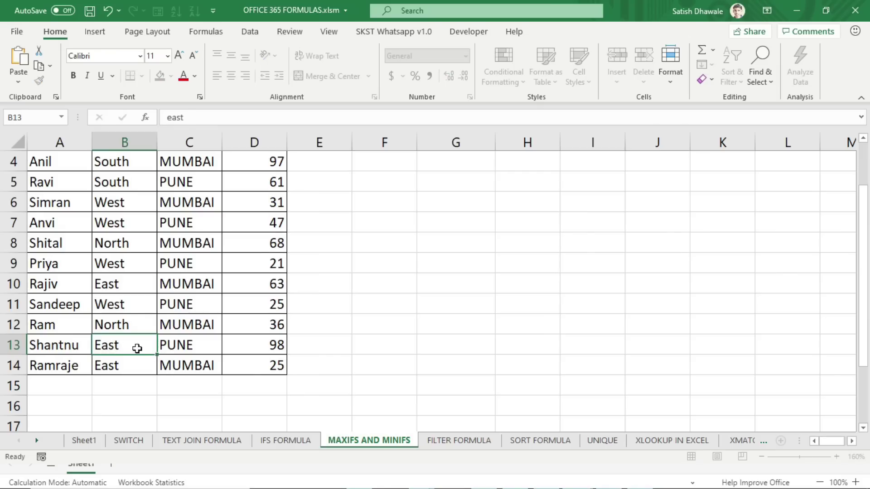
# - Compare row 13 of the list with the East zone Pune result and its MAXIFS formula in G3
pyautogui.click(13, 345)
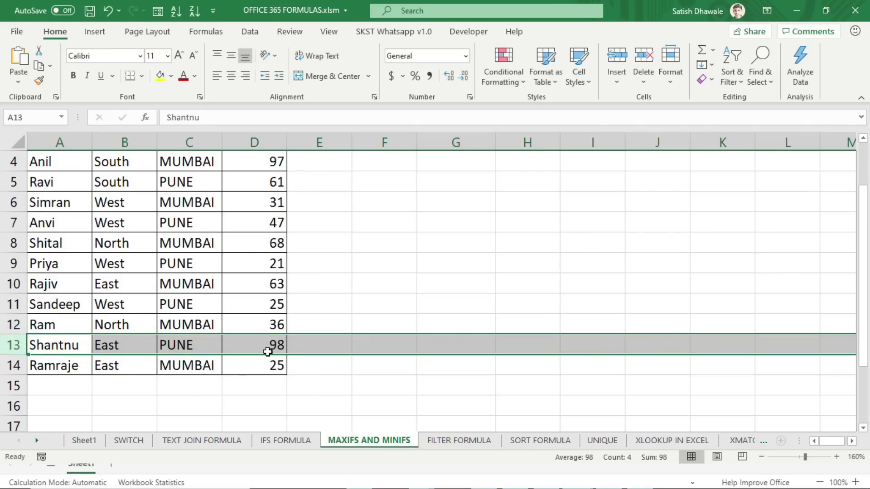
pyautogui.scroll(1, 267, 352)
pyautogui.click(462, 207)
pyautogui.doubleClick(464, 206)
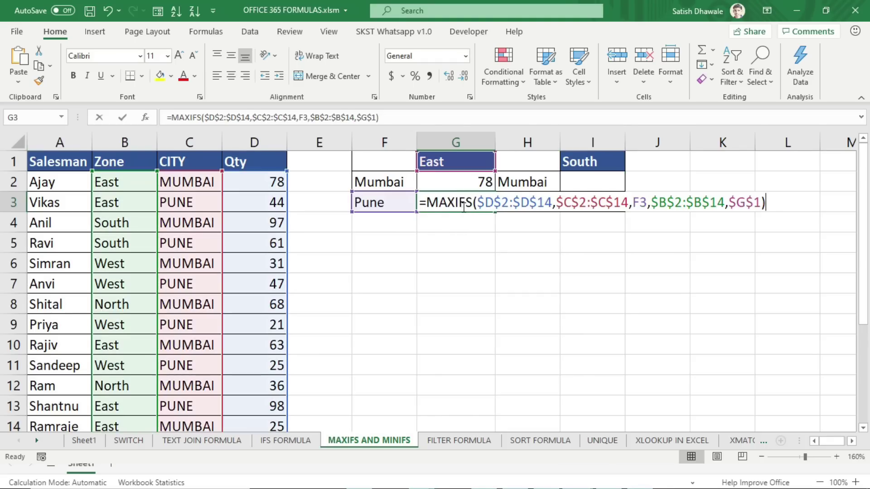
pyautogui.press('Escape')
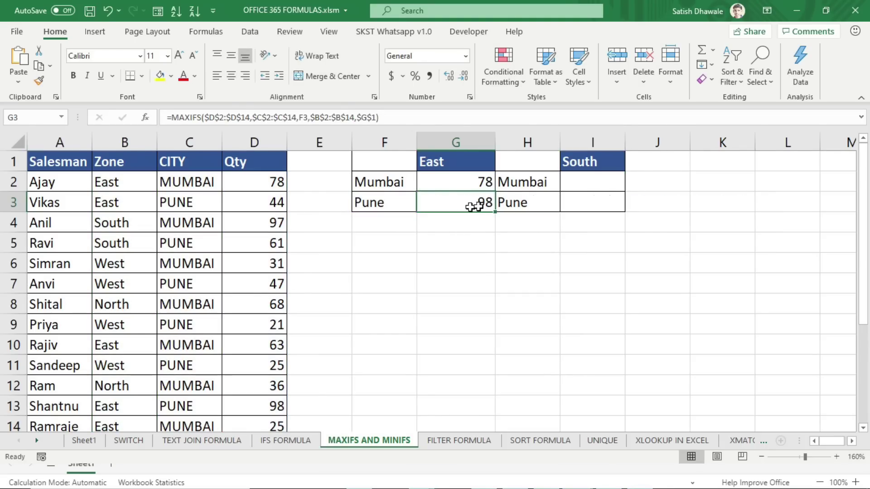
# - Start a MINIFS formula in I2 for the Mumbai quantity in the South zone
pyautogui.click(578, 184)
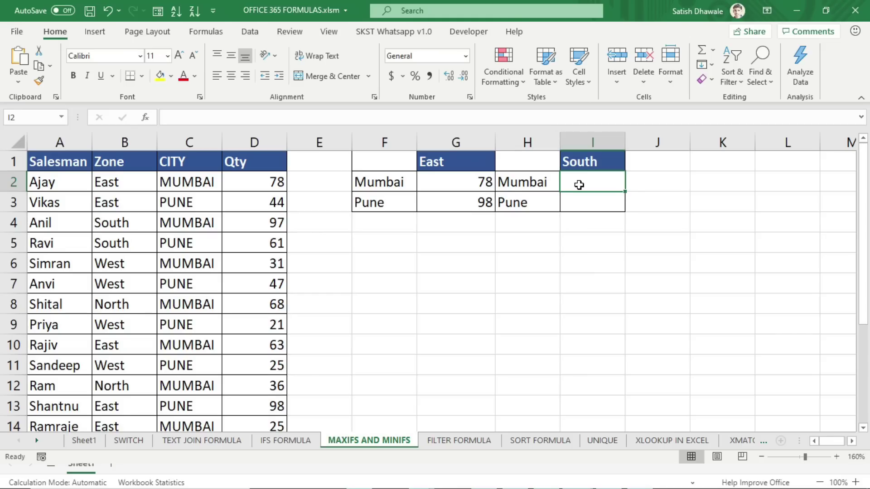
pyautogui.write('=')
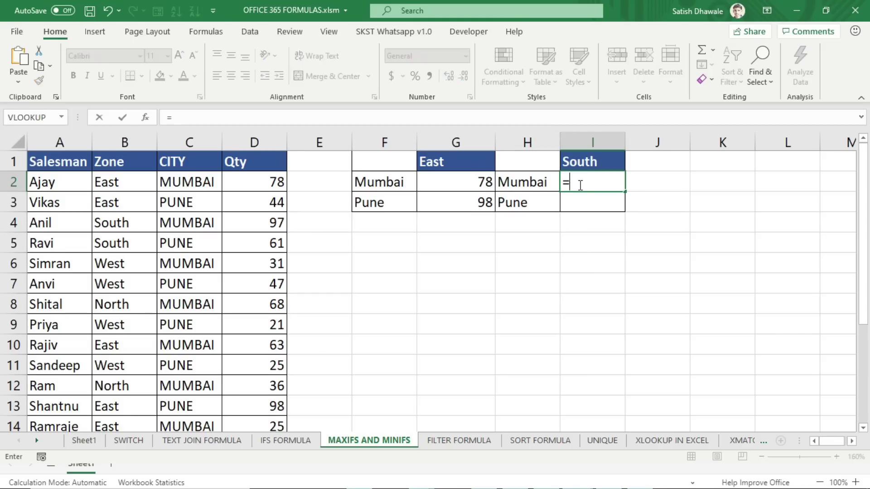
pyautogui.write('maxif')
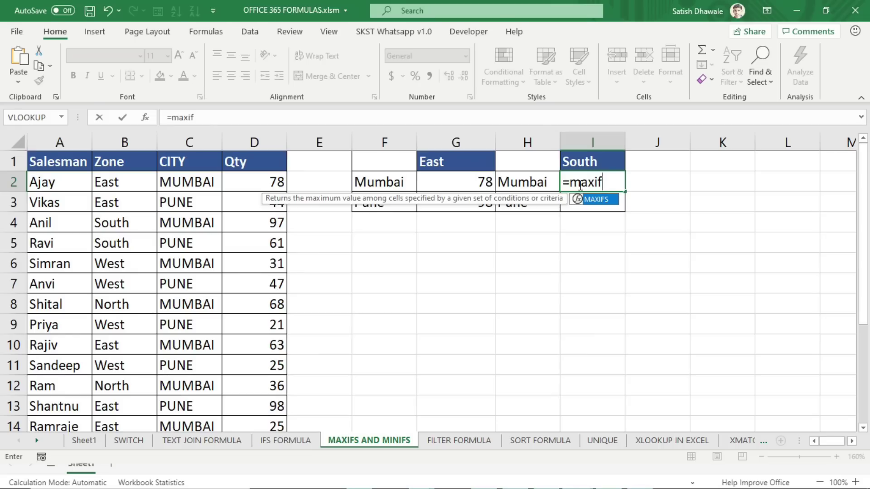
pyautogui.press('BackSpace')
pyautogui.press('BackSpace')
pyautogui.press('BackSpace')
pyautogui.write('in')
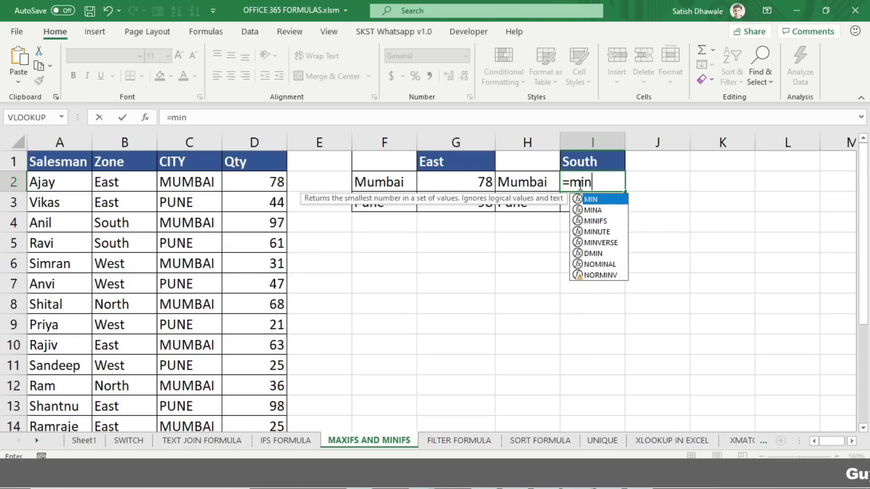
pyautogui.press('Down')
pyautogui.press('Down')
pyautogui.press('Tab')
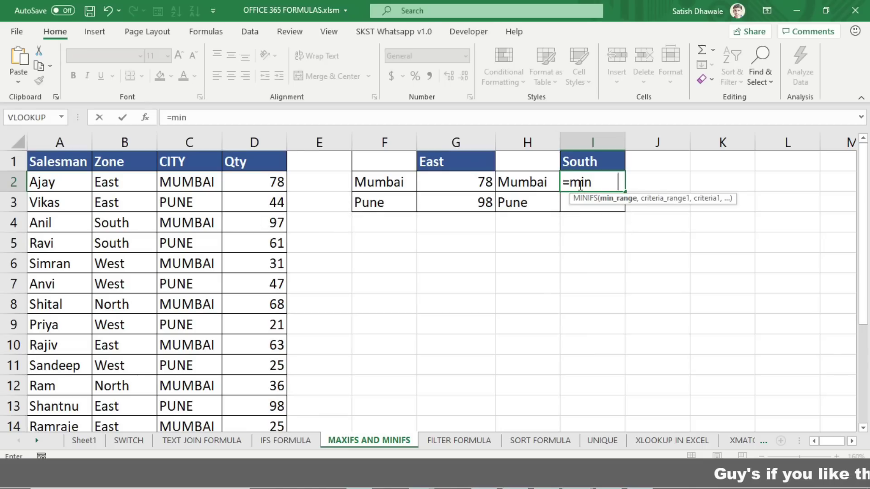
# - Set the MINIFS min range to $D$2:$D$14 and the first criteria range to the city column $C$2:$C$14
pyautogui.moveTo(276, 182); pyautogui.dragTo(275, 386)
pyautogui.scroll(1, 423, 304)
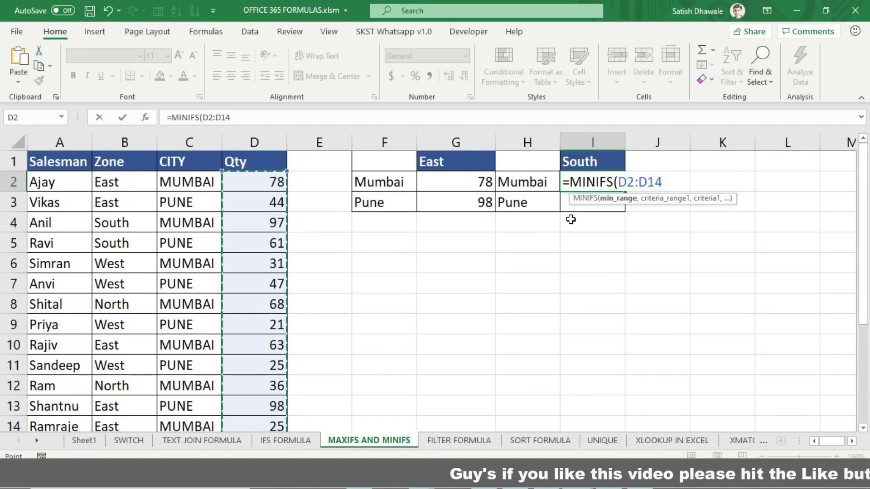
pyautogui.press('F4')
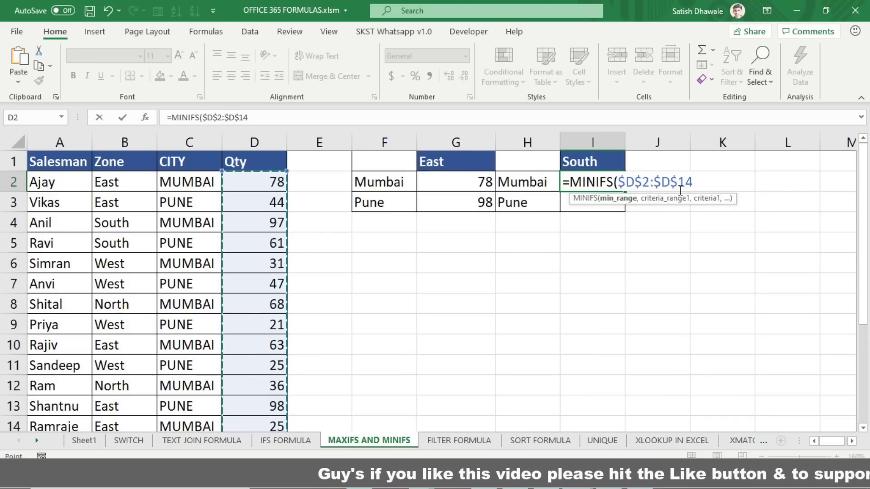
pyautogui.write(',')
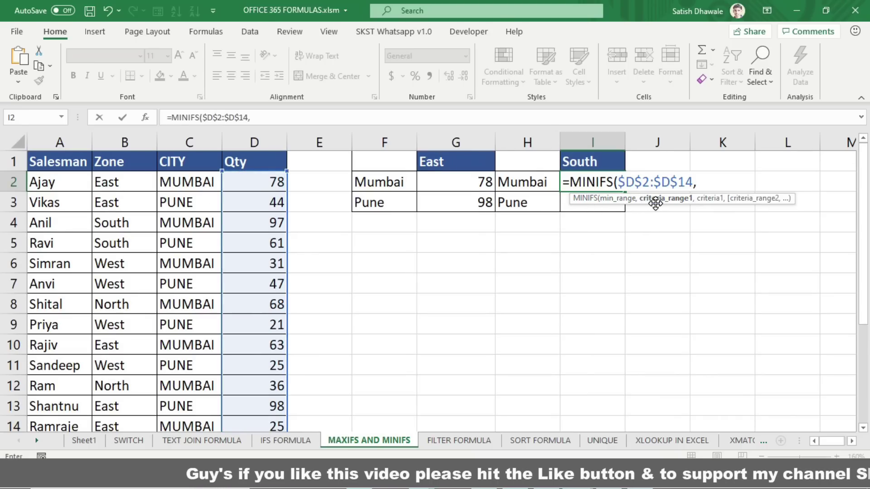
pyautogui.moveTo(187, 182); pyautogui.dragTo(186, 380)
pyautogui.scroll(2, 208, 370)
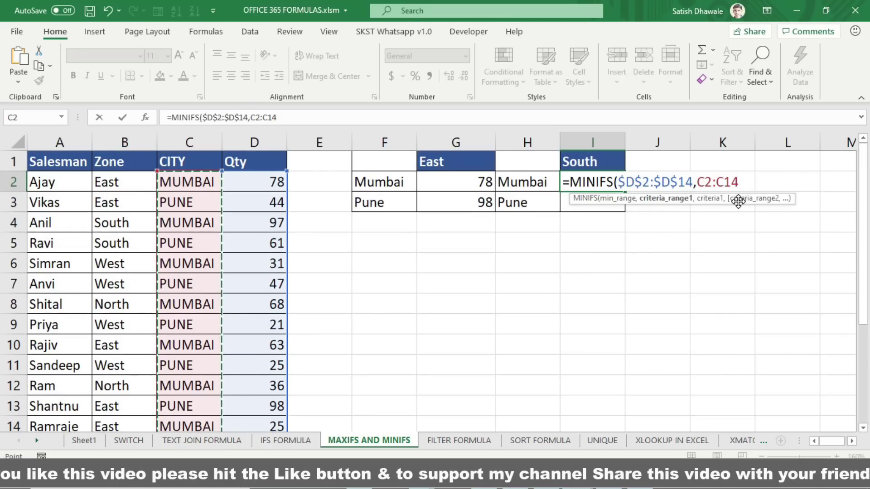
pyautogui.press('F4')
pyautogui.write(',')
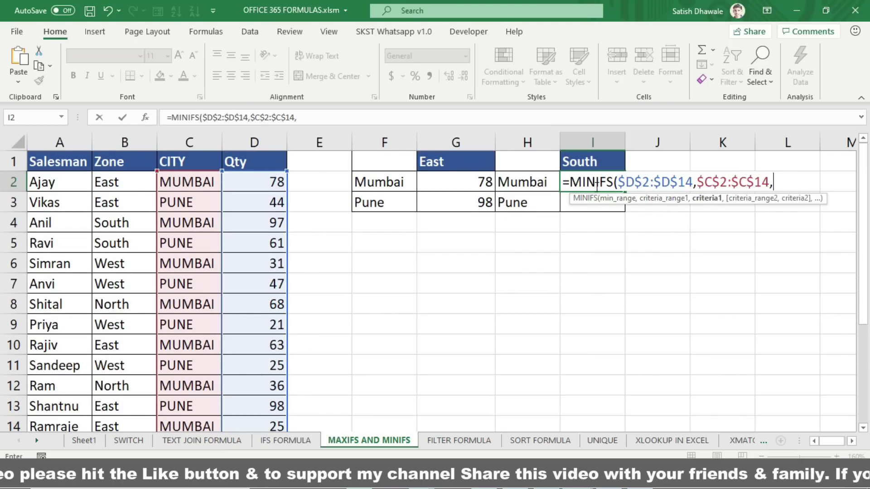
# - Set the first criterion of the MINIFS formula in I2 to the Mumbai cell H2
pyautogui.click(523, 181)
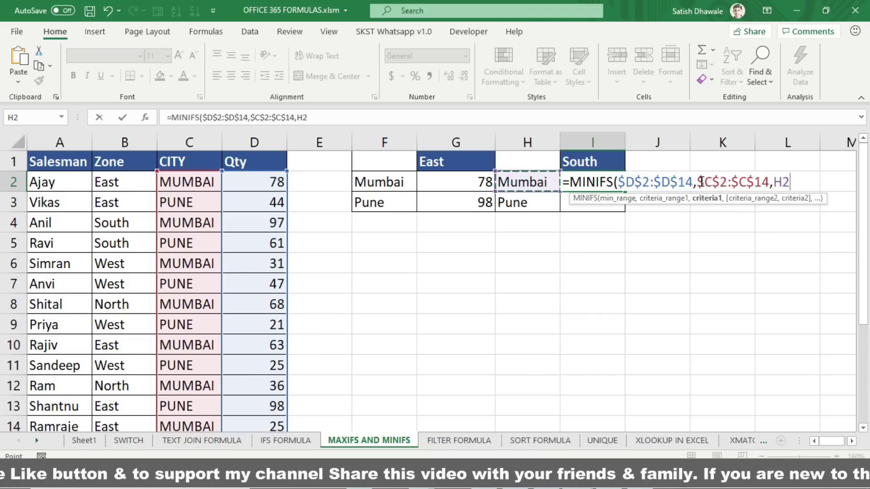
pyautogui.moveTo(700, 181); pyautogui.dragTo(790, 183)
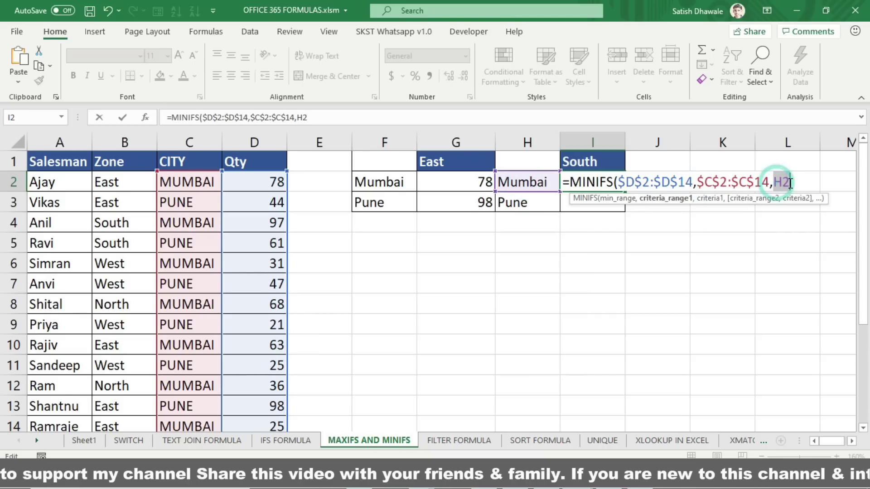
pyautogui.click(795, 182)
pyautogui.write(',')
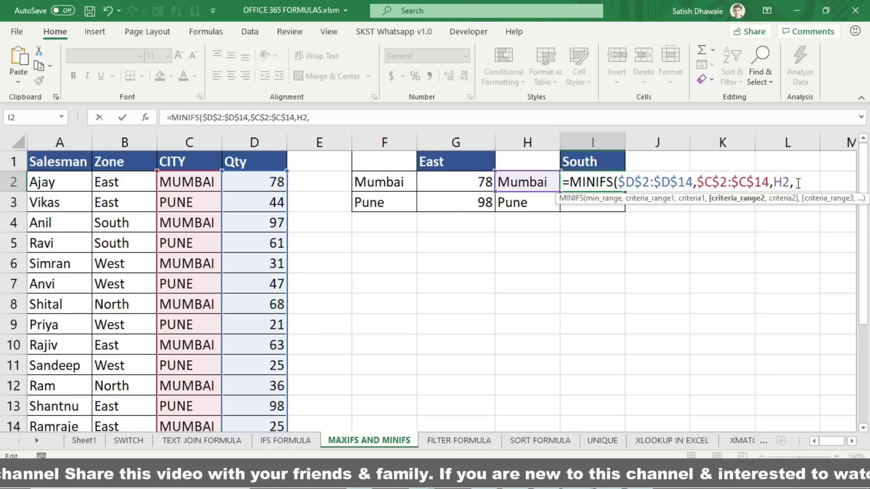
# - Complete the MINIFS formula with the zone column $B$2:$B$14 as second criteria range and the South header $I$1 as its criterion
pyautogui.moveTo(150, 179); pyautogui.dragTo(137, 386)
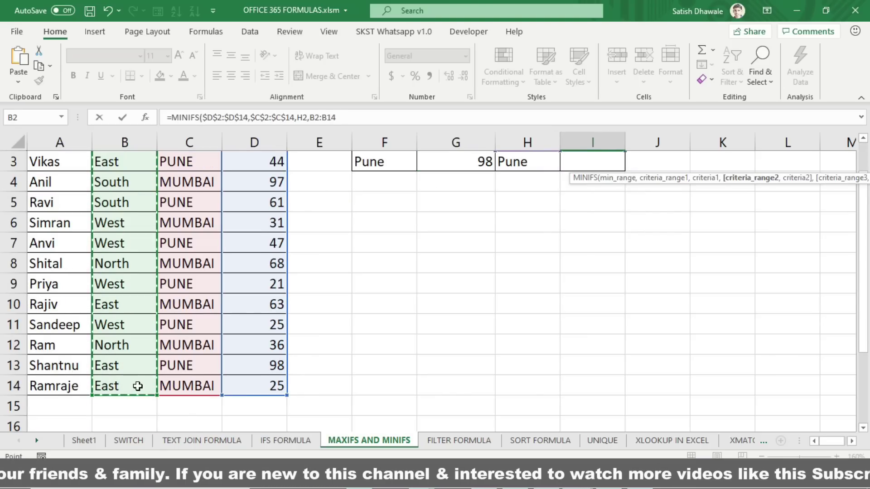
pyautogui.press('F4')
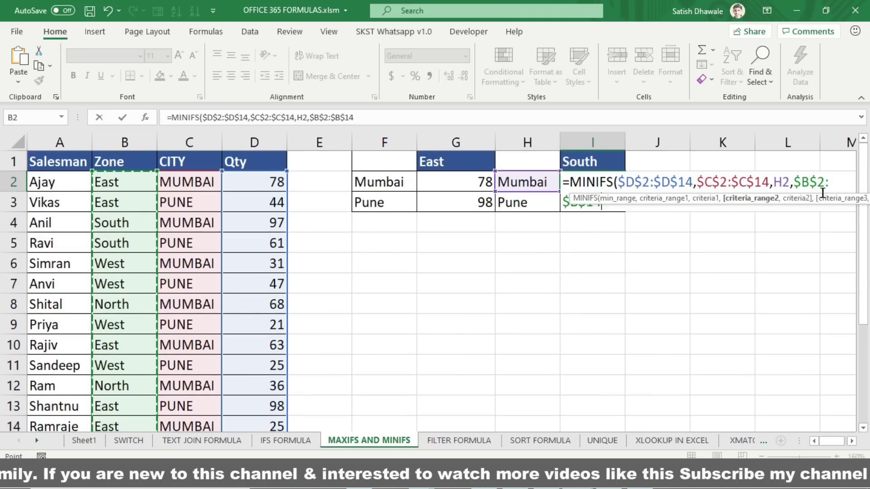
pyautogui.write(',')
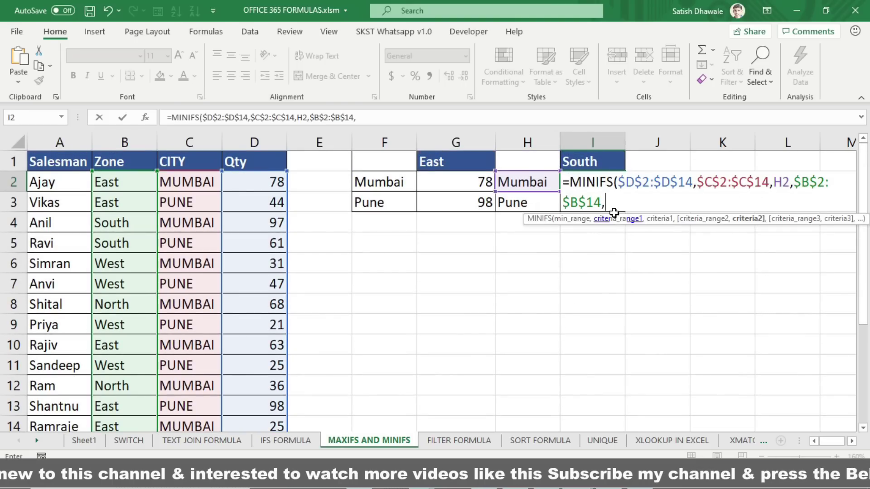
pyautogui.click(611, 163)
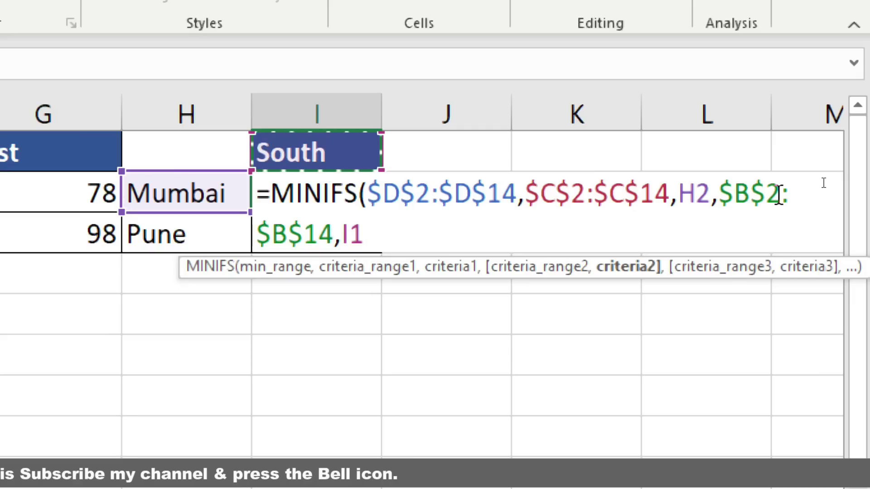
pyautogui.press('F4')
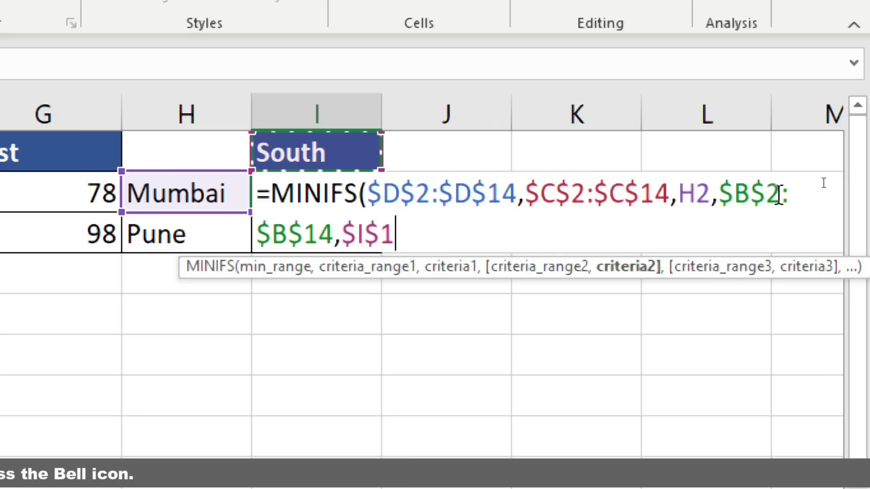
pyautogui.press('Return')
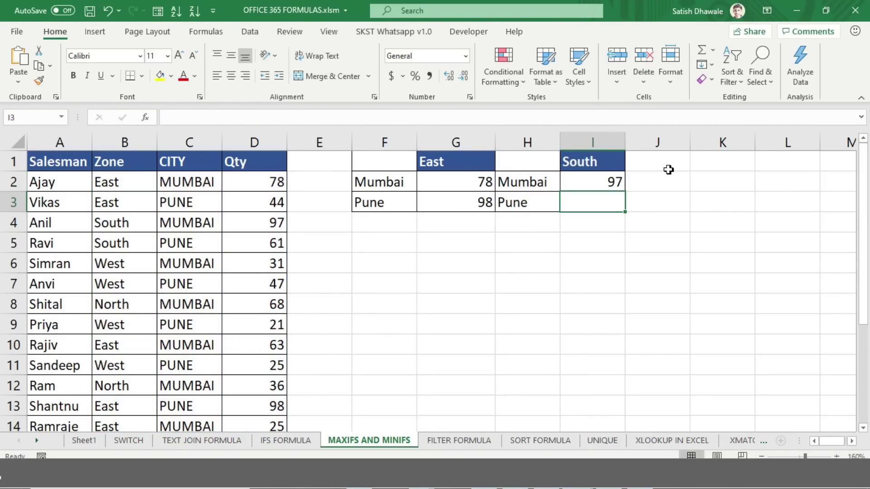
# - Fill the MINIFS formula from I2 down to the Pune row in I3 and check the copied formula
pyautogui.click(618, 181)
pyautogui.moveTo(624, 193); pyautogui.dragTo(611, 203)
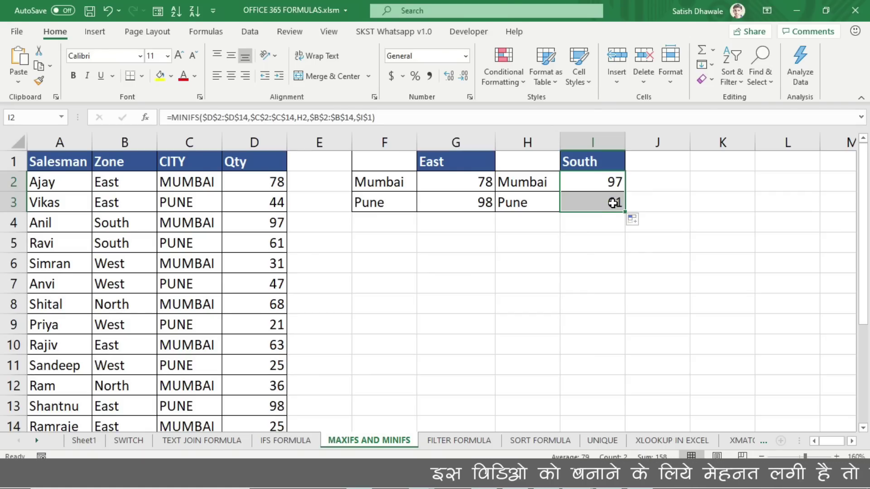
pyautogui.doubleClick(606, 200)
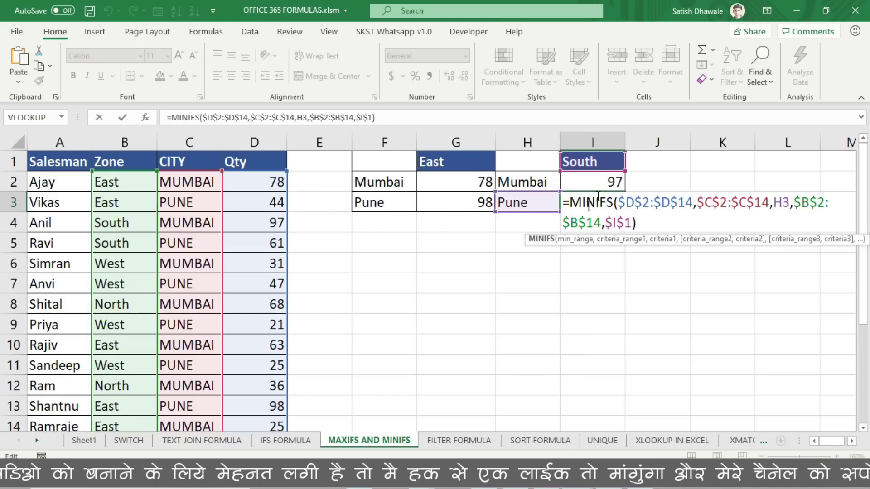
pyautogui.press('Escape')
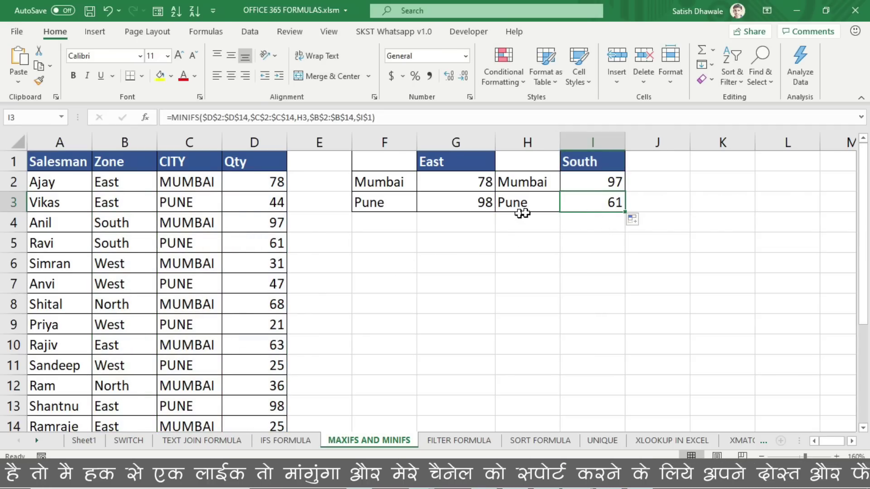
# - Compare the Mumbai South result and its MINIFS formula in I2 with the zone, city and quantity in row 4
pyautogui.doubleClick(615, 182)
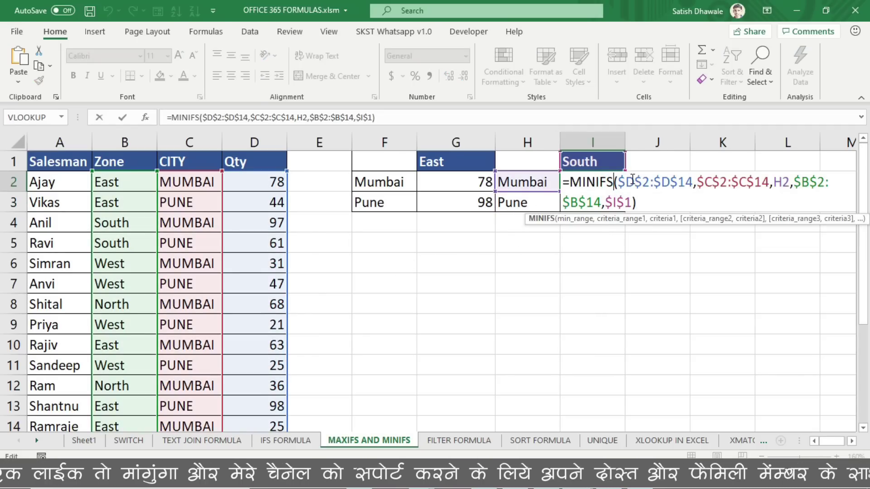
pyautogui.press('Escape')
pyautogui.click(588, 183)
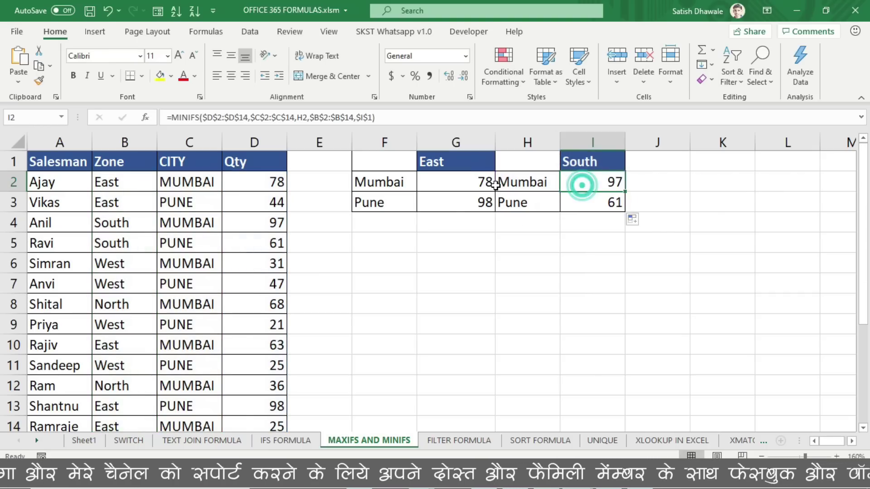
pyautogui.click(512, 185)
pyautogui.click(589, 183)
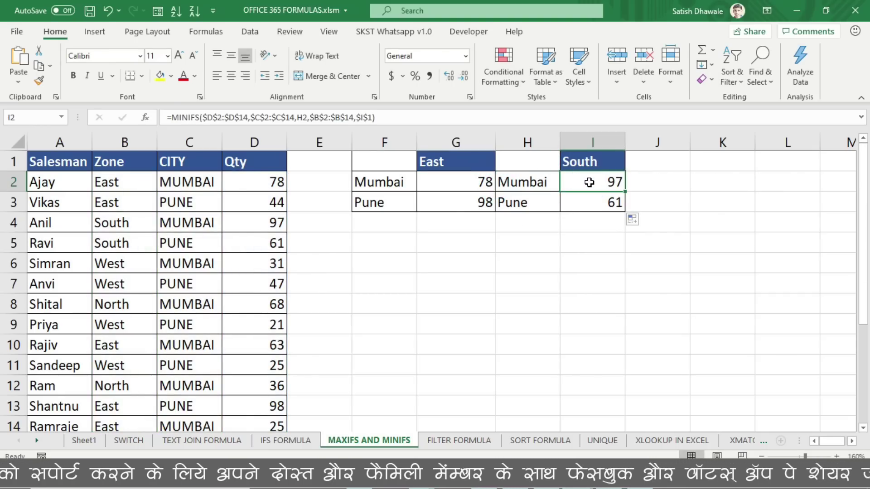
pyautogui.click(548, 181)
pyautogui.click(586, 160)
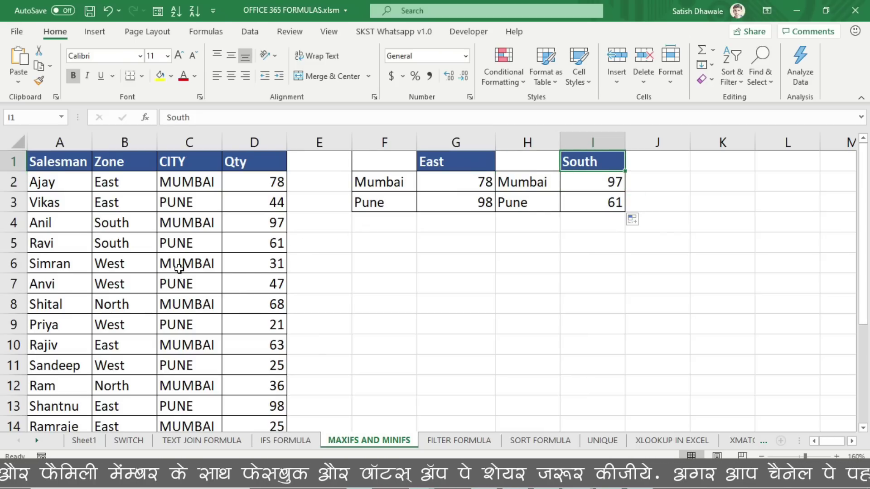
pyautogui.moveTo(101, 222); pyautogui.dragTo(248, 224)
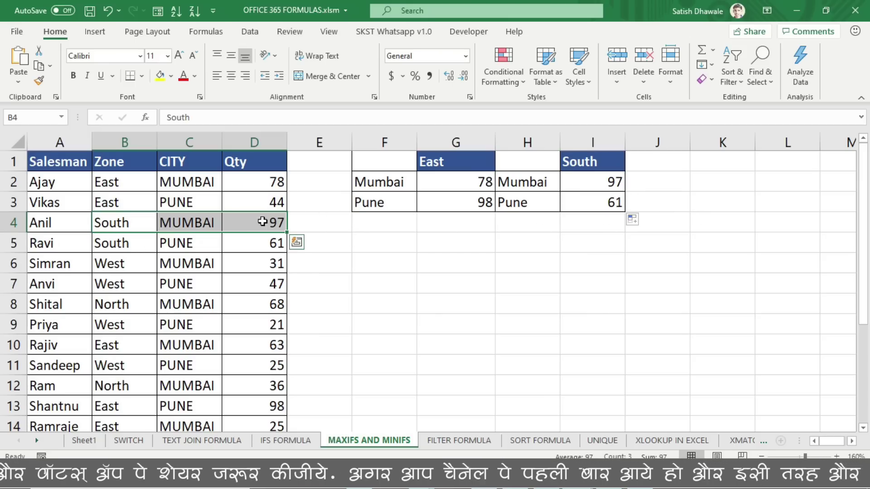
pyautogui.moveTo(136, 224); pyautogui.dragTo(264, 225)
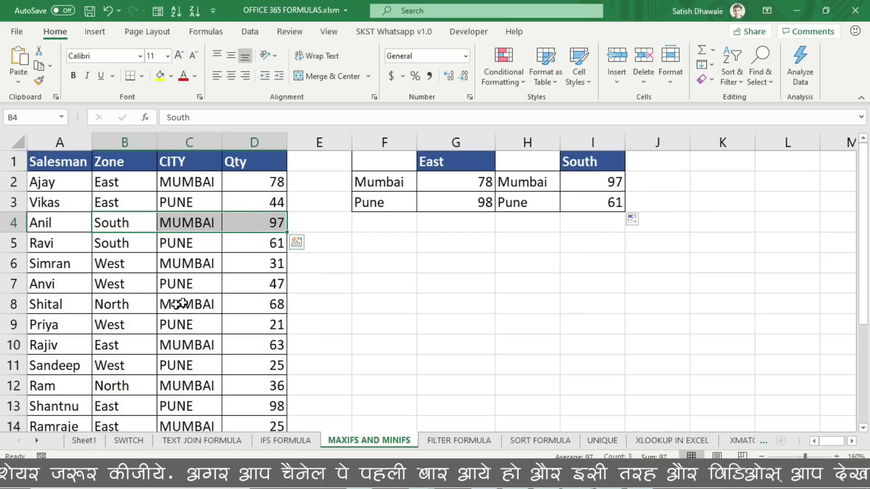
# - Change the zone of the Mumbai salesman in B8 to South and compare row 8 with the MINIFS result in I2
pyautogui.click(131, 308)
pyautogui.write('sou')
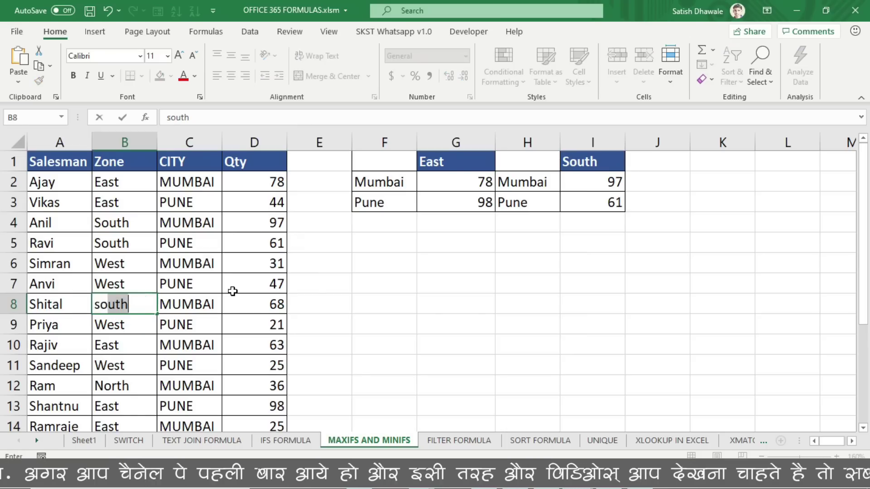
pyautogui.press('Return')
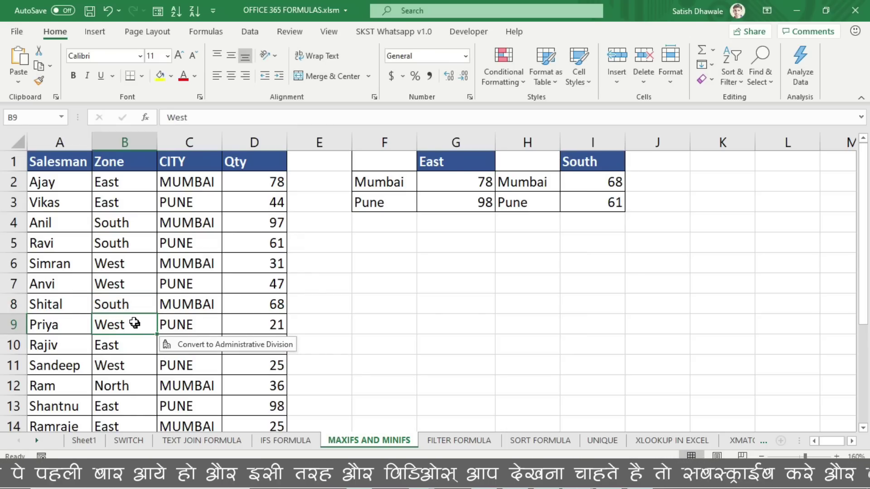
pyautogui.moveTo(125, 305); pyautogui.dragTo(274, 302)
pyautogui.click(612, 181)
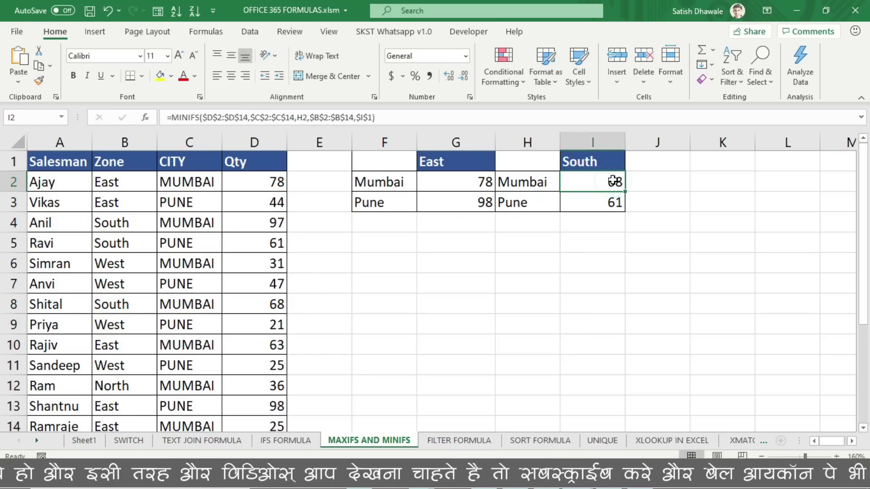
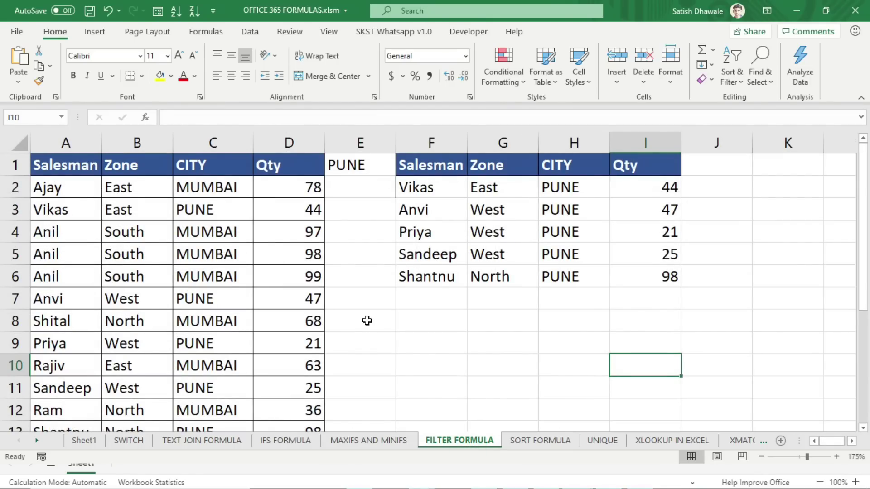
# - On the FILTER FORMULA sheet, clear the existing filtered results below the second header row, from F2 through row 6
pyautogui.moveTo(436, 200); pyautogui.dragTo(655, 298)
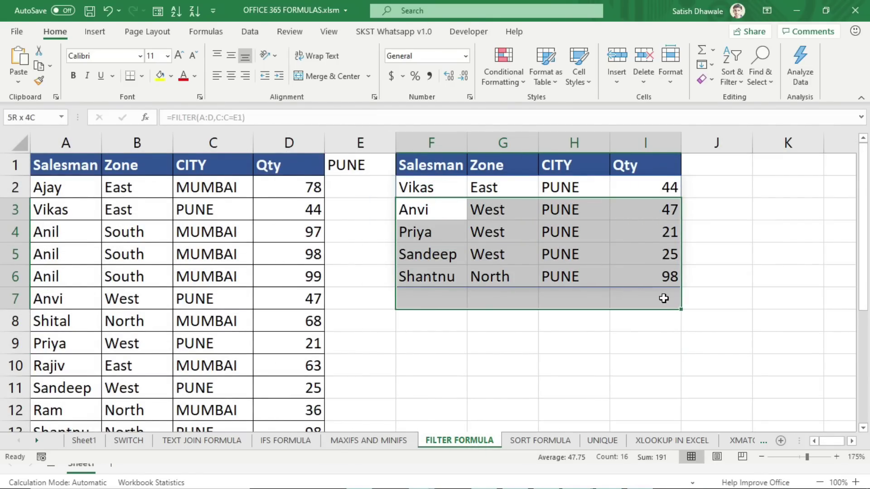
pyautogui.moveTo(446, 192); pyautogui.dragTo(691, 281)
pyautogui.press('Delete')
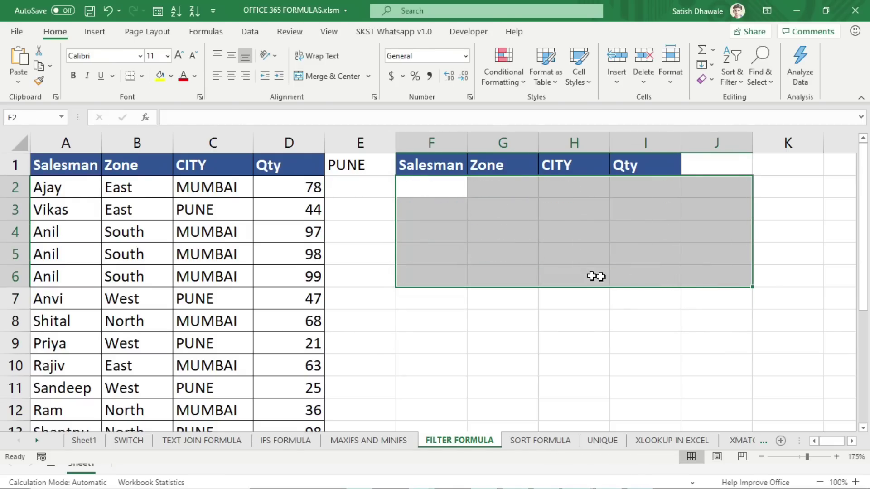
pyautogui.click(490, 268)
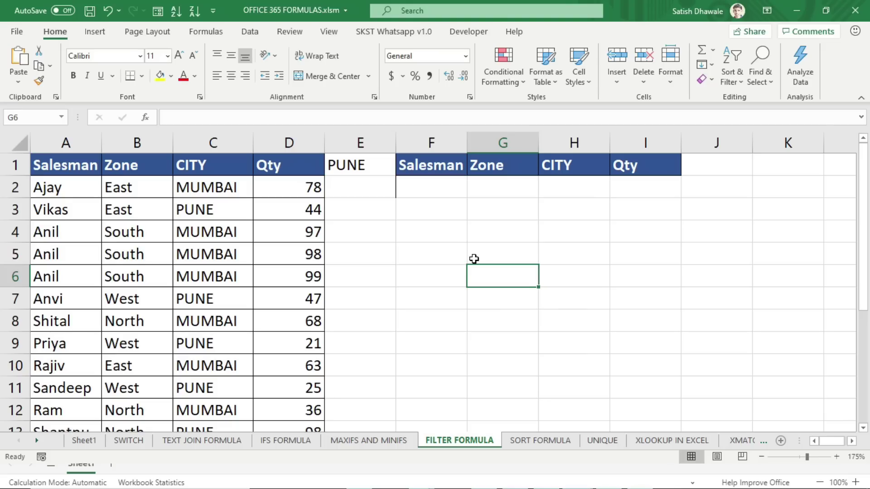
# - Try the city selection in E1 with MUMBAI and then PUNE, marking the output area below the headers in columns F to I
pyautogui.click(360, 165)
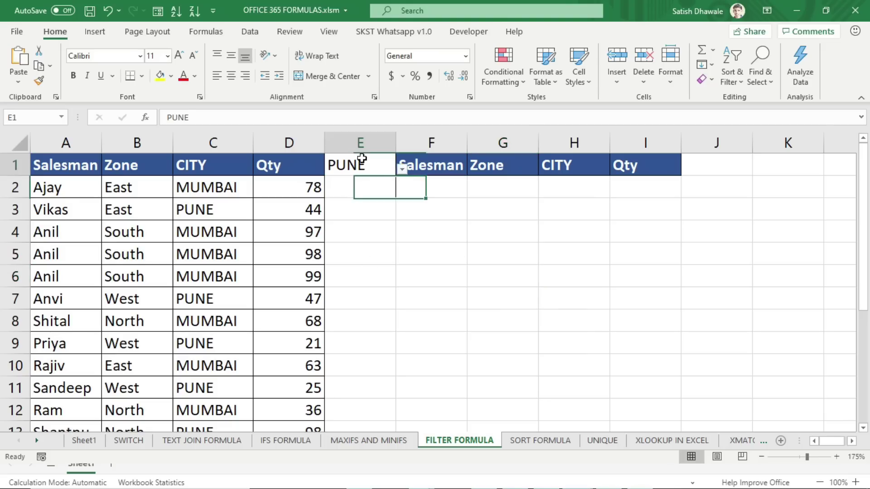
pyautogui.click(399, 169)
pyautogui.click(366, 184)
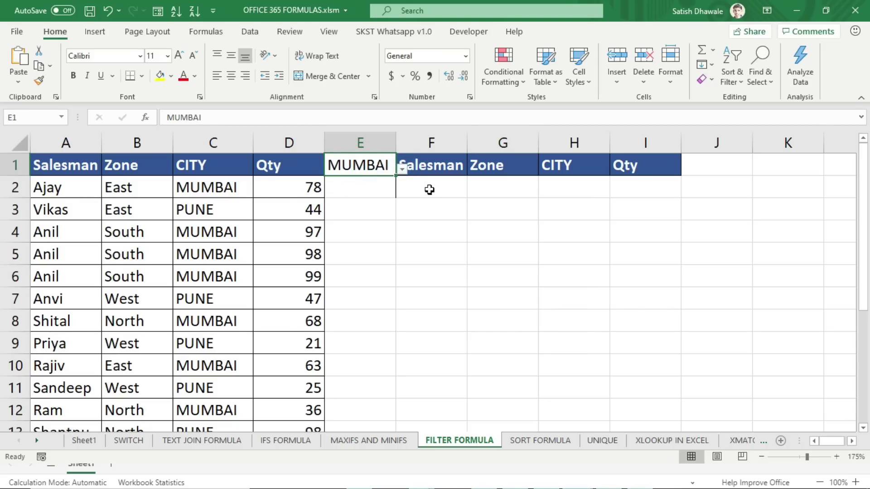
pyautogui.moveTo(429, 189); pyautogui.dragTo(657, 364)
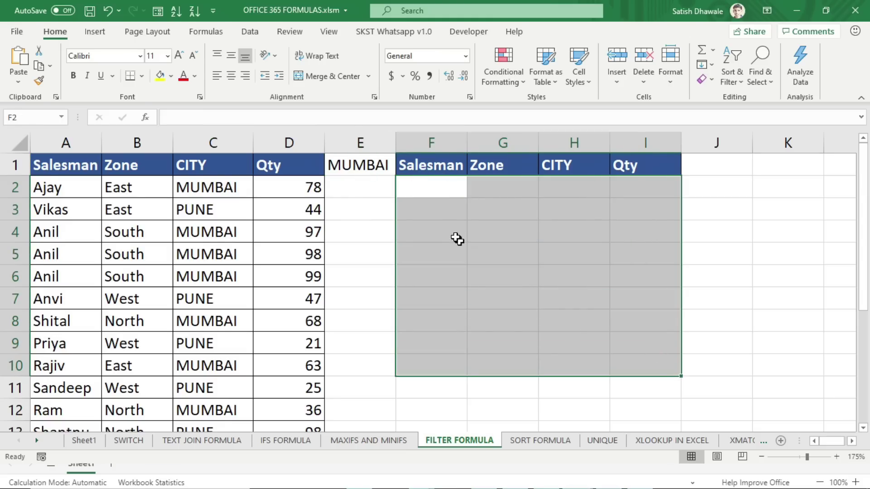
pyautogui.click(373, 169)
pyautogui.click(399, 171)
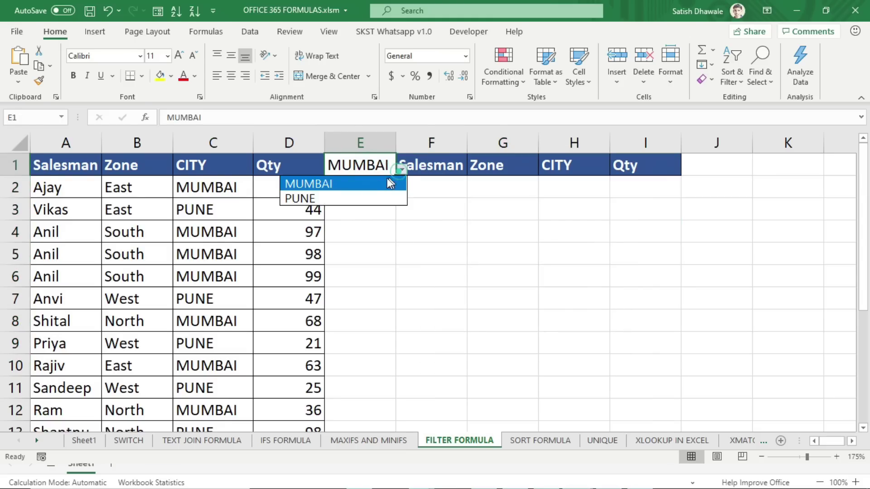
pyautogui.click(340, 199)
pyautogui.moveTo(439, 190); pyautogui.dragTo(666, 339)
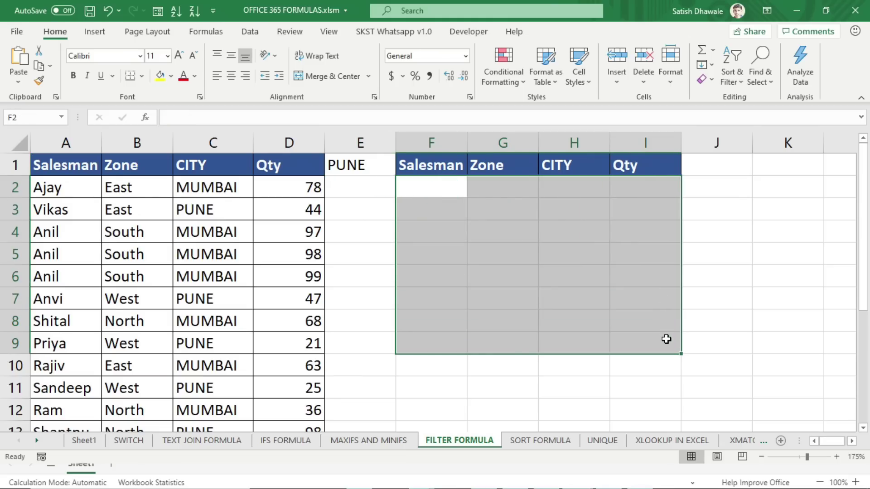
# - Enter =FILTER(A1:D14,C1:C14=E1) in F2 to list the sales rows for the city chosen in E1
pyautogui.click(437, 192)
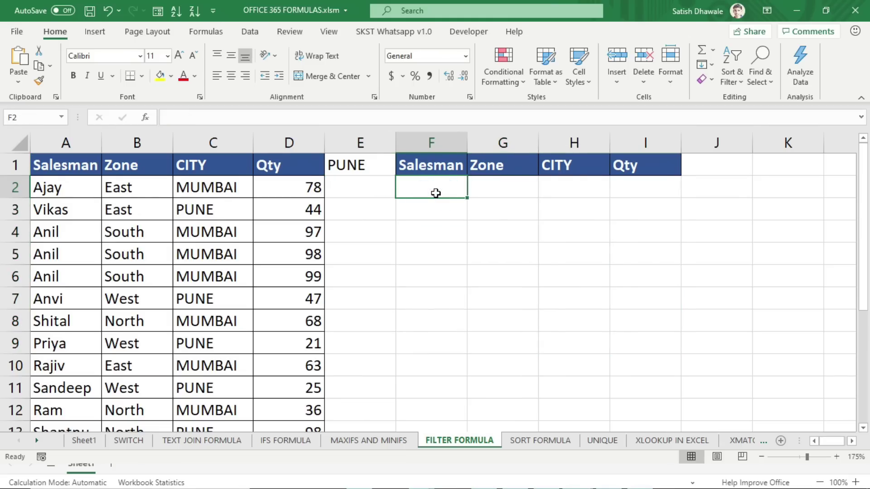
pyautogui.write('=f')
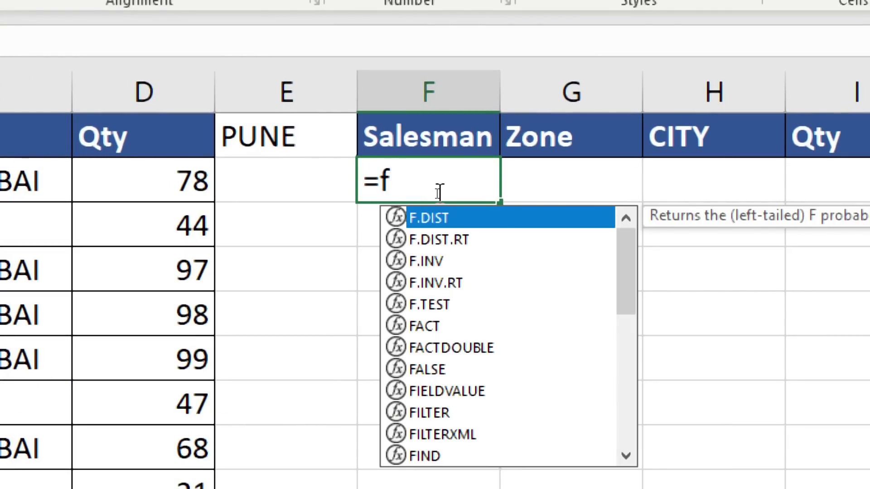
pyautogui.write('ilter')
pyautogui.press('Tab')
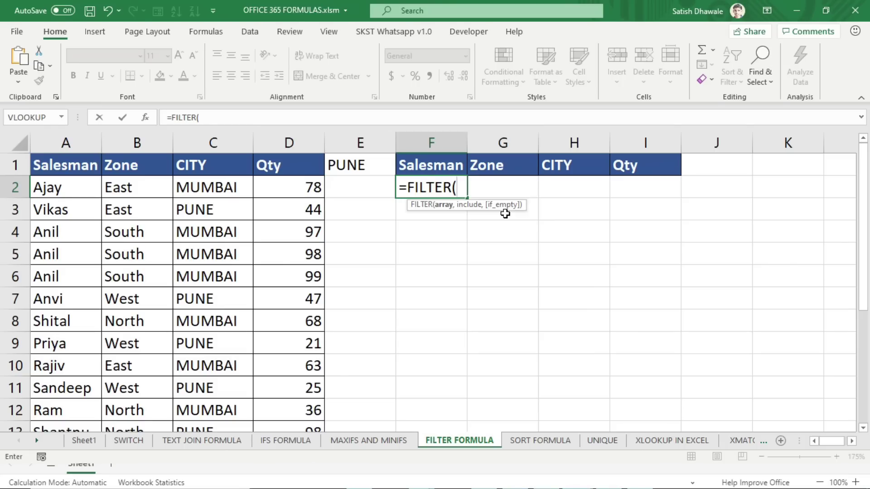
pyautogui.moveTo(69, 163); pyautogui.dragTo(267, 380)
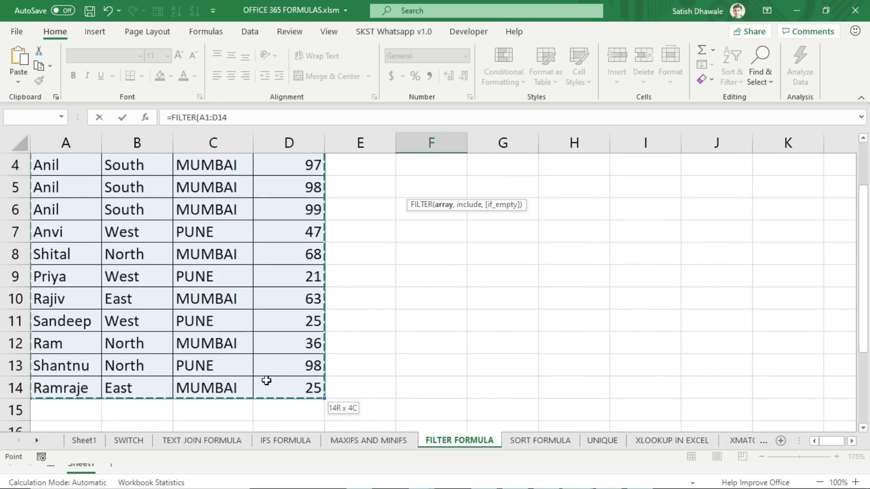
pyautogui.scroll(1, 262, 372)
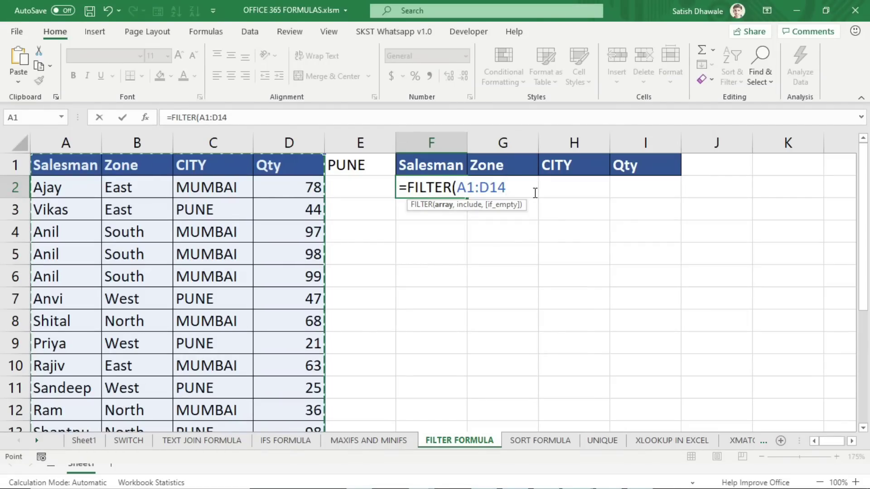
pyautogui.write(',')
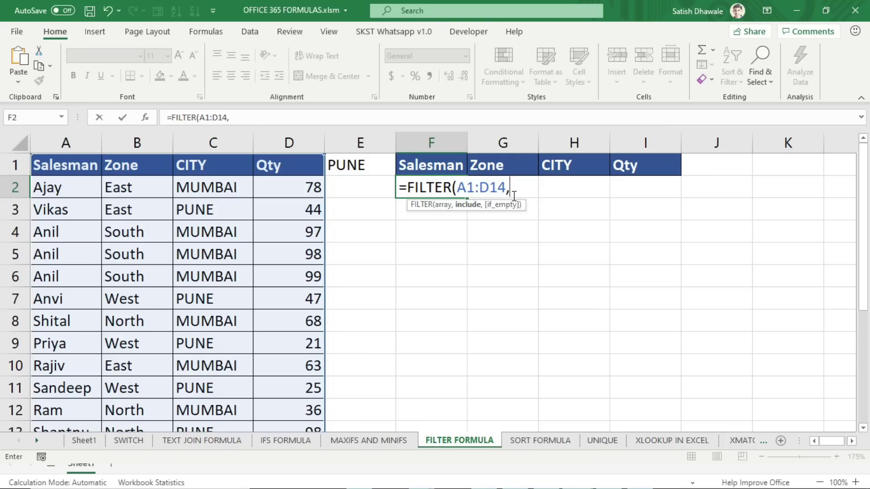
pyautogui.moveTo(231, 166); pyautogui.dragTo(210, 382)
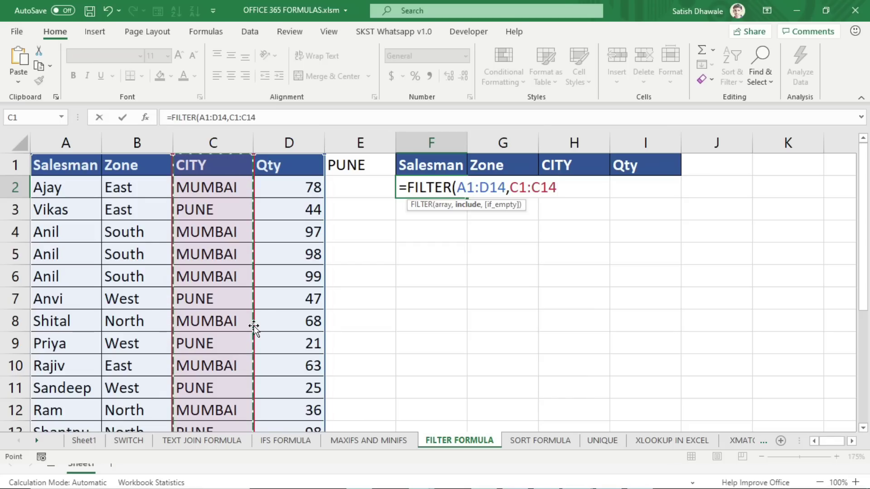
pyautogui.write('=')
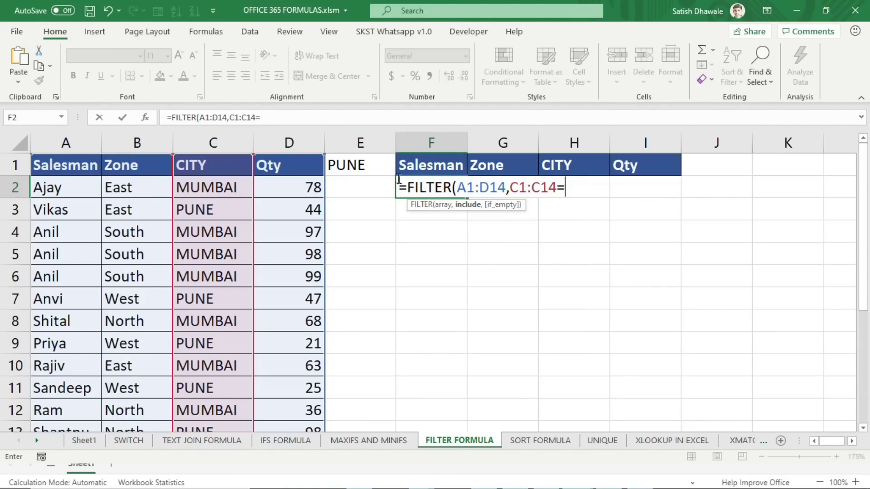
pyautogui.click(353, 165)
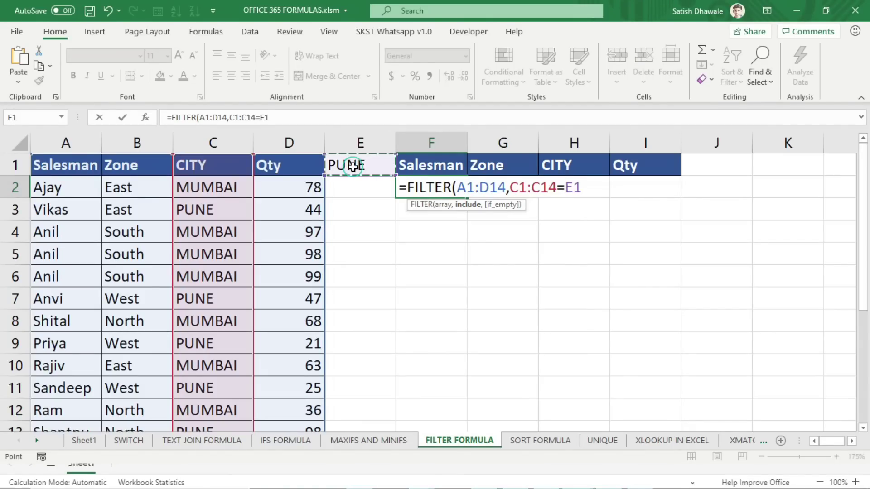
pyautogui.write(')')
pyautogui.press('Return')
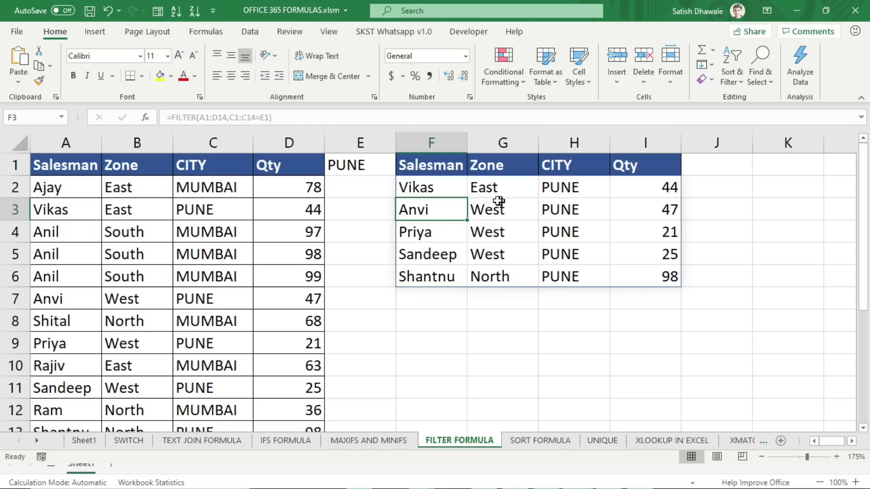
# - Review the filtered rows in F2:I6 and the ranges used by the FILTER formula in F2
pyautogui.moveTo(449, 189); pyautogui.dragTo(662, 283)
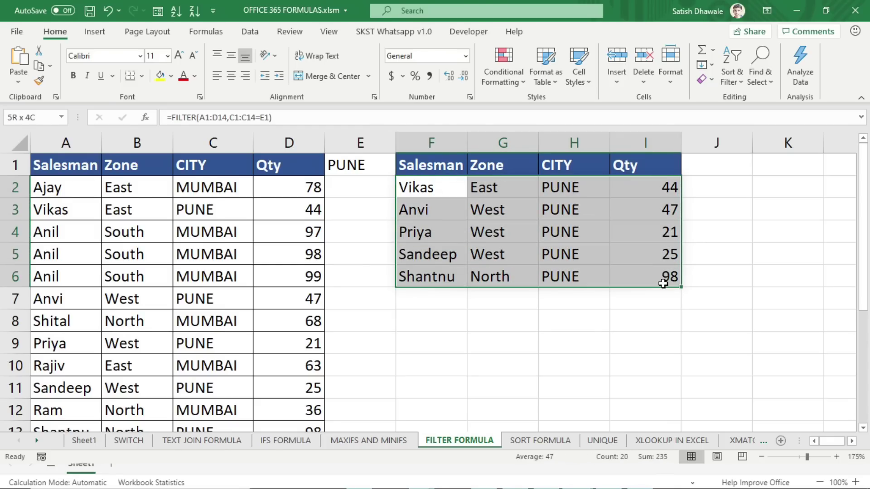
pyautogui.doubleClick(431, 190)
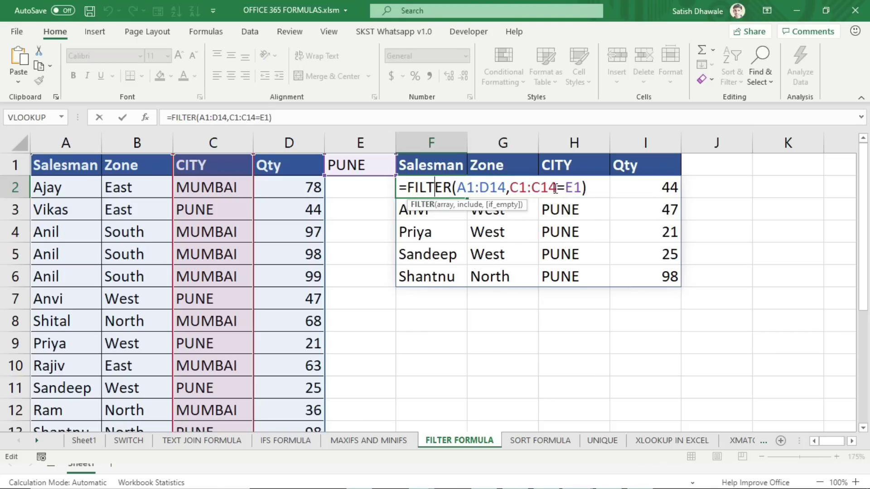
pyautogui.press('Escape')
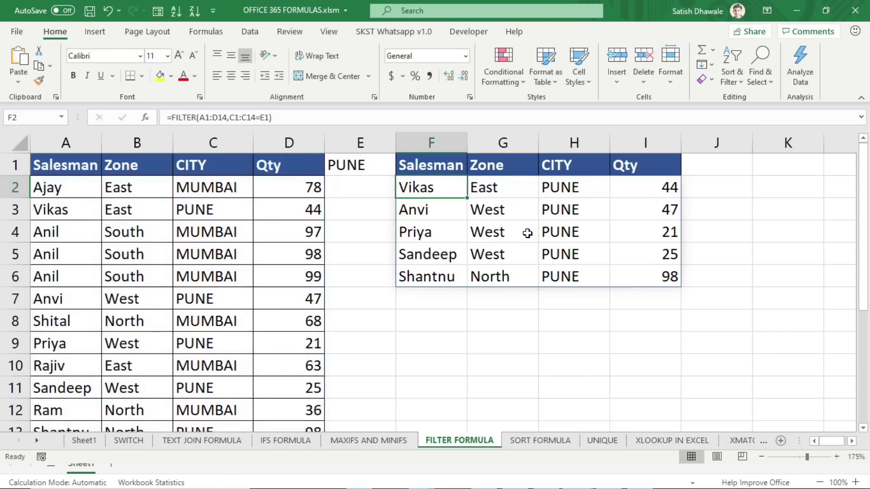
pyautogui.doubleClick(431, 186)
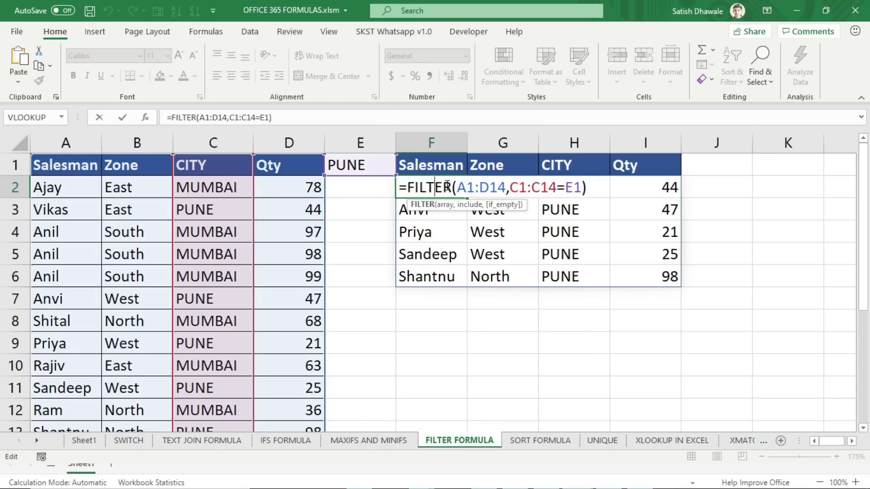
pyautogui.press('Return')
pyautogui.moveTo(510, 237); pyautogui.dragTo(669, 295)
pyautogui.moveTo(561, 252); pyautogui.dragTo(656, 269)
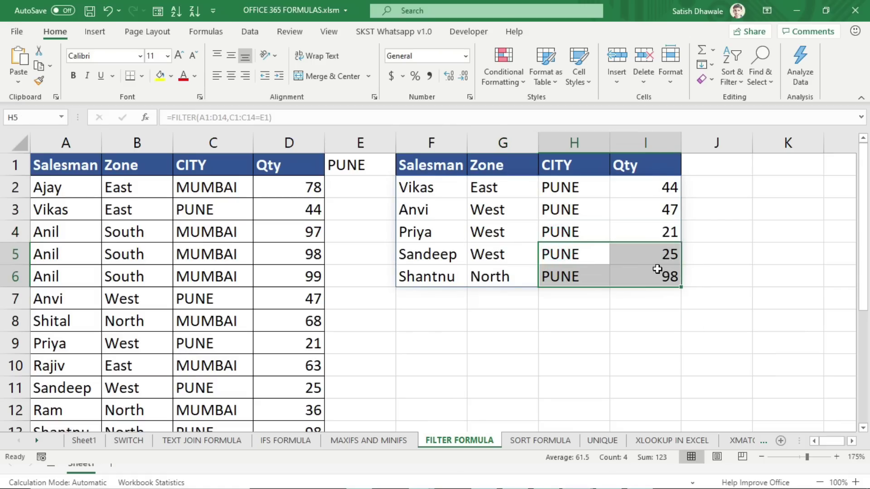
pyautogui.moveTo(495, 231); pyautogui.dragTo(664, 277)
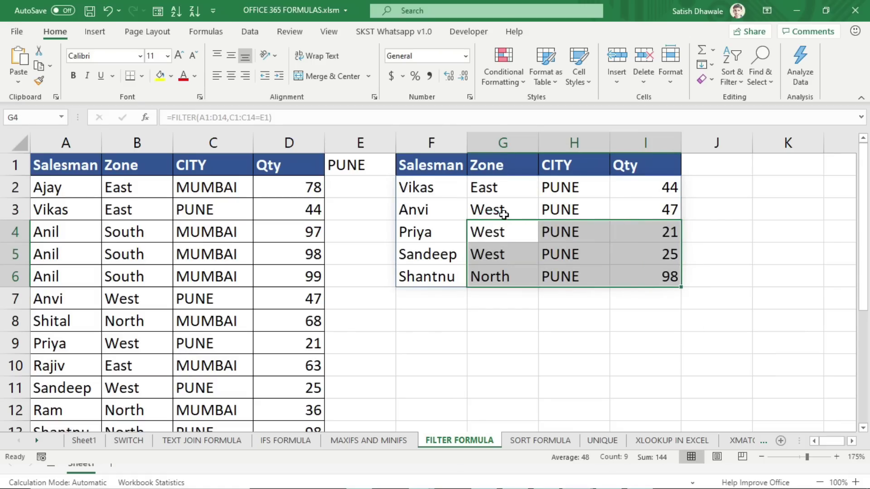
# - Clear F2 and rebuild its formula as =FILTER(A1:D14,C1:C14=E1 without the closing bracket
pyautogui.click(428, 187)
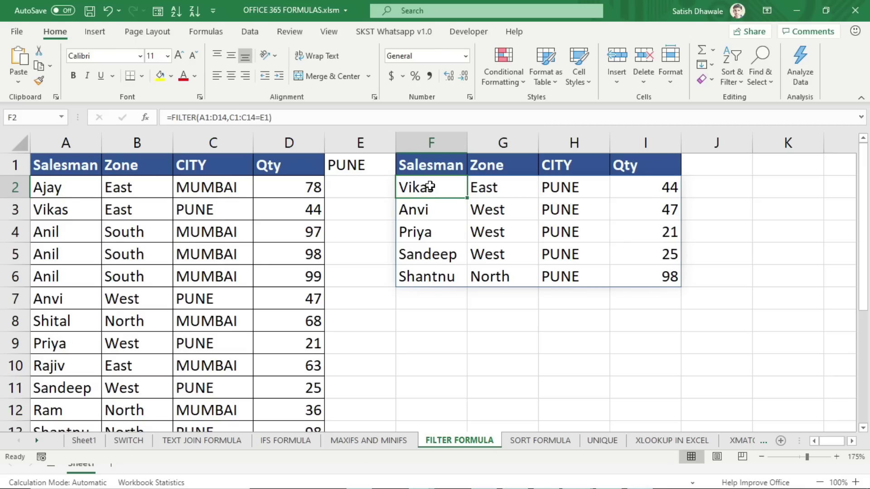
pyautogui.press('Delete')
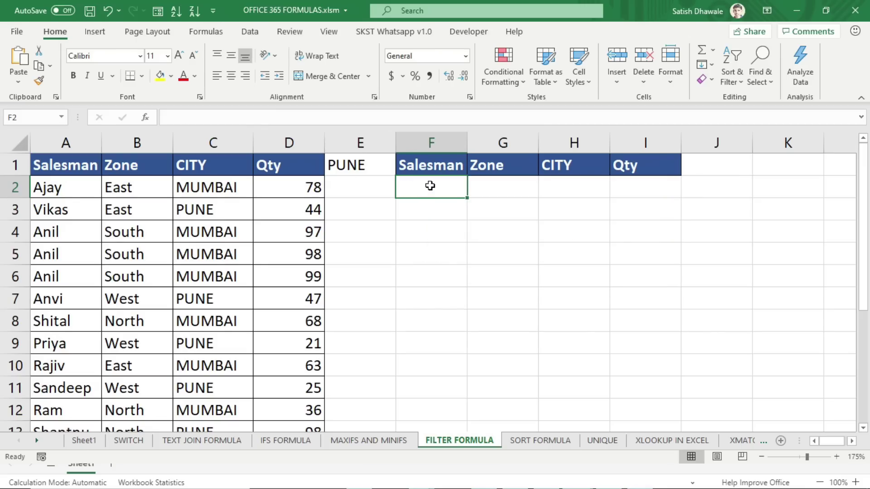
pyautogui.write('=')
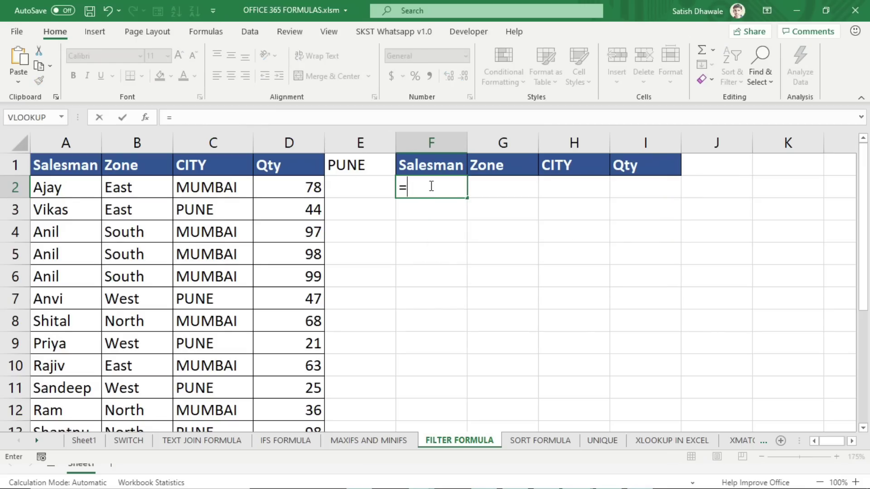
pyautogui.write('FIL')
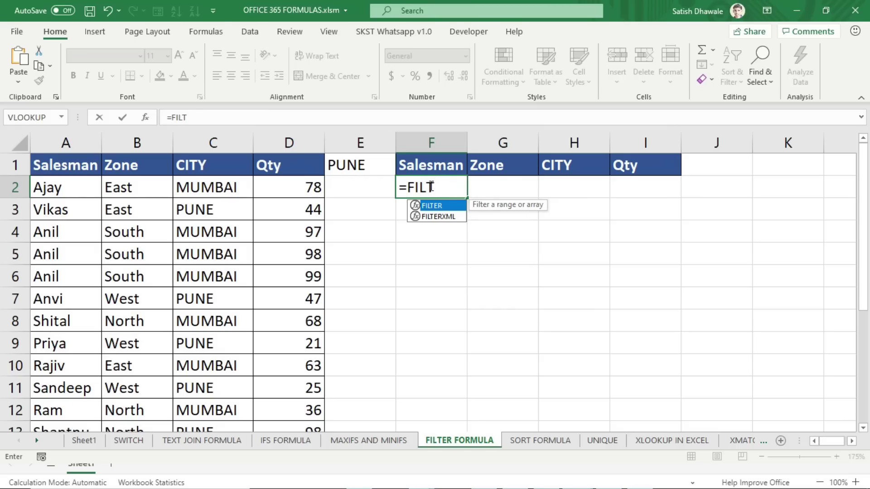
pyautogui.write('T')
pyautogui.press('Tab')
pyautogui.moveTo(65, 163); pyautogui.dragTo(258, 392)
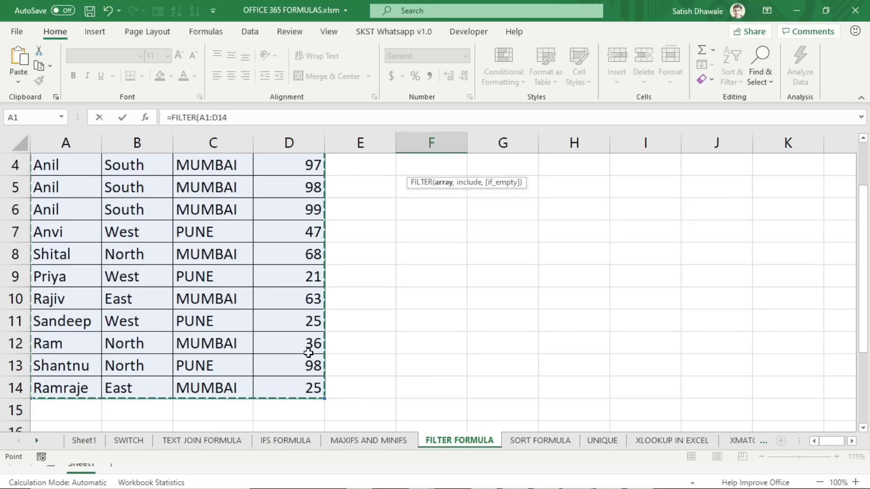
pyautogui.scroll(1, 444, 258)
pyautogui.write(',')
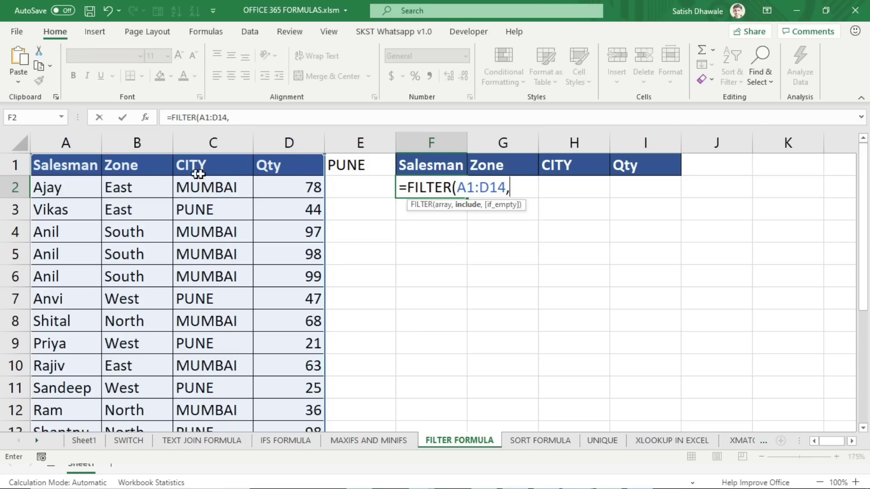
pyautogui.moveTo(203, 165); pyautogui.dragTo(213, 380)
pyautogui.write('=')
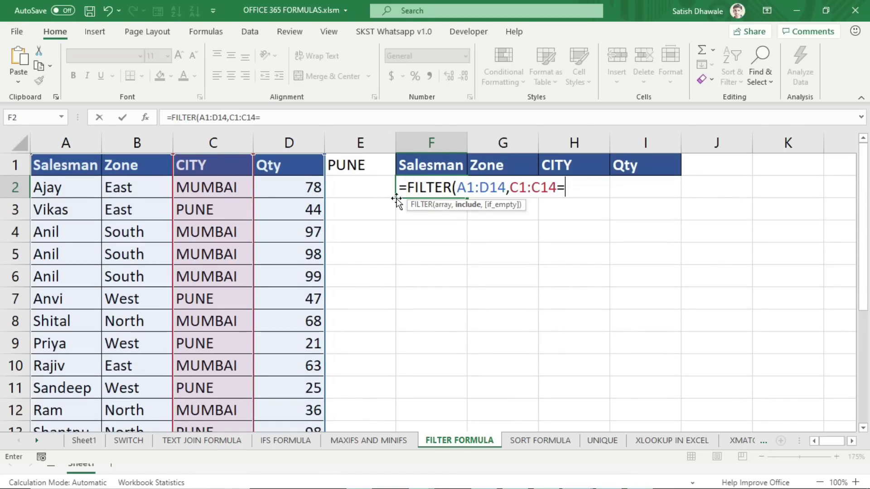
pyautogui.click(364, 169)
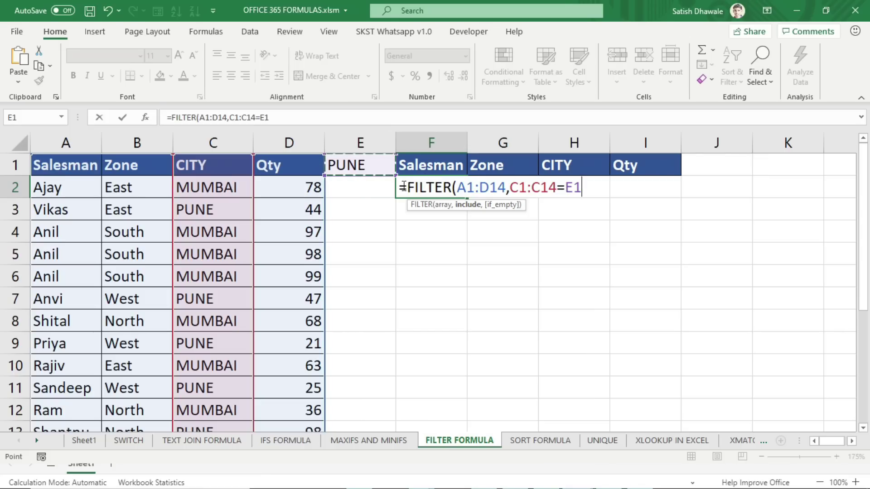
# - Copy the unfinished FILTER text, cancel the entry in F2, and enter SDF in H5 inside the output area
pyautogui.moveTo(399, 187); pyautogui.dragTo(603, 190)
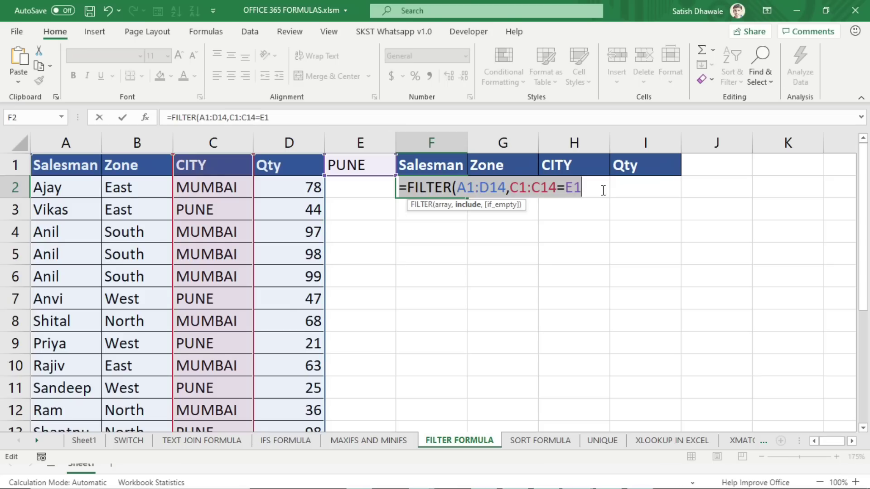
pyautogui.press('Escape')
pyautogui.click(503, 234)
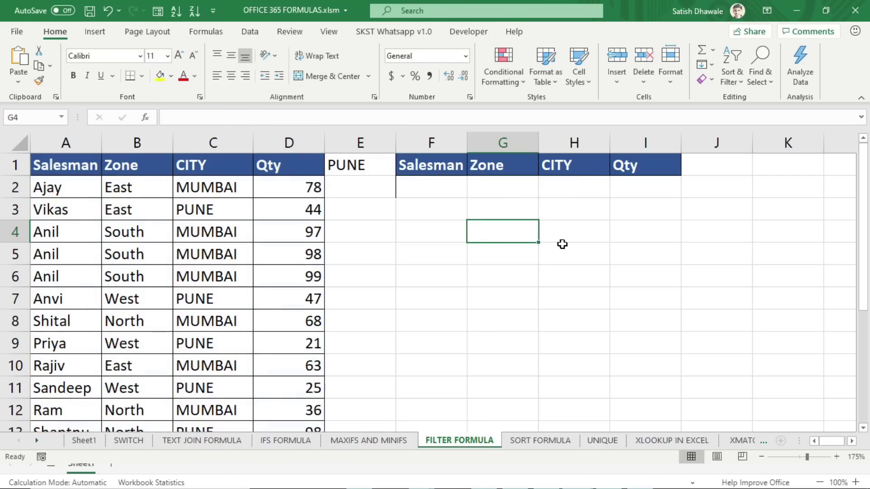
pyautogui.click(579, 244)
pyautogui.write('SDF')
pyautogui.click(515, 259)
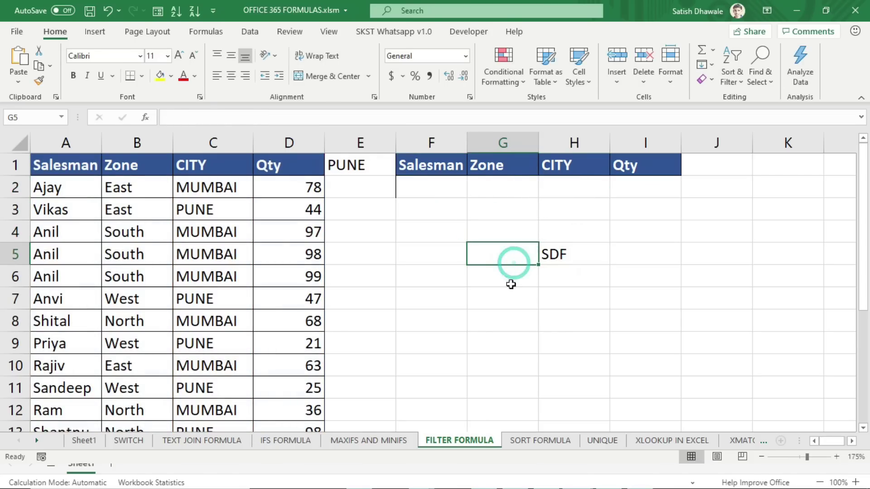
# - Paste the copied formula into F2 and complete it as =FILTER(A1:D14,C1:C14=E1)
pyautogui.doubleClick(444, 193)
pyautogui.hotkey('ctrl', 'v')
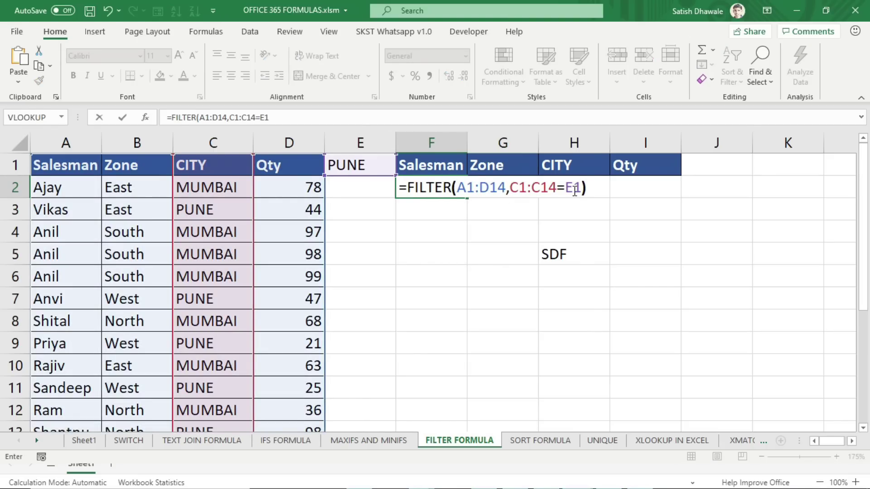
pyautogui.write(')')
pyautogui.press('Return')
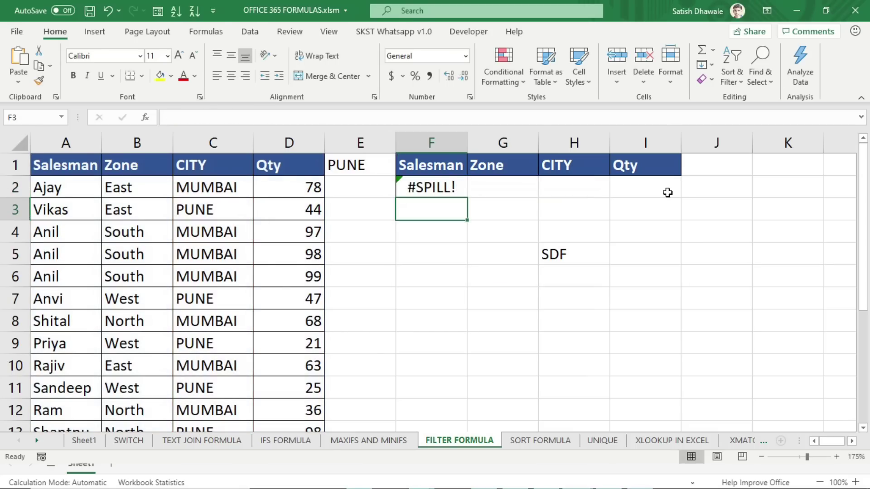
# - Check the spill range of the formula in F2 and delete the blocking SDF text from H5
pyautogui.click(582, 254)
pyautogui.click(434, 191)
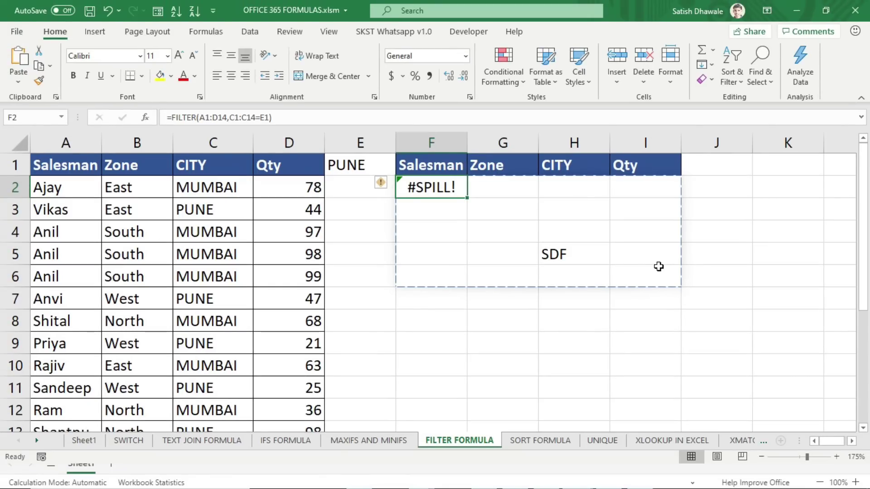
pyautogui.click(572, 259)
pyautogui.press('Delete')
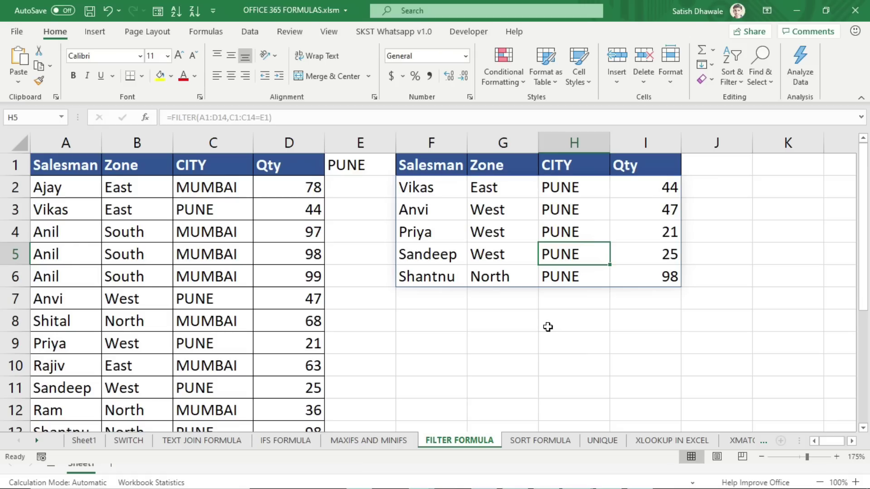
# - Enter SDF in H5 again to block the spill range, and remove it
pyautogui.write('SDF')
pyautogui.hotkey('ctrl', 'Return')
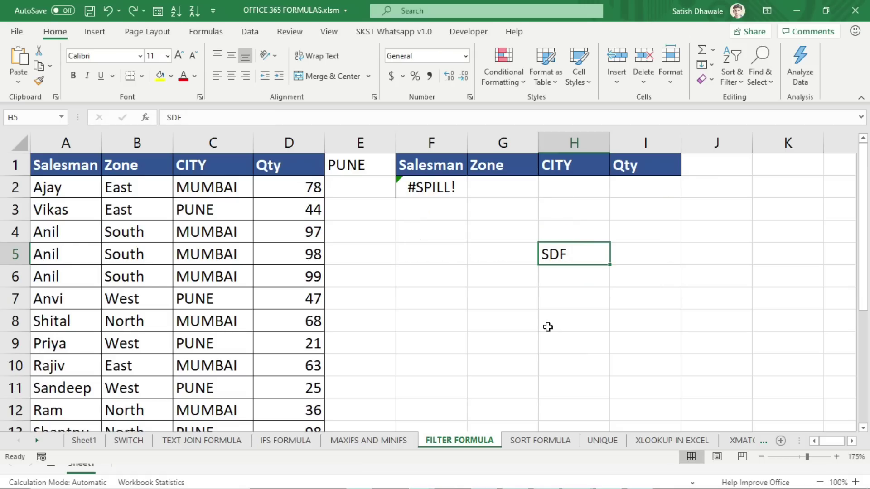
pyautogui.click(553, 252)
pyautogui.press('Delete')
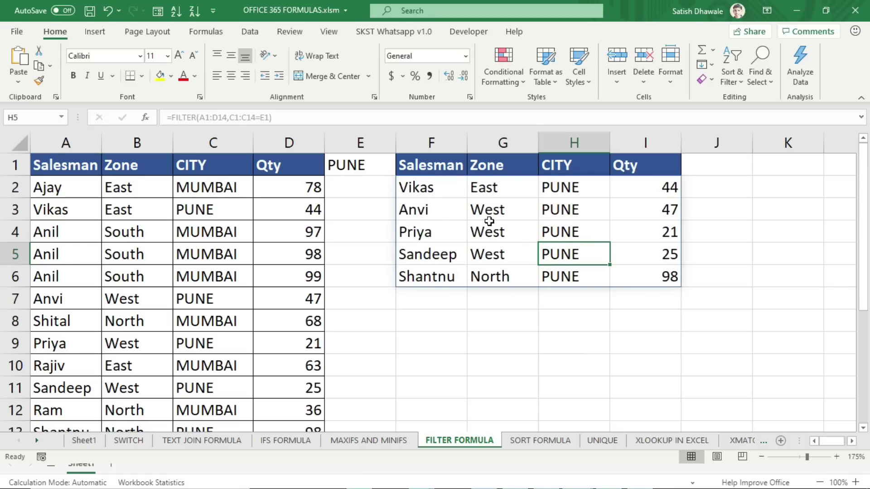
# - Inspect the FILTER formula in F2 and clear the filtered results from F2:I7
pyautogui.doubleClick(442, 191)
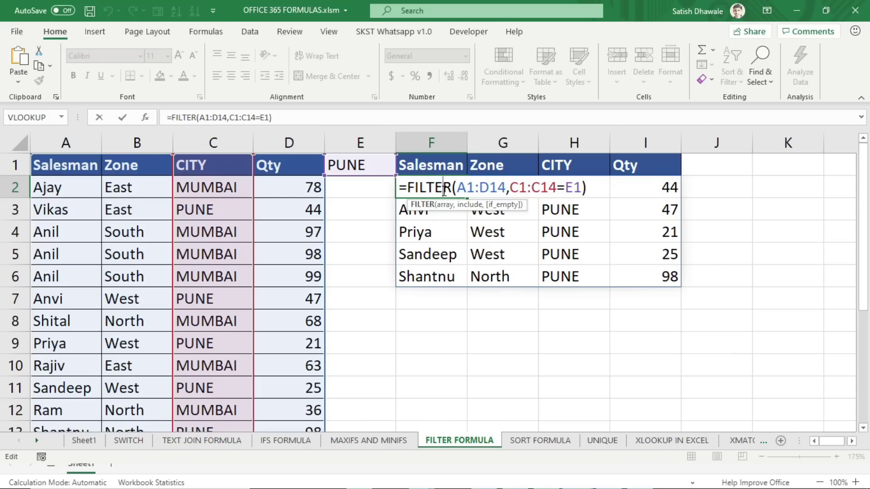
pyautogui.press('Escape')
pyautogui.moveTo(439, 187); pyautogui.dragTo(644, 283)
pyautogui.press('Delete')
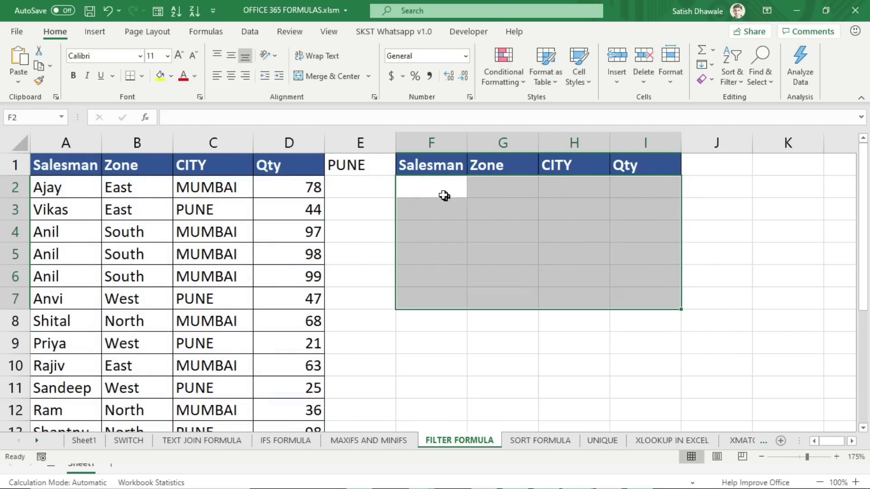
# - Enter =FILTER(A1:D14,D1:D14>60) in F2 to list the sales rows with Qty above 60
pyautogui.click(443, 189)
pyautogui.write('=FILTER(')
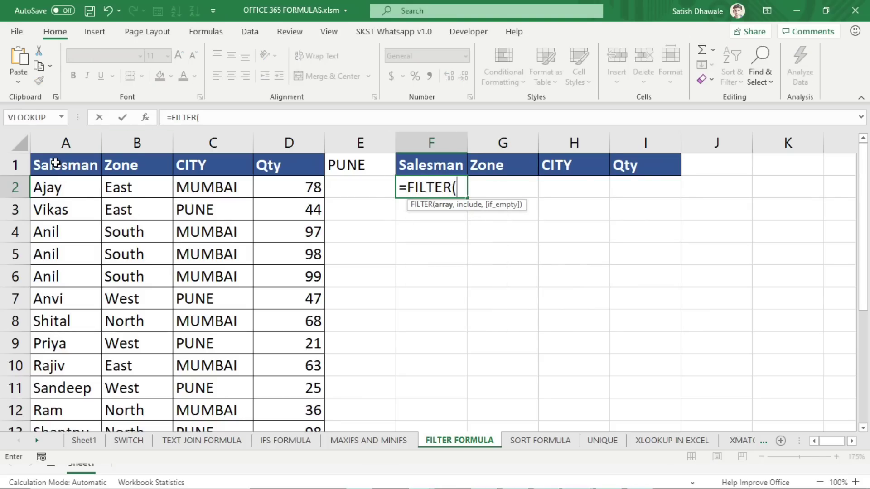
pyautogui.moveTo(53, 164); pyautogui.dragTo(297, 388)
pyautogui.scroll(1, 297, 388)
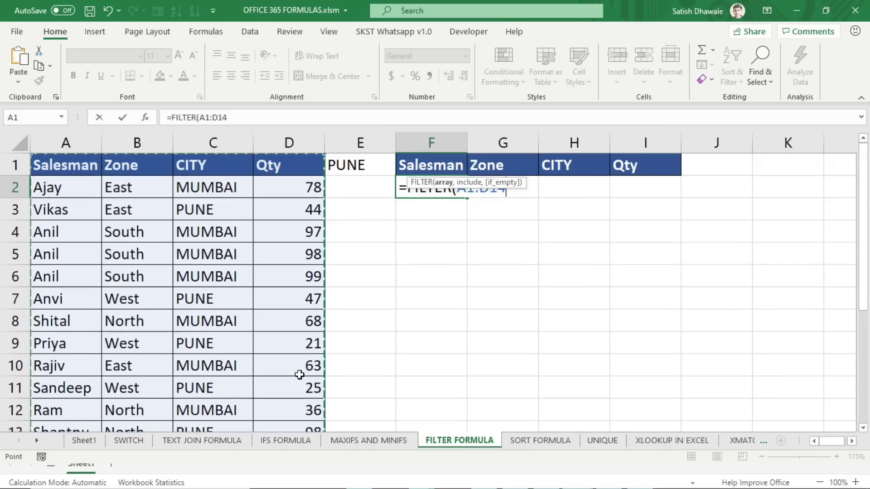
pyautogui.write(',')
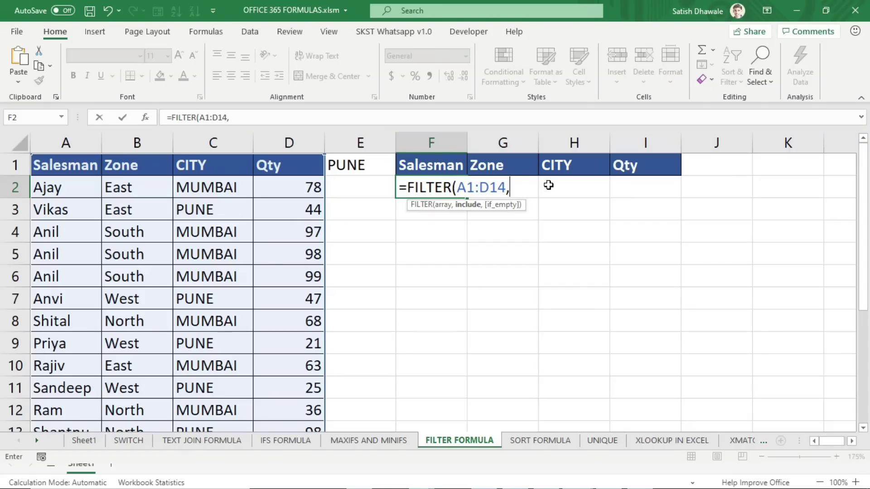
pyautogui.moveTo(276, 162); pyautogui.dragTo(283, 386)
pyautogui.scroll(1, 355, 328)
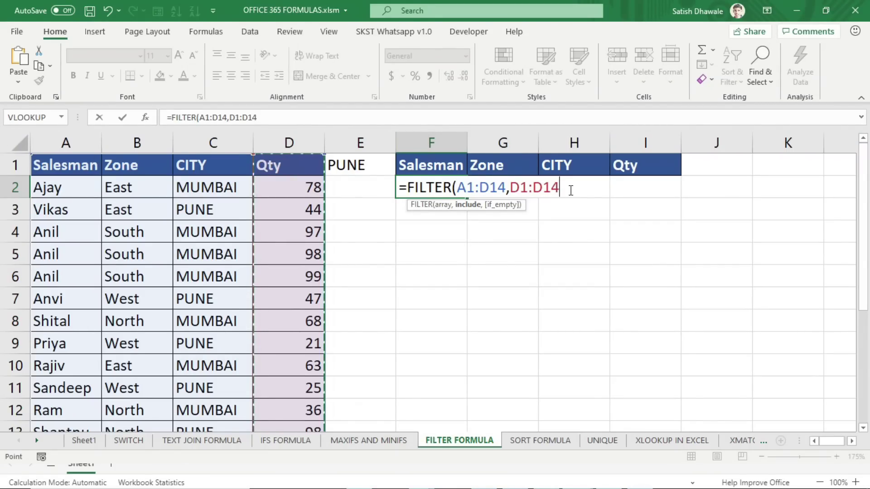
pyautogui.write(',')
pyautogui.press('BackSpace')
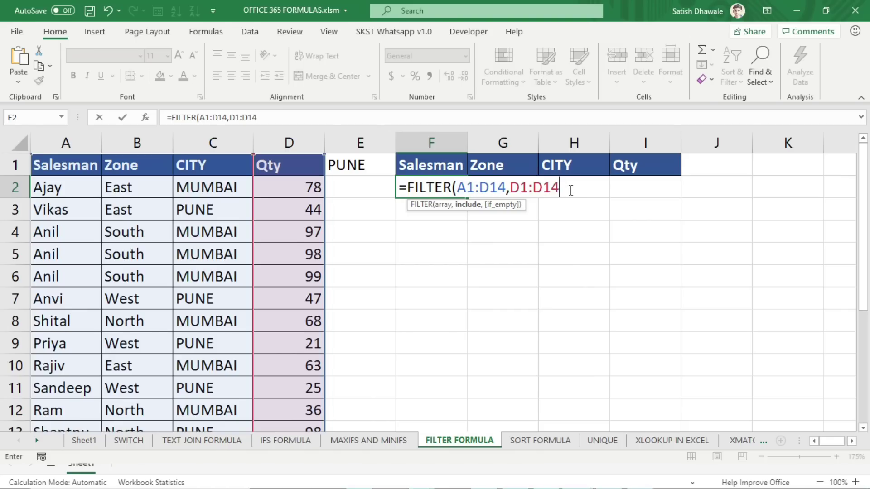
pyautogui.write('>60')
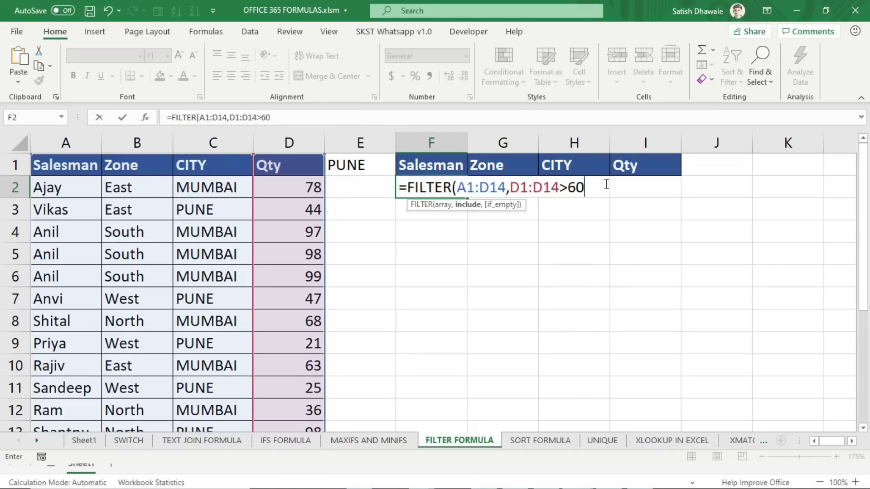
pyautogui.press('Return')
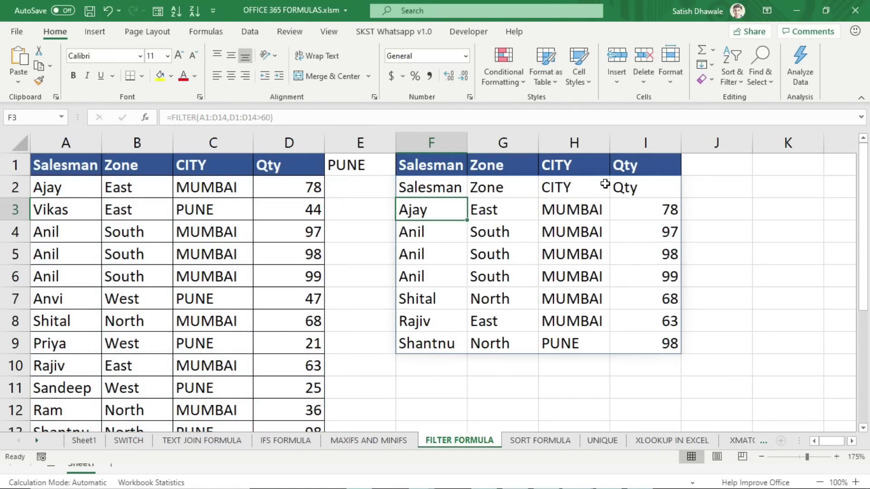
# - Compare the header row inside the filtered results with the typed headers in F1:I1 and the source Qty header
pyautogui.moveTo(425, 189); pyautogui.dragTo(623, 187)
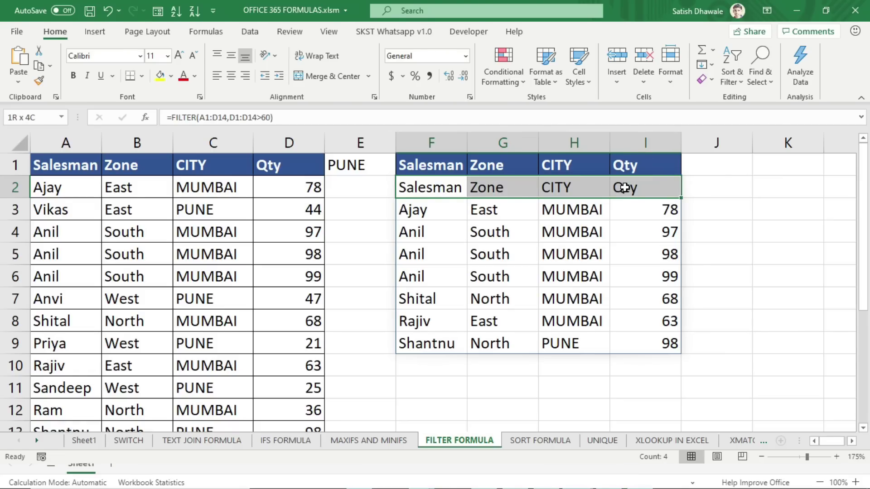
pyautogui.moveTo(624, 187); pyautogui.dragTo(623, 187)
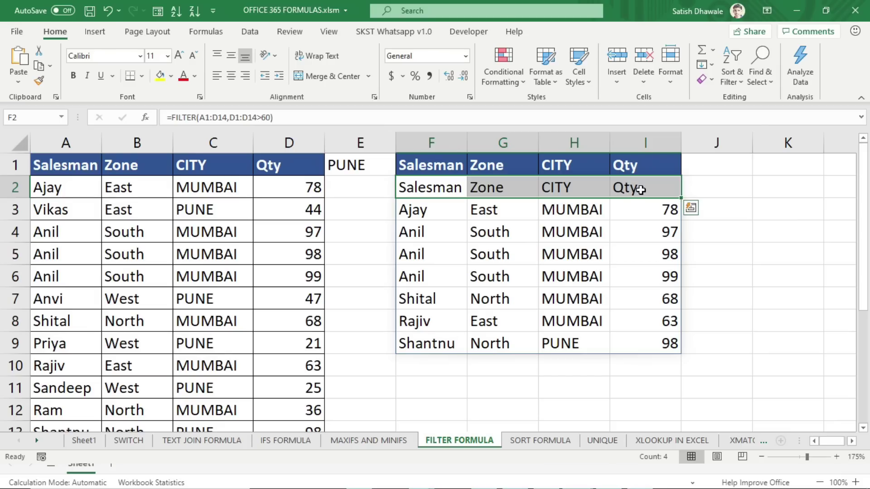
pyautogui.moveTo(401, 167); pyautogui.dragTo(654, 169)
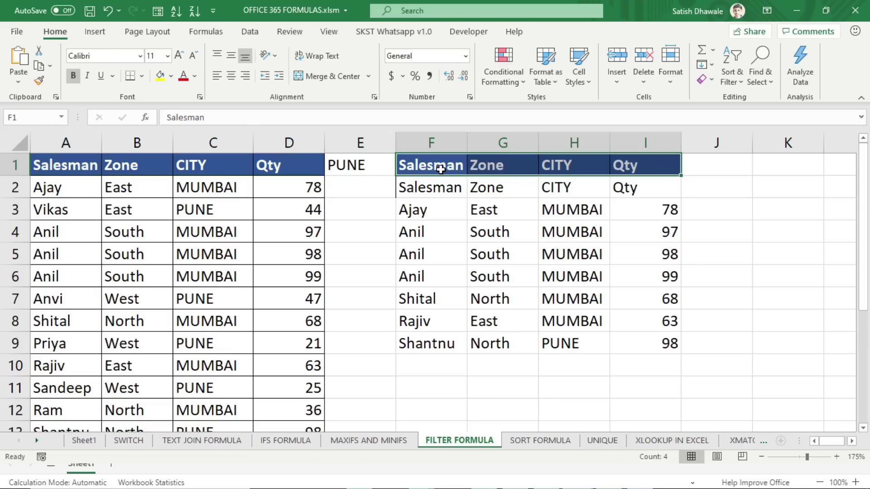
pyautogui.moveTo(445, 189); pyautogui.dragTo(669, 336)
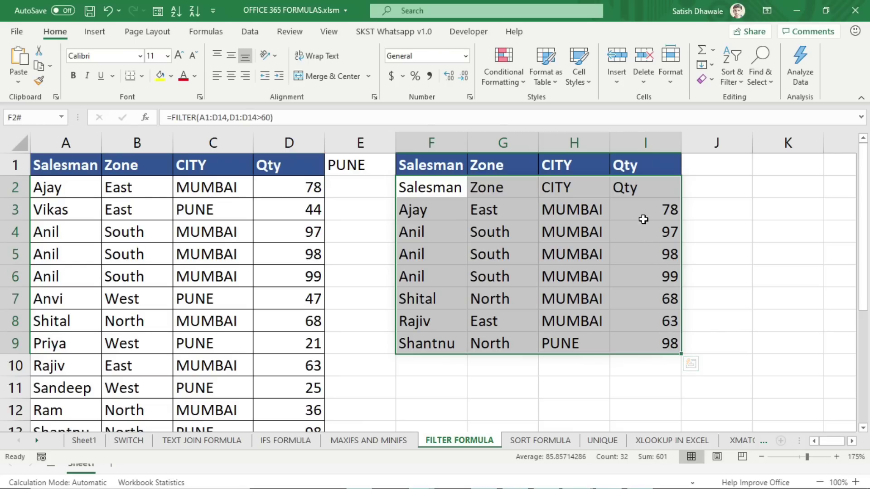
pyautogui.click(631, 187)
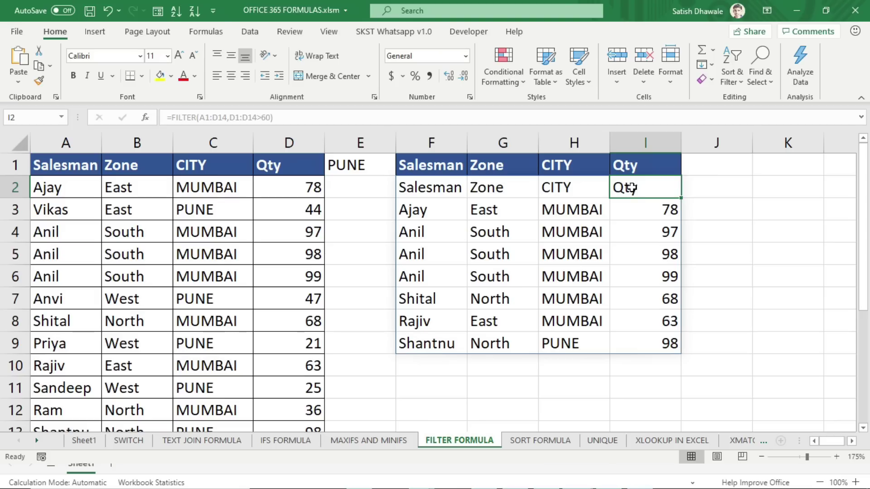
pyautogui.click(268, 172)
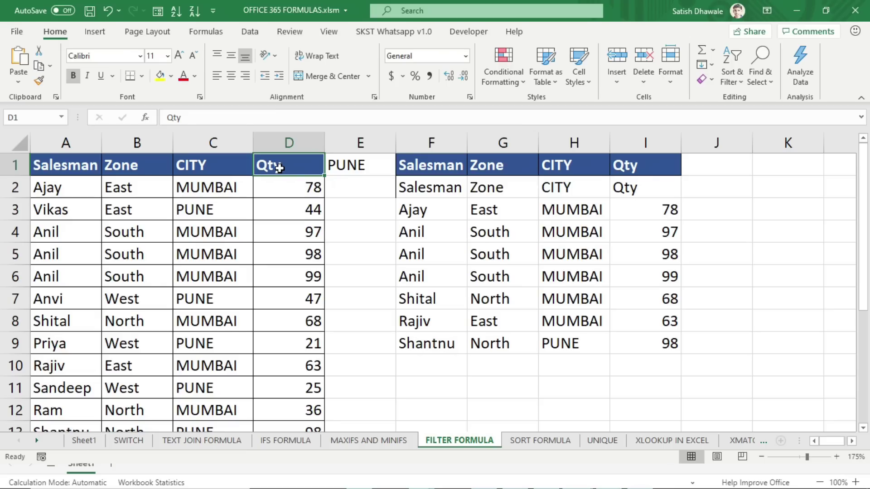
# - Replace the criteria range in the F2 FILTER formula with the CITY range C1:C14
pyautogui.doubleClick(451, 188)
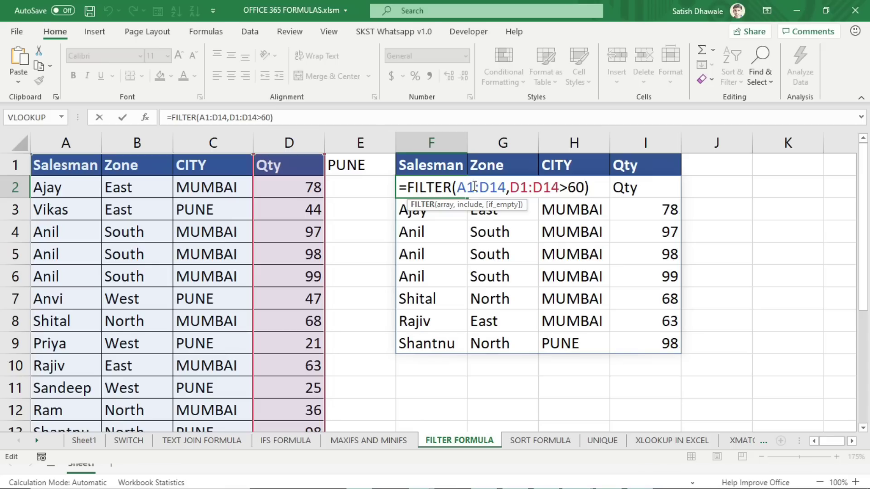
pyautogui.moveTo(560, 187); pyautogui.dragTo(510, 188)
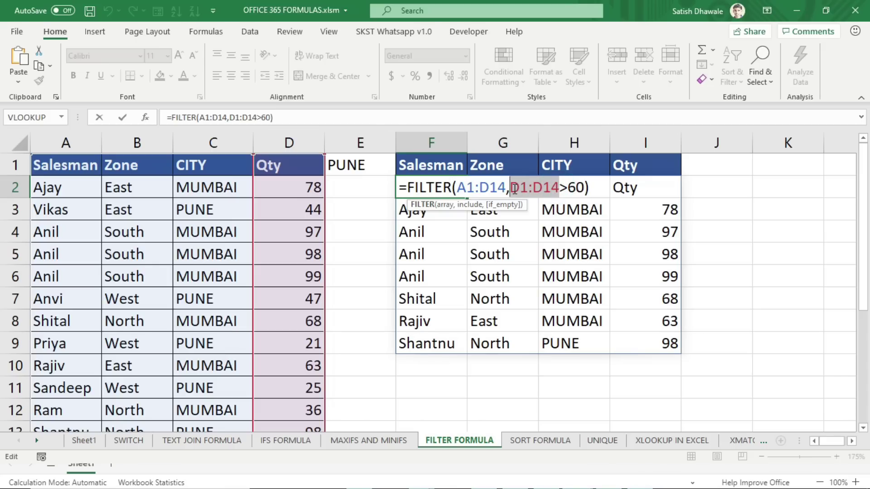
pyautogui.press('BackSpace')
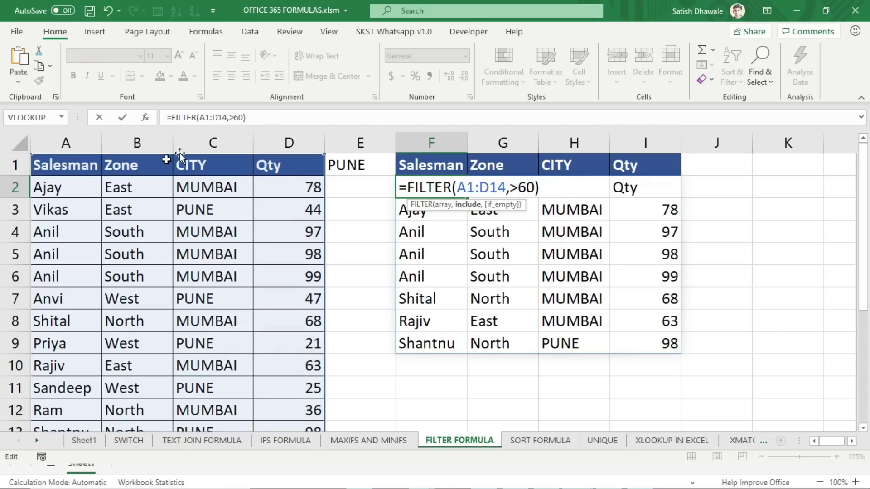
pyautogui.click(219, 143)
pyautogui.moveTo(211, 160); pyautogui.dragTo(213, 383)
pyautogui.click(212, 143)
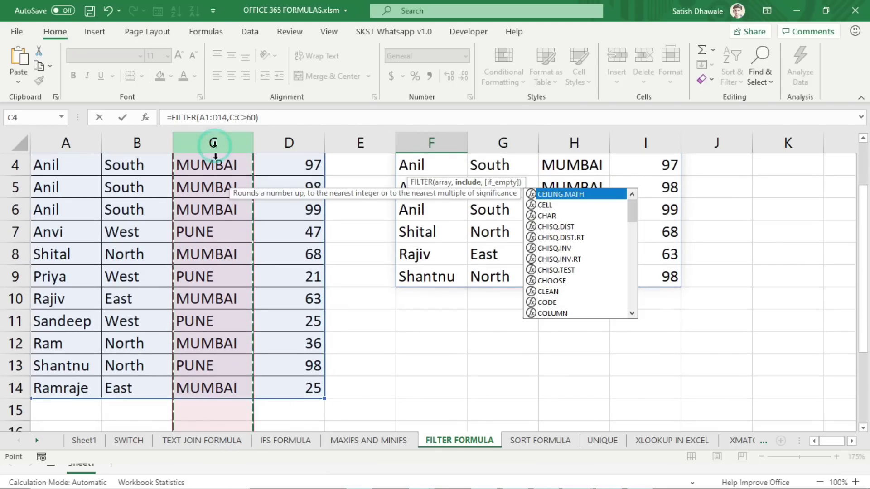
pyautogui.scroll(1, 213, 166)
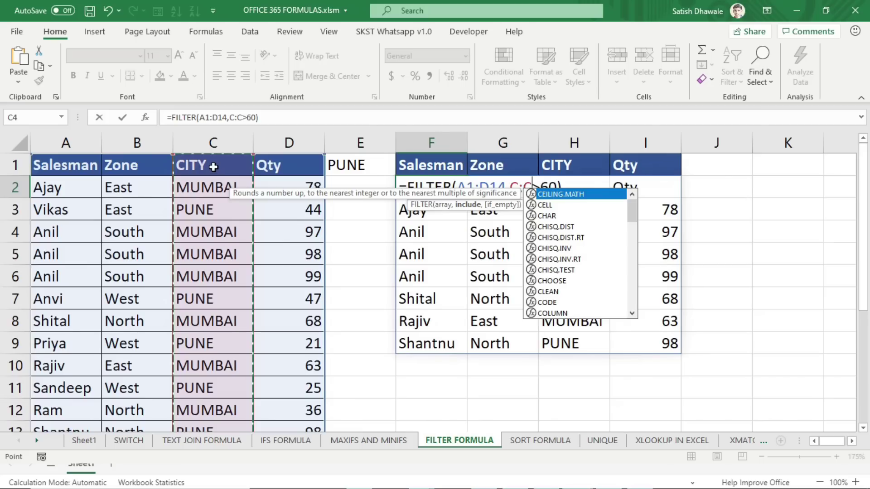
pyautogui.moveTo(212, 167); pyautogui.dragTo(208, 388)
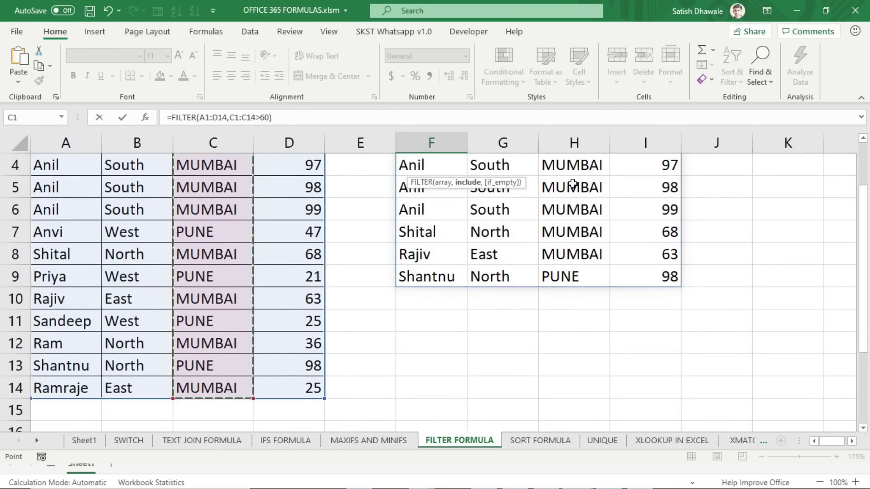
pyautogui.scroll(1, 563, 176)
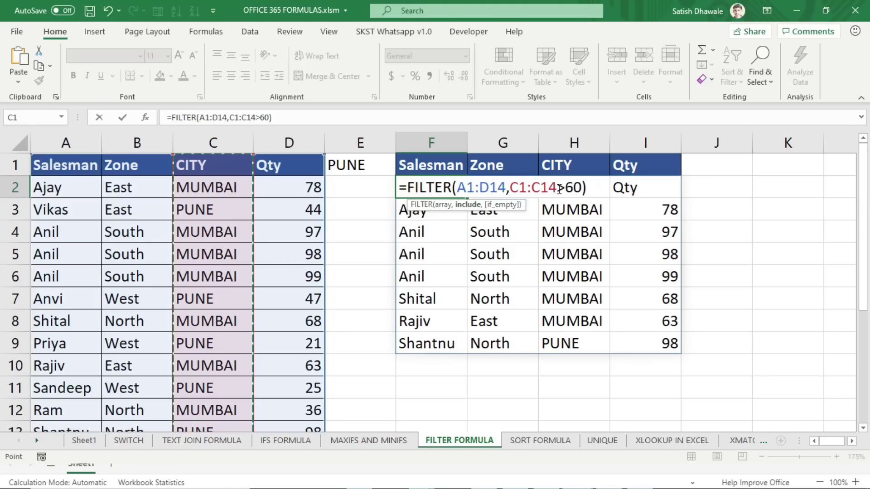
# - Change the F2 formula's condition to =E1, giving =FILTER(A1:D14,C1:C14=E1)
pyautogui.moveTo(505, 186); pyautogui.dragTo(487, 185)
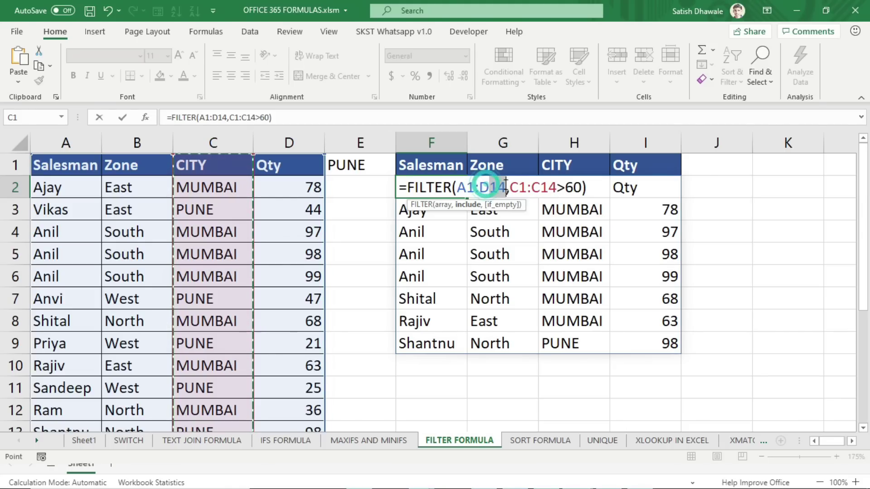
pyautogui.moveTo(558, 188); pyautogui.dragTo(582, 187)
pyautogui.write('=')
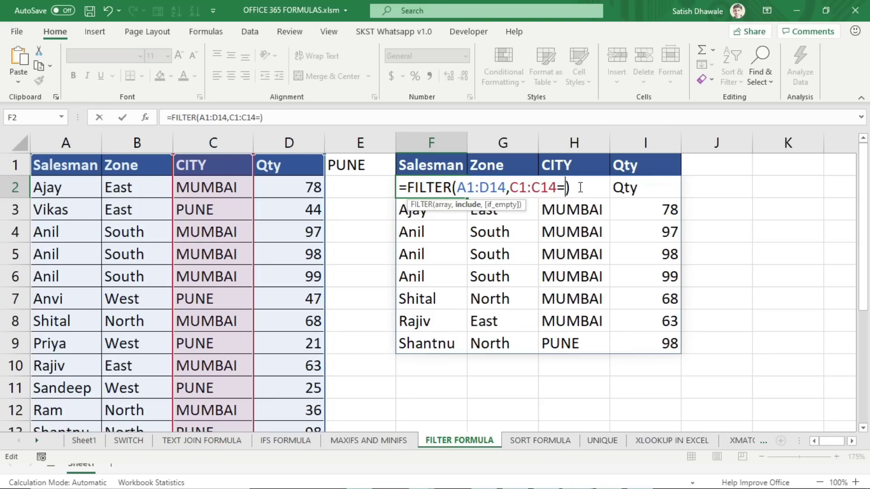
pyautogui.click(357, 165)
pyautogui.press('Return')
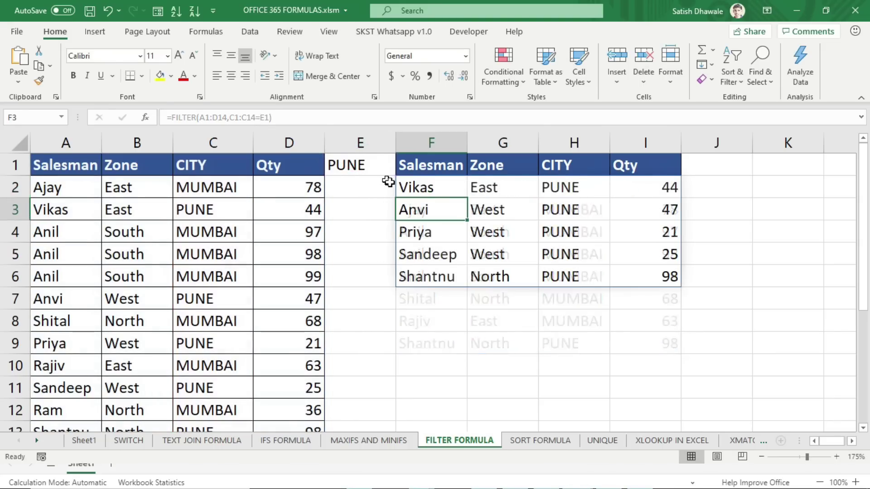
# - Examine the city-filtered results in F2:I6 and the array and include arguments of the FILTER formula in F2
pyautogui.moveTo(443, 191); pyautogui.dragTo(667, 282)
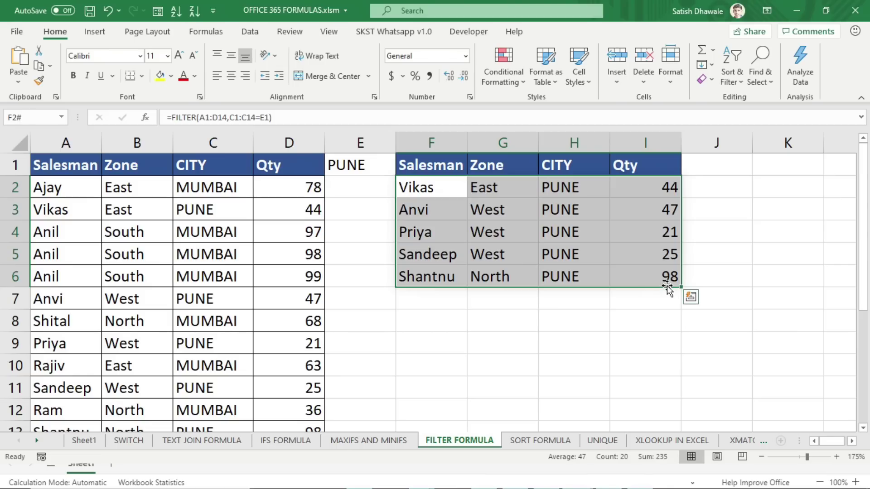
pyautogui.doubleClick(460, 189)
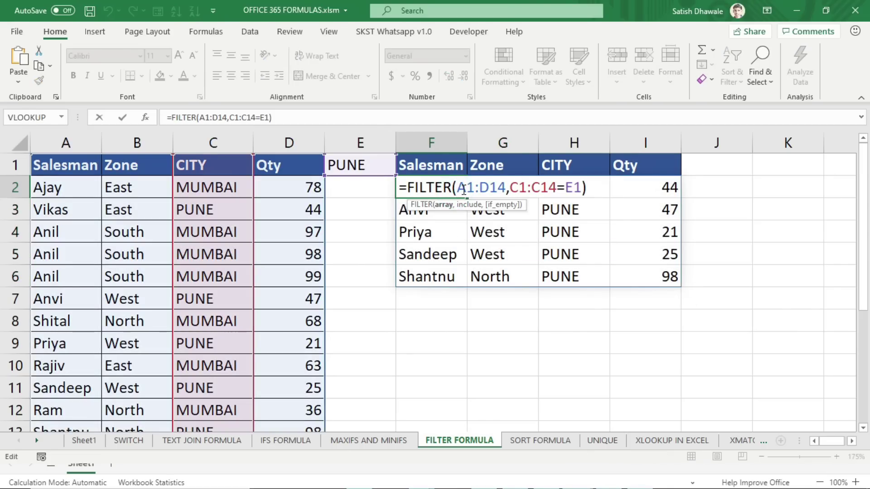
pyautogui.moveTo(457, 188); pyautogui.dragTo(554, 187)
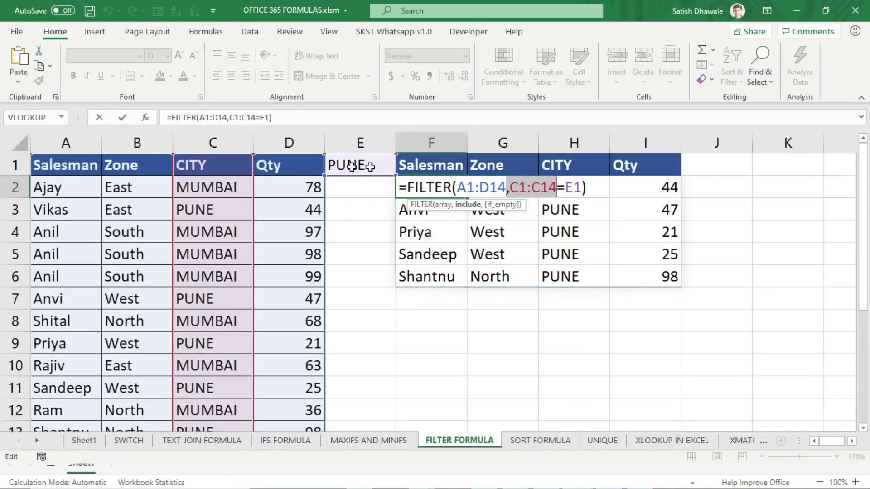
pyautogui.doubleClick(475, 187)
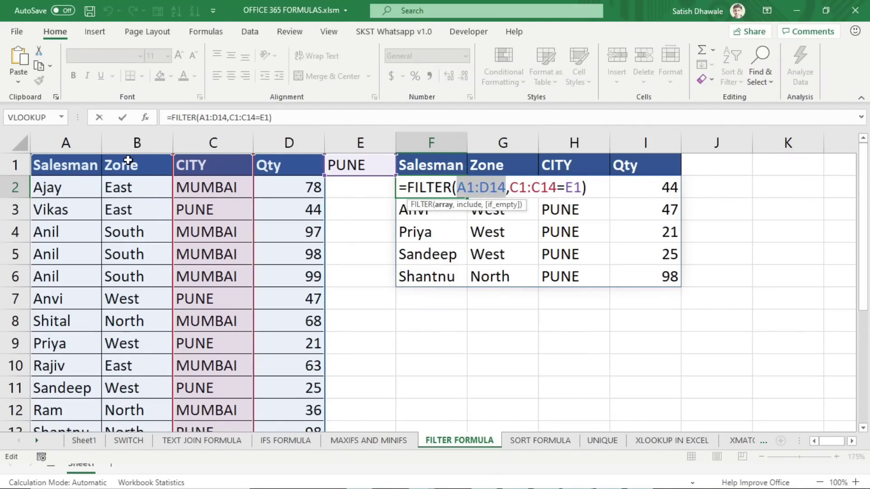
pyautogui.moveTo(475, 188); pyautogui.dragTo(646, 164)
pyautogui.press('Return')
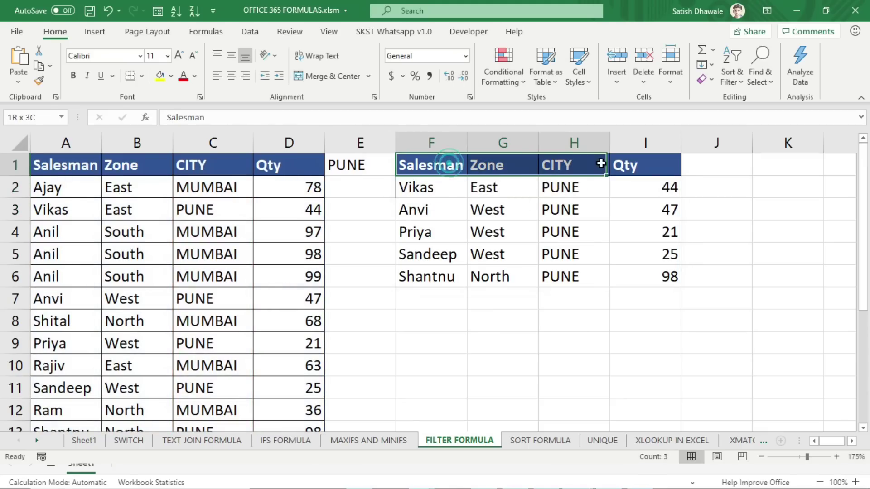
pyautogui.doubleClick(442, 190)
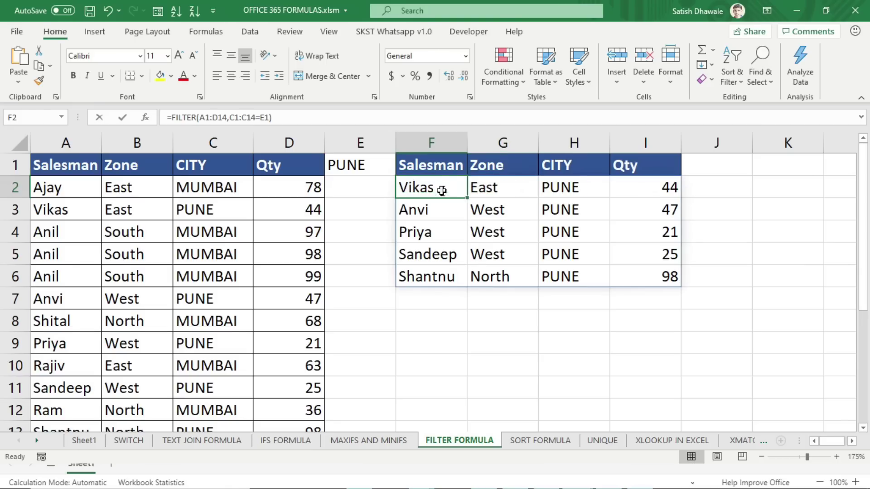
# - Replace the criteria range in cell F2's FILTER formula with D1:D14
pyautogui.moveTo(489, 185); pyautogui.dragTo(581, 186)
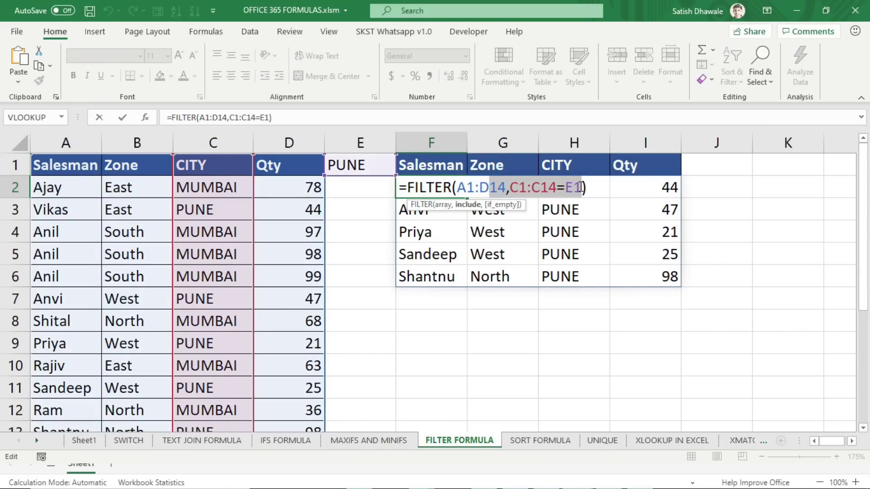
pyautogui.press('Return')
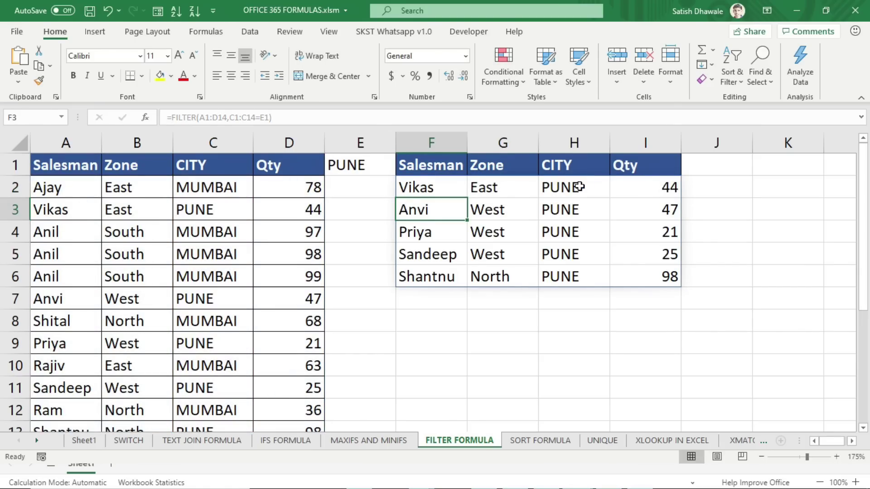
pyautogui.doubleClick(432, 196)
pyautogui.moveTo(556, 187); pyautogui.dragTo(515, 190)
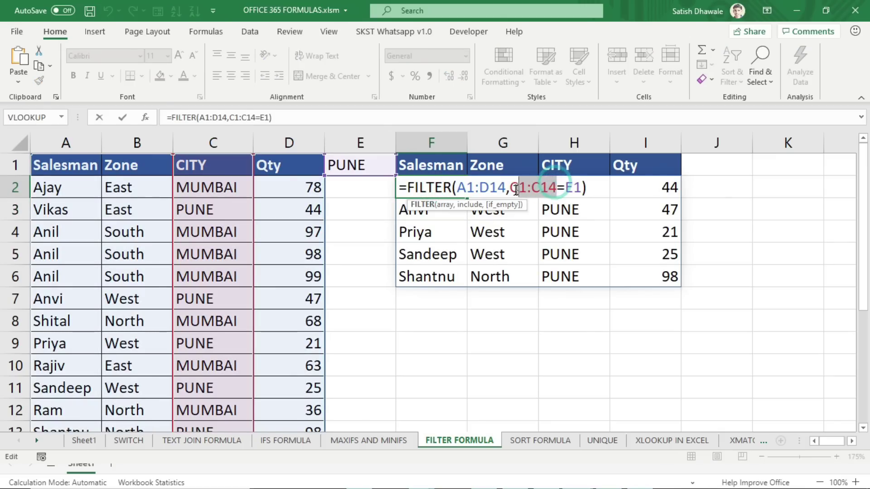
pyautogui.press('BackSpace')
pyautogui.press('BackSpace')
pyautogui.moveTo(289, 168); pyautogui.dragTo(295, 386)
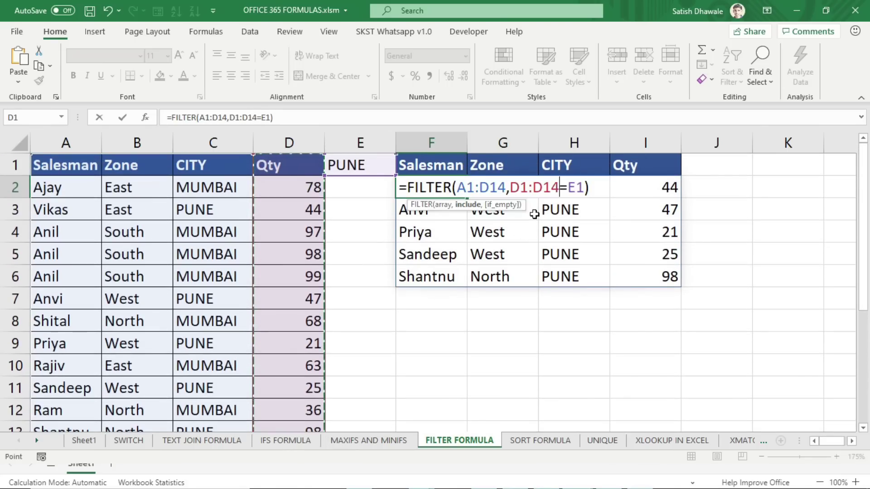
# - Change the FILTER condition in F2 to keep only rows where D1:D14 is greater than 60
pyautogui.press('Delete')
pyautogui.write('>')
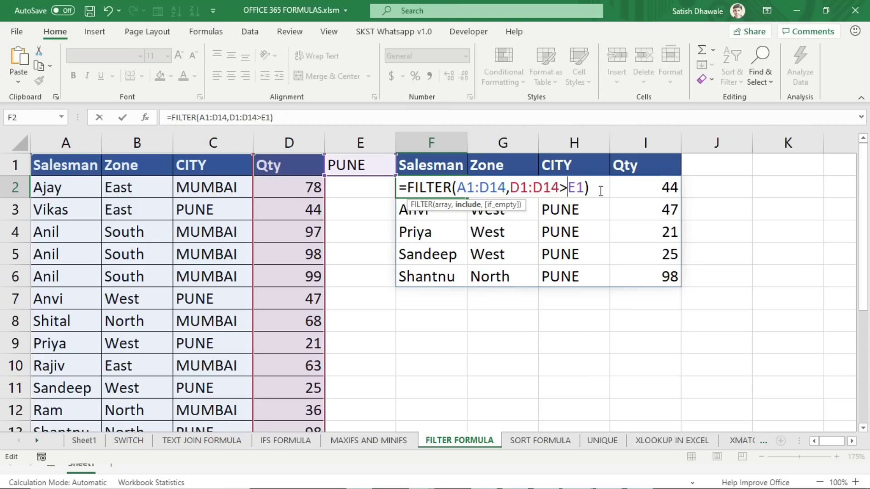
pyautogui.press('Delete')
pyautogui.press('Delete')
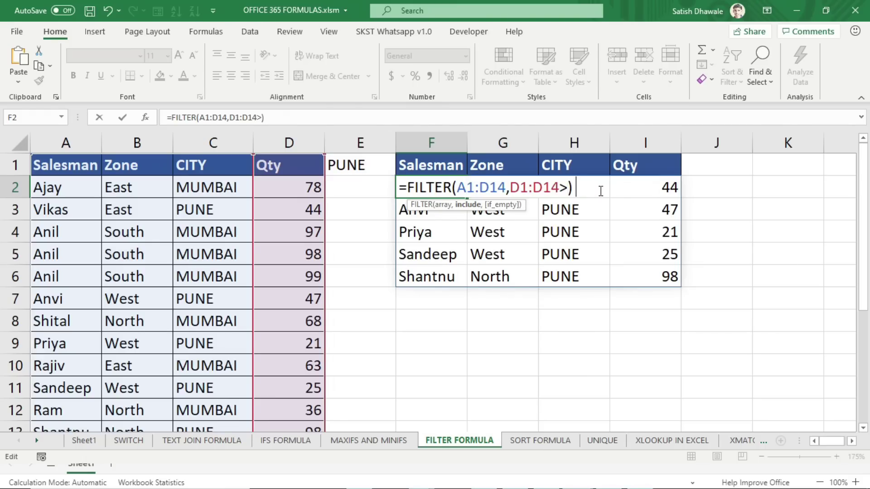
pyautogui.write('60')
pyautogui.press('Return')
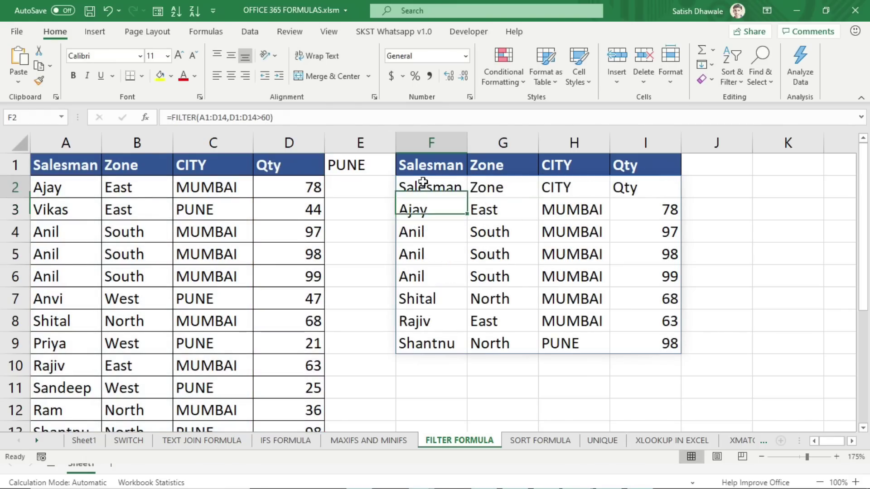
# - Compare the first row of the filtered results with the headers, and the CITY values with those in the source table
pyautogui.moveTo(422, 182); pyautogui.dragTo(635, 185)
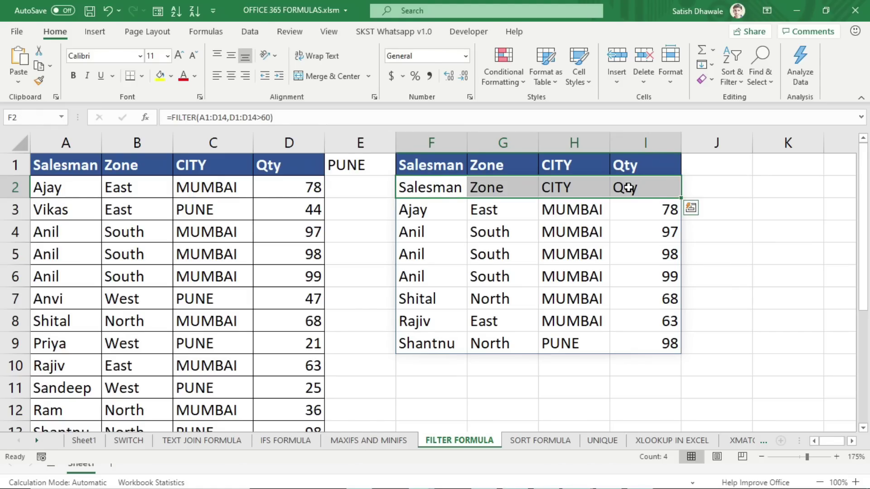
pyautogui.moveTo(442, 165); pyautogui.dragTo(621, 165)
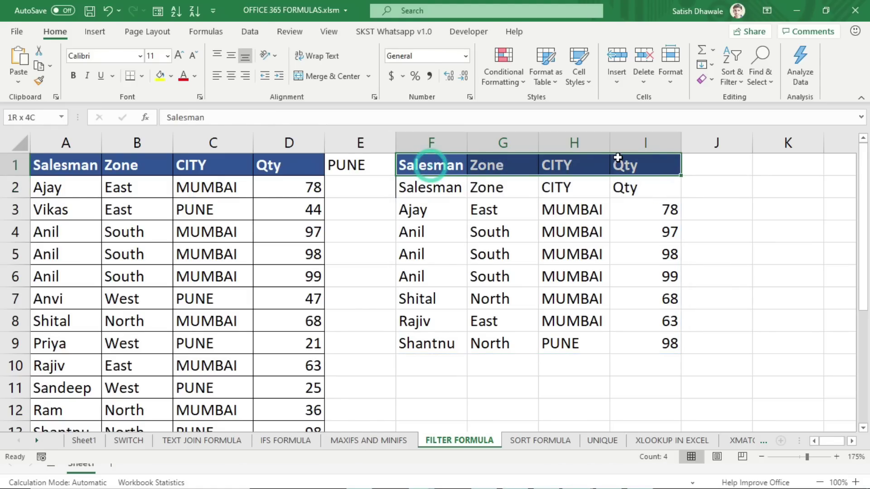
pyautogui.click(455, 185)
pyautogui.hotkey('shift', 'Right')
pyautogui.hotkey('shift', 'Right')
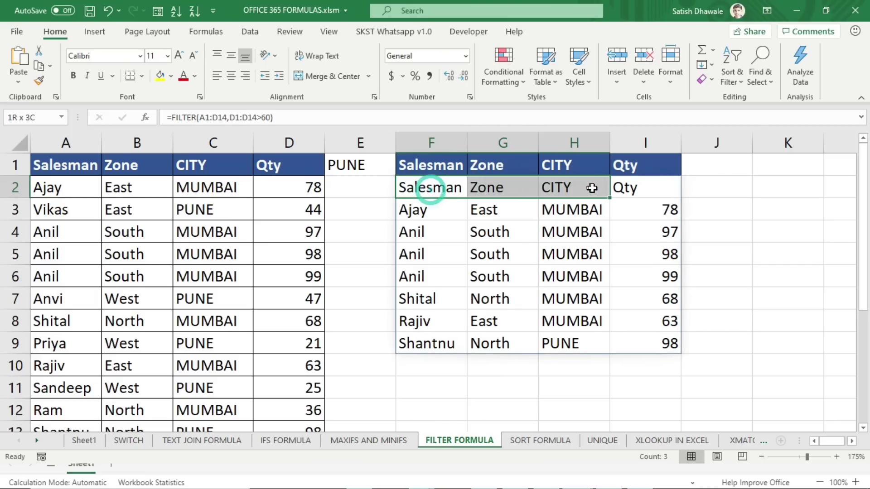
pyautogui.click(455, 187)
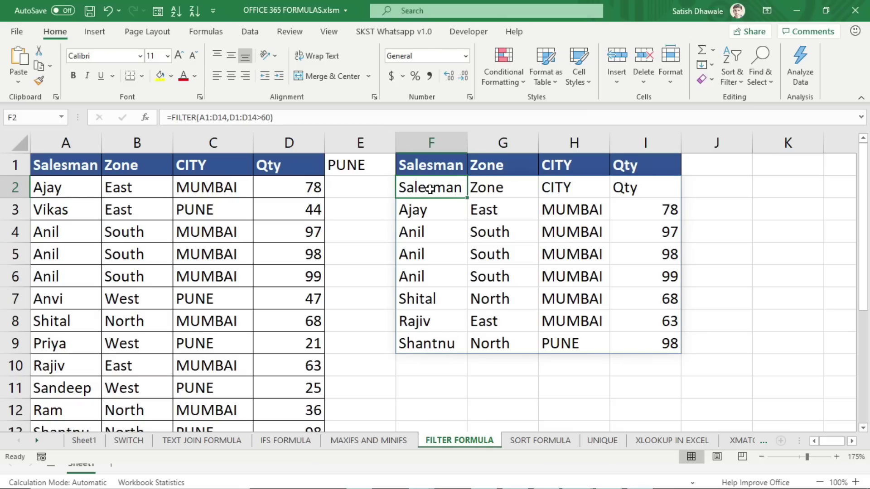
pyautogui.moveTo(219, 182); pyautogui.dragTo(220, 322)
pyautogui.moveTo(203, 191); pyautogui.dragTo(212, 323)
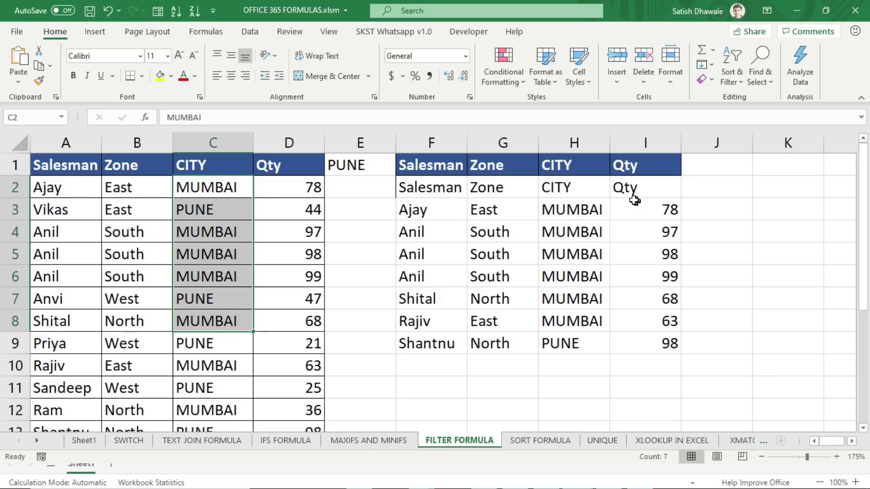
pyautogui.moveTo(573, 209); pyautogui.dragTo(581, 299)
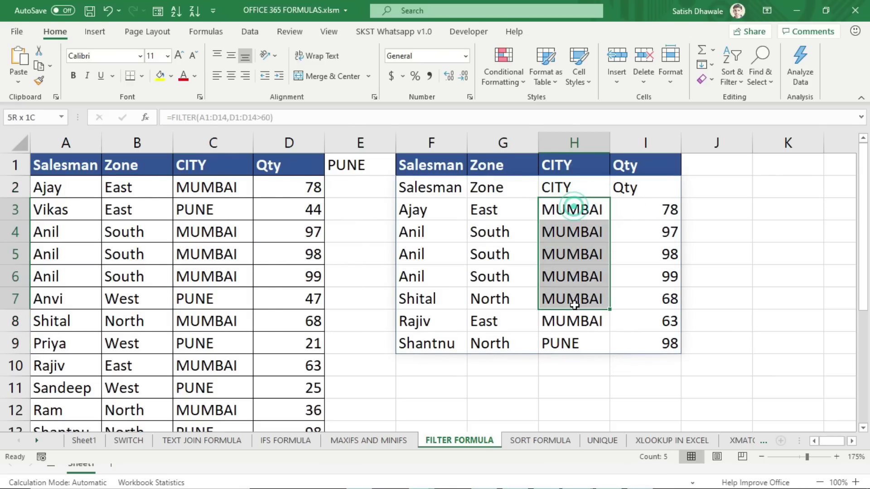
pyautogui.click(641, 189)
# - Replace the quantity header in D1 with 45 to test it against the filter condition
pyautogui.click(278, 169)
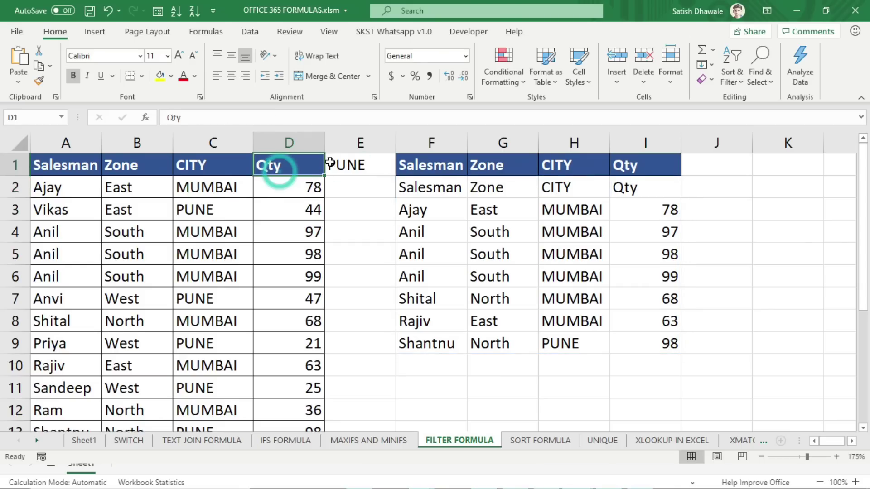
pyautogui.write('45')
pyautogui.press('Return')
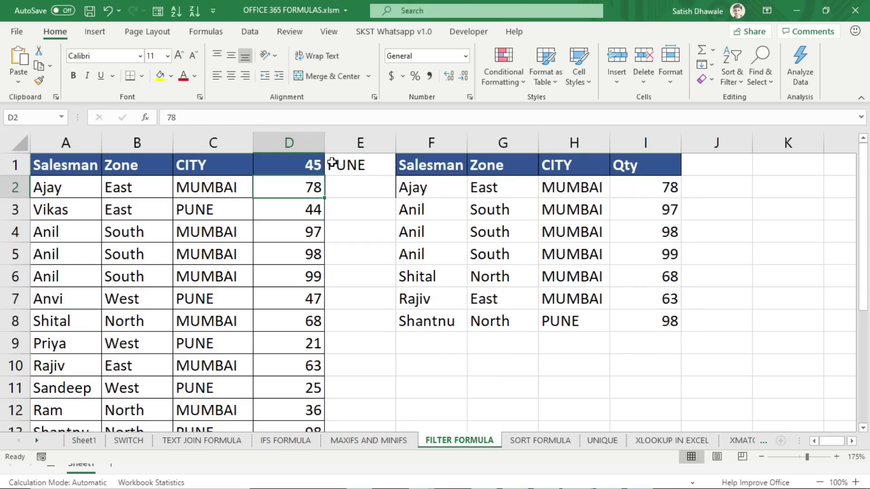
pyautogui.click(294, 167)
pyautogui.moveTo(290, 164); pyautogui.dragTo(298, 367)
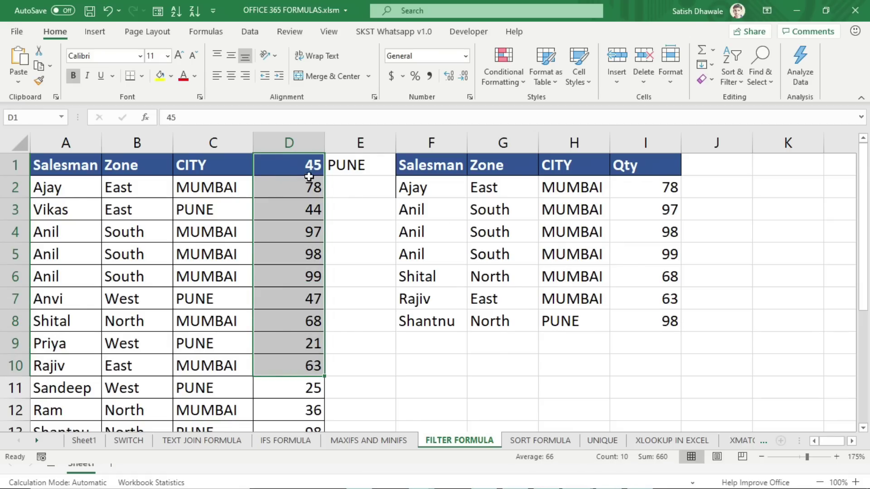
# - Set D1 to 98 and check the first row of the filtered results
pyautogui.click(300, 164)
pyautogui.write('98')
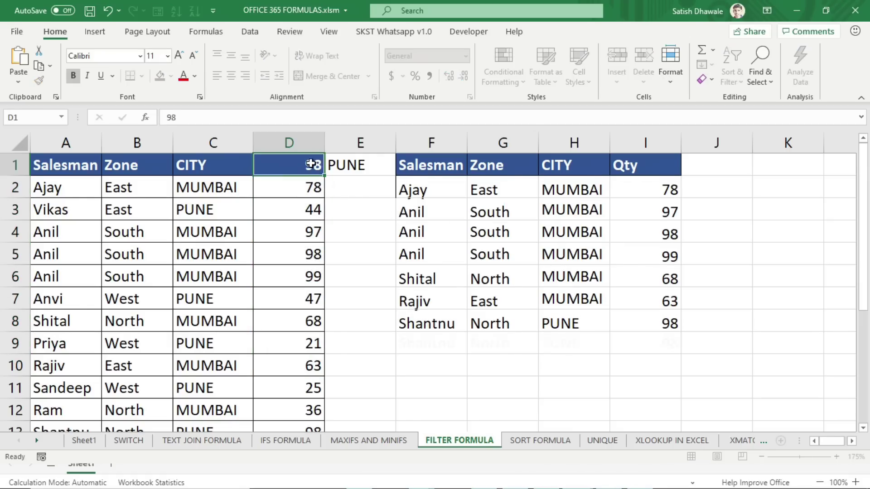
pyautogui.press('Return')
pyautogui.moveTo(651, 189); pyautogui.dragTo(433, 189)
# - Restore the quantity column's header in D1 as QTY
pyautogui.click(295, 164)
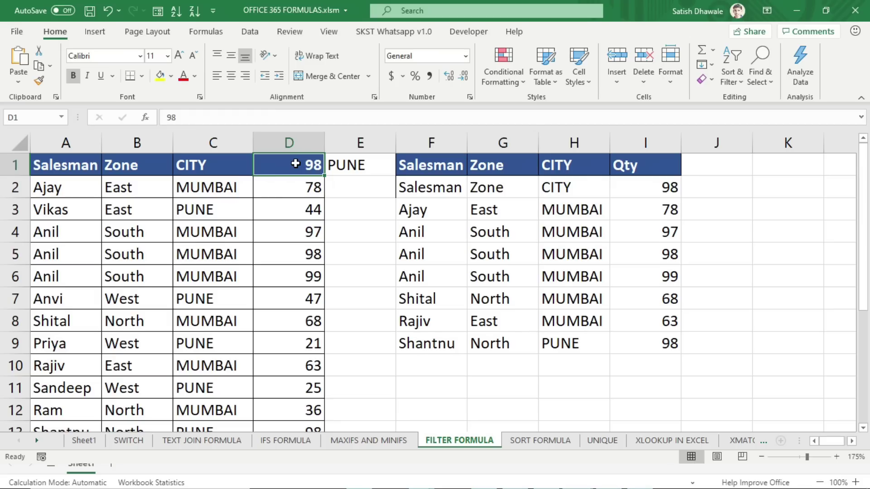
pyautogui.write('QTY')
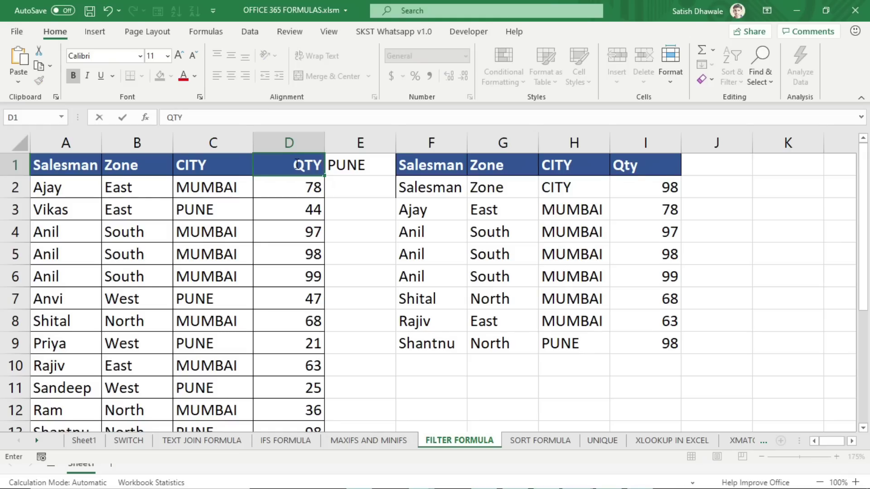
pyautogui.press('Return')
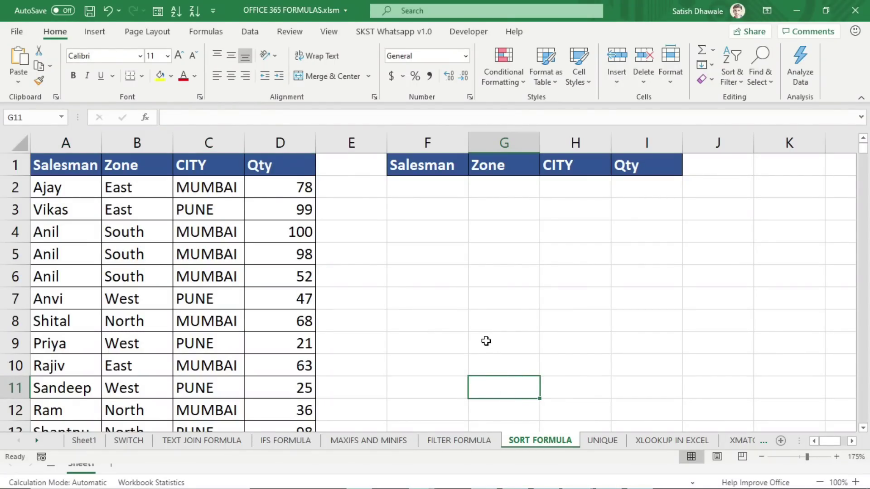
# - On the SORT FORMULA sheet, start a SORT formula in F2 with A2:D17 as its array
pyautogui.click(421, 190)
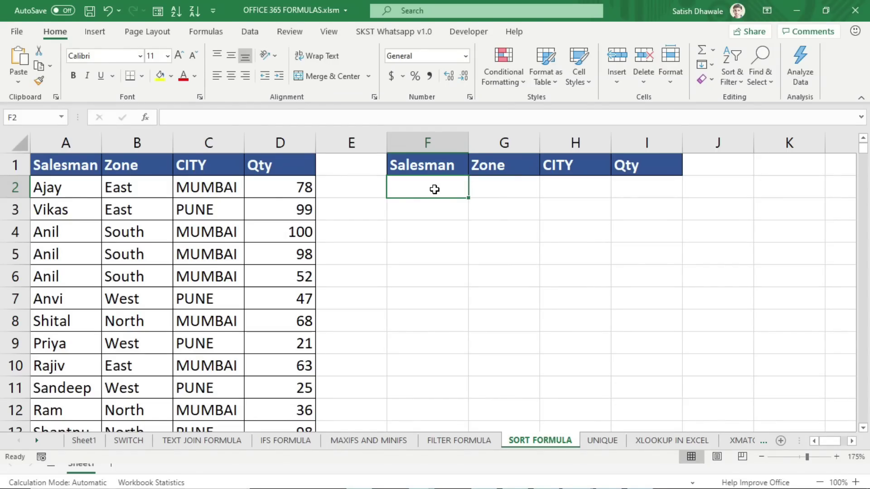
pyautogui.write('=')
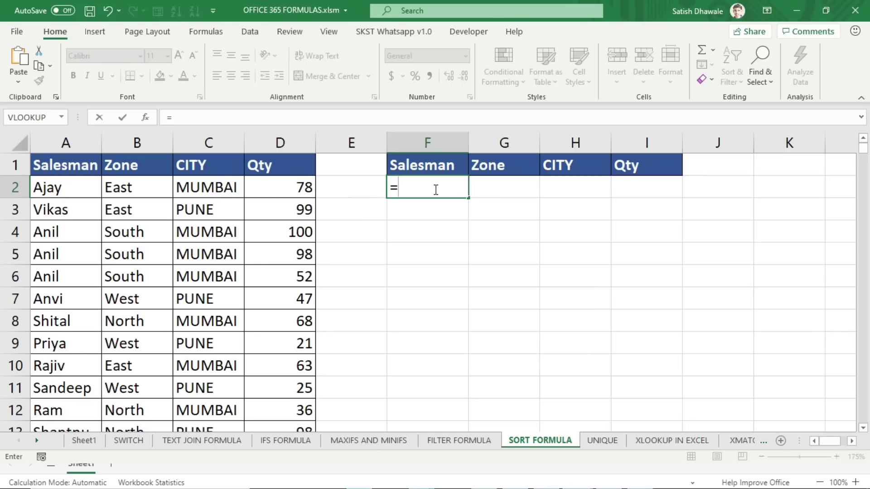
pyautogui.write('SORT')
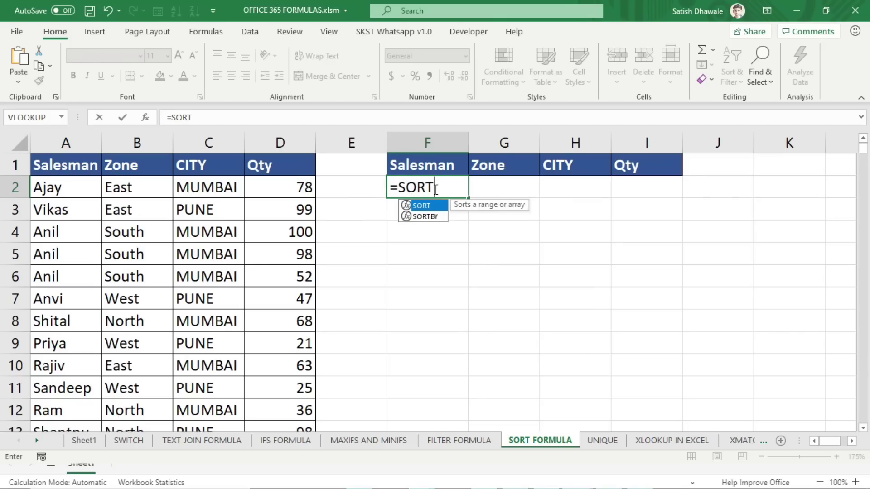
pyautogui.write('(')
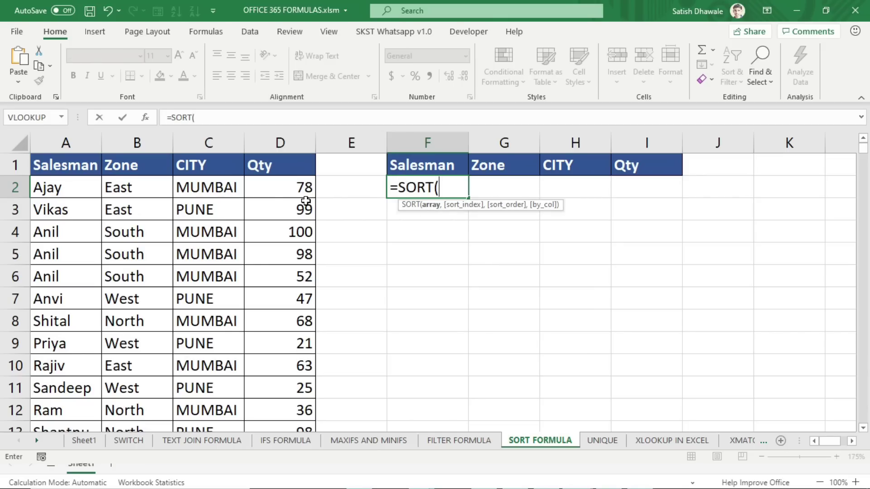
pyautogui.click(77, 187)
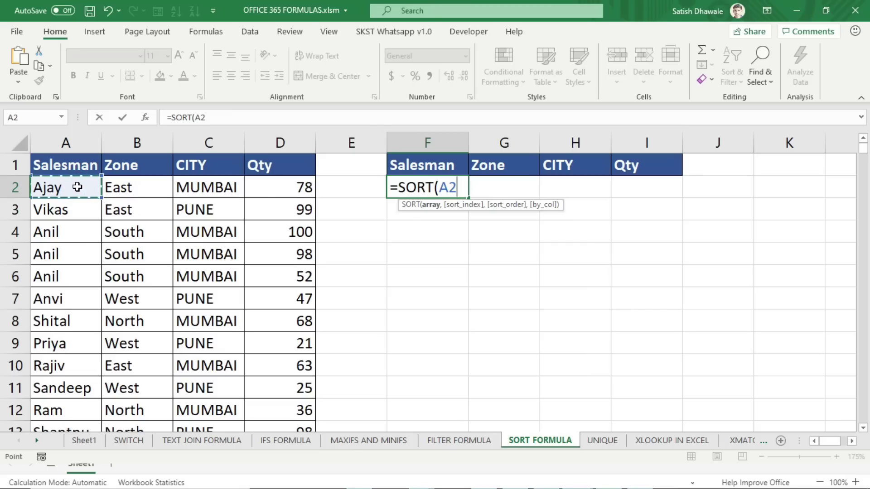
pyautogui.hotkey('ctrl', 'shift', 'Right')
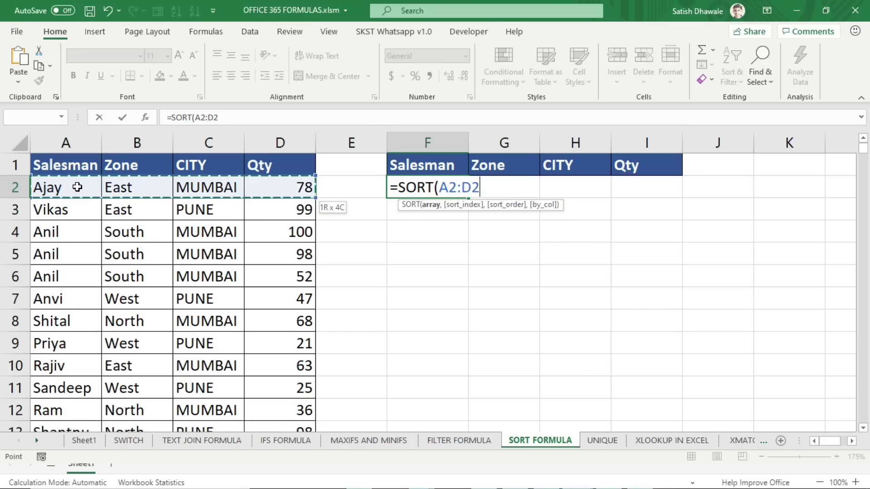
pyautogui.hotkey('ctrl', 'shift', 'Down')
pyautogui.scroll(2, 337, 262)
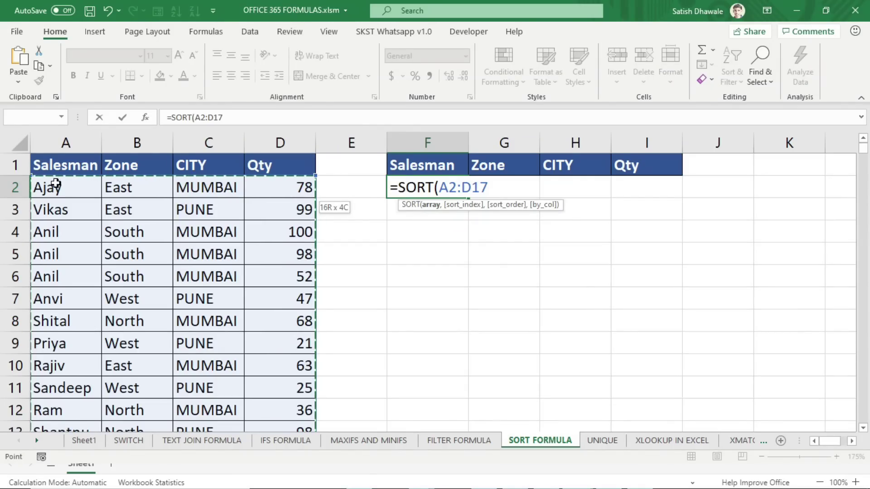
pyautogui.click(84, 183)
pyautogui.hotkey('shift', 'Right')
pyautogui.hotkey('shift', 'Right')
pyautogui.hotkey('shift', 'Right')
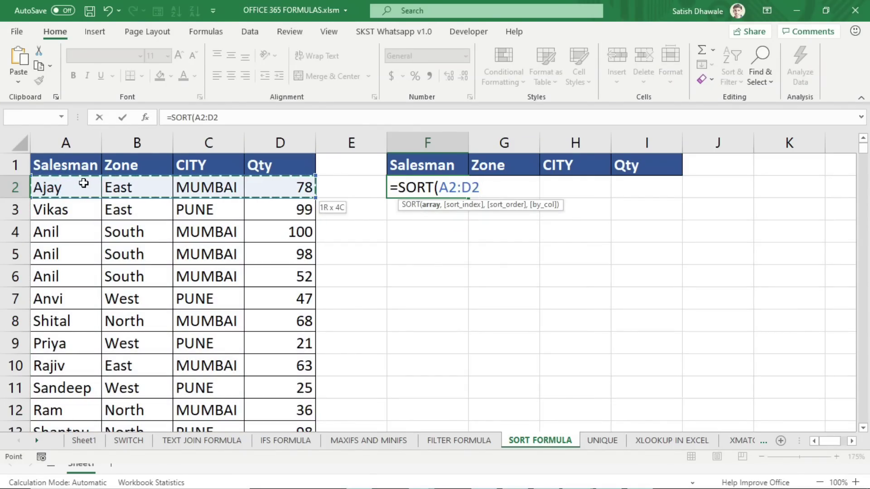
pyautogui.hotkey('ctrl', 'shift', 'Down')
pyautogui.scroll(2, 254, 185)
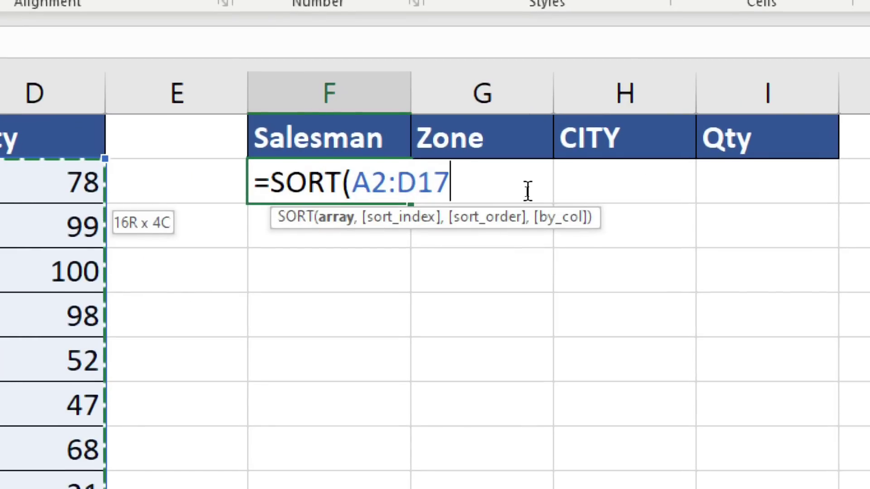
# - Add sort index 1 and ascending sort order 1 to the SORT formula in F2
pyautogui.write(',')
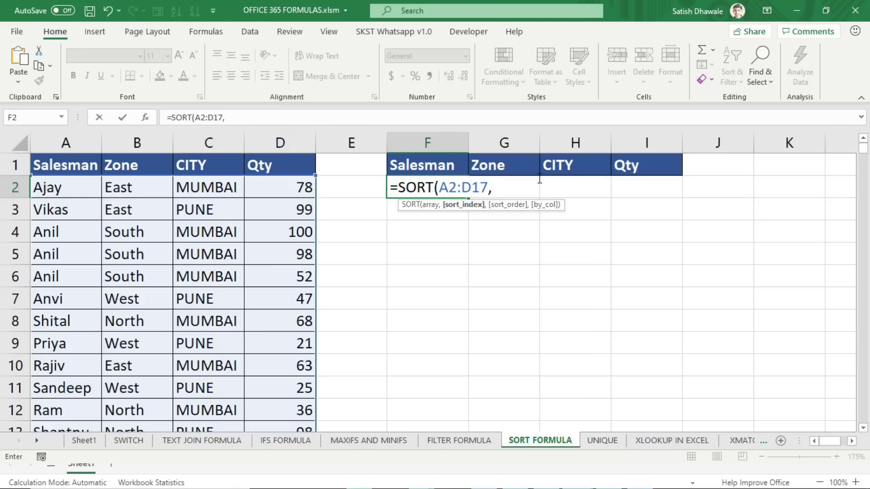
pyautogui.write('1,')
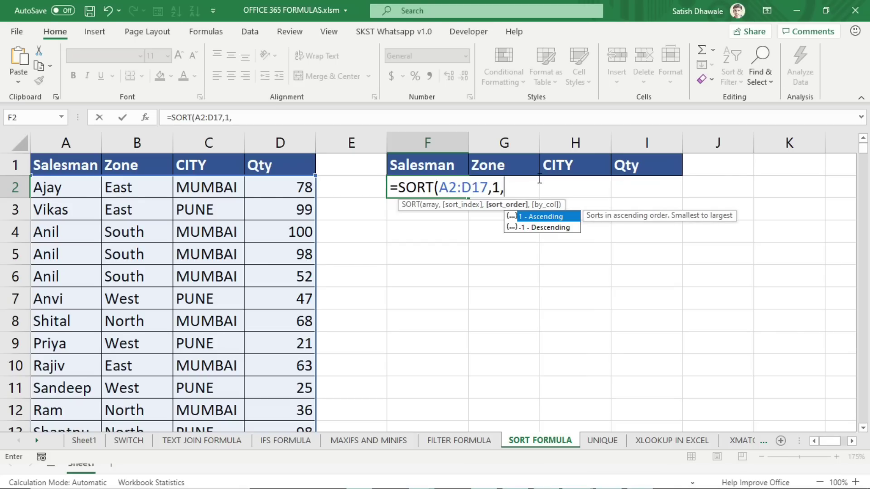
pyautogui.press('super+plus')
pyautogui.press('super+plus')
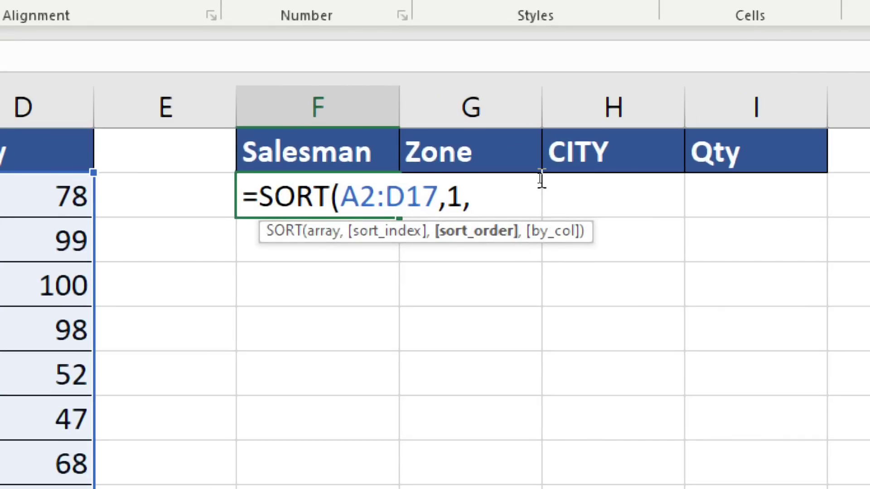
pyautogui.press('BackSpace')
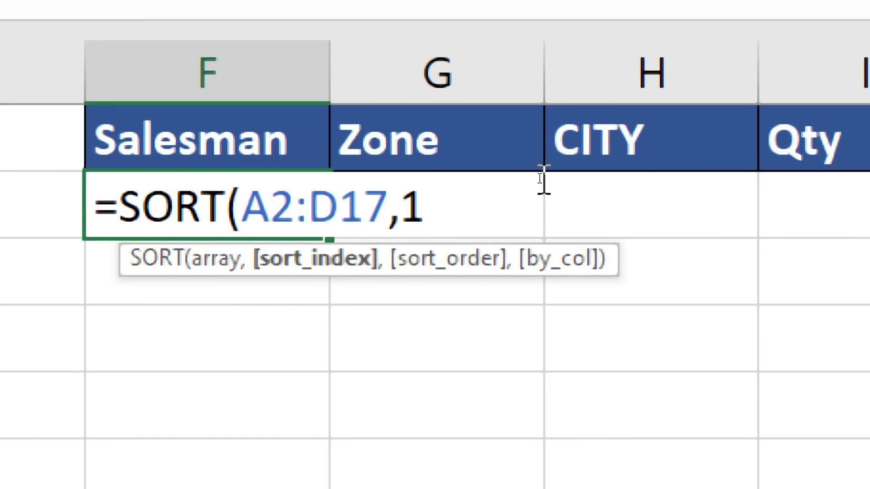
pyautogui.write(',')
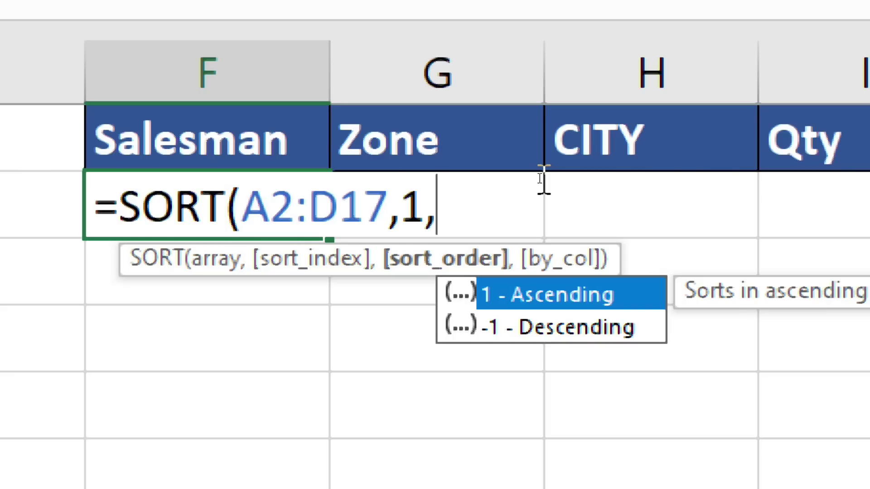
pyautogui.press('Escape')
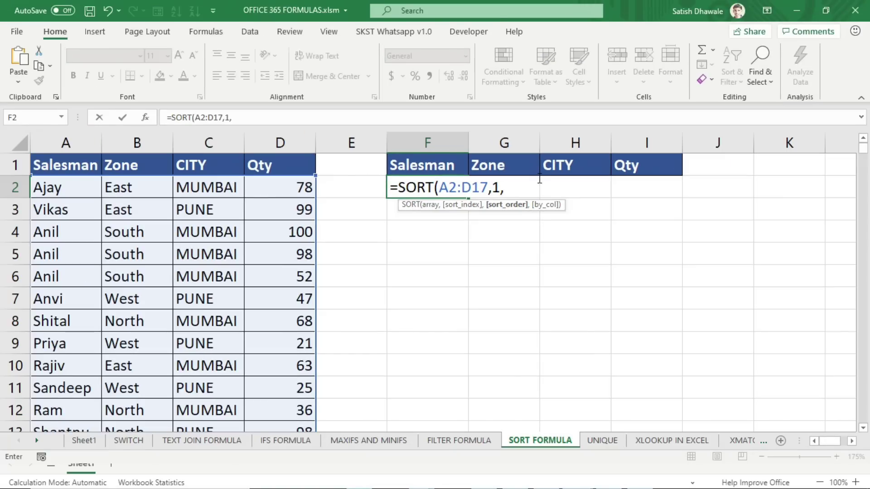
pyautogui.write('1,')
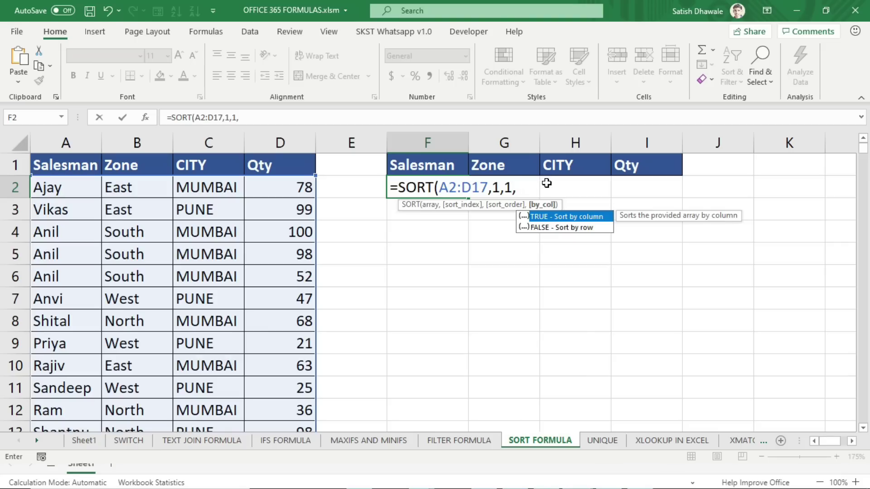
# - Leave out the by_col argument, complete F2 as =SORT(A2:D17,1,1) and check the sorted Salesman column
pyautogui.press('Escape')
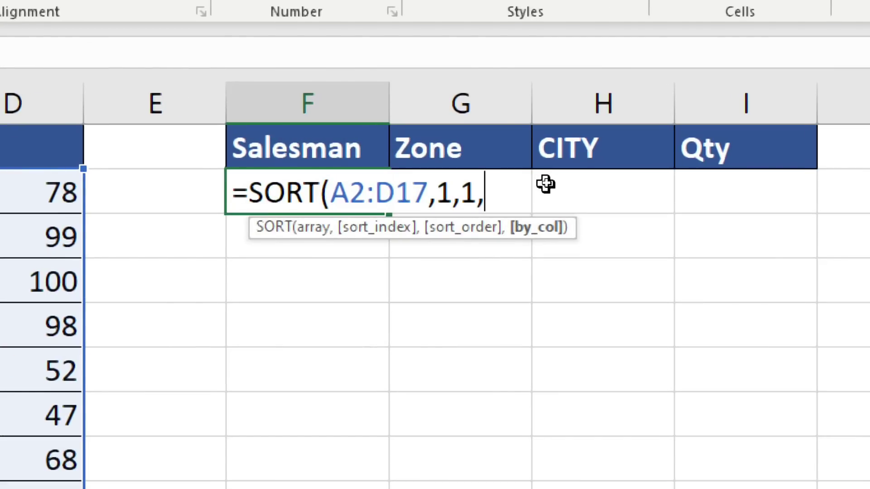
pyautogui.press('BackSpace')
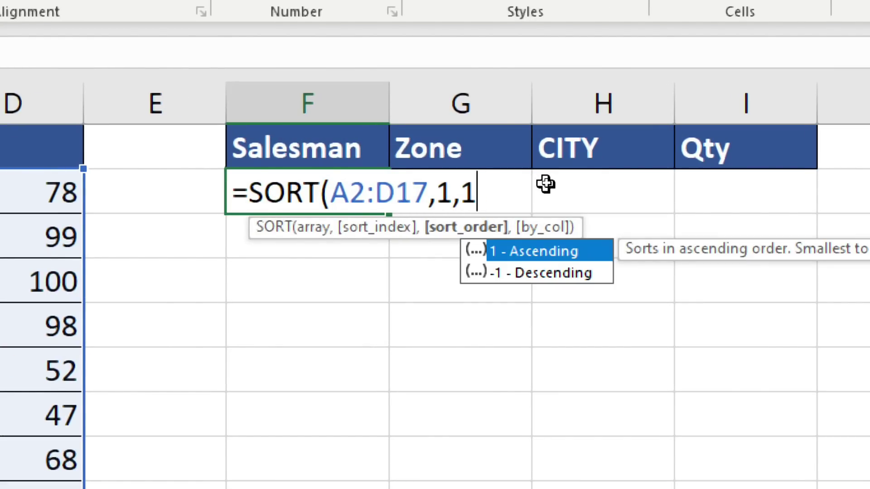
pyautogui.write(',')
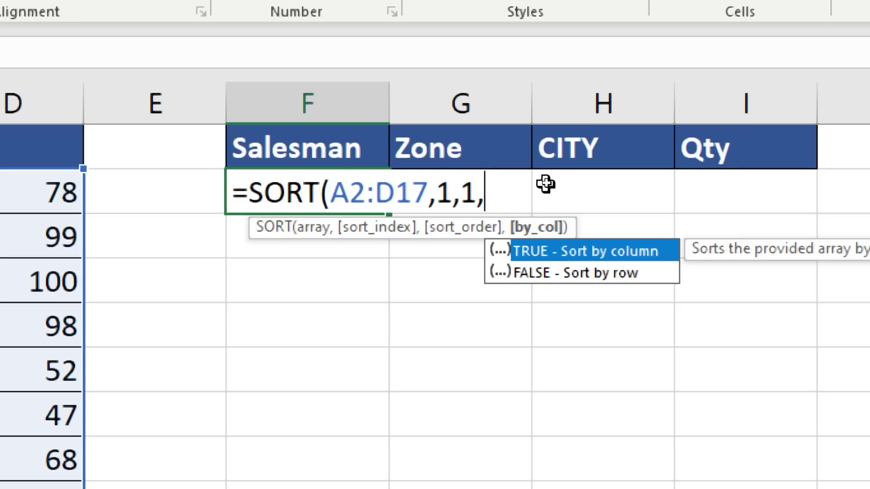
pyautogui.press('BackSpace')
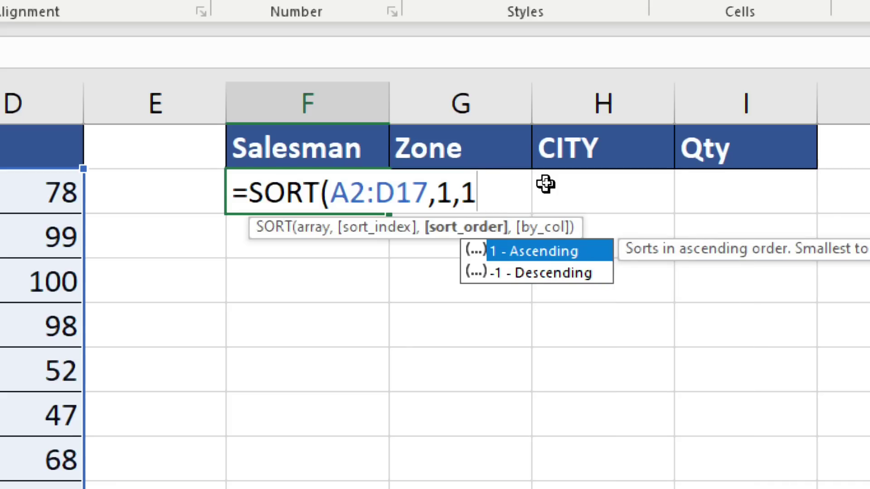
pyautogui.press('Escape')
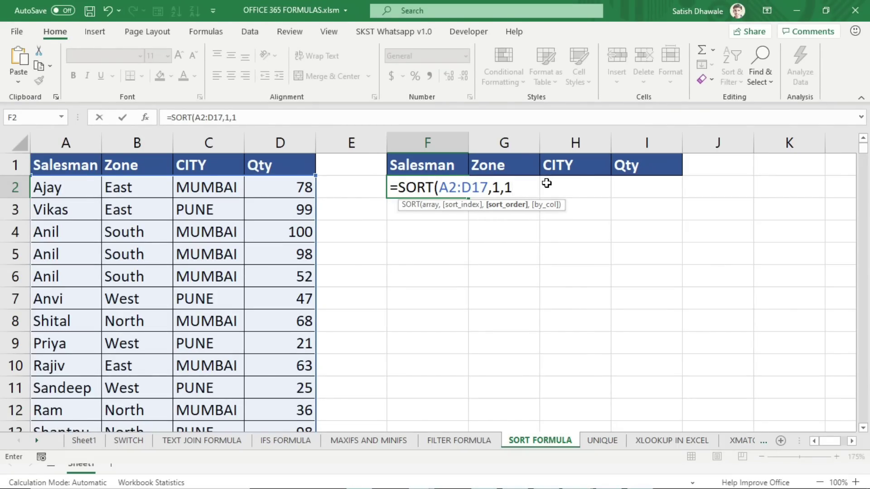
pyautogui.write(')')
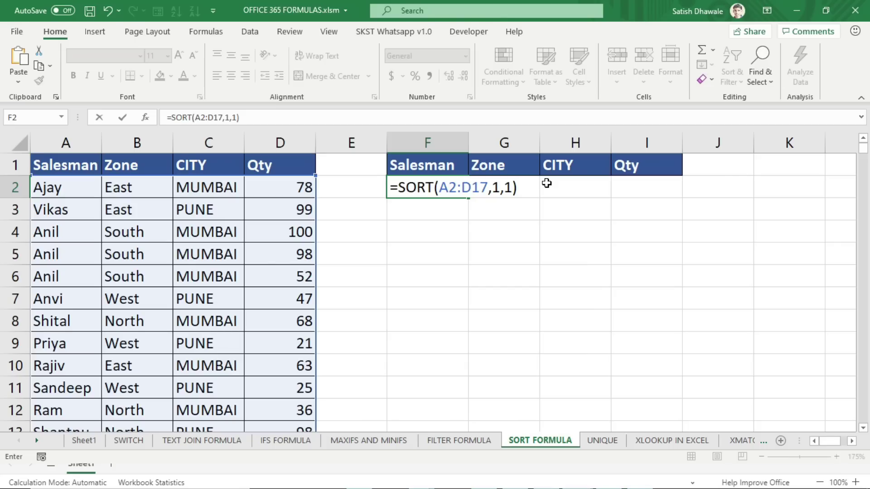
pyautogui.press('BackSpace')
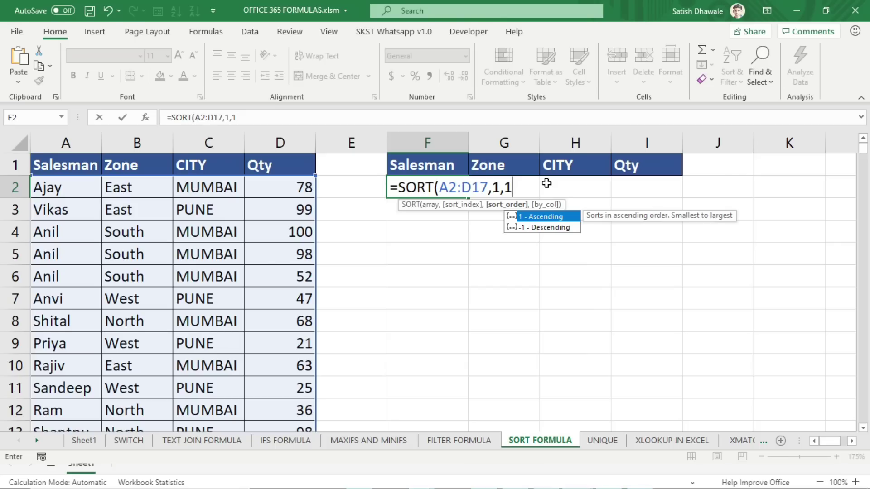
pyautogui.write(',')
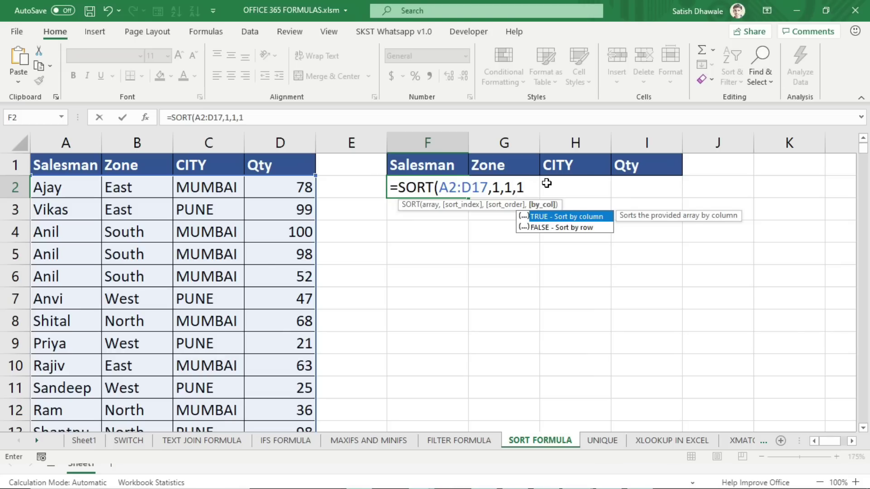
pyautogui.press('BackSpace')
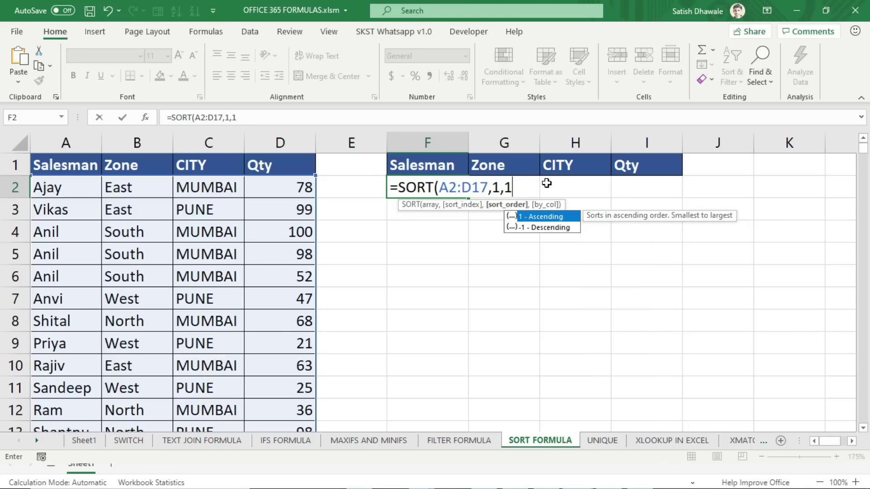
pyautogui.write(')')
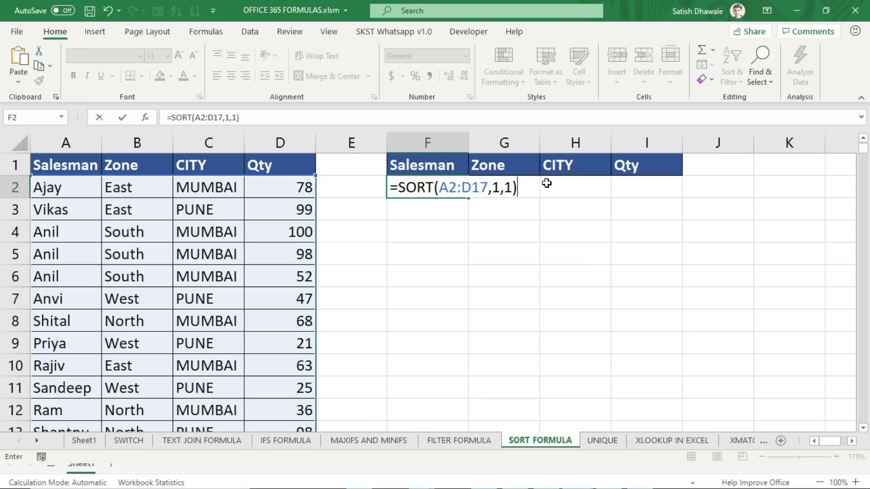
pyautogui.press('Return')
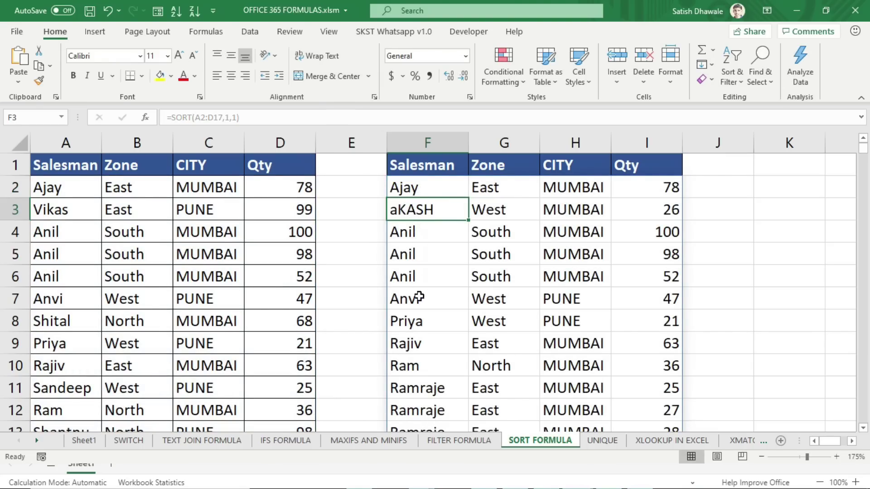
pyautogui.moveTo(404, 198); pyautogui.dragTo(407, 335)
# - Change the sort order in F2's SORT formula to -1 for descending and check the Salesman column
pyautogui.doubleClick(444, 187)
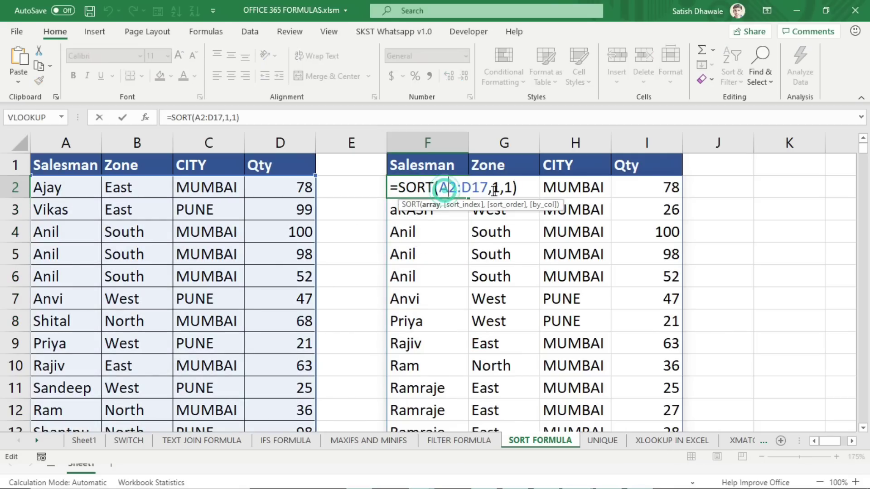
pyautogui.doubleClick(494, 187)
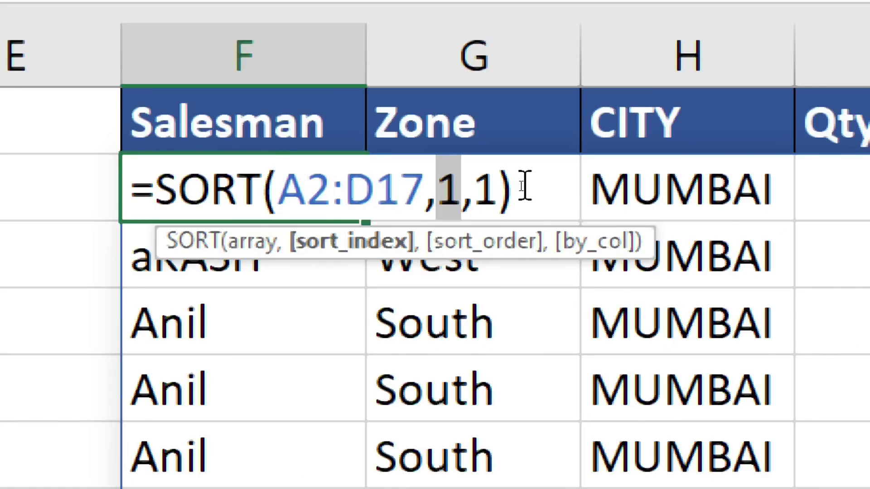
pyautogui.press('Right')
pyautogui.press('Right')
pyautogui.write('-')
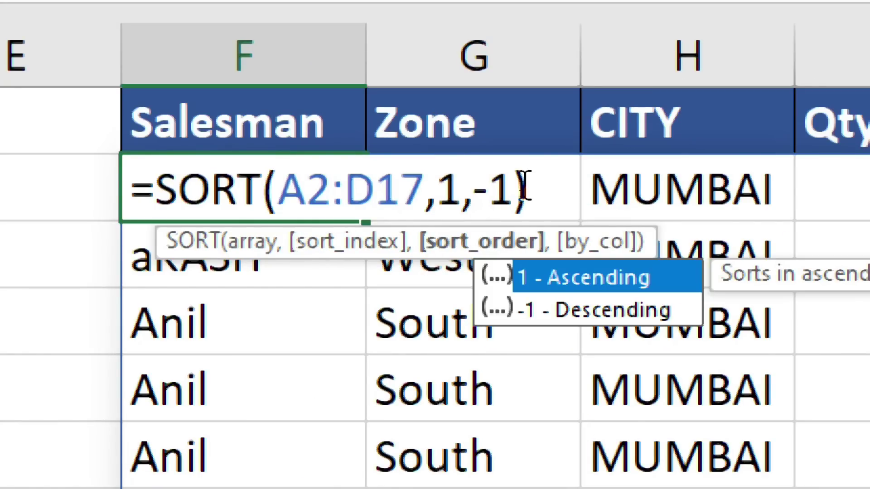
pyautogui.press('Escape')
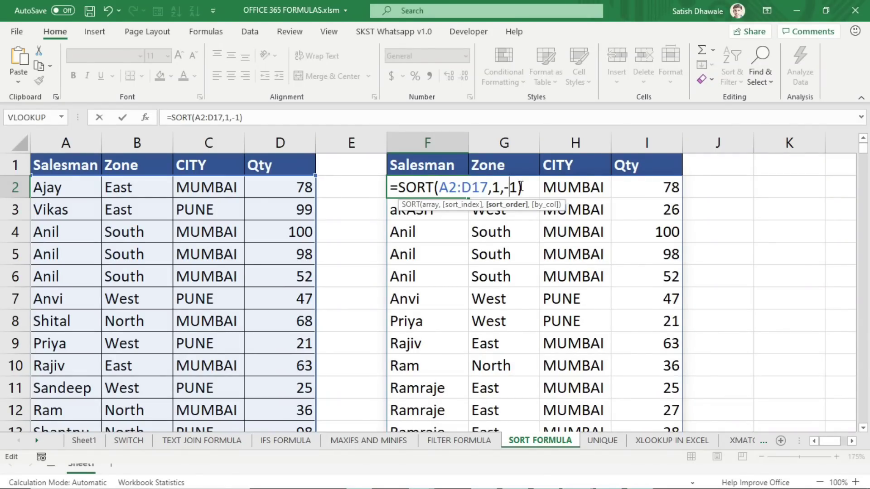
pyautogui.press('Return')
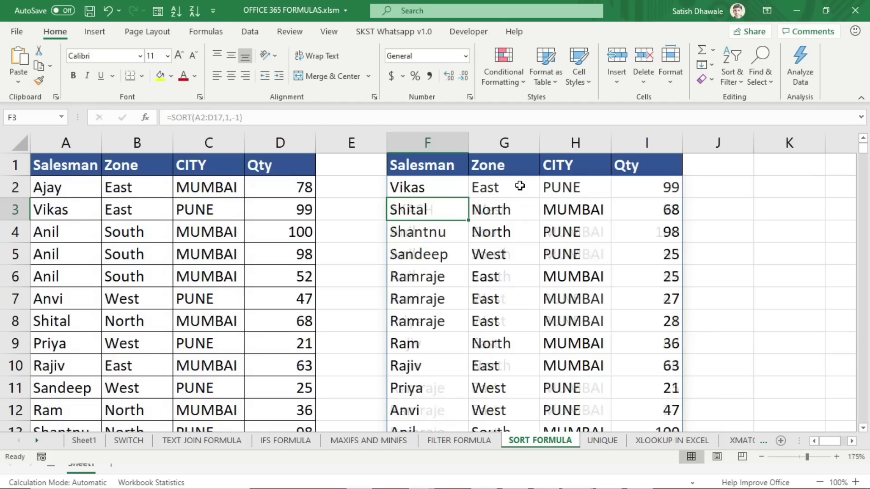
pyautogui.moveTo(449, 193); pyautogui.dragTo(438, 410)
# - Set the sort index in F2's SORT formula to 4 so the table sorts by Qty
pyautogui.doubleClick(445, 190)
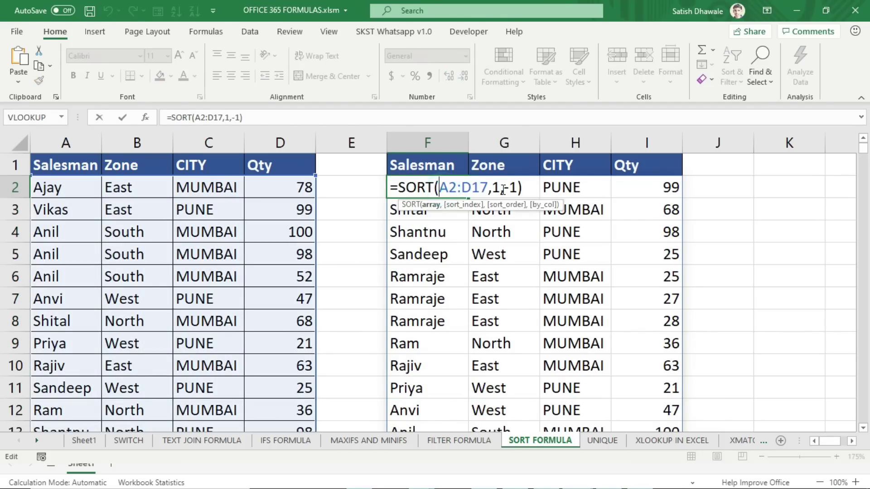
pyautogui.click(518, 186)
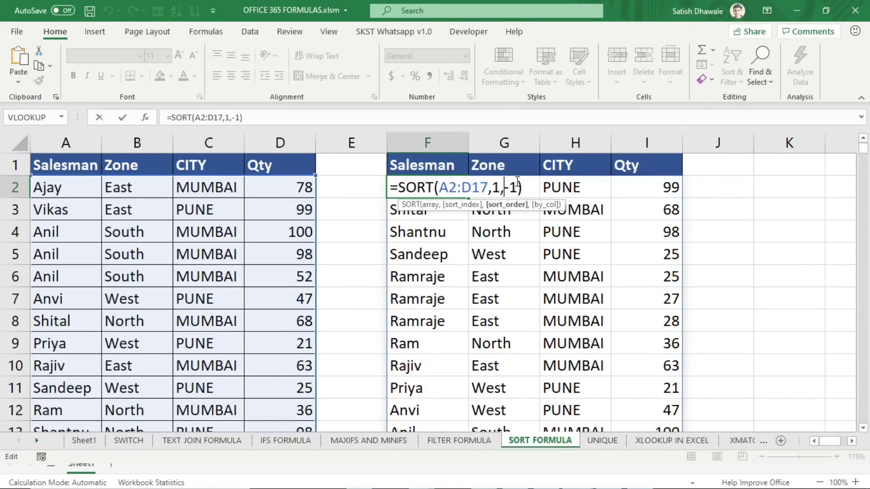
pyautogui.press('Left')
pyautogui.press('BackSpace')
pyautogui.write('4')
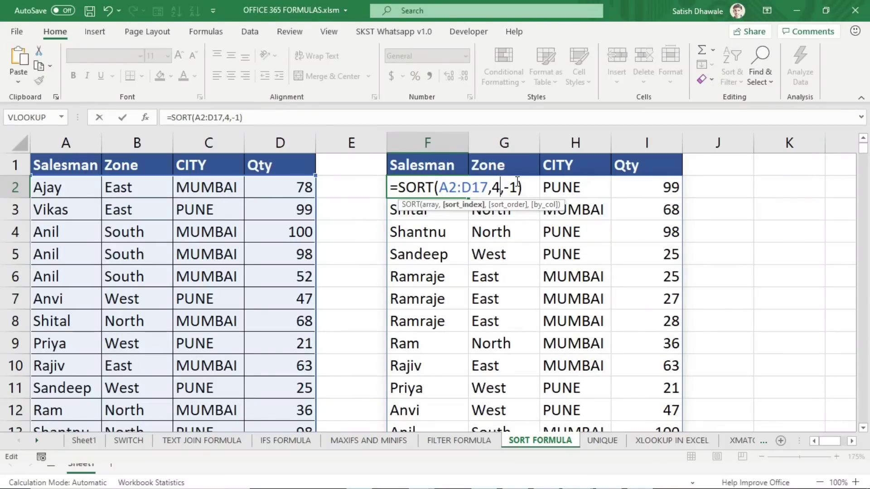
pyautogui.press('Return')
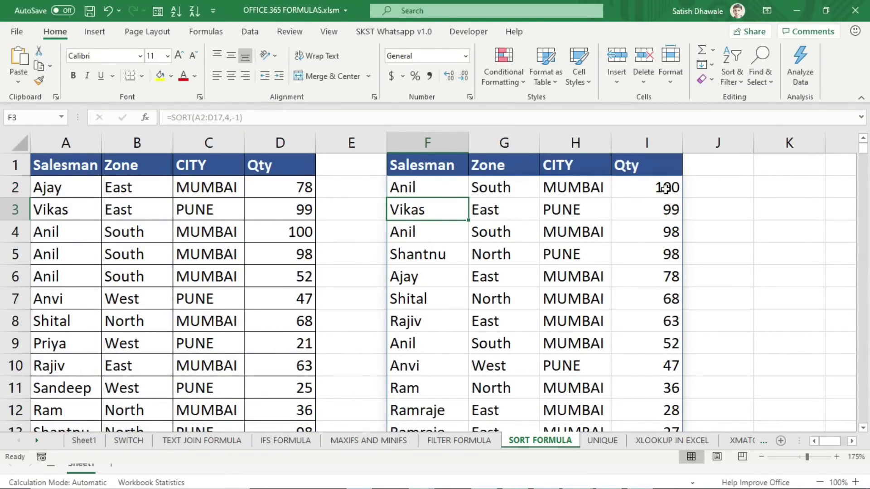
# - Compare the order of the Qty values in the sorted output with the original quantities in column D
pyautogui.moveTo(664, 187); pyautogui.dragTo(666, 346)
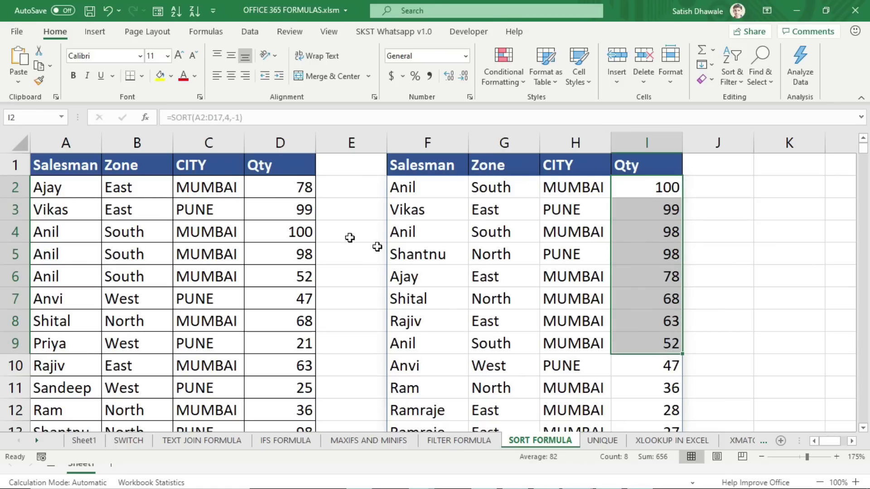
pyautogui.moveTo(287, 187); pyautogui.dragTo(304, 344)
pyautogui.moveTo(623, 186); pyautogui.dragTo(648, 299)
pyautogui.moveTo(668, 186); pyautogui.dragTo(671, 294)
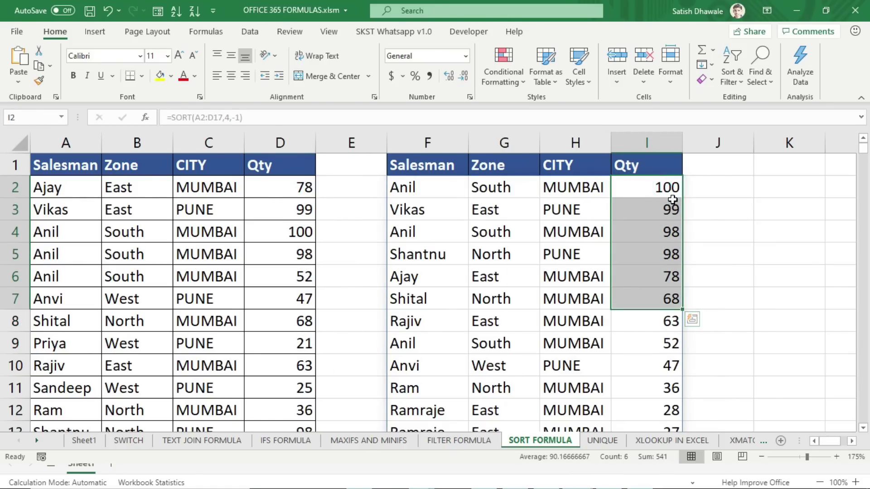
pyautogui.click(662, 184)
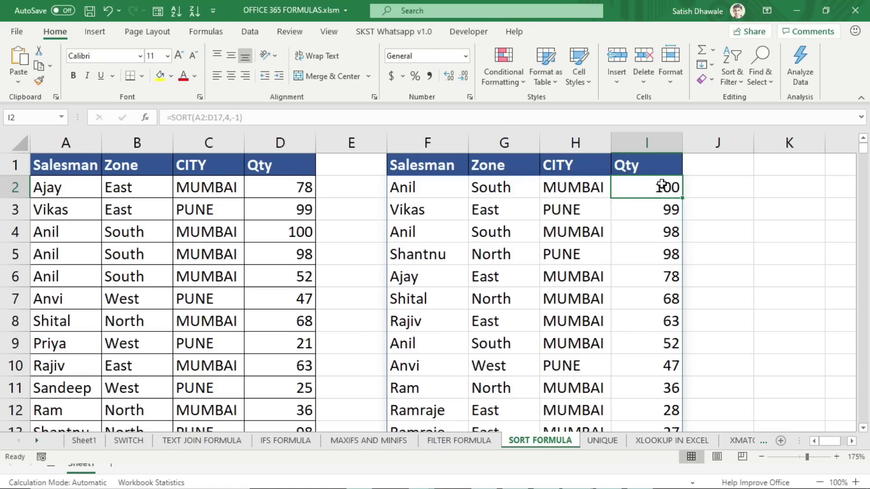
pyautogui.click(663, 209)
pyautogui.click(660, 233)
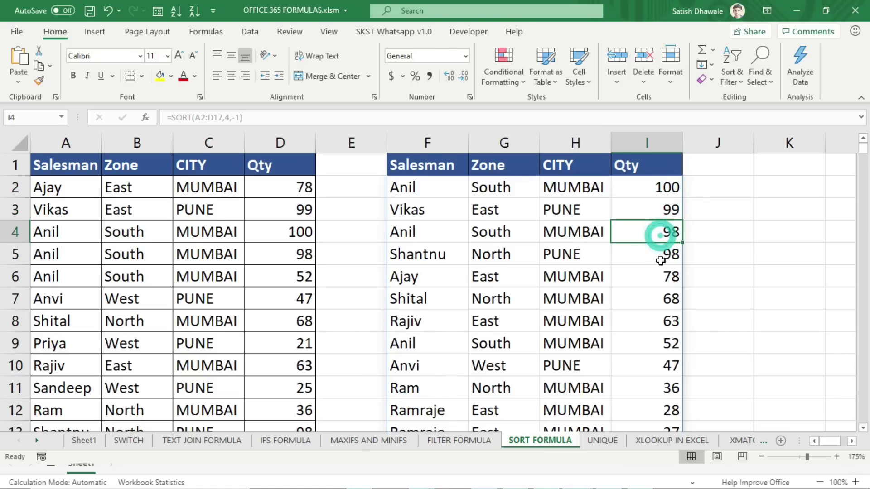
pyautogui.click(660, 254)
pyautogui.click(661, 277)
pyautogui.moveTo(652, 300); pyautogui.dragTo(661, 323)
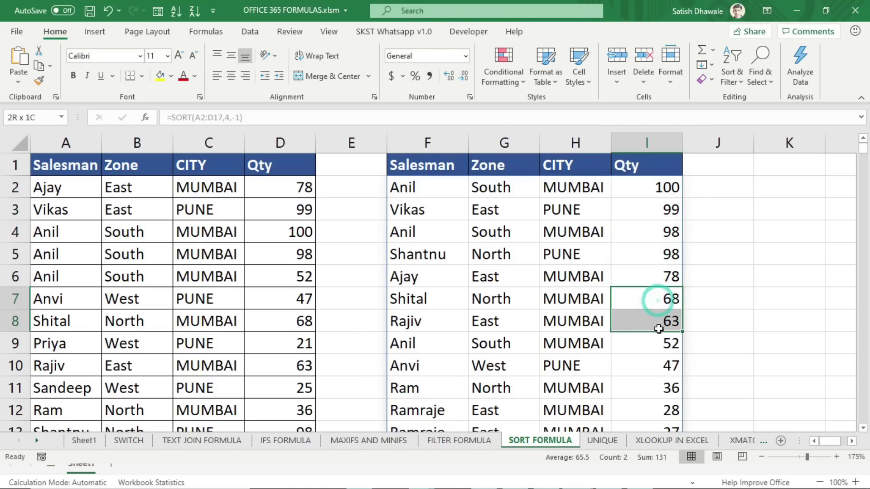
# - Add 0 as the by_col argument of F2's formula, making it =SORT(A2:D17,4,-1,0)
pyautogui.doubleClick(447, 188)
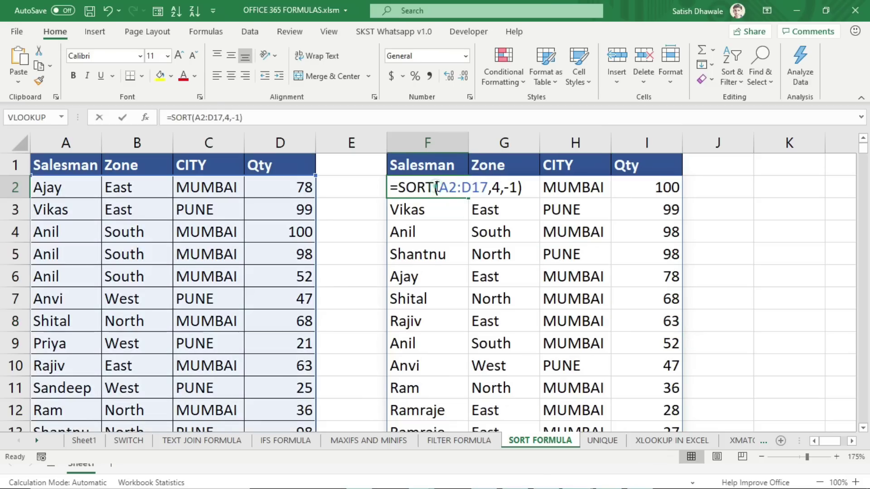
pyautogui.click(516, 188)
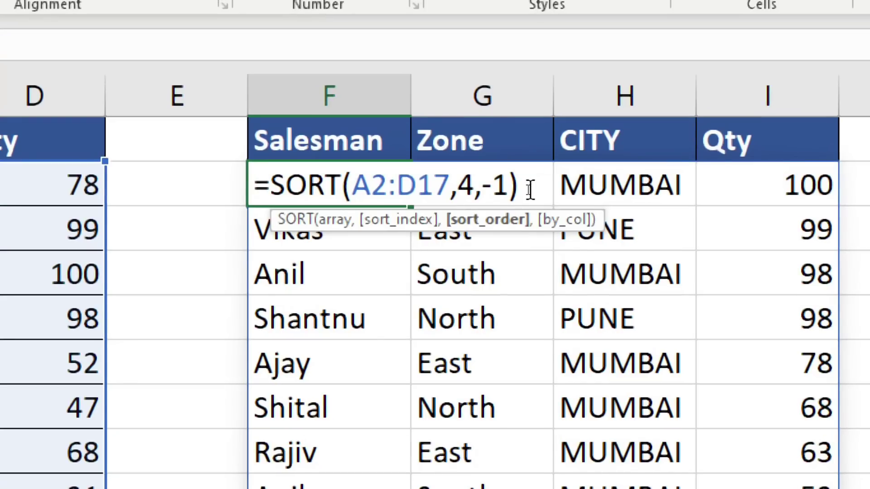
pyautogui.write(',0')
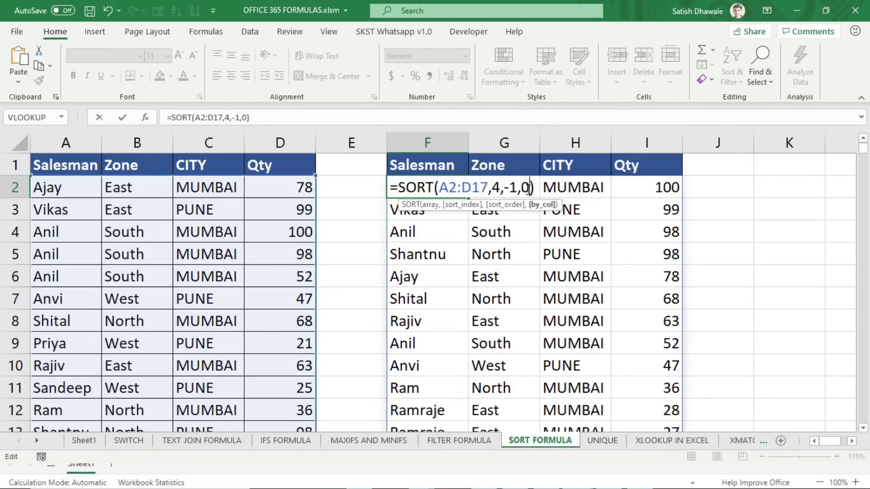
pyautogui.press('Return')
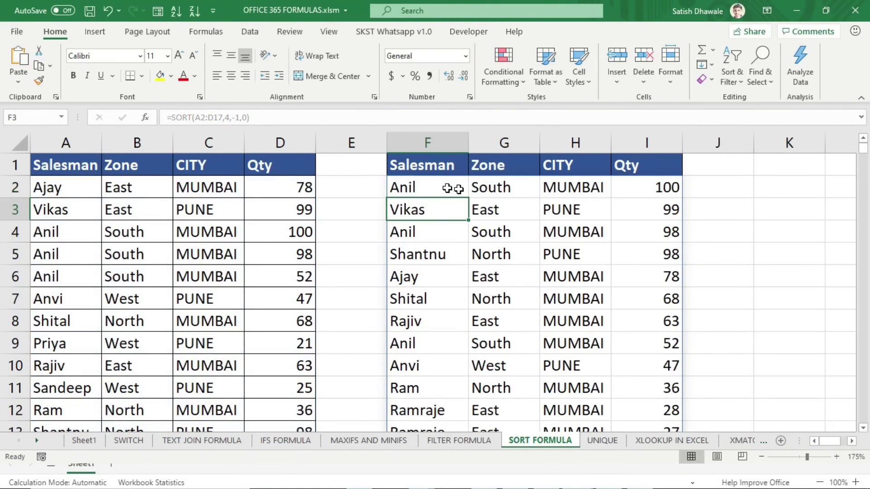
# - Change the by_col argument in F2's SORT formula to 1 so the data is sorted by column
pyautogui.doubleClick(451, 189)
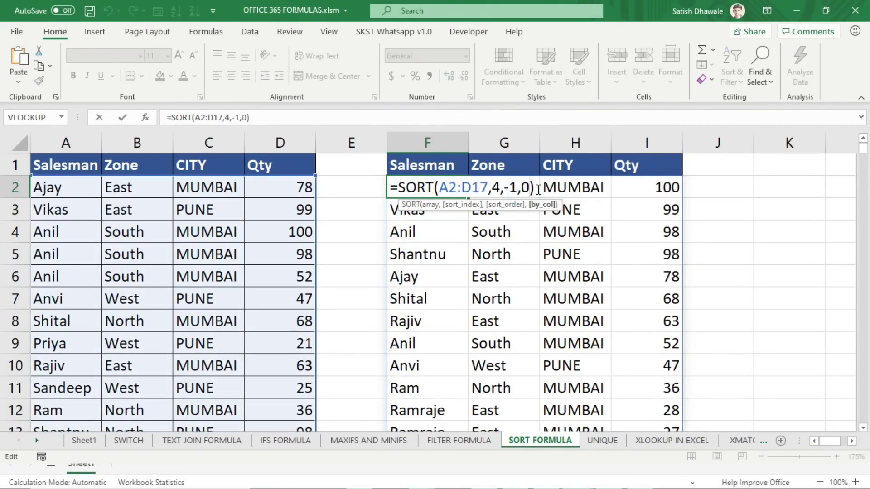
pyautogui.press('BackSpace')
pyautogui.write('1')
pyautogui.press('Return')
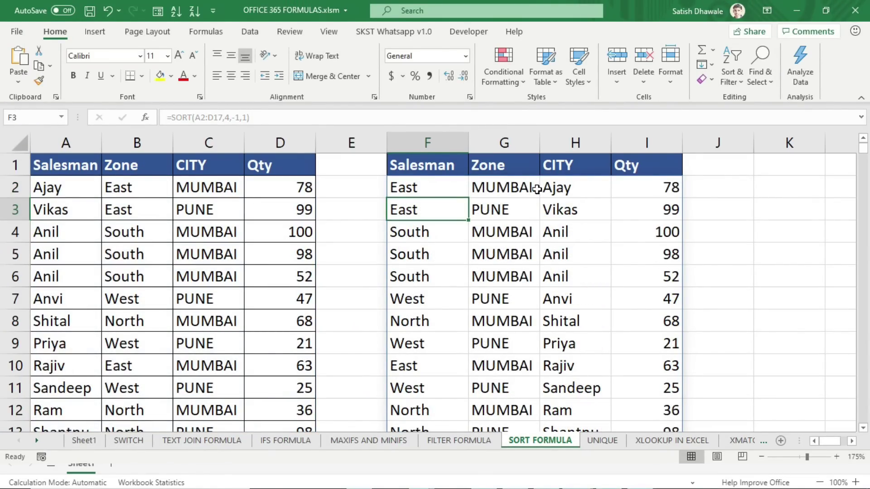
# - Examine rows 2 to 8 of each output column, F through I, to see how sorting by column rearranged the data
pyautogui.moveTo(432, 186); pyautogui.dragTo(430, 322)
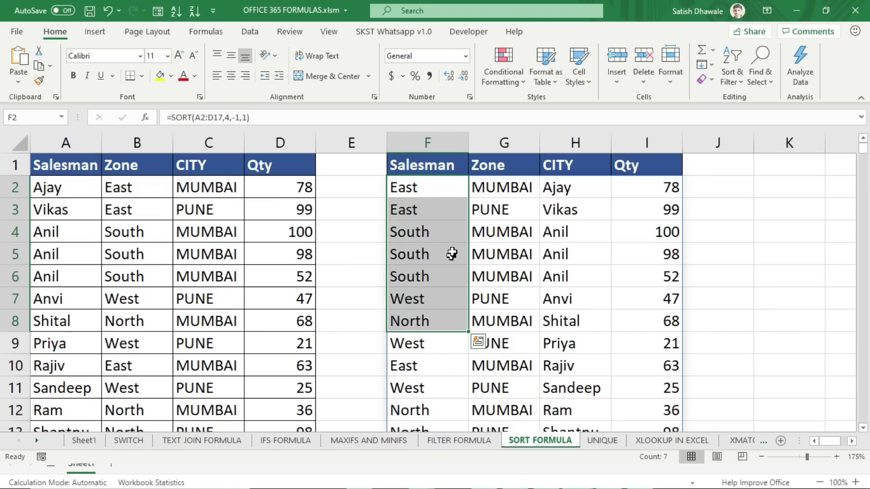
pyautogui.moveTo(493, 185); pyautogui.dragTo(521, 321)
pyautogui.moveTo(566, 187); pyautogui.dragTo(567, 326)
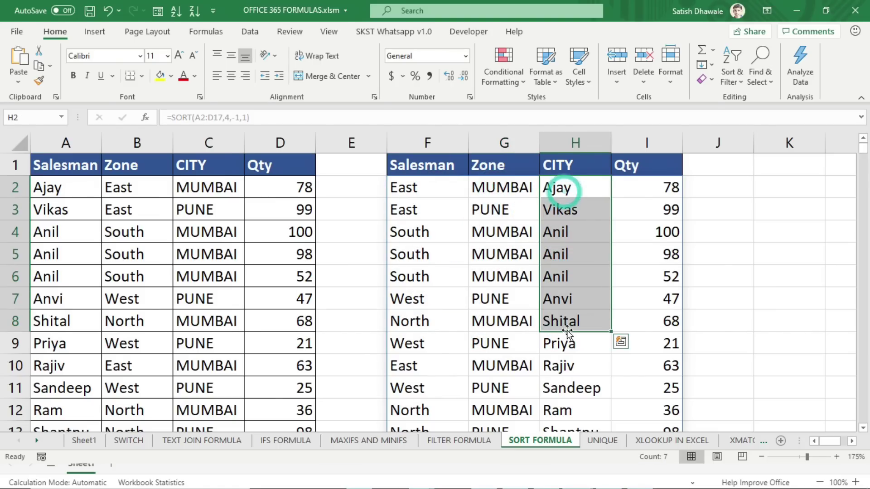
pyautogui.moveTo(648, 186); pyautogui.dragTo(646, 322)
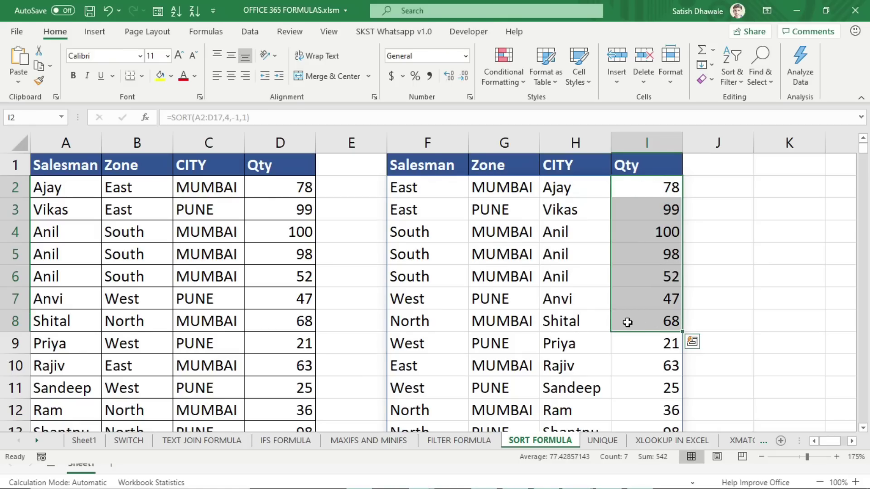
# - Review the by_col and sort index arguments of F2's SORT formula, leaving the formula as it is
pyautogui.doubleClick(442, 187)
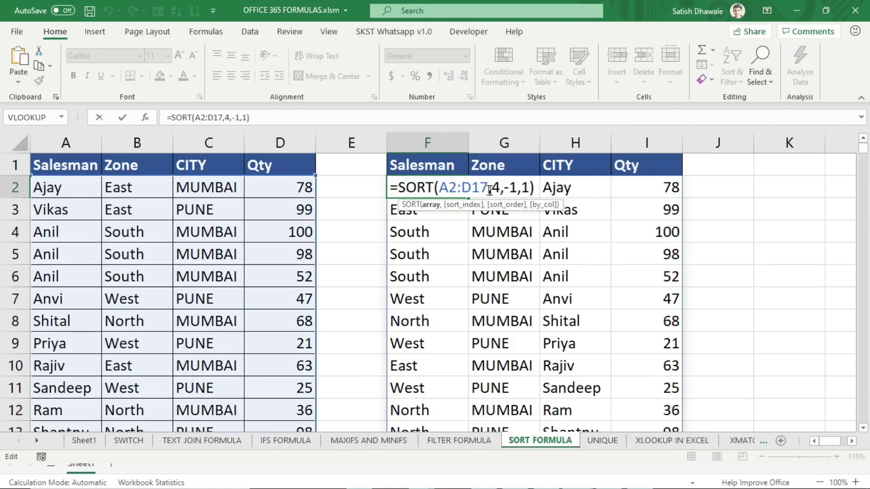
pyautogui.click(527, 187)
pyautogui.click(528, 186)
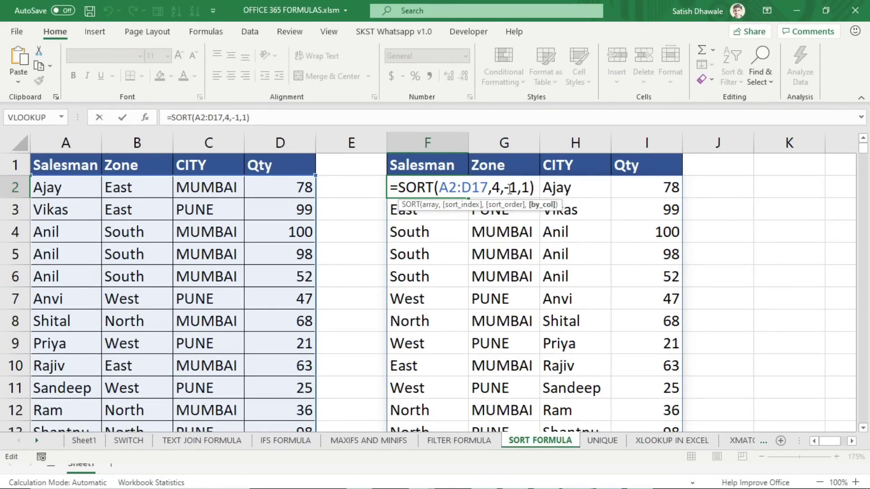
pyautogui.moveTo(488, 187); pyautogui.dragTo(498, 188)
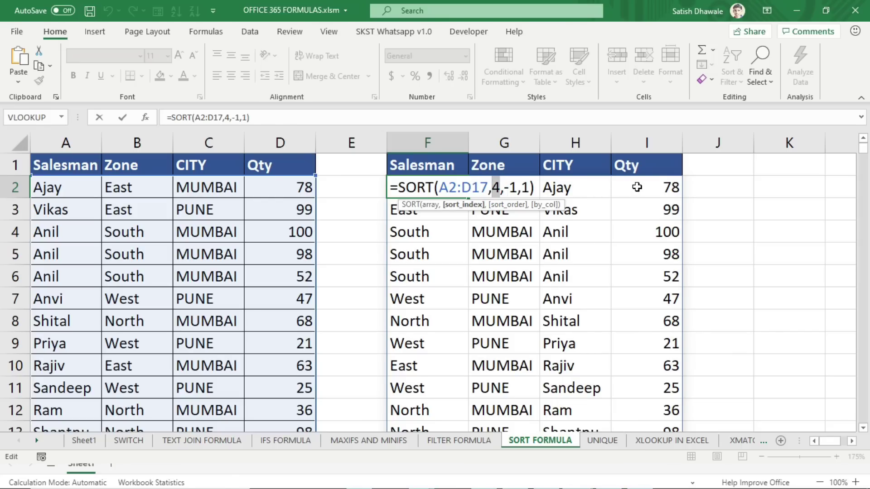
pyautogui.hotkey('ctrl', 'Return')
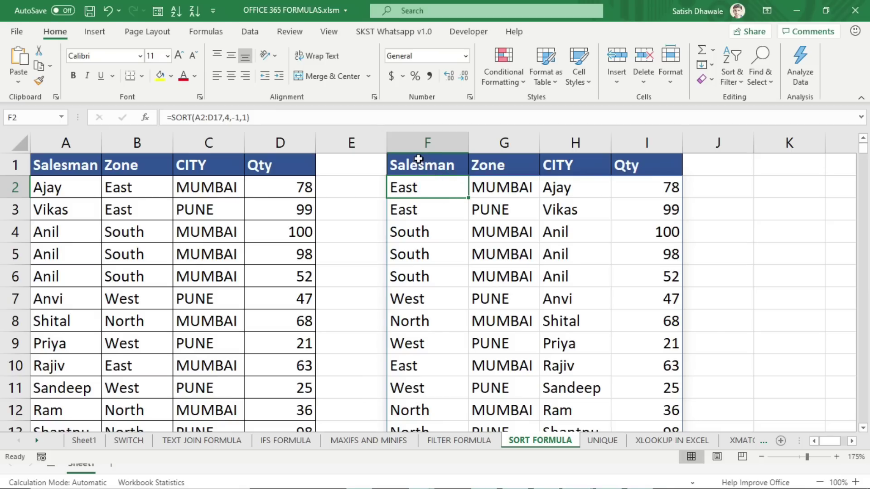
# - Compare the source values in A2:D2 with the output in F2:I2 to examine the new column order
pyautogui.click(773, 172)
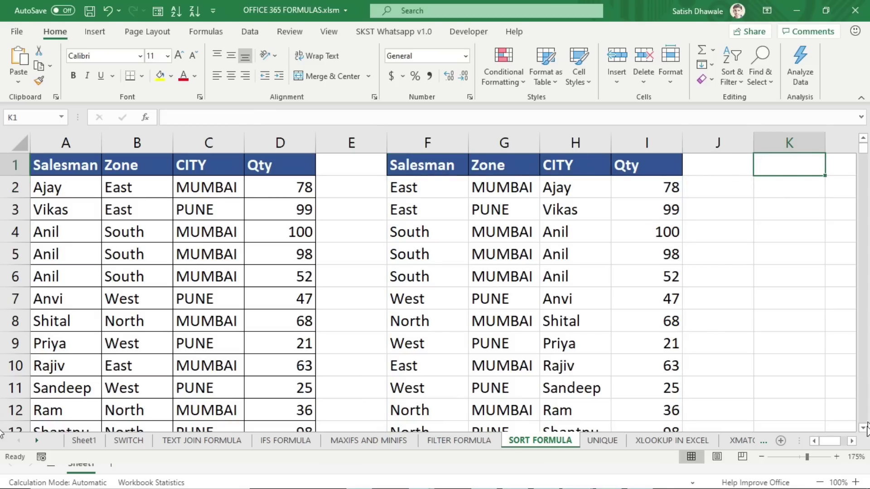
pyautogui.click(852, 441)
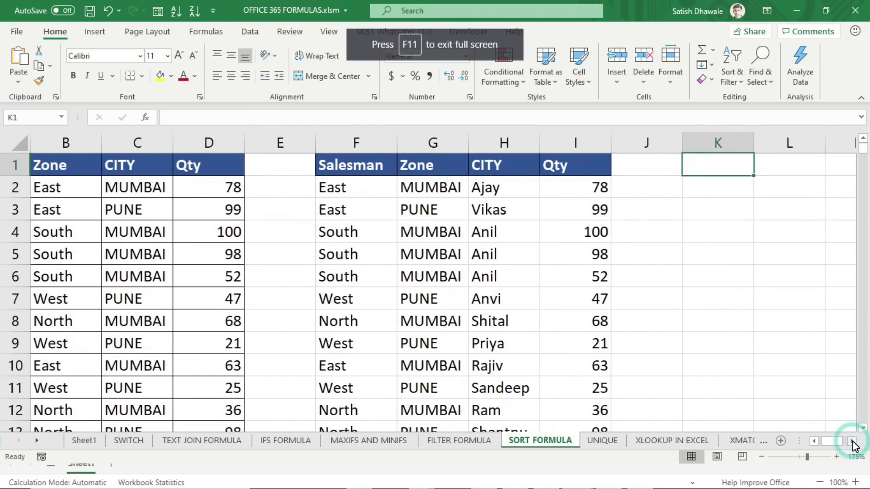
pyautogui.moveTo(129, 291); pyautogui.dragTo(10, 274)
pyautogui.click(97, 187)
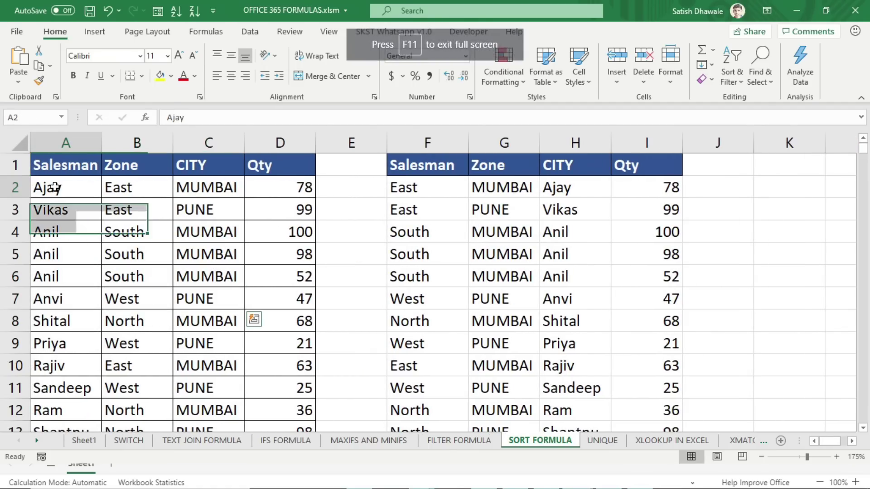
pyautogui.click(118, 190)
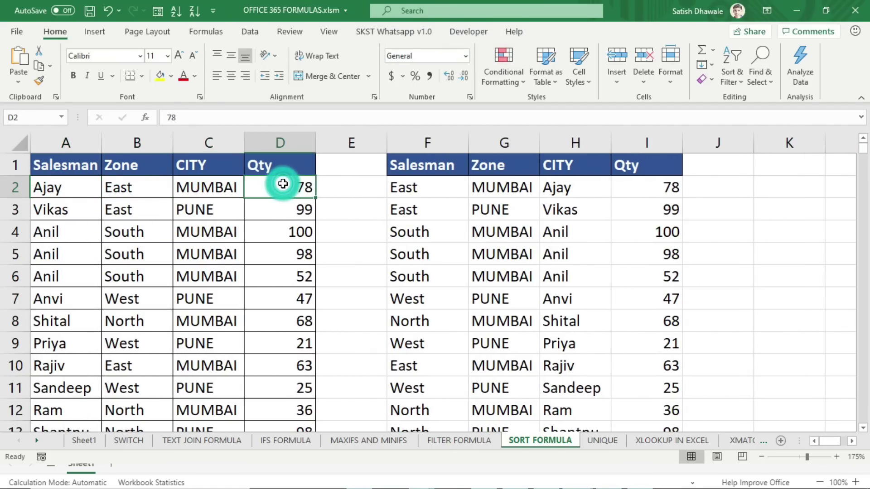
pyautogui.moveTo(281, 185); pyautogui.dragTo(6, 183)
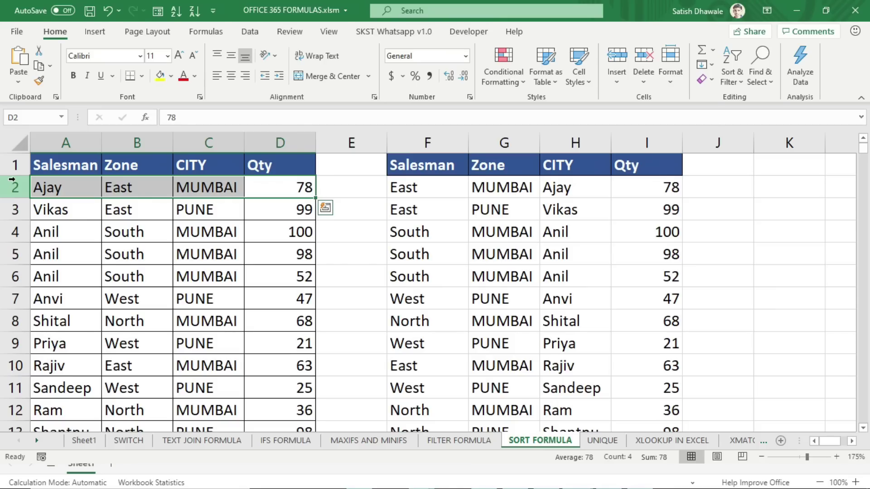
pyautogui.click(398, 190)
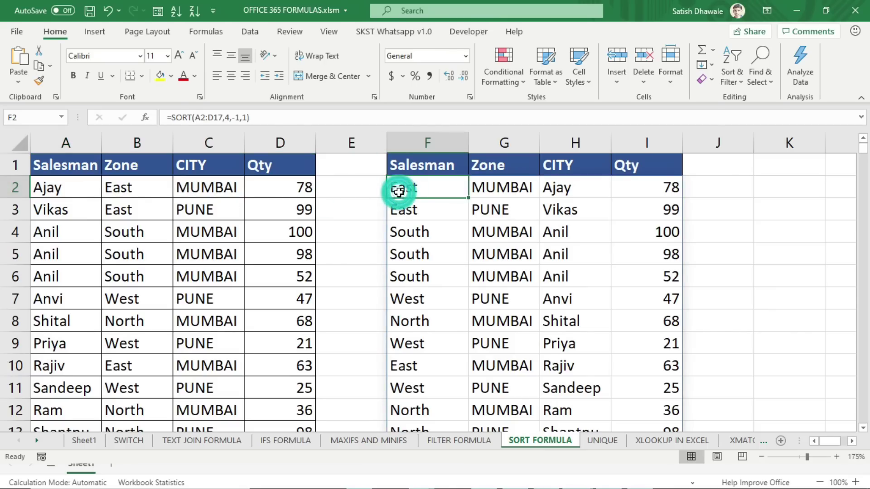
pyautogui.click(508, 188)
pyautogui.click(572, 189)
pyautogui.click(637, 189)
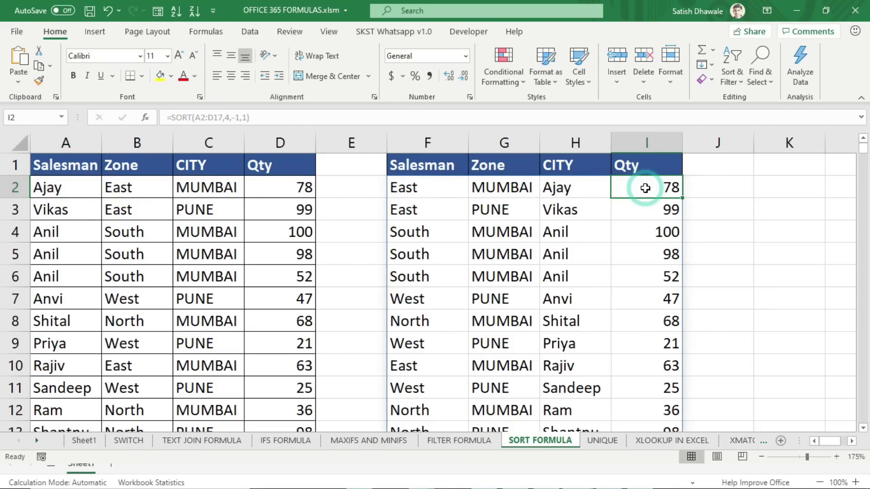
pyautogui.moveTo(199, 164); pyautogui.dragTo(321, 166)
# - Start a SORT formula in K1 with the whole table including its headers, A1:D17, as the array
pyautogui.click(789, 166)
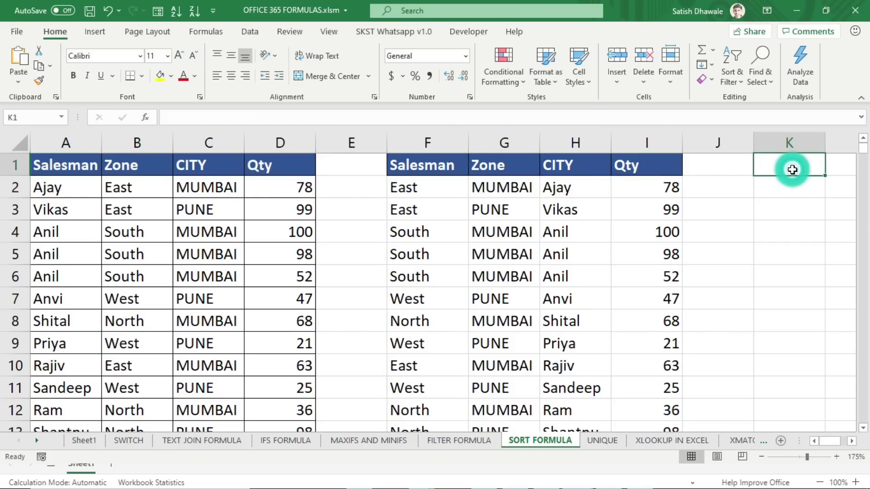
pyautogui.write('=SOR')
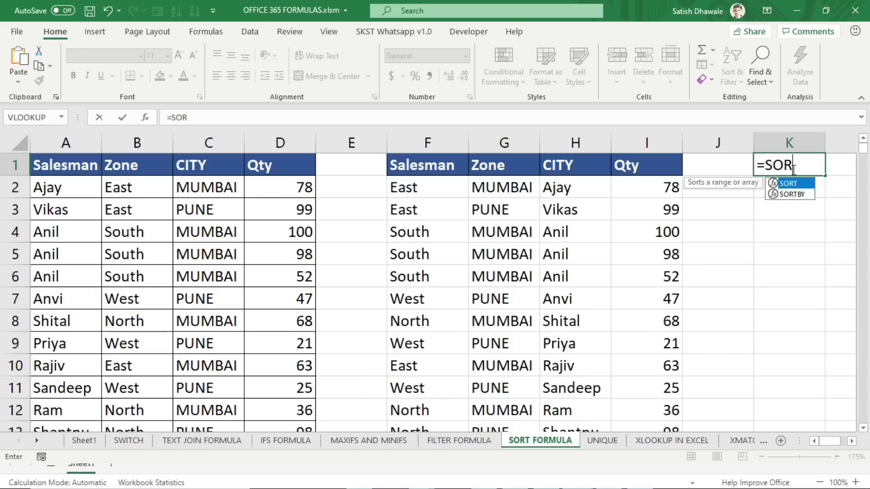
pyautogui.write('T(')
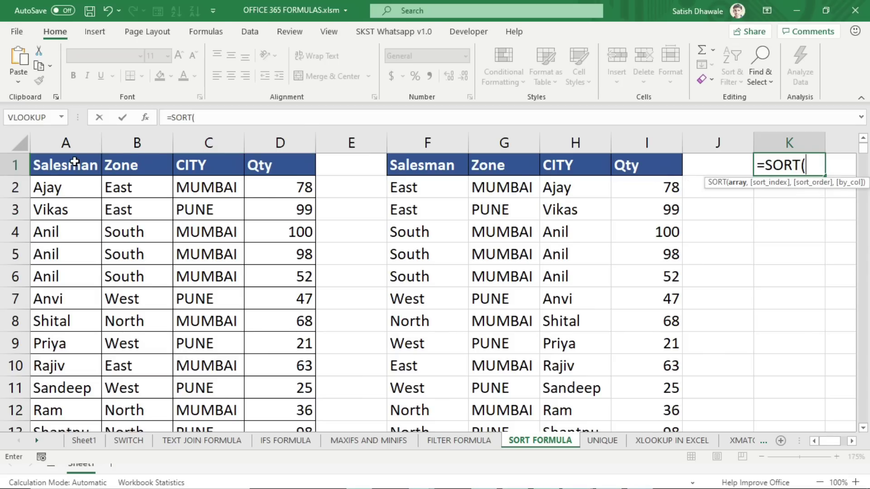
pyautogui.moveTo(68, 167); pyautogui.dragTo(267, 395)
pyautogui.scroll(2, 724, 238)
pyautogui.click(851, 441)
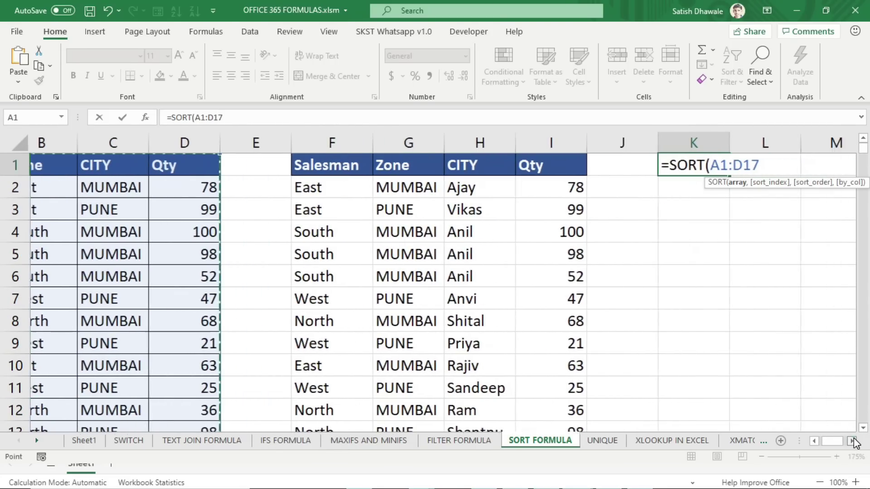
pyautogui.click(851, 441)
pyautogui.write(',')
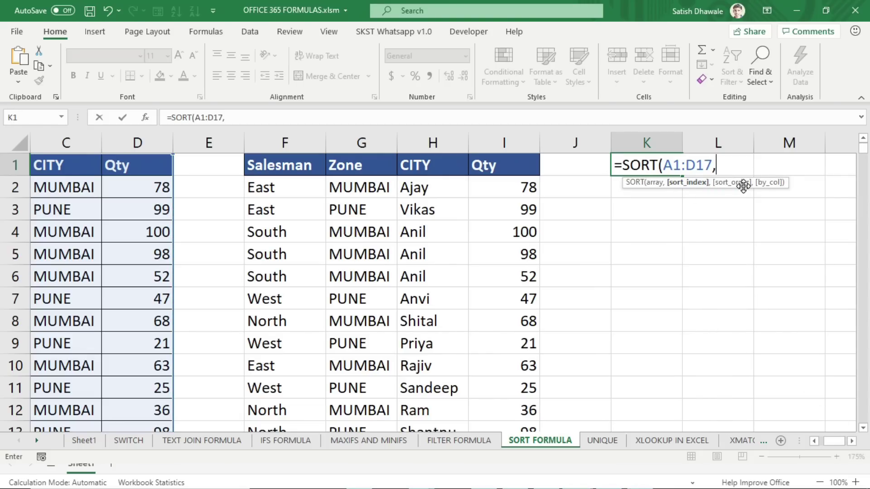
# - Complete K1 as =SORT(A1:D17,1,-1,1), with sort index 1, descending order and sorting by column
pyautogui.write('1,')
pyautogui.press('BackSpace')
pyautogui.write(',')
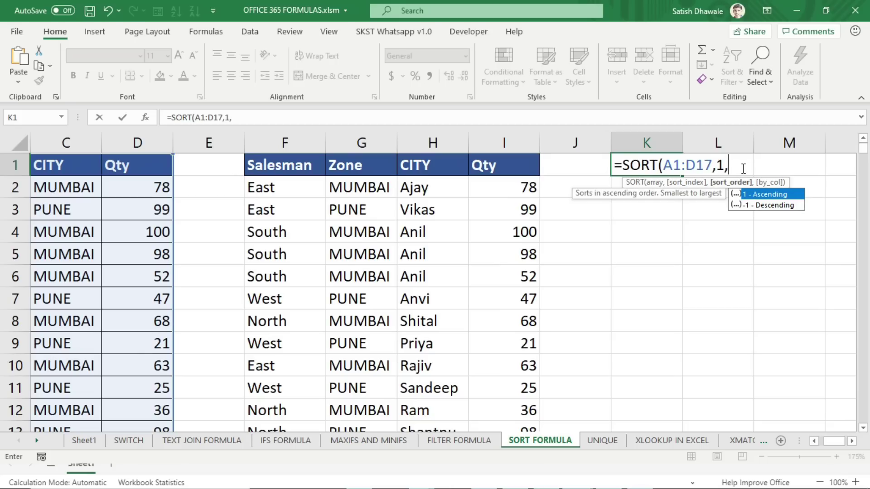
pyautogui.write('-1')
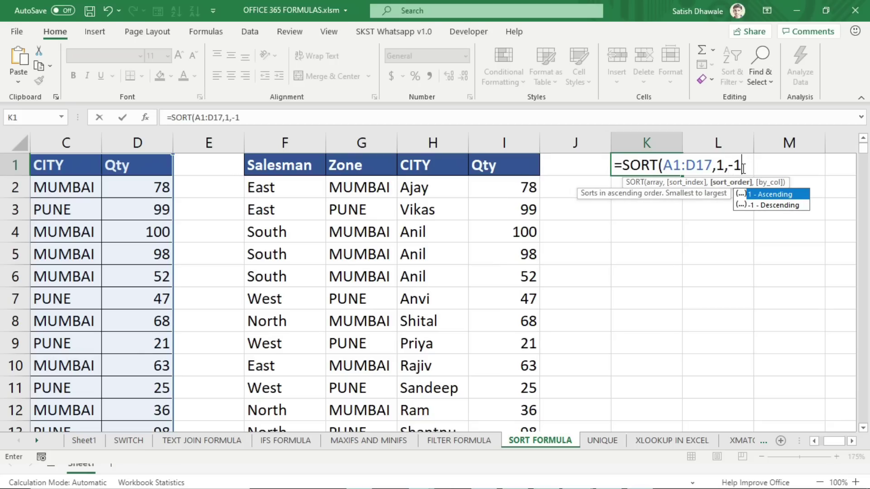
pyautogui.write(',')
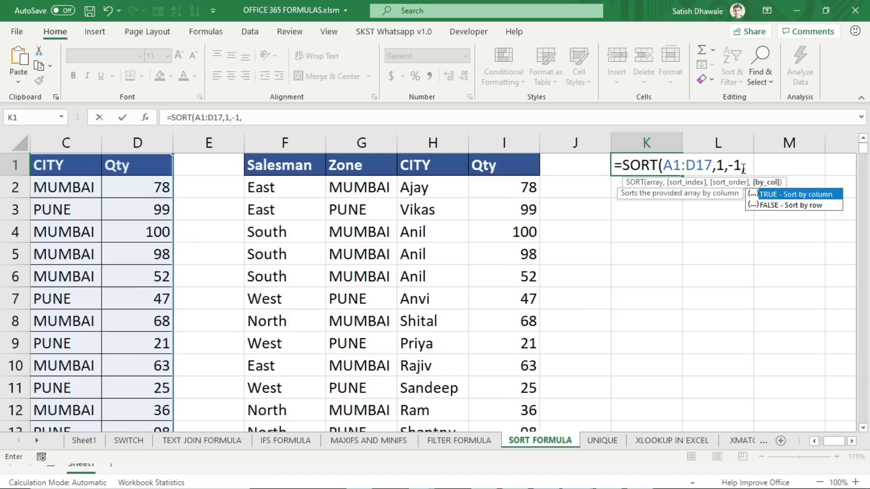
pyautogui.write('1')
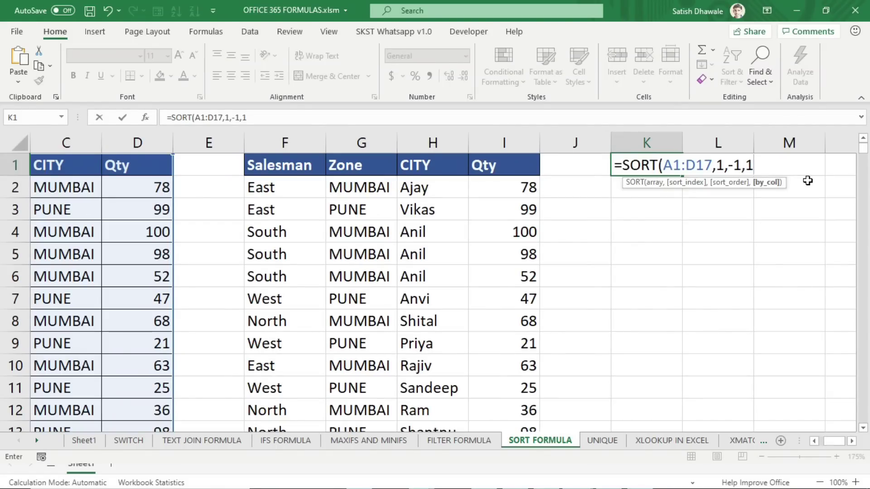
pyautogui.press('Return')
pyautogui.scroll(-2, 686, 186)
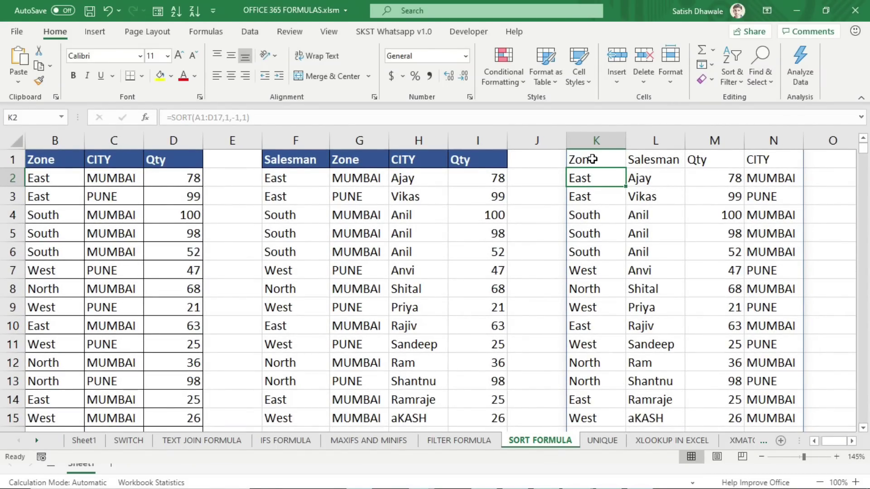
# - Compare the header order in K1:N1 with the original Salesman and Zone headers in row 1
pyautogui.click(584, 160)
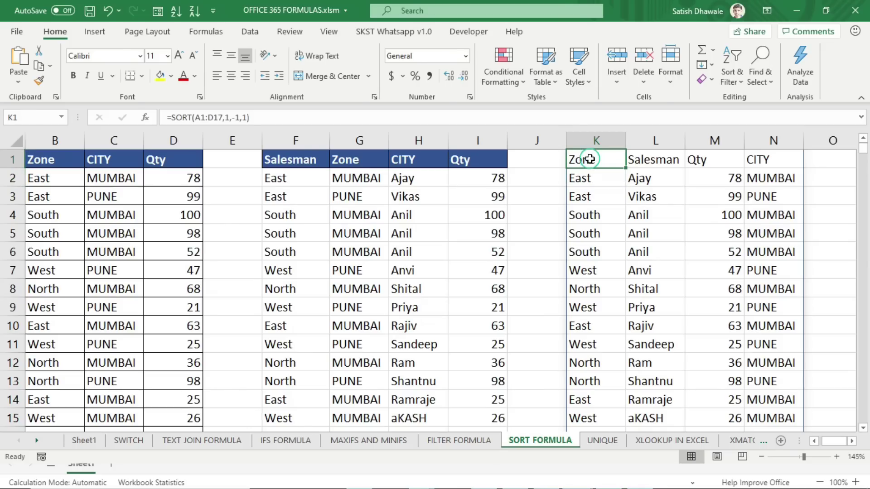
pyautogui.click(657, 160)
pyautogui.click(706, 162)
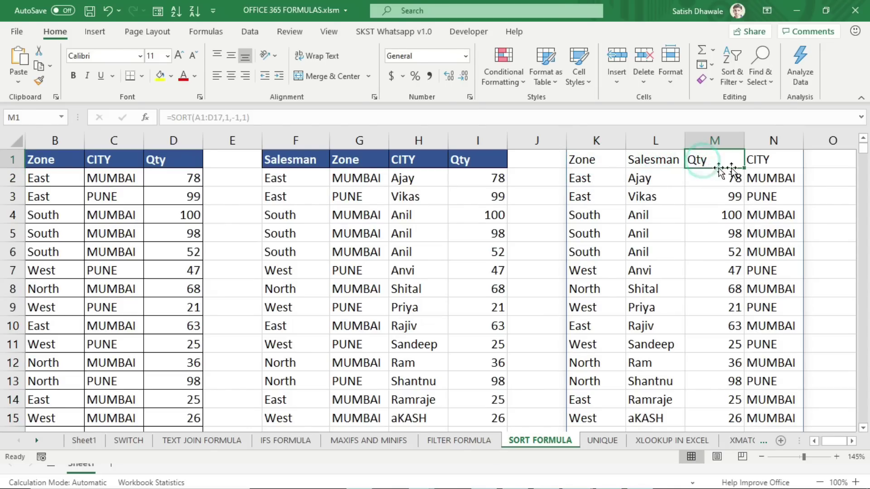
pyautogui.click(775, 161)
pyautogui.moveTo(588, 162); pyautogui.dragTo(749, 161)
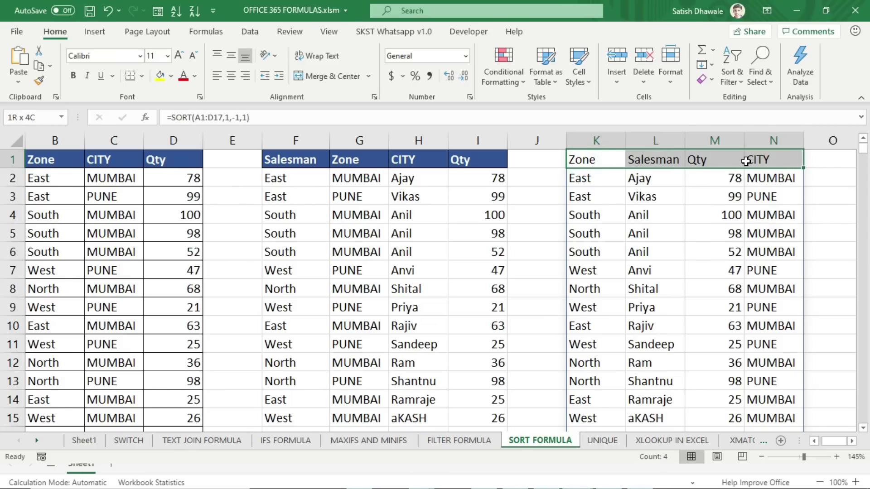
pyautogui.click(103, 158)
pyautogui.hscroll(-1, 103, 158)
pyautogui.click(96, 165)
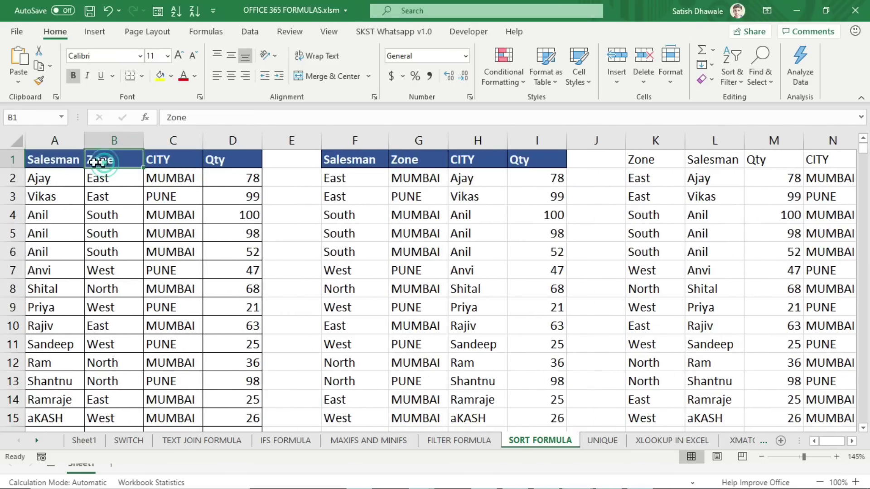
pyautogui.click(55, 160)
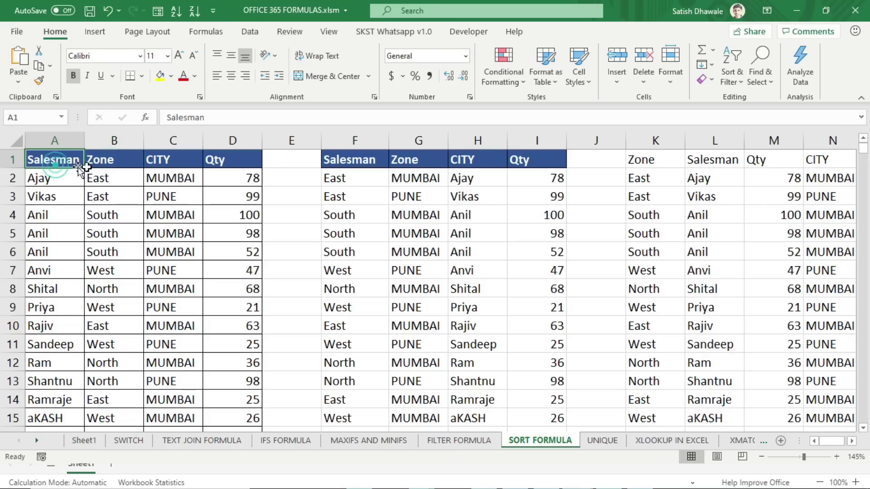
# - Examine the source CITY and Qty headers and the column-sorted rows in K2:N3
pyautogui.click(190, 163)
pyautogui.click(238, 162)
pyautogui.moveTo(650, 182); pyautogui.dragTo(860, 191)
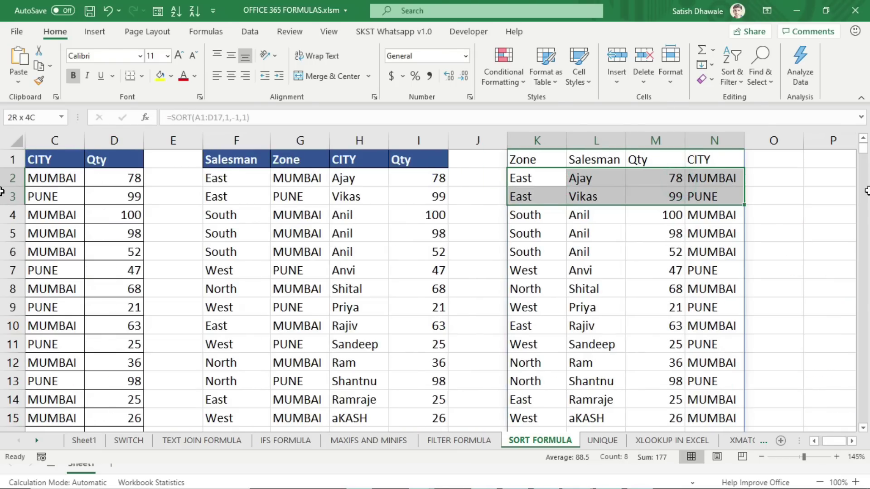
# - Edit the K1 formula to =SORT(A1:D17,1,1,1) so the columns are sorted in ascending order by their headers
pyautogui.click(552, 164)
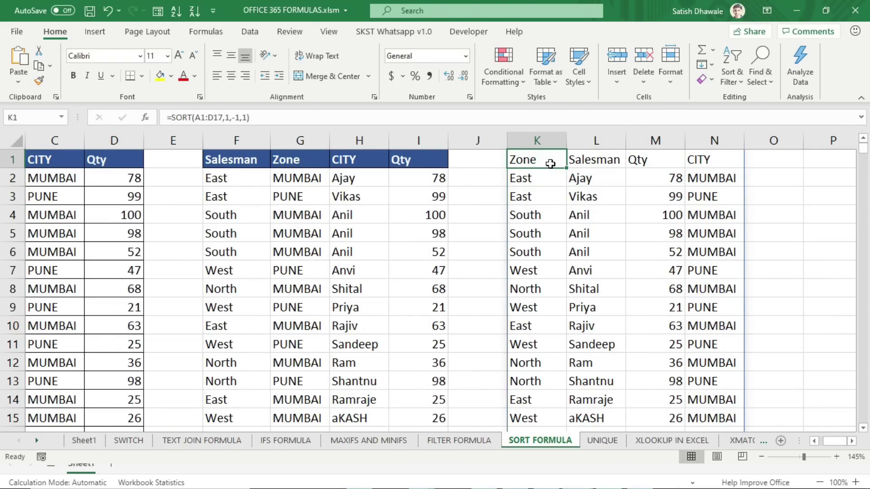
pyautogui.doubleClick(553, 163)
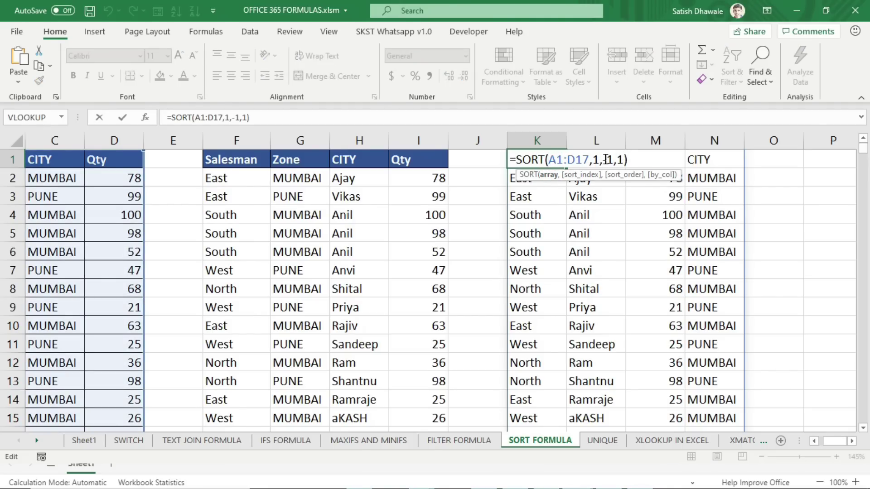
pyautogui.click(599, 159)
pyautogui.press('BackSpace')
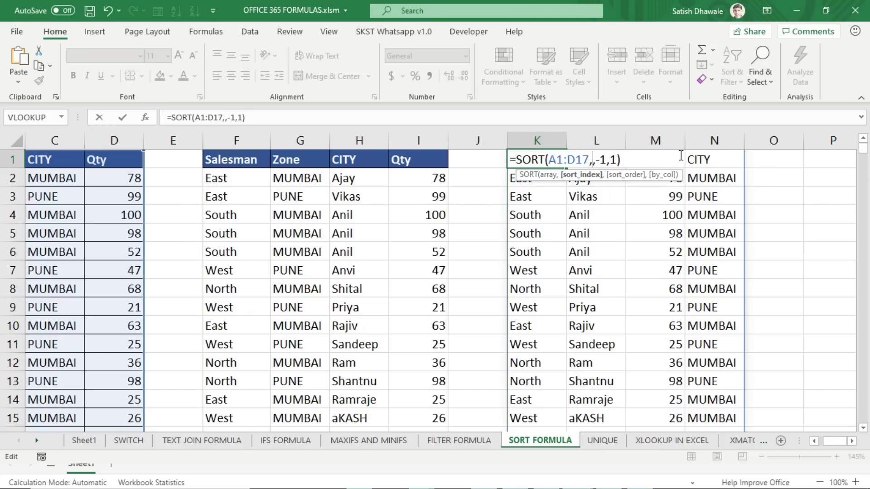
pyautogui.write('1')
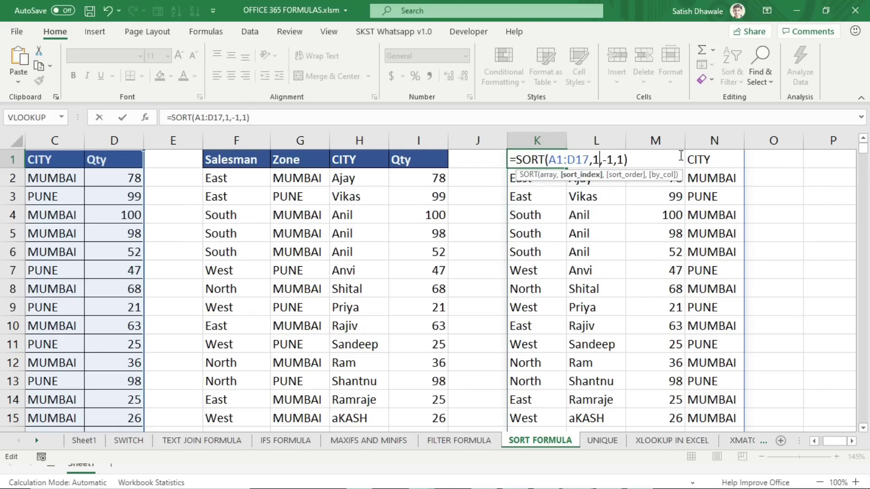
pyautogui.press('Right')
pyautogui.press('Right')
pyautogui.press('BackSpace')
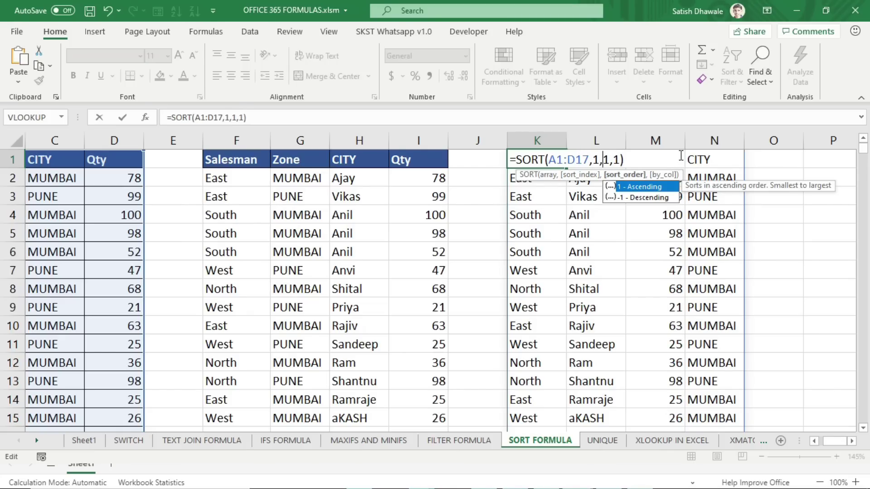
pyautogui.press('F9')
pyautogui.hotkey('ctrl', 'z')
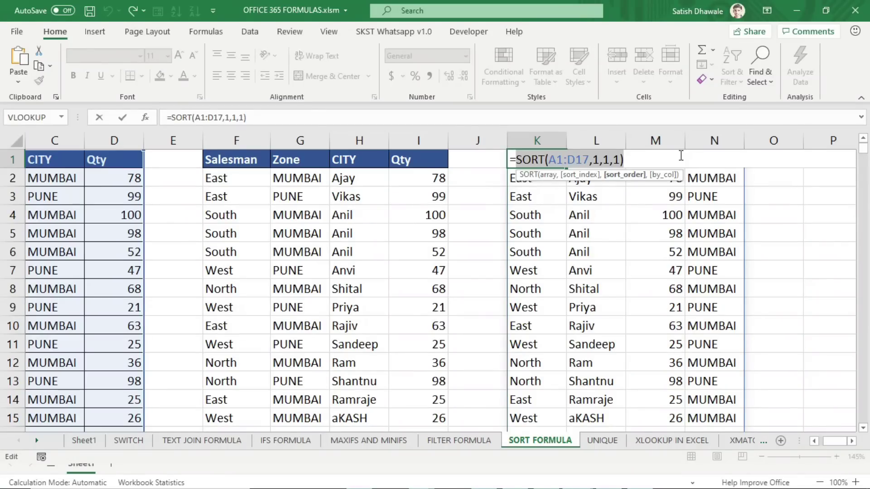
pyautogui.press('Return')
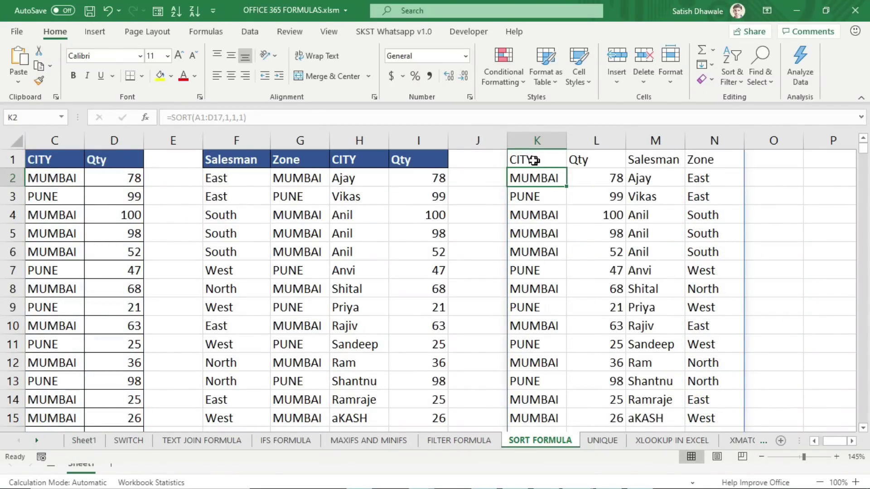
# - Examine the header order across K1:N1 and the column-sorted values in F2:I2
pyautogui.moveTo(533, 161); pyautogui.dragTo(591, 159)
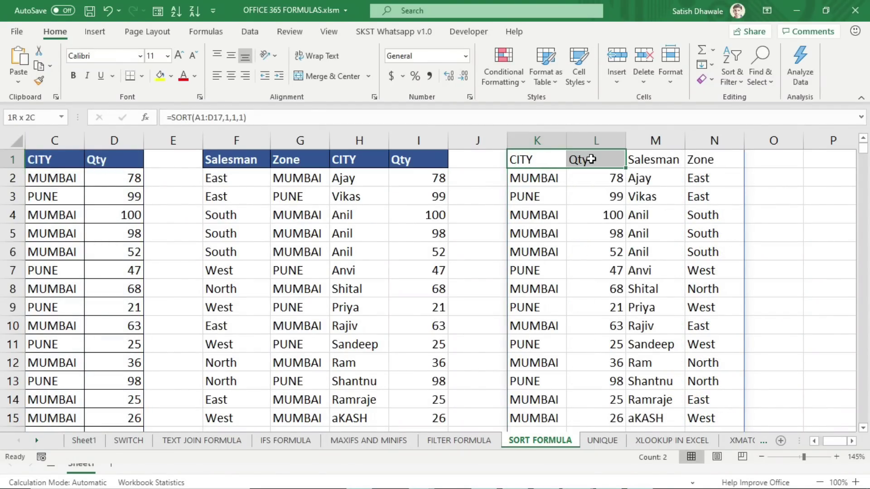
pyautogui.click(548, 161)
pyautogui.click(590, 161)
pyautogui.click(644, 160)
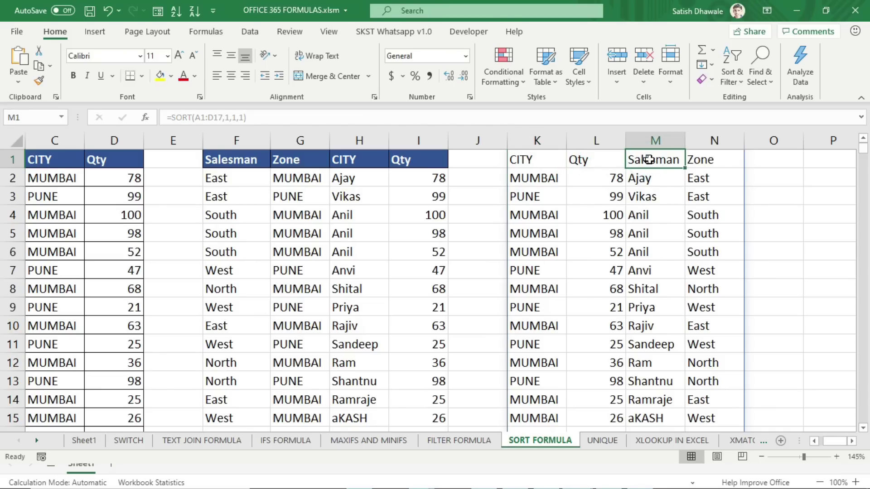
pyautogui.click(719, 159)
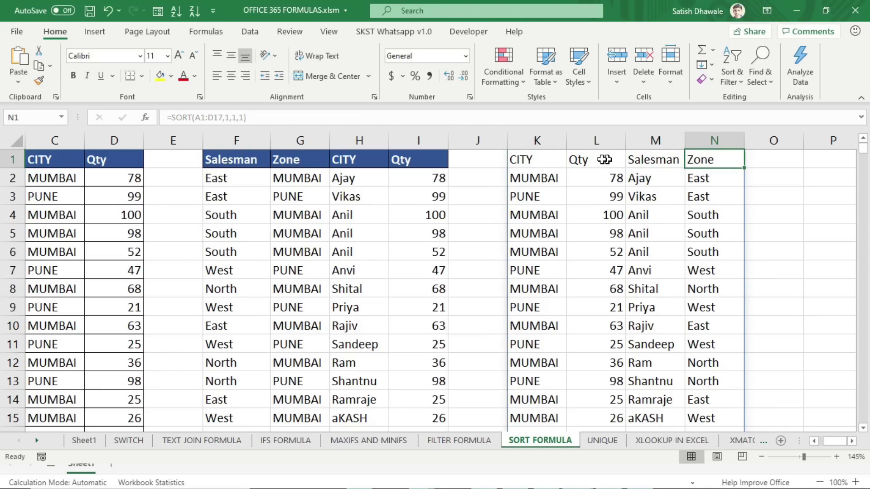
pyautogui.moveTo(535, 160); pyautogui.dragTo(712, 161)
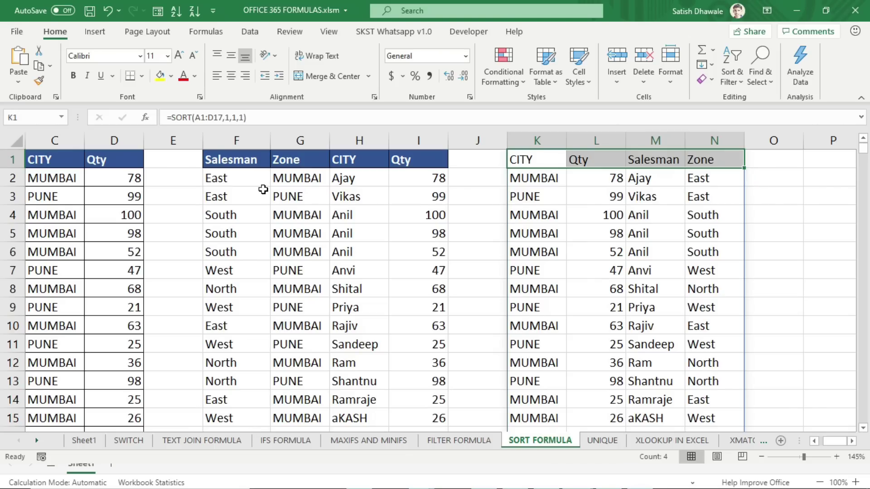
pyautogui.moveTo(240, 184); pyautogui.dragTo(420, 186)
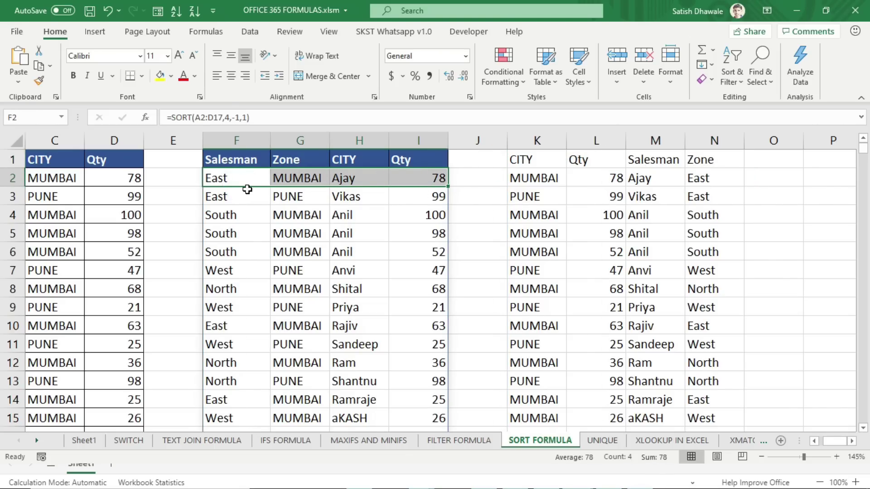
pyautogui.click(299, 180)
pyautogui.click(437, 186)
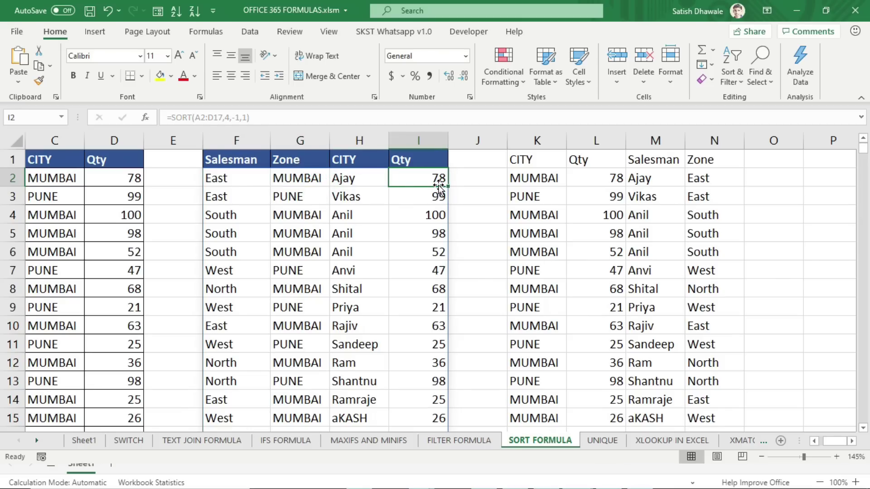
# - Set the by_col argument in F2 to 0, making the formula =SORT(A2:D17,4,-1,0) to sort by row
pyautogui.doubleClick(244, 181)
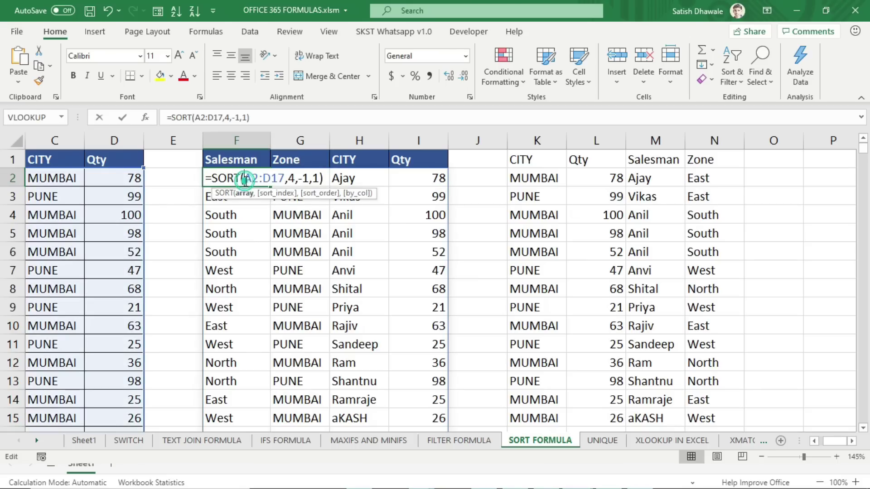
pyautogui.click(321, 178)
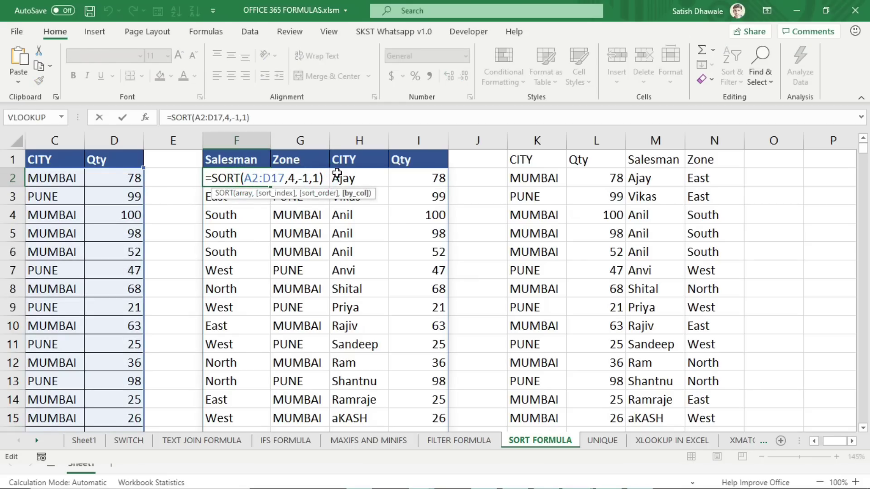
pyautogui.press('BackSpace')
pyautogui.write('0')
pyautogui.press('Return')
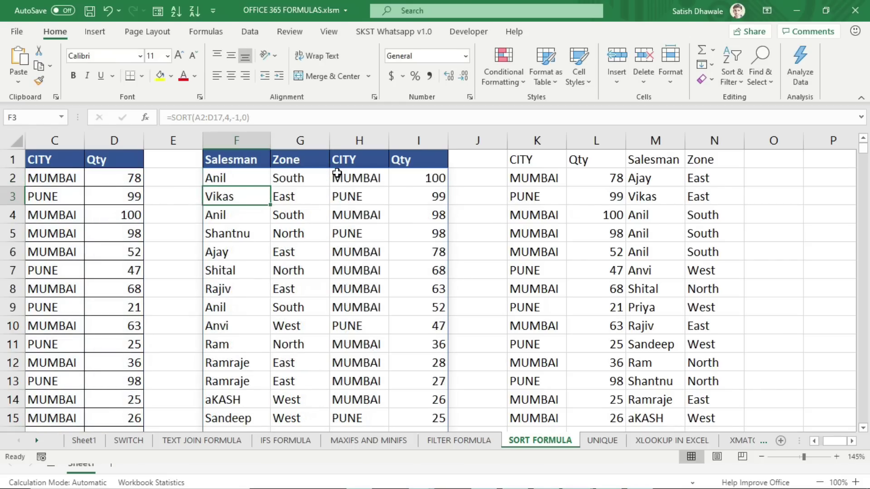
pyautogui.moveTo(478, 234); pyautogui.dragTo(5, 233)
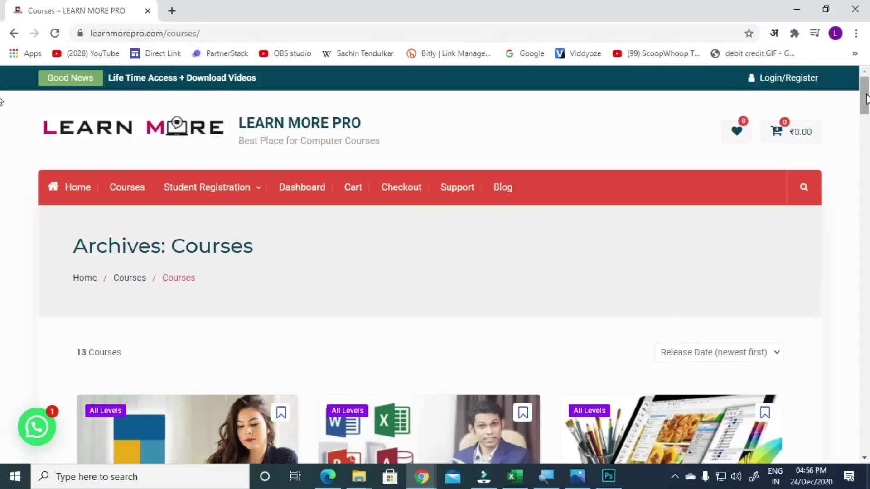
pyautogui.moveTo(865, 82); pyautogui.dragTo(867, 224)
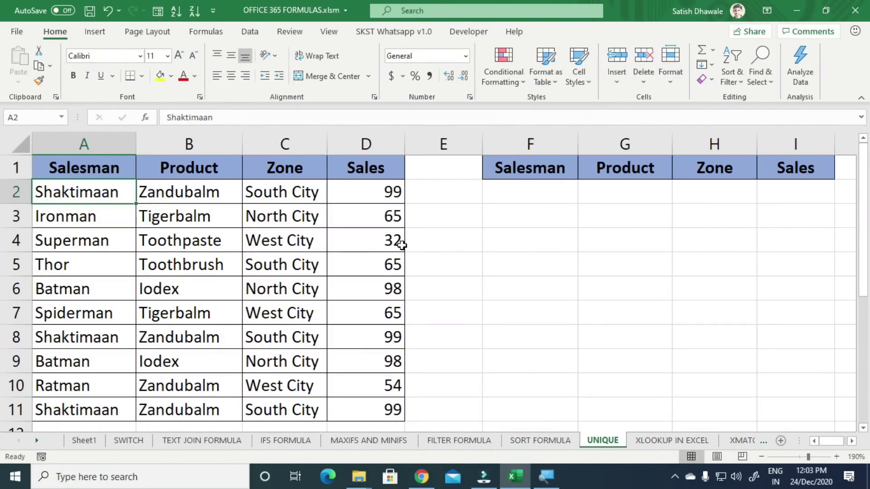
# - Enter =UNIQUE(A2:D11) in F2 of the UNIQUE sheet to list the distinct sales records
pyautogui.click(554, 188)
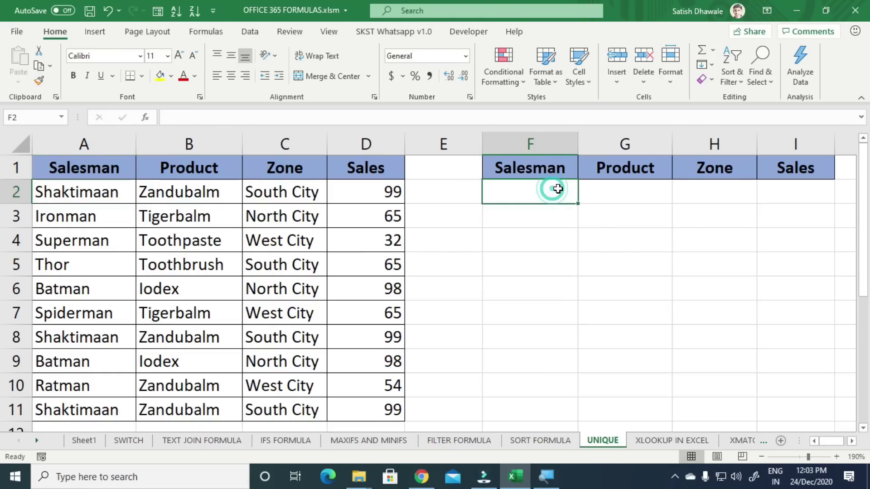
pyautogui.write('=un')
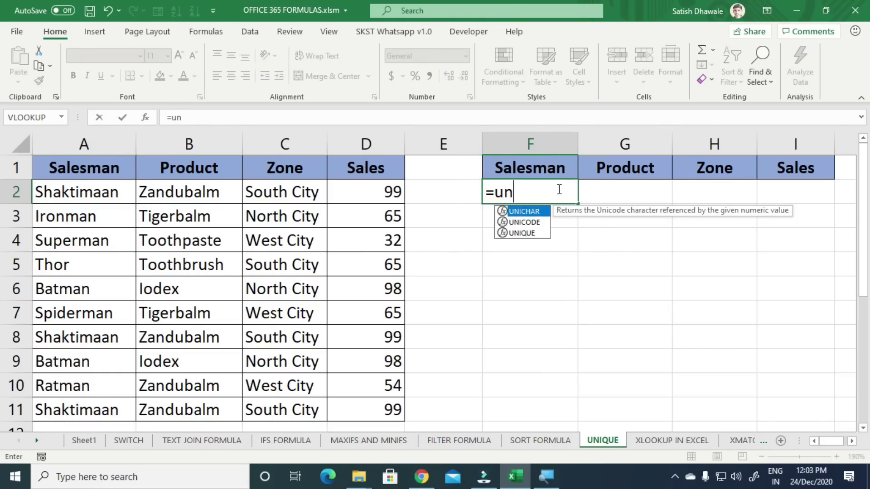
pyautogui.press('Down')
pyautogui.press('Down')
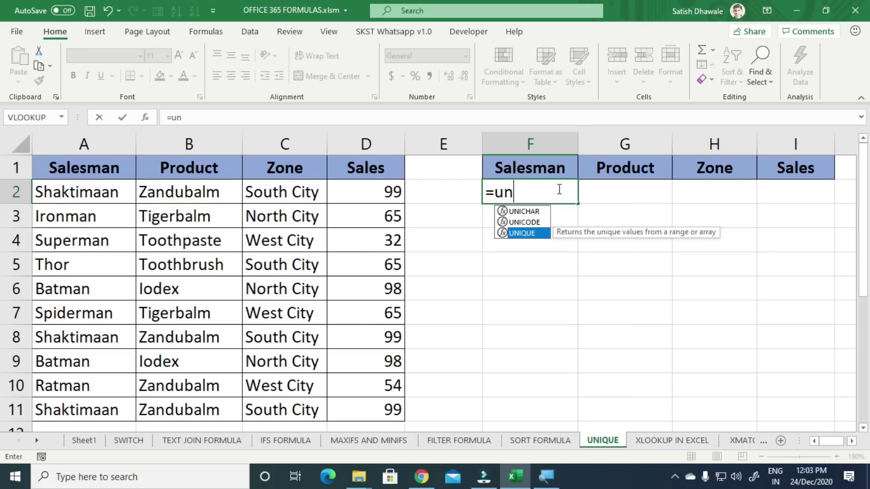
pyautogui.press('Tab')
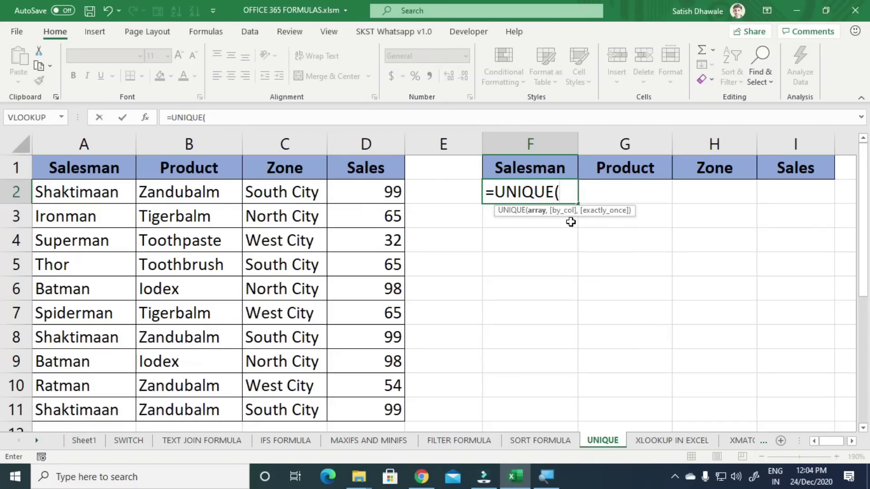
pyautogui.moveTo(117, 182); pyautogui.dragTo(363, 404)
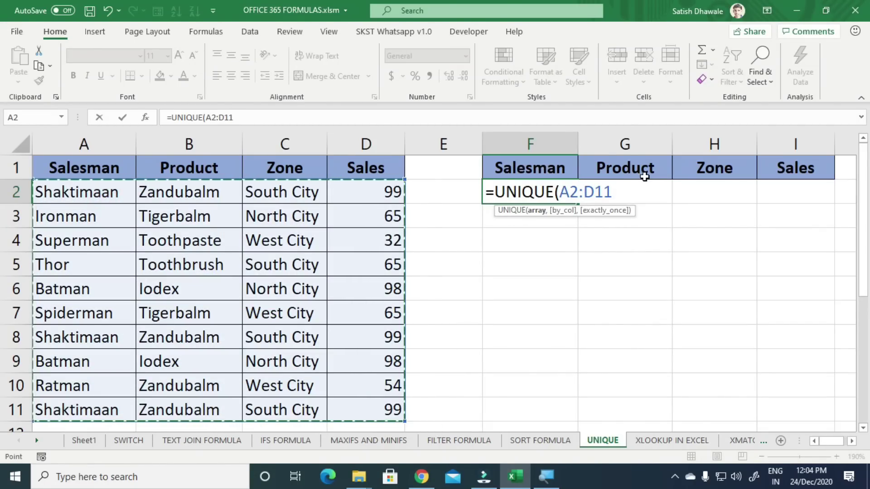
pyautogui.press('Return')
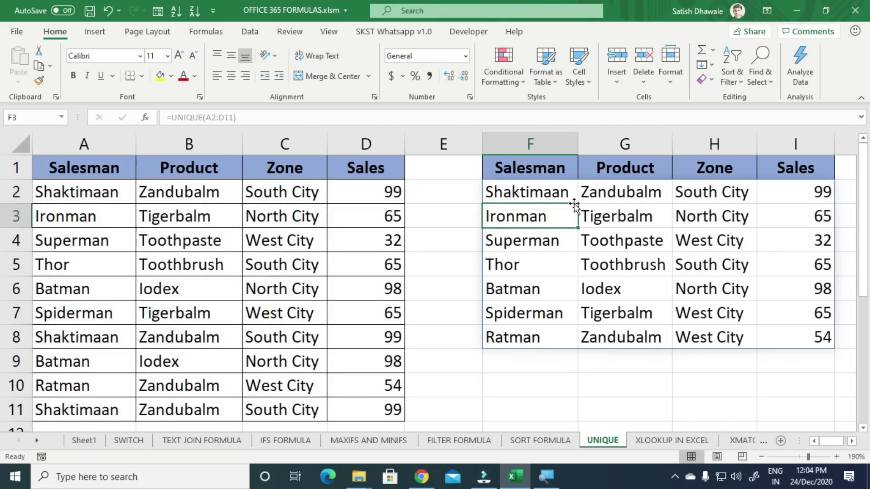
# - Compare the Shaktimaan records in rows 2, 8 and 11 with the unique list in F2:I8
pyautogui.moveTo(566, 195); pyautogui.dragTo(552, 335)
pyautogui.moveTo(102, 190); pyautogui.dragTo(399, 193)
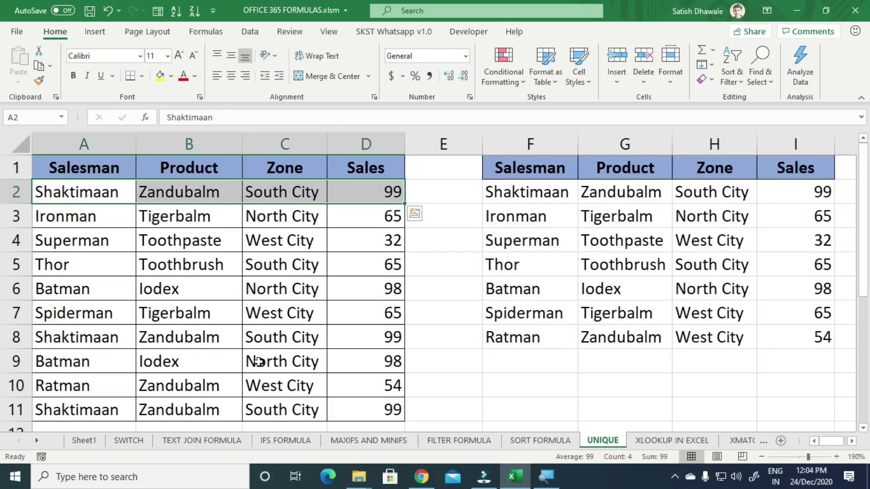
pyautogui.moveTo(95, 410); pyautogui.dragTo(355, 411)
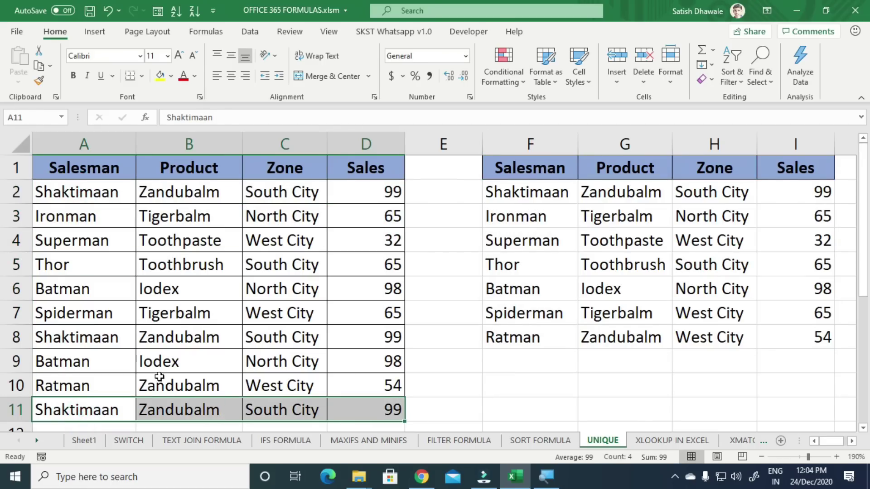
pyautogui.moveTo(91, 337); pyautogui.dragTo(359, 330)
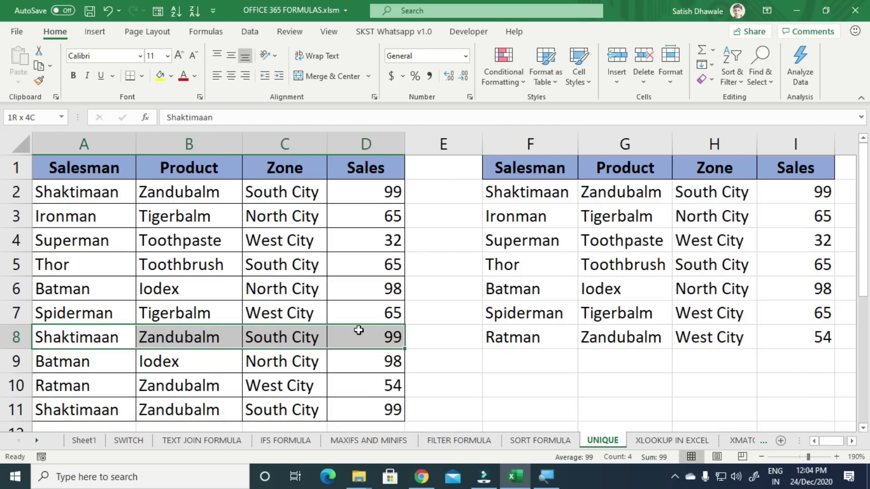
pyautogui.moveTo(358, 331); pyautogui.dragTo(358, 330)
pyautogui.moveTo(64, 335); pyautogui.dragTo(391, 336)
pyautogui.moveTo(543, 192); pyautogui.dragTo(777, 337)
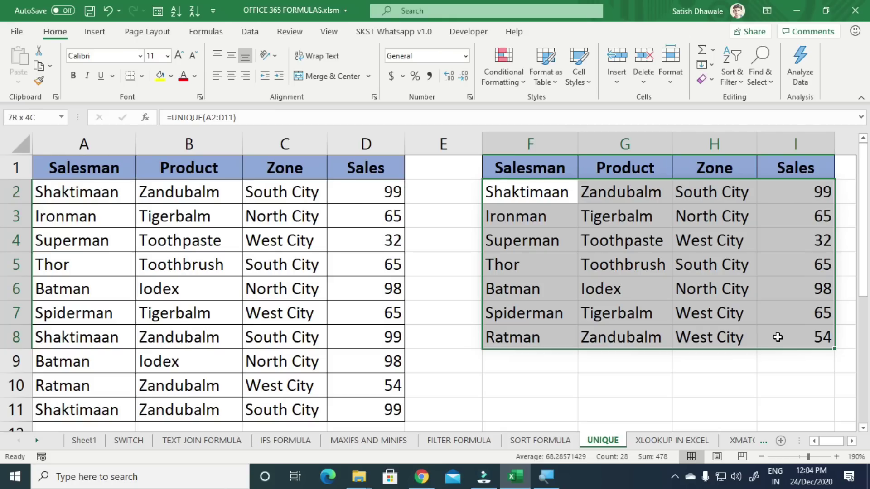
pyautogui.moveTo(777, 337); pyautogui.dragTo(777, 337)
# - Check the source table for repeated records, comparing Shaktimaan in rows 2, 8 and 11 and Batman in rows 6 and 9
pyautogui.click(384, 192)
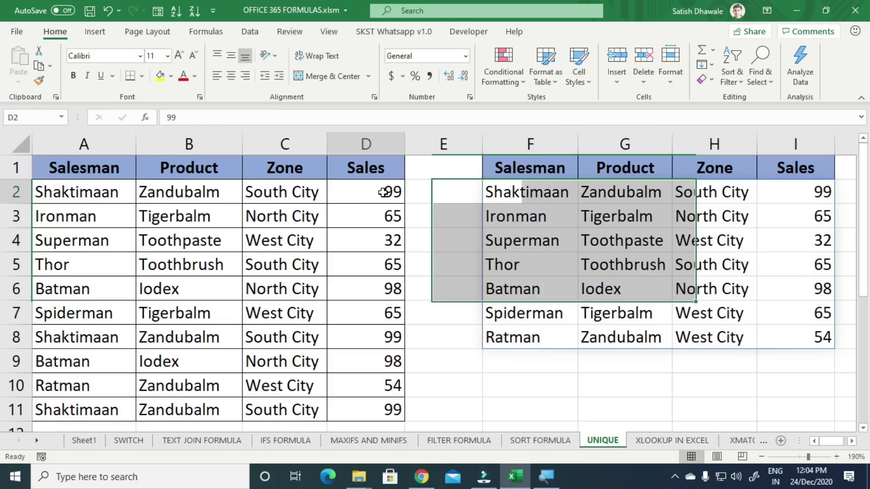
pyautogui.click(369, 412)
pyautogui.click(94, 414)
pyautogui.moveTo(95, 415); pyautogui.dragTo(378, 411)
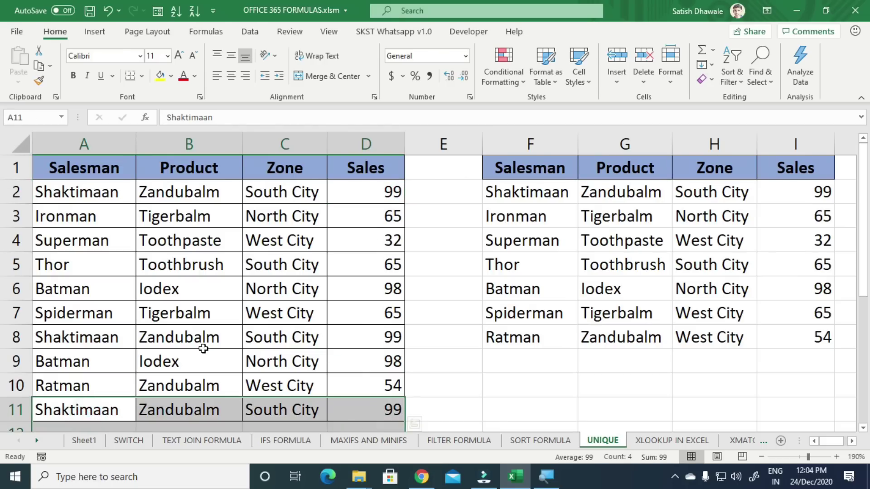
pyautogui.moveTo(86, 339); pyautogui.dragTo(424, 336)
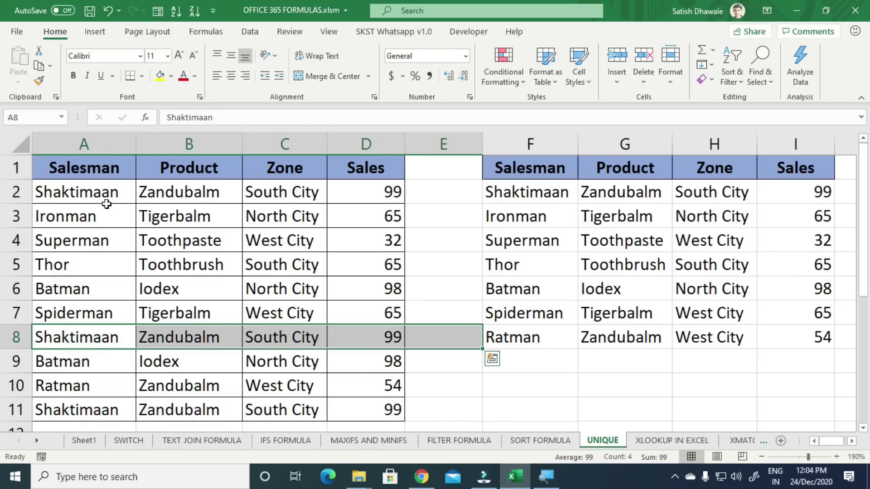
pyautogui.moveTo(106, 208); pyautogui.dragTo(285, 200)
pyautogui.moveTo(95, 285); pyautogui.dragTo(356, 290)
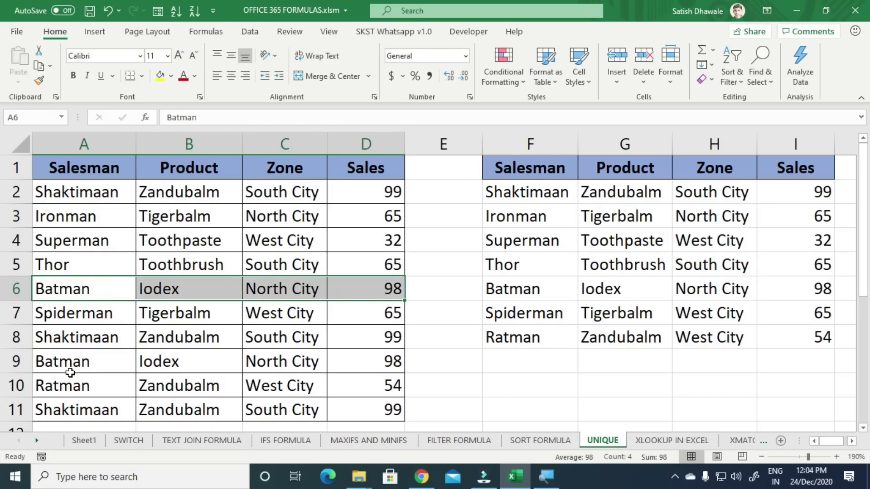
pyautogui.moveTo(68, 362); pyautogui.dragTo(364, 363)
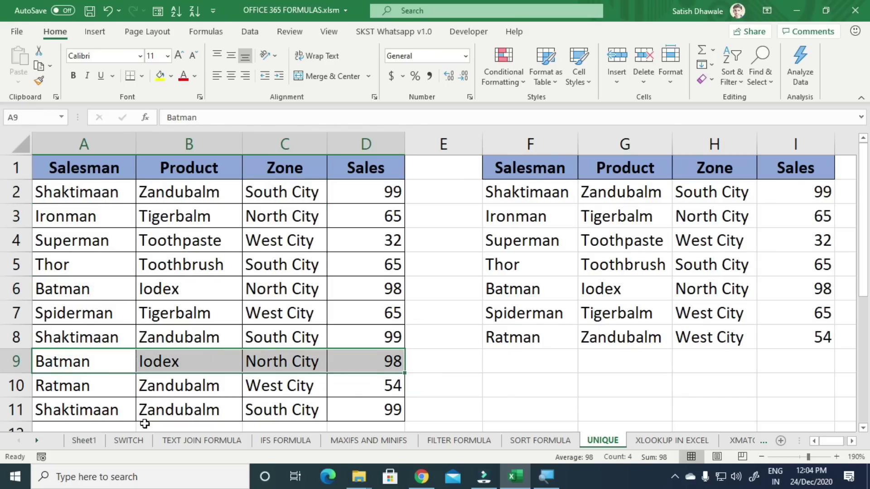
pyautogui.moveTo(101, 411); pyautogui.dragTo(374, 411)
pyautogui.click(385, 412)
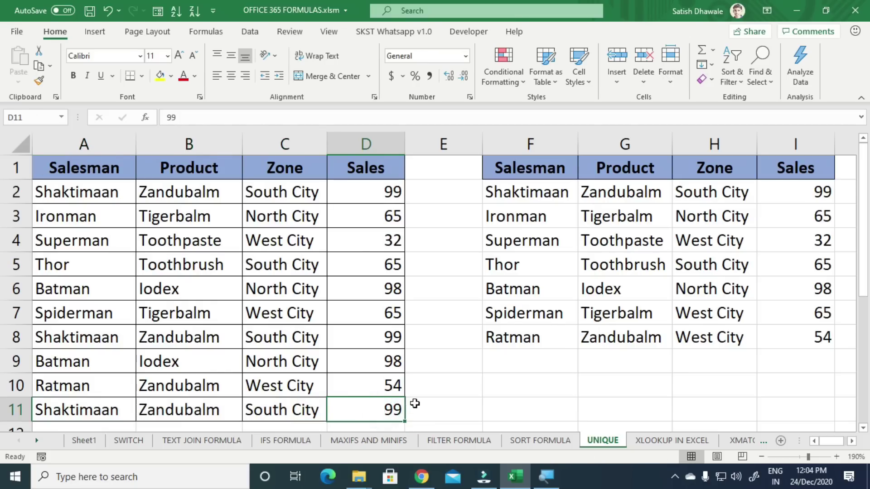
# - Set the sales value in D11 to 100 and compare the Shaktimaan records in rows 2, 8 and 11 with the unique list
pyautogui.write('100')
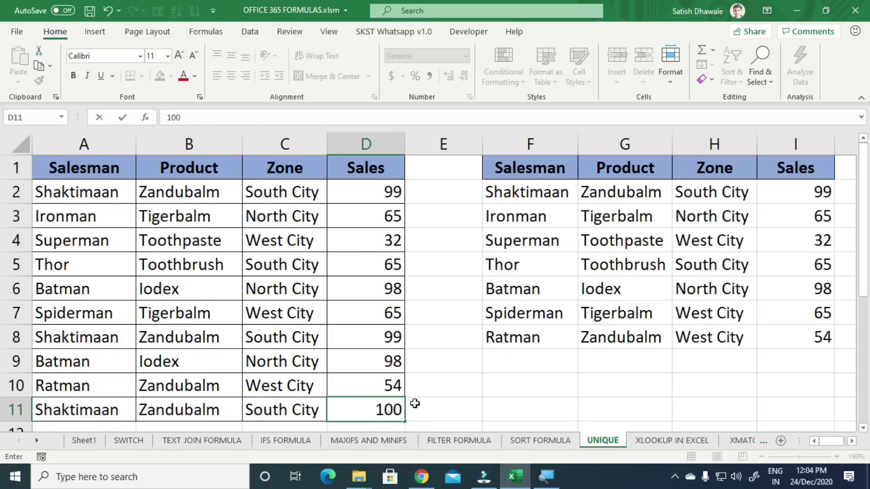
pyautogui.press('Return')
pyautogui.scroll(1, 459, 403)
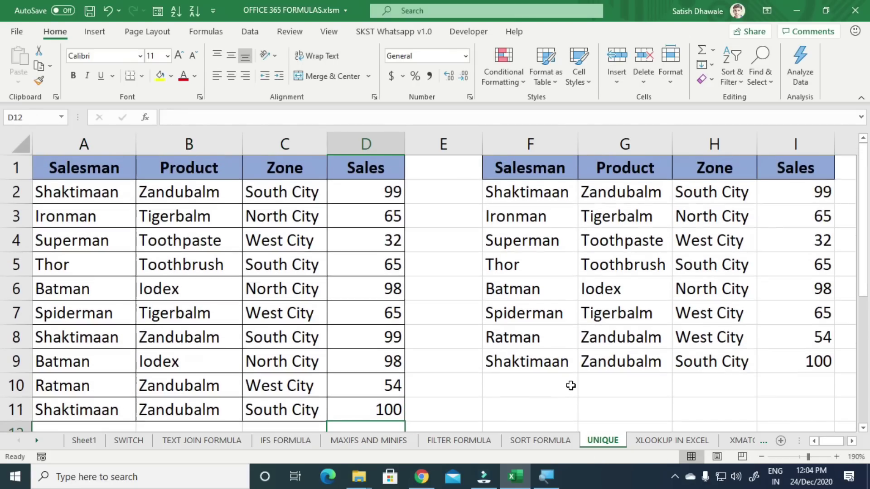
pyautogui.moveTo(538, 362); pyautogui.dragTo(783, 361)
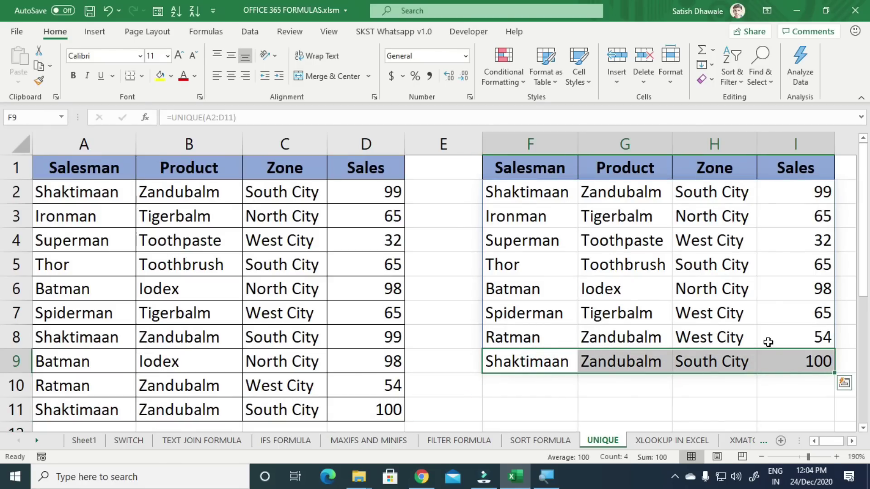
pyautogui.moveTo(97, 186); pyautogui.dragTo(359, 192)
pyautogui.moveTo(68, 336); pyautogui.dragTo(366, 337)
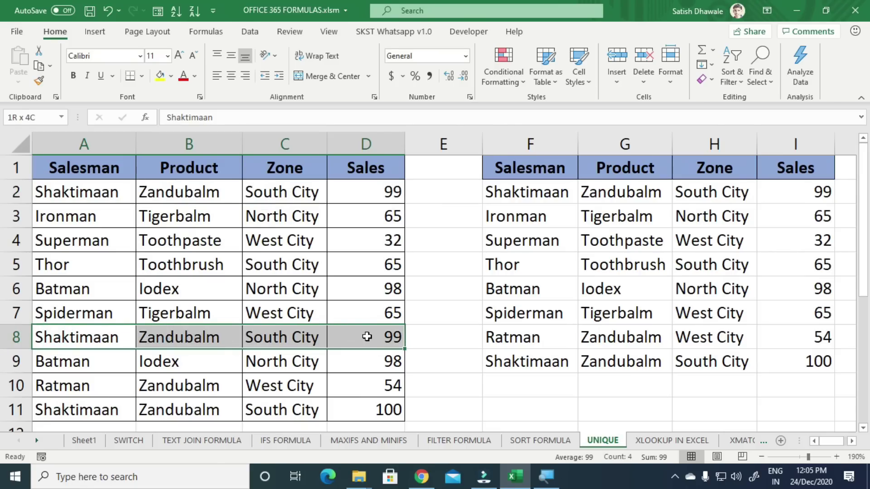
pyautogui.moveTo(367, 337); pyautogui.dragTo(366, 337)
pyautogui.moveTo(89, 405); pyautogui.dragTo(389, 410)
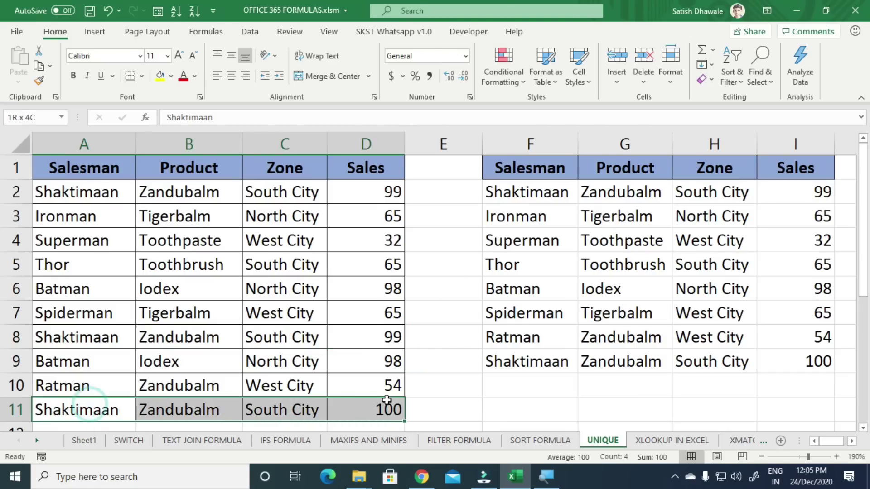
# - Set the sales value in D11 to 99 and check the salesmen in the unique list
pyautogui.click(390, 410)
pyautogui.write('99')
pyautogui.press('Return')
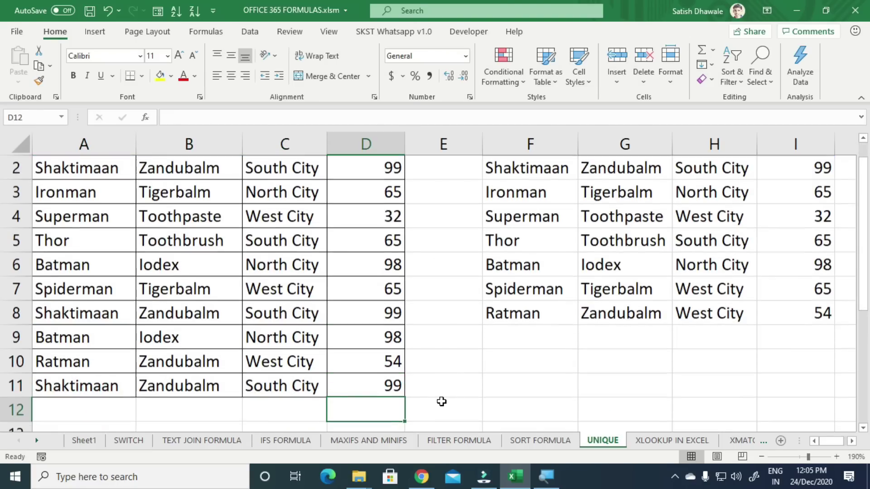
pyautogui.scroll(1, 544, 349)
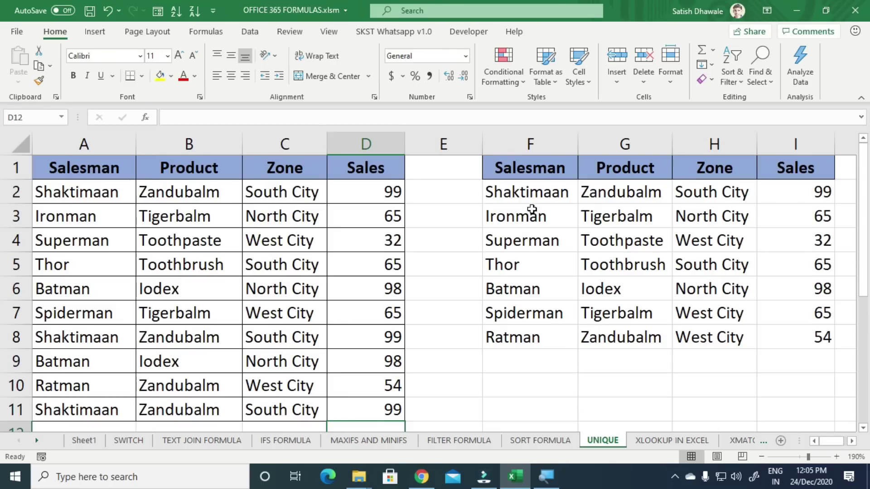
pyautogui.moveTo(532, 209); pyautogui.dragTo(532, 350)
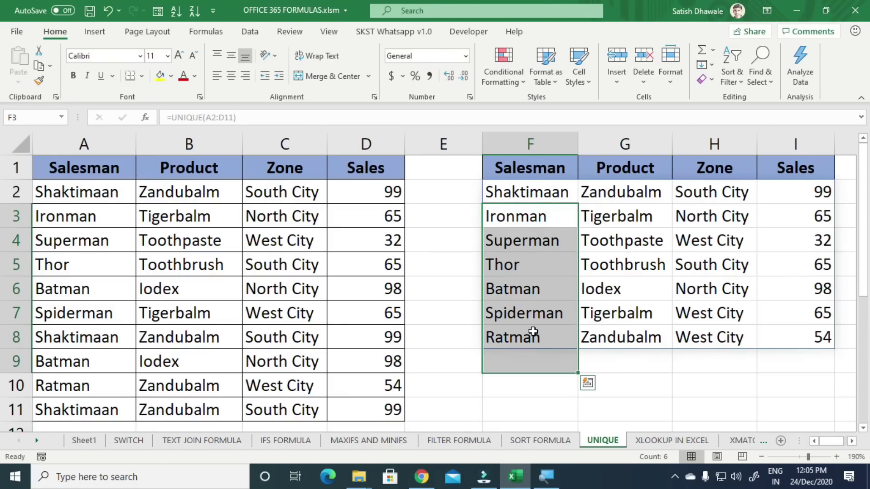
pyautogui.doubleClick(553, 192)
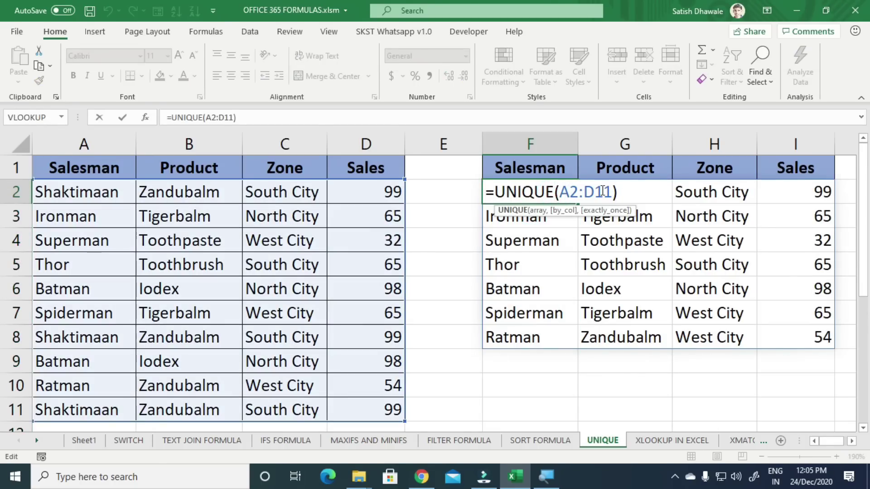
pyautogui.click(615, 193)
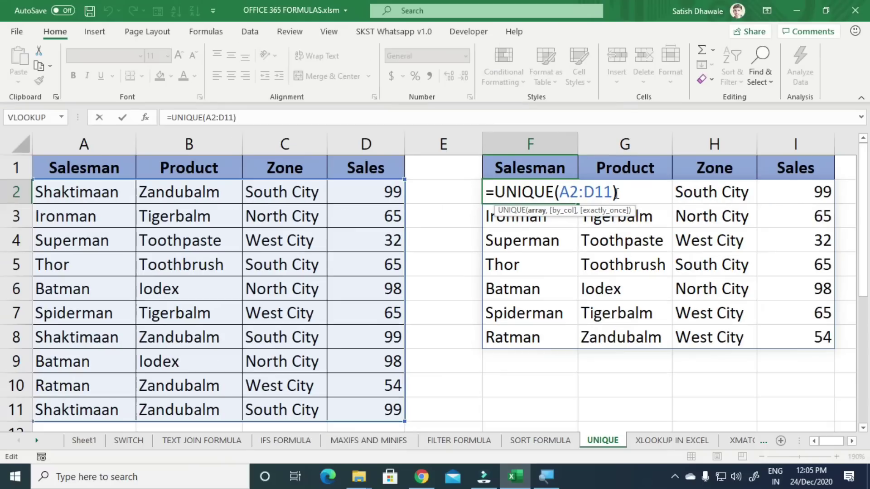
pyautogui.press('Escape')
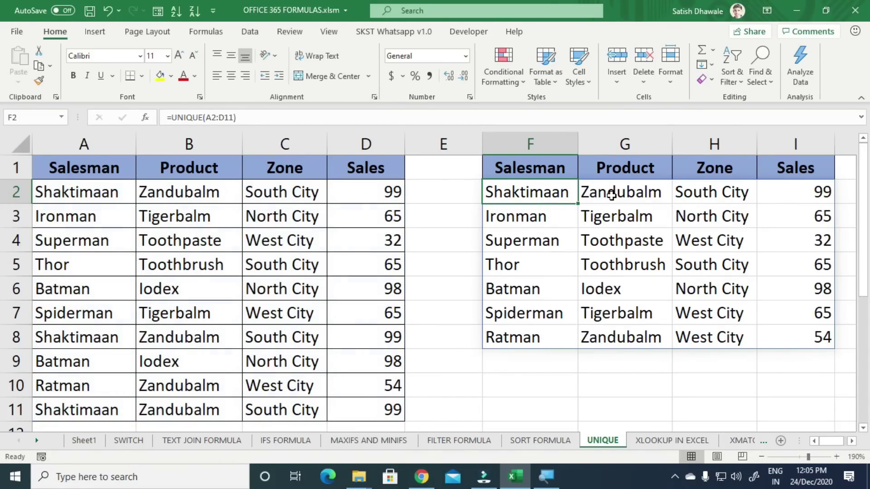
# - Add a by_col argument of 1 to the formula in F2, making it =UNIQUE(A2:D11,1) to return unique columns
pyautogui.doubleClick(562, 191)
pyautogui.click(612, 190)
pyautogui.write(',')
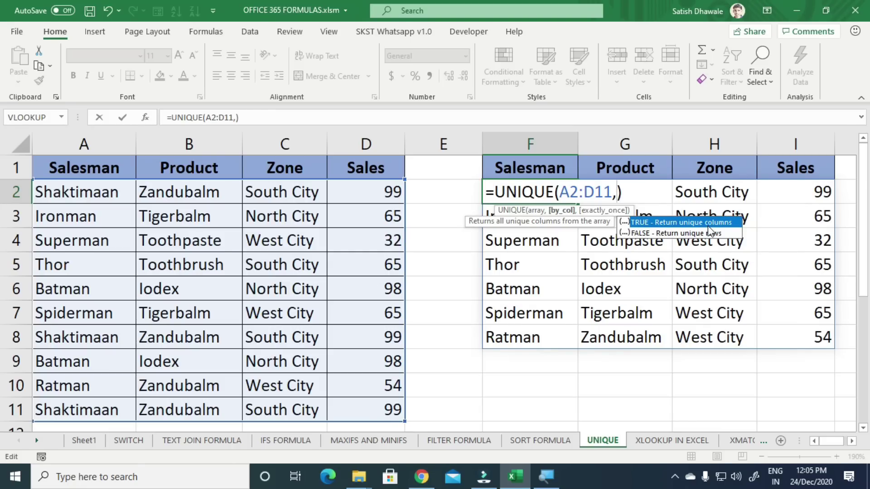
pyautogui.press('Escape')
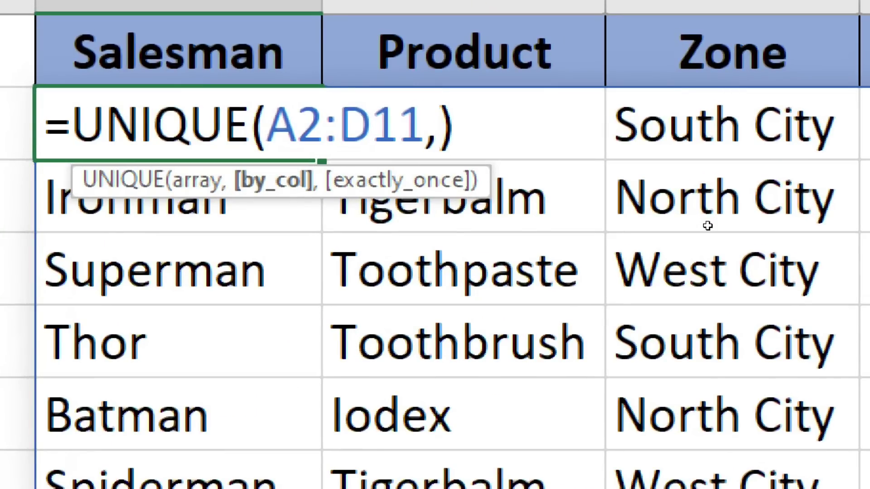
pyautogui.press('BackSpace')
pyautogui.press('Right')
pyautogui.press('Left')
pyautogui.write(',')
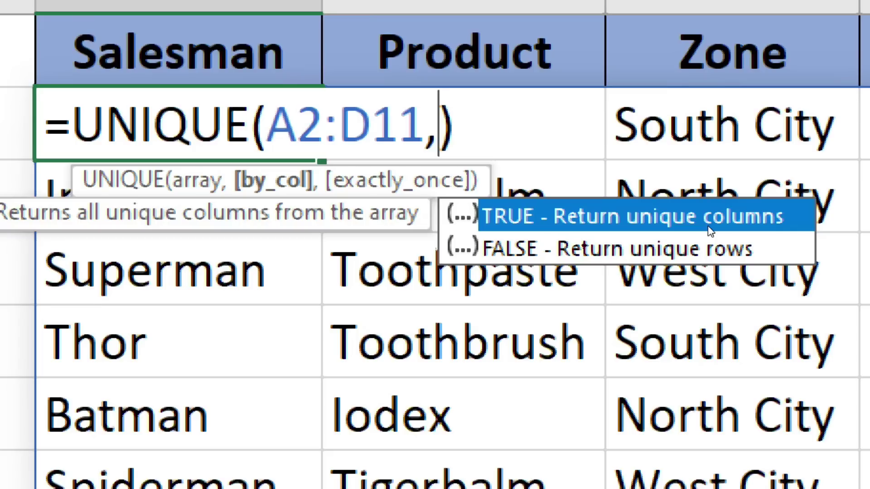
pyautogui.press('Down')
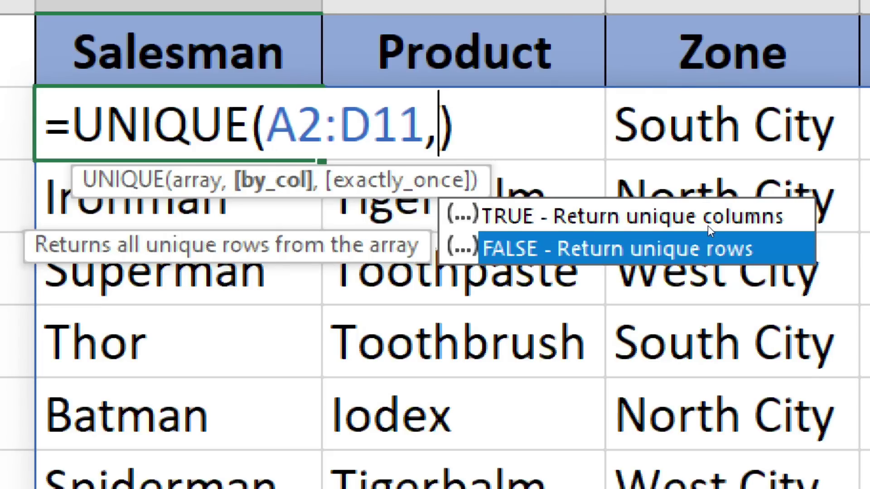
pyautogui.write('0')
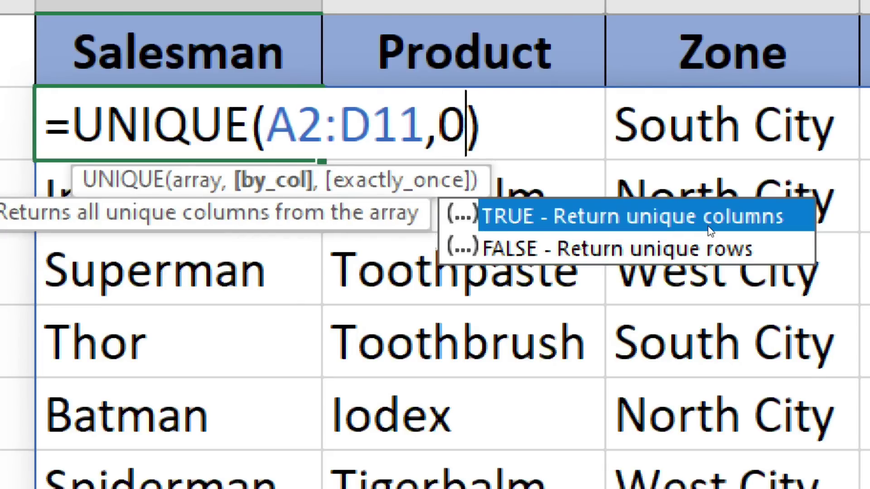
pyautogui.press('BackSpace')
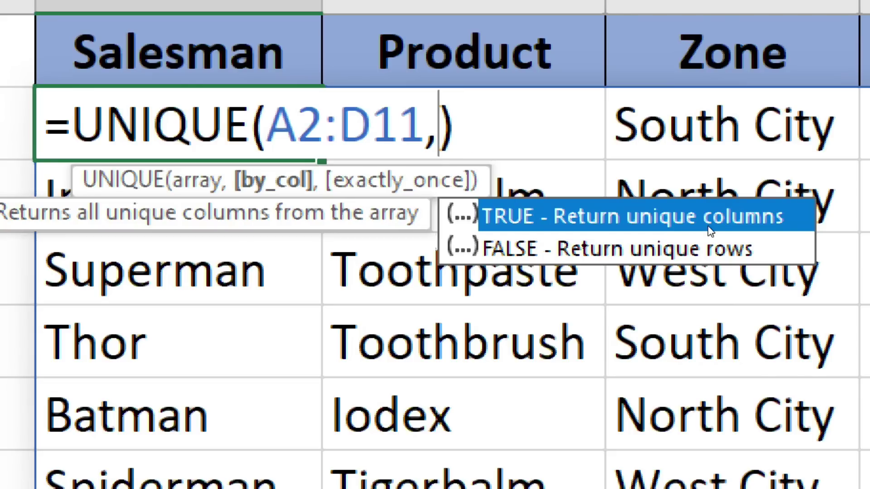
pyautogui.write('1')
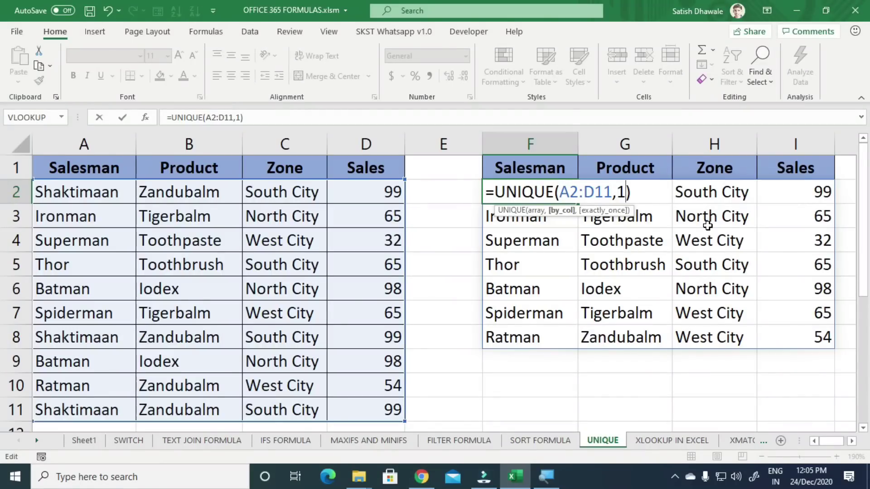
pyautogui.press('Return')
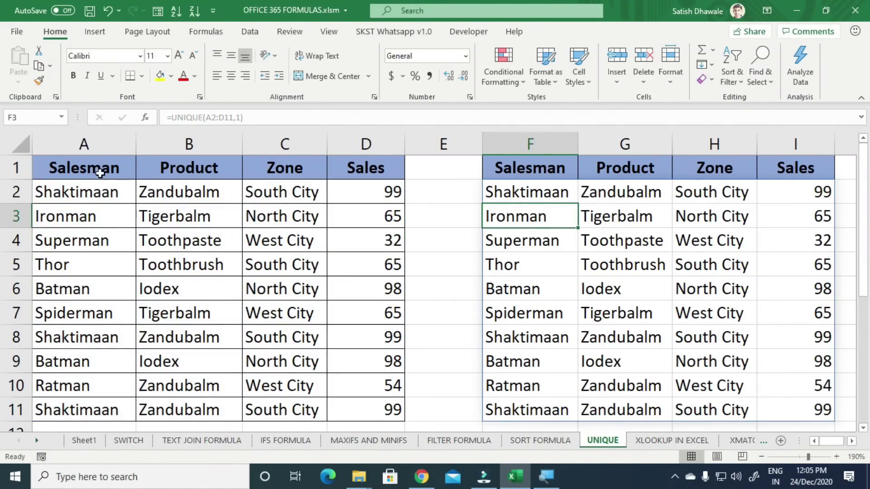
# - Copy the Salesman column A1:A11 over the Zone column in C1:C11 to create a duplicate column in the source table
pyautogui.moveTo(97, 171); pyautogui.dragTo(92, 406)
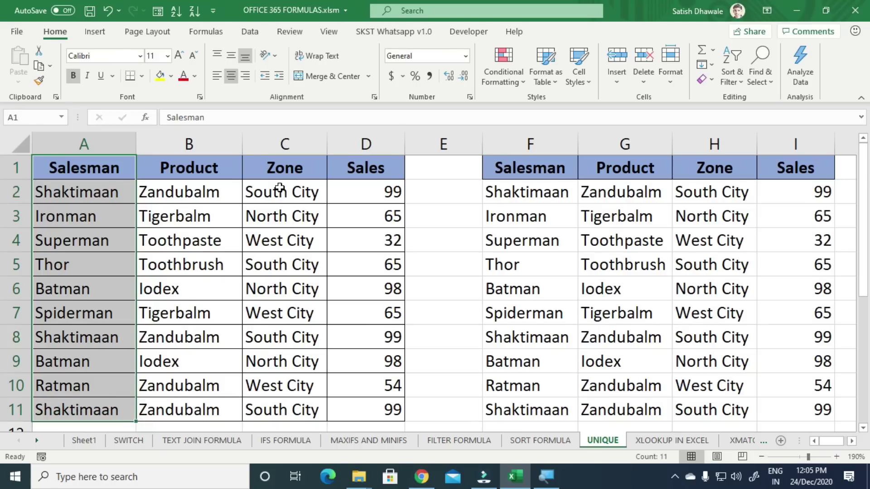
pyautogui.moveTo(204, 169); pyautogui.dragTo(217, 363)
pyautogui.moveTo(82, 170); pyautogui.dragTo(71, 405)
pyautogui.hotkey('ctrl', 'c')
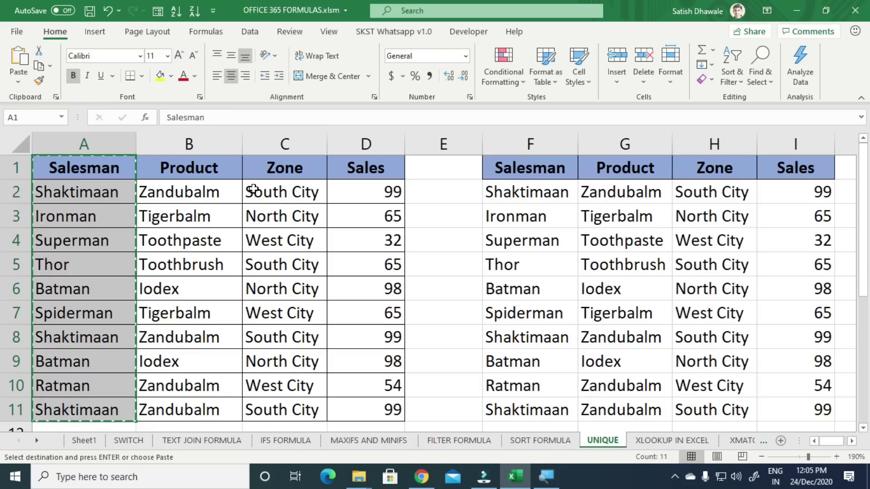
pyautogui.click(283, 171)
pyautogui.hotkey('ctrl', 'v')
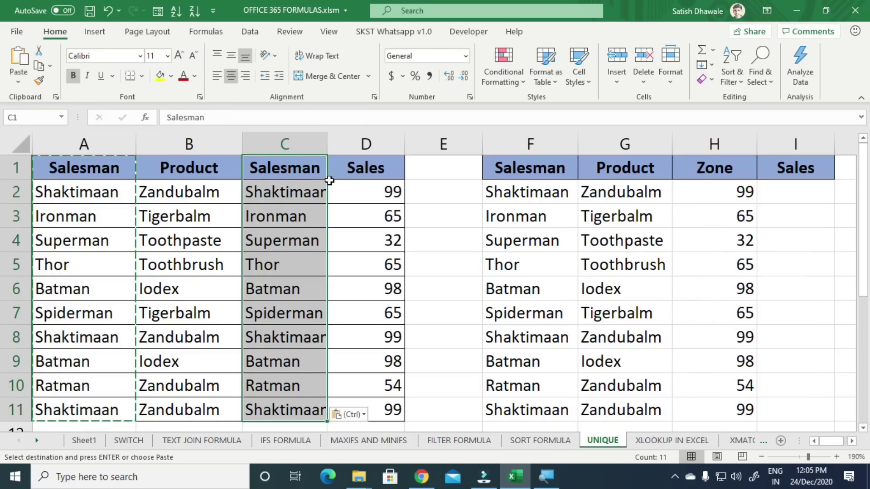
# - Compare the duplicate Salesman columns A and C with the output in F1:H11 and undo the paste over the Zone column
pyautogui.press('Escape')
pyautogui.click(90, 194)
pyautogui.click(286, 192)
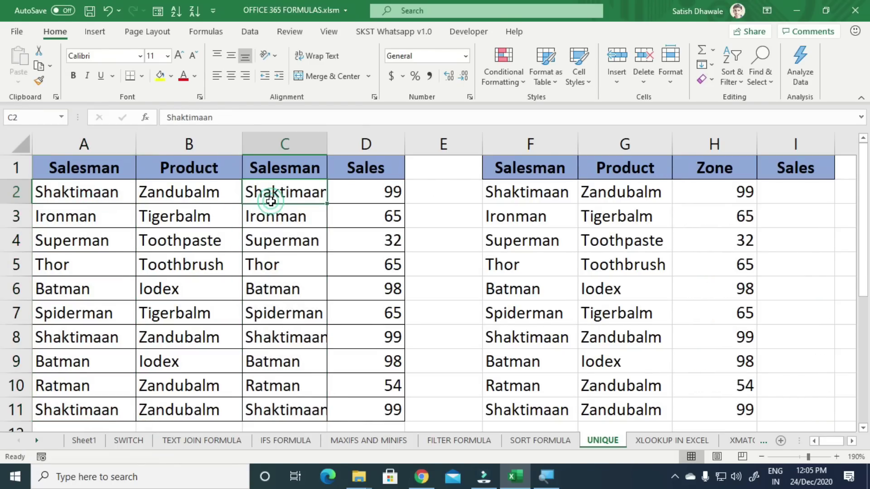
pyautogui.moveTo(528, 170); pyautogui.dragTo(728, 407)
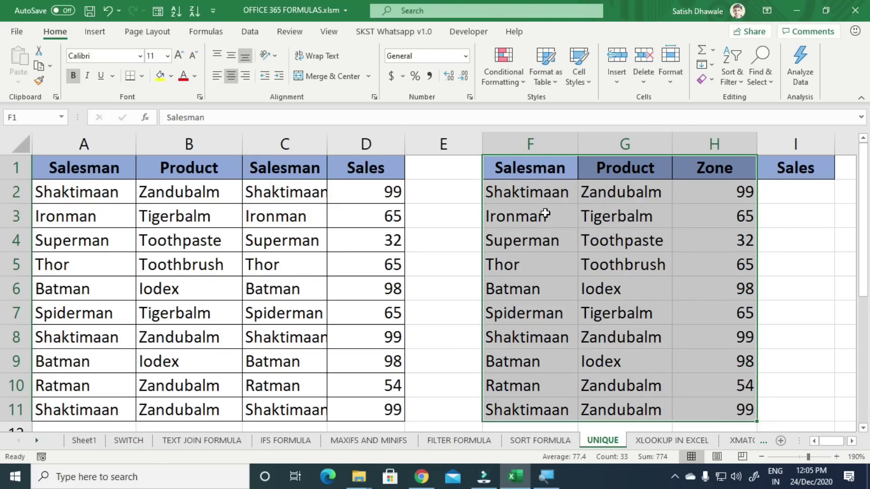
pyautogui.moveTo(529, 189); pyautogui.dragTo(501, 389)
pyautogui.moveTo(86, 170); pyautogui.dragTo(86, 362)
pyautogui.moveTo(283, 169); pyautogui.dragTo(278, 408)
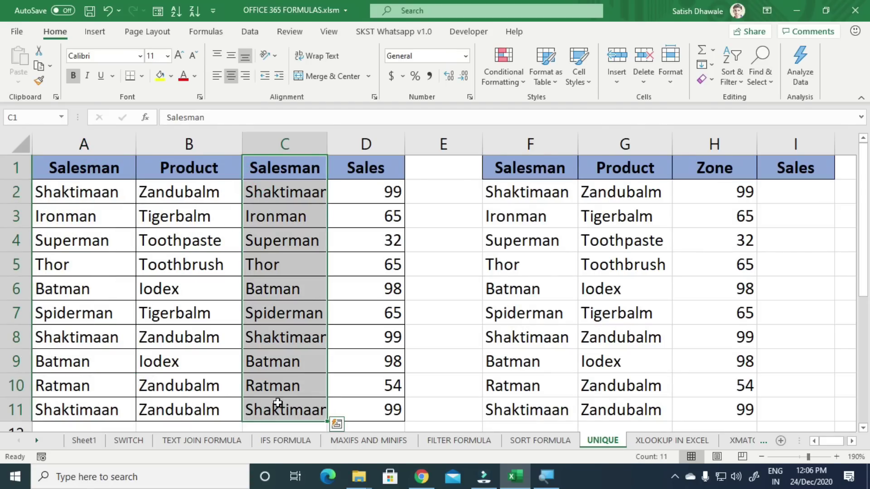
pyautogui.hotkey('ctrl', 'z')
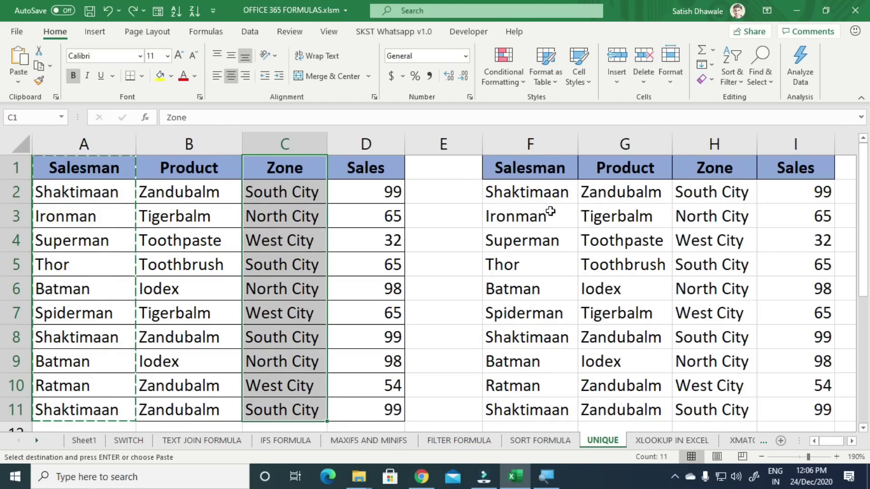
# - Set the by_col argument in F2 to 0 and open the exactly_once argument, making the formula =UNIQUE(A2:D11,0,)
pyautogui.doubleClick(543, 190)
pyautogui.doubleClick(622, 191)
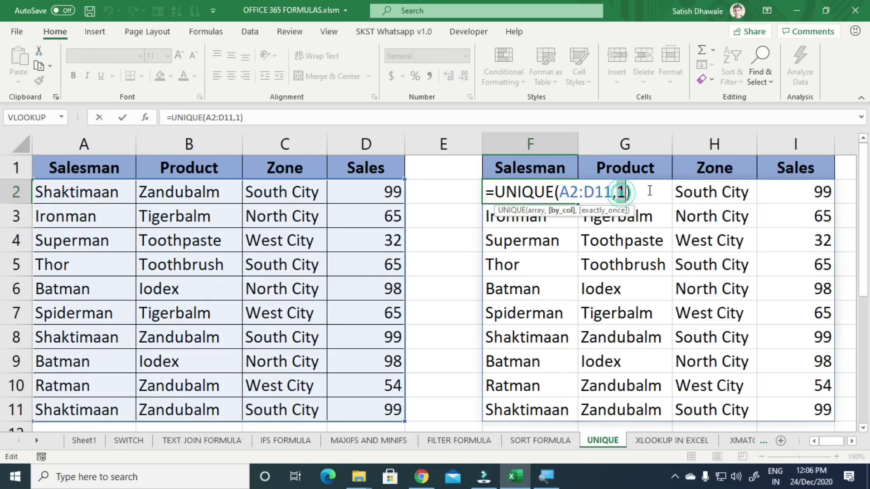
pyautogui.press('Delete')
pyautogui.write('0,')
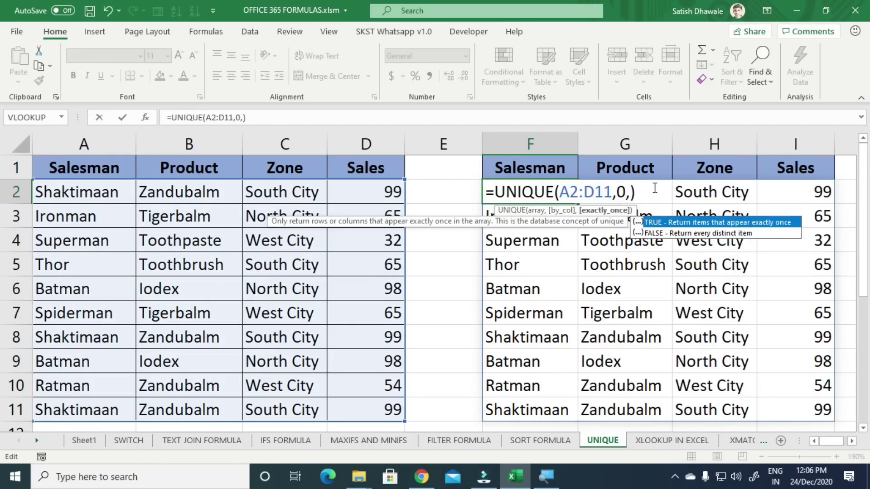
pyautogui.press('Escape')
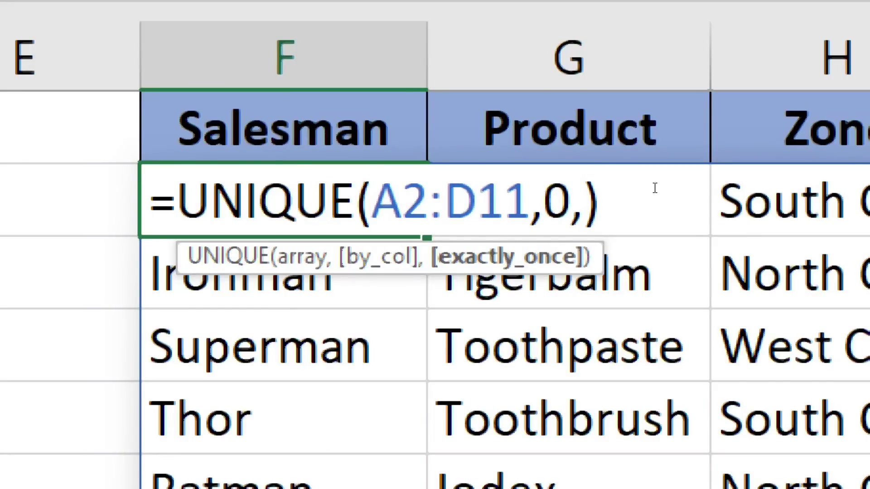
pyautogui.press('Left')
pyautogui.press('BackSpace')
pyautogui.press('BackSpace')
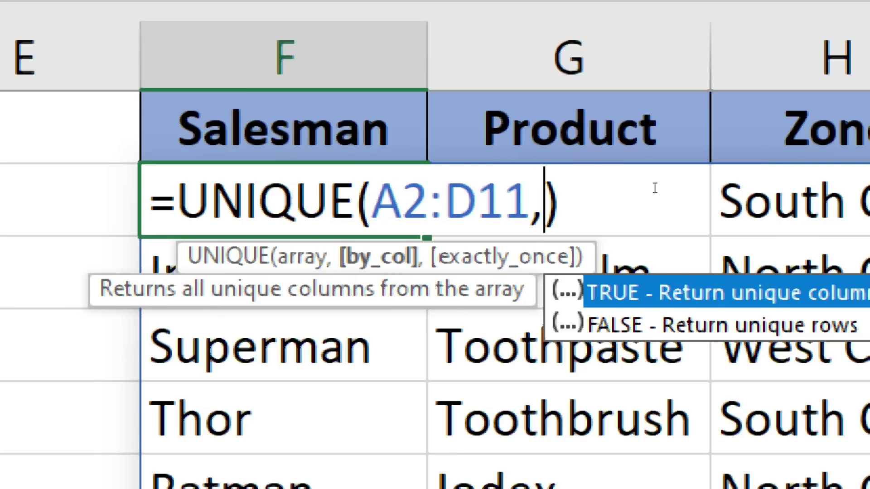
pyautogui.write('0,')
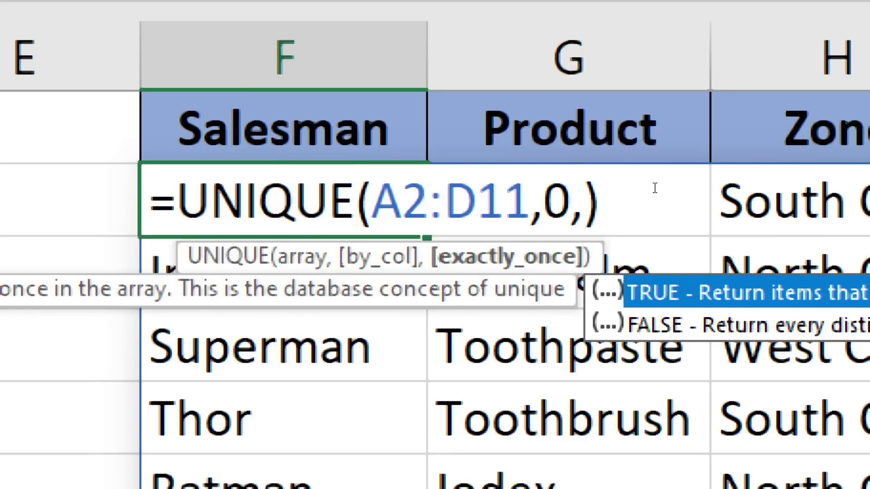
pyautogui.press('Escape')
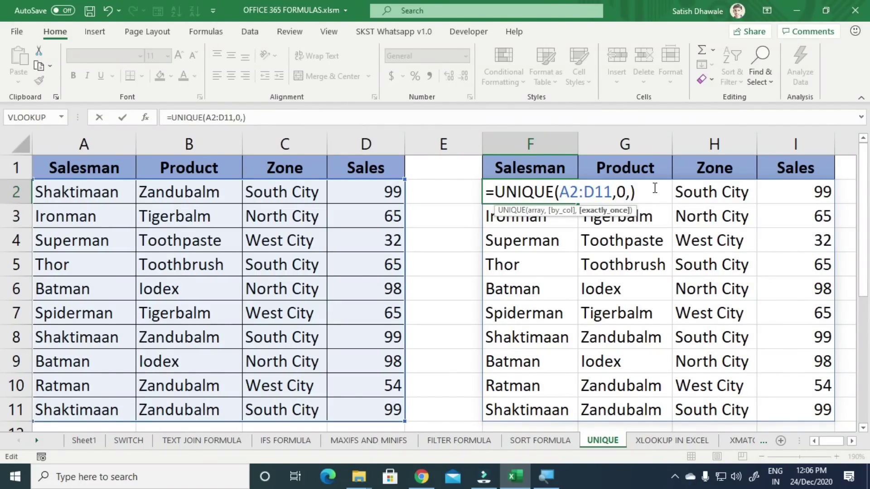
# - Set the exactly_once argument in F2 to 1, completing =UNIQUE(A2:D11,0,1) to return only rows that appear exactly once
pyautogui.write('1')
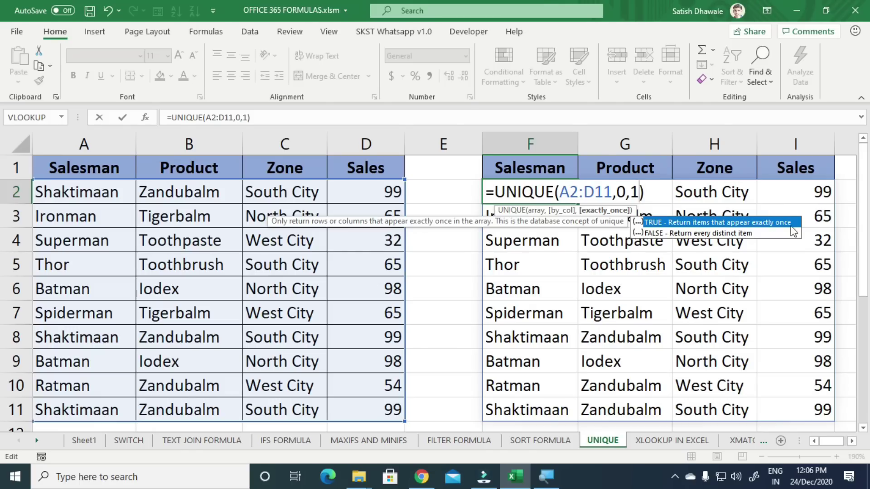
pyautogui.press('Escape')
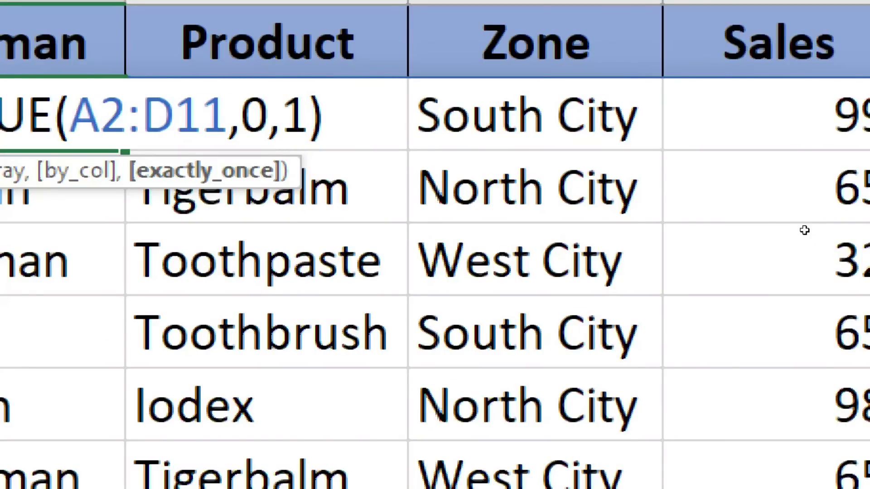
pyautogui.press('BackSpace')
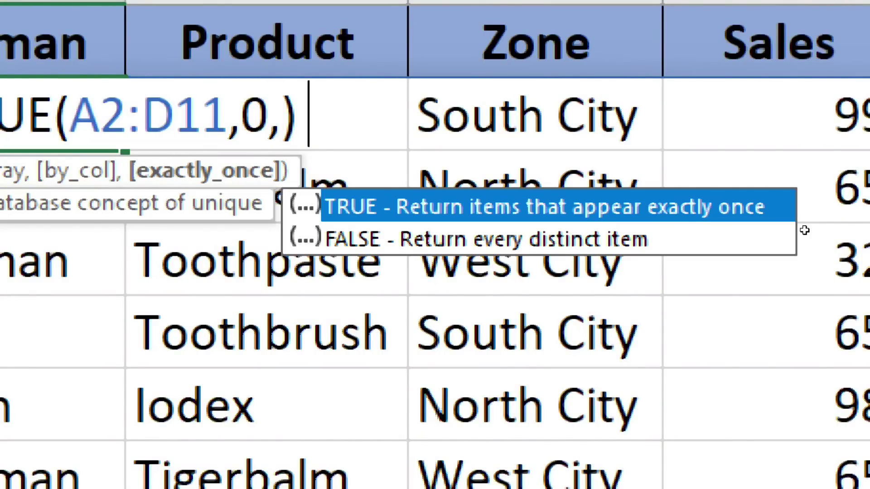
pyautogui.write('1')
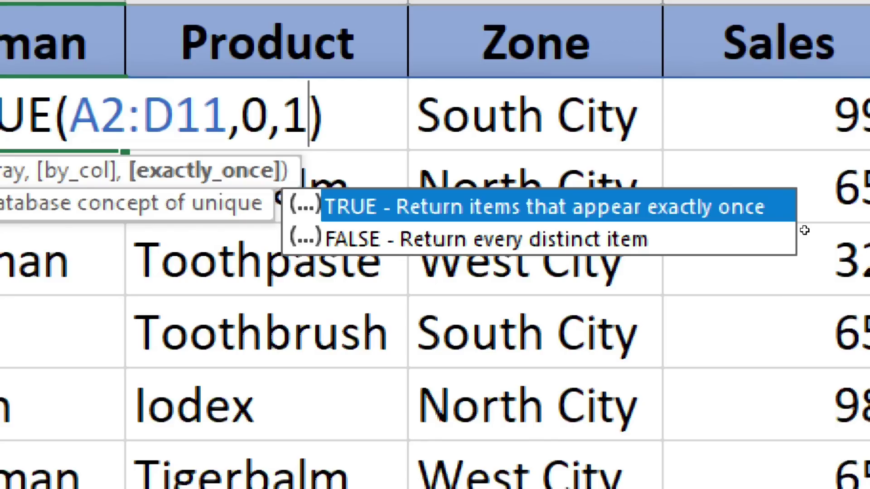
pyautogui.press('Escape')
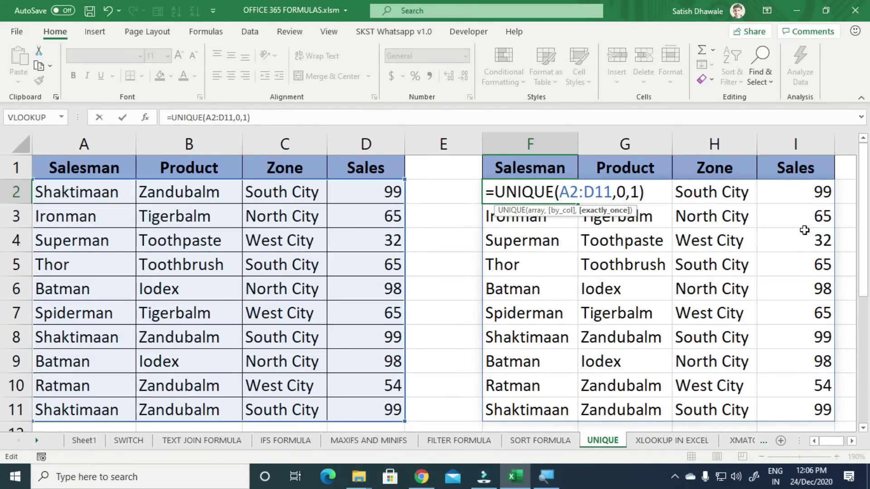
pyautogui.press('Return')
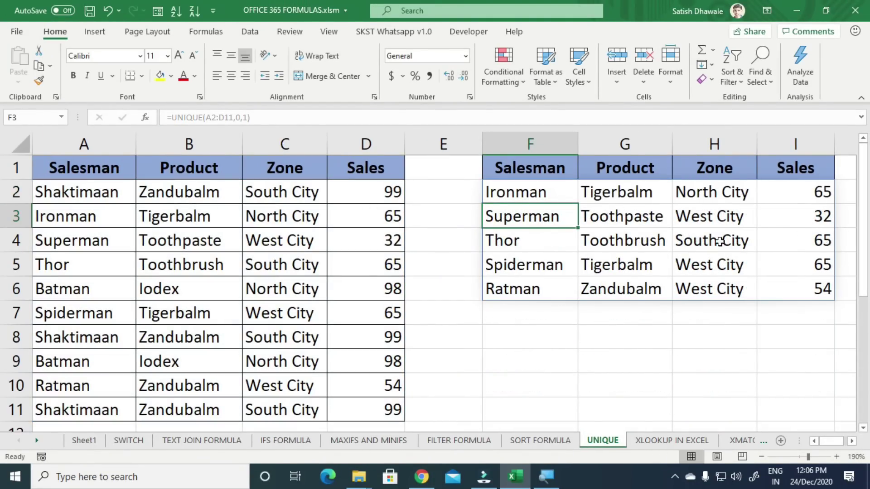
# - Compare the source rows in A2:D11, including the repeated Batman and Shaktimaan rows, with the UNIQUE output in F2:I6
pyautogui.moveTo(111, 194); pyautogui.dragTo(81, 415)
pyautogui.moveTo(67, 216); pyautogui.dragTo(390, 219)
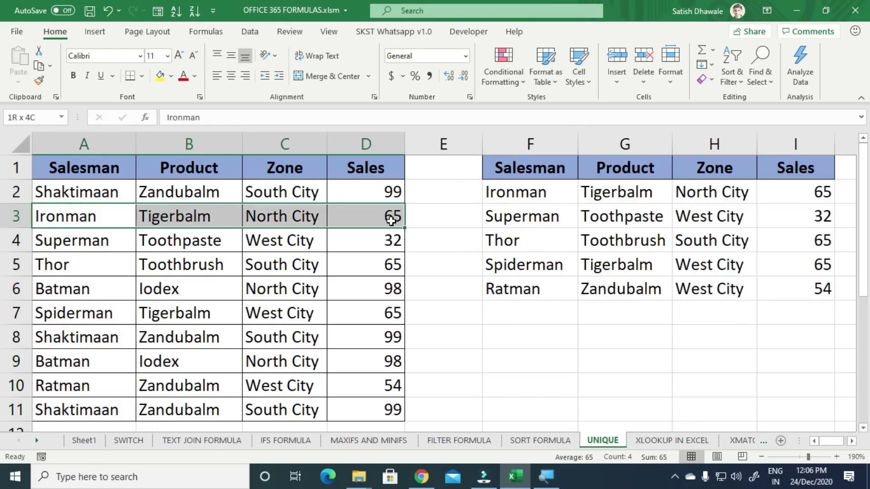
pyautogui.moveTo(528, 192); pyautogui.dragTo(800, 192)
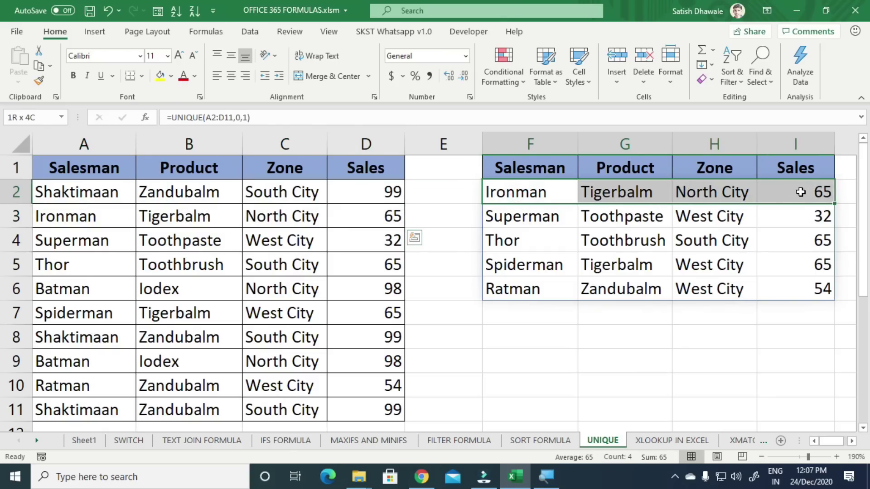
pyautogui.moveTo(519, 233); pyautogui.dragTo(680, 219)
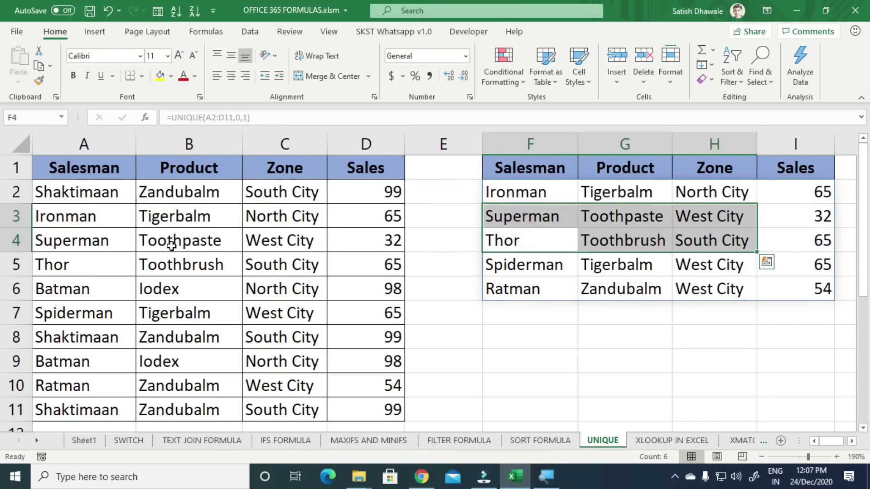
pyautogui.moveTo(541, 192); pyautogui.dragTo(530, 290)
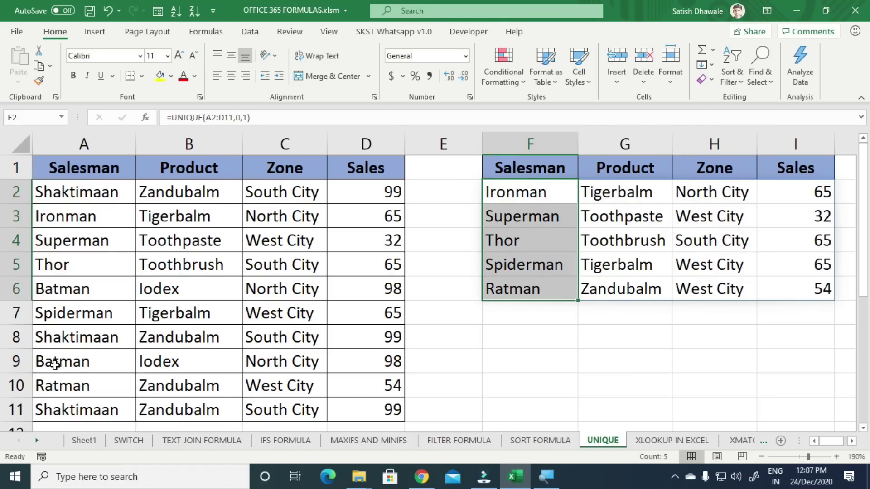
pyautogui.click(17, 361)
pyautogui.click(14, 288)
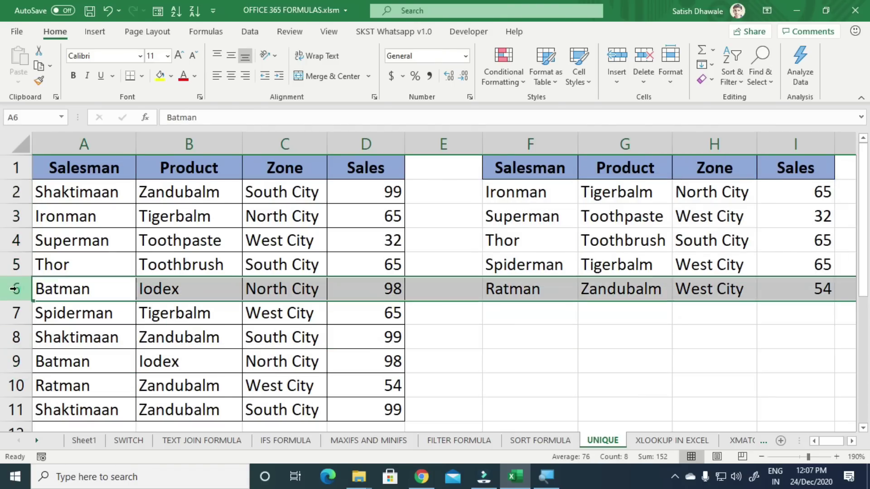
pyautogui.click(17, 196)
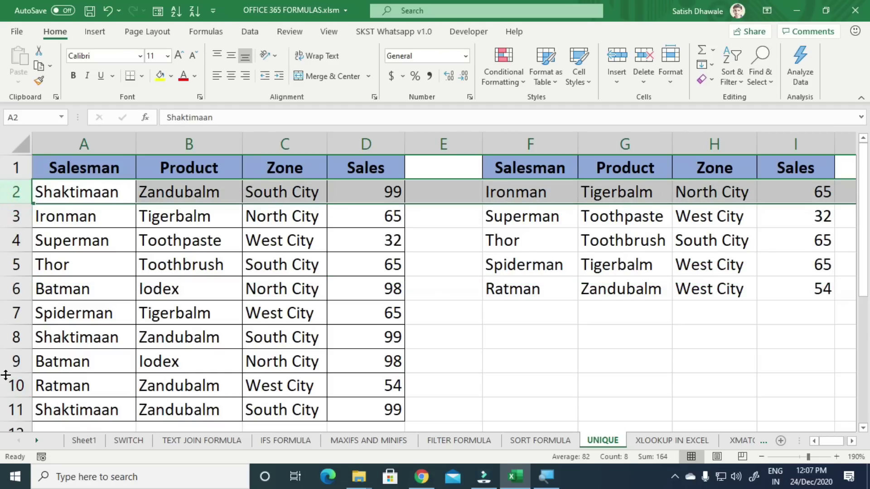
pyautogui.click(5, 340)
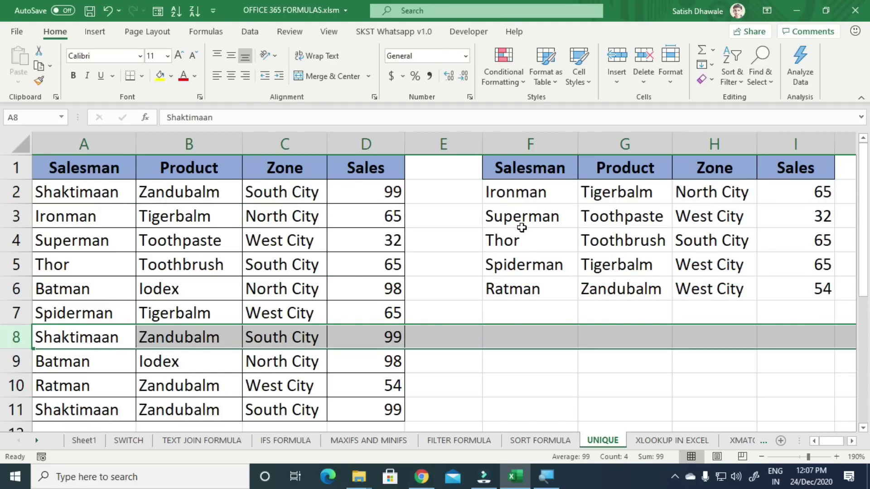
pyautogui.moveTo(525, 198); pyautogui.dragTo(806, 289)
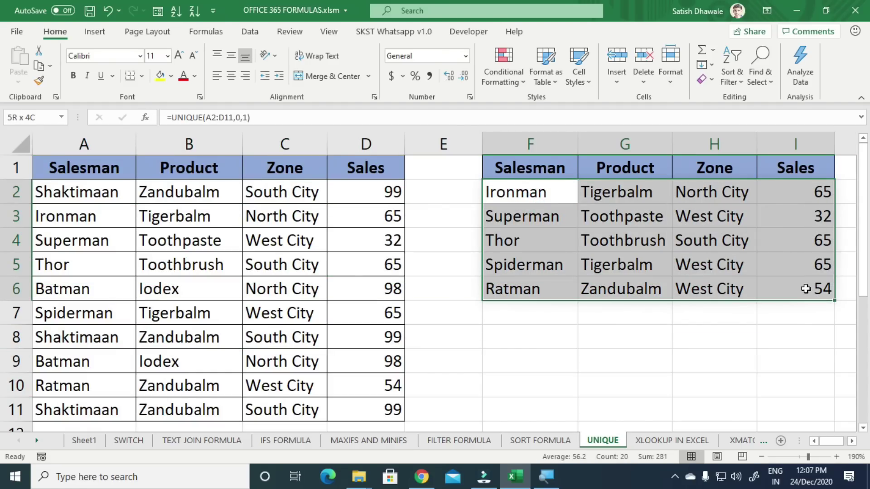
# - Review the arguments of the F2 formula and set exactly_once to 0, making it =UNIQUE(A2:D11,0,0) to return every distinct row
pyautogui.doubleClick(520, 186)
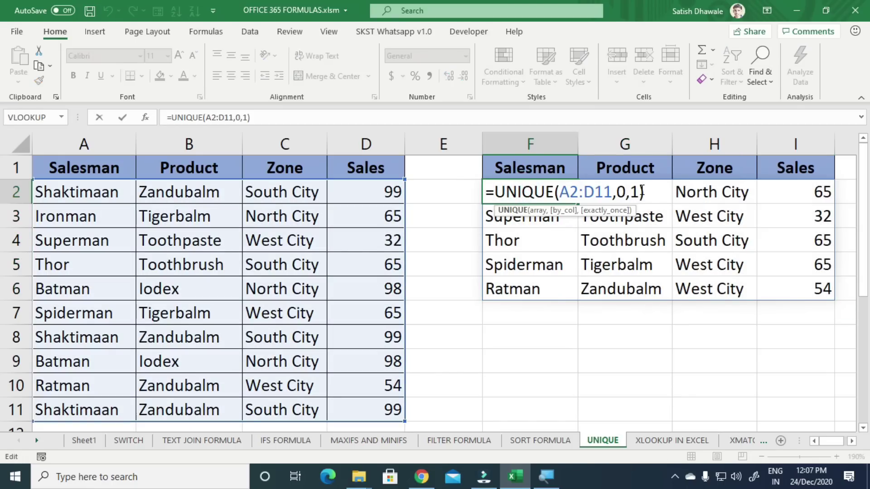
pyautogui.moveTo(640, 191); pyautogui.dragTo(565, 194)
pyautogui.click(577, 193)
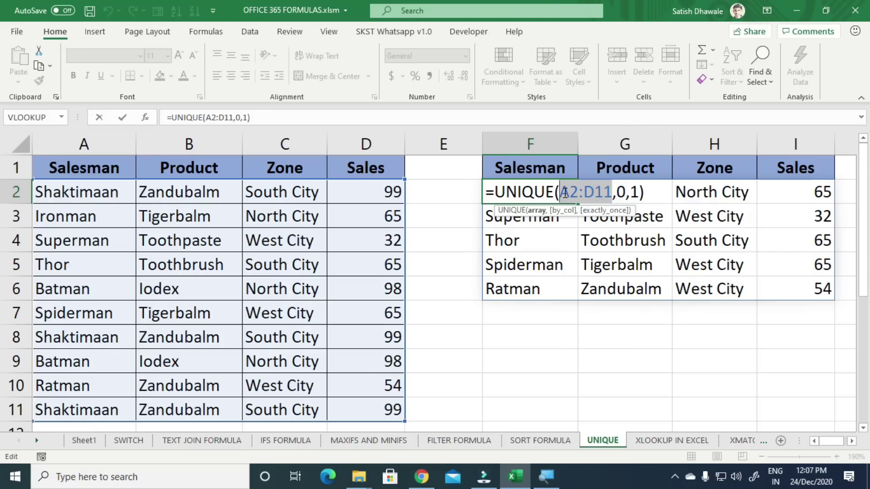
pyautogui.moveTo(623, 191); pyautogui.dragTo(617, 192)
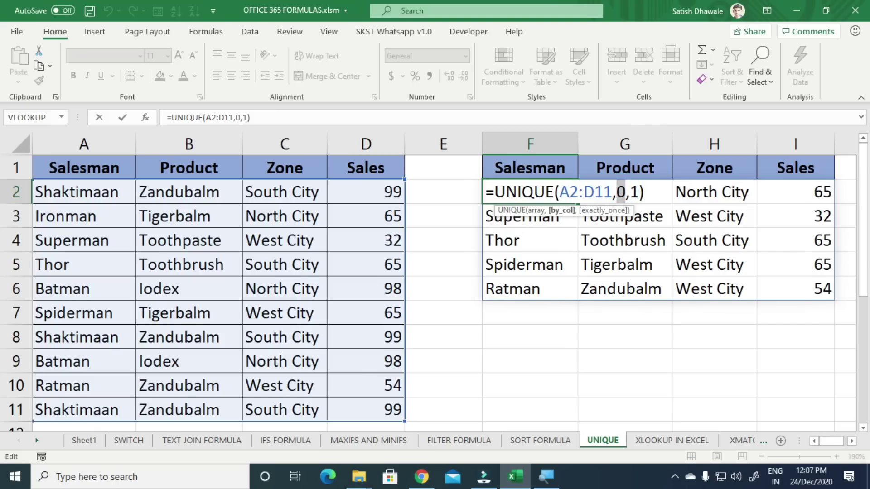
pyautogui.doubleClick(635, 190)
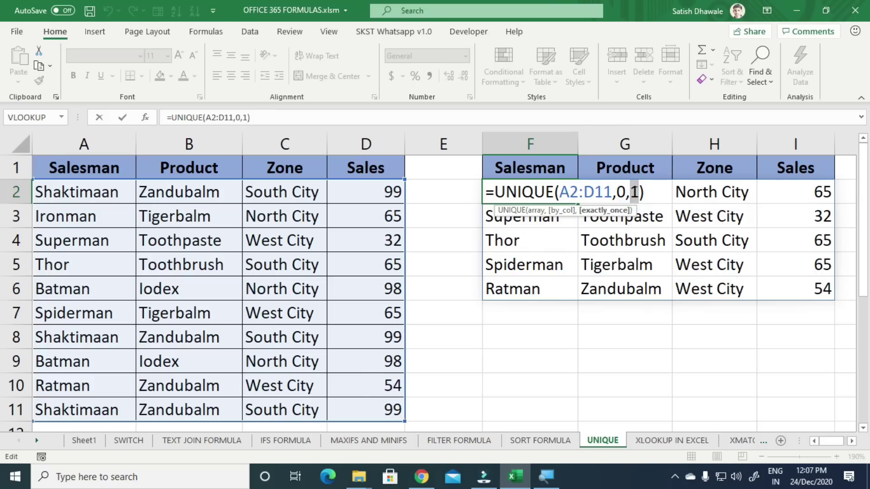
pyautogui.write('0')
pyautogui.press('Return')
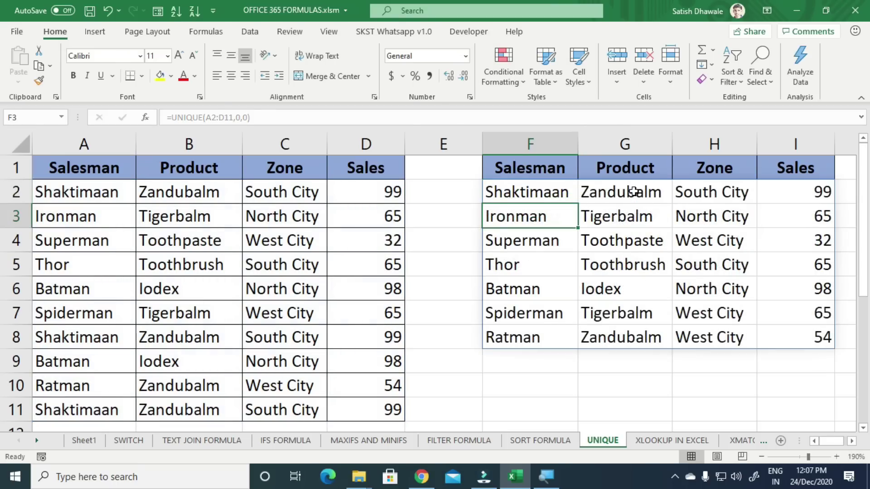
pyautogui.moveTo(576, 192); pyautogui.dragTo(549, 355)
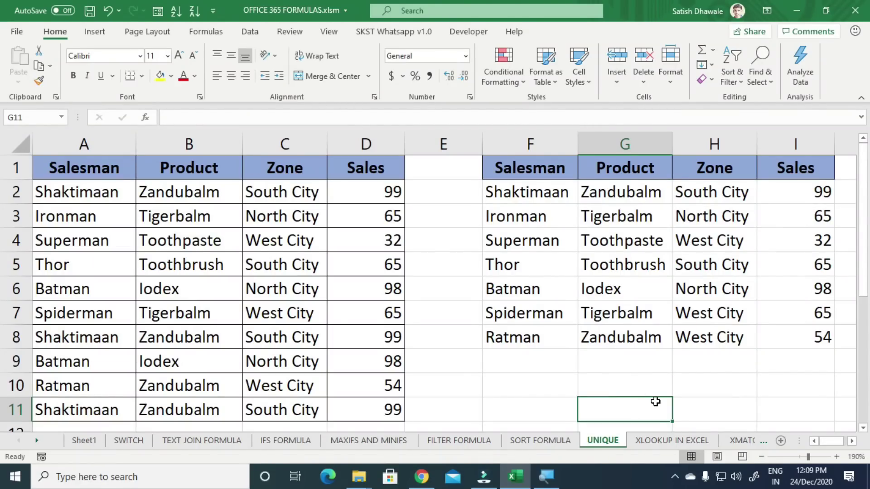
# - Go to the XLOOKUP IN EXCEL sheet and examine its Salesman ID, Salesman, Product, Zone and Sales columns
pyautogui.click(671, 441)
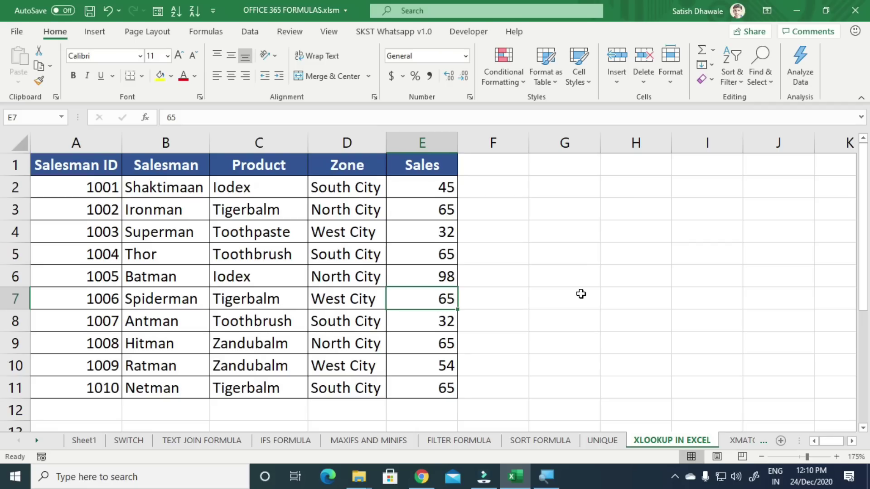
pyautogui.click(581, 294)
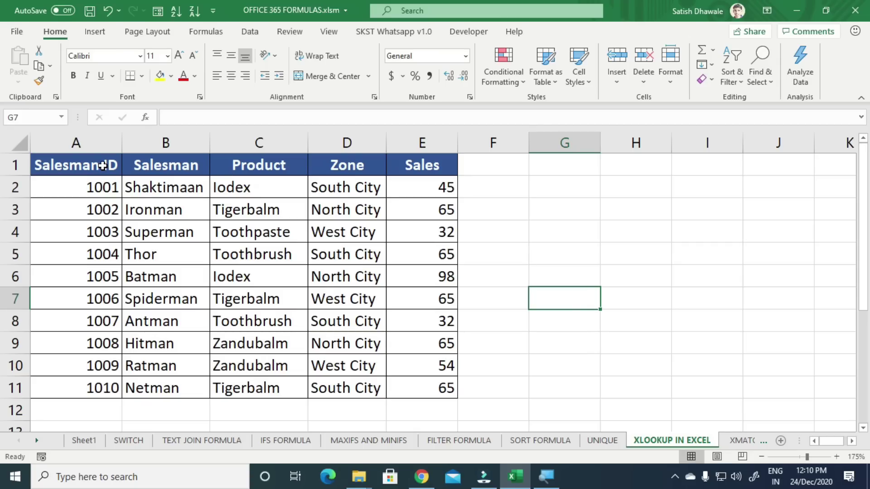
pyautogui.moveTo(102, 166); pyautogui.dragTo(86, 389)
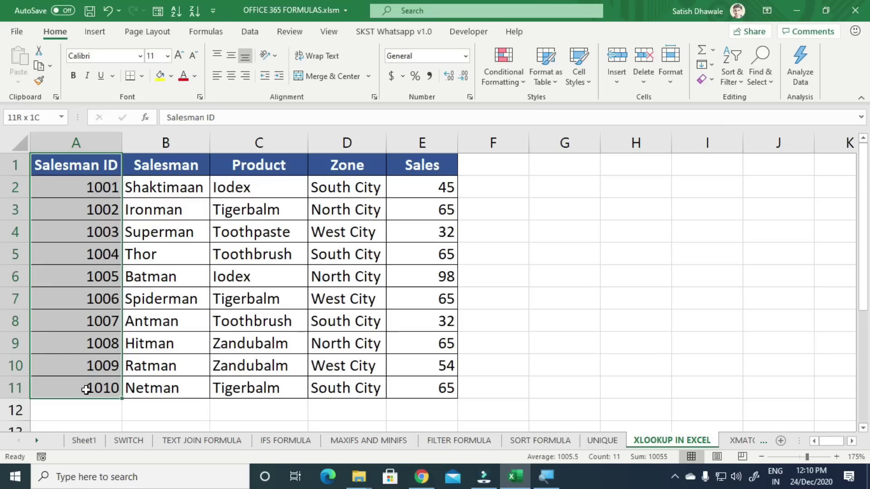
pyautogui.moveTo(166, 166); pyautogui.dragTo(167, 386)
pyautogui.moveTo(254, 168); pyautogui.dragTo(255, 389)
pyautogui.moveTo(373, 171); pyautogui.dragTo(376, 392)
pyautogui.moveTo(435, 170); pyautogui.dragTo(428, 389)
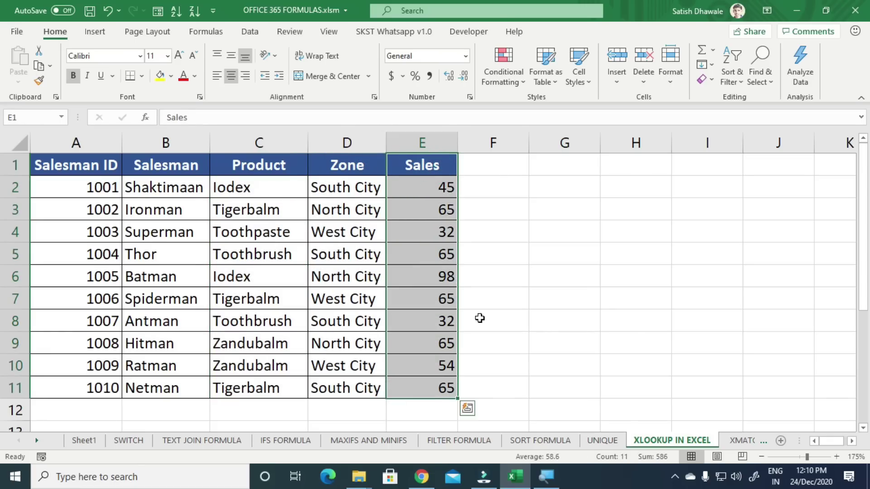
# - Add the header Salesman ID in G1 and widen column G to fit it
pyautogui.click(547, 180)
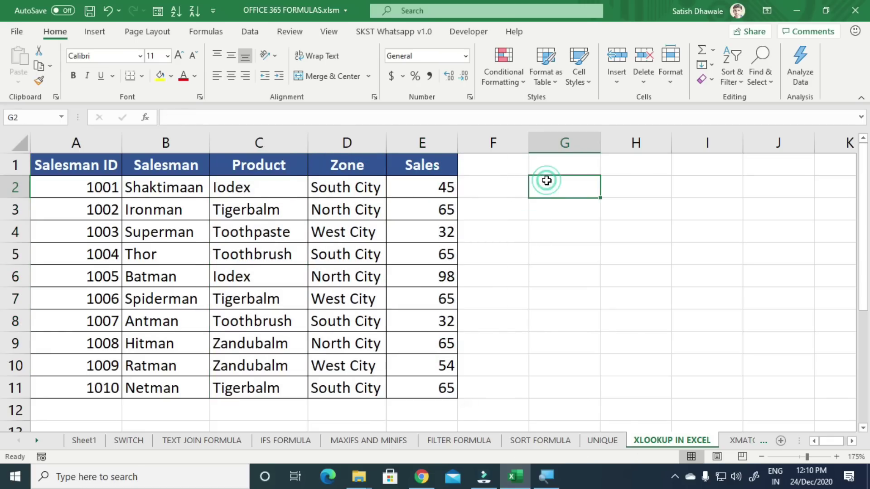
pyautogui.click(115, 166)
pyautogui.click(555, 167)
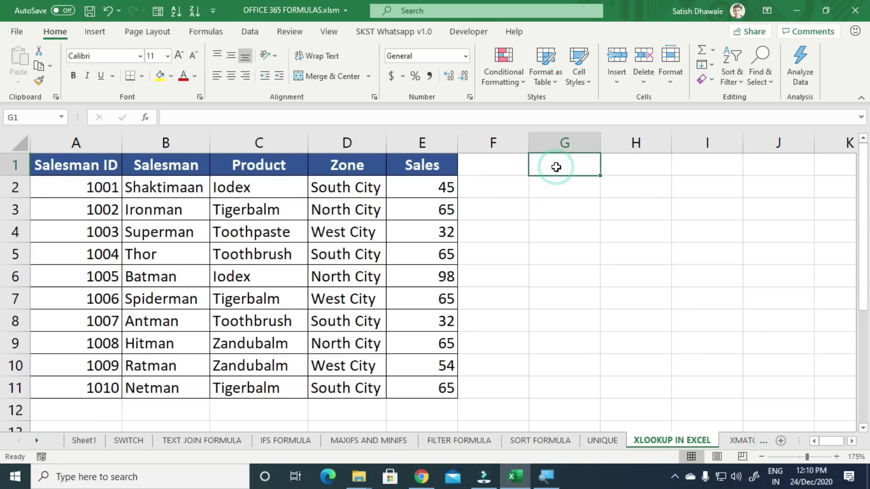
pyautogui.write('Salesman ID')
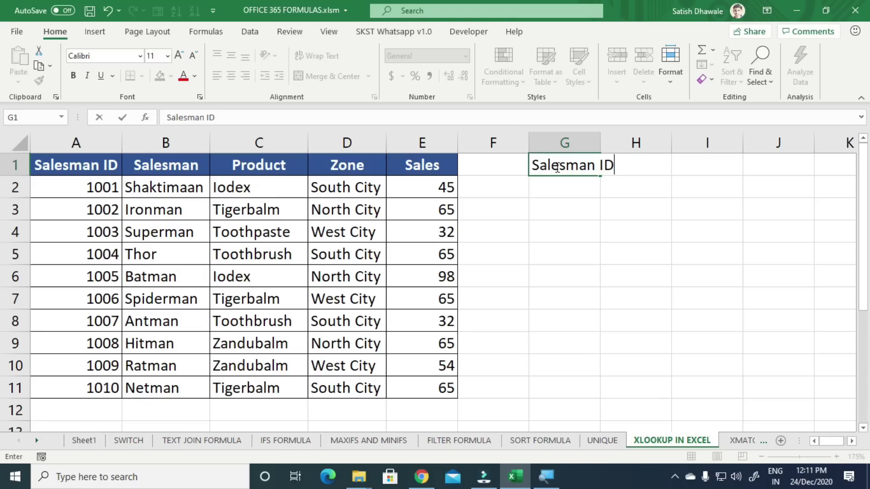
pyautogui.press('Return')
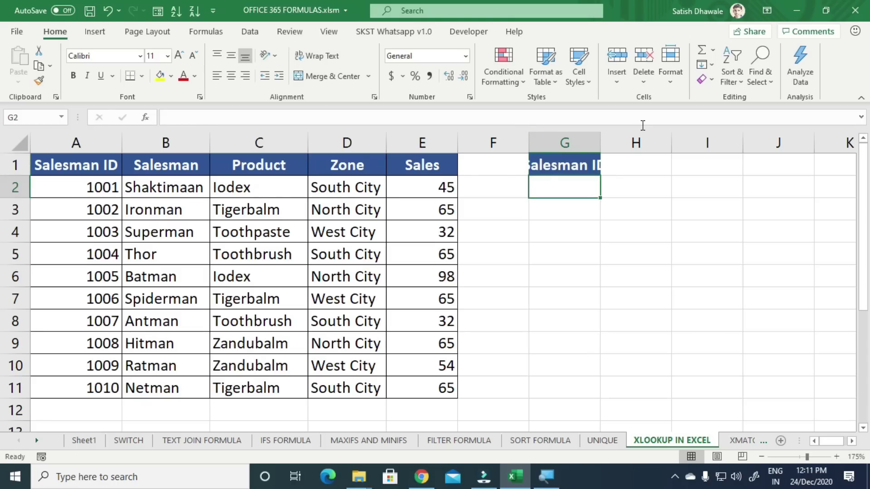
pyautogui.moveTo(600, 141); pyautogui.dragTo(623, 145)
# - Enter the salesman ID listed in A2 as the lookup value in G2
pyautogui.click(591, 187)
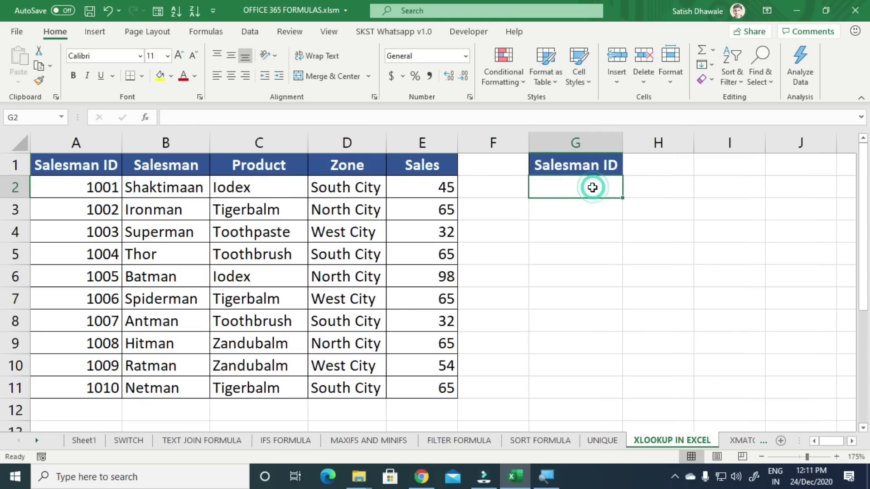
pyautogui.write('1001')
pyautogui.press('Tab')
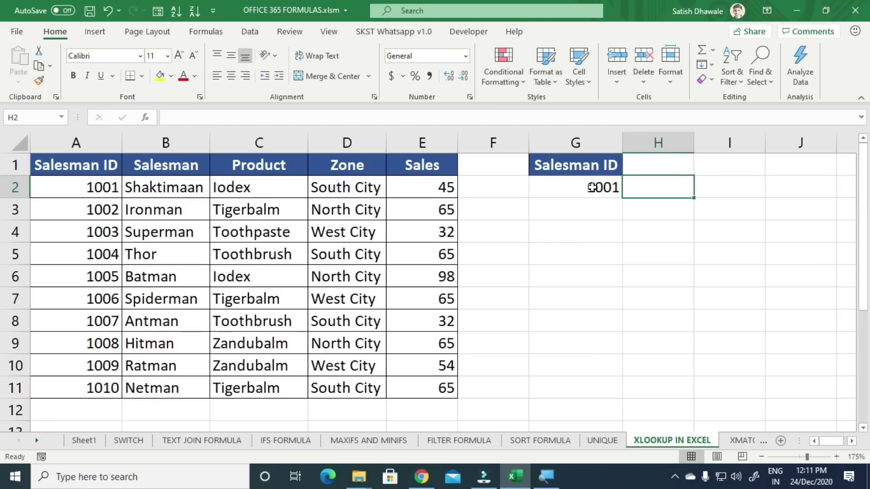
# - Copy the Salesman, Product, Zone and Sales headers from B1:E1 to H1:K1
pyautogui.click(171, 164)
pyautogui.click(665, 168)
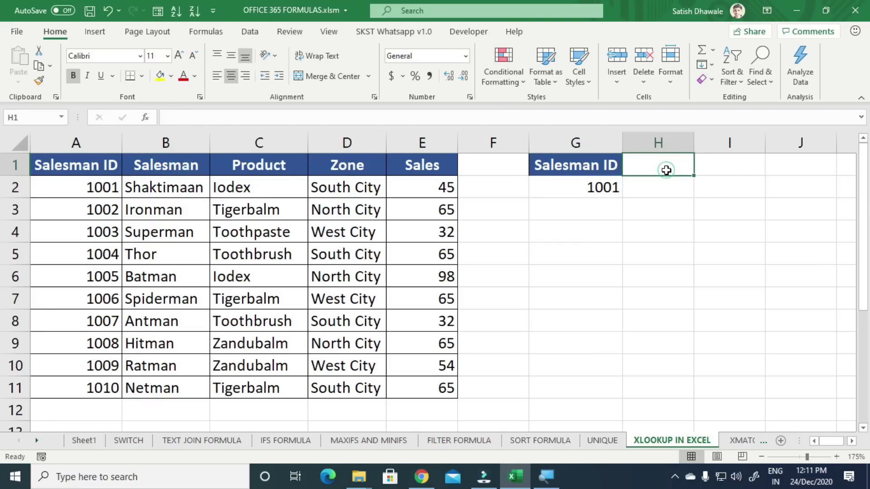
pyautogui.moveTo(169, 165); pyautogui.dragTo(417, 167)
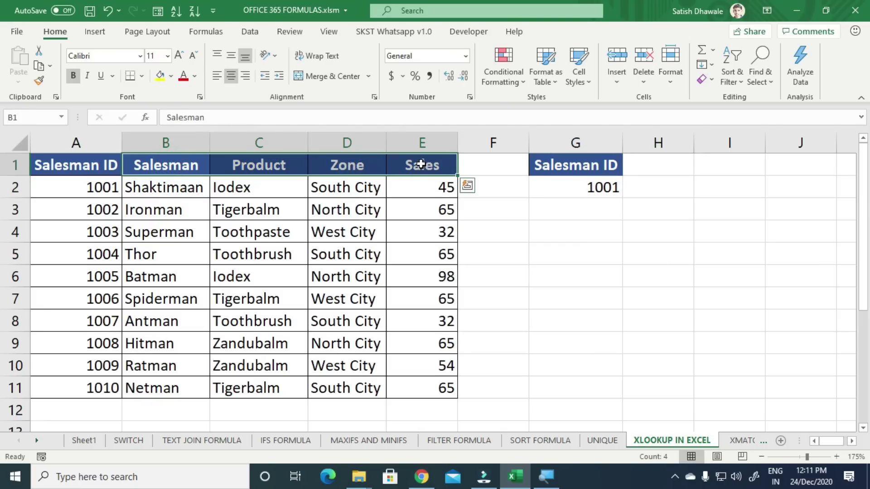
pyautogui.hotkey('ctrl', 'c')
pyautogui.click(672, 166)
pyautogui.hotkey('ctrl', 'v')
pyautogui.click(654, 254)
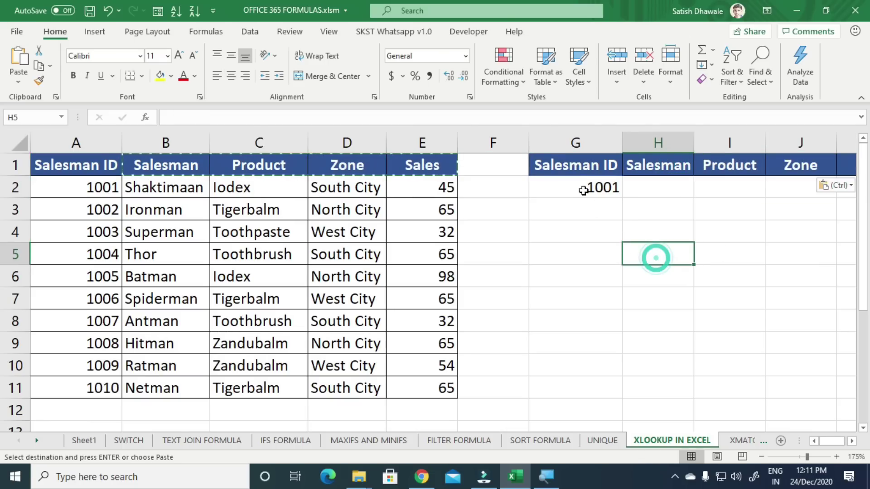
# - Start an XLOOKUP formula in H2 with G2 as the lookup value and A2:A11 as the lookup array
pyautogui.click(583, 188)
pyautogui.moveTo(662, 196); pyautogui.dragTo(471, 184)
pyautogui.press('Escape')
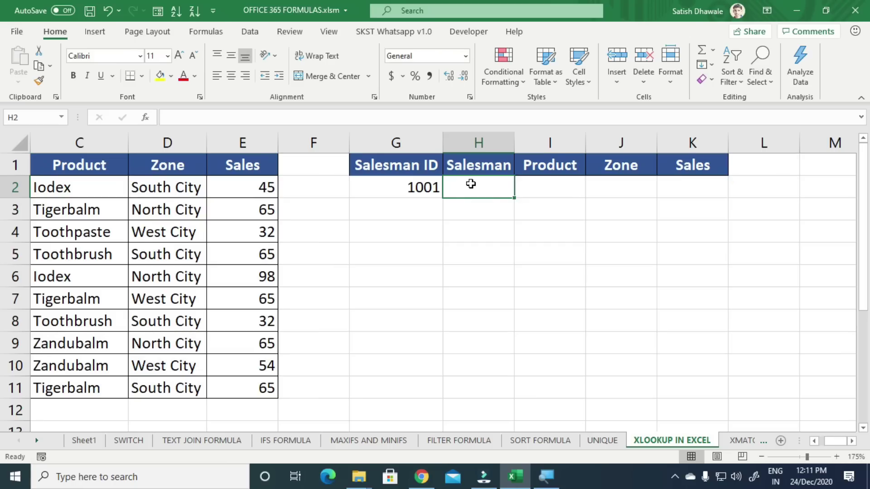
pyautogui.write('=xlo')
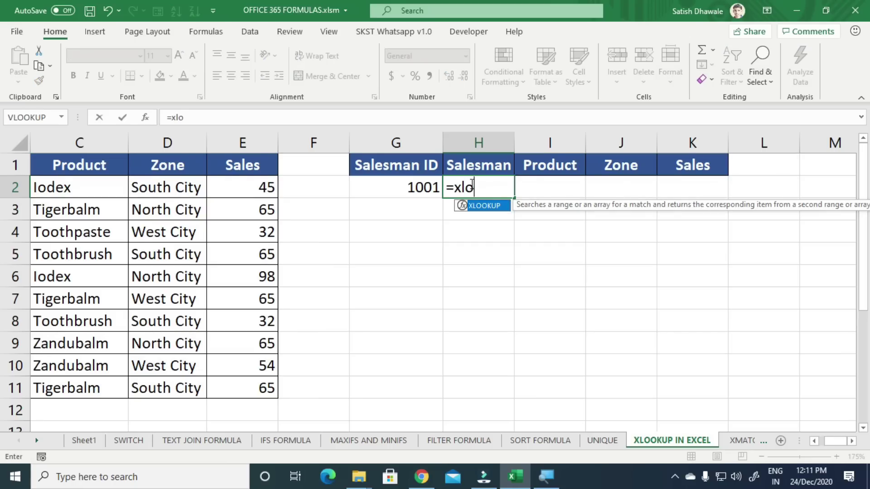
pyautogui.press('Tab')
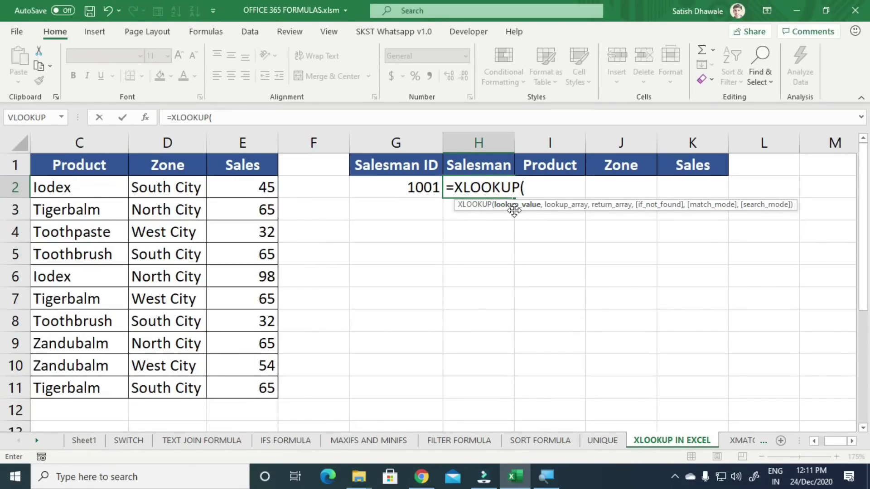
pyautogui.click(409, 189)
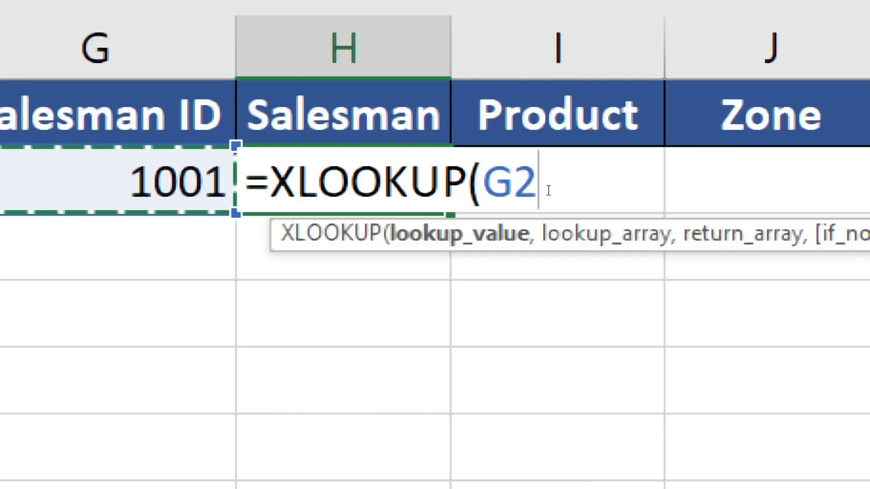
pyautogui.write(',')
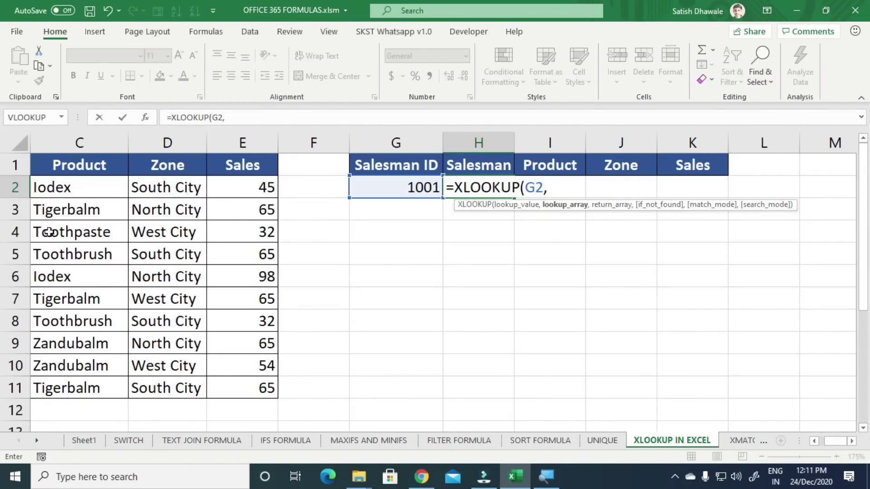
pyautogui.moveTo(73, 199); pyautogui.dragTo(65, 387)
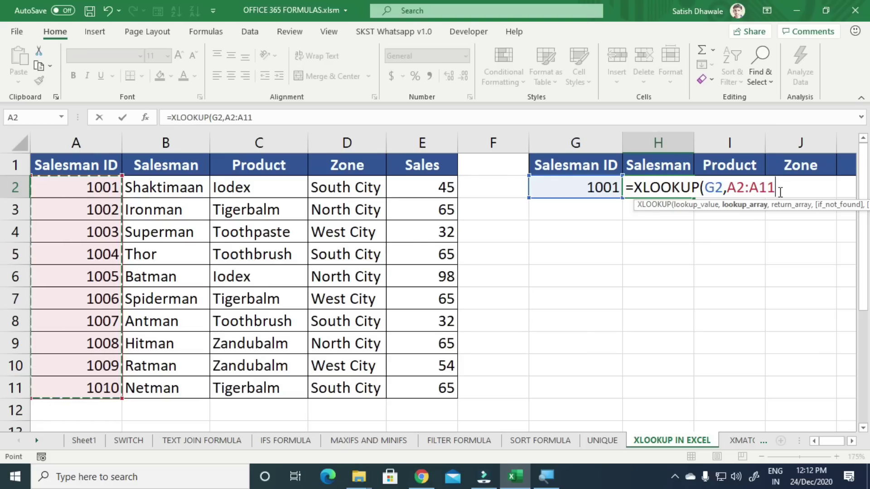
# - Make the XLOOKUP lookup array absolute as $A$2:$A$11 and continue to the return array argument
pyautogui.moveTo(780, 193); pyautogui.dragTo(737, 191)
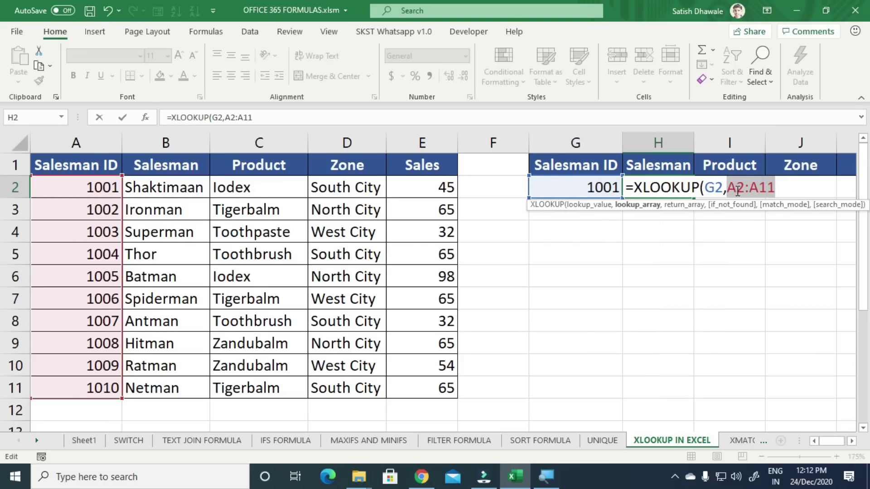
pyautogui.press('F4')
pyautogui.press('F4')
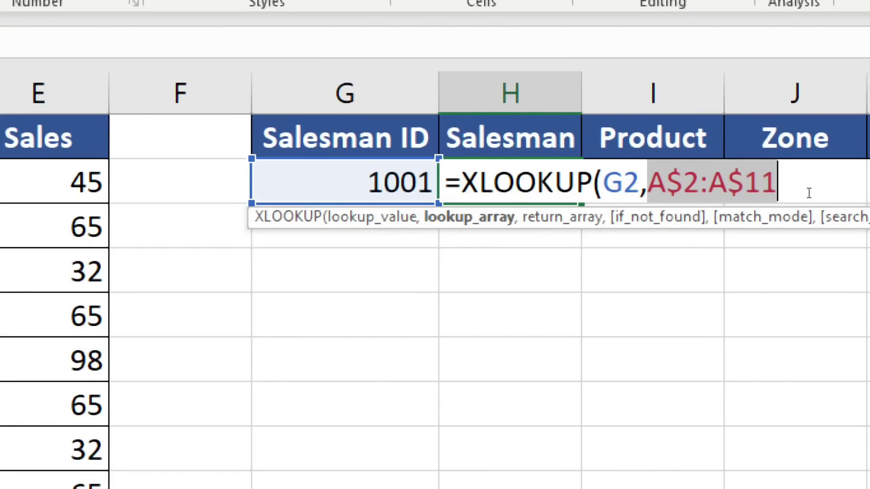
pyautogui.press('F4')
pyautogui.press('F4')
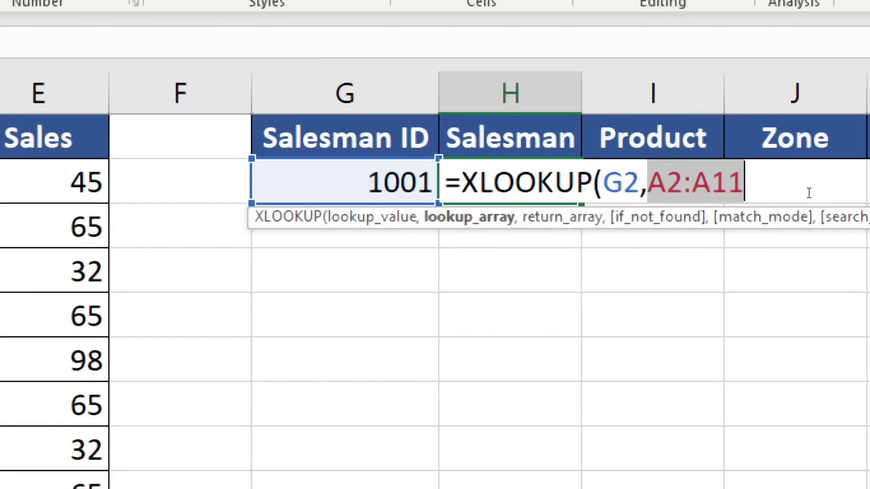
pyautogui.press('F4')
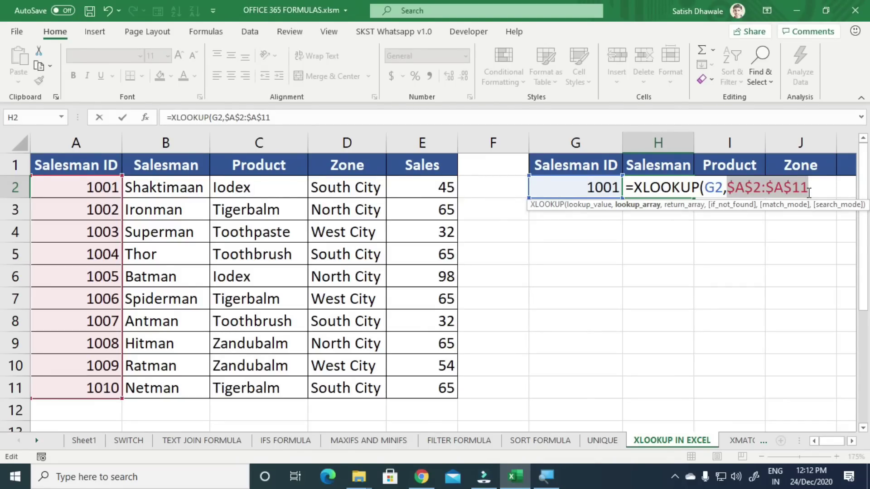
pyautogui.press('Right')
pyautogui.write(',')
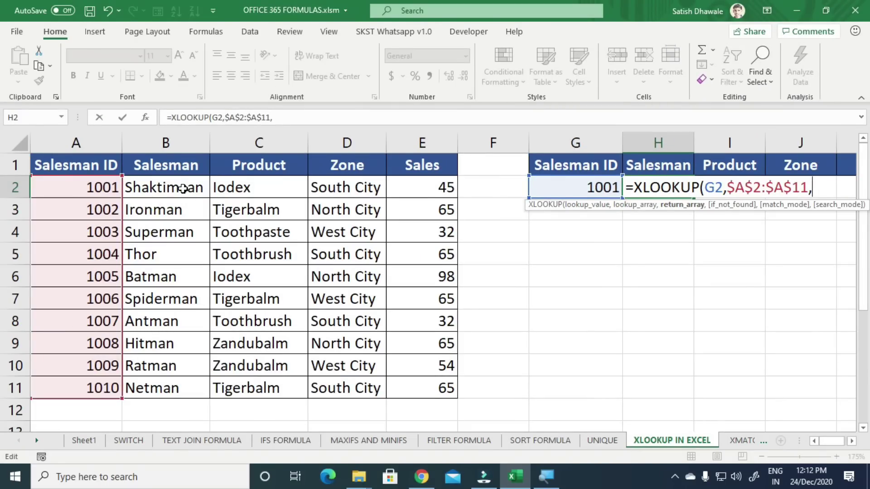
# - Complete the XLOOKUP formula with B2:B11 as the return array and widen column H to fit its content
pyautogui.moveTo(183, 187); pyautogui.dragTo(180, 388)
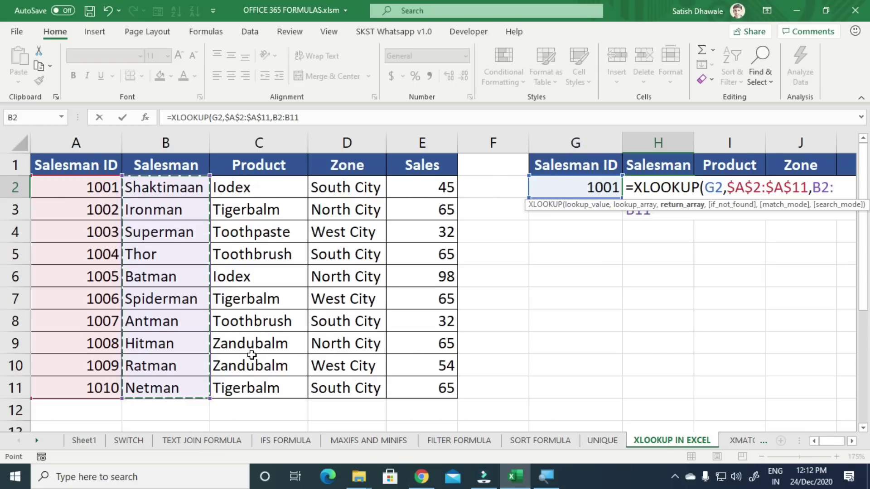
pyautogui.press('Return')
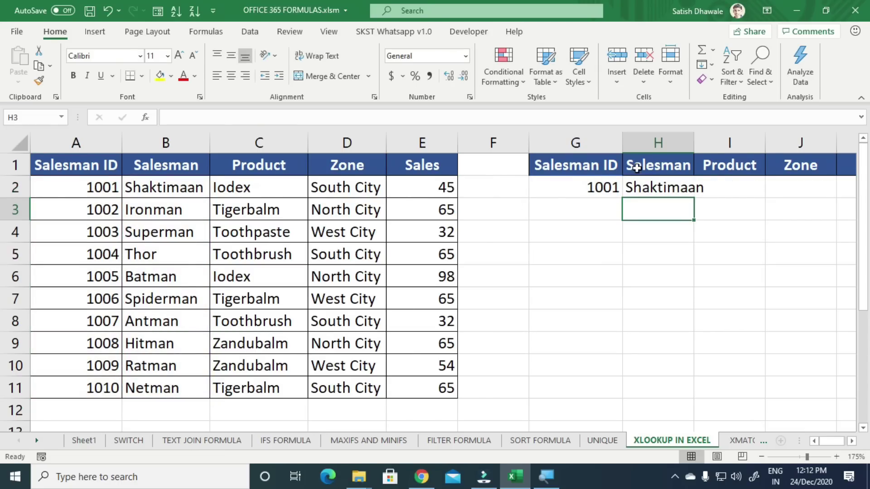
pyautogui.doubleClick(694, 141)
# - Make the lookup value of the XLOOKUP formula in H2 absolute as $G$2
pyautogui.click(675, 190)
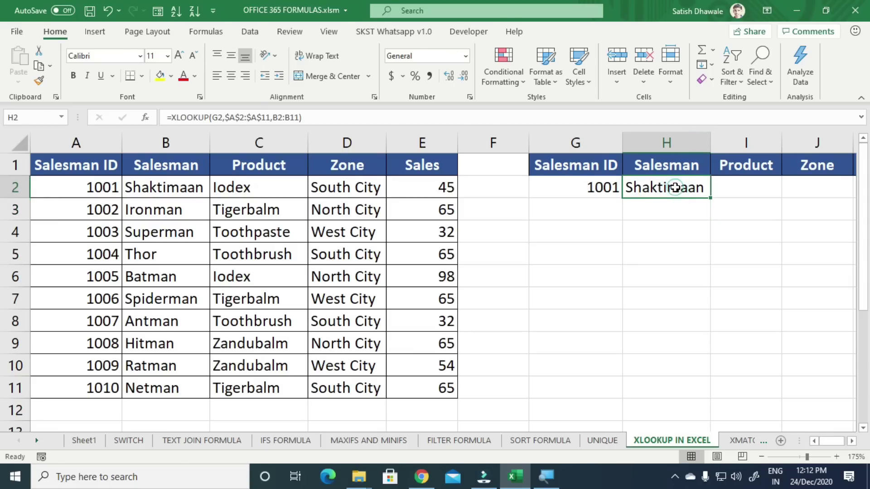
pyautogui.doubleClick(675, 190)
pyautogui.moveTo(650, 212); pyautogui.dragTo(780, 207)
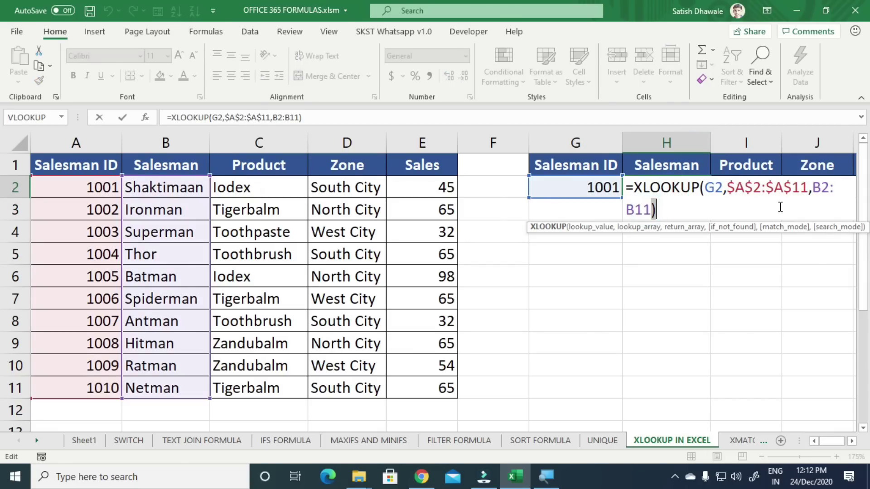
pyautogui.doubleClick(814, 193)
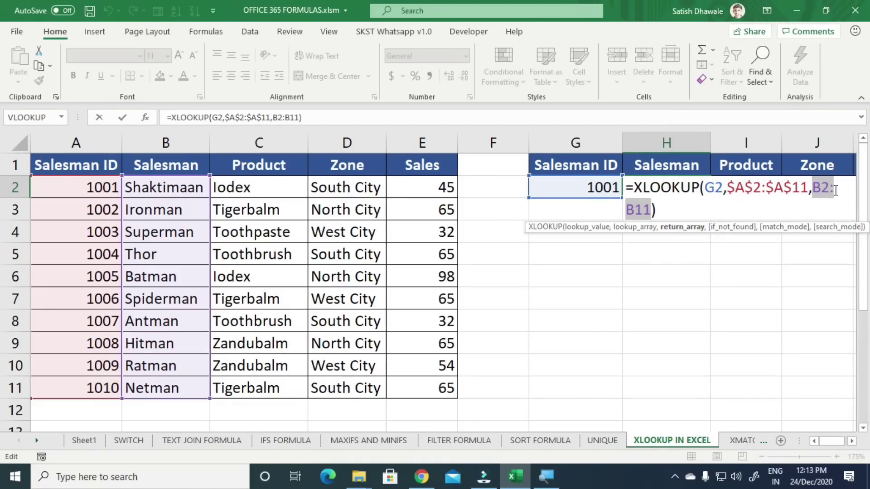
pyautogui.press('Return')
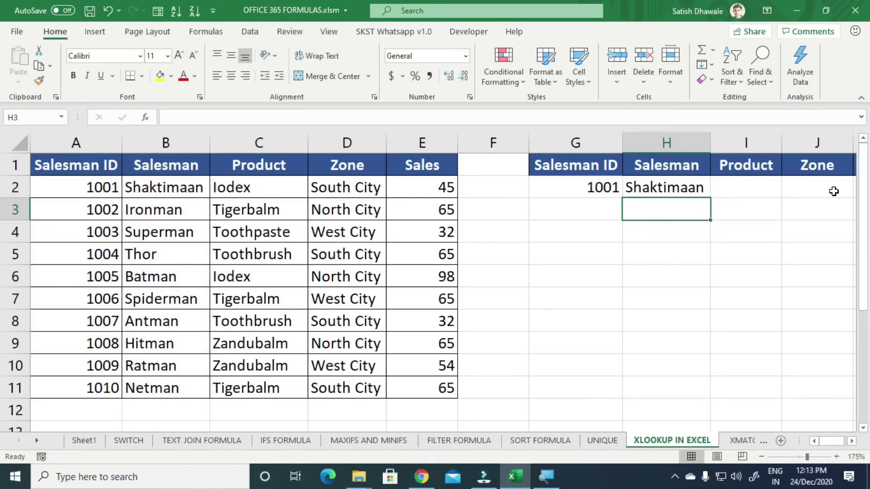
pyautogui.click(688, 181)
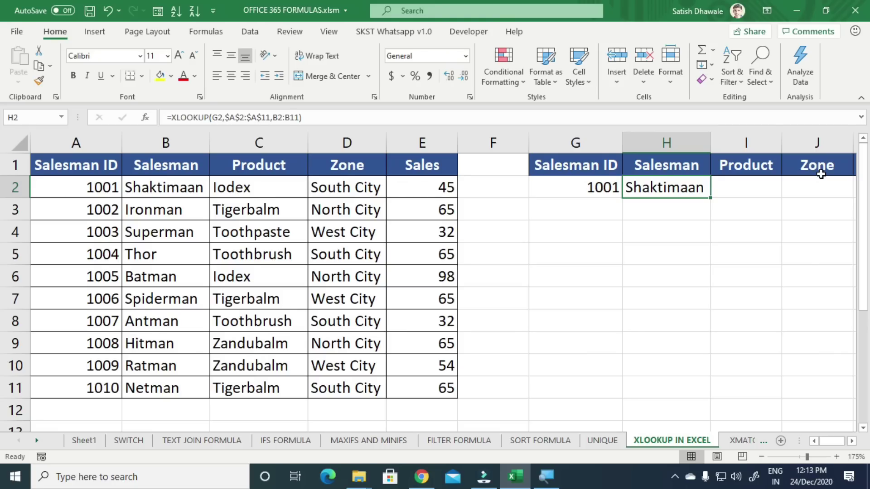
pyautogui.doubleClick(686, 188)
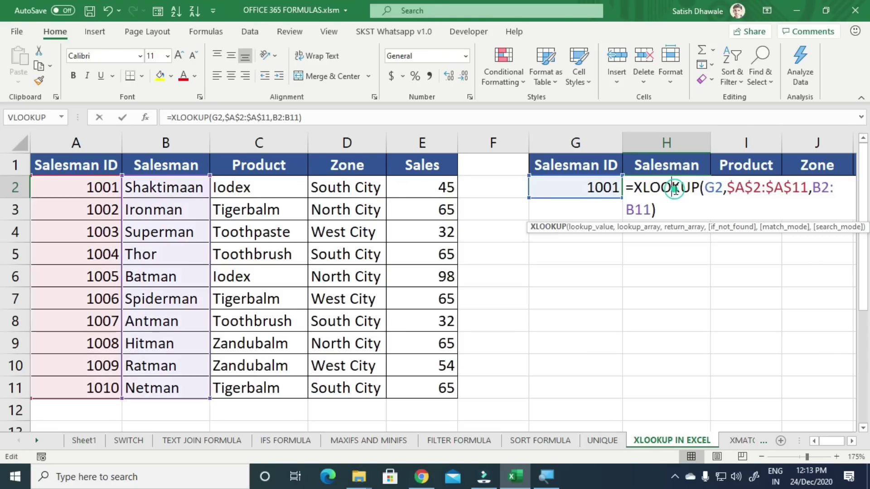
pyautogui.click(714, 186)
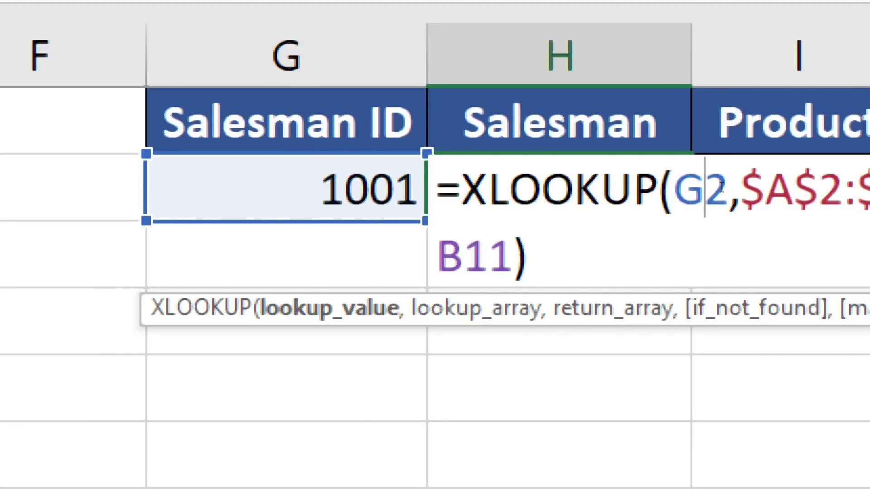
pyautogui.press('F4')
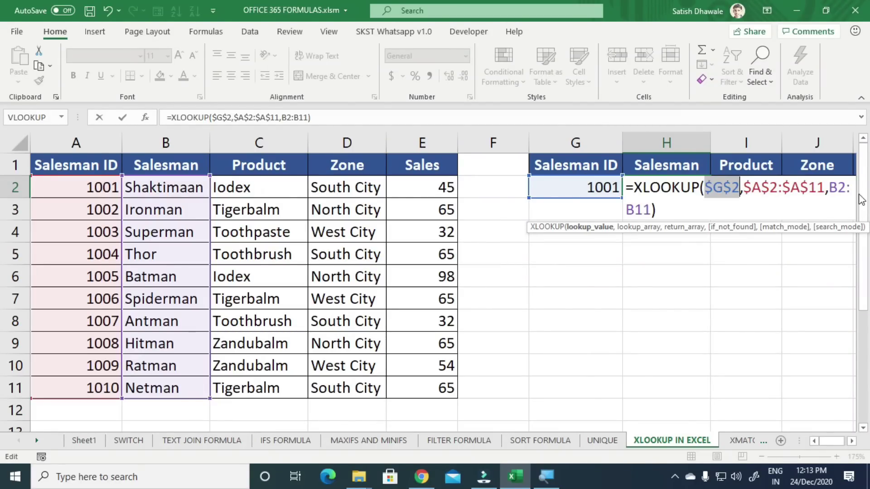
pyautogui.moveTo(750, 186); pyautogui.dragTo(680, 218)
pyautogui.press('Return')
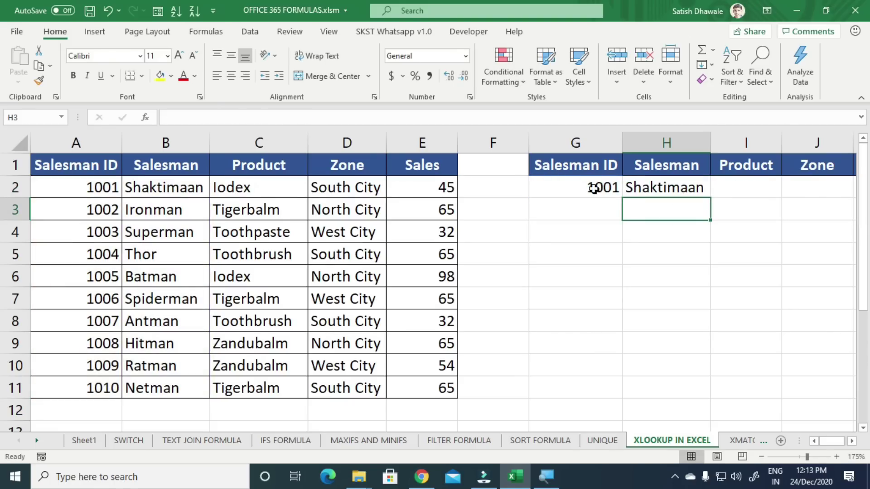
# - Test the lookup by entering the salesman IDs listed in A3, A4 and A5 in G2, one after another
pyautogui.click(592, 186)
pyautogui.write('100')
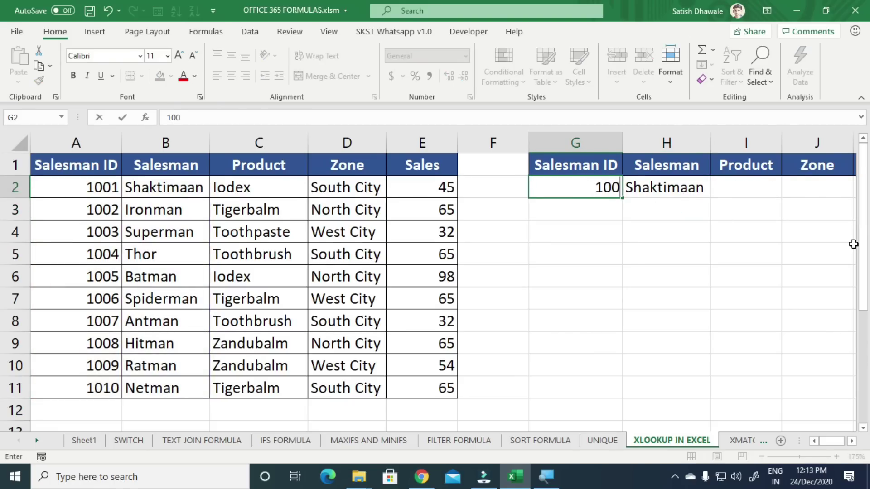
pyautogui.write('2')
pyautogui.press('Return')
pyautogui.press('Up')
pyautogui.write('1003')
pyautogui.press('Return')
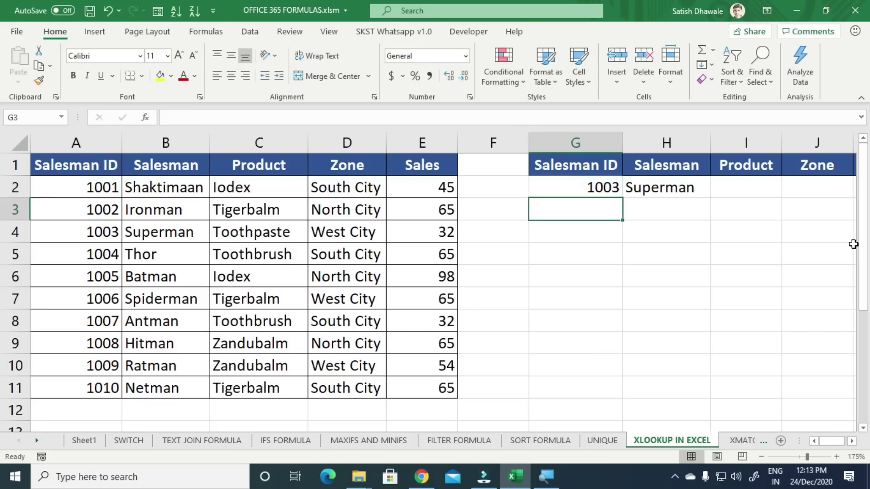
pyautogui.press('Up')
pyautogui.write('1004')
pyautogui.press('Return')
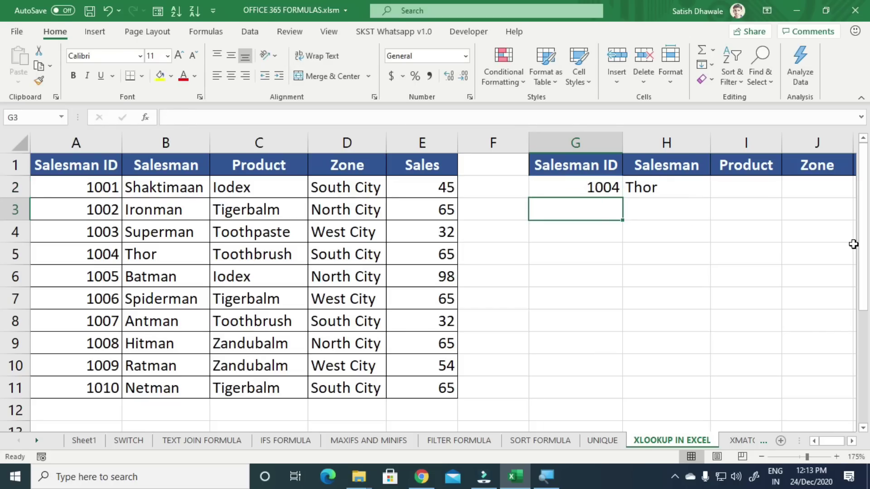
pyautogui.press('Up')
pyautogui.press('Right')
pyautogui.press('Up')
pyautogui.press('Right')
pyautogui.press('Right')
pyautogui.press('Right')
pyautogui.press('Down')
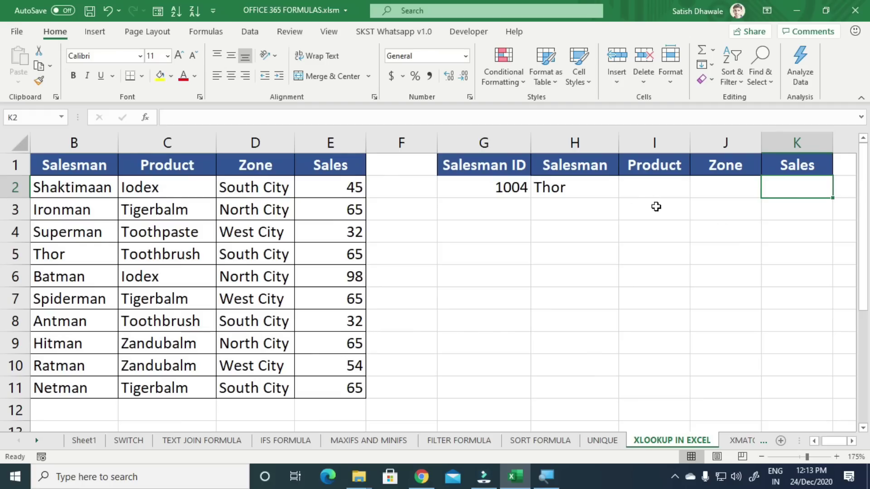
# - Enter the salesman ID listed in A4 as the lookup value in G2
pyautogui.press('Left')
pyautogui.press('Left')
pyautogui.press('Left')
pyautogui.press('Left')
pyautogui.write('1003')
pyautogui.press('Return')
# - Clear G2 and enter a salesman ID that does not exist in the Salesman ID column
pyautogui.press('Up')
pyautogui.press('Delete')
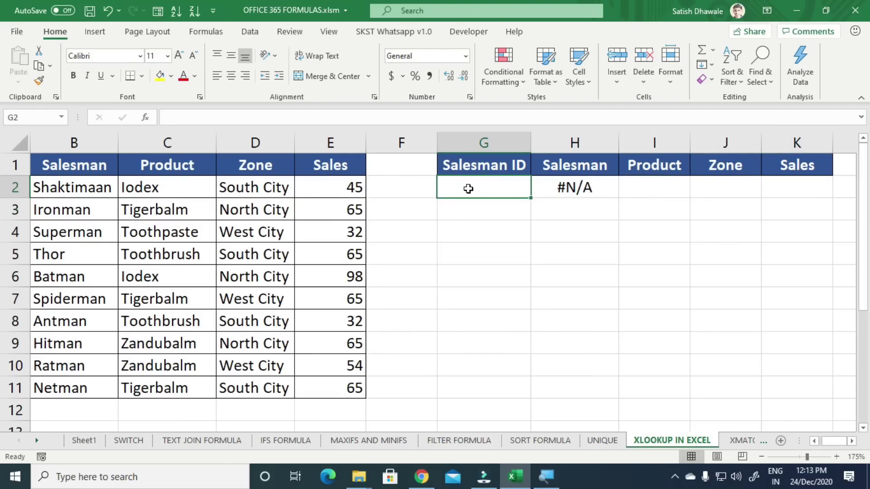
pyautogui.write('10006')
pyautogui.press('Return')
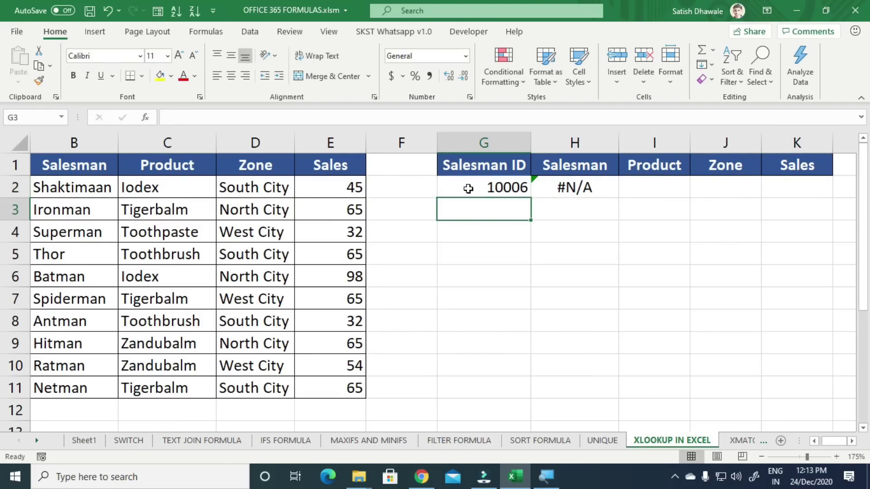
# - Add "Wrong ID" as the if_not_found argument of the XLOOKUP formula in H2
pyautogui.click(591, 187)
pyautogui.doubleClick(590, 187)
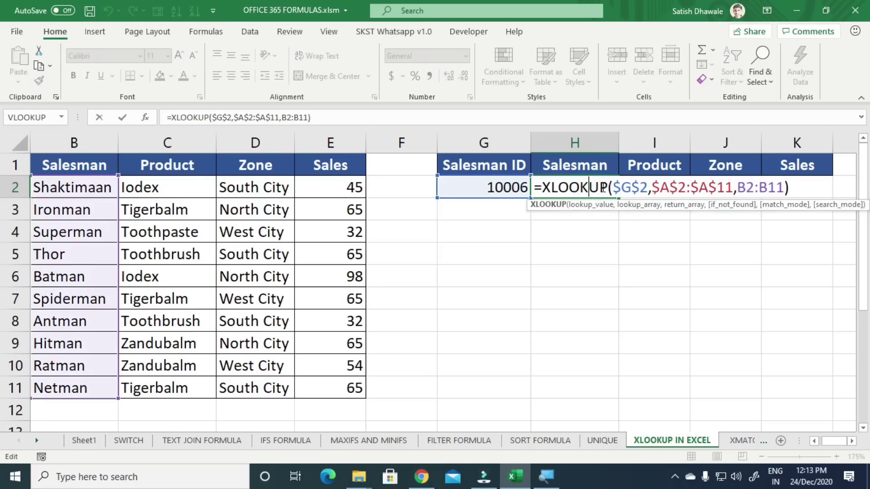
pyautogui.click(796, 189)
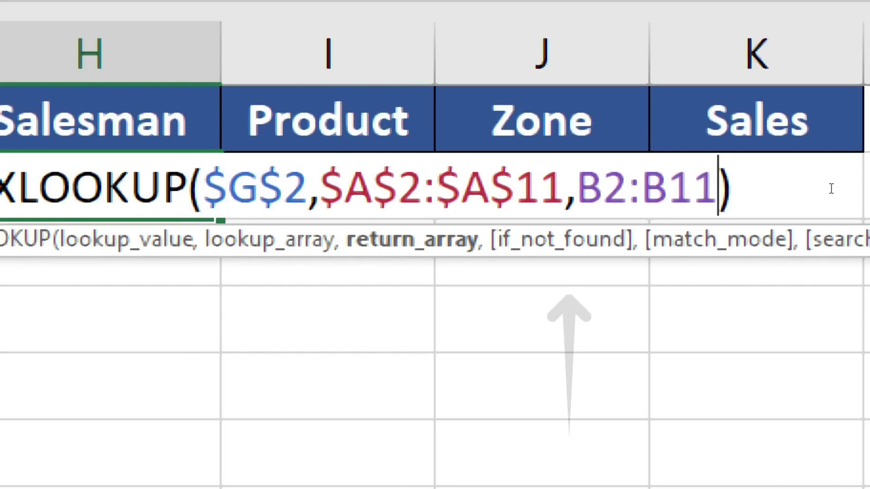
pyautogui.press('BackSpace')
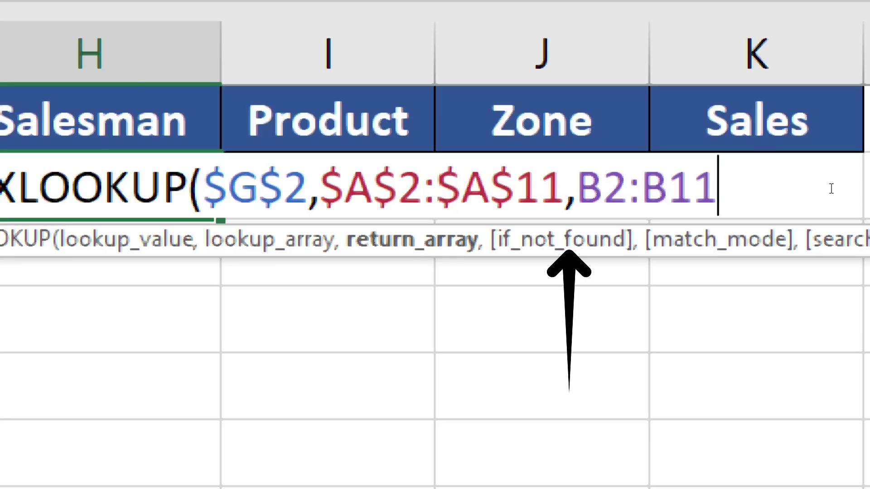
pyautogui.write(',')
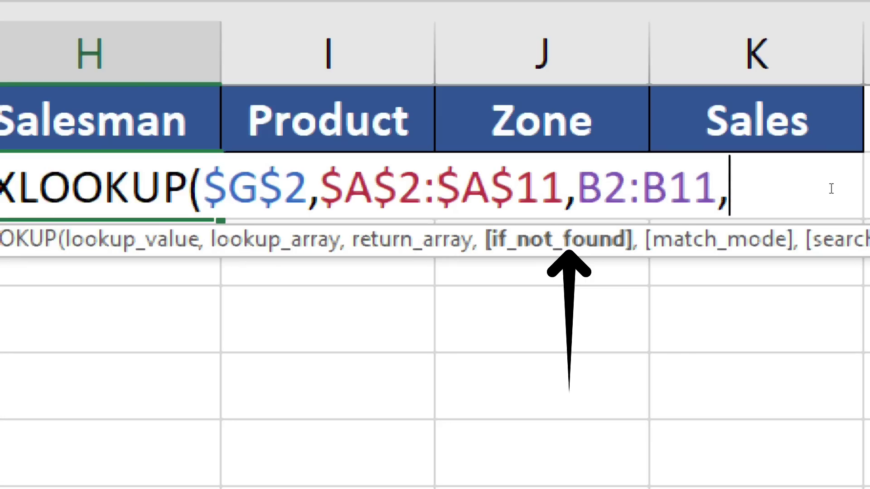
pyautogui.write('"')
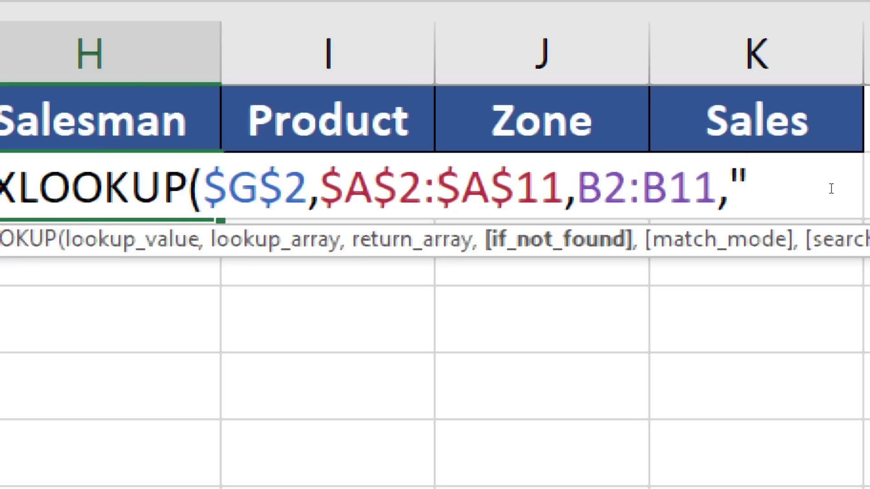
pyautogui.write('Wrong')
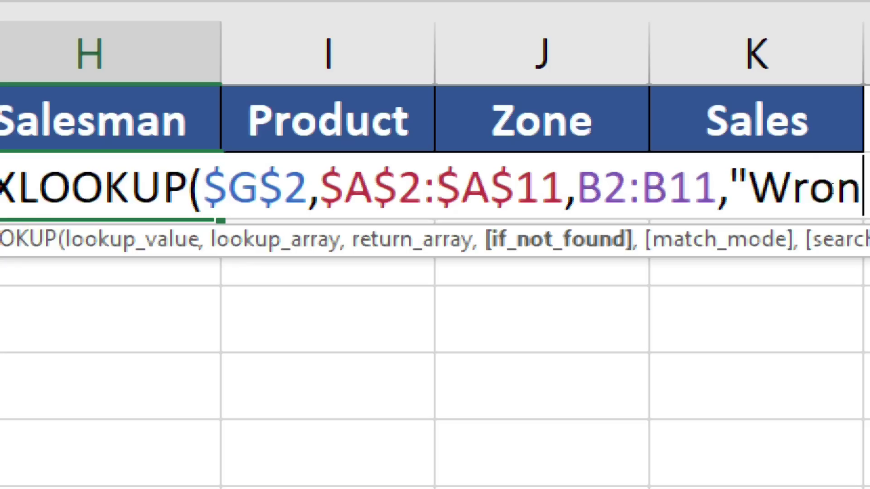
pyautogui.write(' ID"')
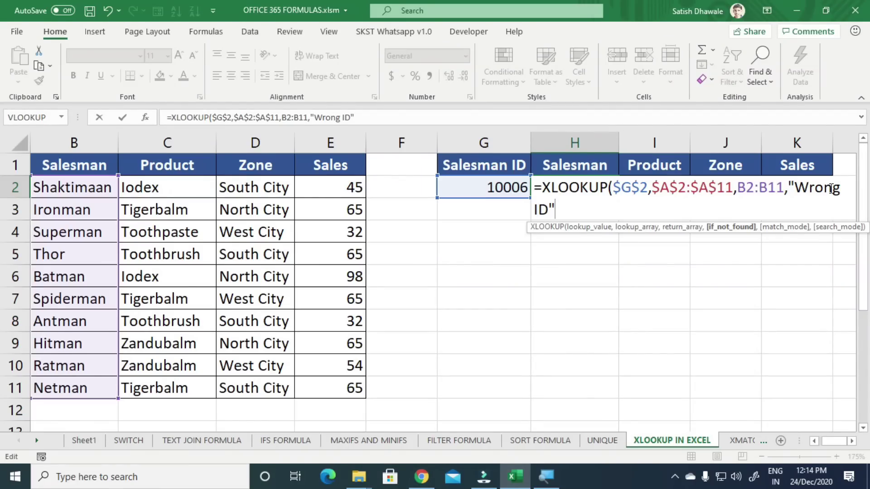
pyautogui.write(')')
pyautogui.press('Return')
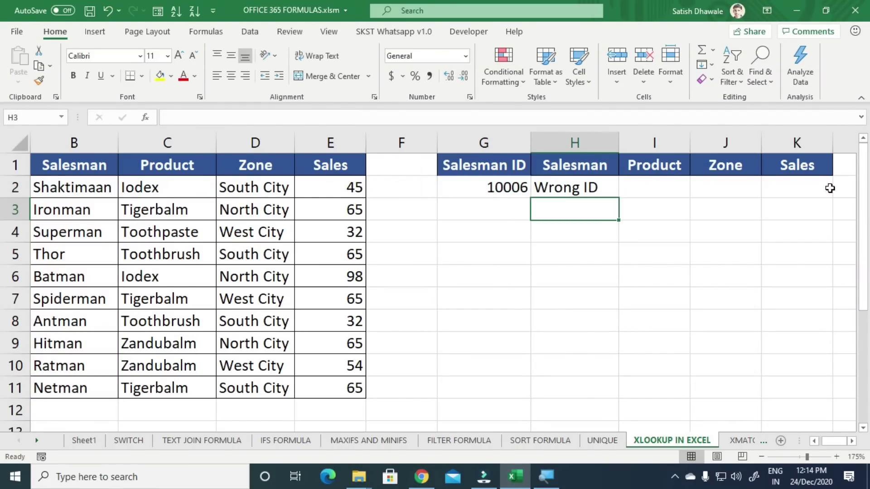
# - Test the not-found message by entering a nonexistent salesman ID in G2, followed by the ID listed in A4
pyautogui.doubleClick(604, 188)
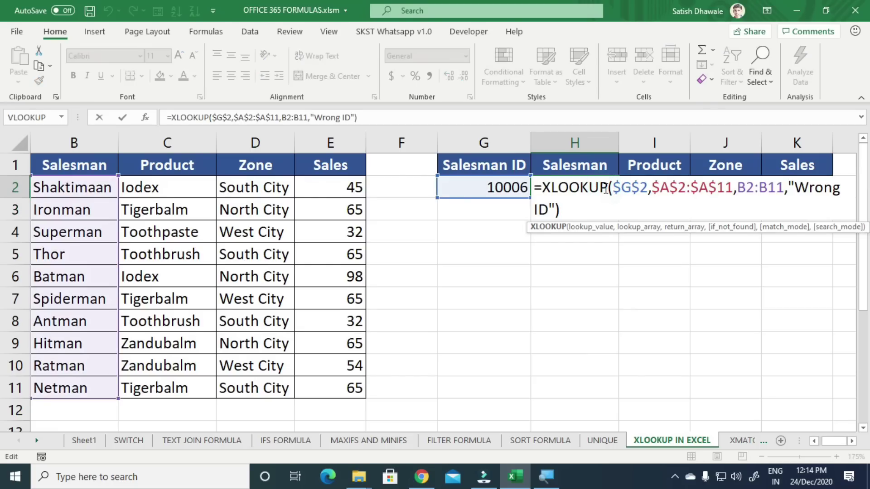
pyautogui.click(494, 187)
pyautogui.write('56565')
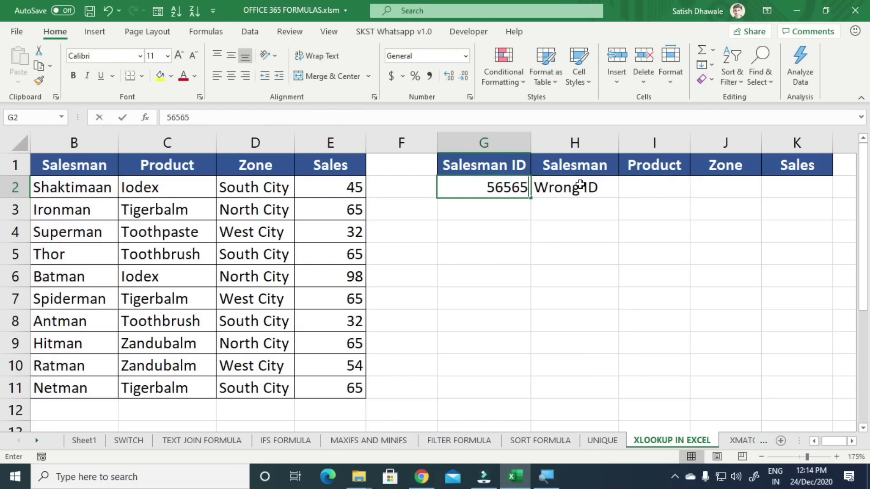
pyautogui.press('Return')
pyautogui.press('Up')
pyautogui.write('1003')
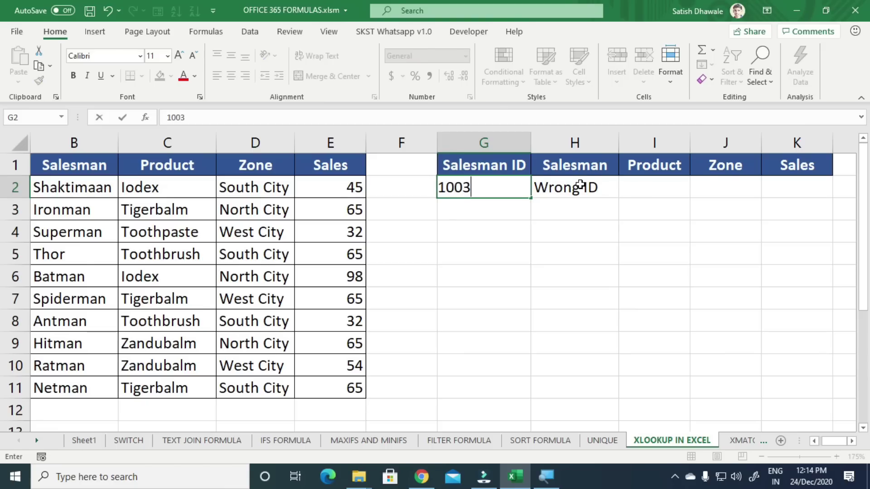
pyautogui.press('Return')
pyautogui.click(580, 186)
pyautogui.click(560, 248)
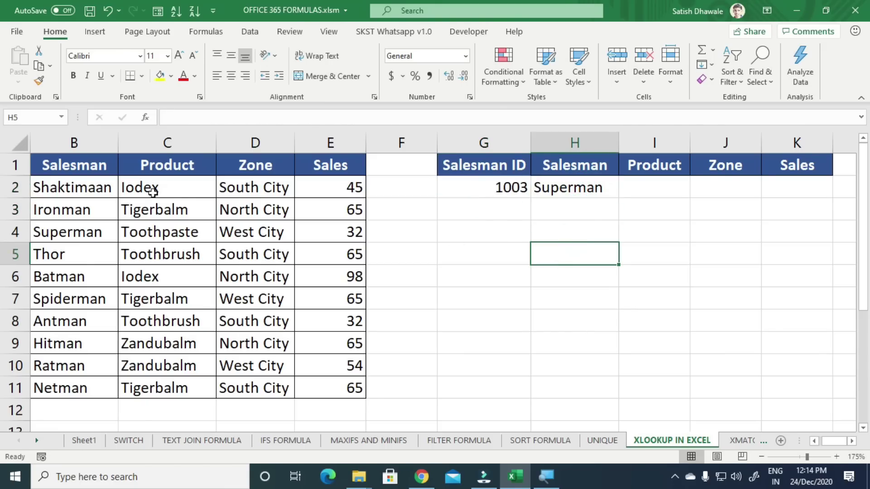
# - Enter the salesman ID listed in A2 as the lookup value in G2
pyautogui.moveTo(77, 231); pyautogui.dragTo(736, 206)
pyautogui.click(489, 185)
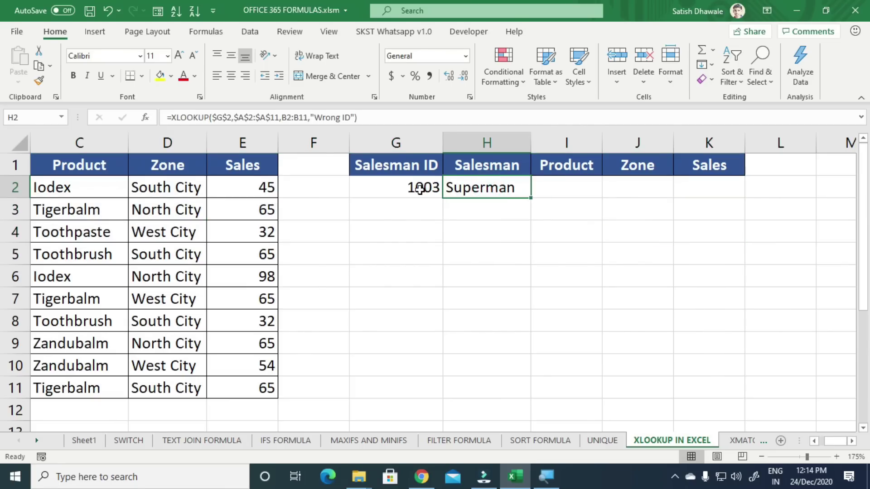
pyautogui.moveTo(421, 189); pyautogui.dragTo(492, 188)
pyautogui.click(369, 188)
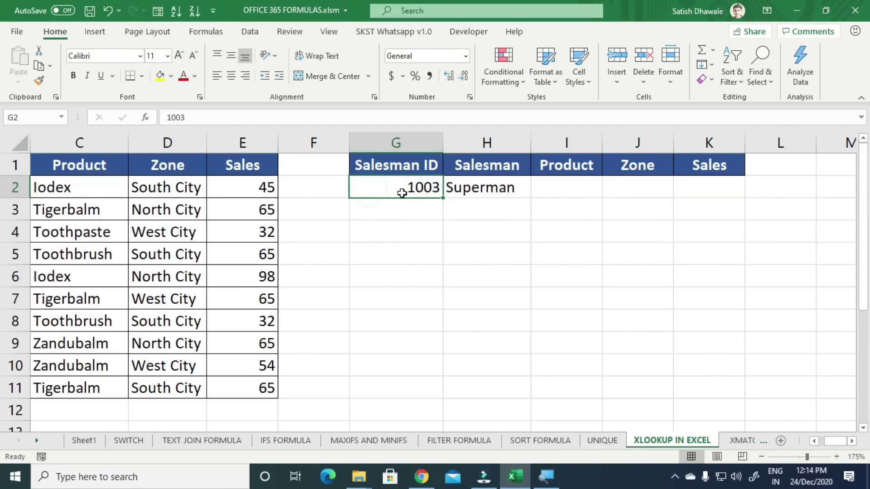
pyautogui.write('1001')
pyautogui.press('Return')
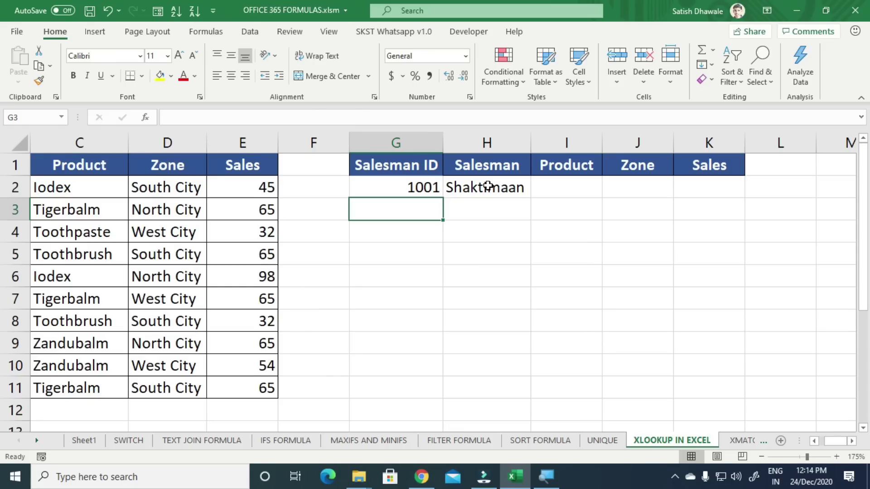
# - Fill the XLOOKUP formula from H2 into the Product cell I2 and check the copied formula's return array
pyautogui.click(487, 186)
pyautogui.click(518, 187)
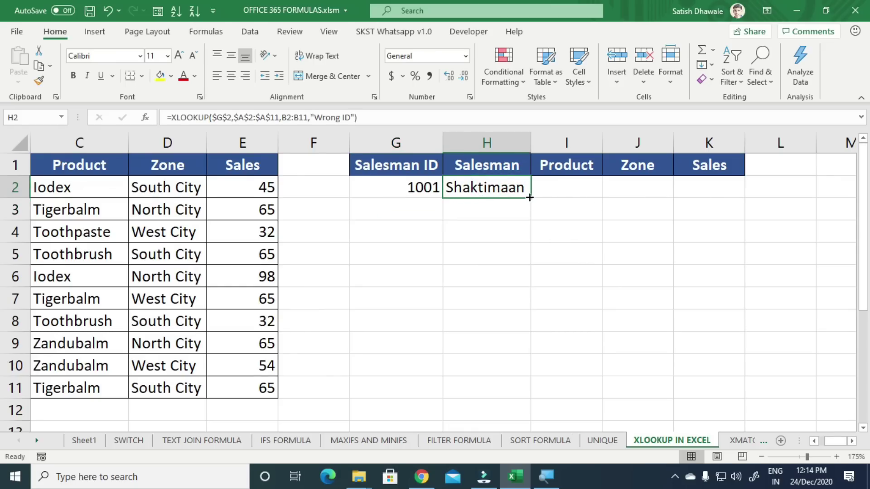
pyautogui.moveTo(530, 198); pyautogui.dragTo(589, 196)
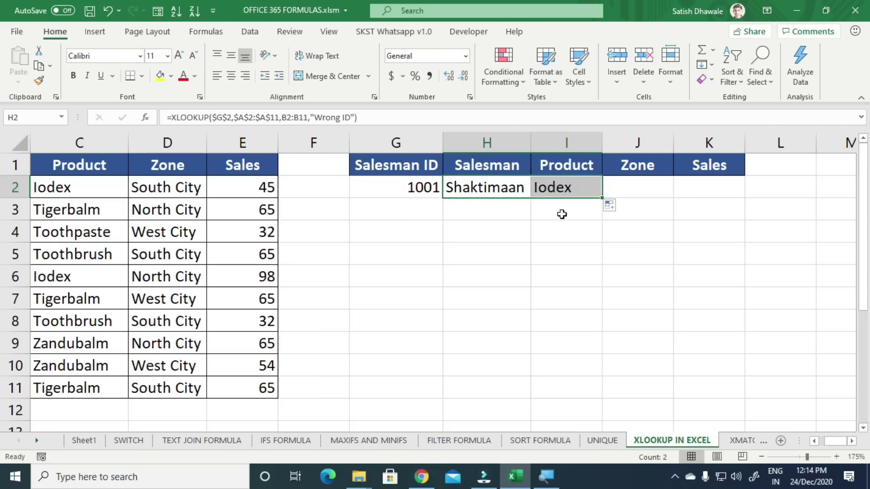
pyautogui.doubleClick(558, 187)
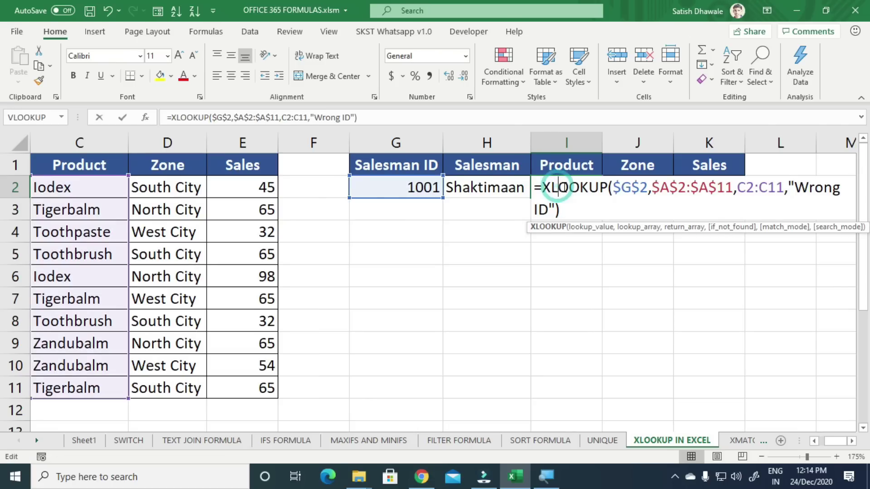
pyautogui.moveTo(612, 187); pyautogui.dragTo(784, 189)
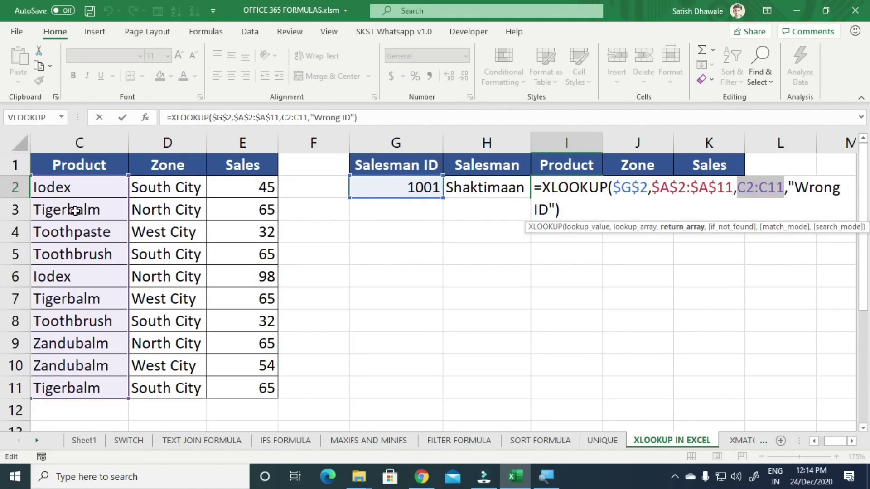
pyautogui.press('Return')
# - Extend the XLOOKUP formula from I2 across the Zone and Sales cells J2:K2
pyautogui.click(566, 192)
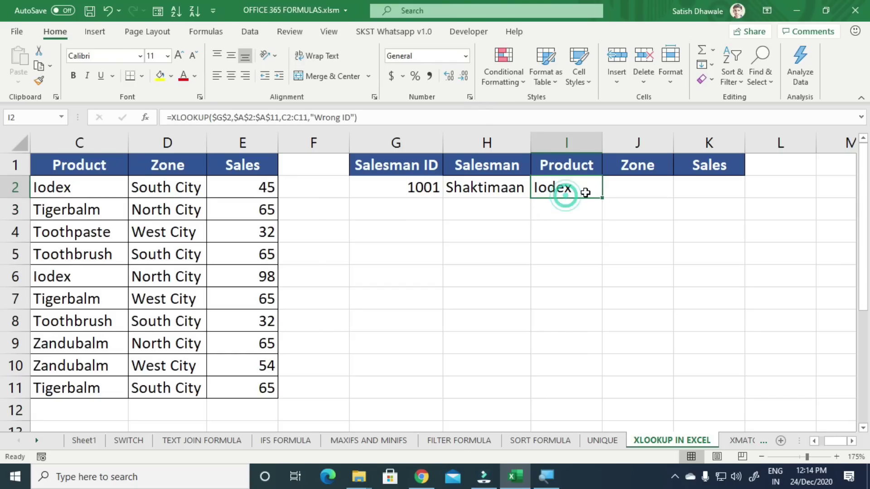
pyautogui.moveTo(602, 197); pyautogui.dragTo(709, 206)
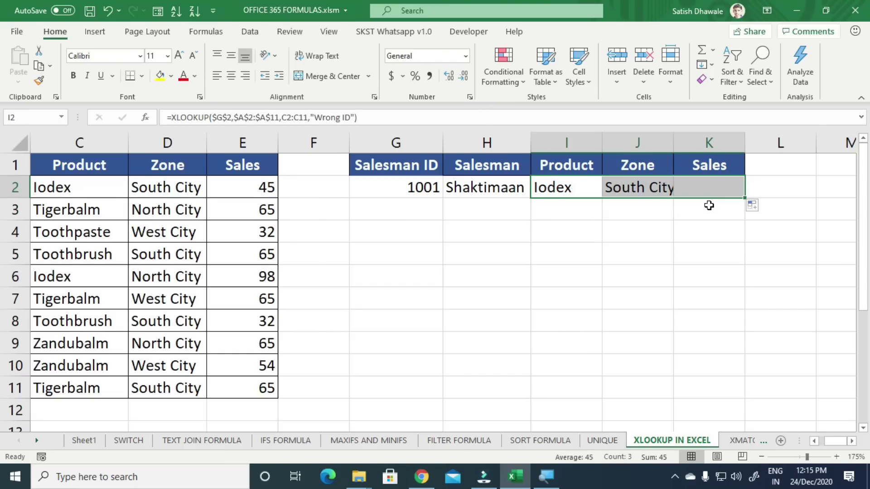
pyautogui.click(646, 189)
# - Test G2 with the salesman IDs listed in A6 and A7, and widen column I slightly to fit the product name
pyautogui.click(426, 186)
pyautogui.write('1005')
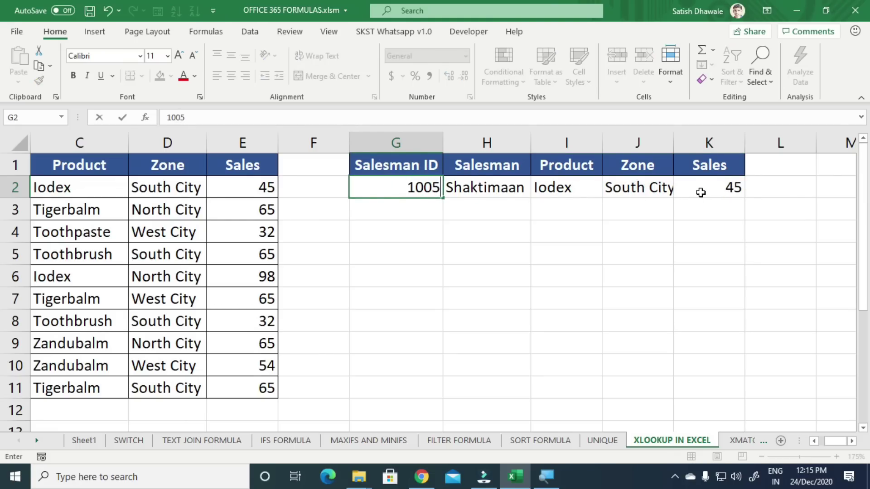
pyautogui.press('Return')
pyautogui.press('Up')
pyautogui.press('F2')
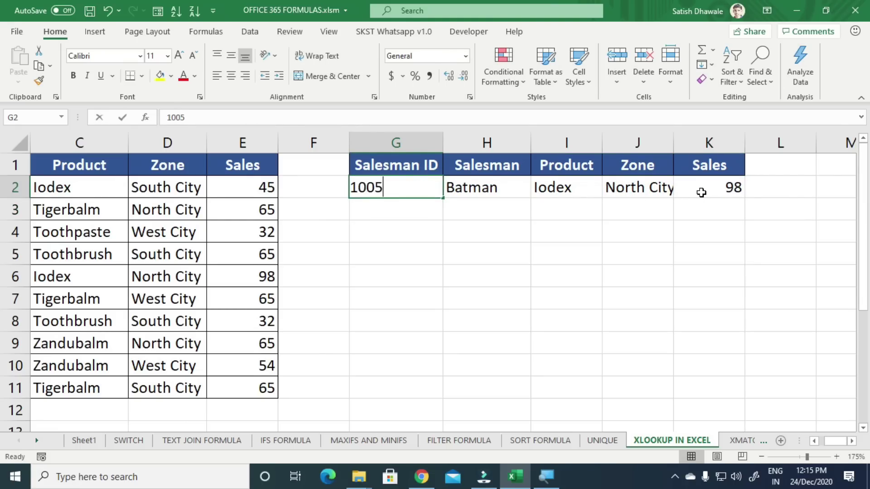
pyautogui.press('BackSpace')
pyautogui.write('6')
pyautogui.press('Return')
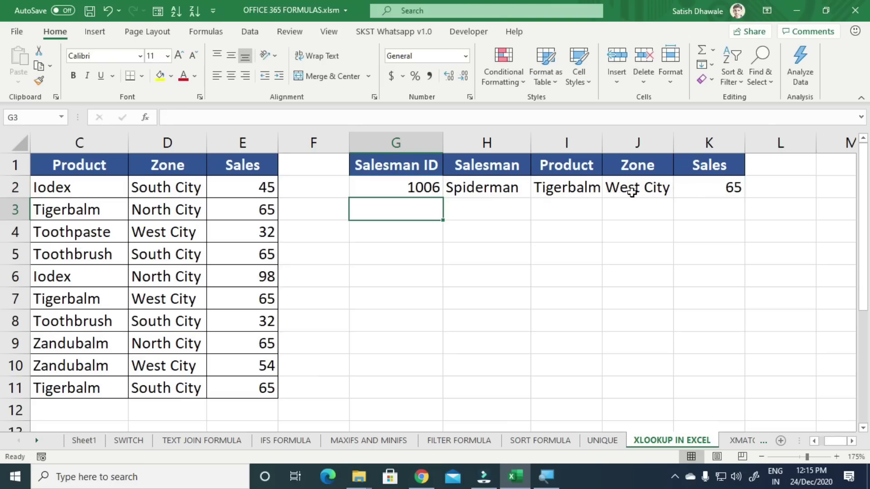
pyautogui.moveTo(602, 142); pyautogui.dragTo(607, 142)
# - Examine the lookup and return ranges in the XLOOKUP formulas of H2, I2, J2 and K2, one after another
pyautogui.click(501, 188)
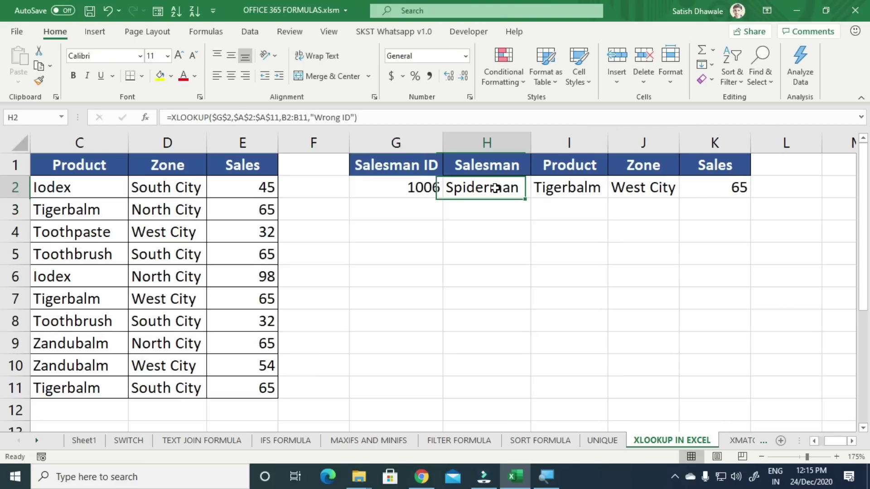
pyautogui.press('F2')
pyautogui.moveTo(650, 187); pyautogui.dragTo(684, 187)
pyautogui.press('Escape')
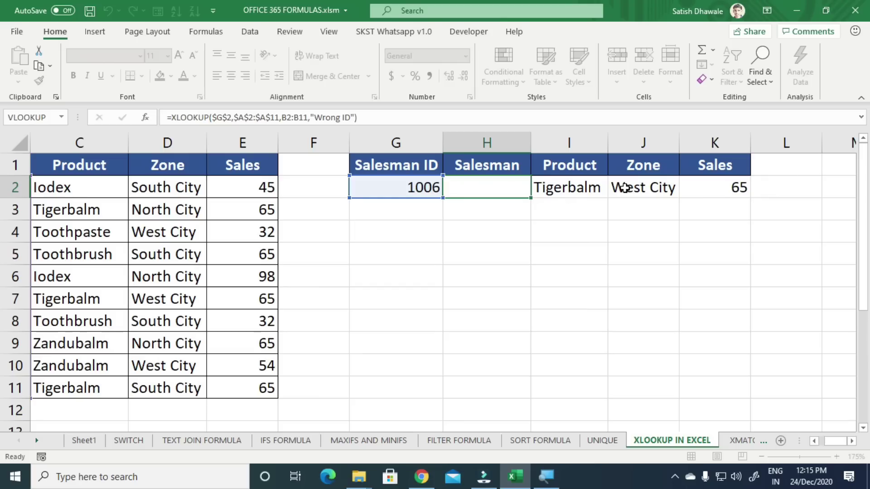
pyautogui.doubleClick(558, 187)
pyautogui.moveTo(737, 187); pyautogui.dragTo(637, 210)
pyautogui.press('Escape')
pyautogui.doubleClick(627, 190)
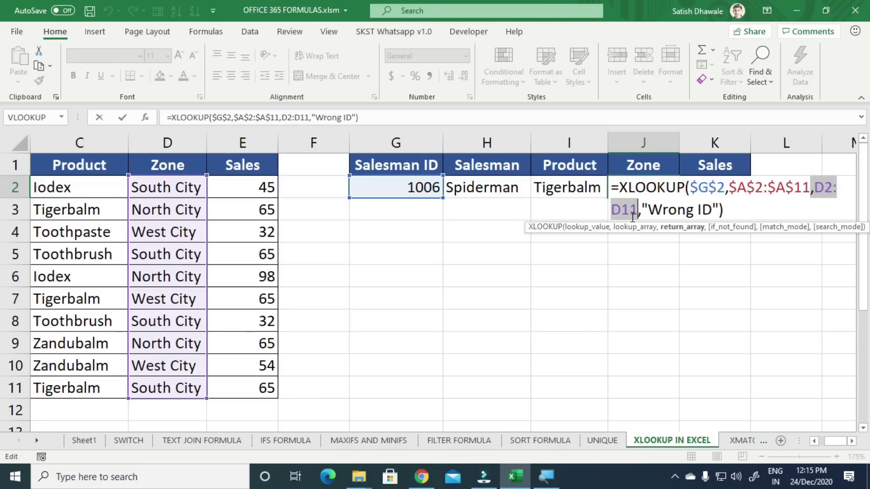
pyautogui.press('Escape')
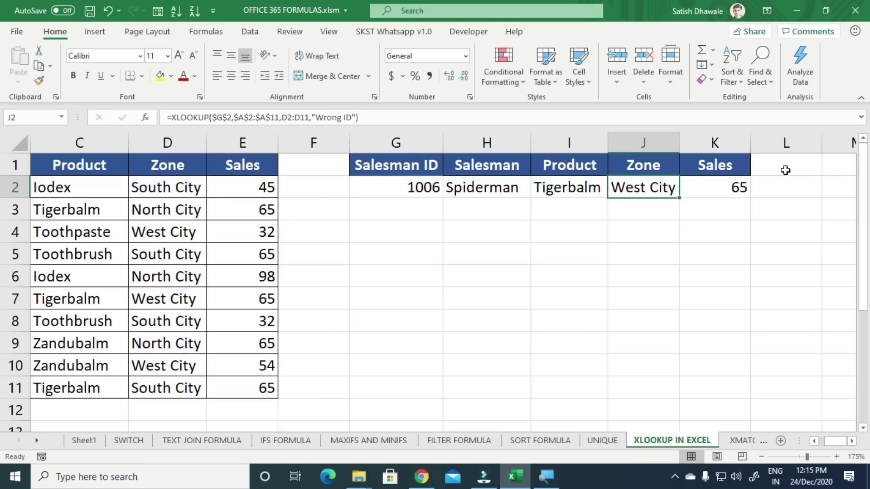
pyautogui.doubleClick(727, 187)
pyautogui.moveTo(726, 209); pyautogui.dragTo(778, 210)
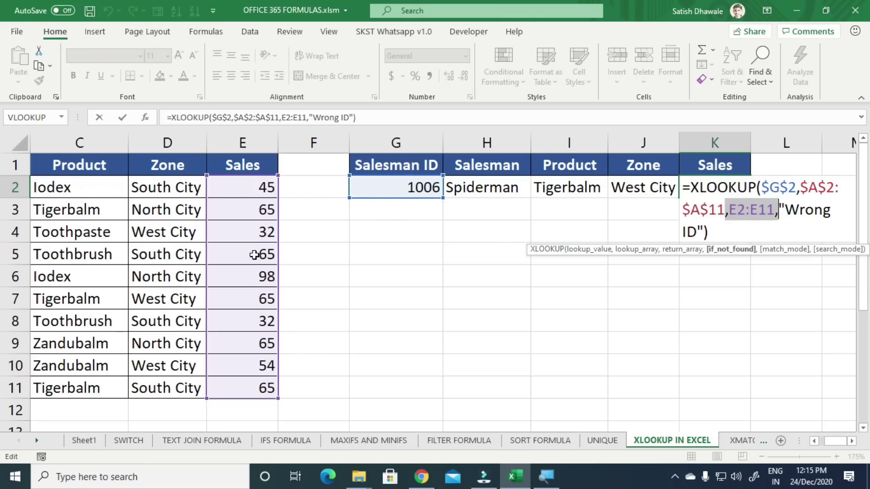
pyautogui.press('Return')
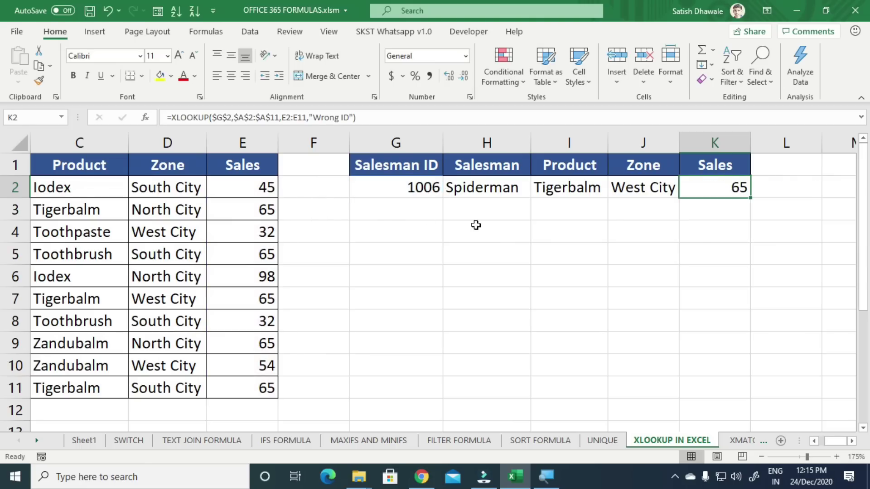
# - Test all four lookups by entering the salesman ID listed in A6 in G2, followed by a nonexistent ID
pyautogui.click(399, 193)
pyautogui.write('1005')
pyautogui.press('Return')
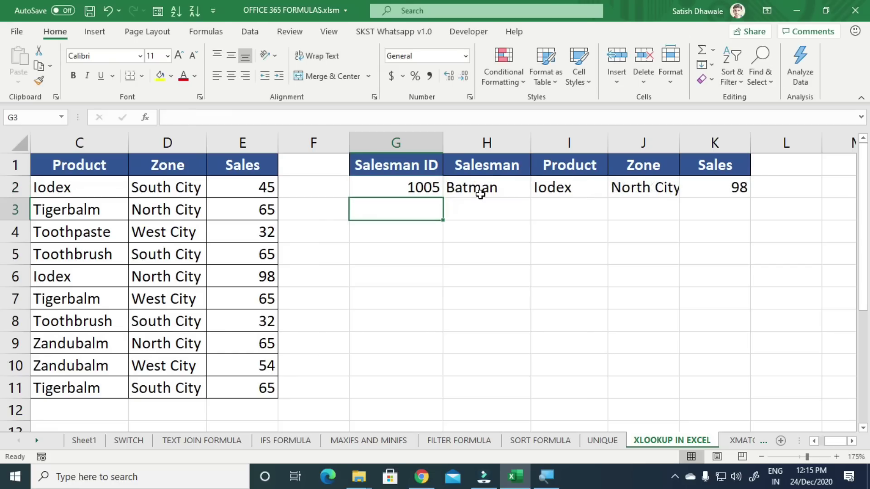
pyautogui.press('Up')
pyautogui.write('45454')
pyautogui.press('Return')
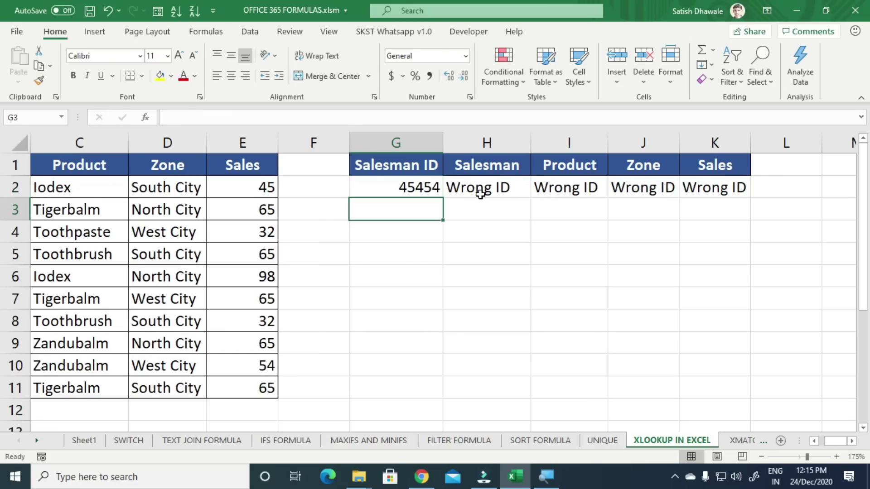
# - Replace the nonexistent ID in G2 with the salesman ID listed in A7
pyautogui.press('Up')
pyautogui.press('F2')
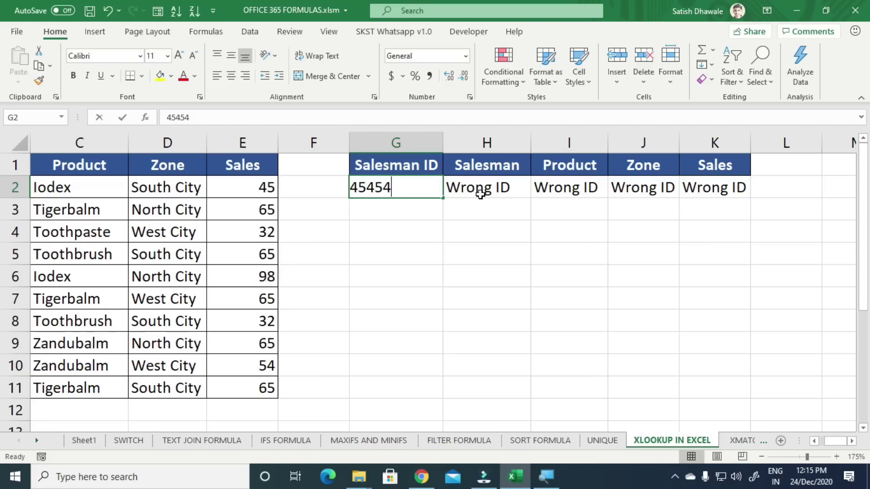
pyautogui.press('BackSpace')
pyautogui.press('BackSpace')
pyautogui.press('BackSpace')
pyautogui.press('BackSpace')
pyautogui.press('BackSpace')
pyautogui.write('1006')
pyautogui.press('Return')
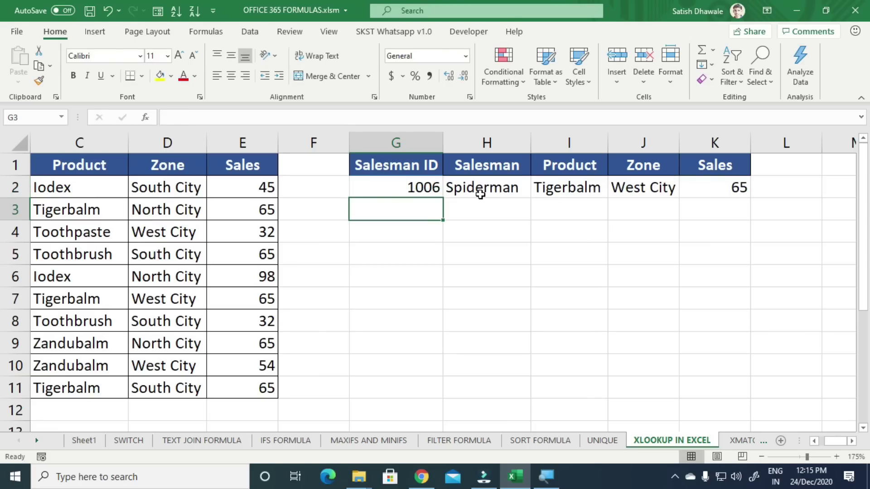
pyautogui.moveTo(435, 301); pyautogui.dragTo(111, 256)
pyautogui.scroll(-1, 108, 261)
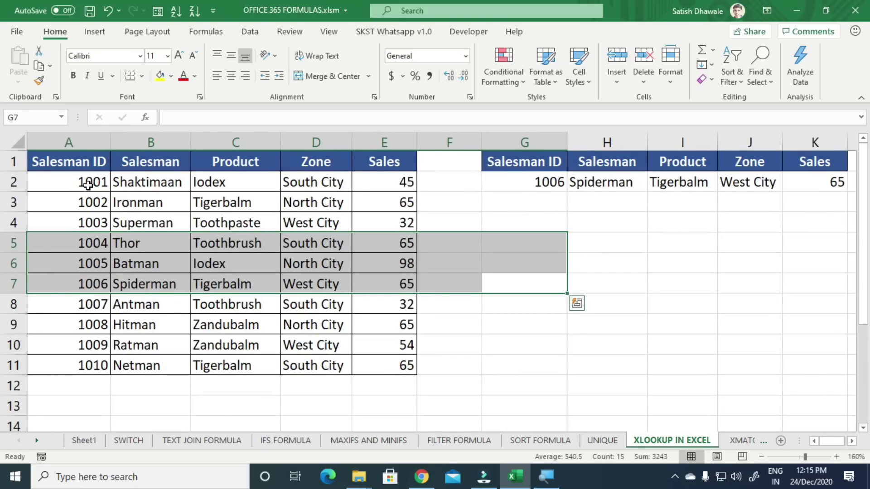
# - Copy the Salesman ID column A1:A11, including its header, to column F starting at F1
pyautogui.moveTo(85, 169); pyautogui.dragTo(92, 366)
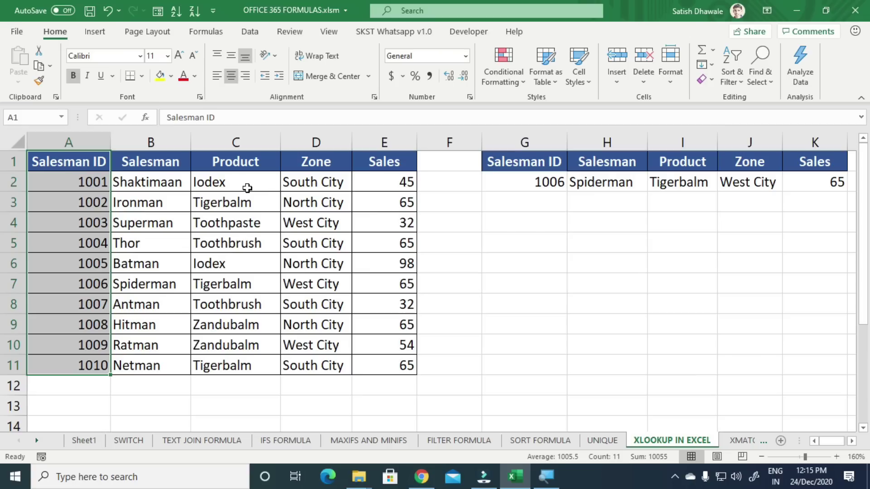
pyautogui.hotkey('ctrl', 'c')
pyautogui.click(446, 164)
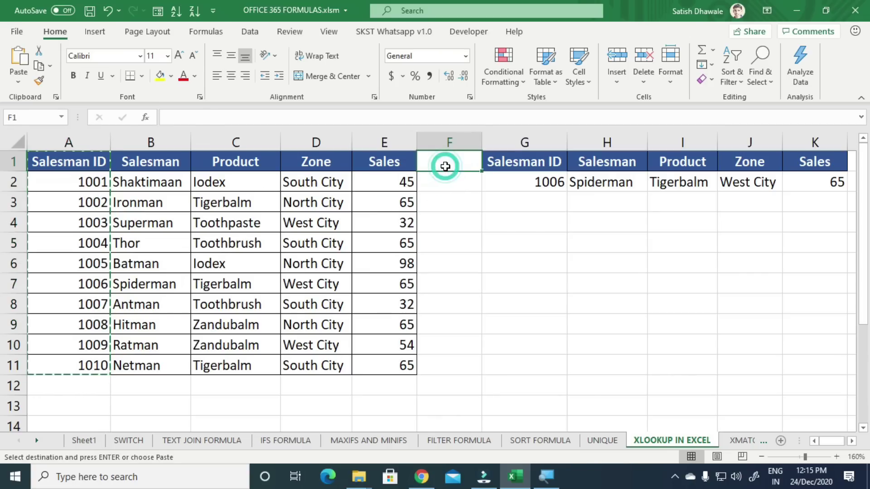
pyautogui.hotkey('ctrl', 'v')
# - Clear the lookup ID and results in G2:K2, and fit column F's width to its contents
pyautogui.moveTo(553, 184); pyautogui.dragTo(850, 181)
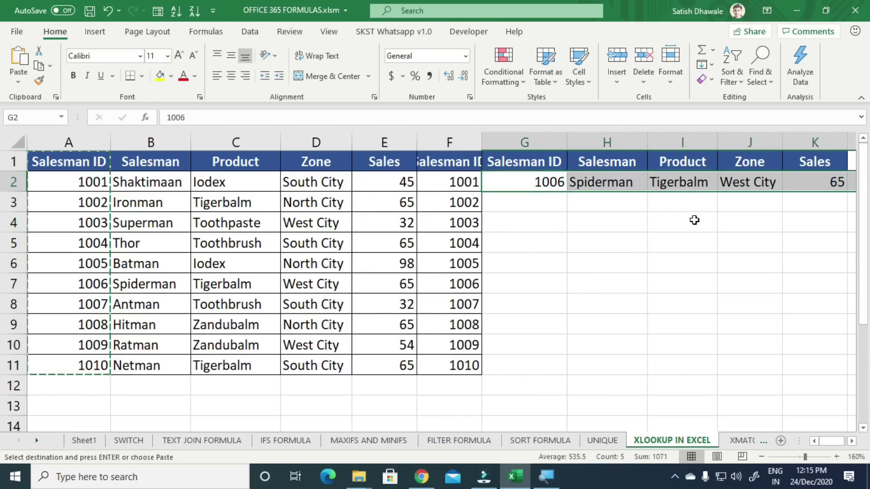
pyautogui.press('Delete')
pyautogui.click(586, 266)
pyautogui.doubleClick(482, 144)
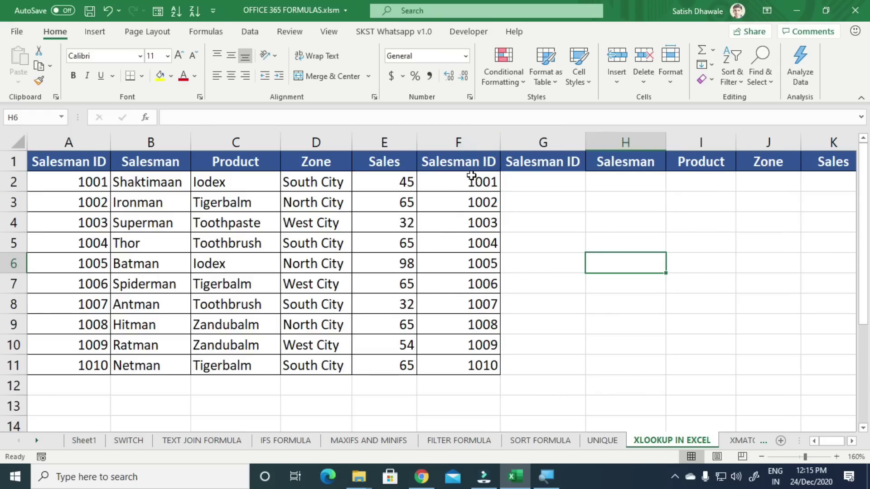
# - Delete the original Salesman ID header and IDs from A1:A11, leaving the data in columns B to F
pyautogui.moveTo(471, 176); pyautogui.dragTo(474, 363)
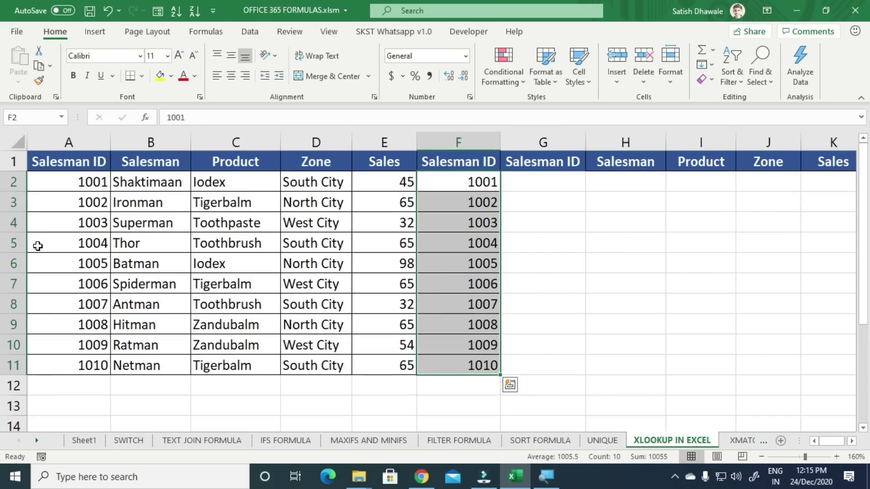
pyautogui.moveTo(73, 159); pyautogui.dragTo(73, 363)
pyautogui.press('Delete')
pyautogui.moveTo(157, 168); pyautogui.dragTo(458, 363)
pyautogui.moveTo(452, 176); pyautogui.dragTo(143, 366)
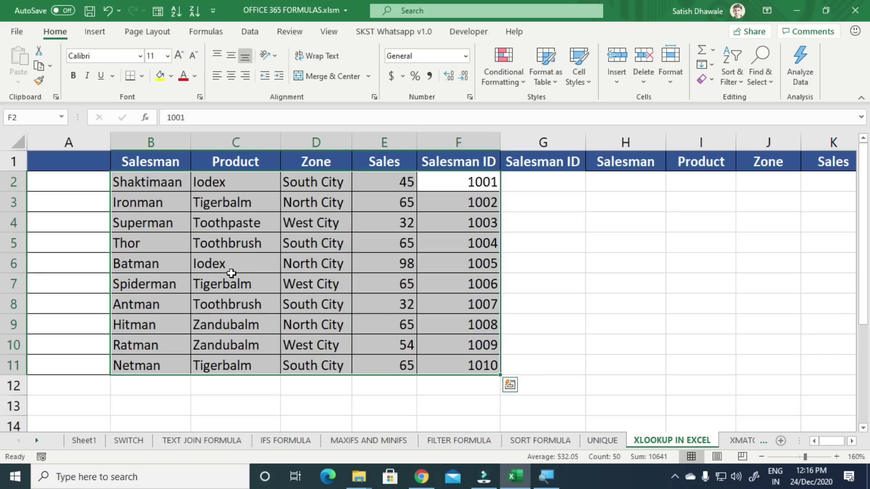
pyautogui.click(550, 189)
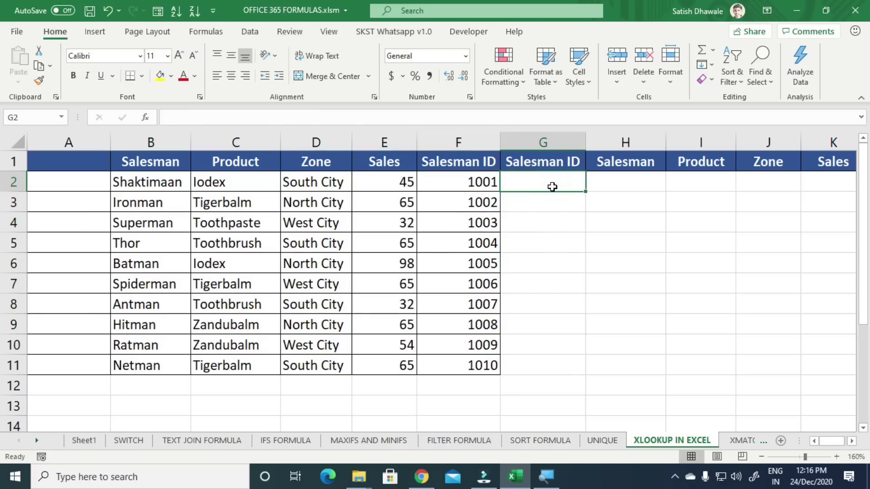
pyautogui.write('=')
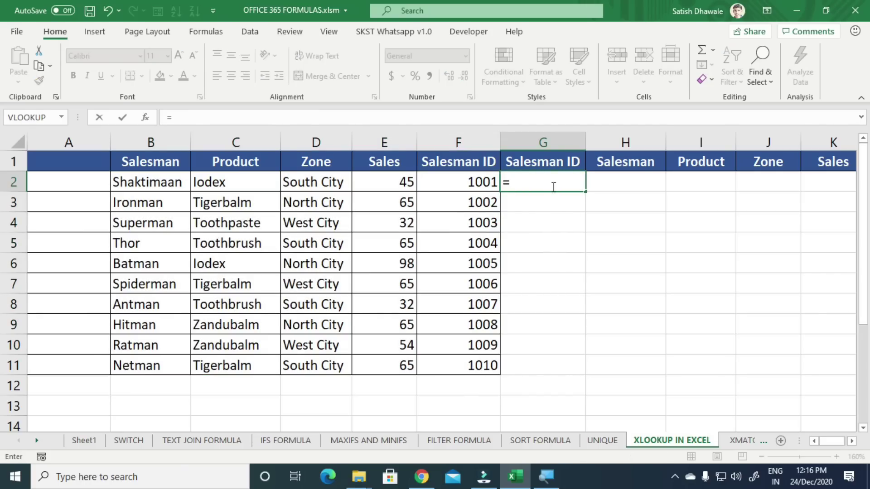
pyautogui.write('xloo')
pyautogui.press('Tab')
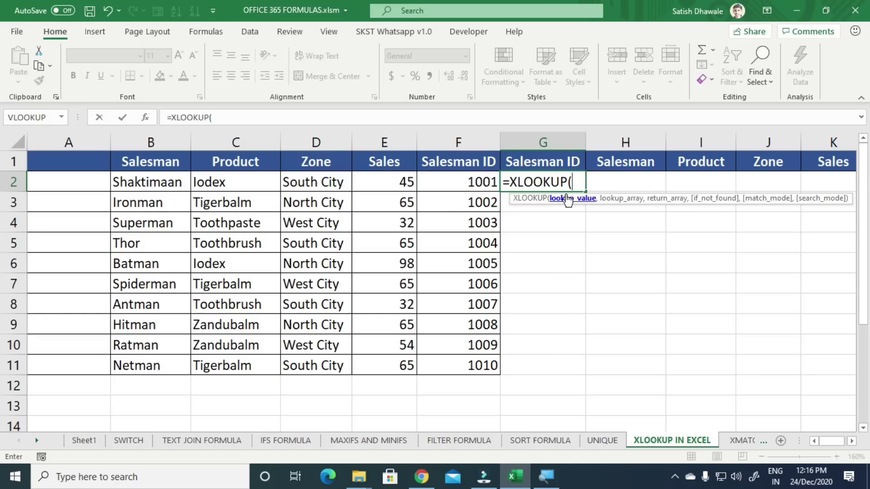
pyautogui.click(471, 181)
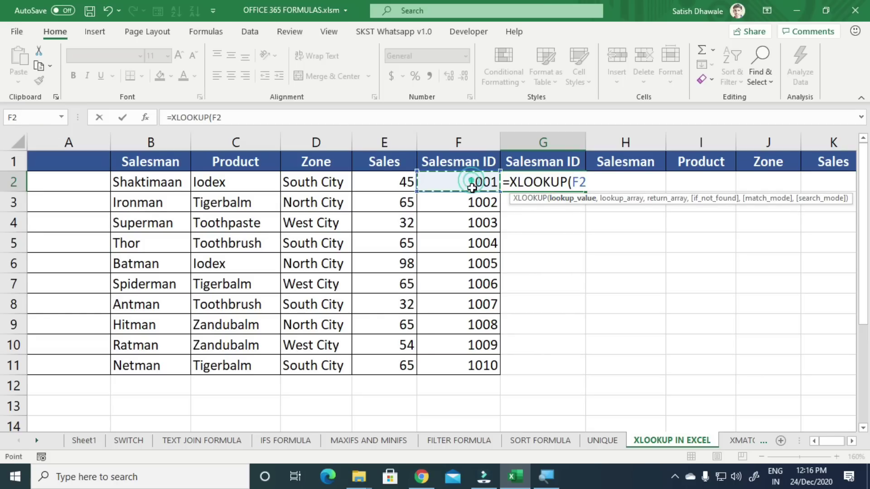
pyautogui.press('Escape')
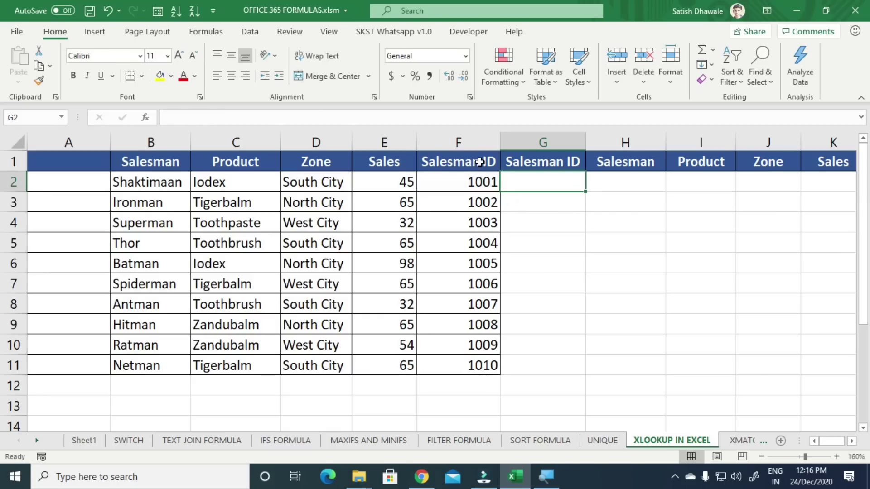
# - Enter the salesman ID listed in F2 as the lookup value in G2
pyautogui.moveTo(473, 162); pyautogui.dragTo(473, 365)
pyautogui.click(582, 182)
pyautogui.write('1001')
pyautogui.press('Return')
# - In H2, look up the salesman's name to the left of the IDs with =XLOOKUP($G$2,$F$2:$F$11,B2:B11)
pyautogui.click(640, 182)
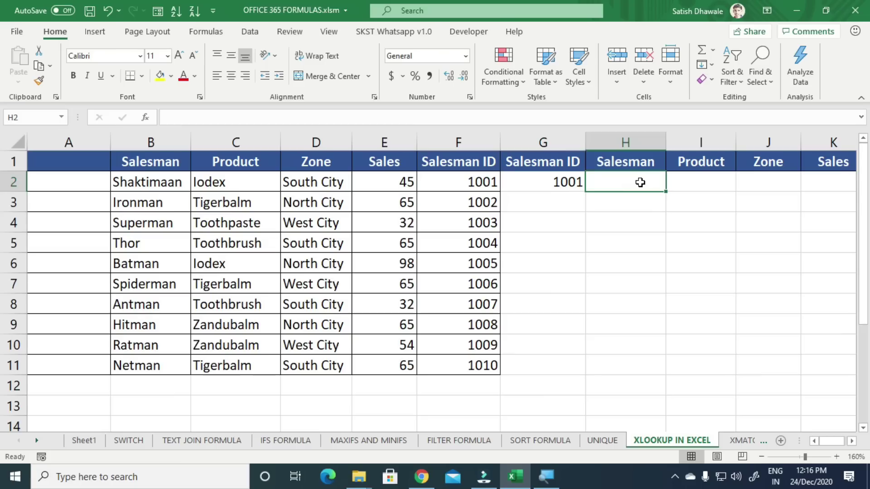
pyautogui.write('=xl')
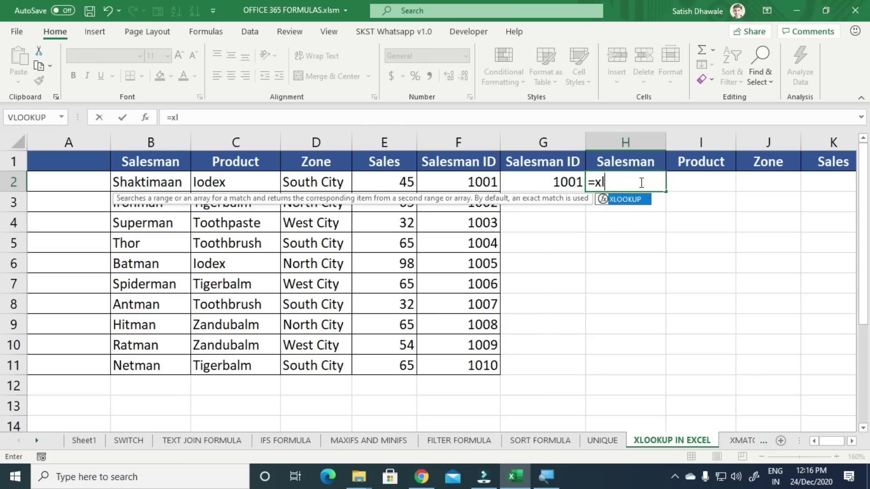
pyautogui.press('Tab')
pyautogui.click(546, 179)
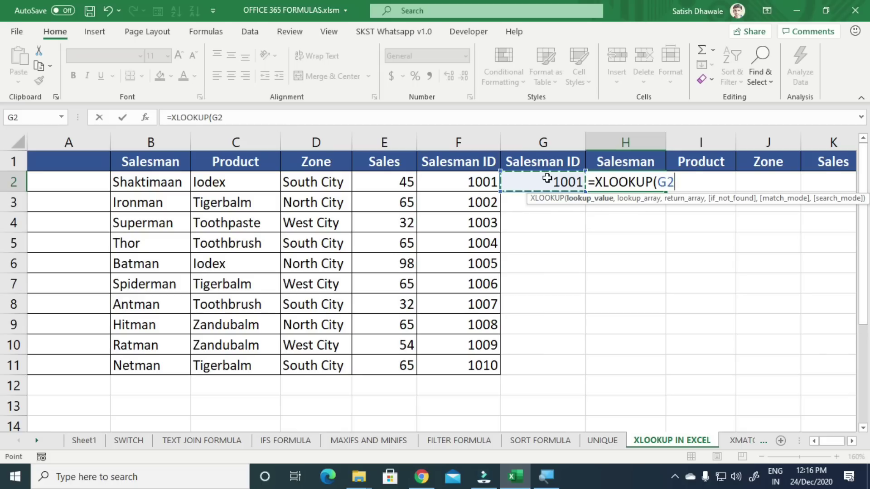
pyautogui.press('F4')
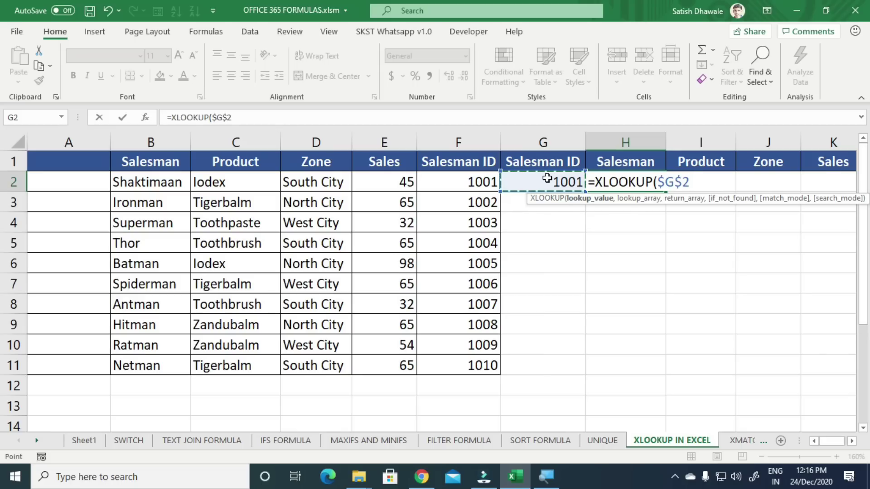
pyautogui.write(',')
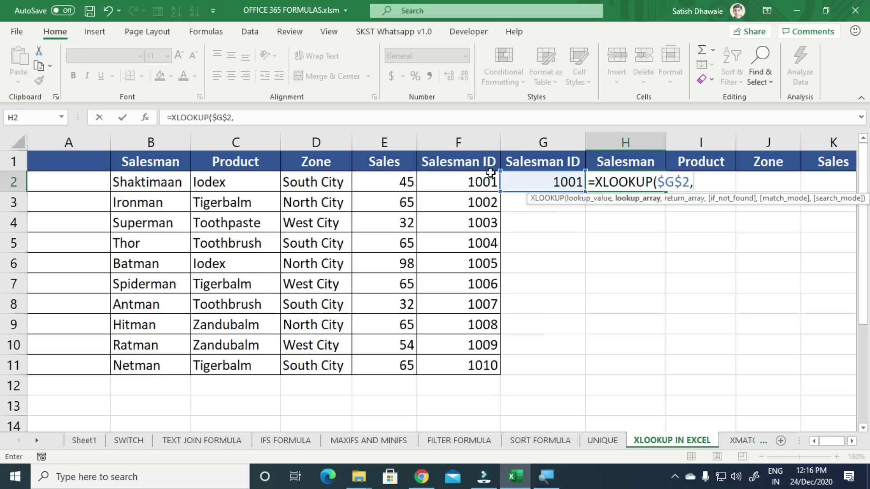
pyautogui.moveTo(463, 172); pyautogui.dragTo(464, 358)
pyautogui.press('F4')
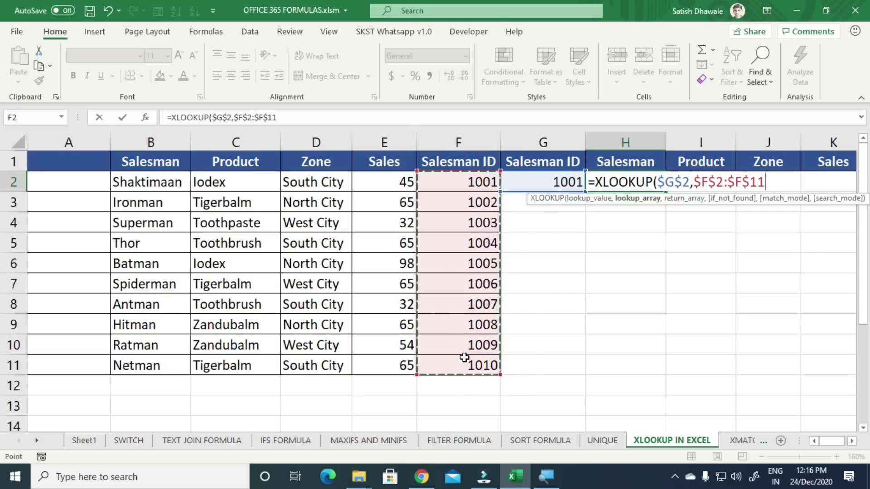
pyautogui.write(',')
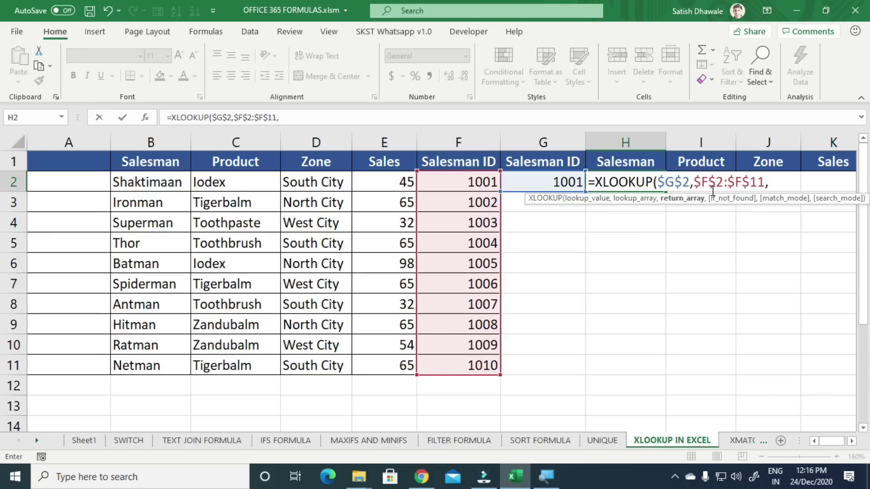
pyautogui.moveTo(171, 181); pyautogui.dragTo(183, 361)
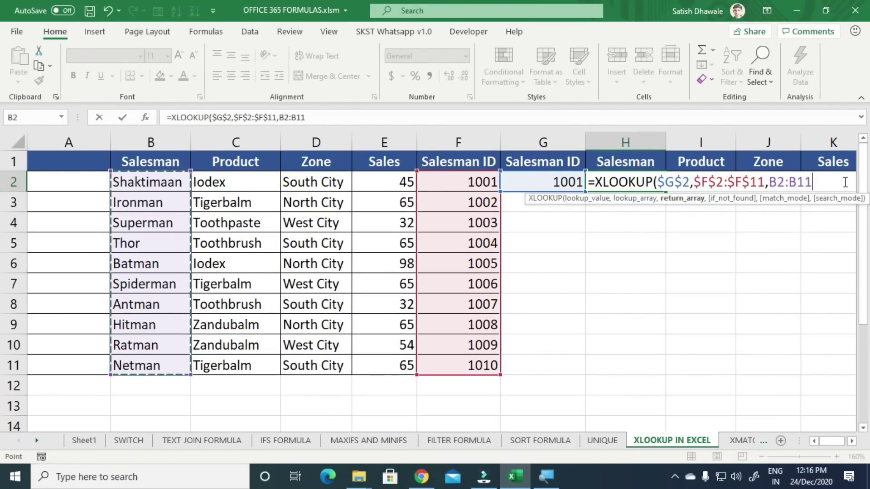
pyautogui.press('Return')
# - Check the absolute references in the H2 formula and fill it across to K2 for product, zone and sales
pyautogui.click(629, 185)
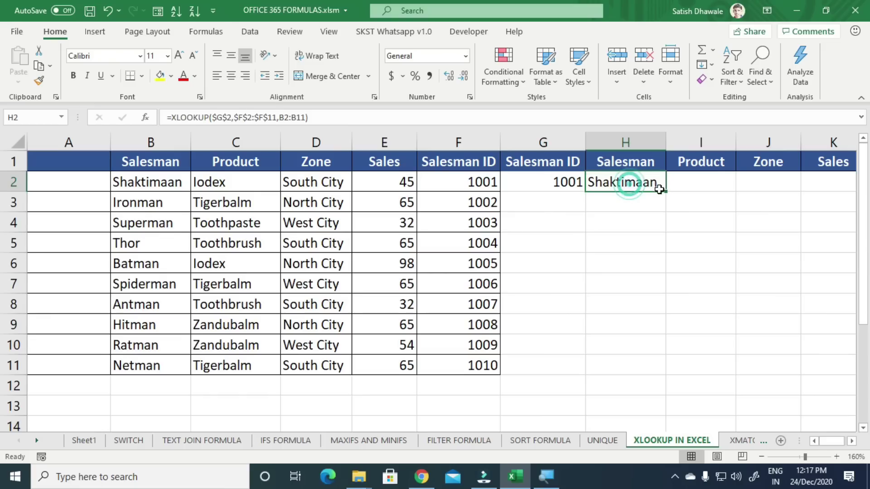
pyautogui.doubleClick(664, 180)
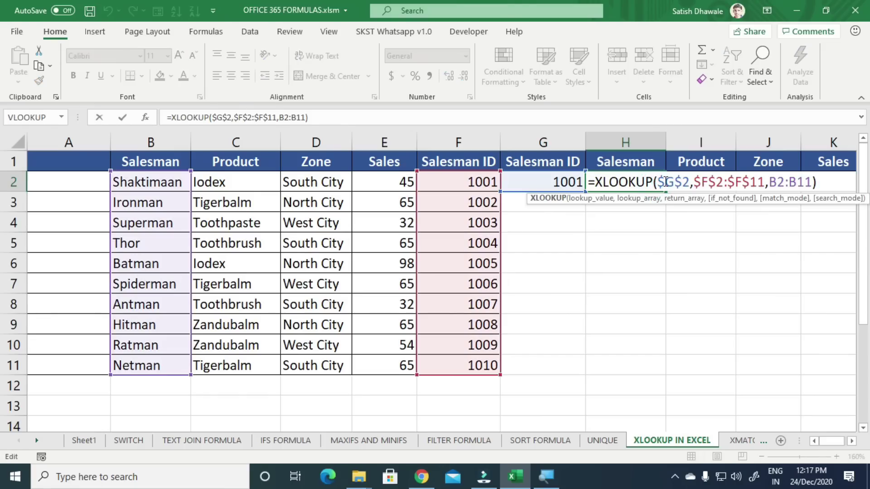
pyautogui.moveTo(666, 182); pyautogui.dragTo(751, 182)
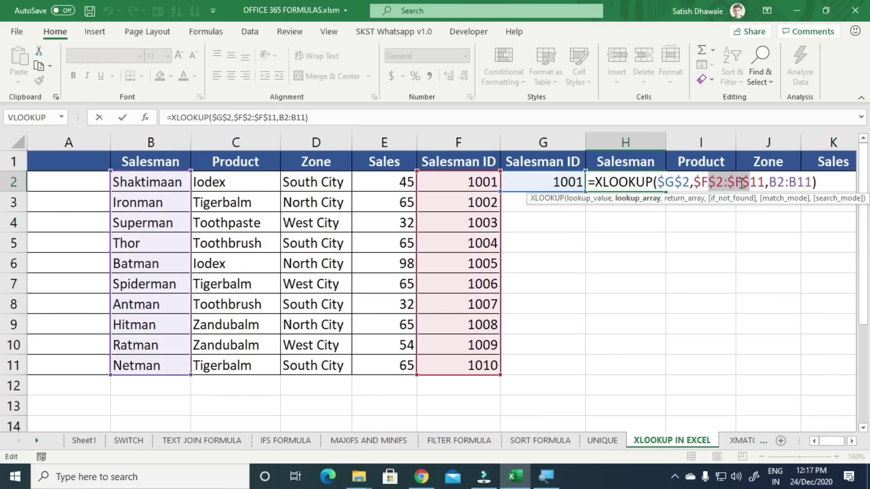
pyautogui.press('Return')
pyautogui.click(656, 187)
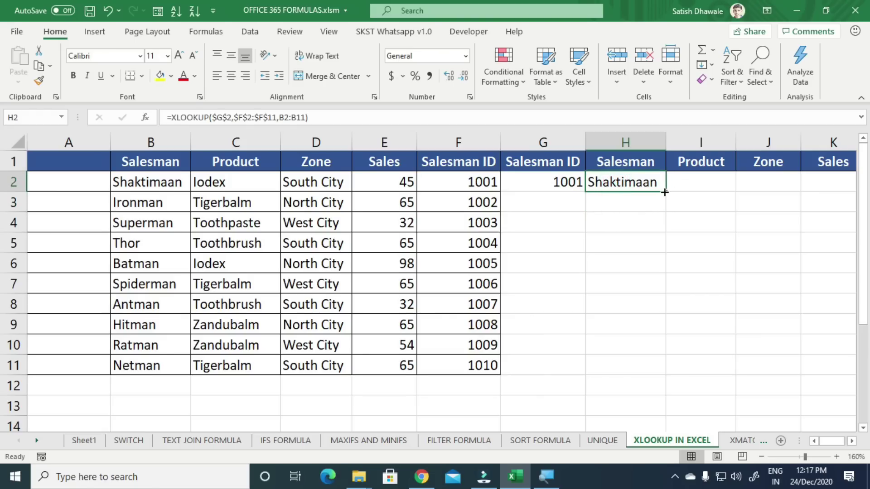
pyautogui.moveTo(664, 192); pyautogui.dragTo(836, 192)
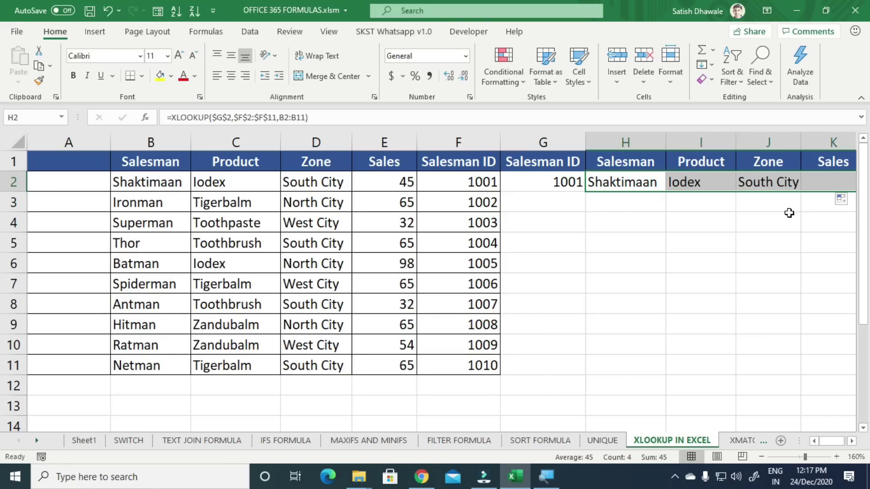
# - Test the four lookups by replacing the ID in G2 with the salesman ID listed in F3
pyautogui.click(553, 182)
pyautogui.write('100')
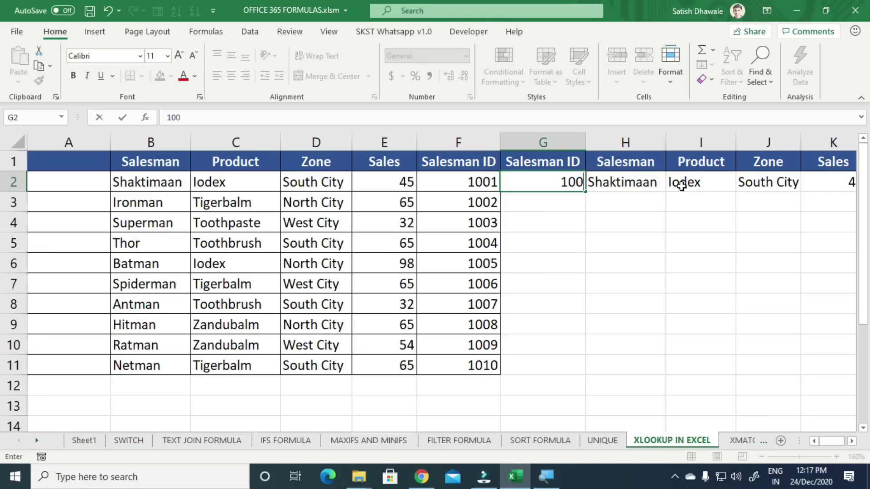
pyautogui.write('2')
pyautogui.press('Return')
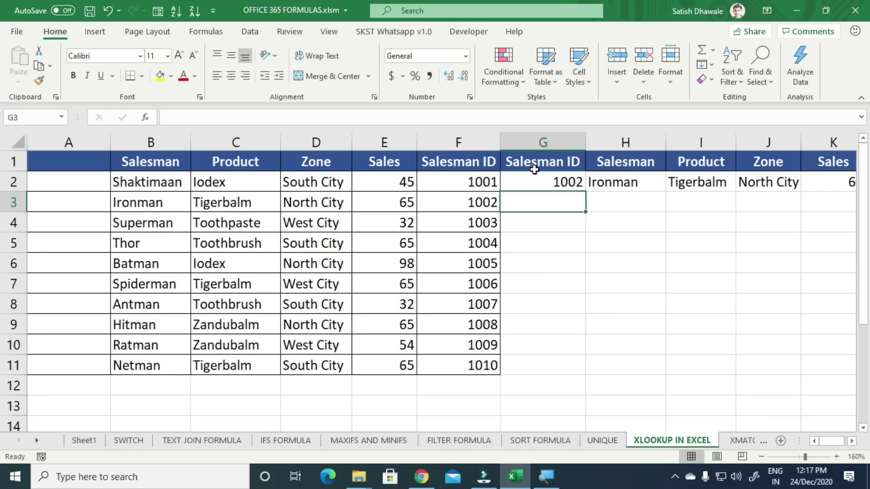
pyautogui.moveTo(469, 179); pyautogui.dragTo(462, 365)
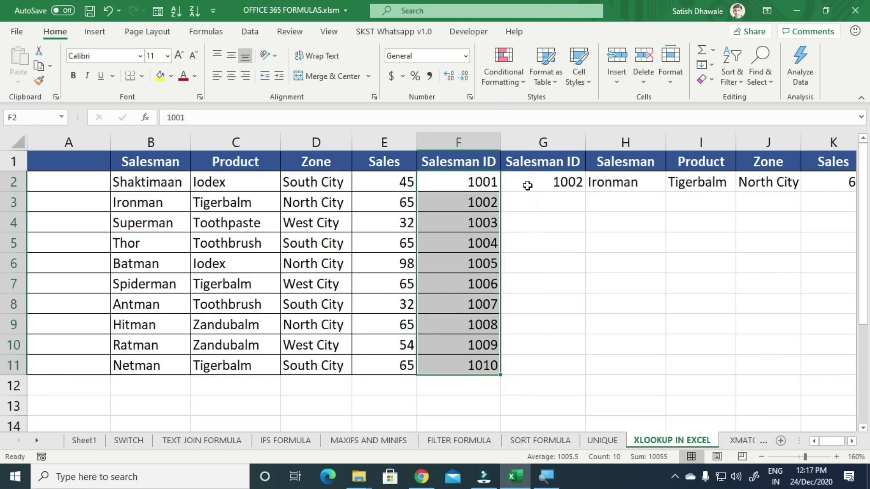
pyautogui.moveTo(526, 183); pyautogui.dragTo(725, 181)
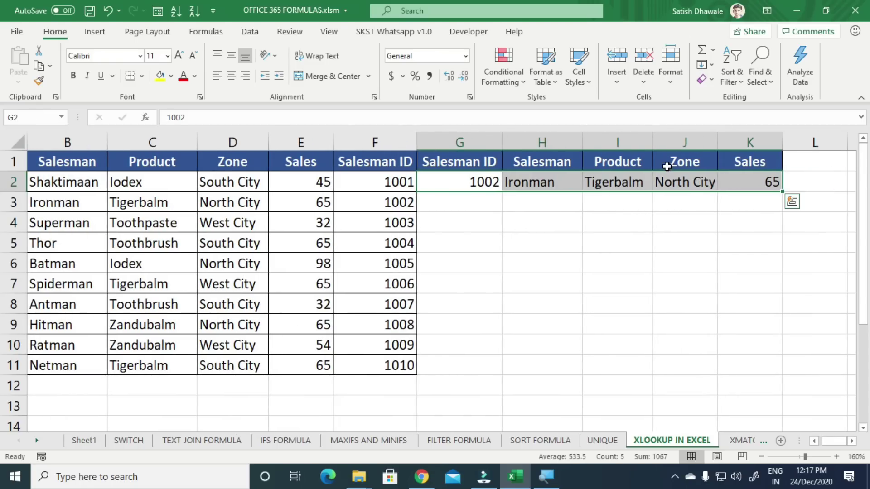
pyautogui.moveTo(380, 172); pyautogui.dragTo(384, 366)
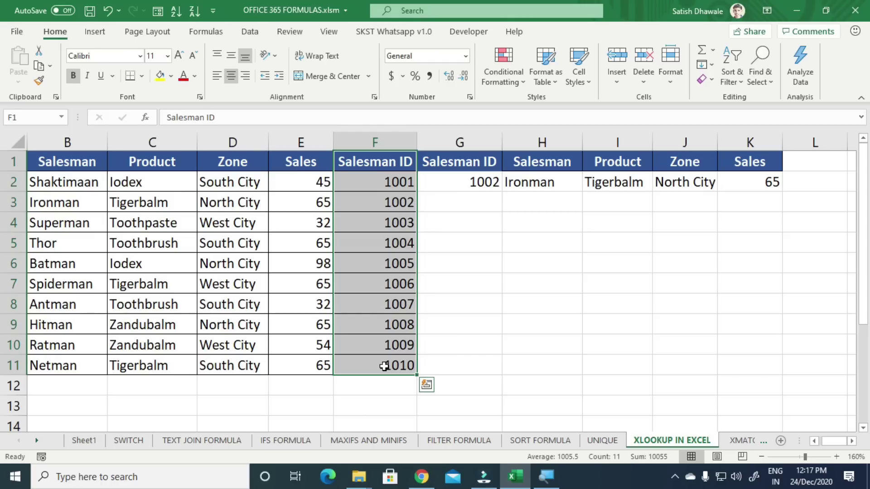
pyautogui.click(458, 345)
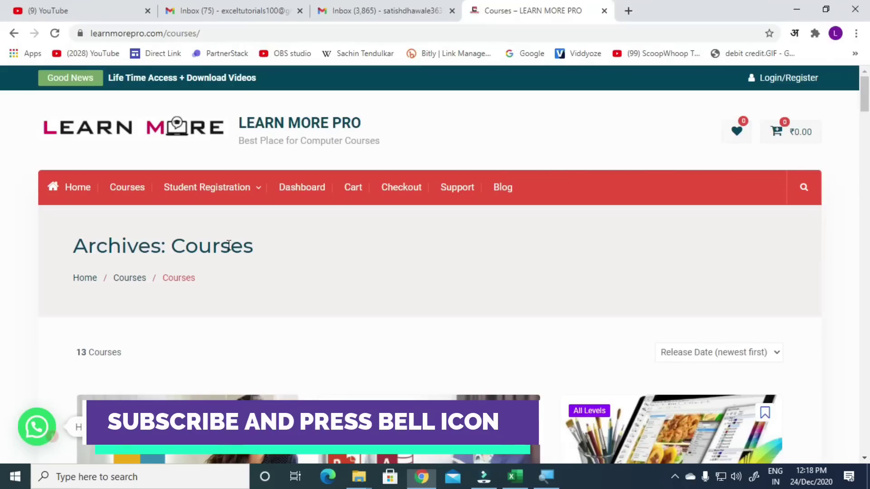
# - In Chrome, look through the Learn More Pro course list and open the Excel Basic to Advance course's description
pyautogui.scroll(-6, 219, 249)
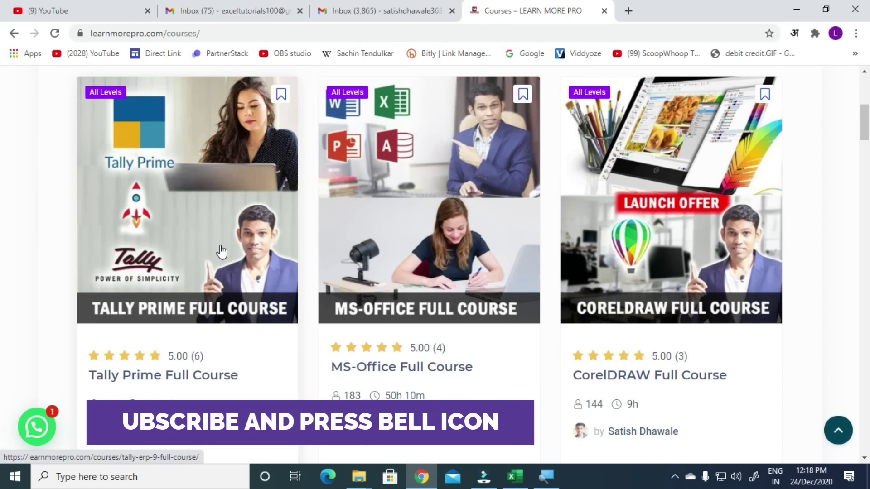
pyautogui.scroll(-4, 222, 252)
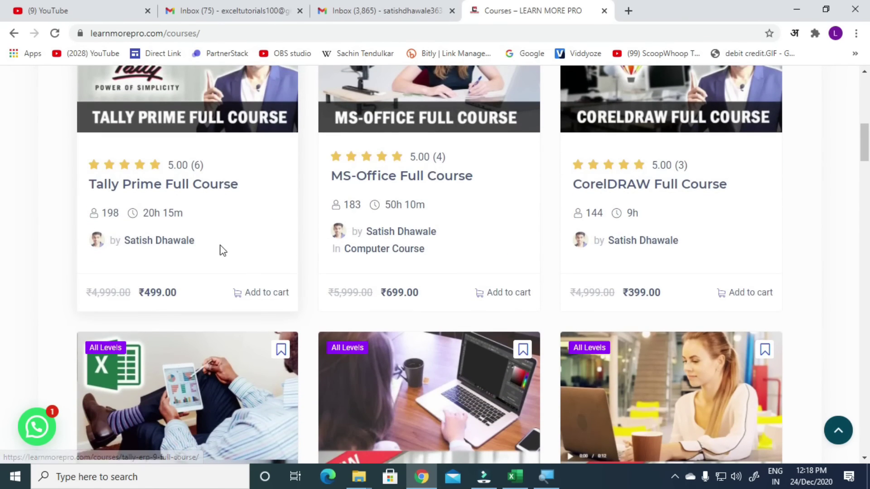
pyautogui.scroll(-14, 221, 251)
pyautogui.scroll(-10, 222, 252)
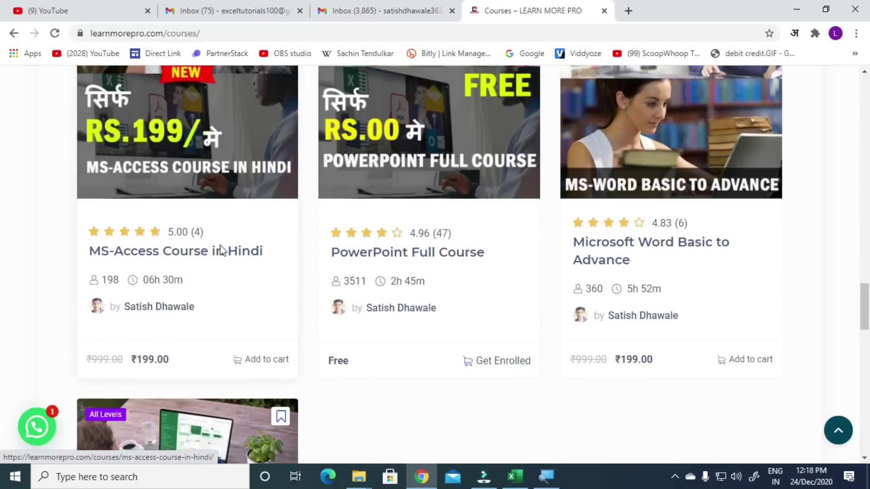
pyautogui.click(175, 196)
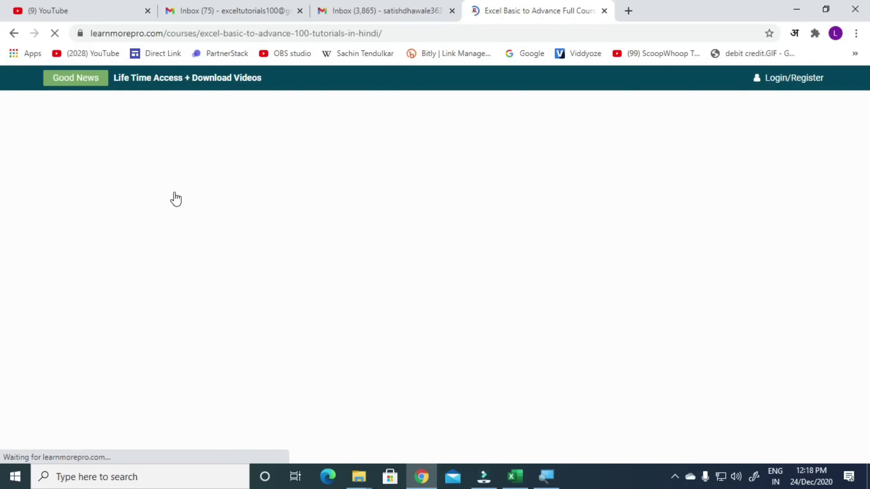
pyautogui.scroll(-12, 176, 199)
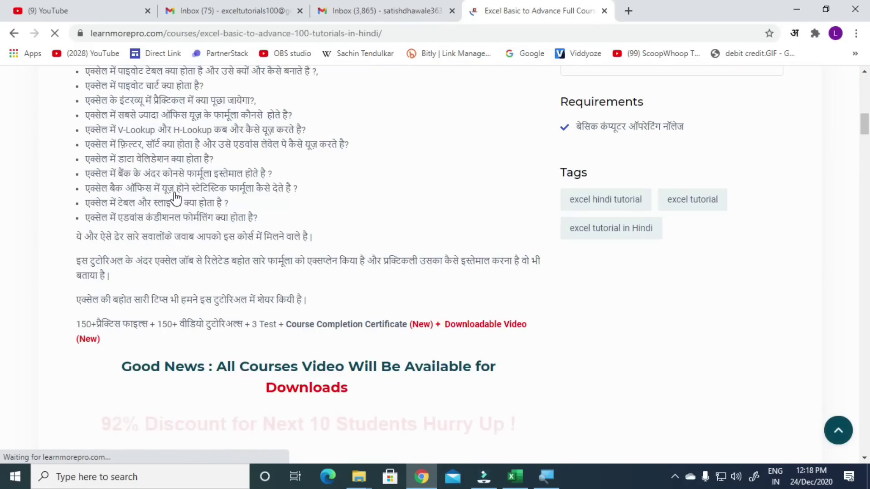
# - Look through the course curriculum by collapsing the beginner section and expanding Excel for Intermediate 21 To 60 Tutorials
pyautogui.scroll(-6, 176, 199)
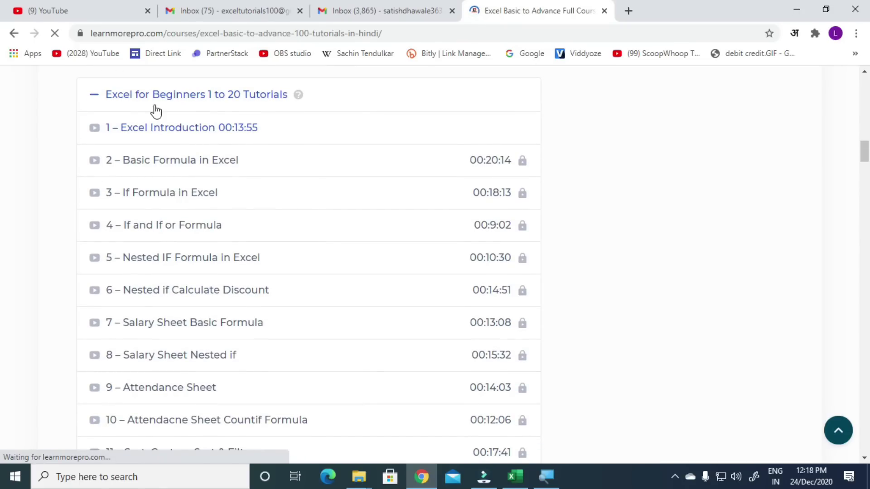
pyautogui.click(158, 95)
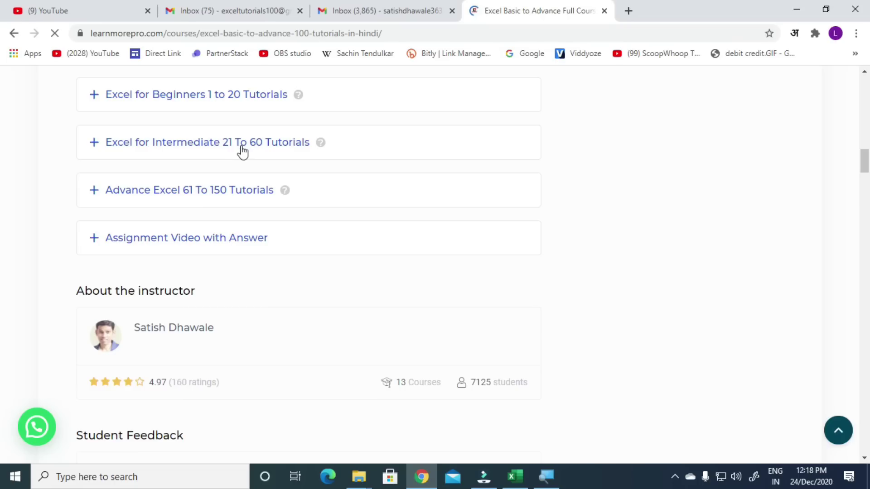
pyautogui.click(206, 143)
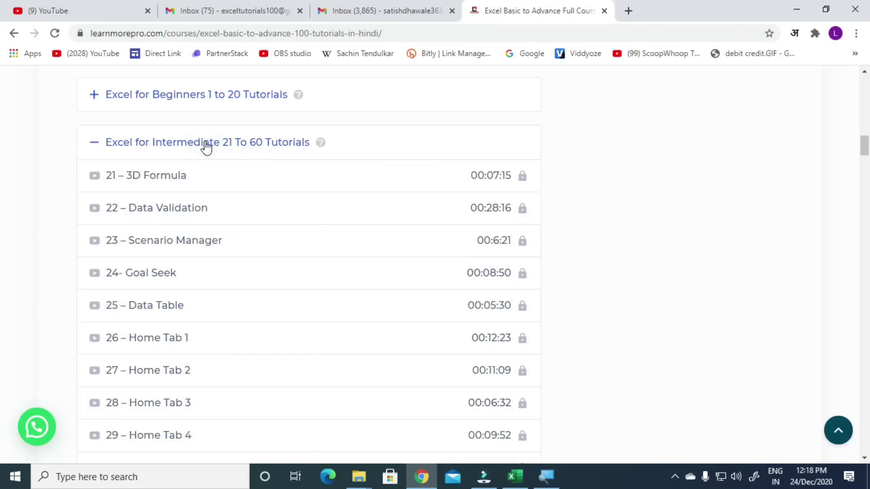
pyautogui.scroll(-4, 162, 235)
pyautogui.scroll(-20, 161, 235)
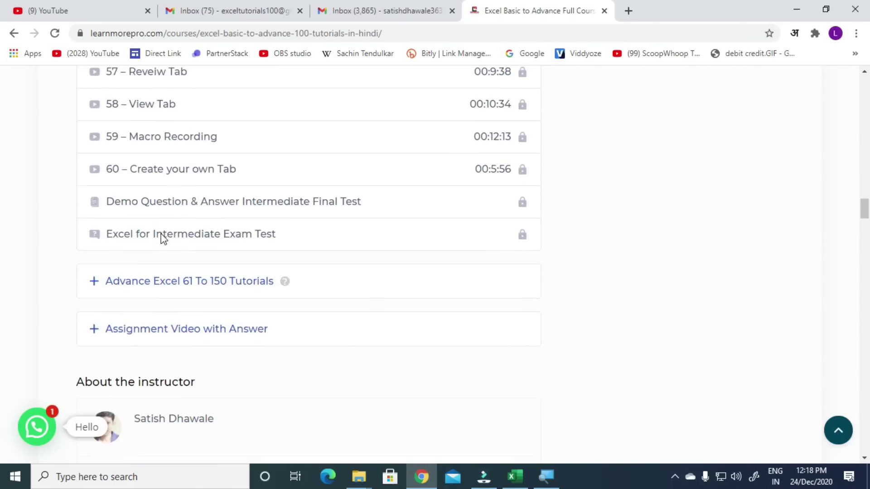
# - Expand Advance Excel 61 To 150 Tutorials and look through its lessons, including the Office 365 formula topics
pyautogui.scroll(1, 163, 239)
pyautogui.click(150, 215)
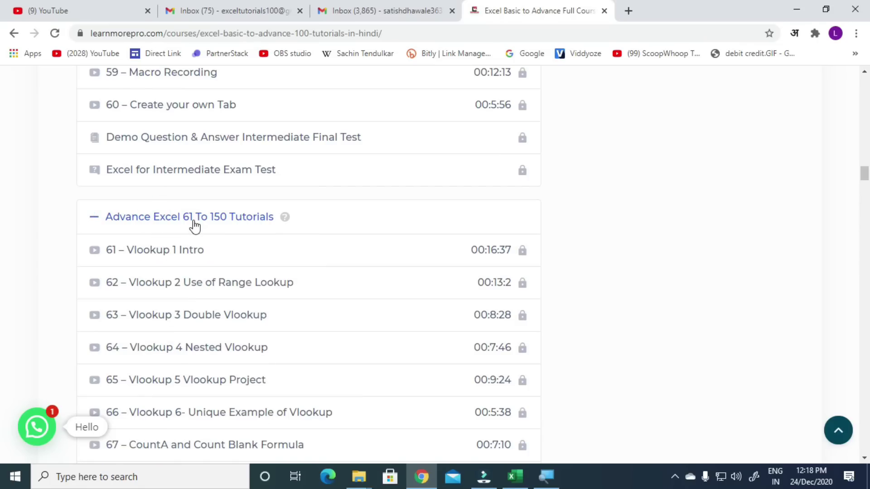
pyautogui.scroll(-14, 192, 228)
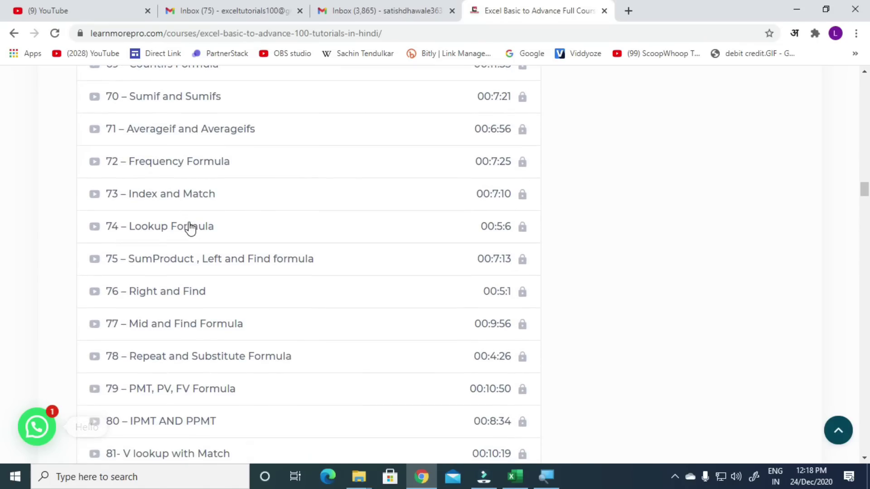
pyautogui.scroll(-20, 191, 229)
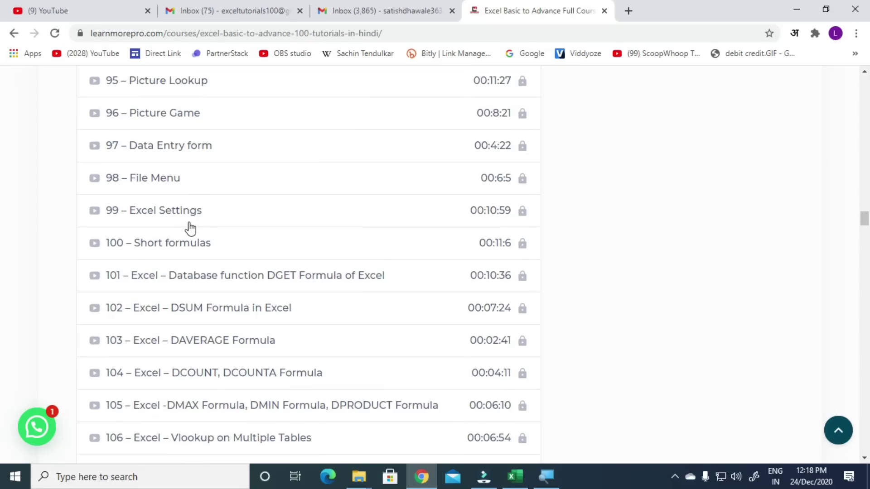
pyautogui.scroll(-1, 191, 229)
pyautogui.scroll(-12, 193, 185)
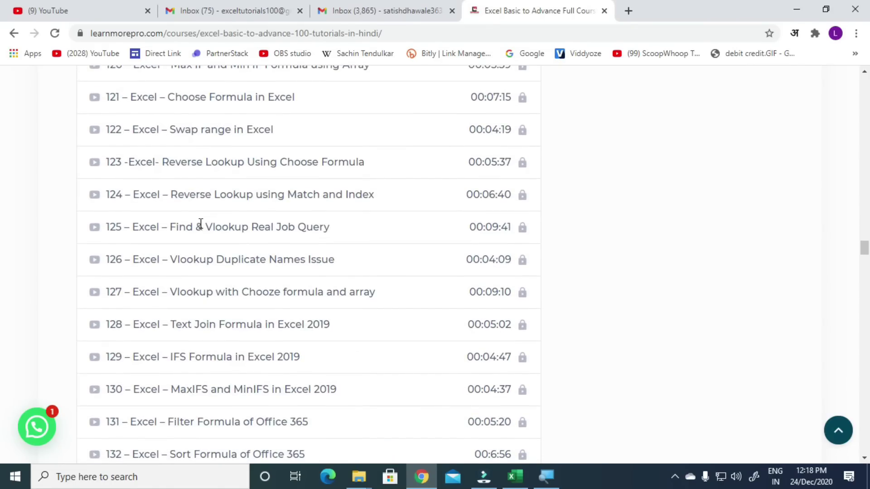
pyautogui.scroll(-4, 200, 223)
pyautogui.scroll(-7, 201, 229)
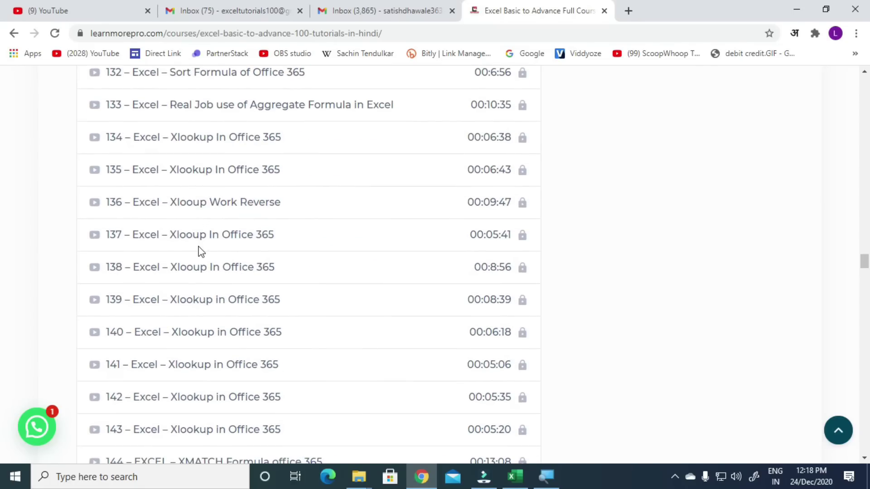
pyautogui.scroll(-6, 176, 295)
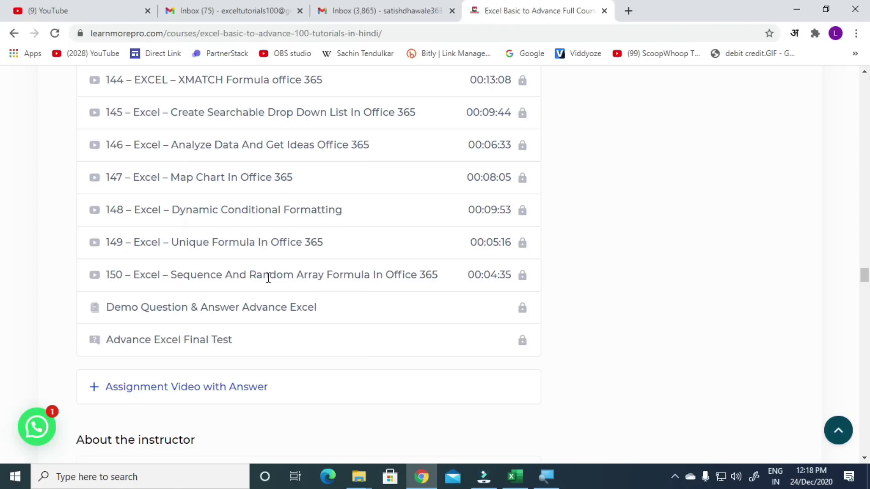
pyautogui.scroll(-1, 268, 278)
# - Examine the course's Material Includes list, its price and the note about downloadable course videos
pyautogui.scroll(20, 270, 286)
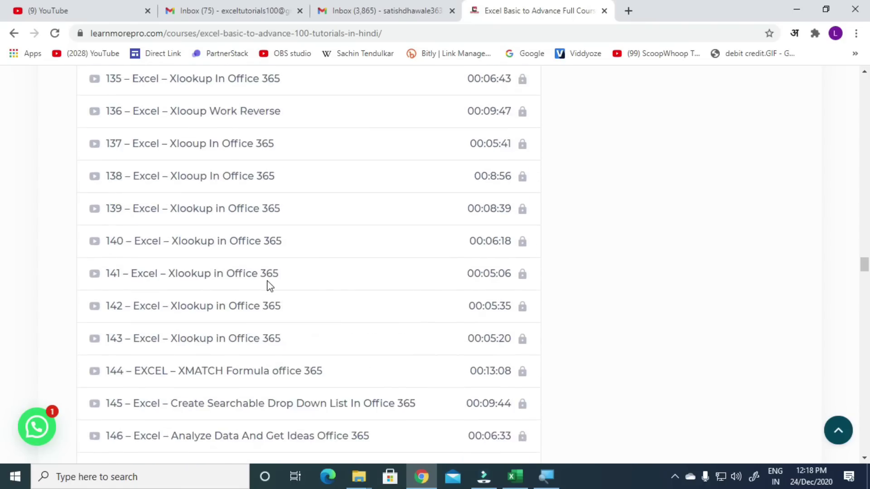
pyautogui.scroll(20, 270, 286)
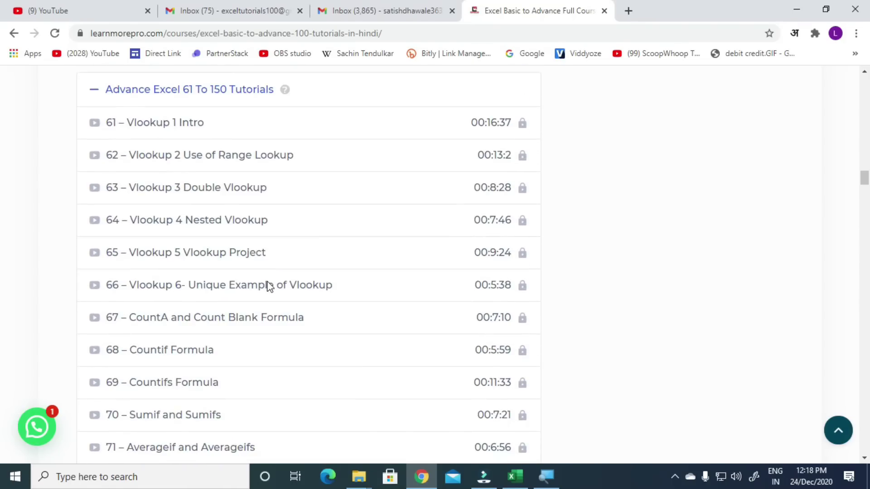
pyautogui.scroll(12, 267, 286)
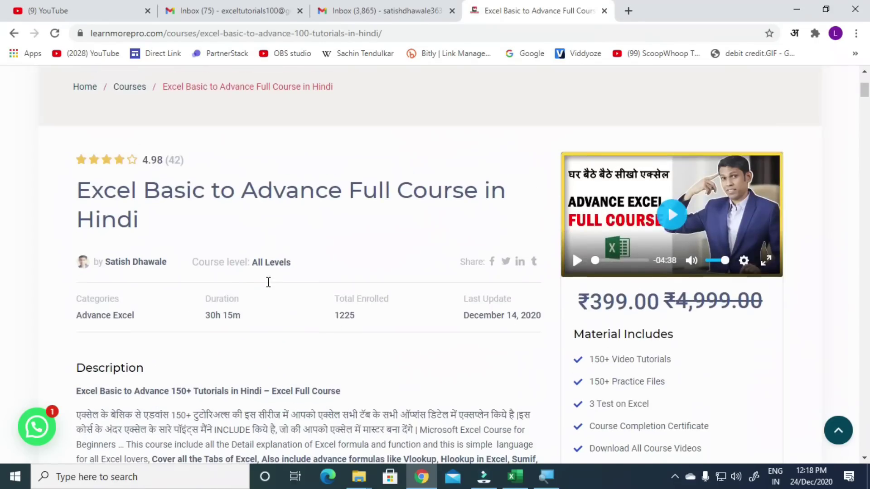
pyautogui.scroll(-4, 268, 286)
pyautogui.scroll(3, 270, 287)
pyautogui.scroll(-3, 270, 287)
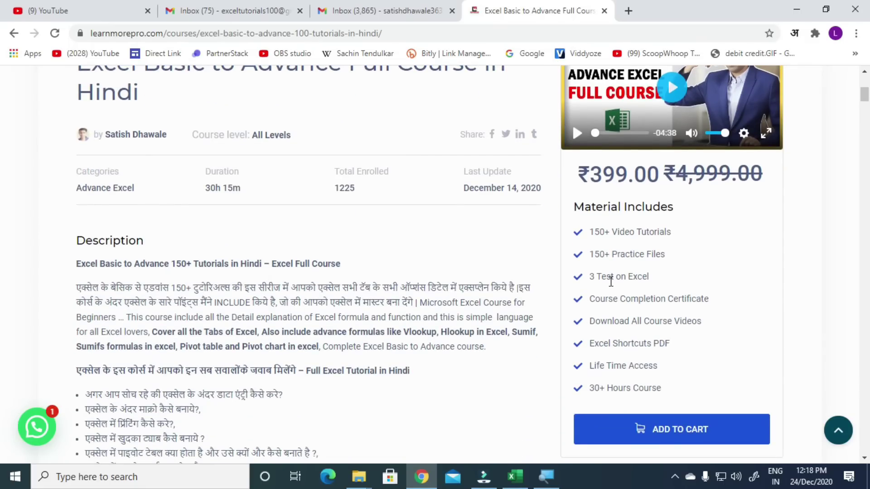
pyautogui.moveTo(598, 233); pyautogui.dragTo(661, 390)
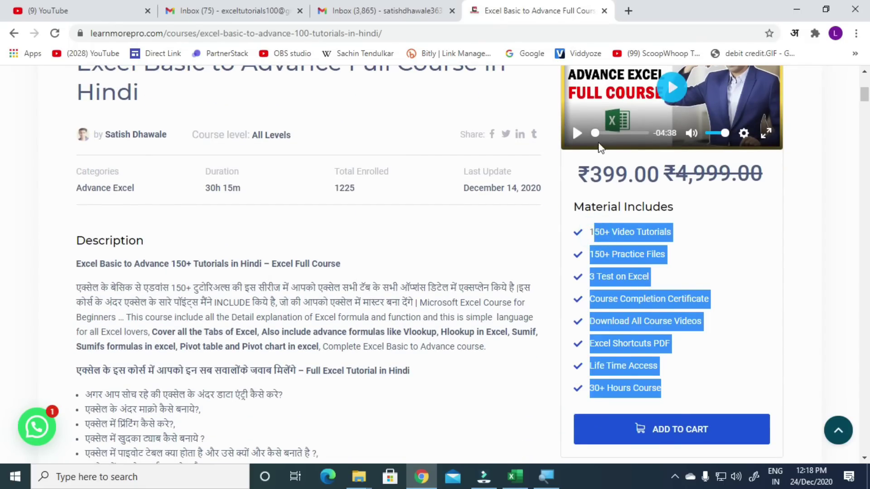
pyautogui.moveTo(580, 173); pyautogui.dragTo(616, 178)
pyautogui.scroll(-5, 496, 206)
pyautogui.scroll(-5, 324, 252)
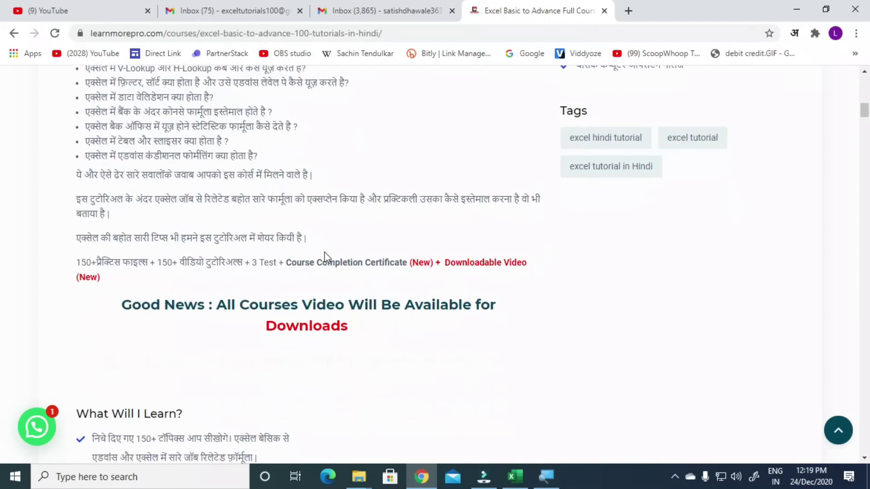
pyautogui.moveTo(140, 360); pyautogui.dragTo(445, 308)
pyautogui.click(445, 308)
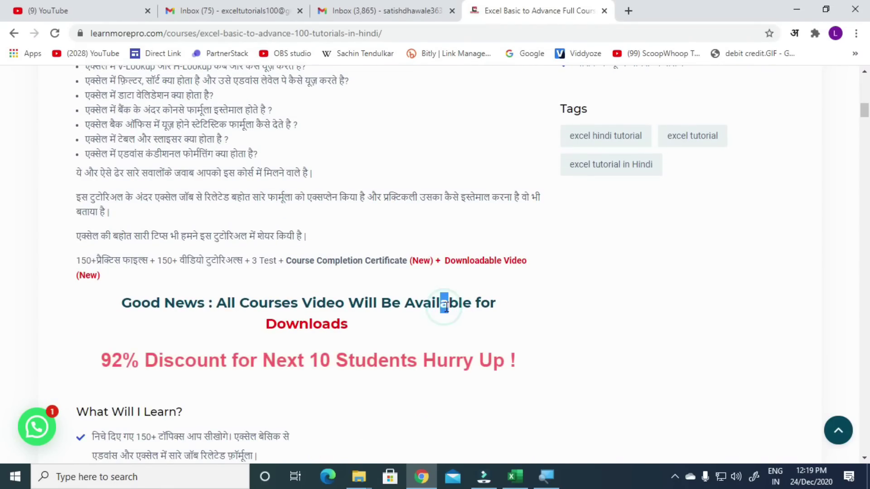
# - Switch back to Excel and open the XMATCH sheet in the OFFICE 365 FORMULAS workbook
pyautogui.hotkey('alt', 'Tab')
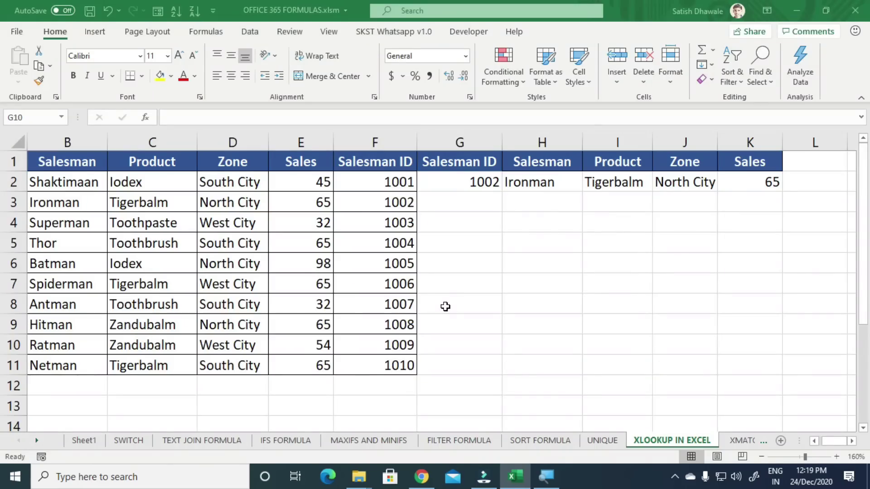
pyautogui.click(577, 347)
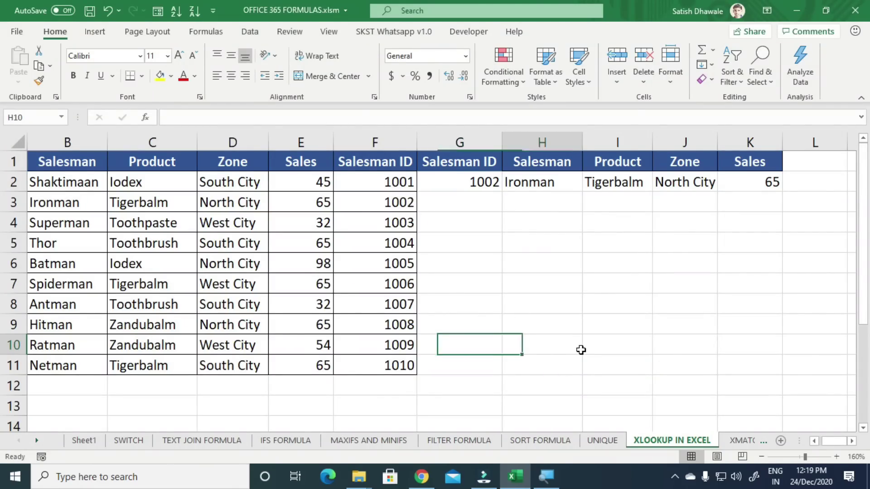
pyautogui.click(742, 440)
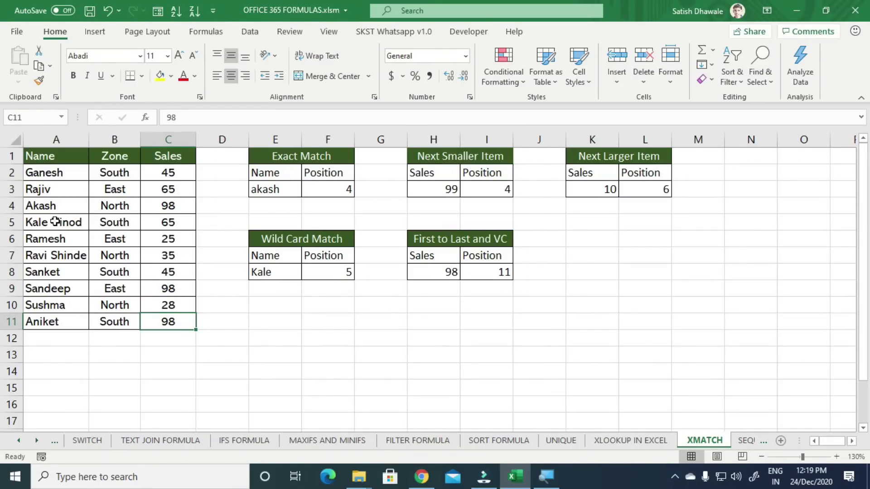
pyautogui.scroll(1, 55, 221)
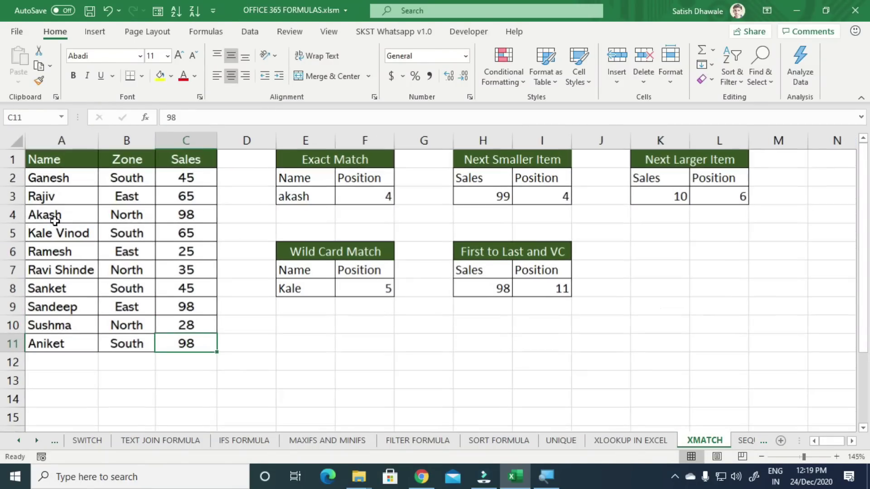
# - Clear the existing XMATCH formulas from the five Position cells F3, I3, L3, I8 and F8
pyautogui.click(375, 195)
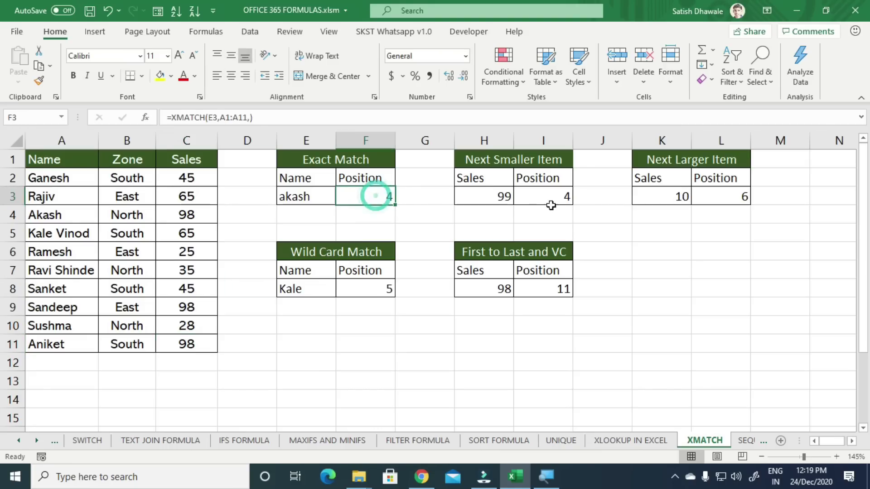
pyautogui.press('Delete')
pyautogui.click(567, 197)
pyautogui.press('Delete')
pyautogui.click(743, 195)
pyautogui.press('Delete')
pyautogui.click(553, 289)
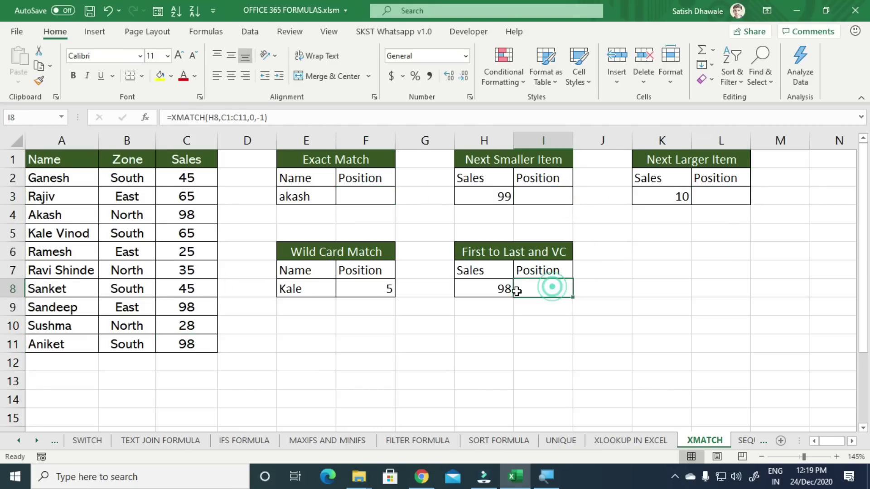
pyautogui.press('Delete')
pyautogui.click(392, 293)
pyautogui.press('Delete')
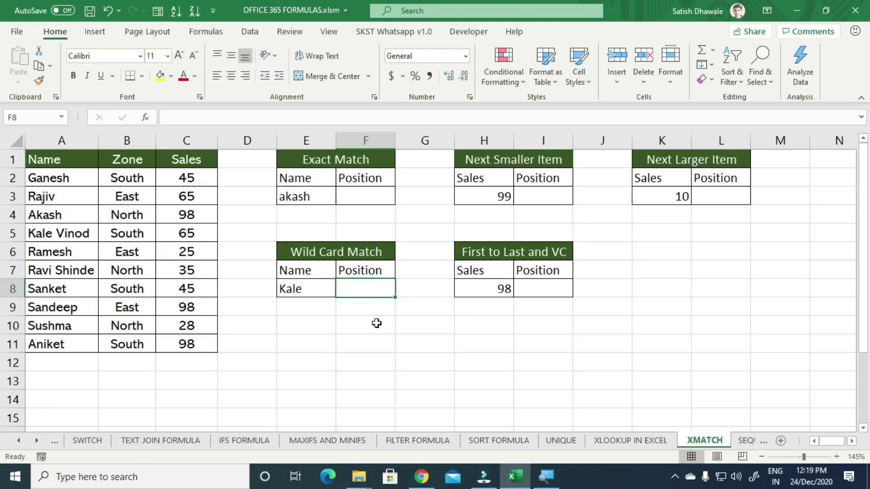
# - Compare the argument hints of MATCH and XMATCH in the empty cell E10, cancelling each unfinished formula
pyautogui.click(55, 202)
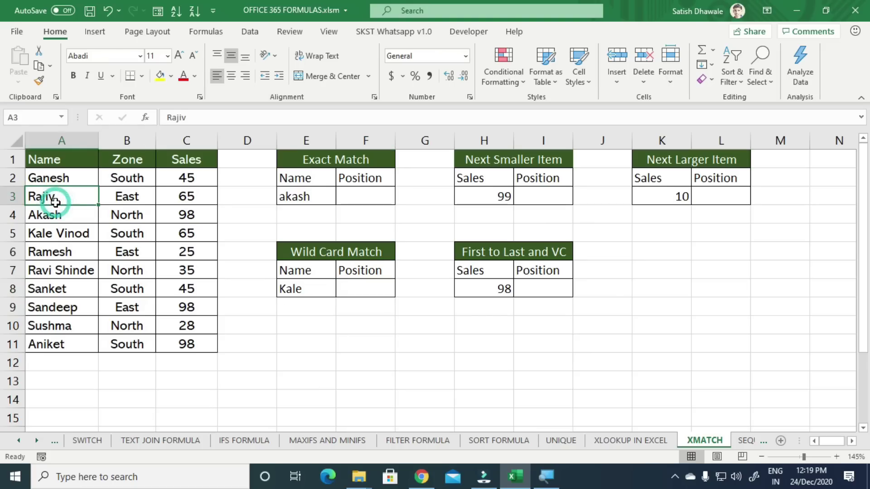
pyautogui.click(328, 327)
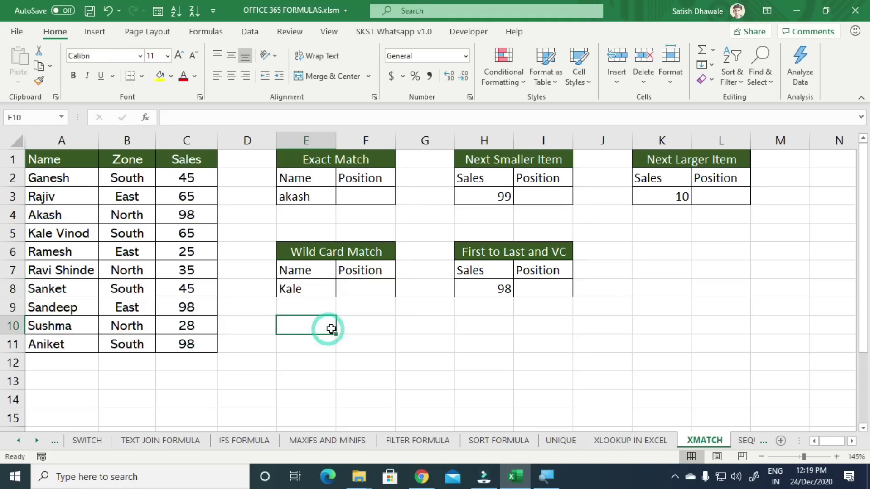
pyautogui.write('=match')
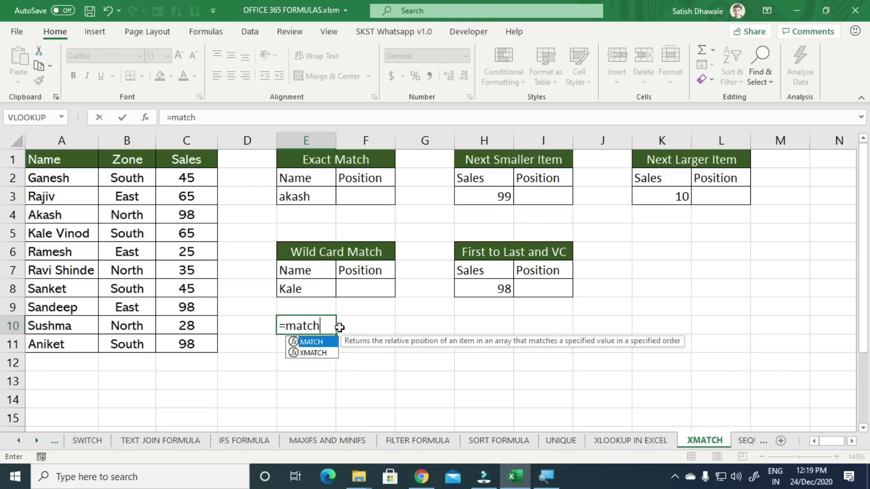
pyautogui.press('Tab')
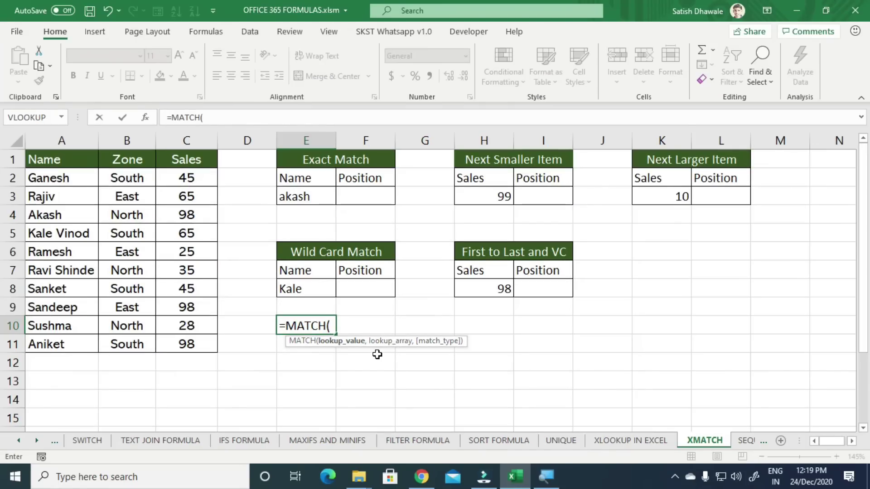
pyautogui.press('Escape')
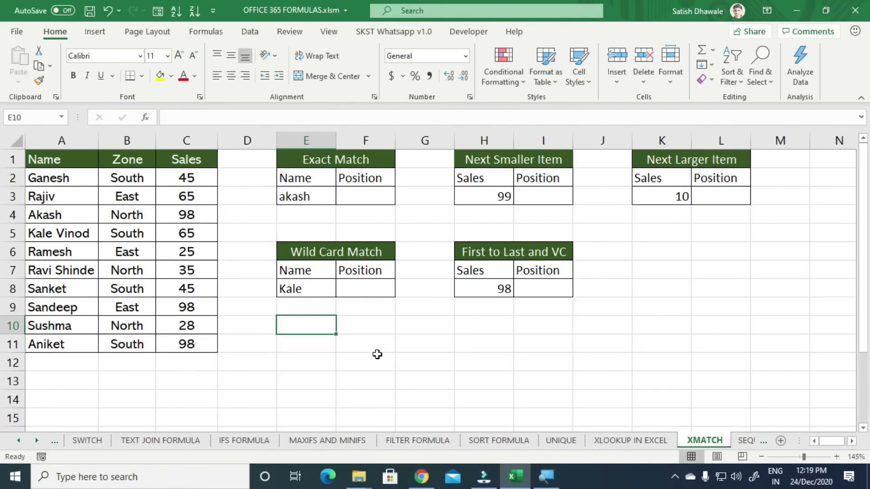
pyautogui.write('=xmat')
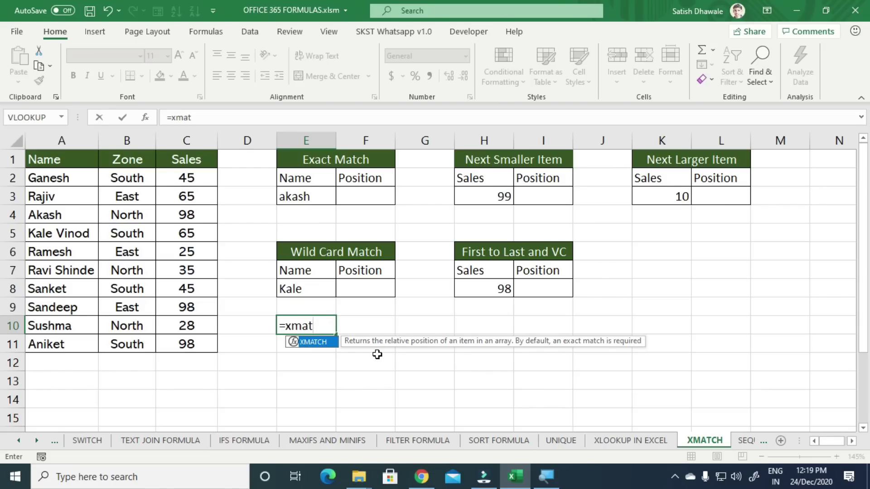
pyautogui.press('Tab')
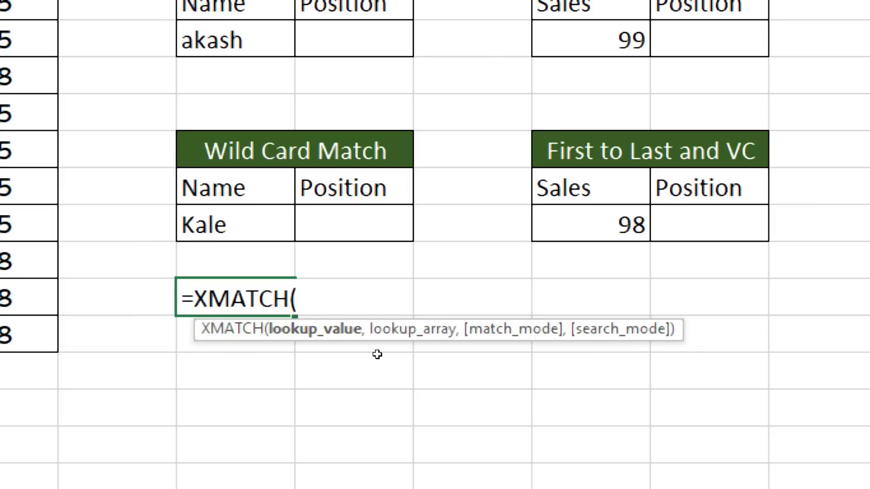
pyautogui.press('Escape')
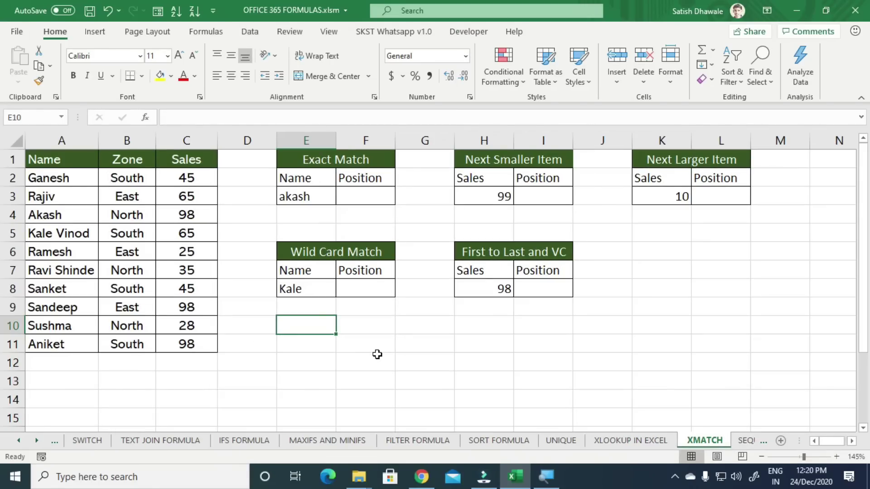
# - In F3, find the exact-match position of the E3 name with =XMATCH(E3,A2:A11) and check it against the matching name in column A
pyautogui.click(356, 200)
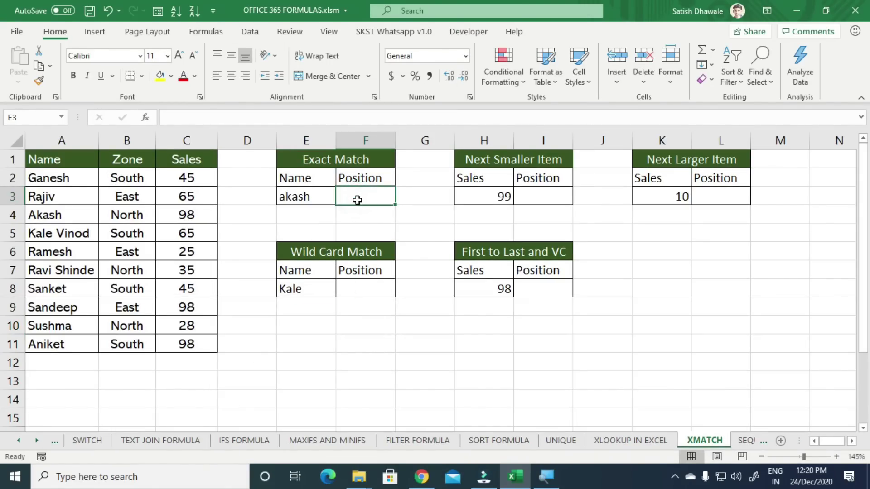
pyautogui.write('=xm')
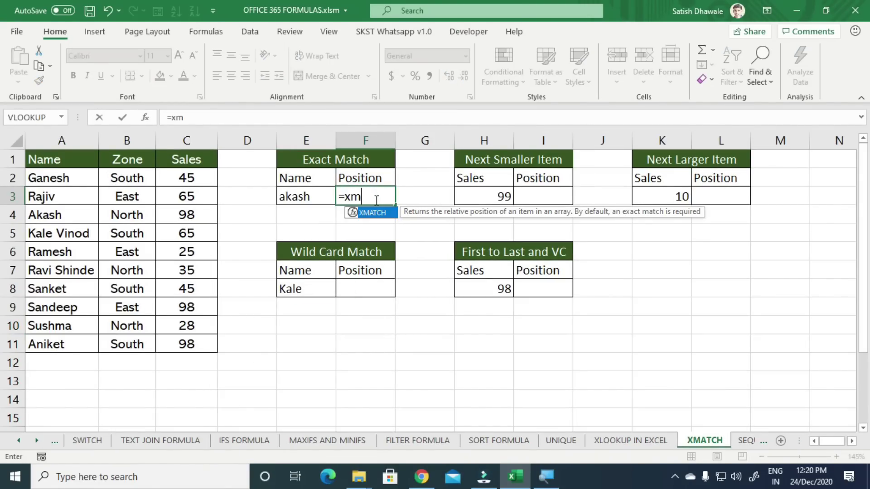
pyautogui.write('at')
pyautogui.press('Tab')
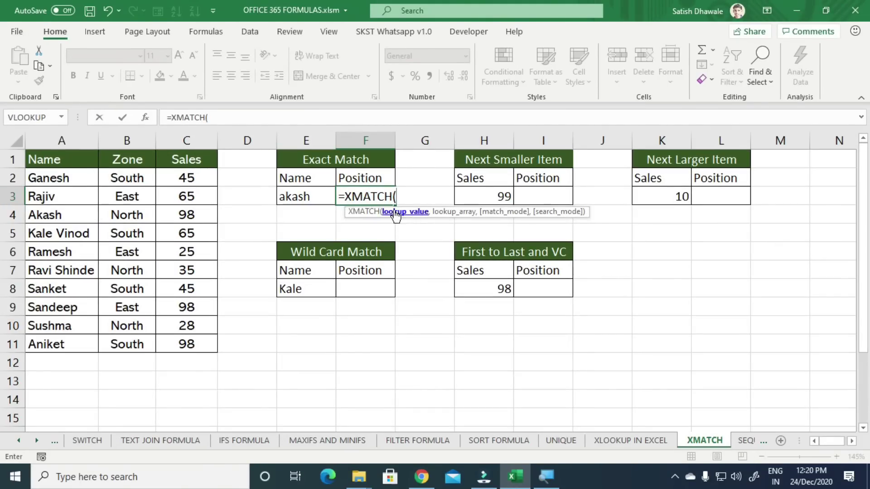
pyautogui.click(306, 196)
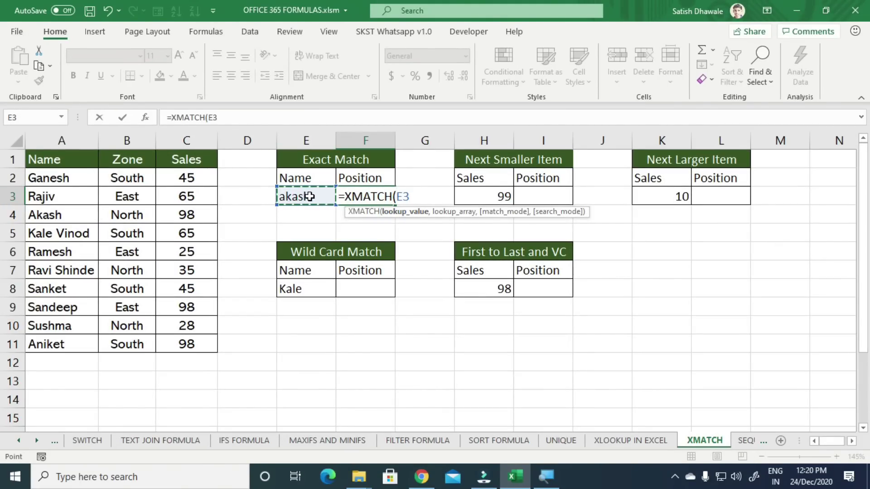
pyautogui.write(',')
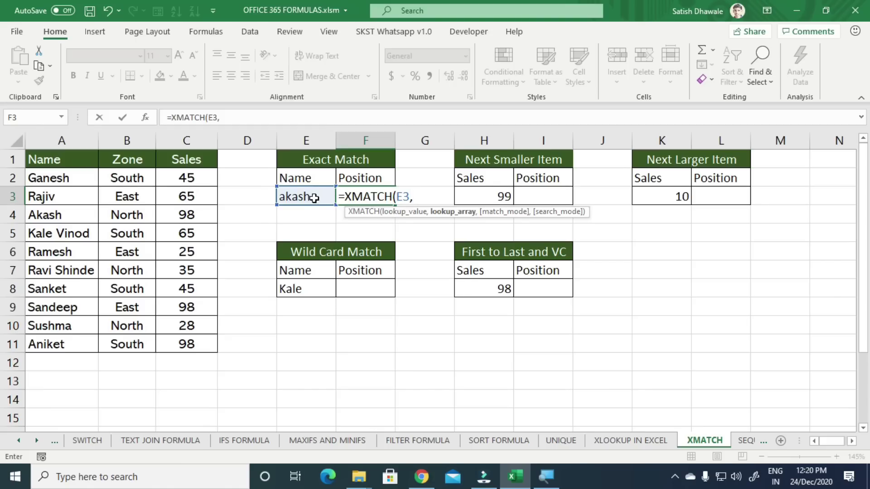
pyautogui.moveTo(61, 176); pyautogui.dragTo(71, 343)
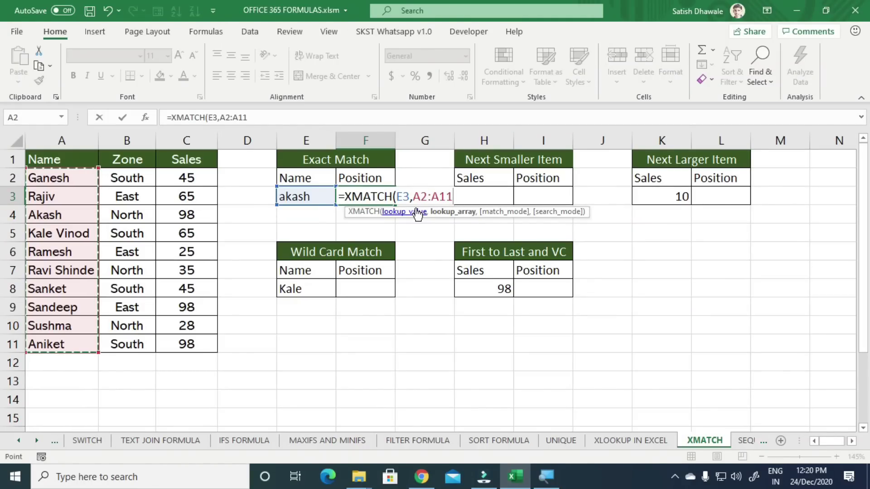
pyautogui.write(')')
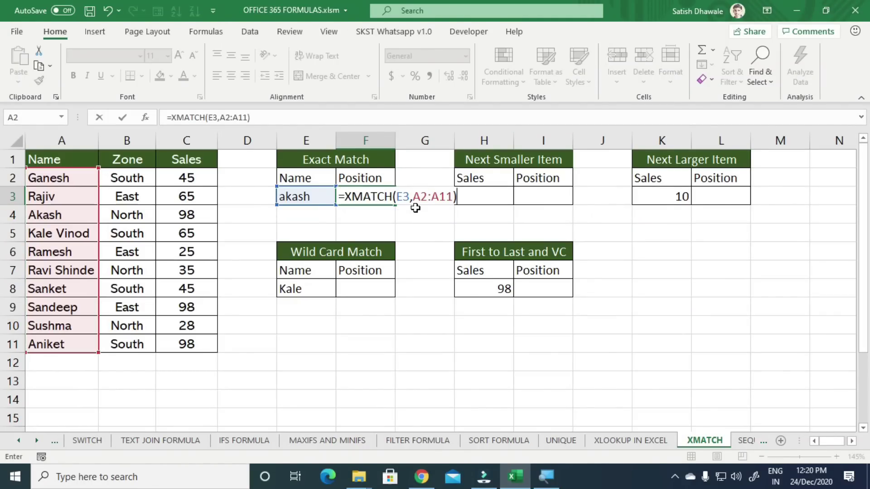
pyautogui.press('Return')
pyautogui.click(37, 218)
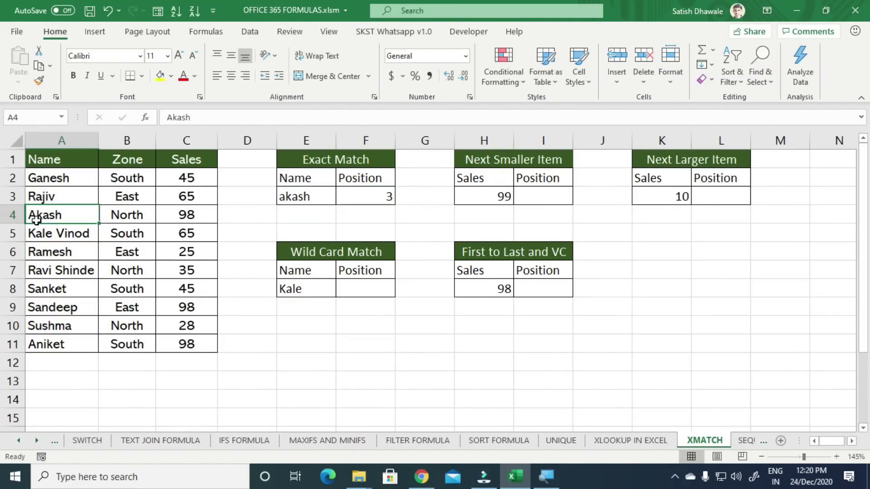
# - Compare the lookup name in E3 with its matching row in the Name column
pyautogui.click(14, 215)
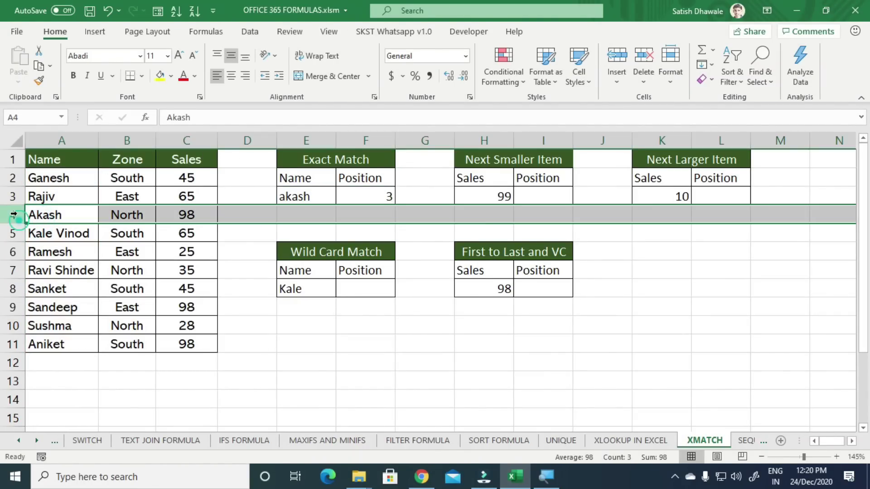
pyautogui.click(45, 215)
pyautogui.click(320, 200)
pyautogui.click(406, 196)
# - Add match mode 0 to the Exact Match formula in F3, making it =XMATCH(E3,A2:A11,0)
pyautogui.doubleClick(376, 196)
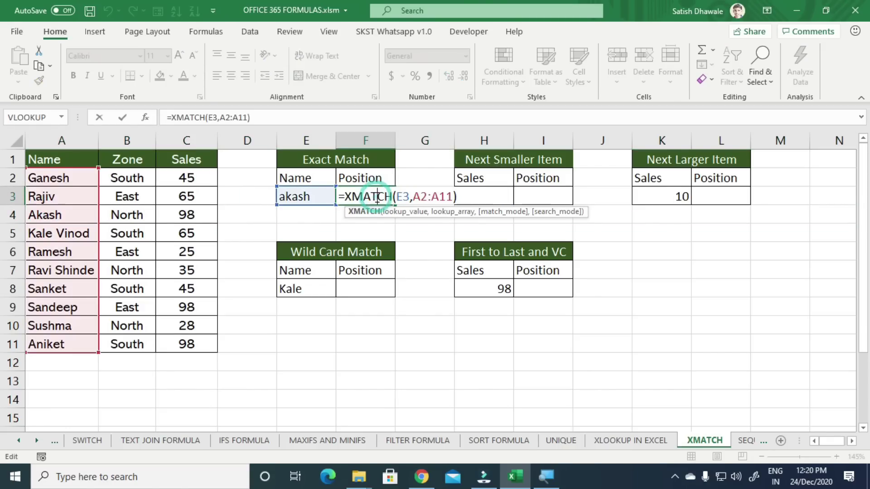
pyautogui.click(449, 194)
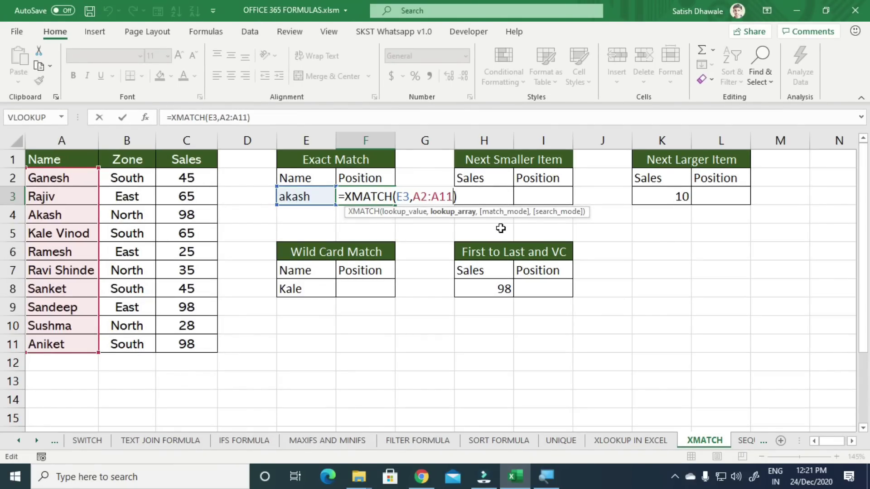
pyautogui.write(',')
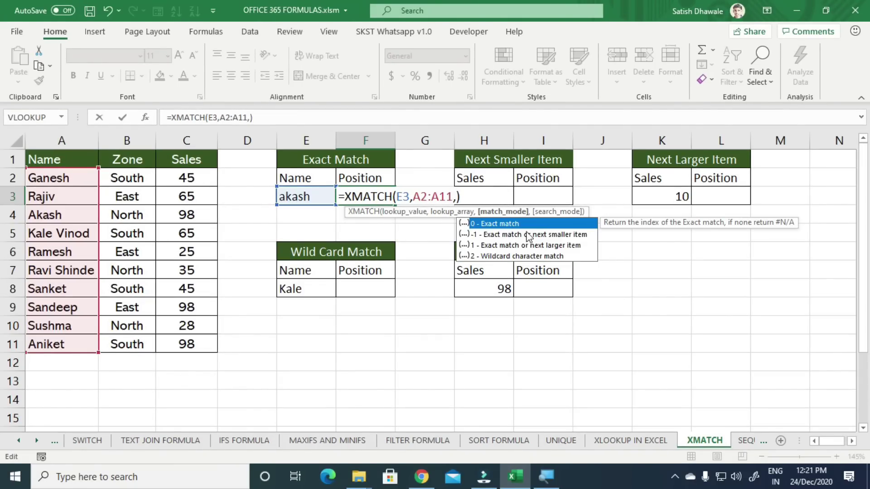
pyautogui.press('Escape')
pyautogui.press('BackSpace')
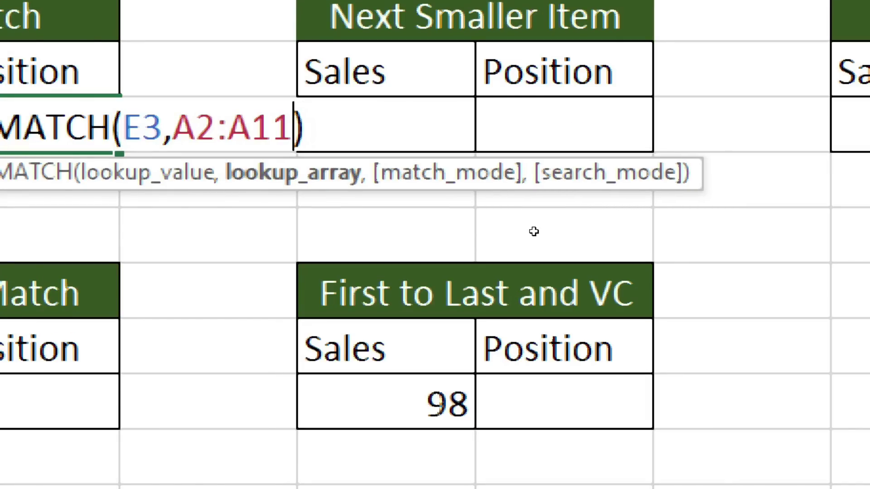
pyautogui.write(',')
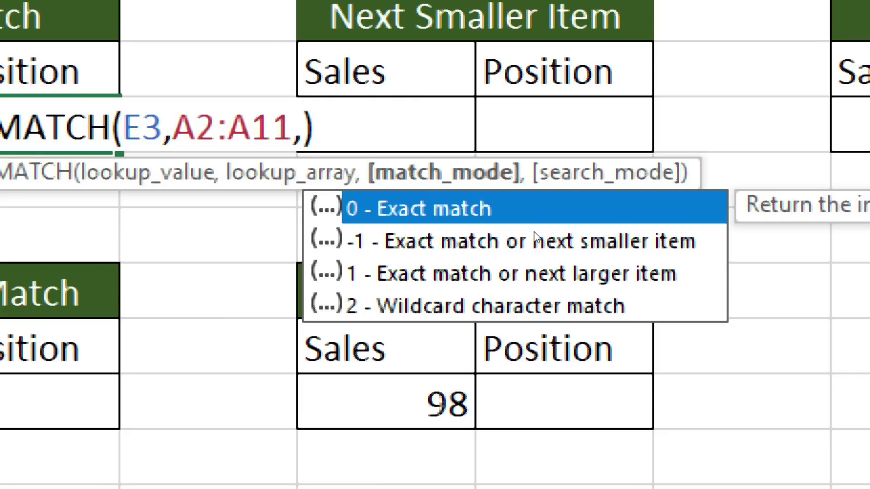
pyautogui.press('Escape')
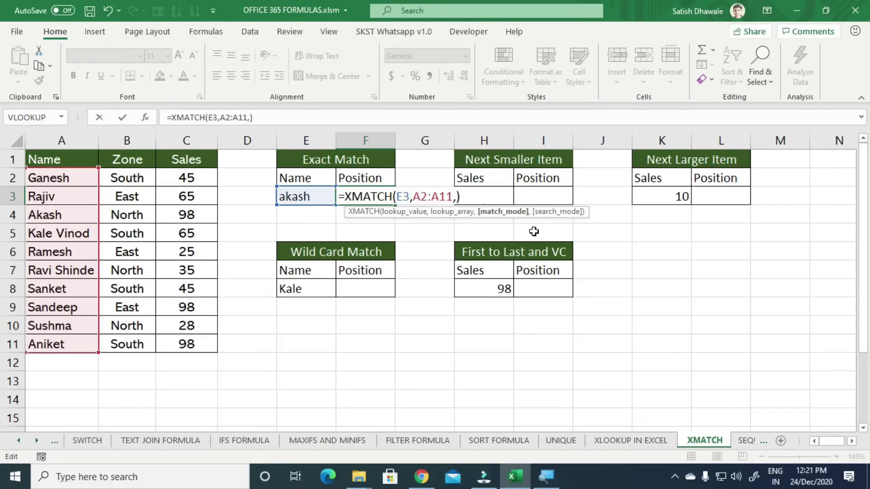
pyautogui.press('BackSpace')
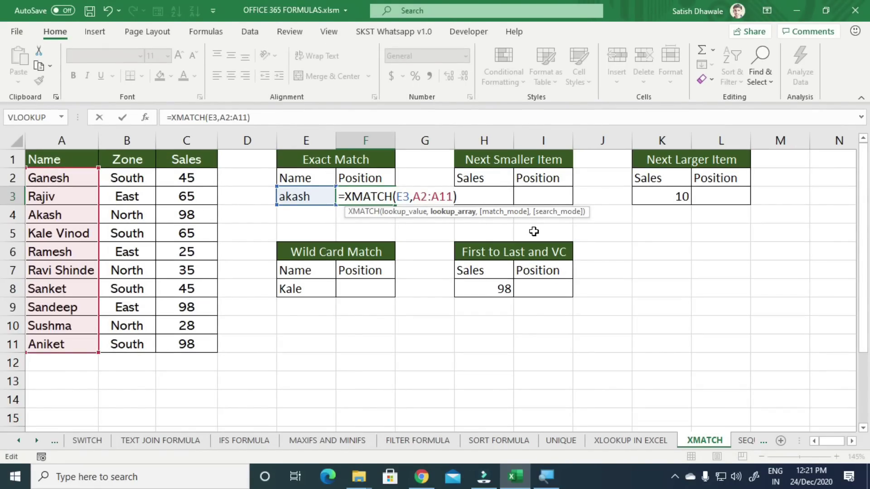
pyautogui.write(',0)')
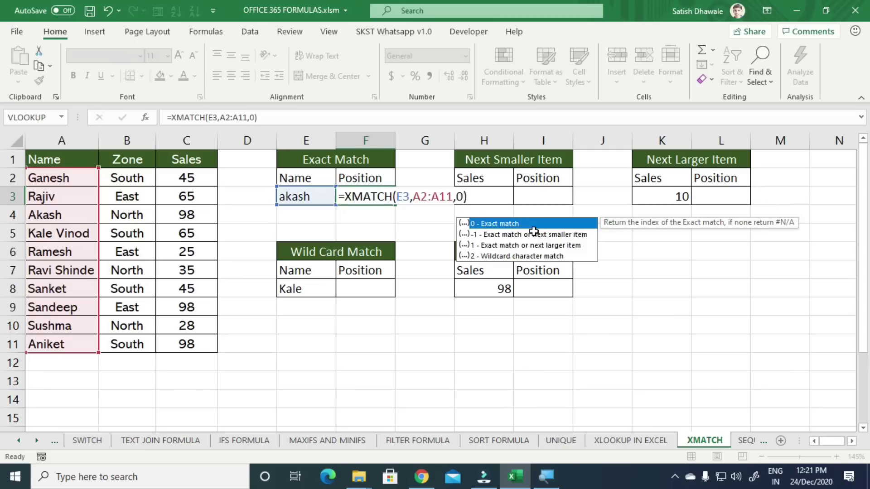
pyautogui.press('Return')
pyautogui.press('Up')
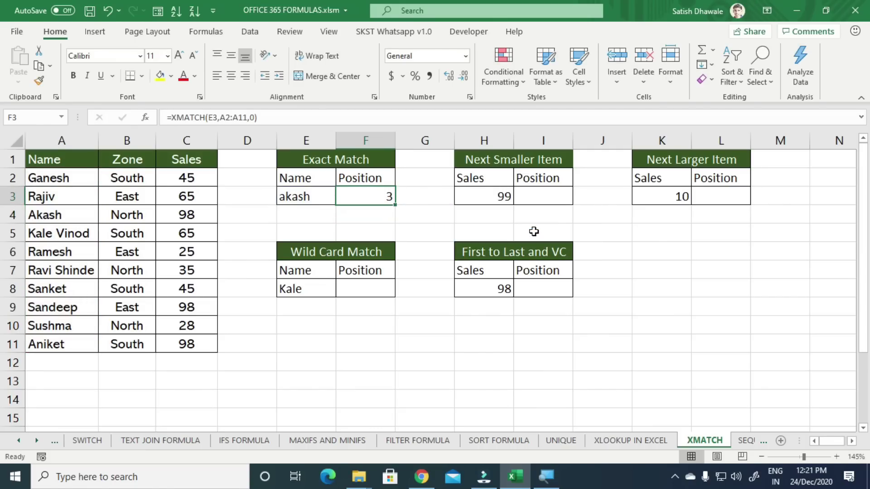
# - Change the Exact Match lookup name in E3 to the name listed in A3
pyautogui.press('Left')
pyautogui.write('Rajiv')
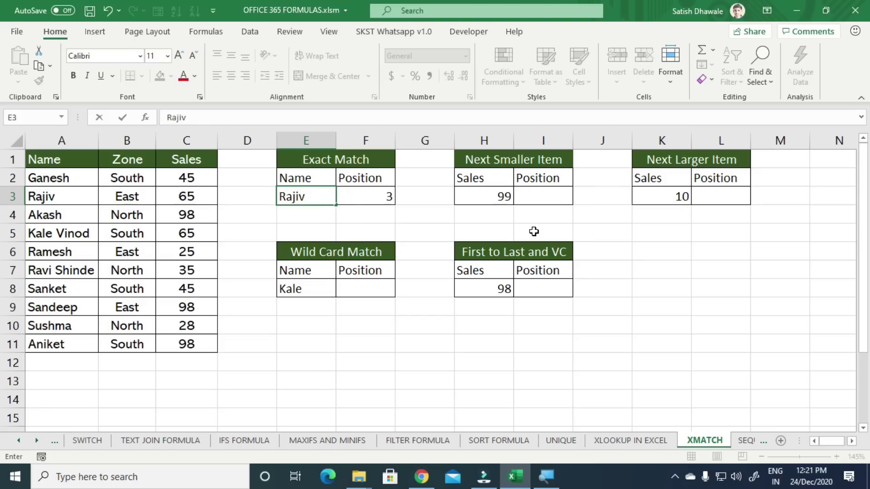
pyautogui.press('Return')
pyautogui.press('Up')
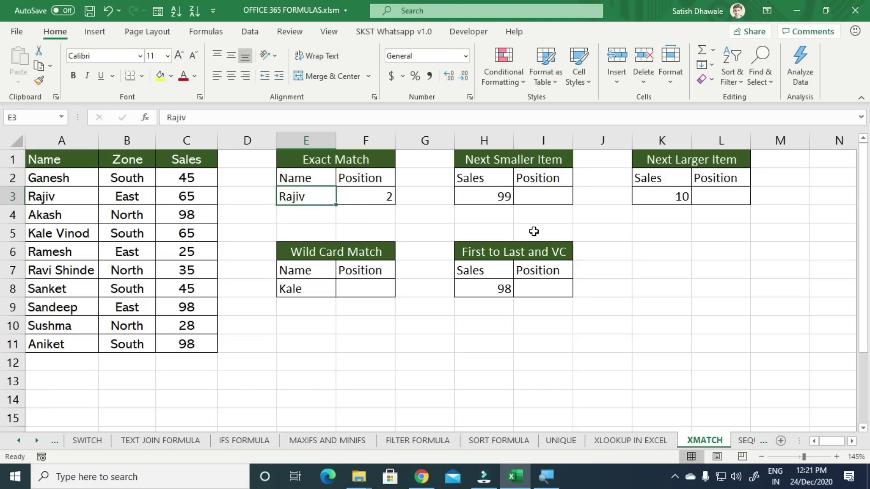
# - Check row 3 of the name list against the position returned in F3
pyautogui.press('Left')
pyautogui.press('Left')
pyautogui.press('Left')
pyautogui.press('Left')
pyautogui.press('Right')
pyautogui.press('Right')
pyautogui.press('Right')
pyautogui.press('Right')
pyautogui.press('Right')
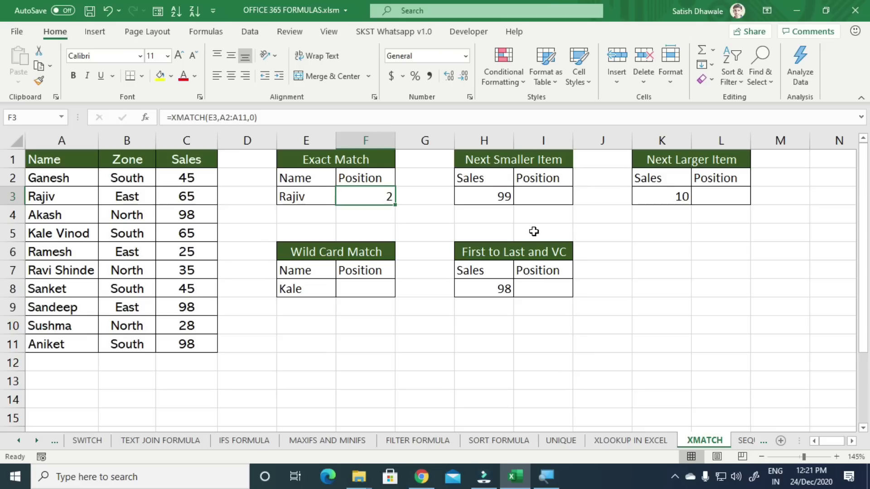
# - Change the lookup array in F3 to include the header row, making it =XMATCH(E3,A1:A11,0)
pyautogui.doubleClick(370, 196)
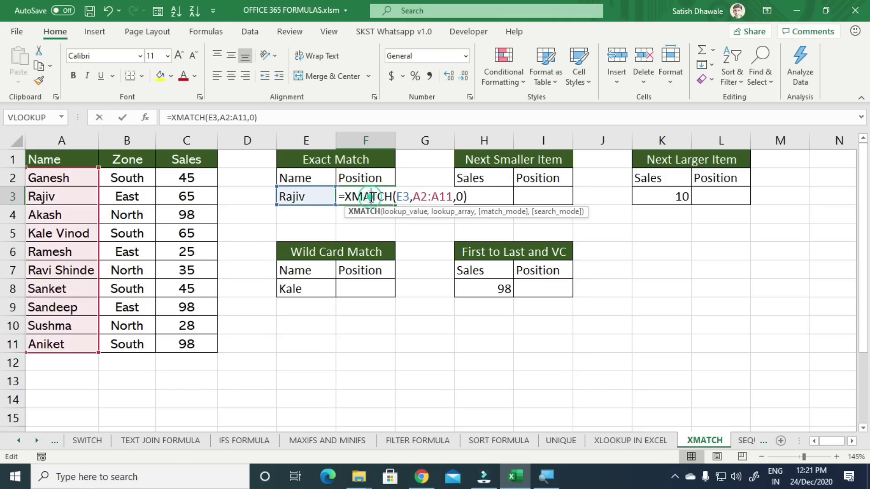
pyautogui.click(427, 196)
pyautogui.press('BackSpace')
pyautogui.write('1')
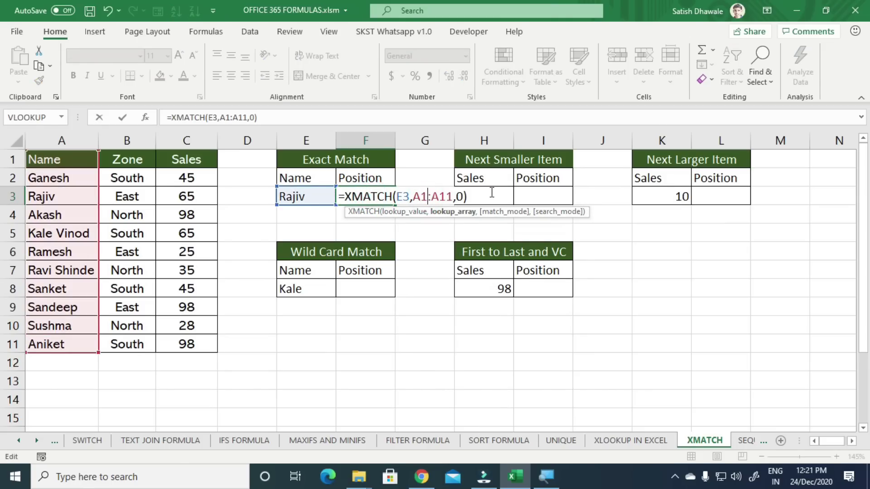
pyautogui.click(490, 192)
pyautogui.press('Return')
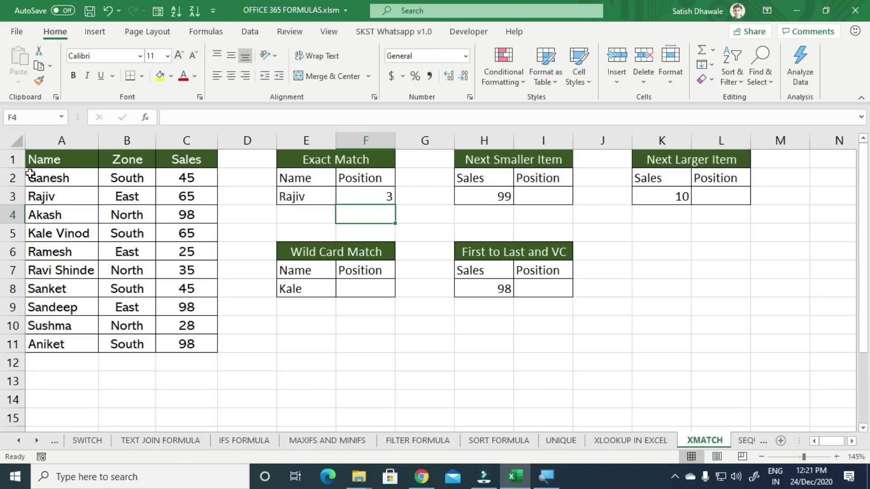
# - Count the rows from the Name header down to the lookup name and check them against the formula in F3
pyautogui.click(16, 160)
pyautogui.click(13, 178)
pyautogui.click(11, 197)
pyautogui.click(31, 196)
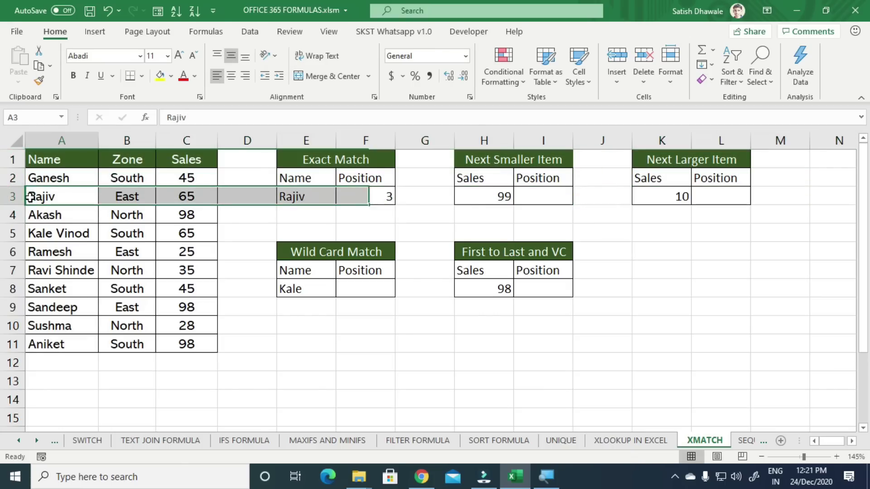
pyautogui.moveTo(46, 165); pyautogui.dragTo(52, 192)
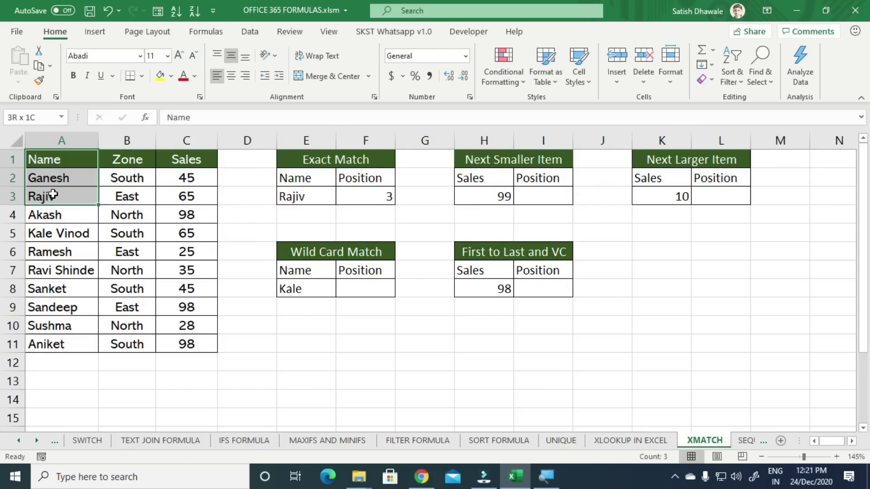
pyautogui.click(352, 192)
pyautogui.doubleClick(352, 192)
pyautogui.press('Return')
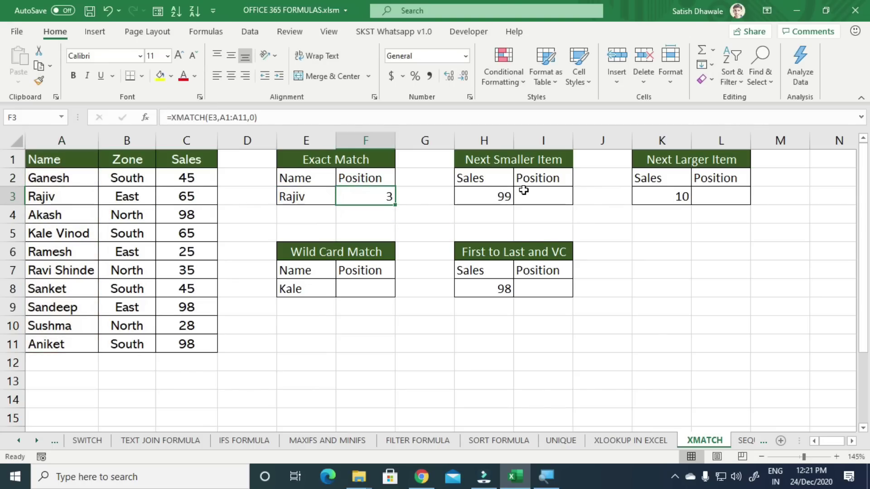
# - Examine the Sales column for the closest value below the lookup value in H3
pyautogui.click(486, 199)
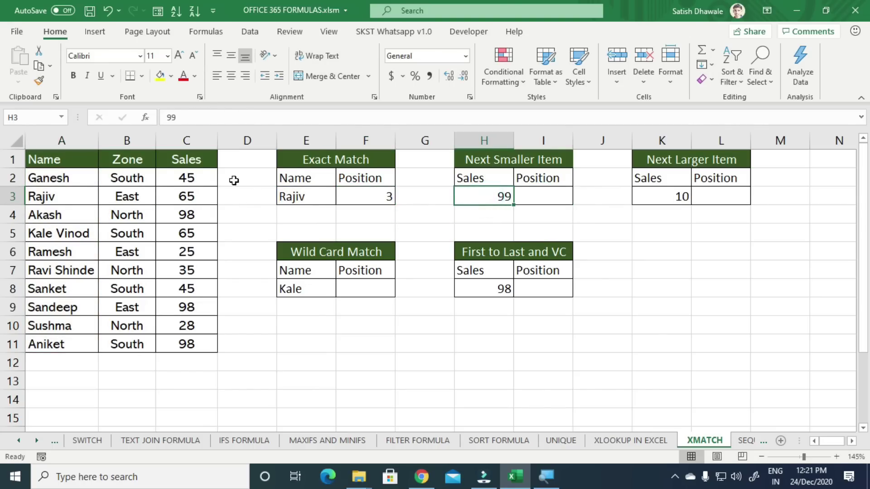
pyautogui.moveTo(187, 160); pyautogui.dragTo(191, 349)
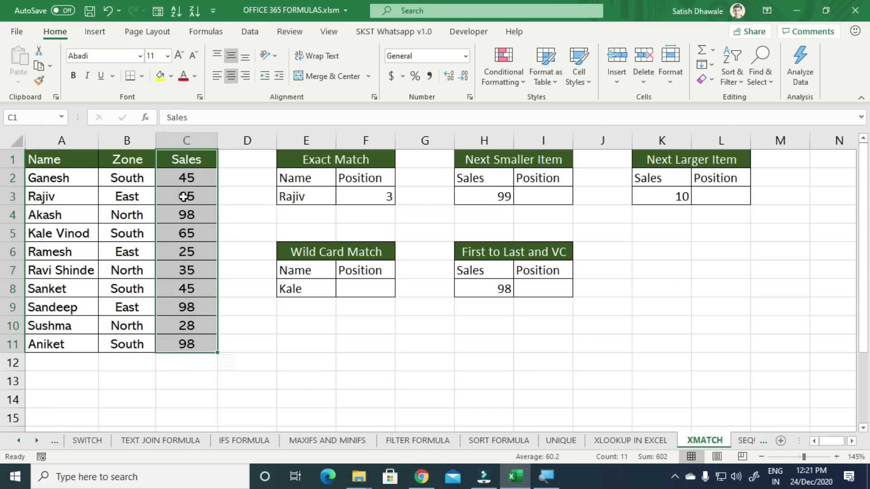
pyautogui.moveTo(186, 163); pyautogui.dragTo(189, 338)
pyautogui.click(189, 214)
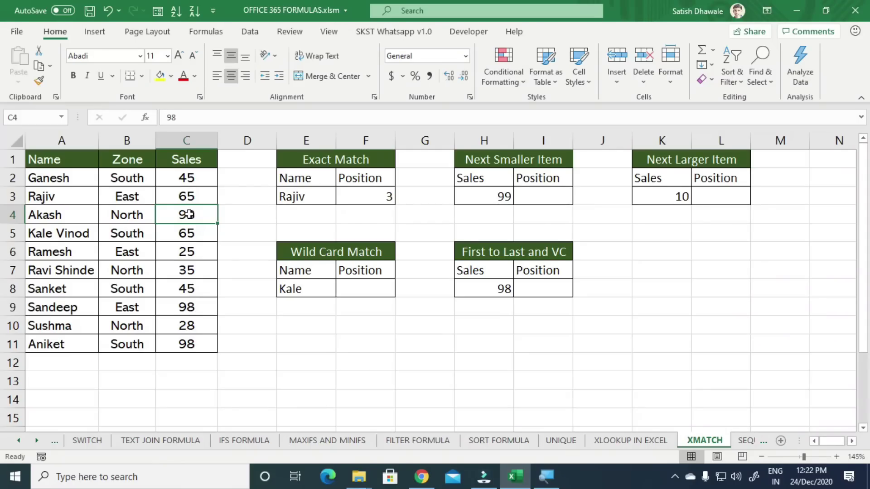
# - In I3, enter an XMATCH formula that looks up H3 in C1:C11 with match mode -1 for the next smaller item
pyautogui.click(550, 195)
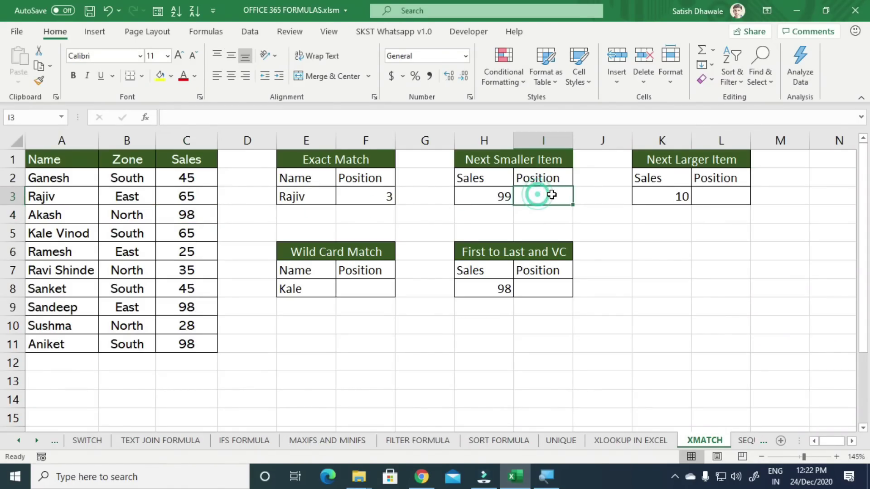
pyautogui.write('=')
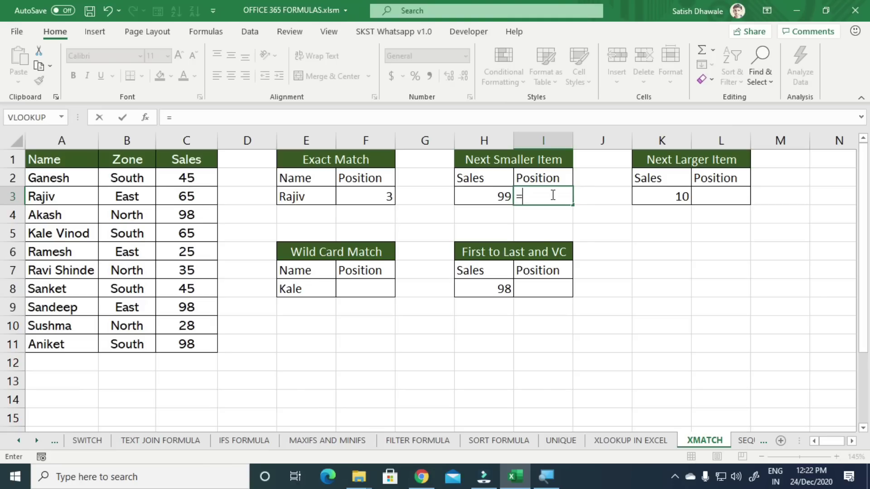
pyautogui.write('xmat')
pyautogui.press('Tab')
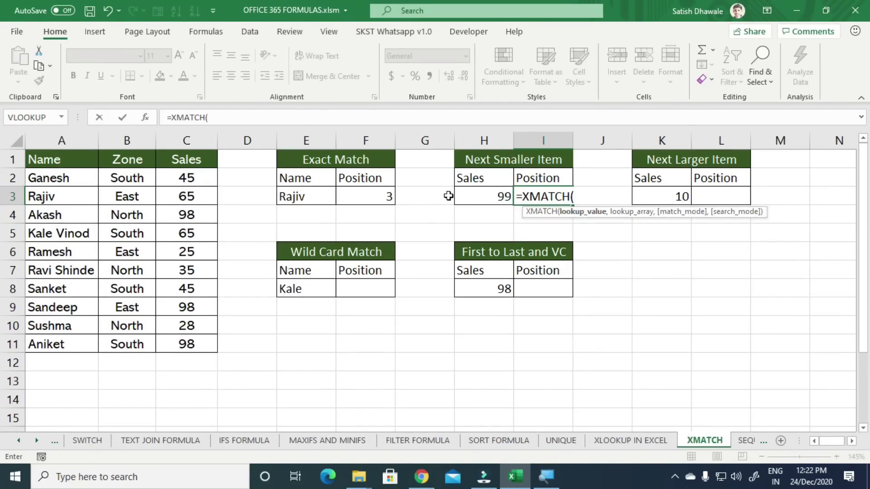
pyautogui.click(256, 184)
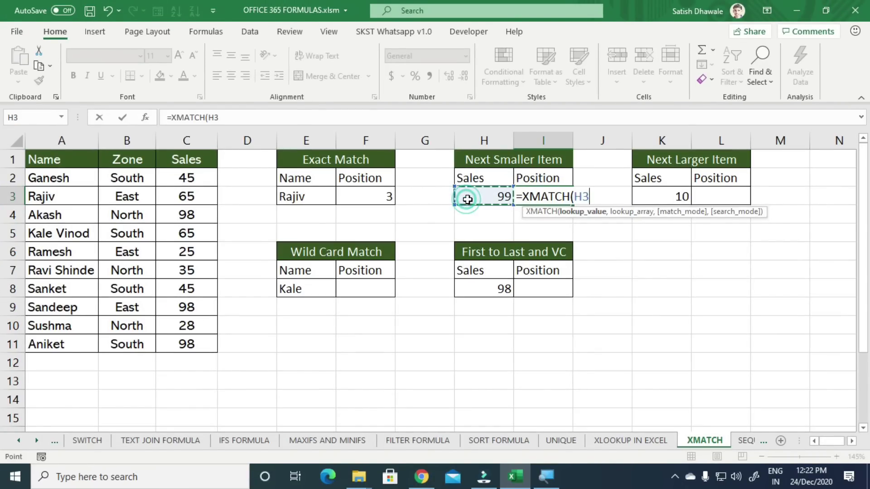
pyautogui.write(',')
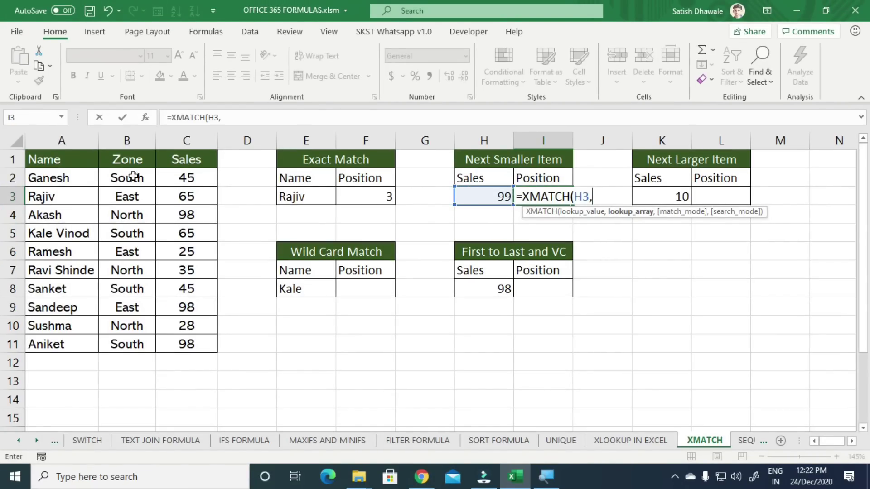
pyautogui.moveTo(172, 161); pyautogui.dragTo(178, 344)
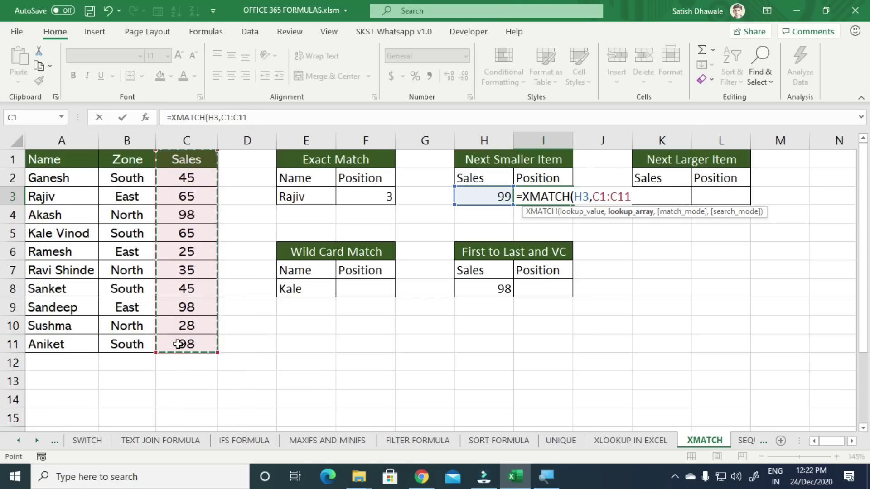
pyautogui.write(',')
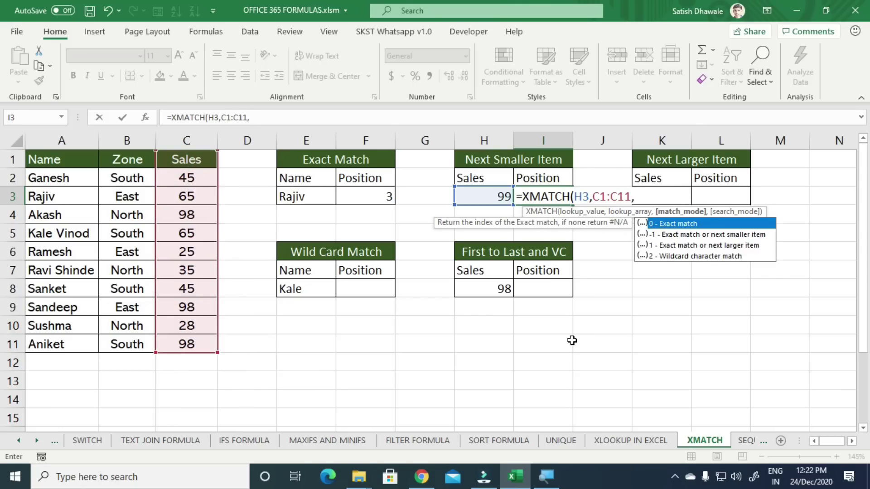
pyautogui.write('-1')
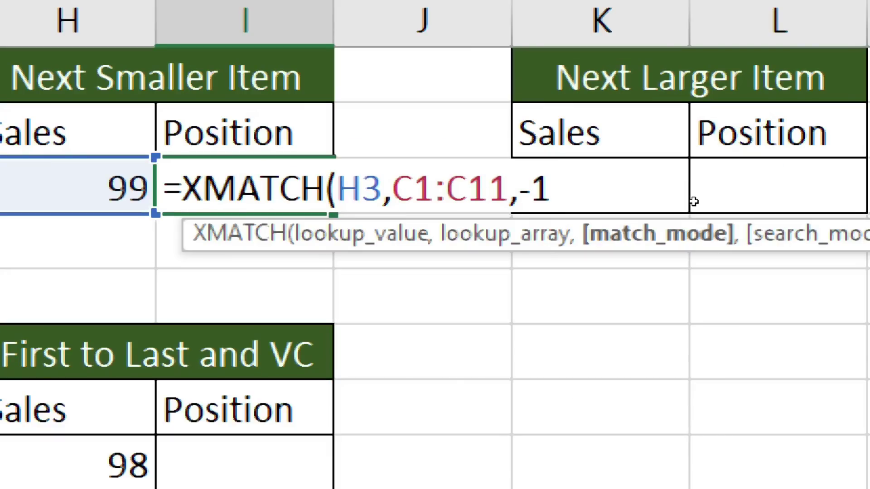
pyautogui.press('BackSpace')
pyautogui.press('BackSpace')
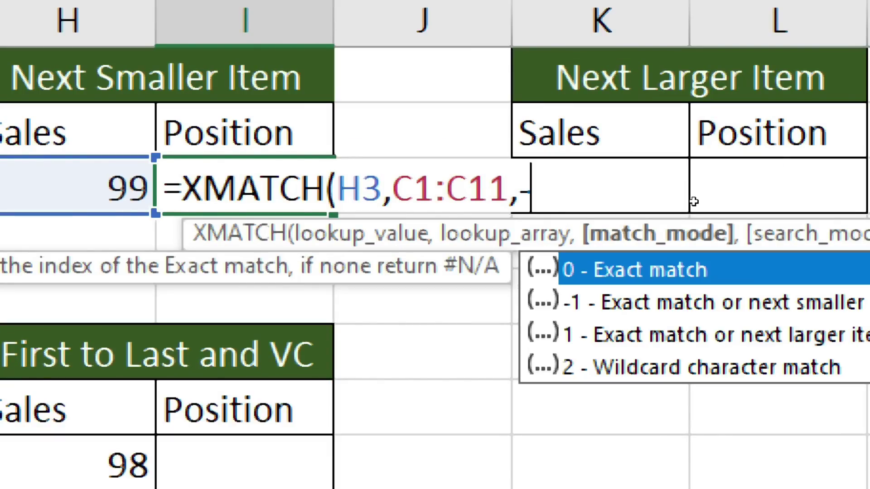
pyautogui.write('-1')
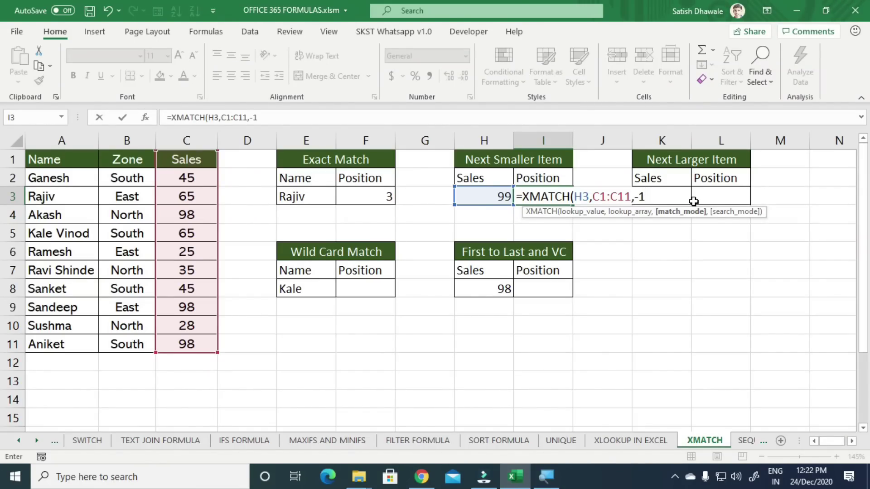
pyautogui.press('Return')
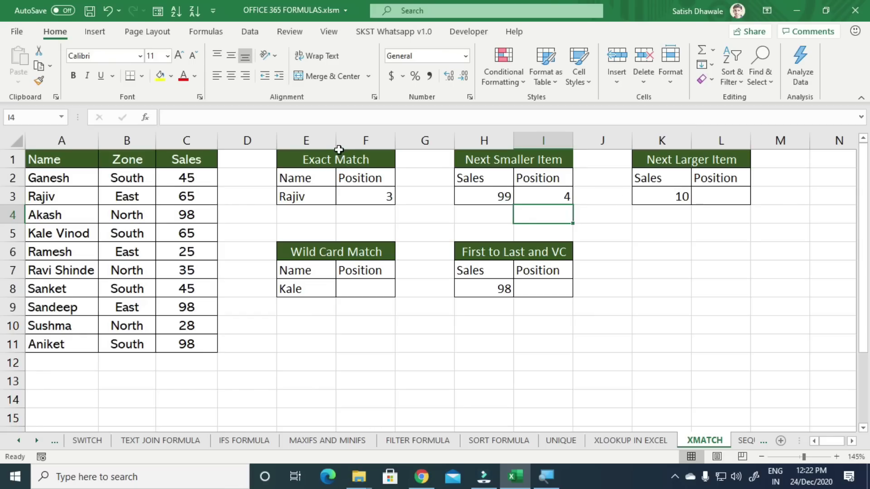
# - Count down the Sales column from its header to row 4 to verify the position in I3
pyautogui.click(189, 154)
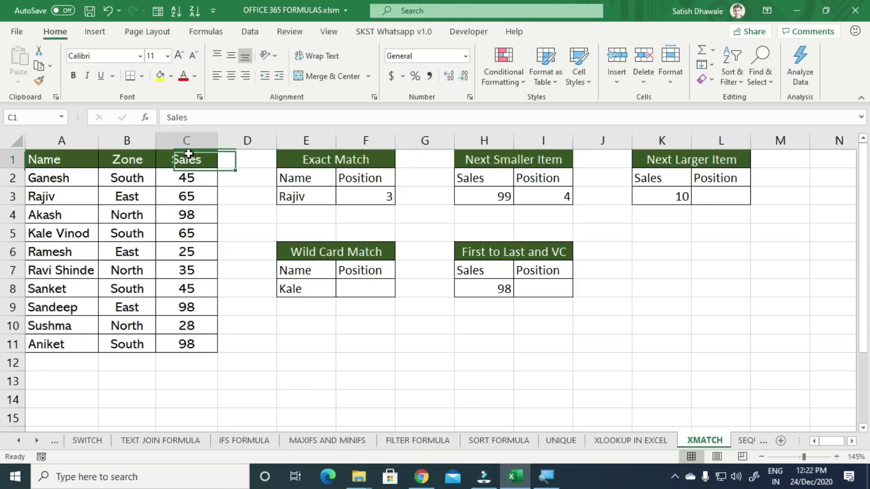
pyautogui.click(186, 176)
pyautogui.click(186, 195)
pyautogui.click(186, 215)
pyautogui.click(10, 214)
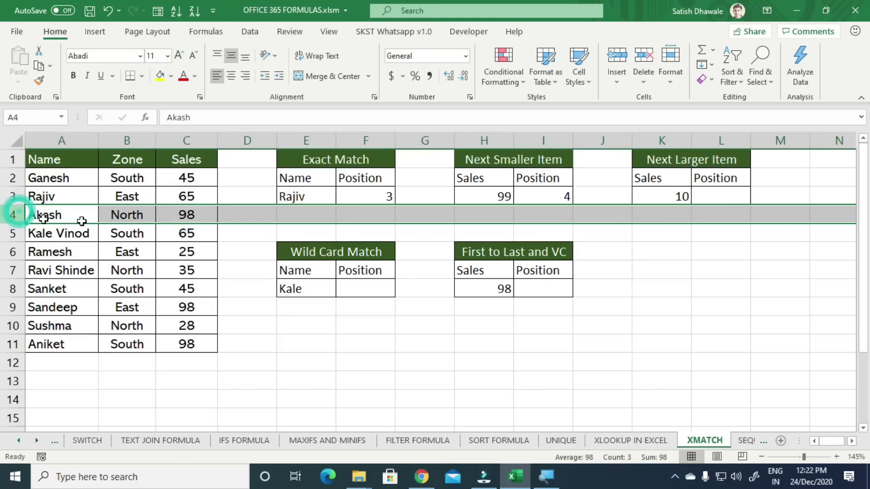
# - Set the Sales value in C4 to 36 and check the XMATCH position in I3
pyautogui.click(182, 215)
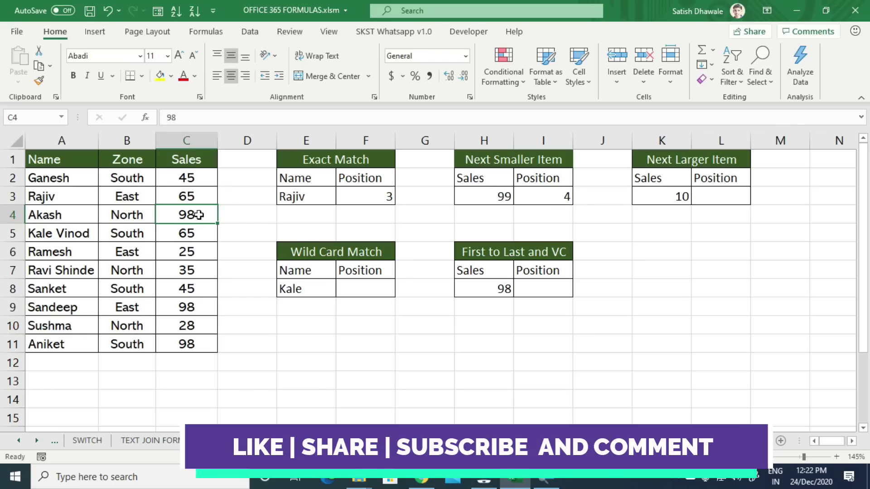
pyautogui.write('36')
pyautogui.press('Return')
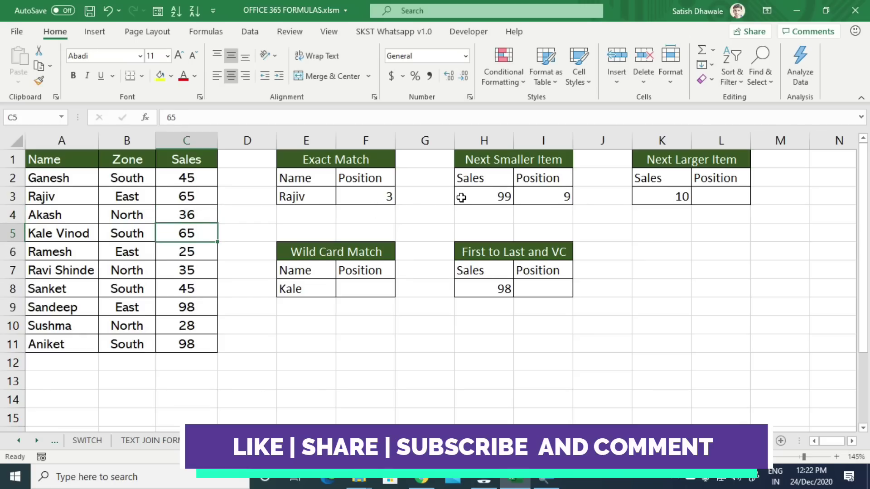
pyautogui.click(551, 193)
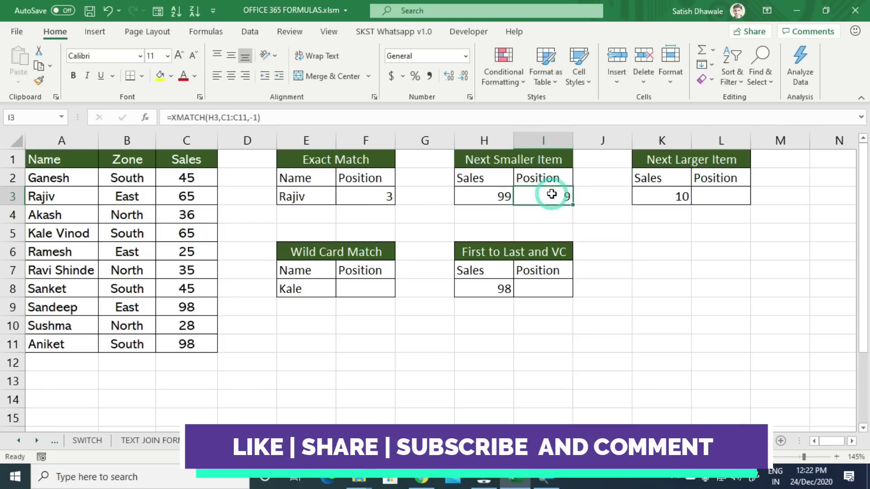
# - Compare the 98 entries in C9 and C11 and trace the Sales column down to row 9 to verify I3
pyautogui.click(11, 308)
pyautogui.click(175, 307)
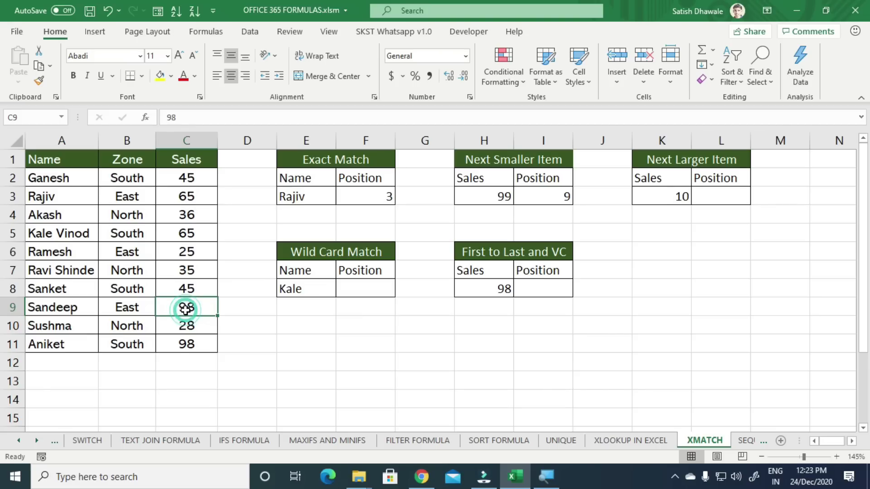
pyautogui.click(186, 347)
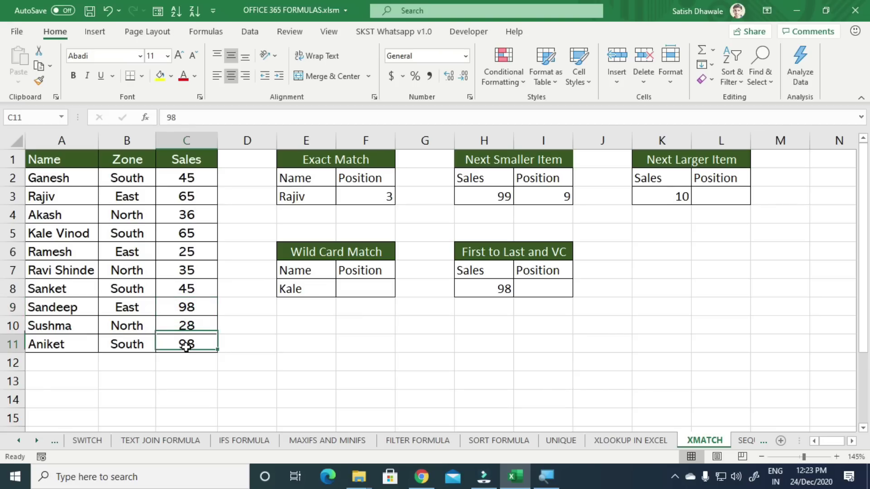
pyautogui.click(186, 308)
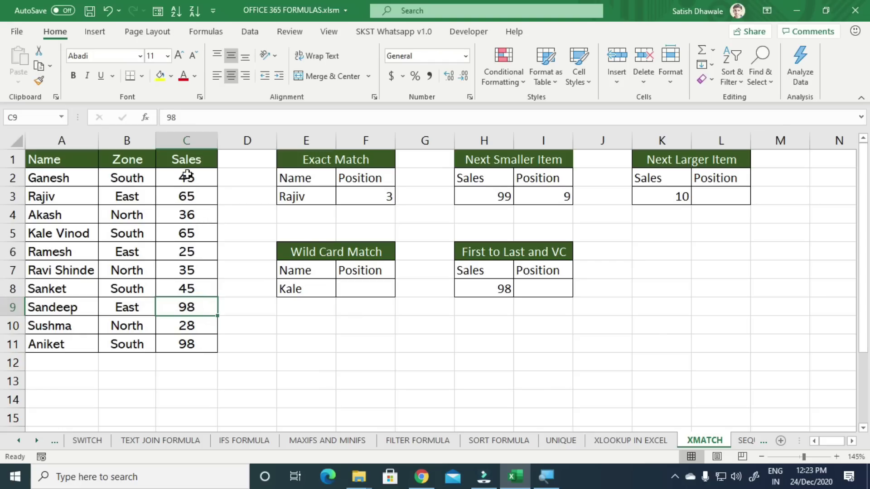
pyautogui.moveTo(188, 175); pyautogui.dragTo(200, 304)
pyautogui.click(198, 307)
pyautogui.click(539, 196)
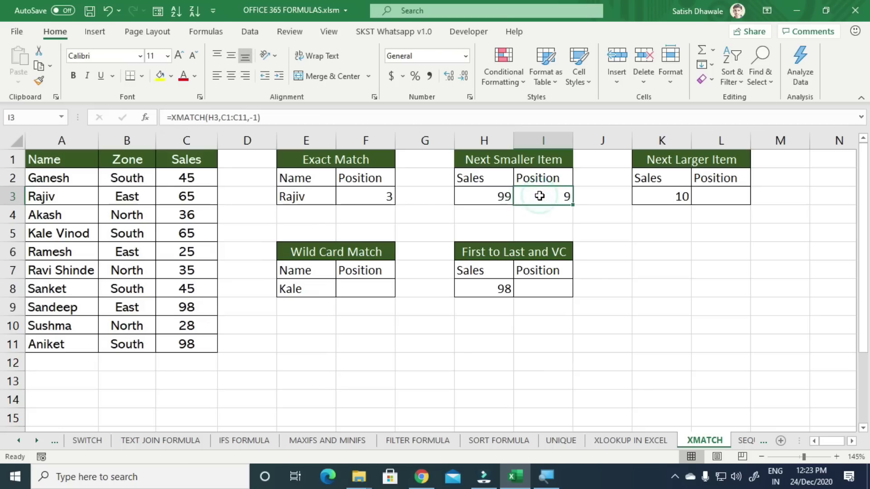
# - In L3, enter an XMATCH formula that looks up K3 in C1:C11 with match mode 1 for the next larger item
pyautogui.click(687, 189)
pyautogui.moveTo(199, 178); pyautogui.dragTo(202, 348)
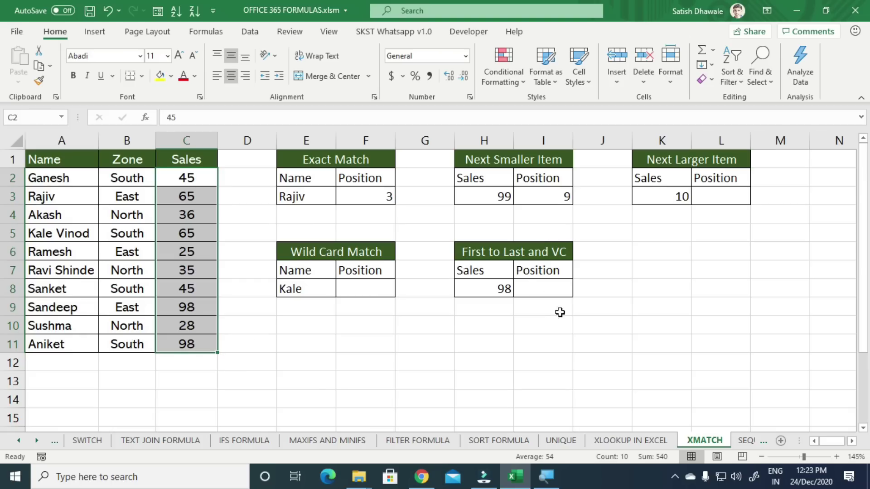
pyautogui.click(707, 197)
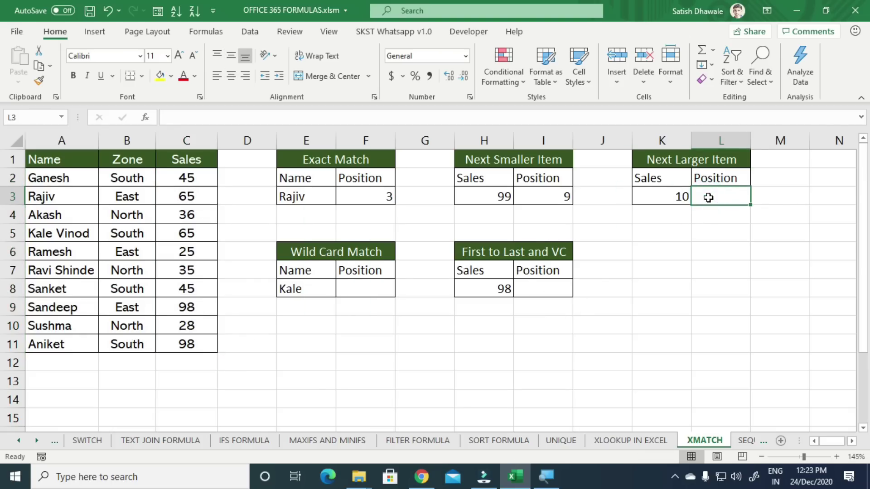
pyautogui.write('=ex')
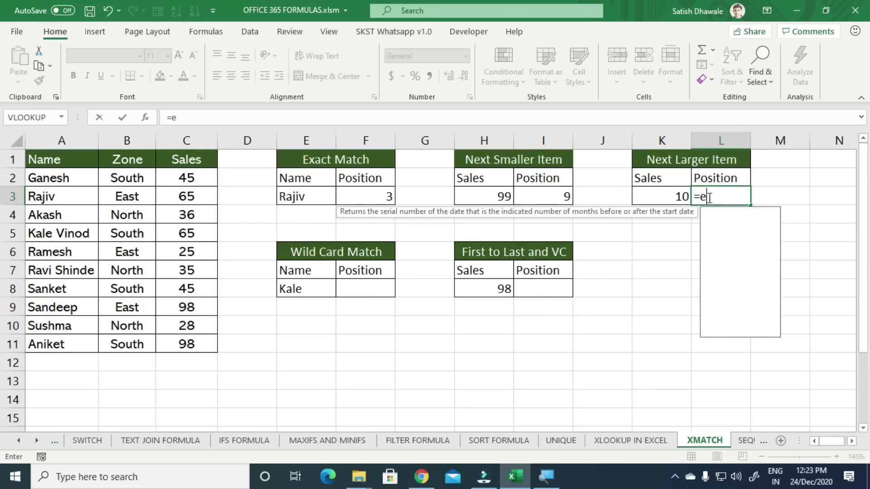
pyautogui.press('BackSpace')
pyautogui.press('BackSpace')
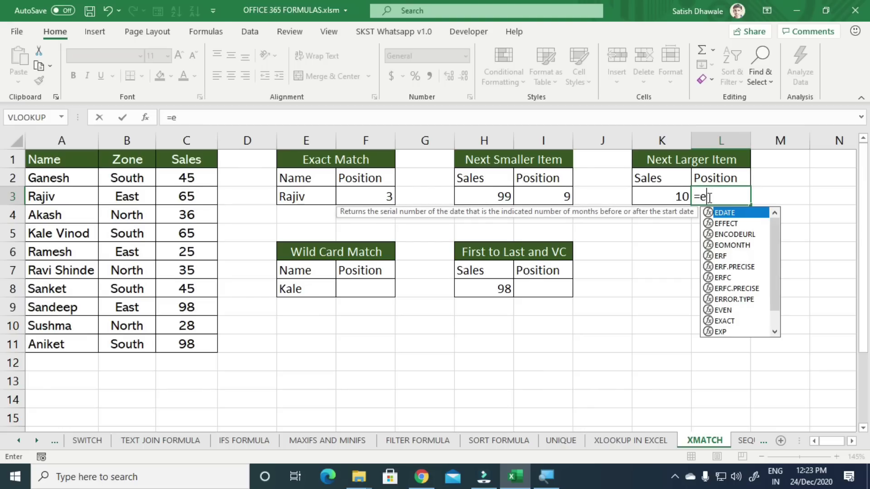
pyautogui.write('xma')
pyautogui.press('Tab')
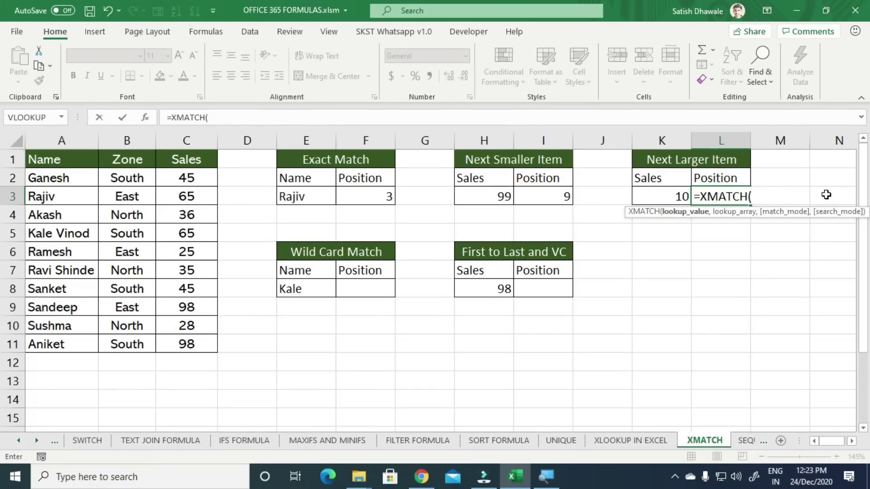
pyautogui.click(739, 266)
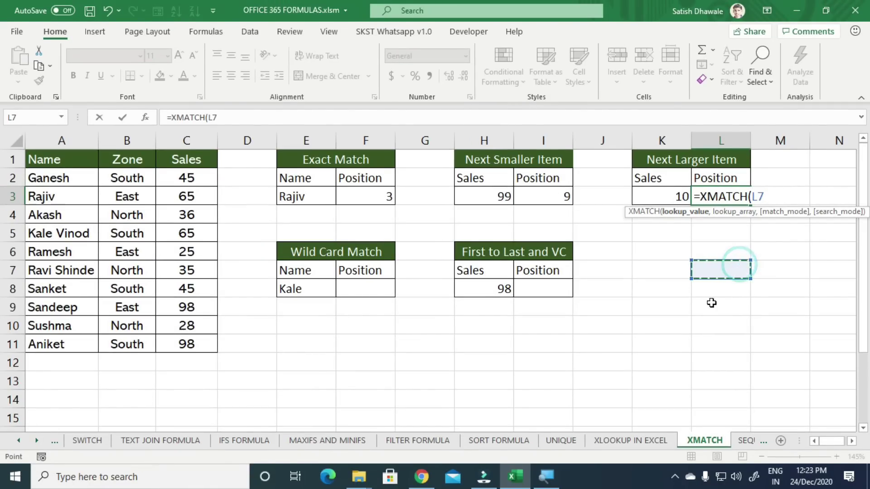
pyautogui.click(653, 192)
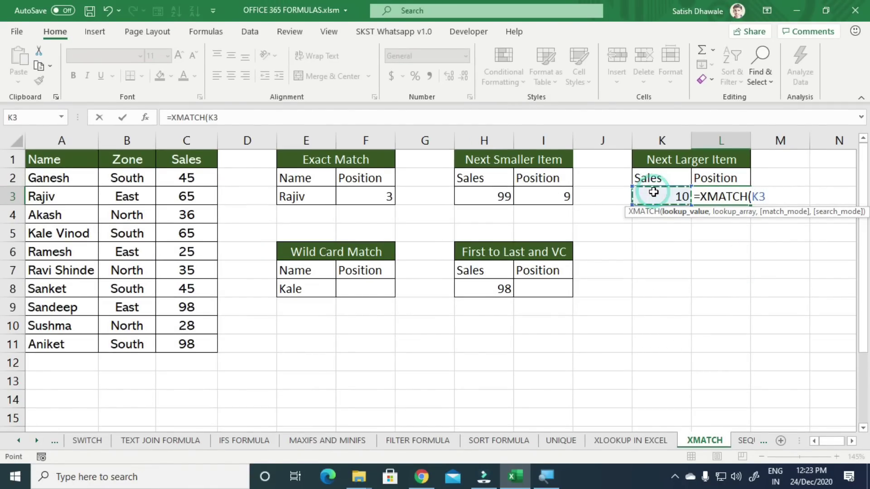
pyautogui.write(',')
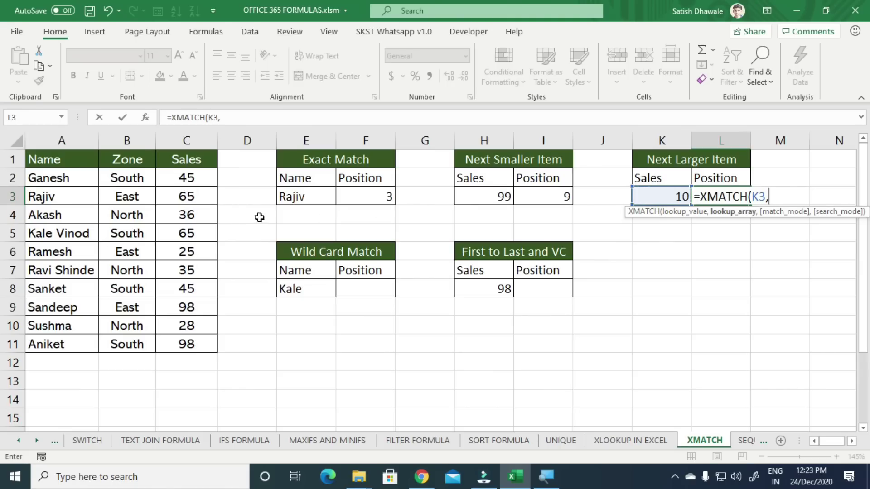
pyautogui.moveTo(198, 178); pyautogui.dragTo(186, 325)
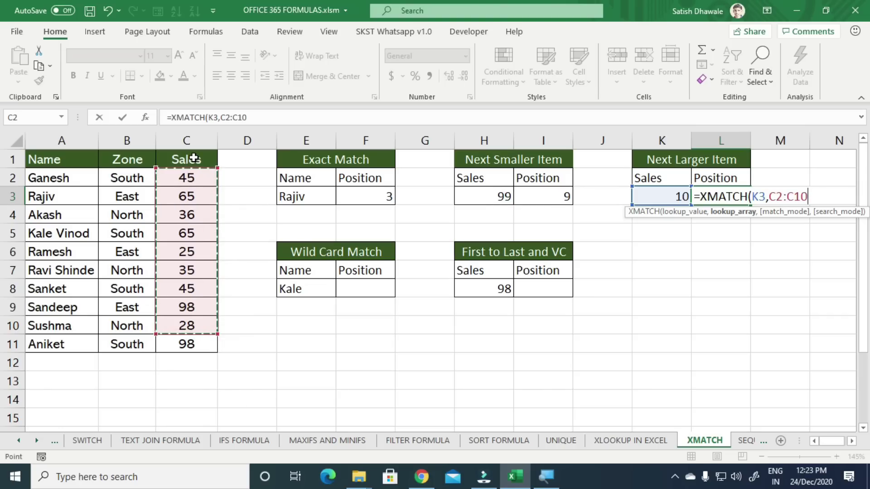
pyautogui.moveTo(194, 162); pyautogui.dragTo(192, 334)
pyautogui.write(',1')
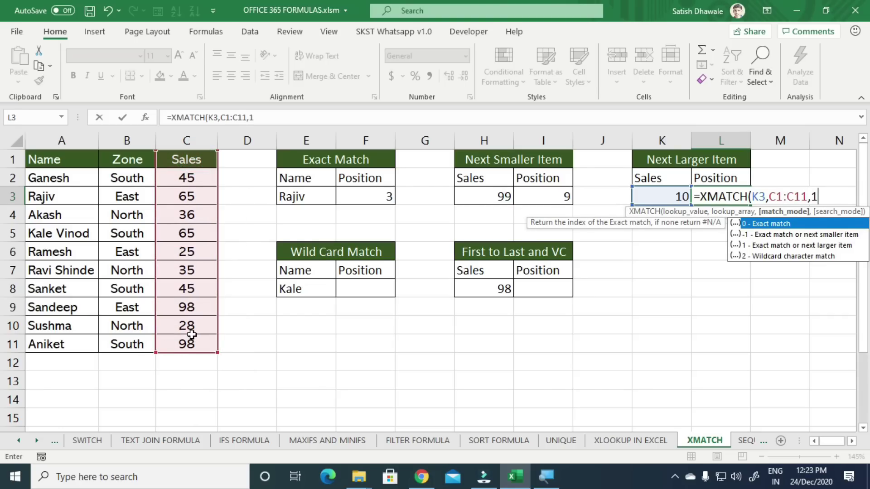
pyautogui.press('Return')
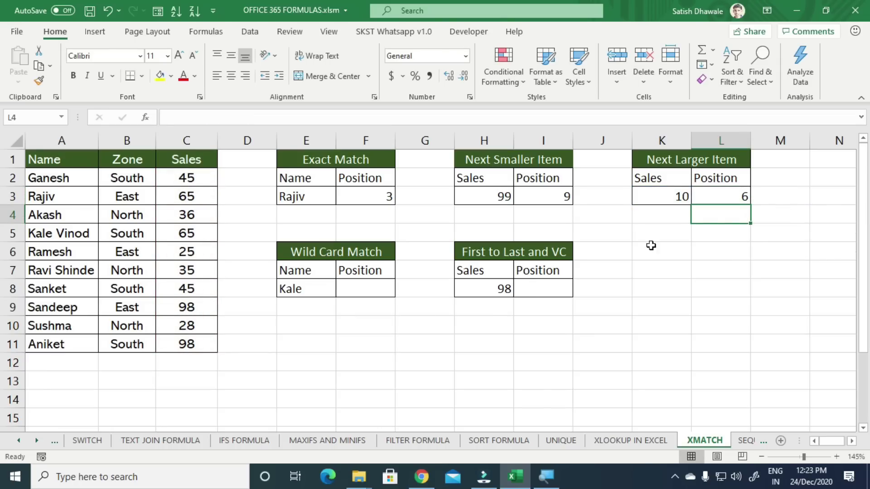
# - Compare the lookup value in K3 with the Sales value in row 6 to verify the position in L3
pyautogui.click(665, 194)
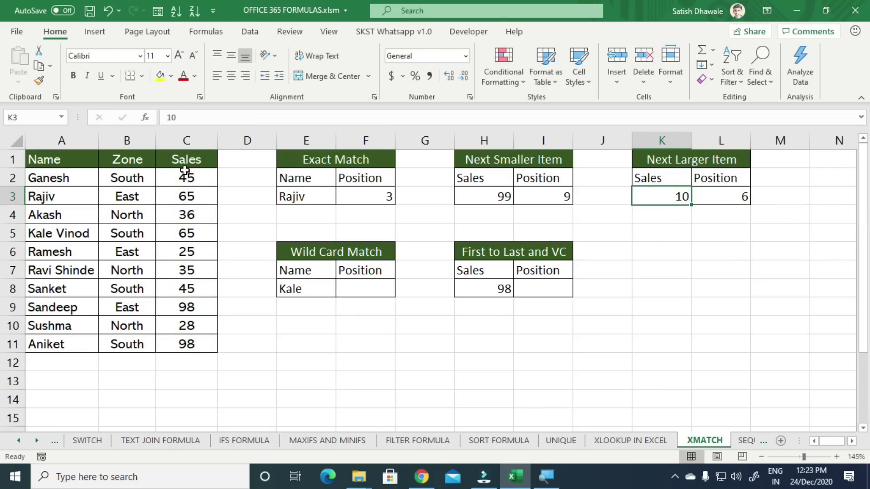
pyautogui.click(14, 252)
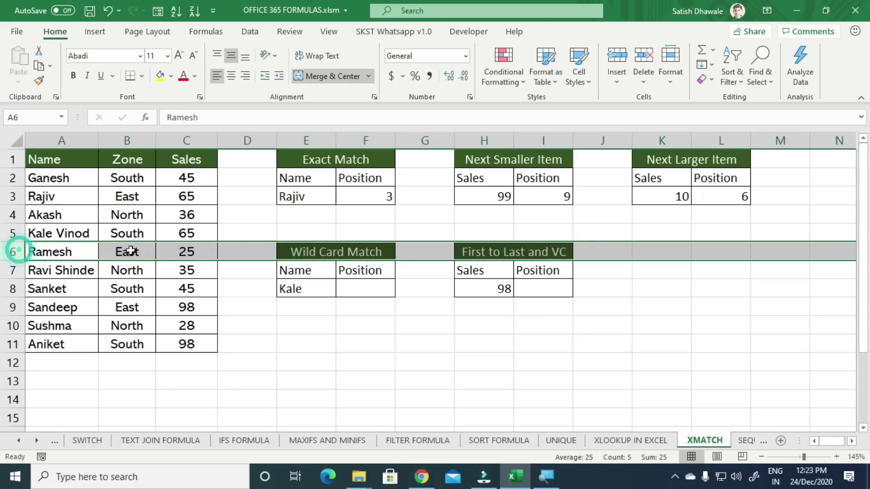
pyautogui.click(190, 253)
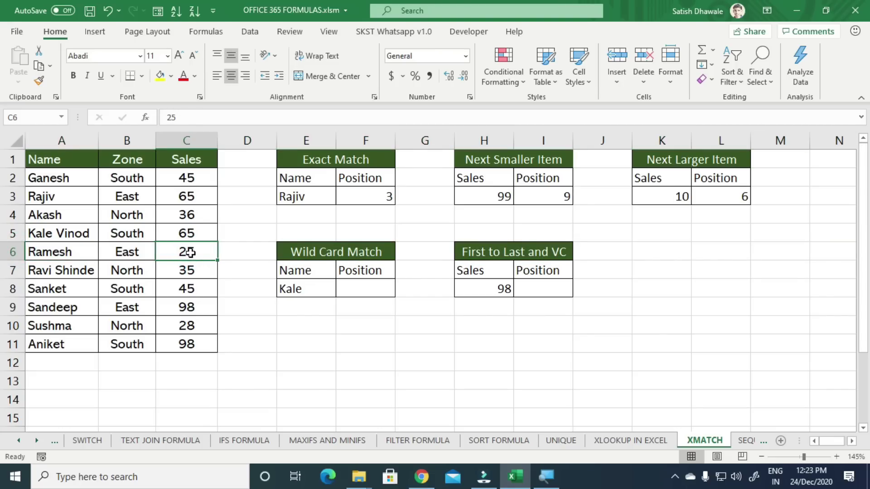
pyautogui.click(14, 251)
pyautogui.click(192, 257)
pyautogui.click(197, 214)
# - Set the Sales value in C10 to 10 and check its row against the position in L3
pyautogui.click(190, 326)
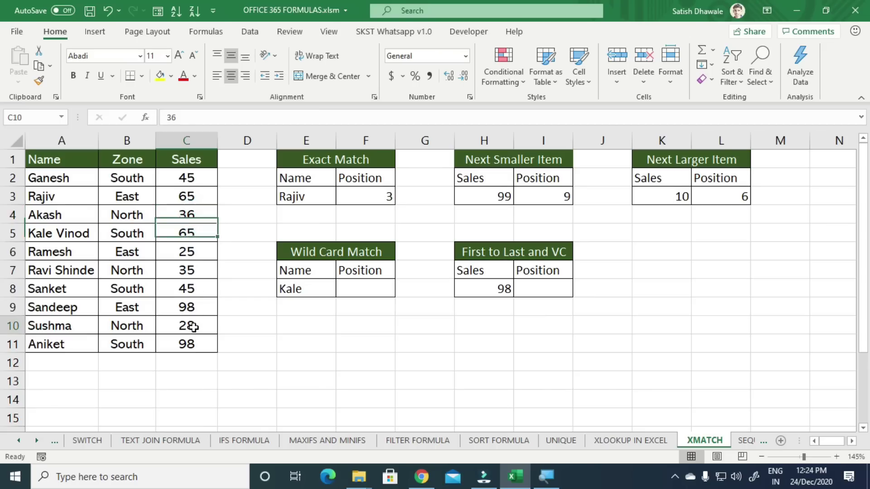
pyautogui.write('10')
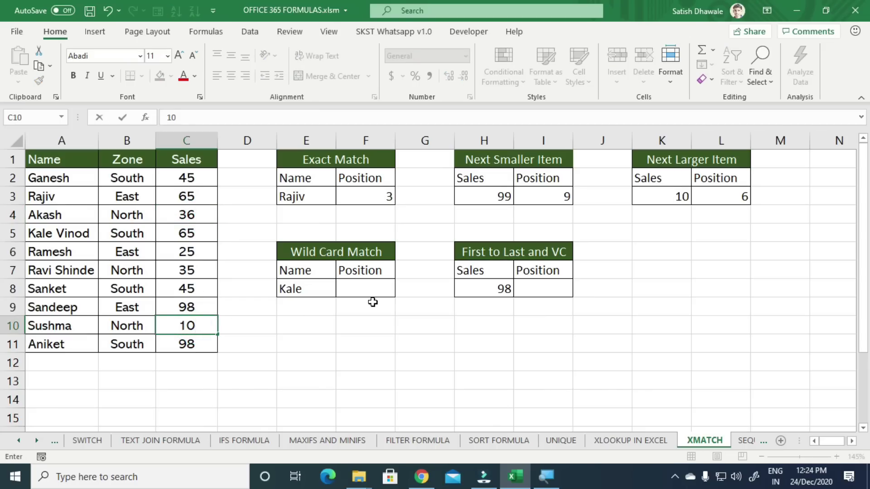
pyautogui.press('Return')
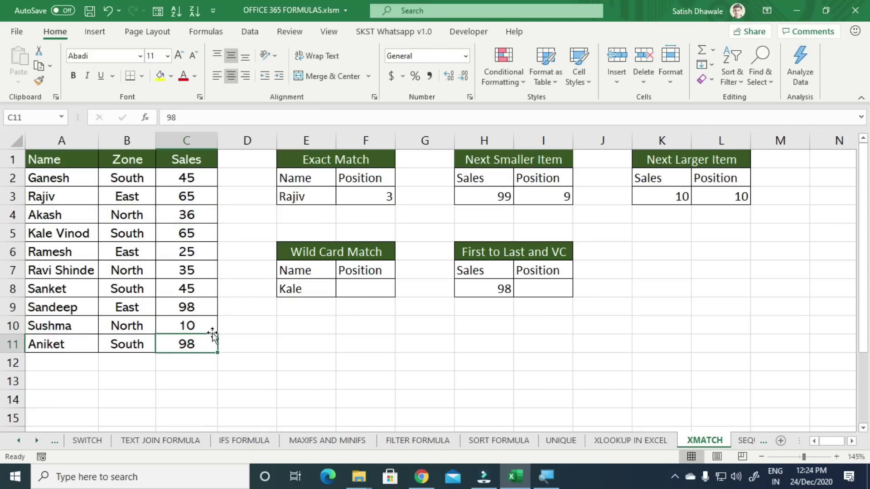
pyautogui.click(196, 329)
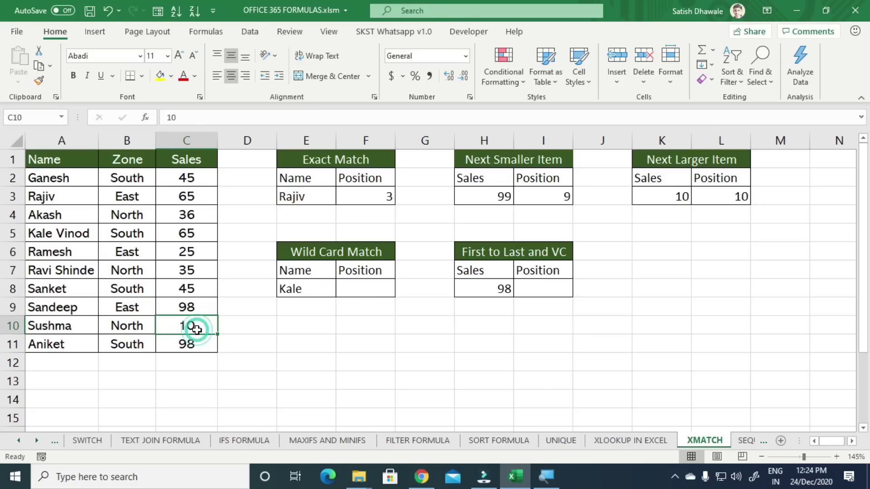
pyautogui.click(12, 326)
# - Set the Sales value in C10 to 11 and check the position in L3
pyautogui.click(167, 326)
pyautogui.write('11')
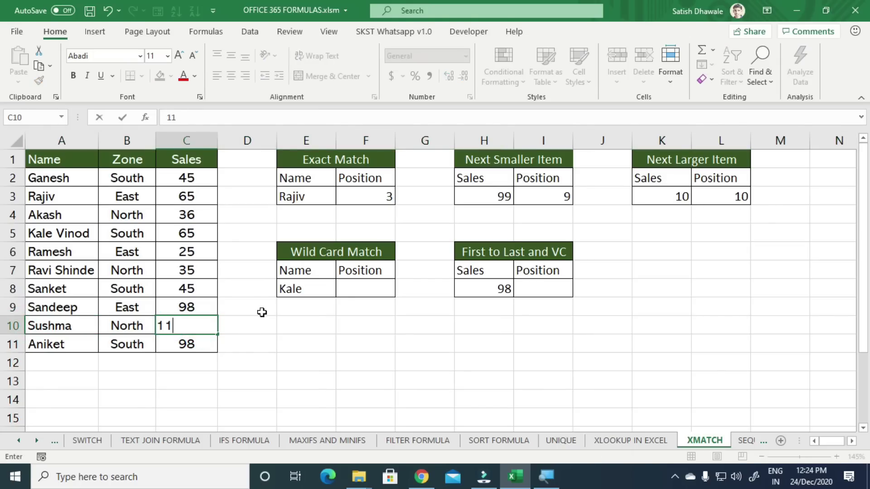
pyautogui.press('Return')
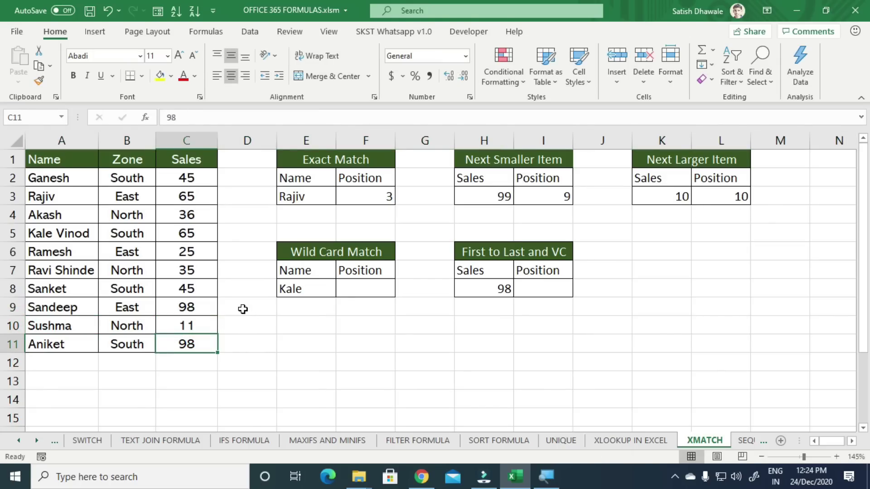
pyautogui.click(729, 193)
# - Replace the Sales value in C10 with 663 and correct it to 63
pyautogui.click(190, 320)
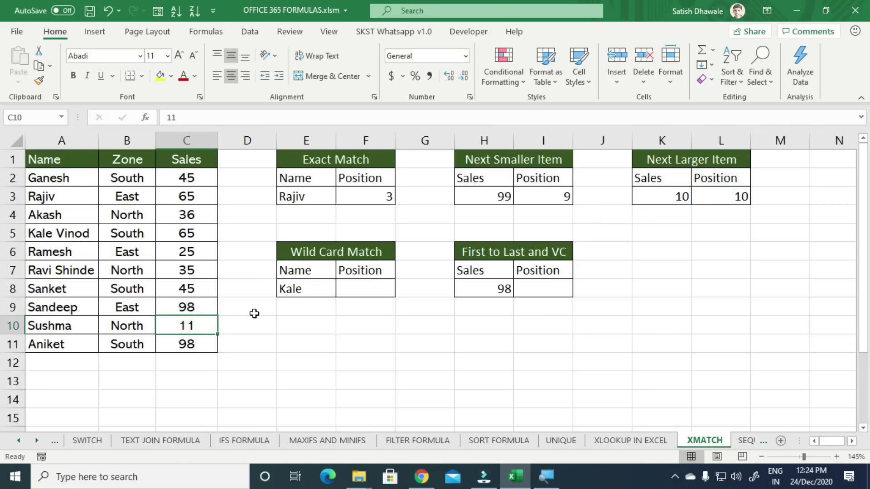
pyautogui.write('663')
pyautogui.press('Return')
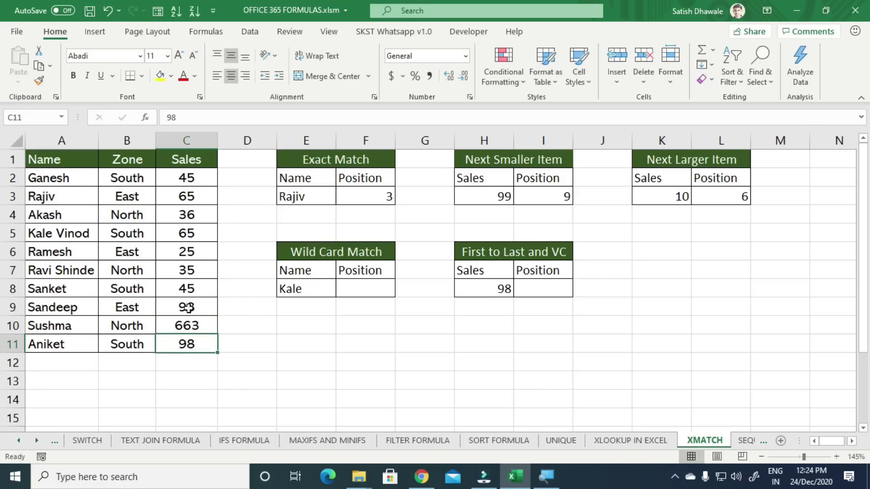
pyautogui.click(196, 326)
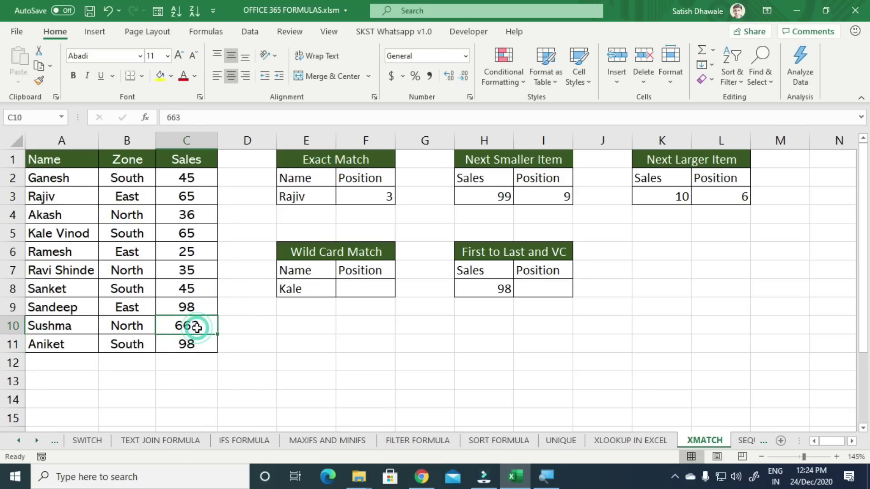
pyautogui.write('63')
pyautogui.press('Return')
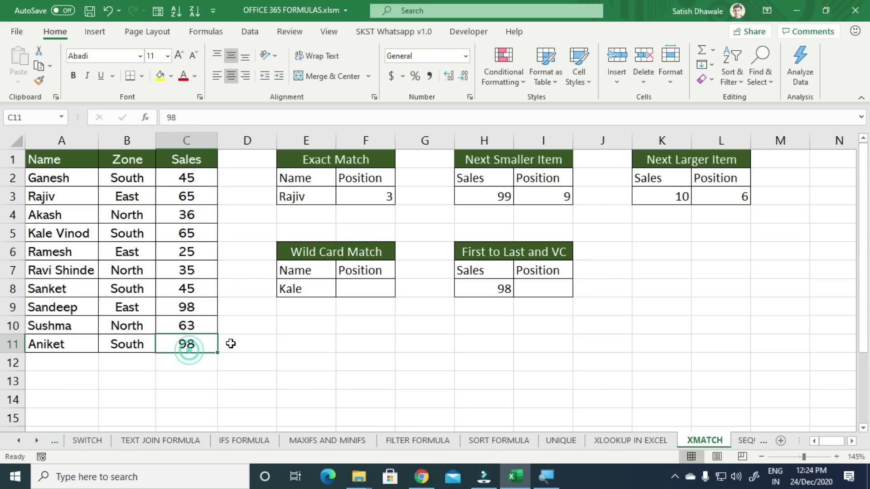
# - Set the Sales value in C11 to 21 and compare it with C6 and the lookup value in K3
pyautogui.write('21')
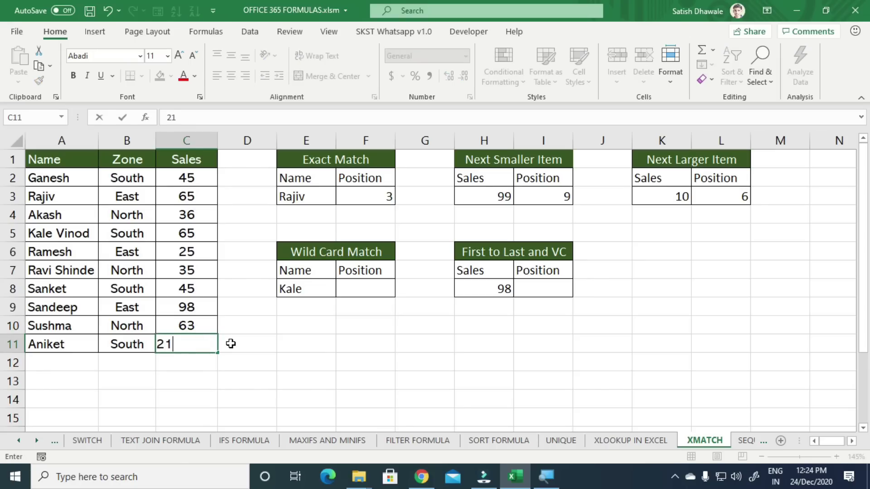
pyautogui.press('Return')
pyautogui.click(199, 344)
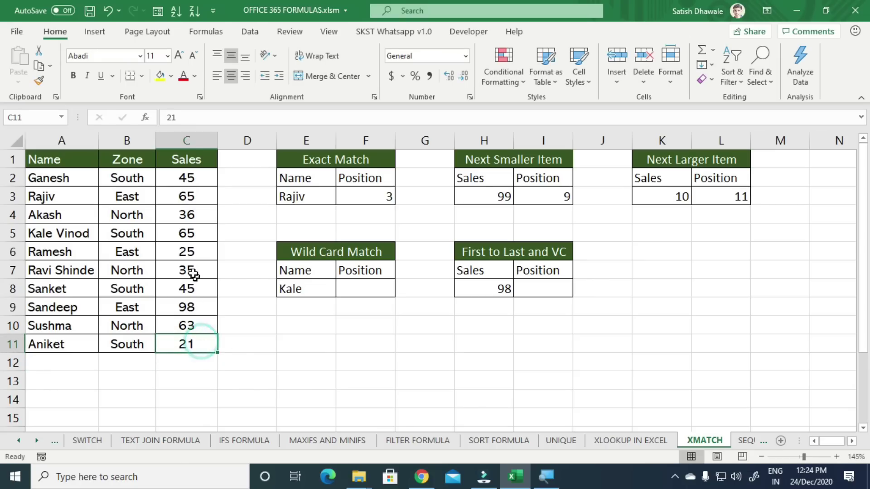
pyautogui.click(189, 252)
pyautogui.click(658, 197)
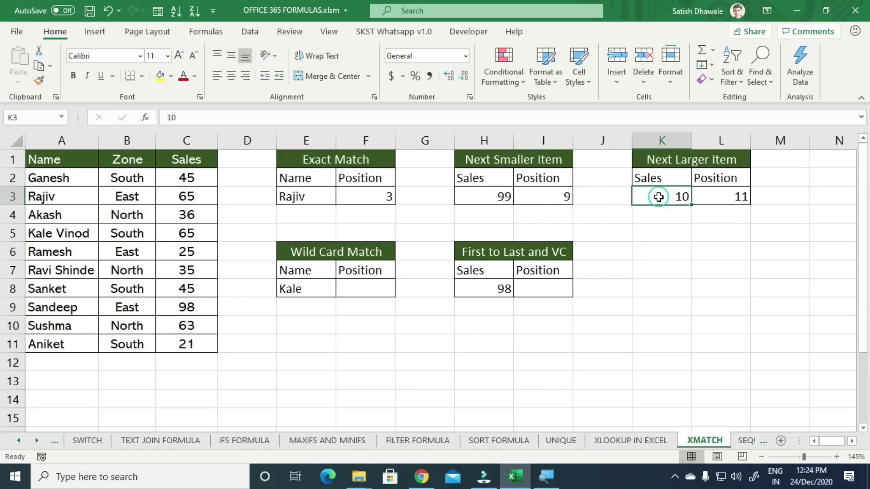
pyautogui.click(181, 344)
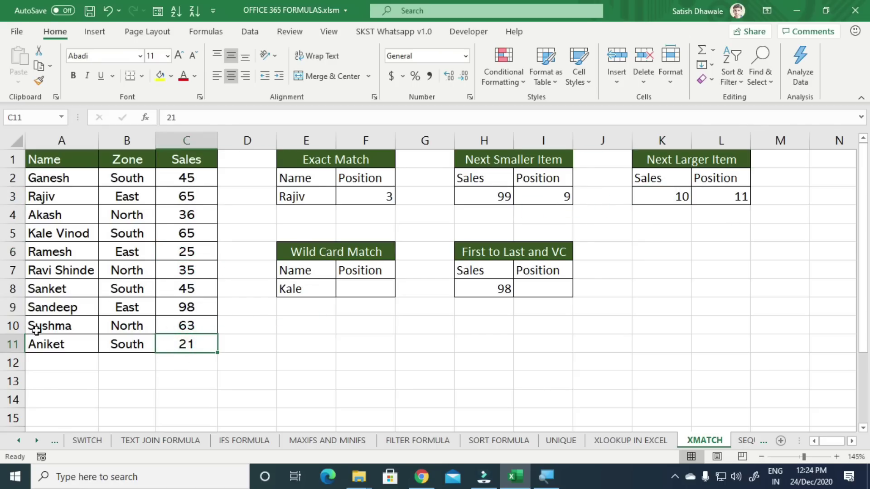
# - Check row 11 of the sales table against the position formula in L3
pyautogui.click(11, 345)
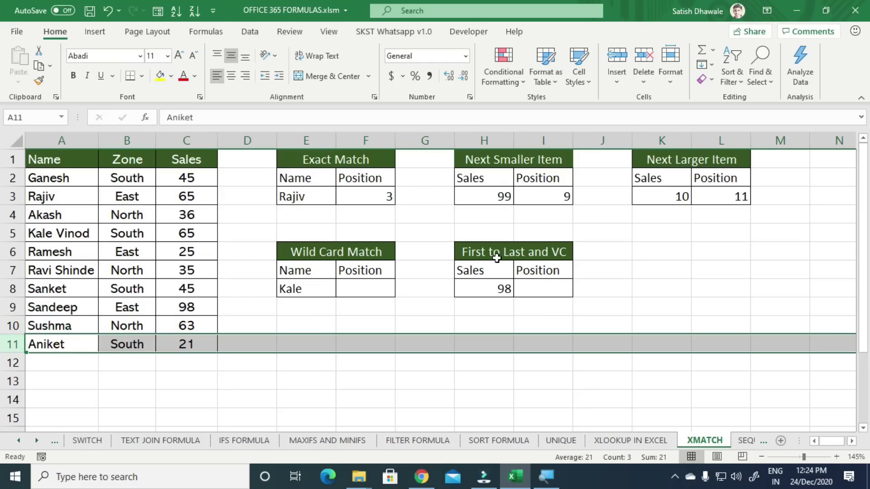
pyautogui.click(727, 201)
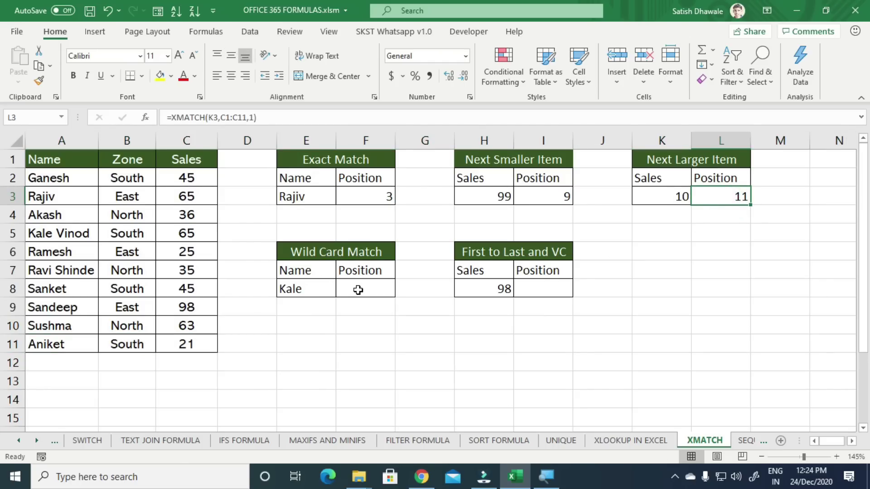
# - Enter =XMATCH(E8,A2:A11,0) in F8 to find the Wild Card Match name with an exact match
pyautogui.click(322, 288)
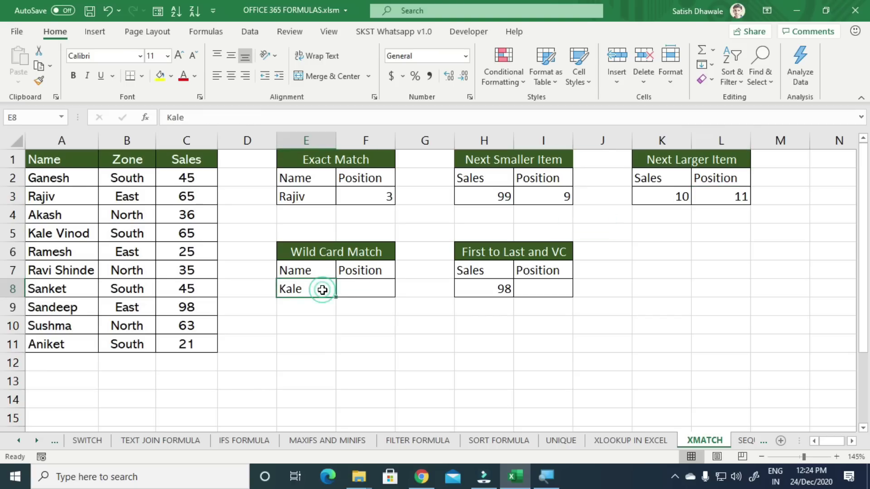
pyautogui.click(379, 283)
pyautogui.write('=xma')
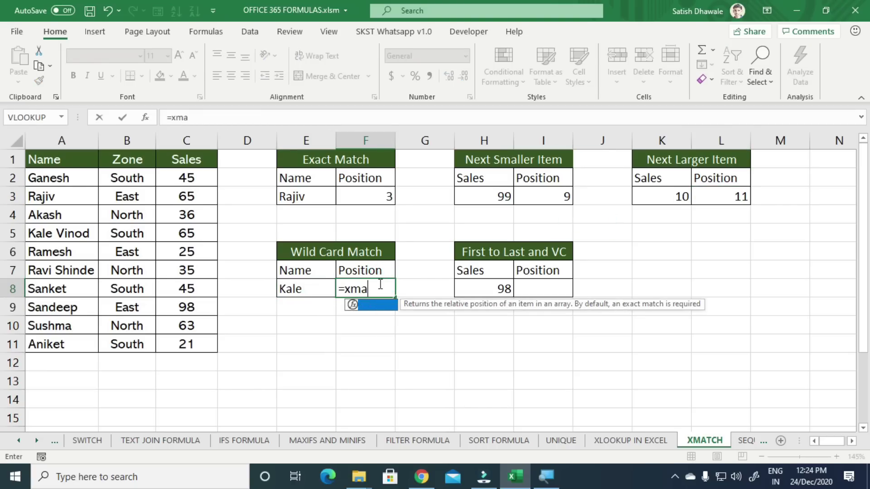
pyautogui.press('Tab')
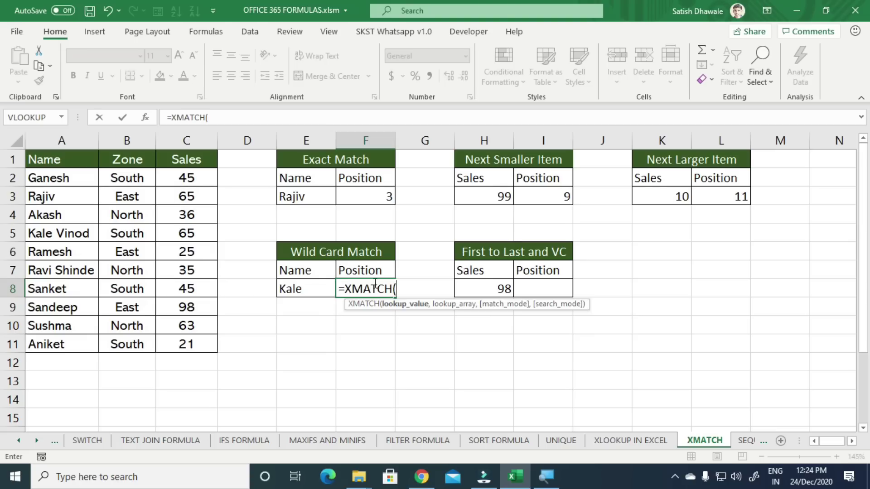
pyautogui.click(298, 289)
pyautogui.write(',')
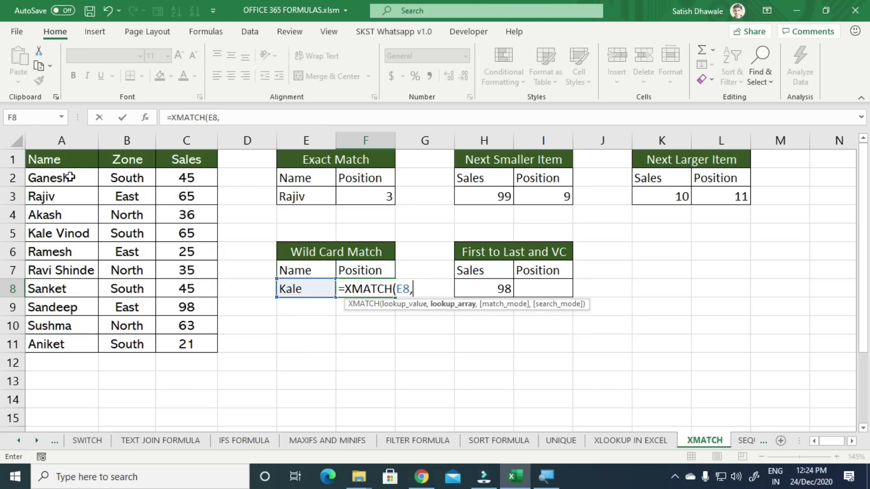
pyautogui.moveTo(70, 176); pyautogui.dragTo(71, 345)
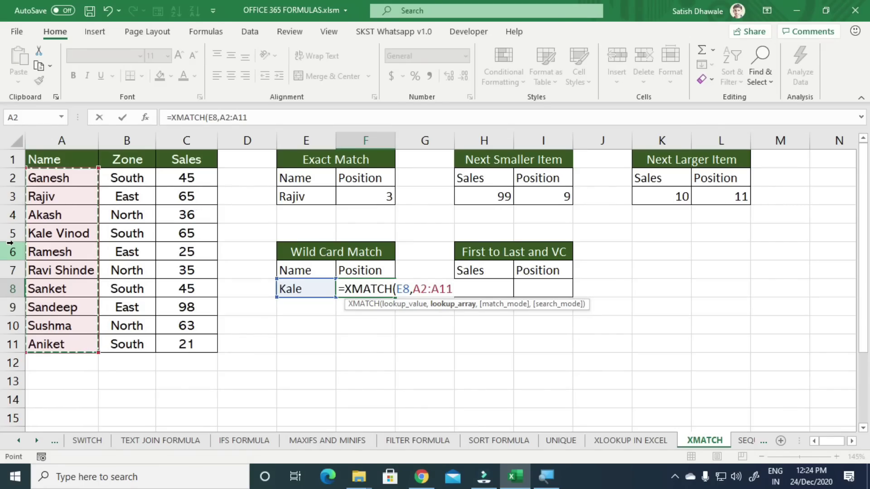
pyautogui.write(',0')
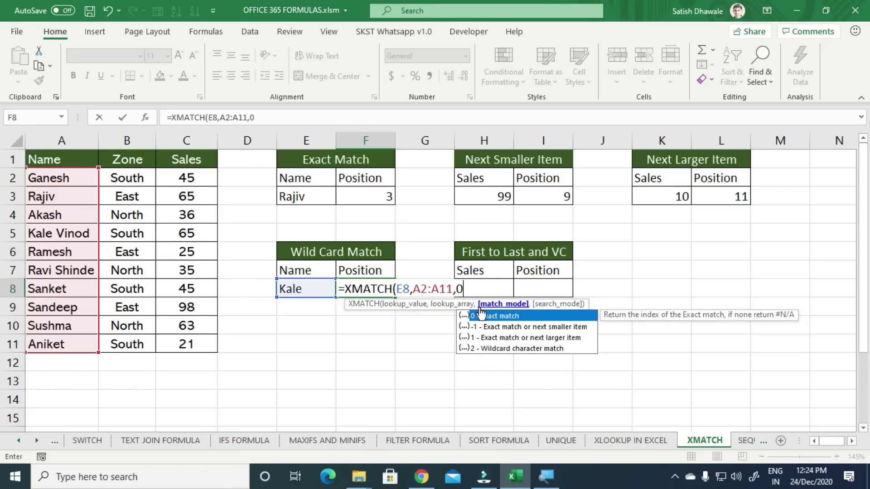
pyautogui.click(479, 308)
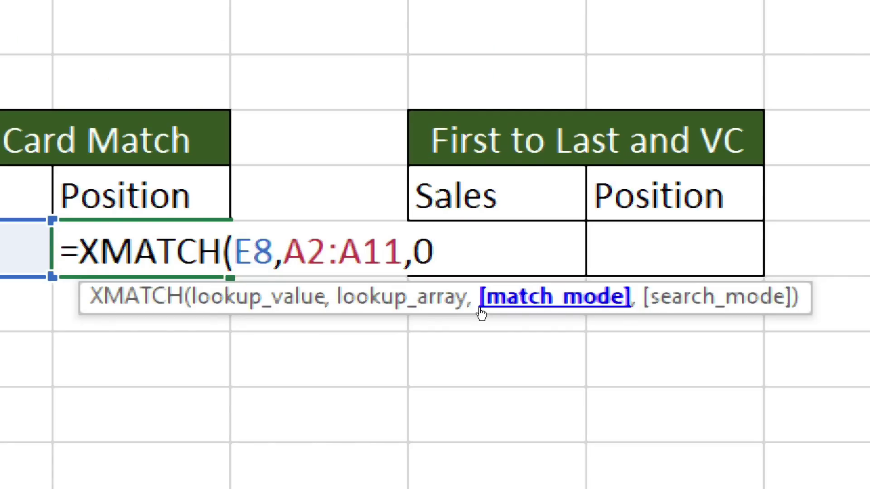
pyautogui.press('BackSpace')
pyautogui.click(481, 312)
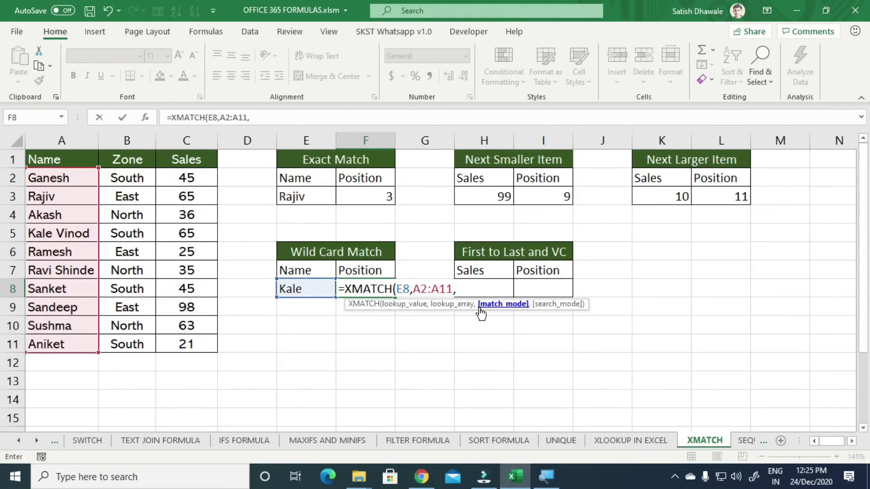
pyautogui.write('0')
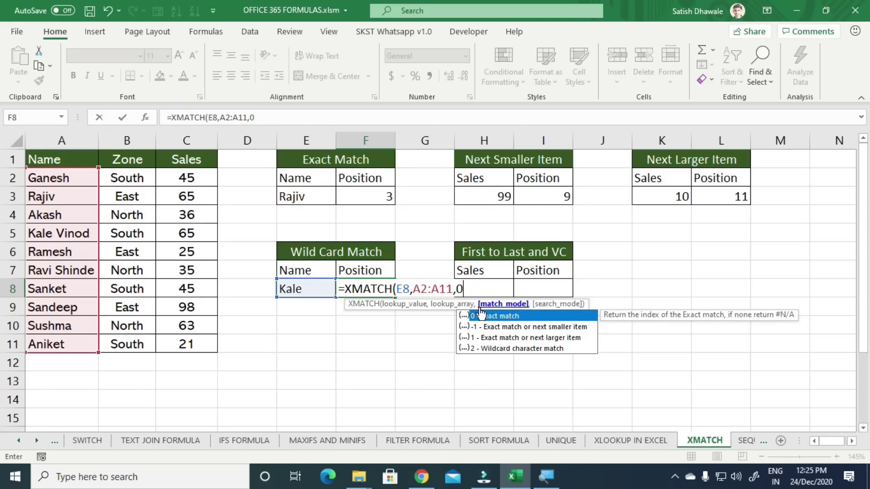
pyautogui.press('Return')
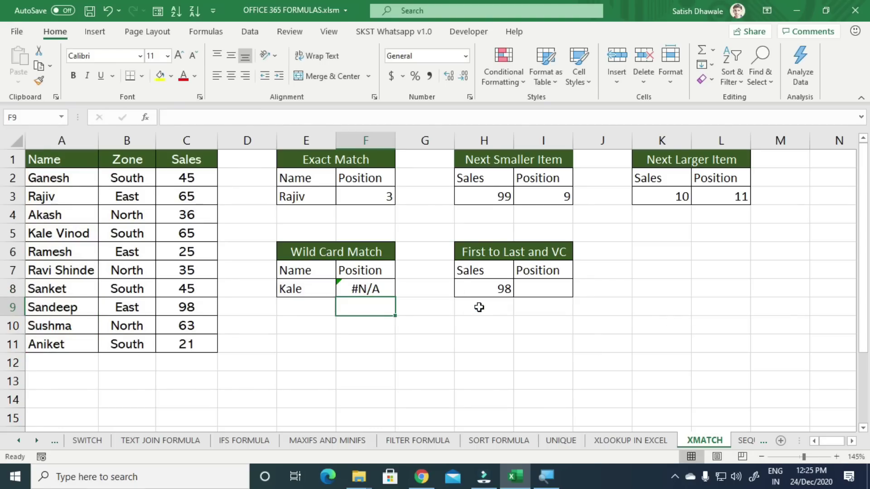
# - Replace the name in A9 with the full name from A5, and shorten it to the lookup name in E8
pyautogui.click(67, 235)
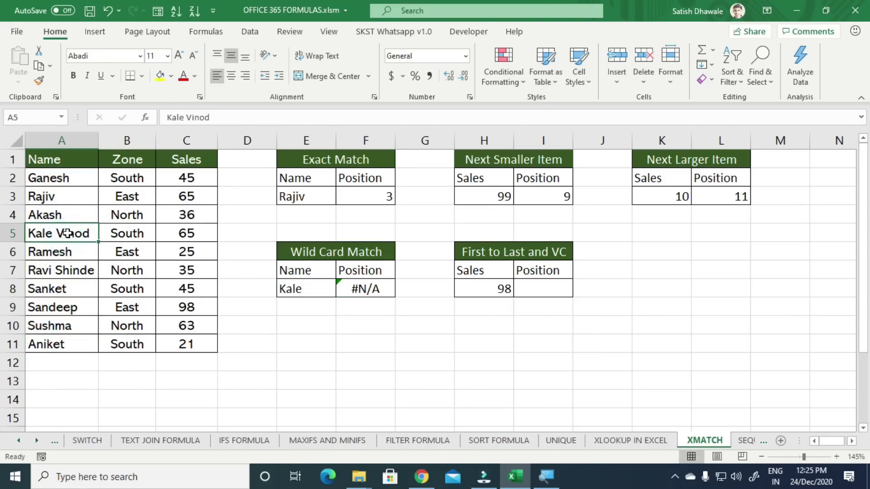
pyautogui.click(75, 303)
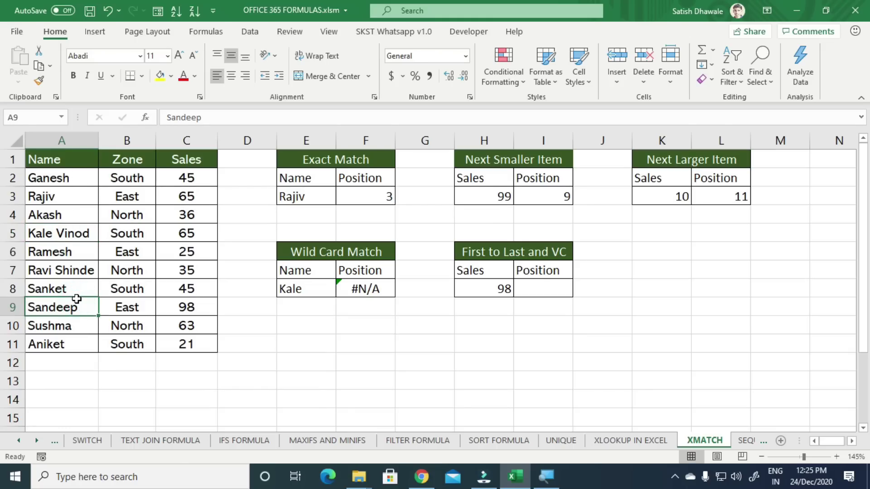
pyautogui.write('Kale Vinod')
pyautogui.press('Return')
pyautogui.click(76, 300)
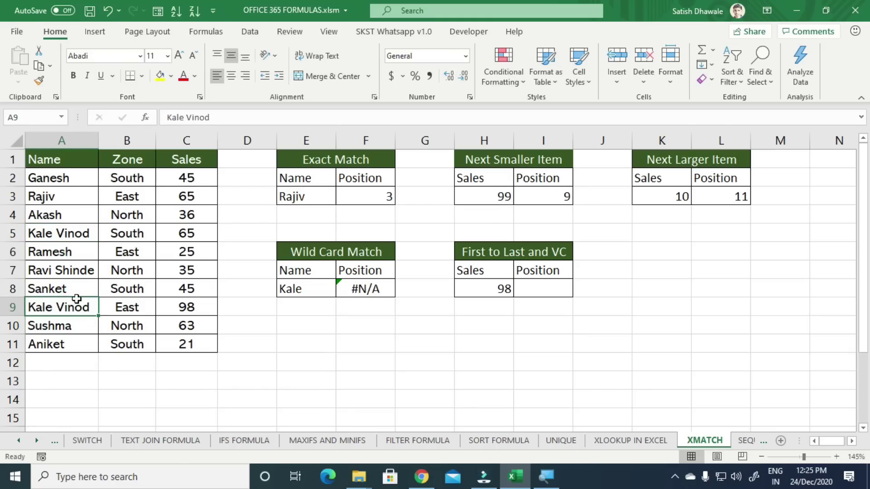
pyautogui.write('Ka')
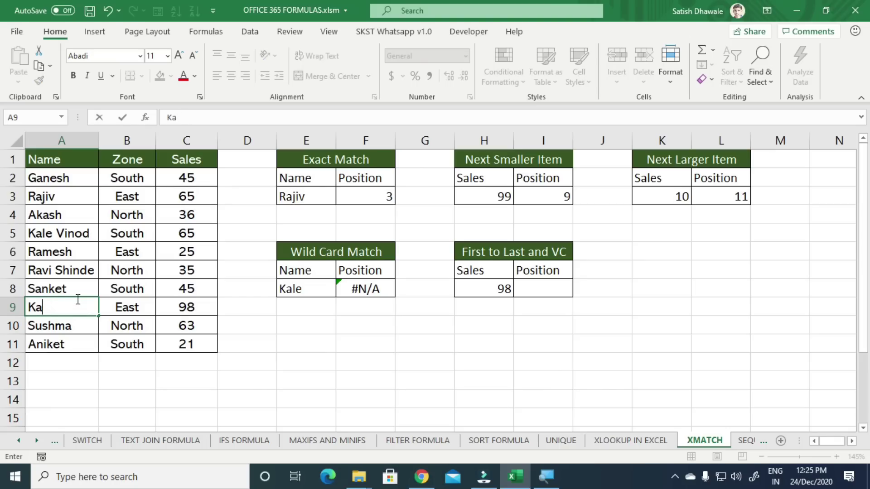
pyautogui.write('elle')
pyautogui.press('Delete')
pyautogui.press('Return')
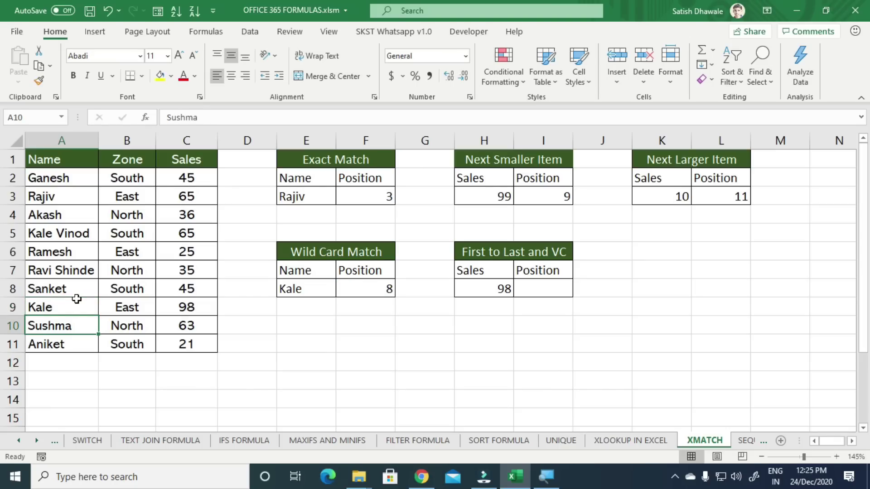
# - Compare the Wild Card Match position in F8 with the sheet rows 8 and 9
pyautogui.moveTo(281, 289); pyautogui.dragTo(387, 288)
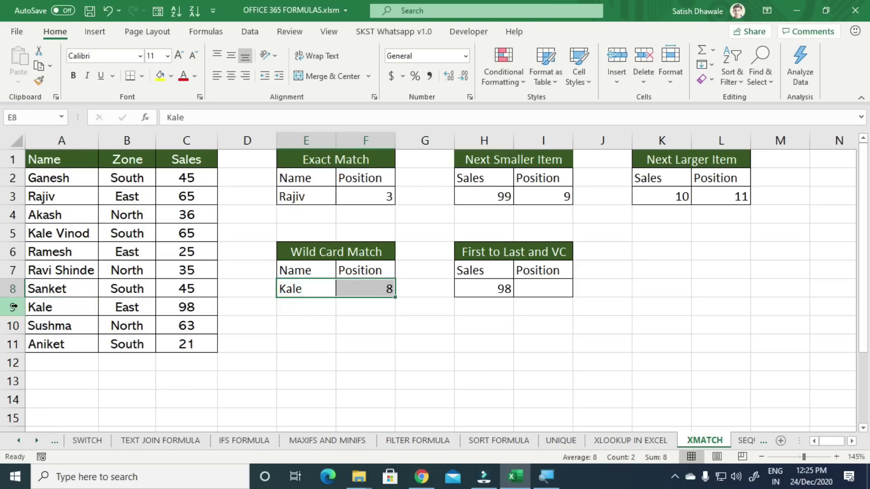
pyautogui.click(11, 289)
pyautogui.click(12, 307)
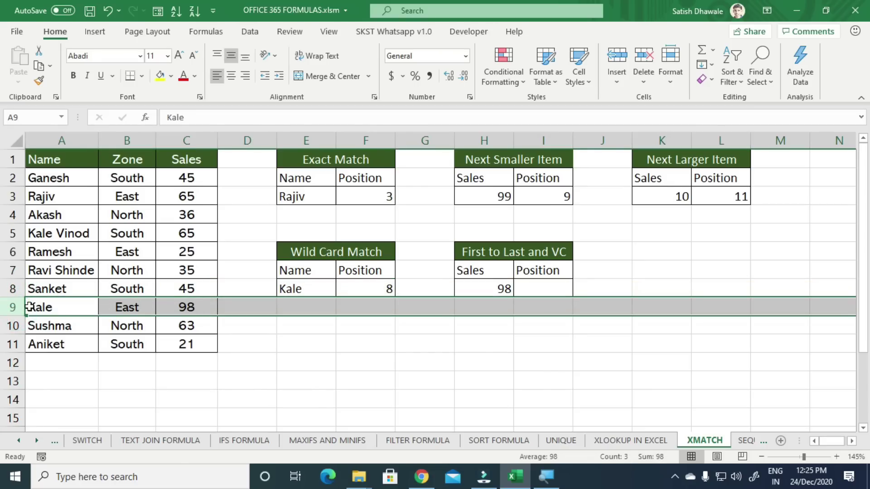
# - Change the lookup array in the F8 formula to A1:A11 and check the position against row 9
pyautogui.doubleClick(355, 286)
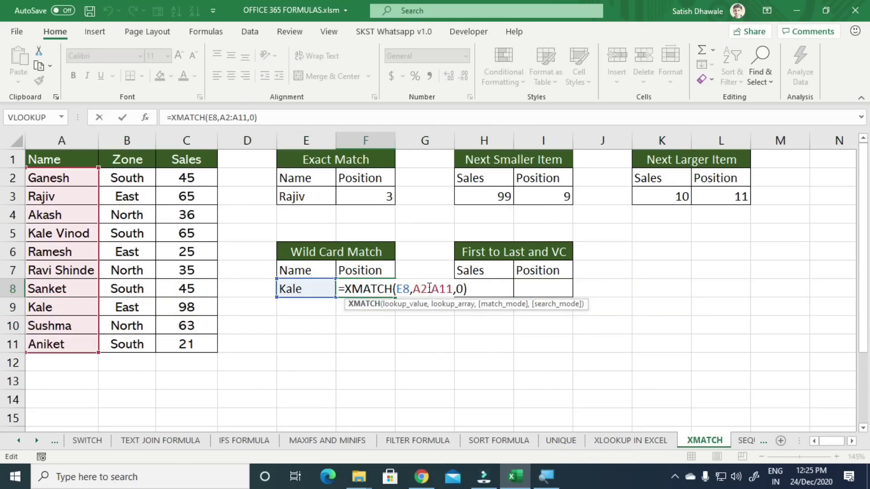
pyautogui.click(430, 289)
pyautogui.press('BackSpace')
pyautogui.write('1')
pyautogui.press('Return')
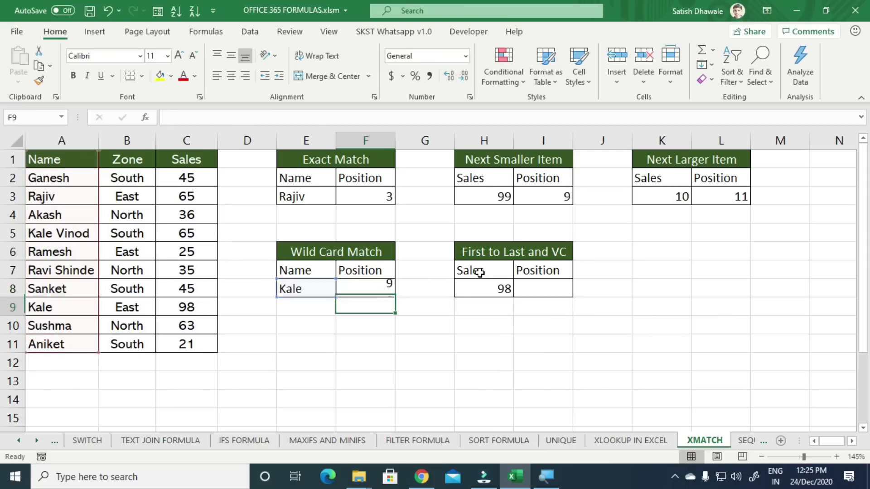
pyautogui.click(11, 307)
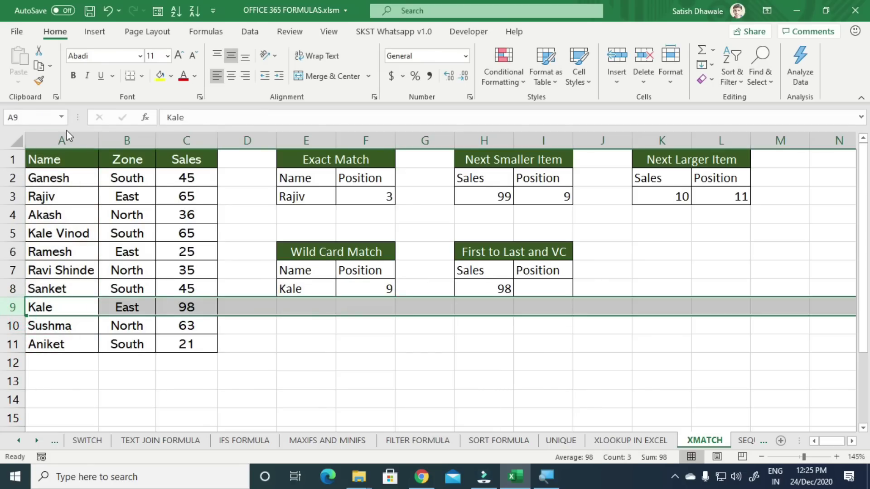
pyautogui.doubleClick(385, 289)
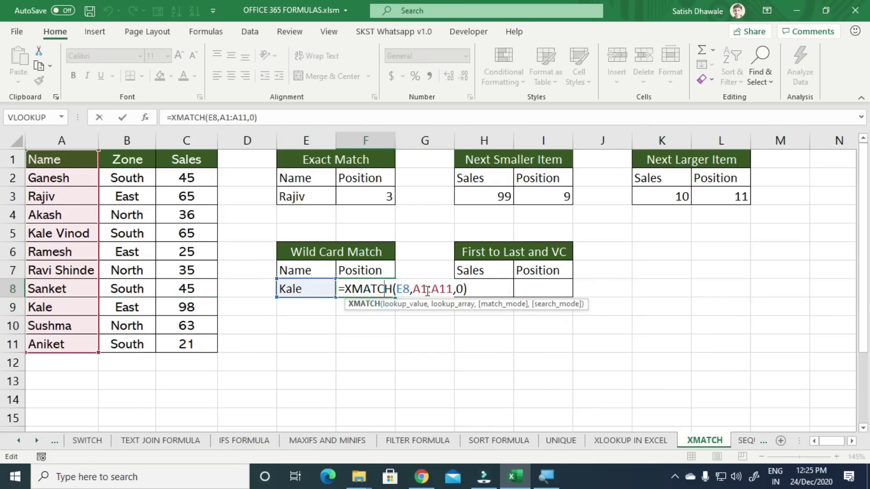
pyautogui.press('Escape')
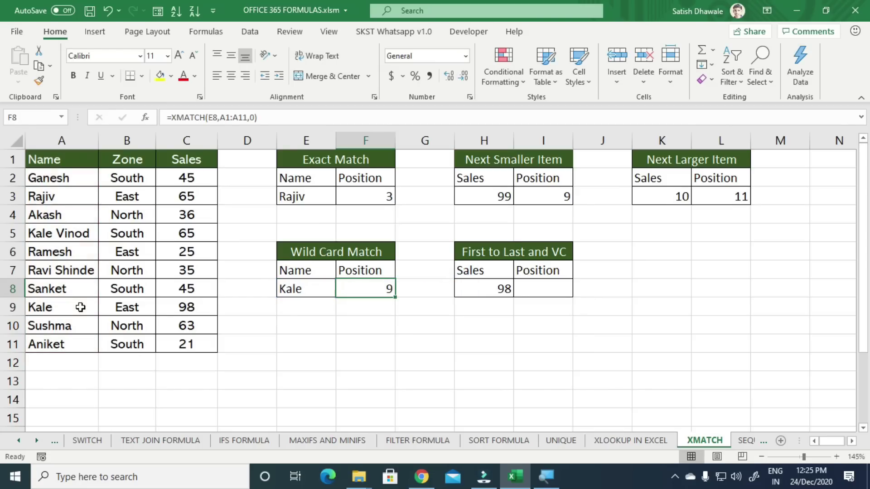
# - Undo the lookup array edit in F8 and the name change in A9
pyautogui.hotkey('ctrl', 'z')
pyautogui.hotkey('ctrl', 'z')
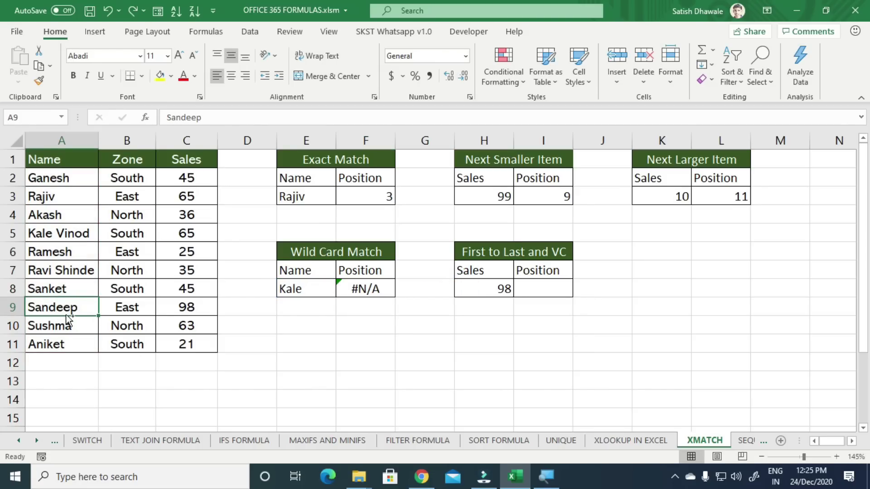
# - Replace the F8 formula with =XMATCH(E8,A1:A11,2), using the wildcard character match mode
pyautogui.click(374, 287)
pyautogui.write('=')
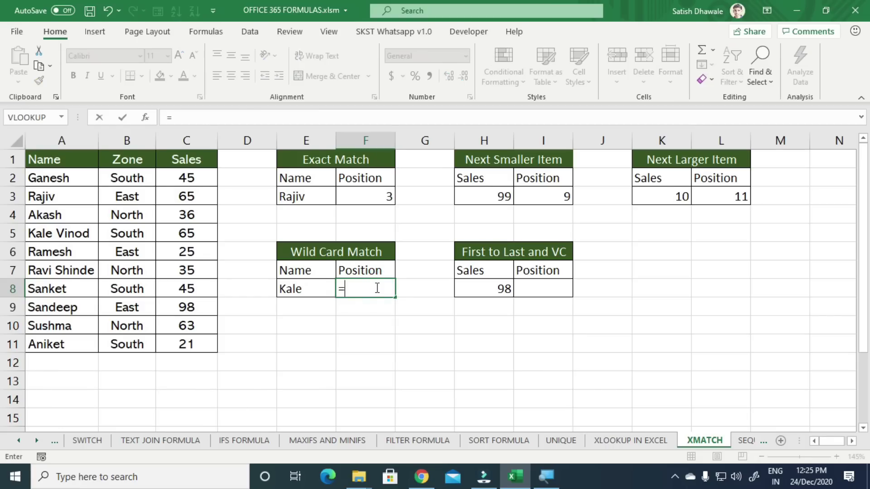
pyautogui.write('xmat')
pyautogui.press('Tab')
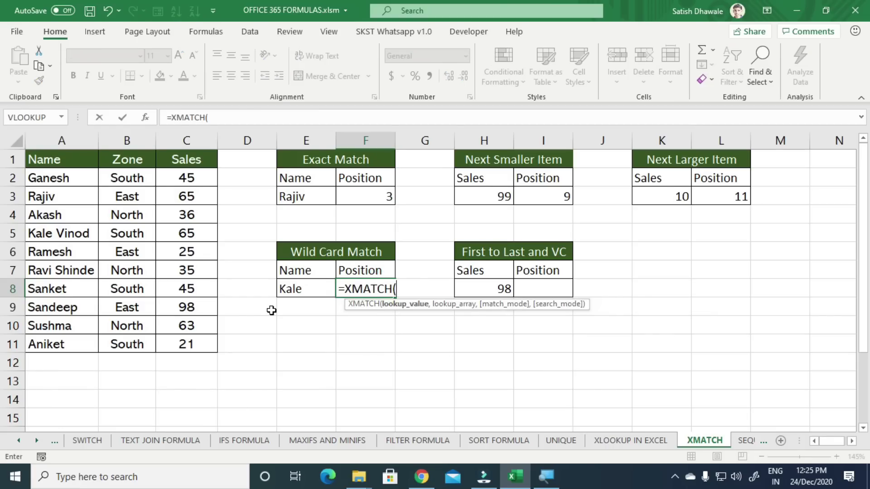
pyautogui.click(297, 286)
pyautogui.write(',')
pyautogui.moveTo(48, 159); pyautogui.dragTo(81, 342)
pyautogui.write(',')
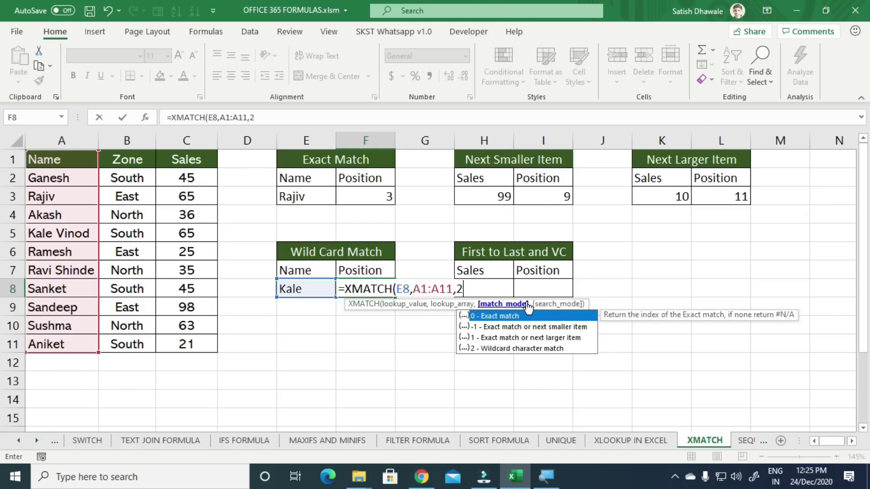
pyautogui.write('2)')
pyautogui.press('Return')
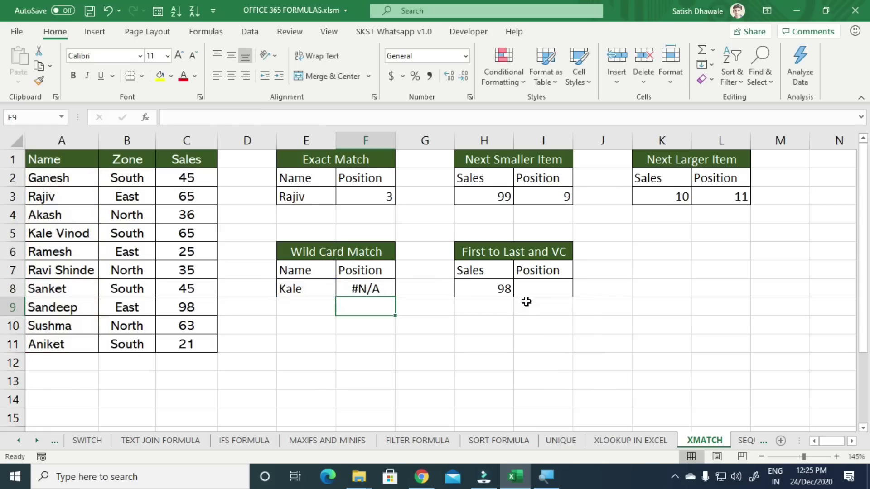
# - Clear the match mode in the F8 formula, review the available modes, and enter 2 again for wildcard match
pyautogui.doubleClick(380, 288)
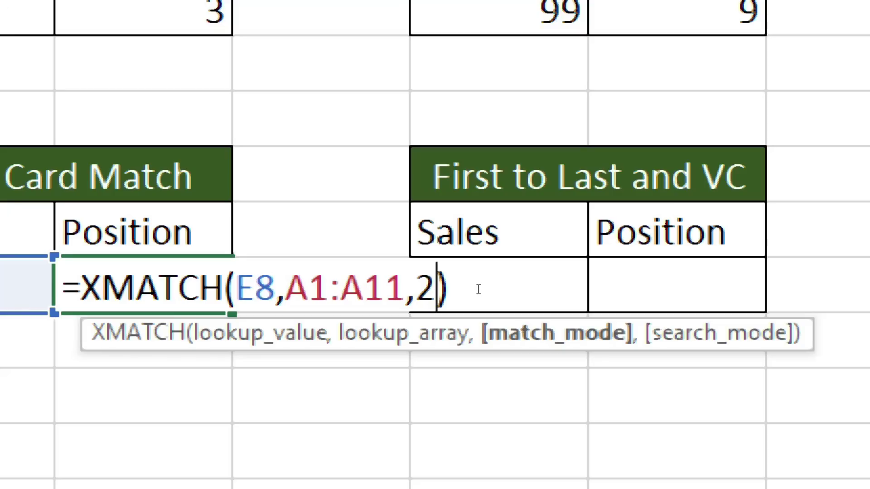
pyautogui.press('BackSpace')
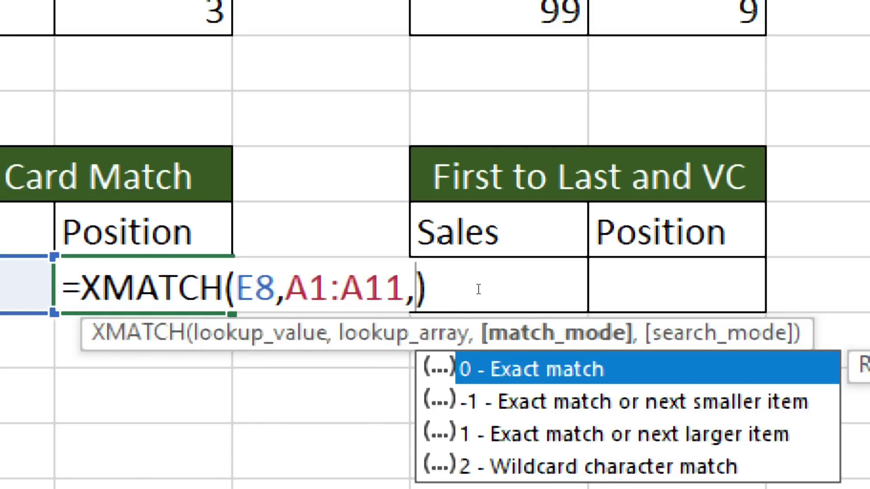
pyautogui.press('Escape')
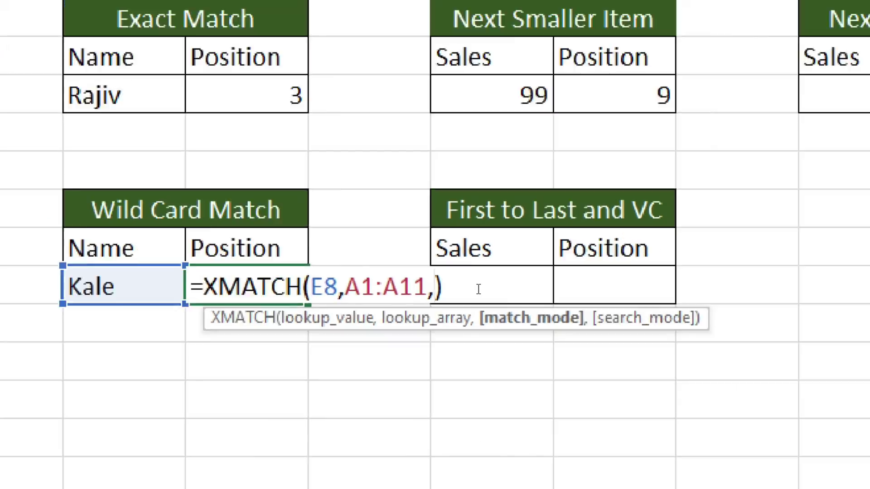
pyautogui.write('2')
pyautogui.press('Return')
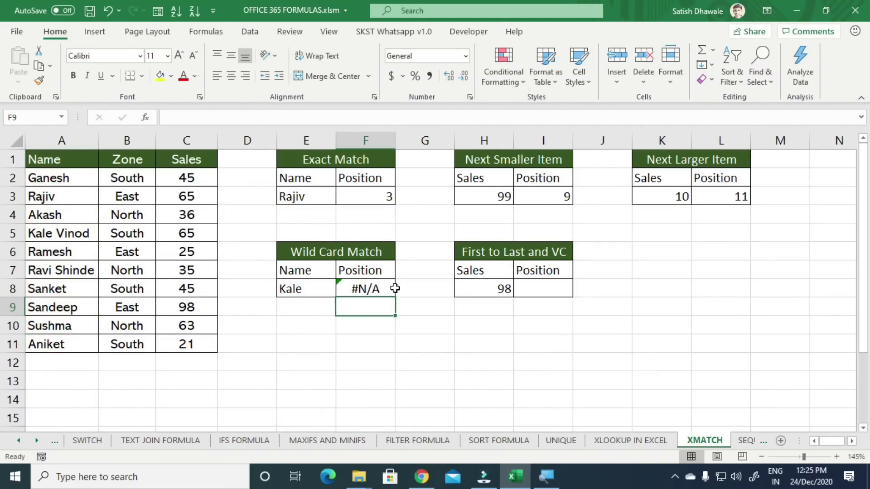
# - Append &"*" to the lookup value in the F8 formula, making it =XMATCH(E8&"*",A1:A11,2)
pyautogui.doubleClick(379, 288)
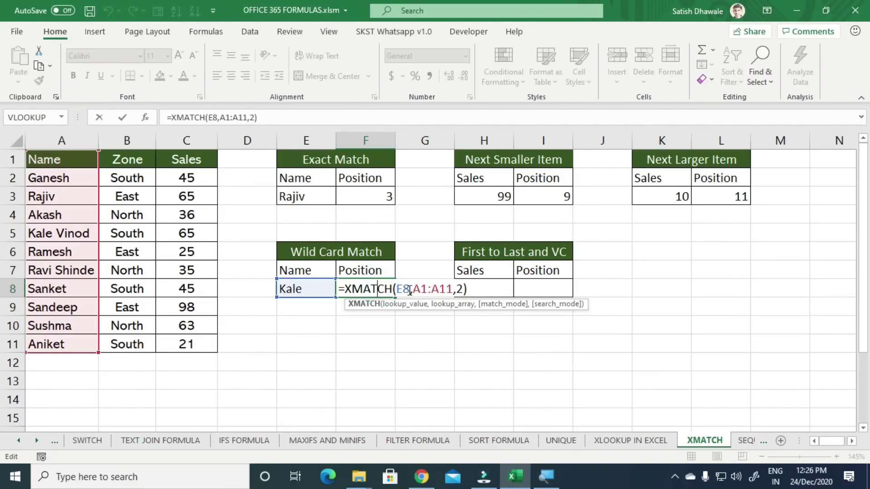
pyautogui.doubleClick(403, 289)
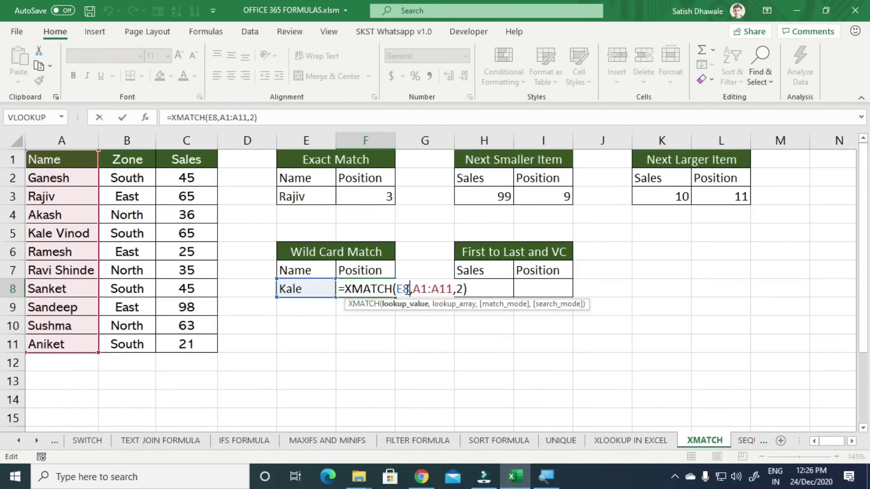
pyautogui.write('&')
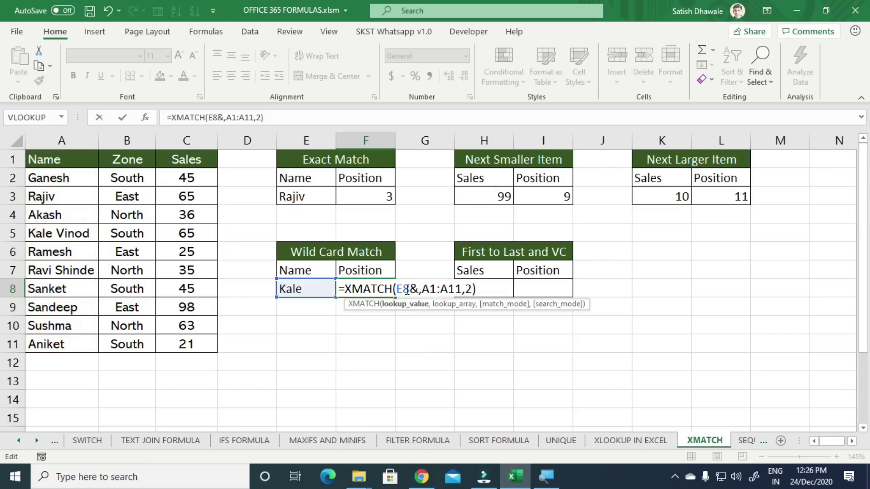
pyautogui.write('"*"')
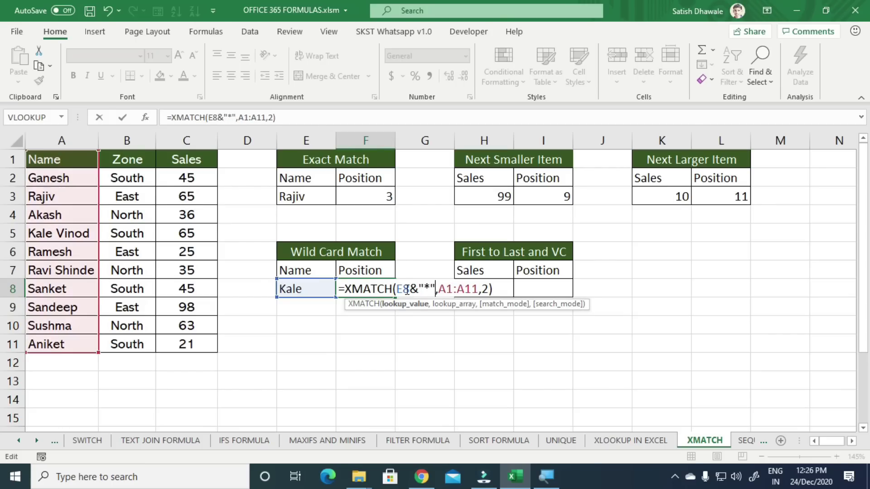
pyautogui.press('Return')
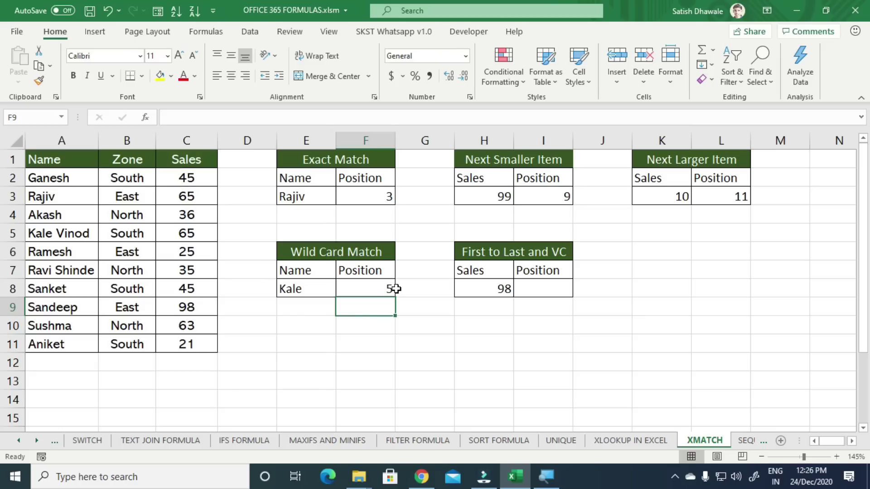
# - Examine the E8&"*" lookup value in the F8 formula and compare it with the full name in A5
pyautogui.doubleClick(393, 288)
pyautogui.moveTo(395, 289); pyautogui.dragTo(435, 289)
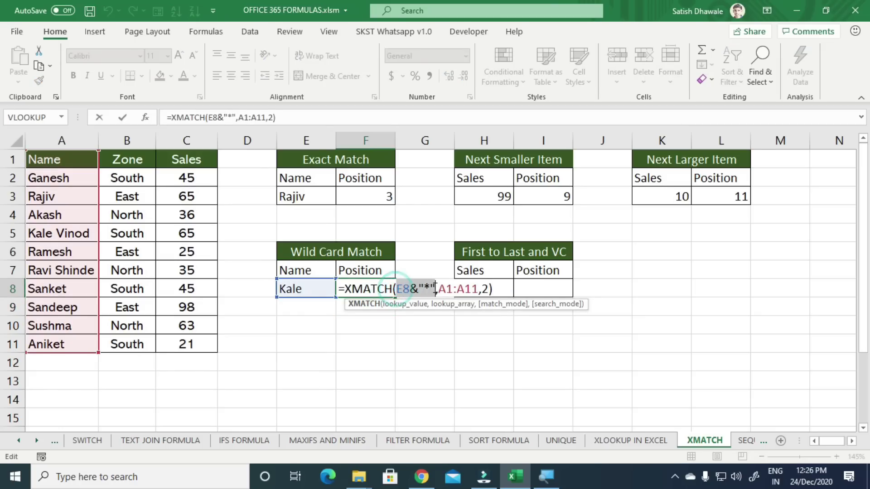
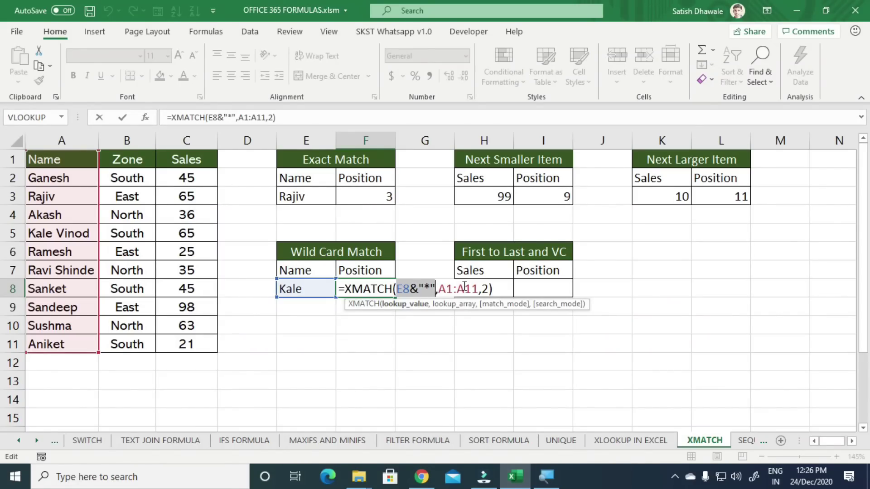
pyautogui.press('Return')
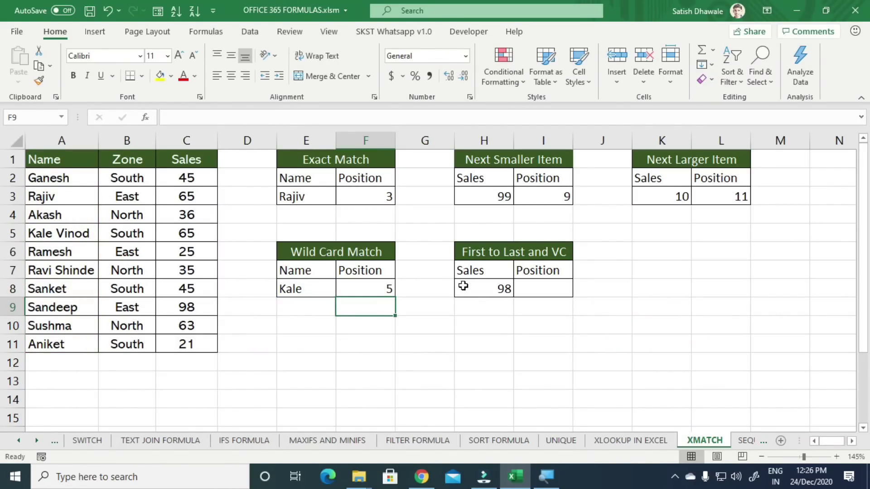
pyautogui.click(14, 232)
pyautogui.doubleClick(360, 288)
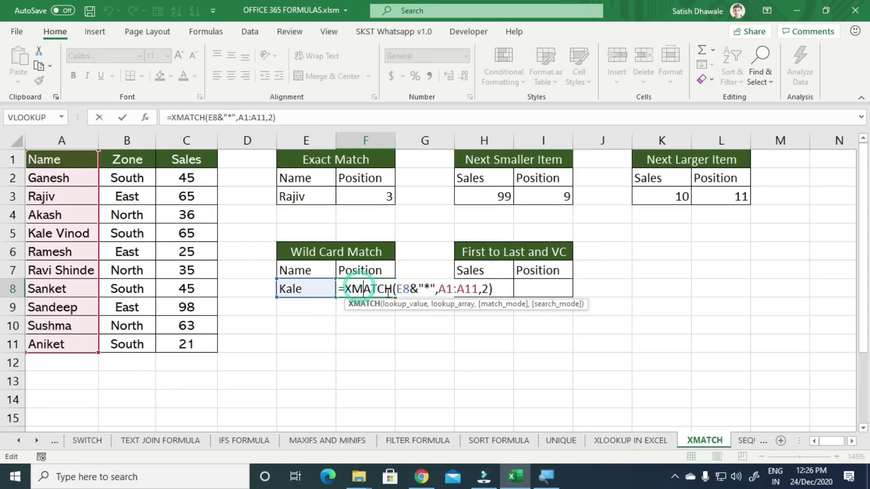
pyautogui.moveTo(410, 288); pyautogui.dragTo(436, 289)
pyautogui.press('Escape')
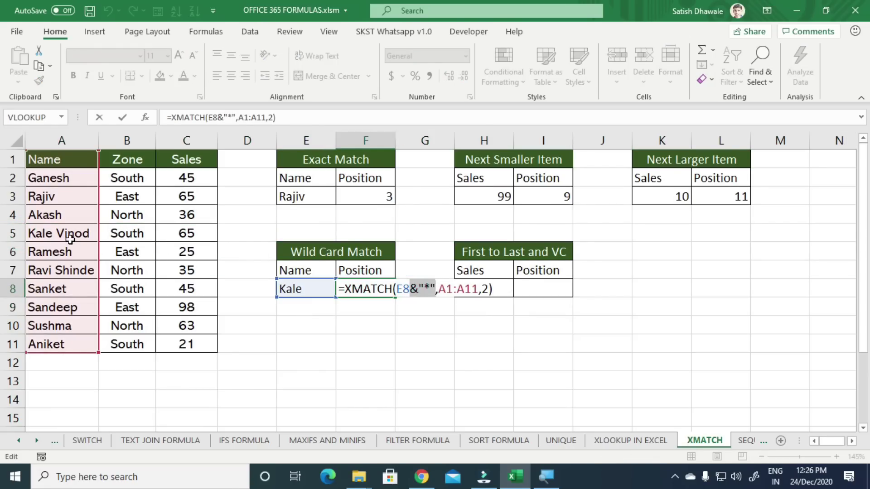
pyautogui.click(57, 234)
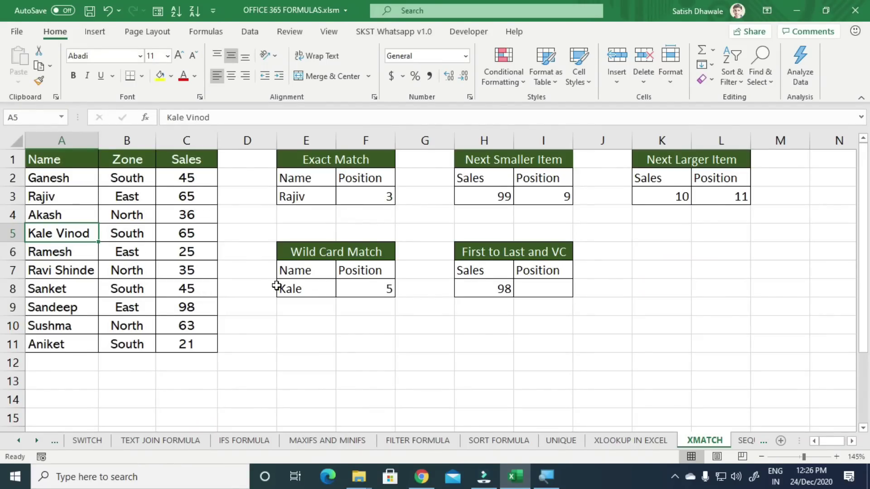
pyautogui.doubleClick(341, 288)
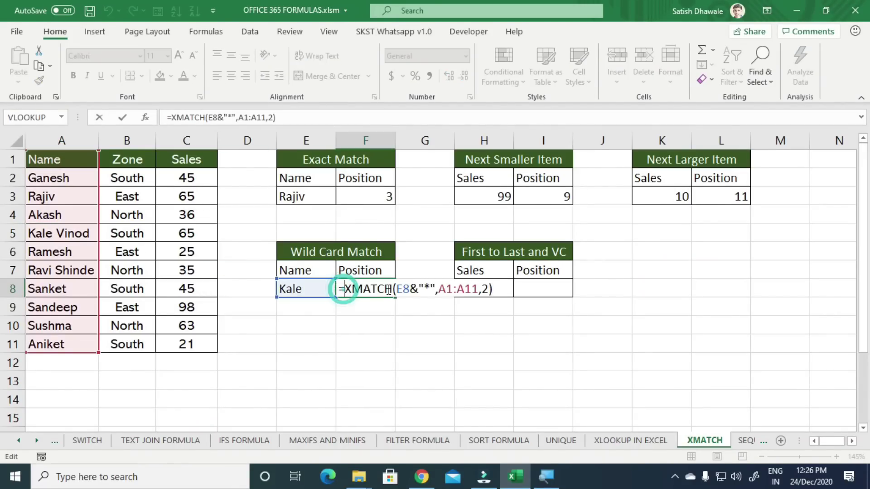
pyautogui.click(423, 289)
pyautogui.moveTo(428, 288); pyautogui.dragTo(435, 289)
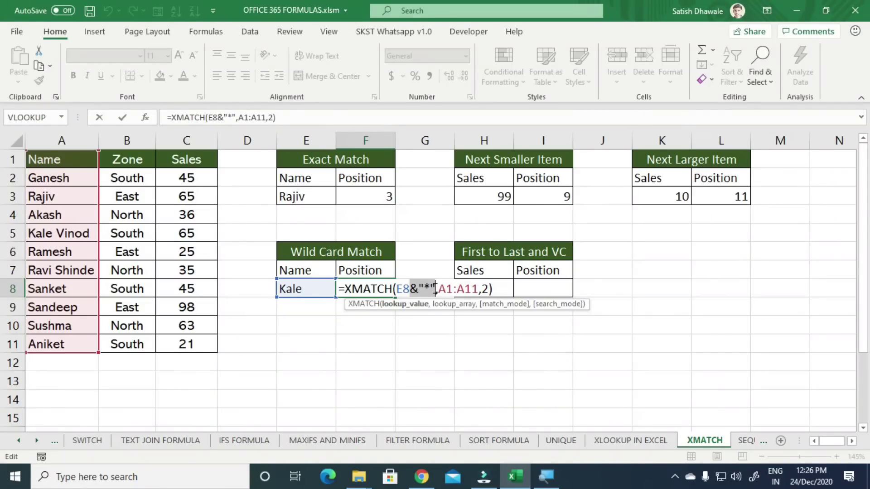
pyautogui.press('Return')
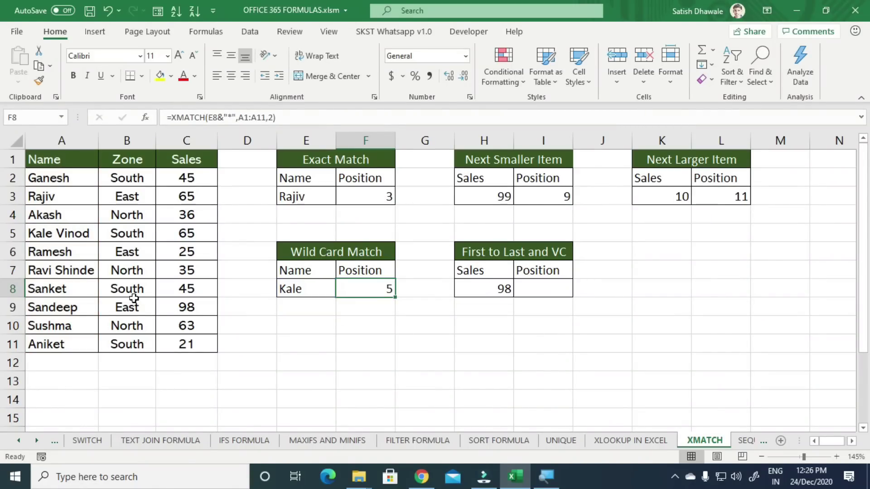
# - Retype the name in A5 with the first name before the surname
pyautogui.click(64, 233)
pyautogui.write('Kale')
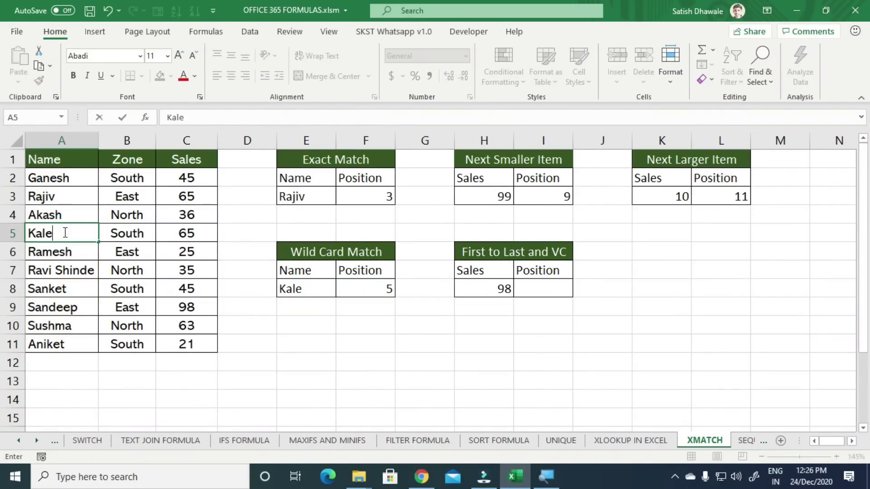
pyautogui.press('BackSpace')
pyautogui.press('BackSpace')
pyautogui.write('Vinod Kale')
pyautogui.press('Return')
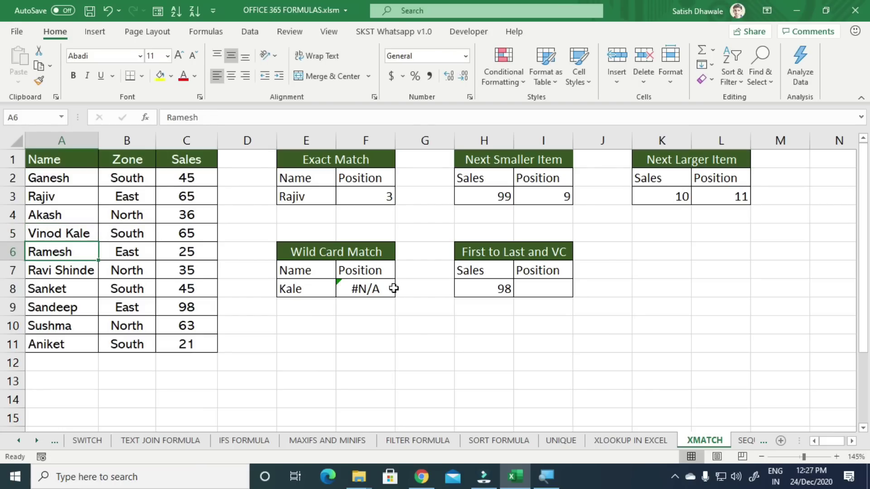
# - Move the wildcard before the cell reference in F8, making the formula =XMATCH("*"&E8,A1:A11,2)
pyautogui.doubleClick(394, 288)
pyautogui.moveTo(410, 289); pyautogui.dragTo(436, 289)
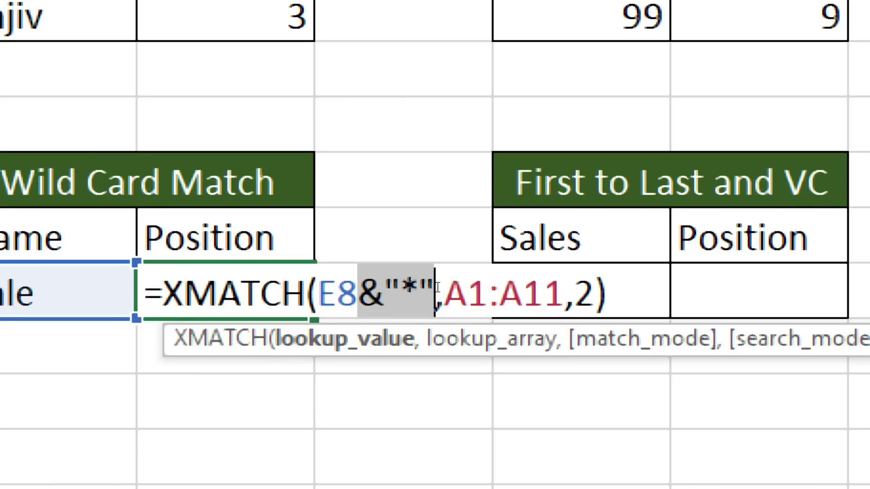
pyautogui.press('BackSpace')
pyautogui.press('Left')
pyautogui.press('Left')
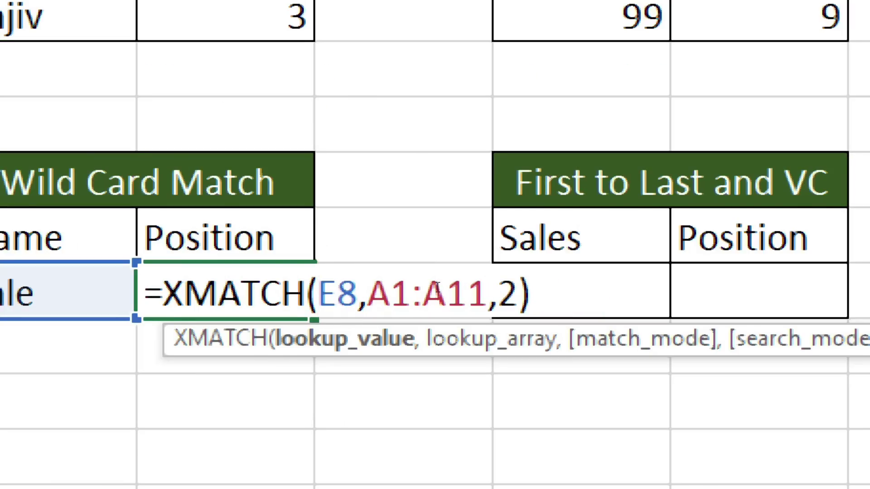
pyautogui.write('"*"')
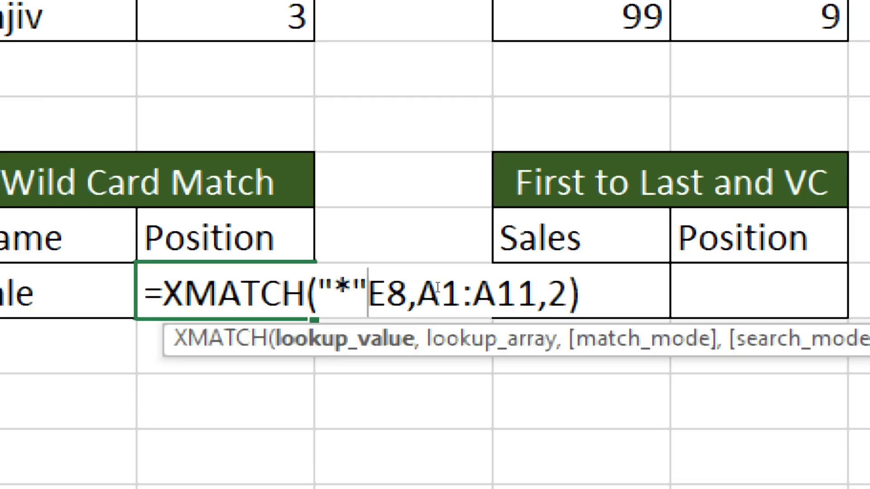
pyautogui.write(',&')
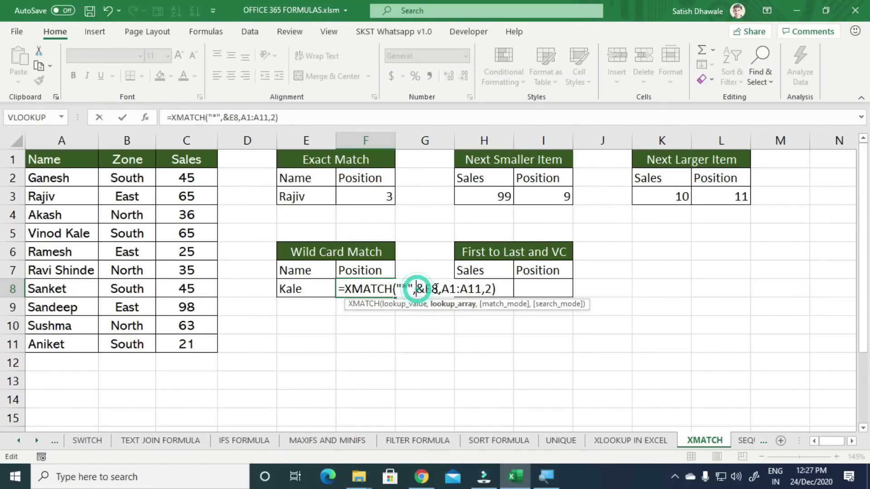
pyautogui.press('BackSpace')
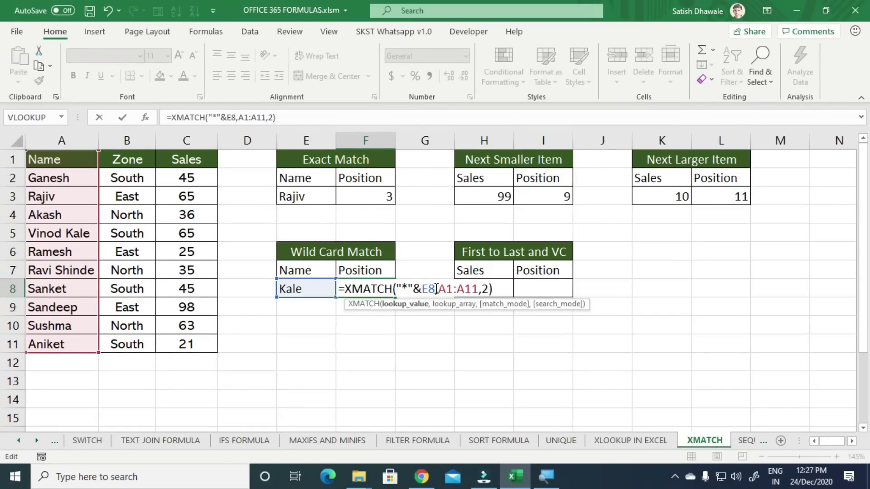
pyautogui.press('Return')
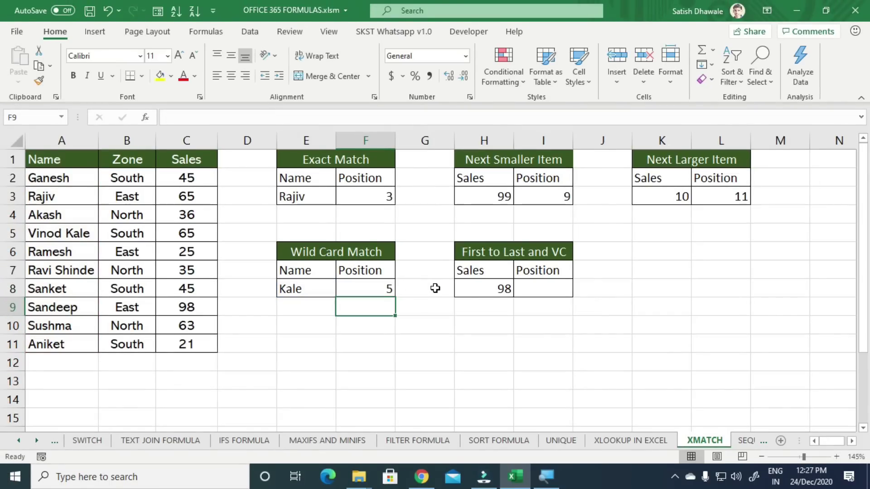
# - Add a trailing wildcard to the lookup value in F8, making the formula =XMATCH("*"&E8&"*",A1:A11,2)
pyautogui.doubleClick(384, 288)
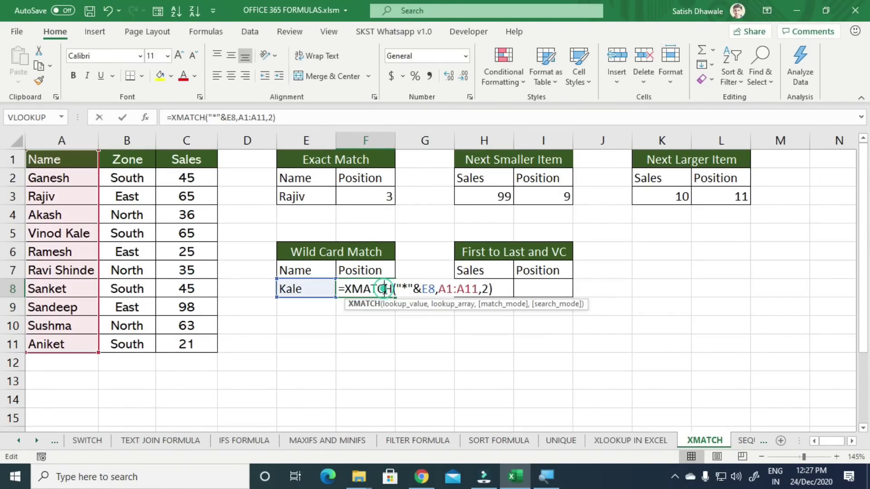
pyautogui.click(422, 288)
pyautogui.click(431, 288)
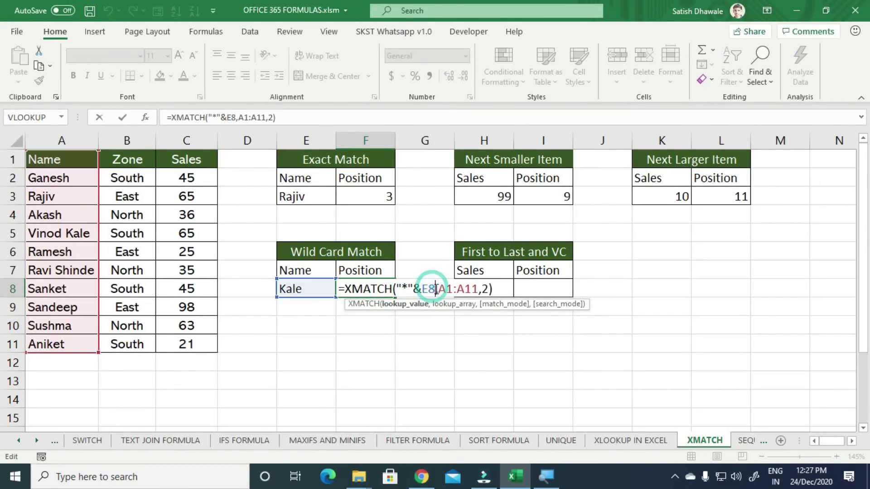
pyautogui.write('&')
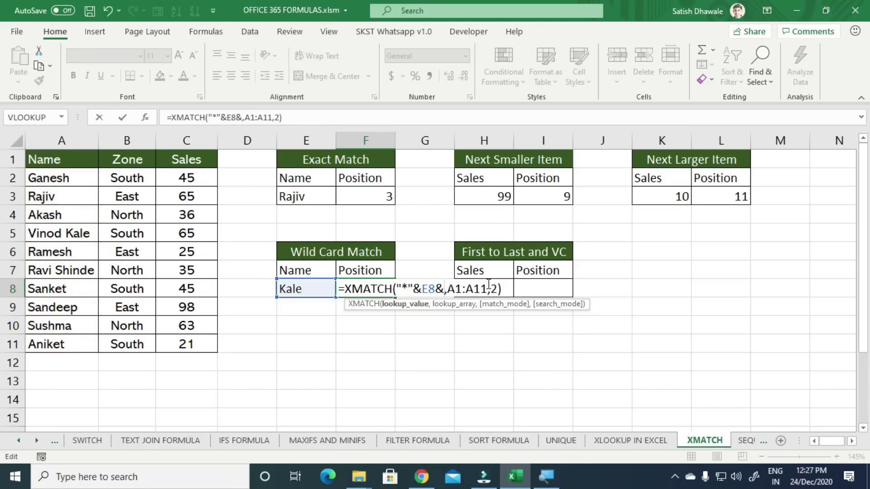
pyautogui.write('"*"')
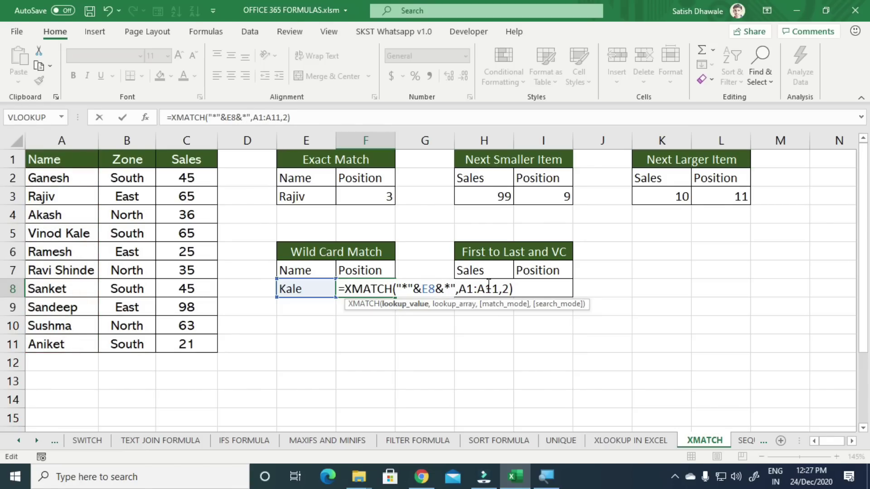
pyautogui.press('BackSpace')
pyautogui.press('BackSpace')
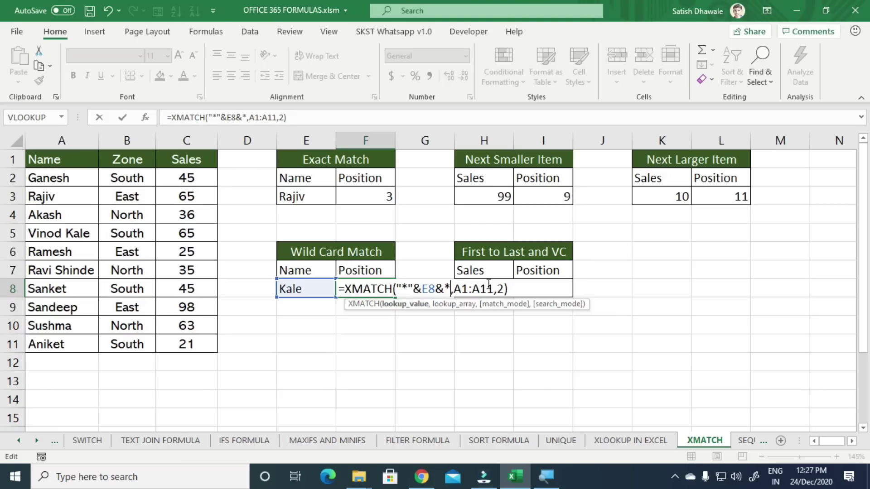
pyautogui.write('"*"')
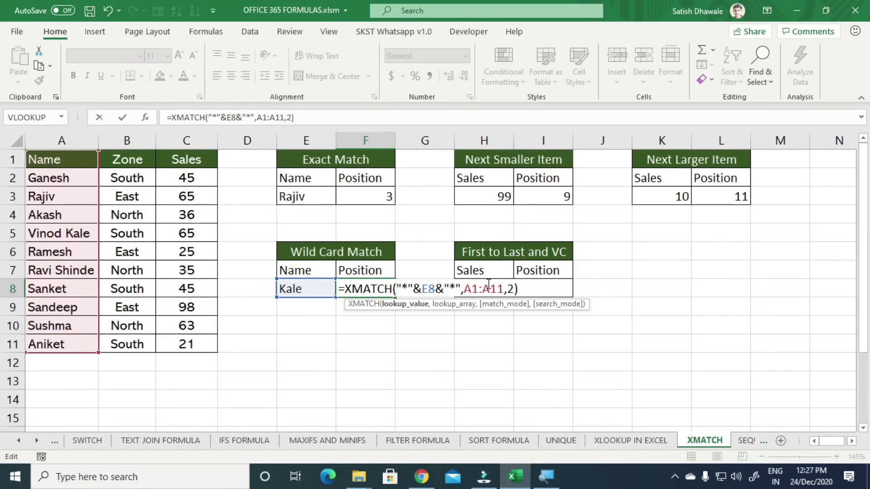
pyautogui.press('Return')
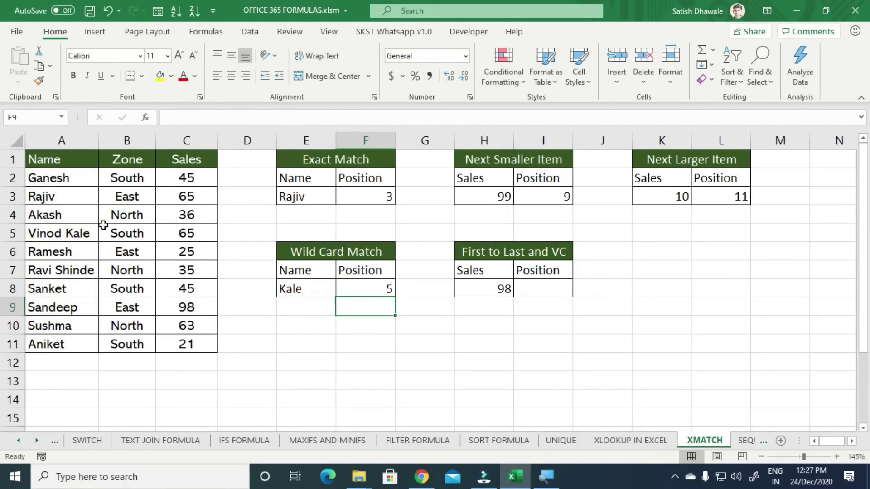
# - Retype the name in A5 with the surname first and check the position in F8
pyautogui.click(82, 233)
pyautogui.write('Kale ')
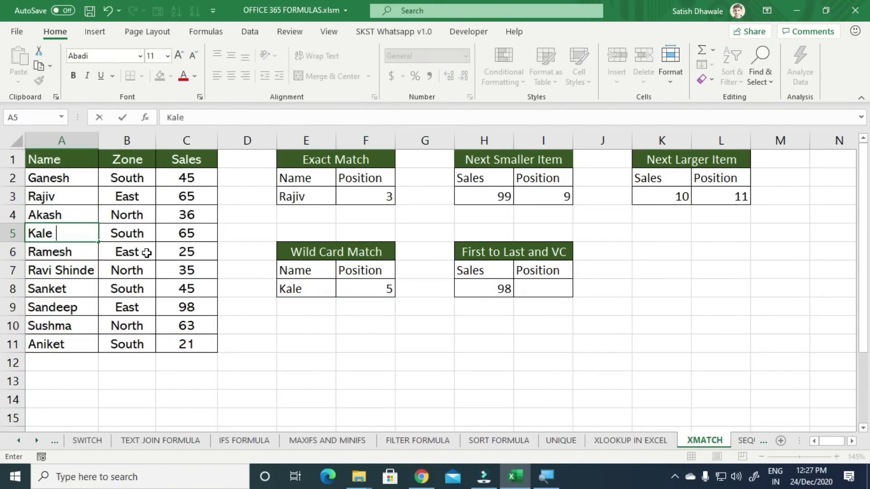
pyautogui.write('Vinod')
pyautogui.press('Return')
pyautogui.doubleClick(379, 288)
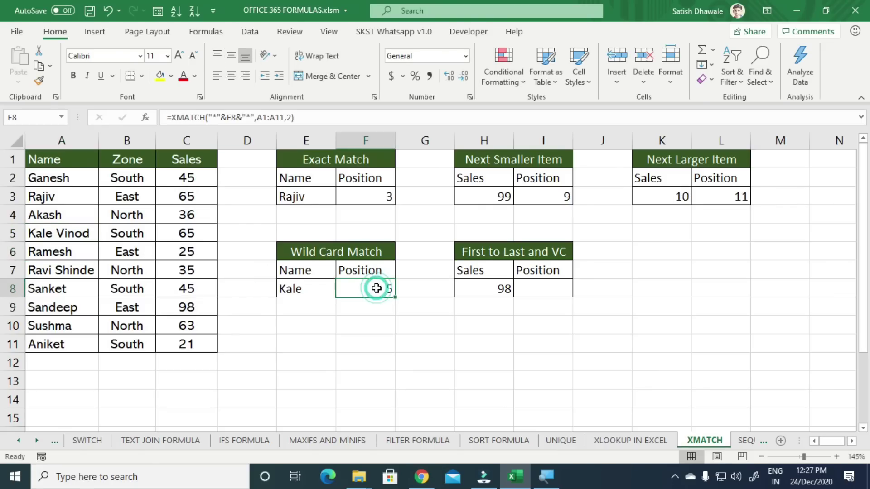
pyautogui.press('Escape')
# - Set the sales value in C4 to 98, duplicating the value in C9
pyautogui.click(541, 291)
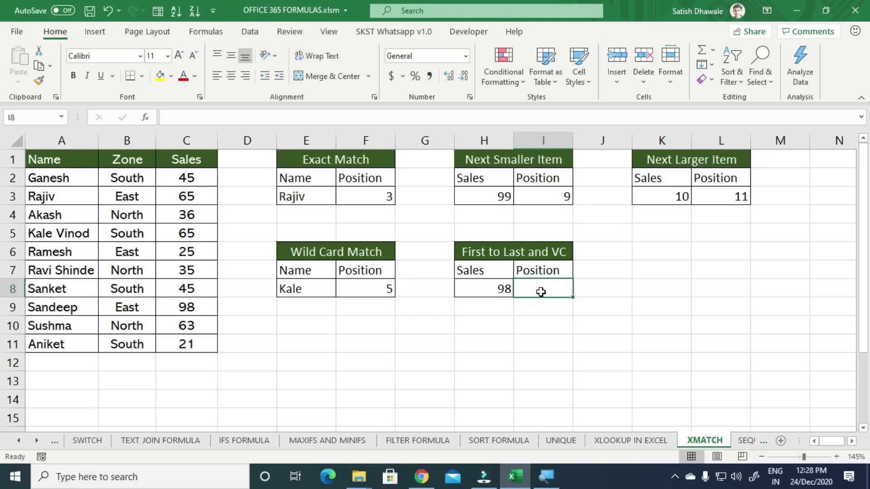
pyautogui.click(489, 289)
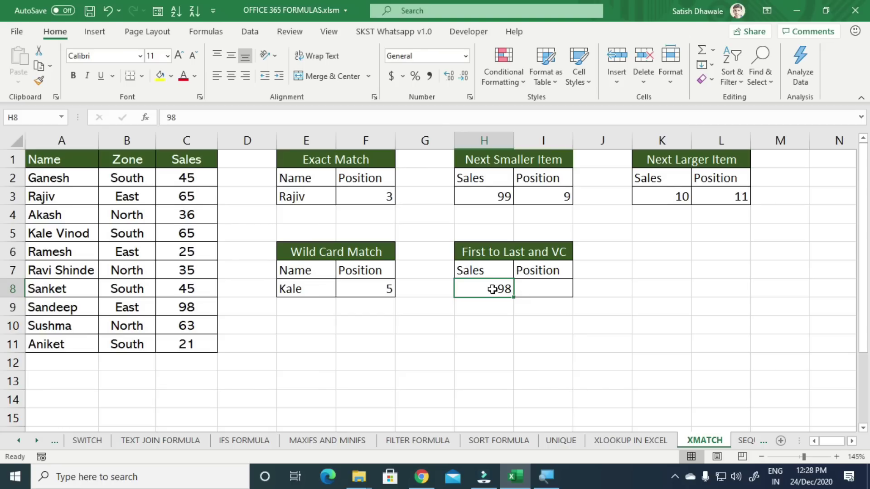
pyautogui.click(561, 295)
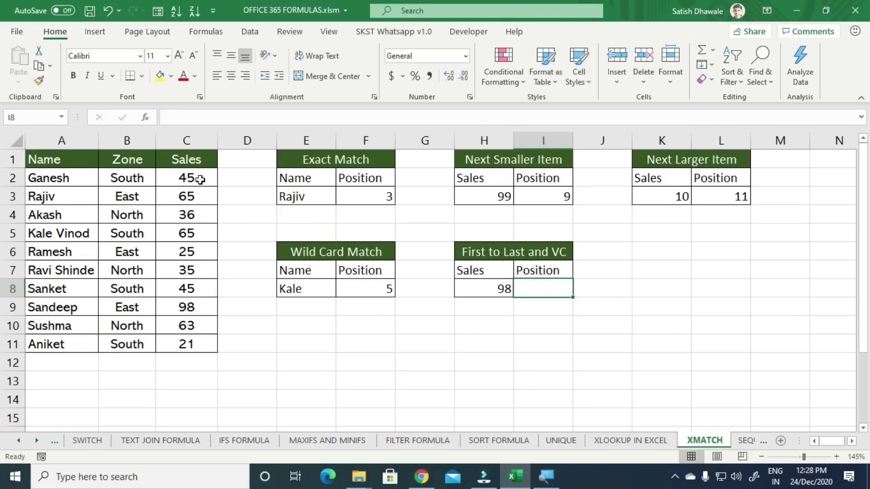
pyautogui.click(195, 216)
pyautogui.write('98')
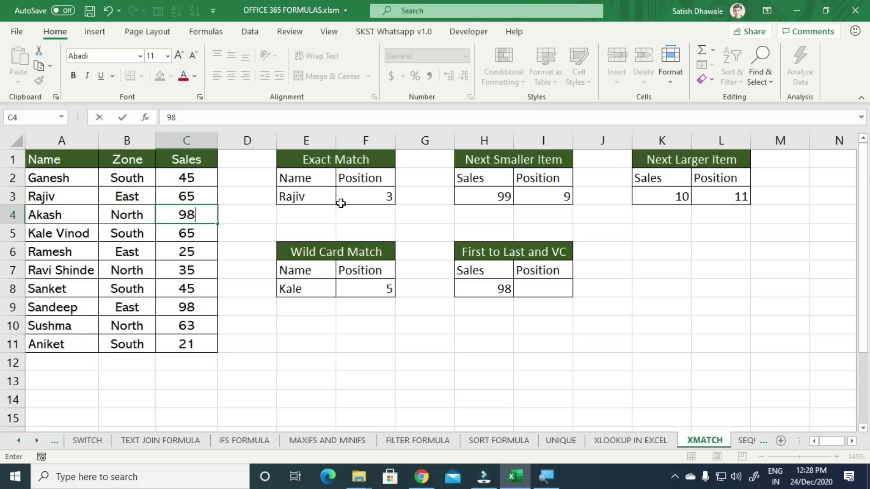
pyautogui.press('Return')
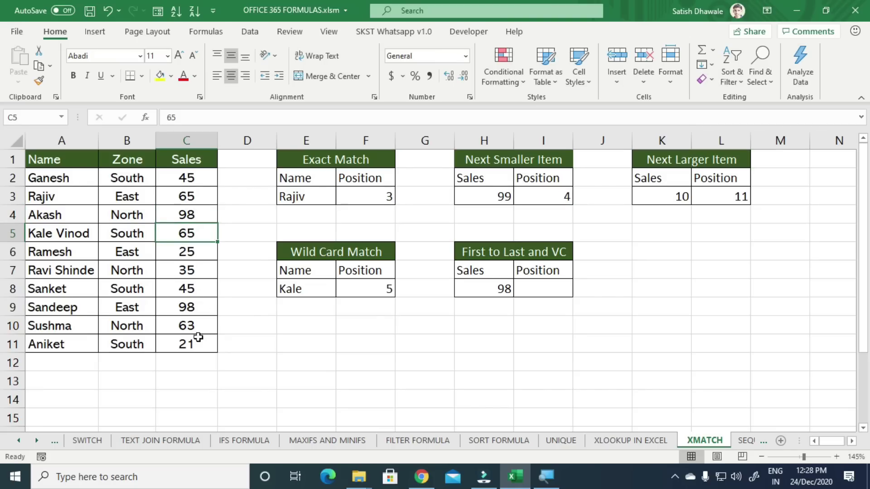
pyautogui.moveTo(186, 361); pyautogui.dragTo(196, 299)
pyautogui.click(194, 304)
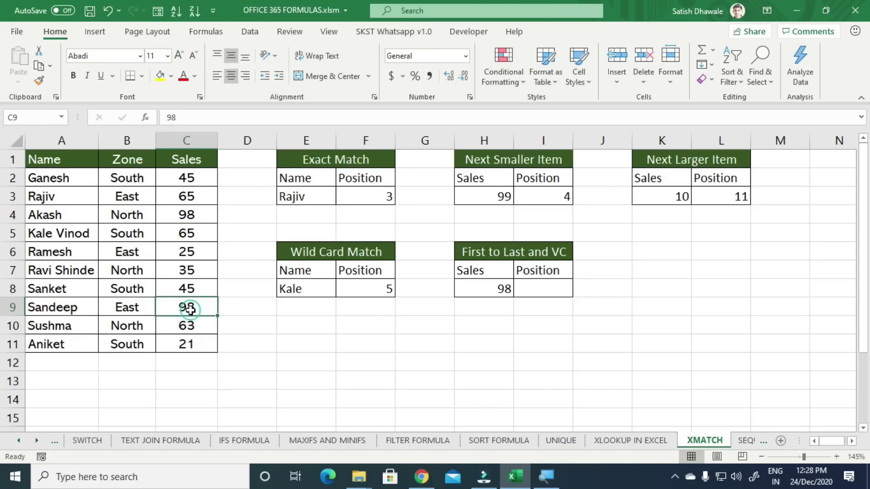
# - Enter =XMATCH(H8,C1:C11,0,1) in I8 for a first-to-last search and check the position against C4
pyautogui.click(546, 284)
pyautogui.write('=xmat')
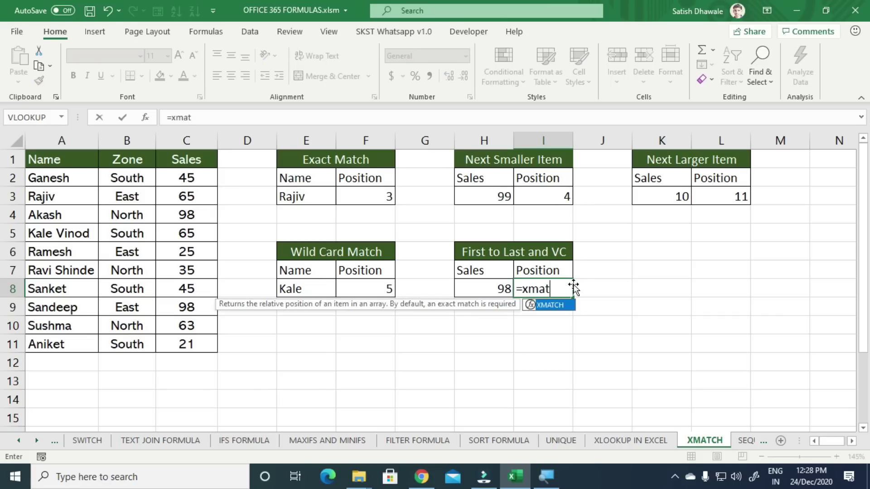
pyautogui.press('Tab')
pyautogui.click(497, 292)
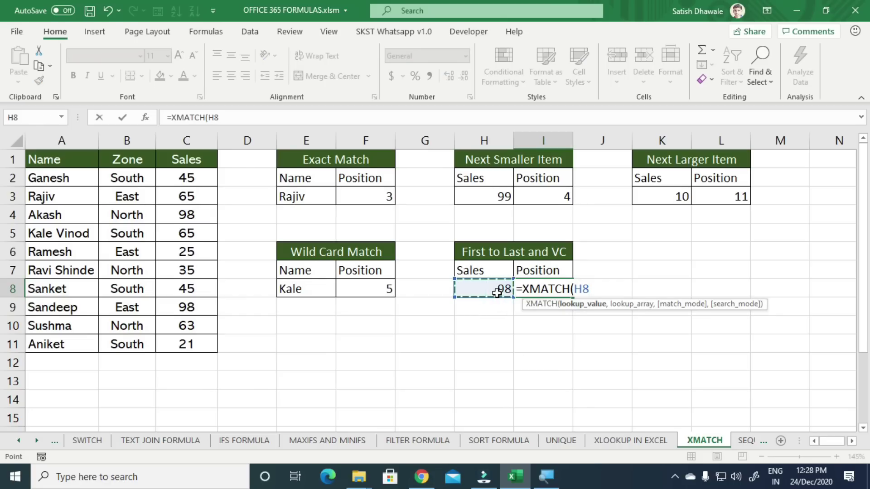
pyautogui.write(',')
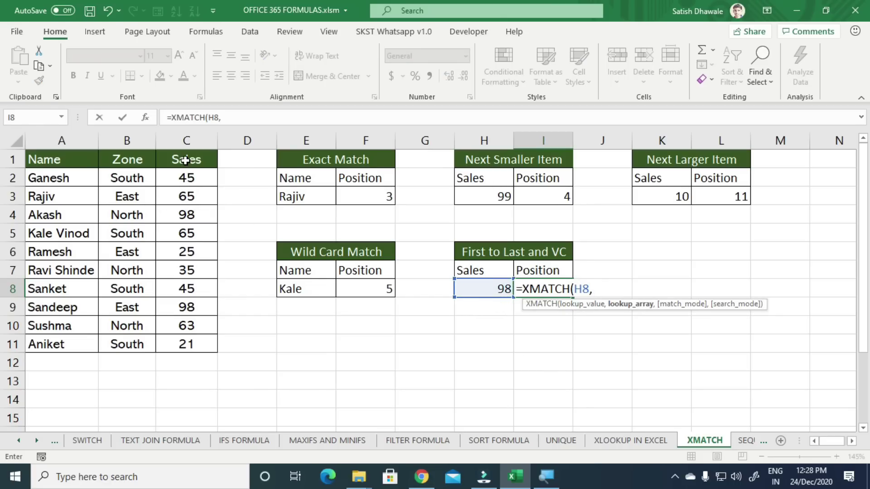
pyautogui.moveTo(186, 160); pyautogui.dragTo(189, 343)
pyautogui.write(',')
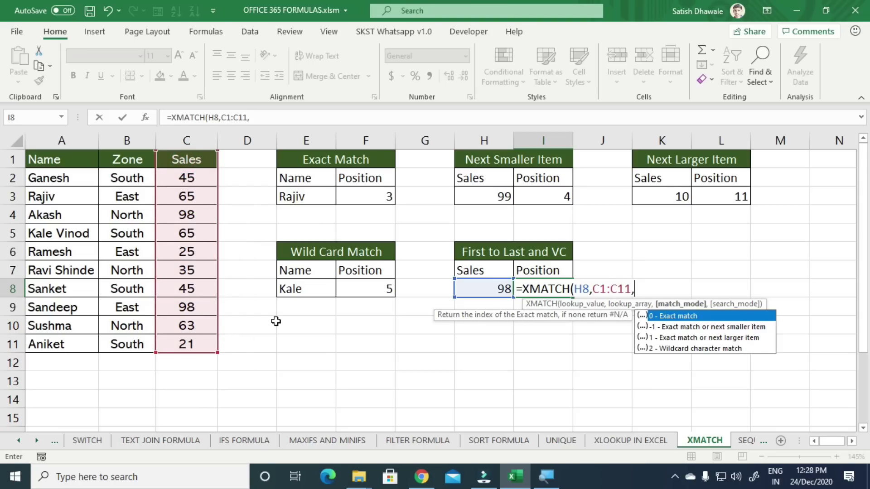
pyautogui.write('0,')
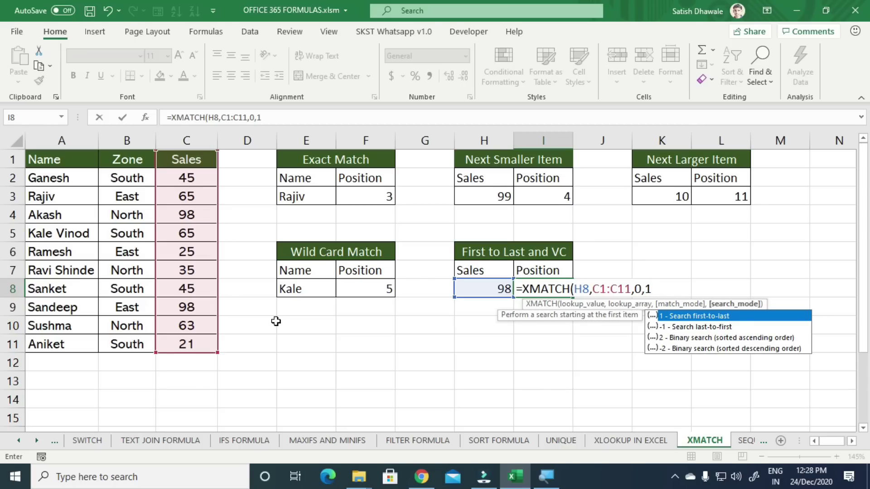
pyautogui.write('1')
pyautogui.press('Return')
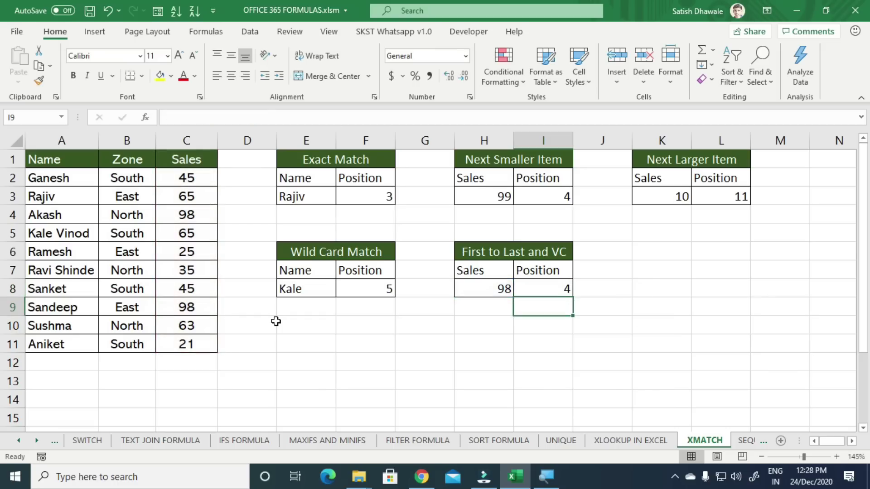
pyautogui.moveTo(198, 166); pyautogui.dragTo(195, 214)
pyautogui.click(194, 215)
pyautogui.moveTo(191, 159); pyautogui.dragTo(188, 217)
pyautogui.click(188, 217)
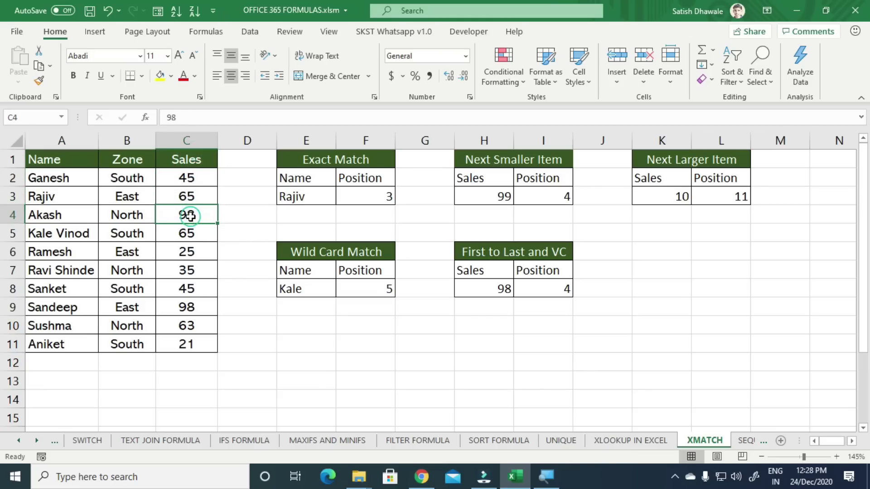
# - Change the search mode in I8 to last-to-first, making the formula =XMATCH(H8,C1:C11,0,-1)
pyautogui.click(557, 288)
pyautogui.doubleClick(556, 289)
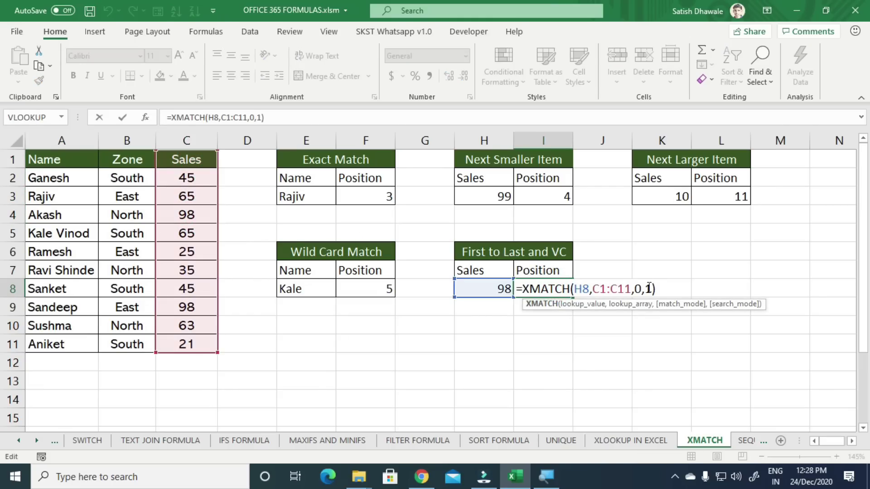
pyautogui.click(649, 288)
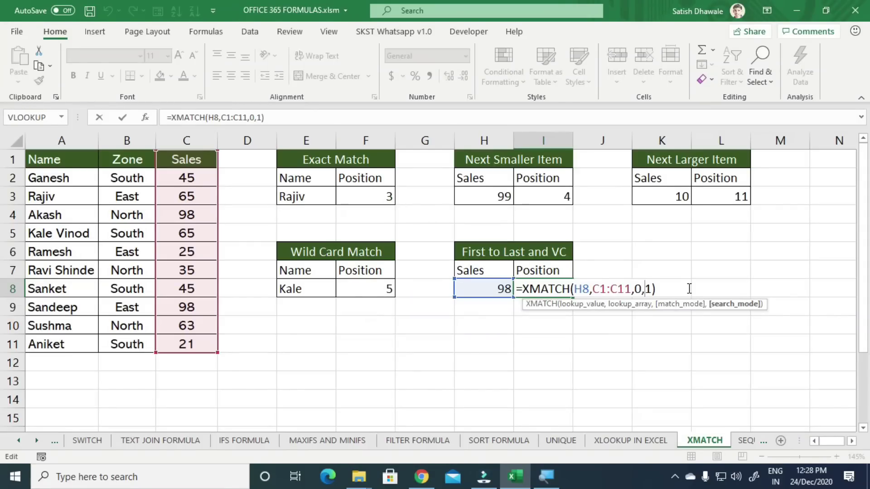
pyautogui.write('-')
pyautogui.press('Return')
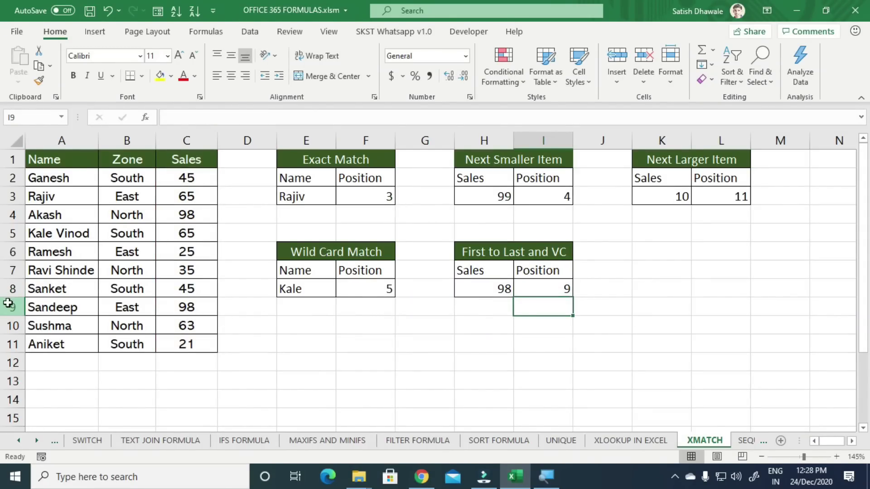
# - Examine the Sales column from the last entry upwards, comparing the 98 in C9 with the one in C4
pyautogui.click(7, 303)
pyautogui.click(183, 215)
pyautogui.click(173, 321)
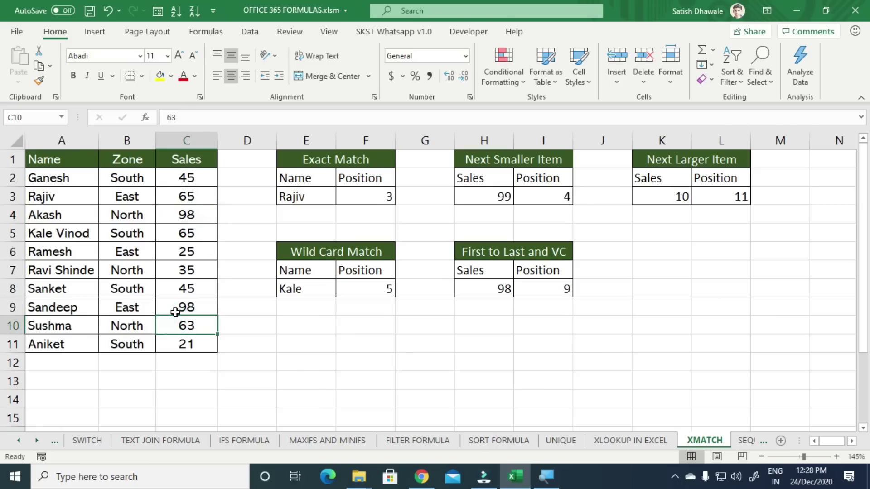
pyautogui.click(175, 312)
pyautogui.moveTo(187, 338); pyautogui.dragTo(186, 287)
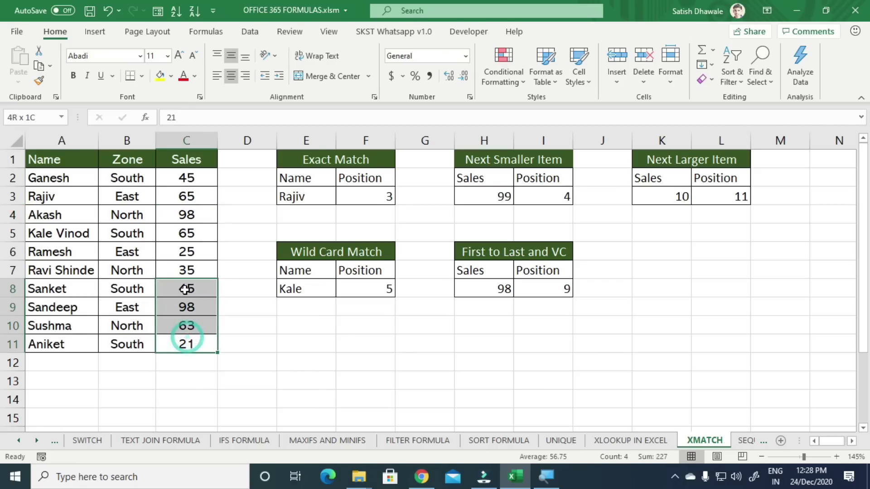
pyautogui.click(184, 305)
pyautogui.moveTo(205, 162); pyautogui.dragTo(200, 304)
pyautogui.click(200, 305)
pyautogui.moveTo(190, 345); pyautogui.dragTo(187, 308)
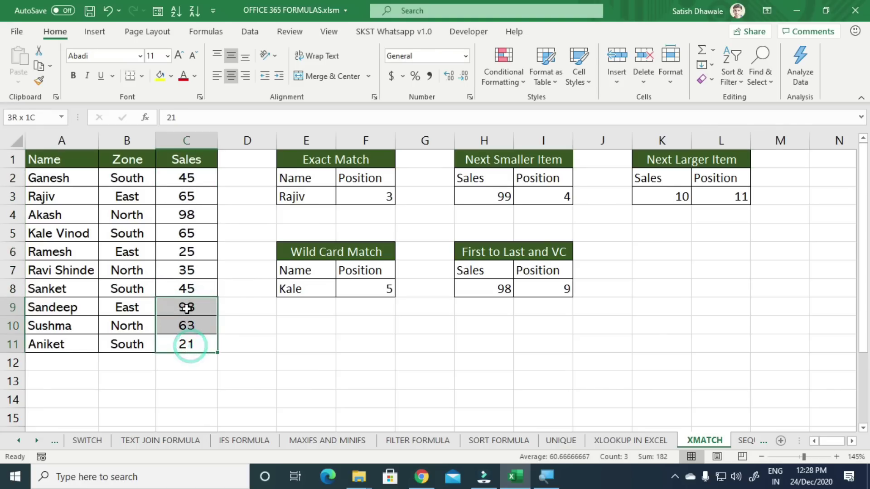
pyautogui.click(187, 307)
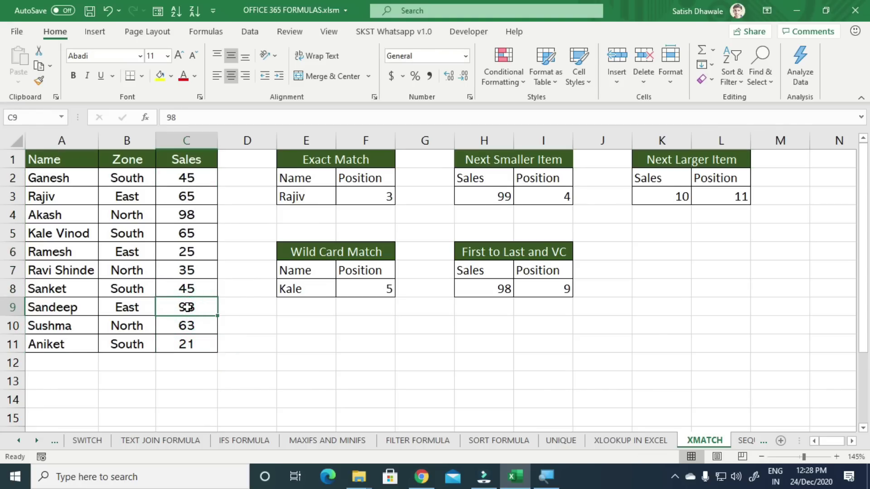
pyautogui.click(188, 216)
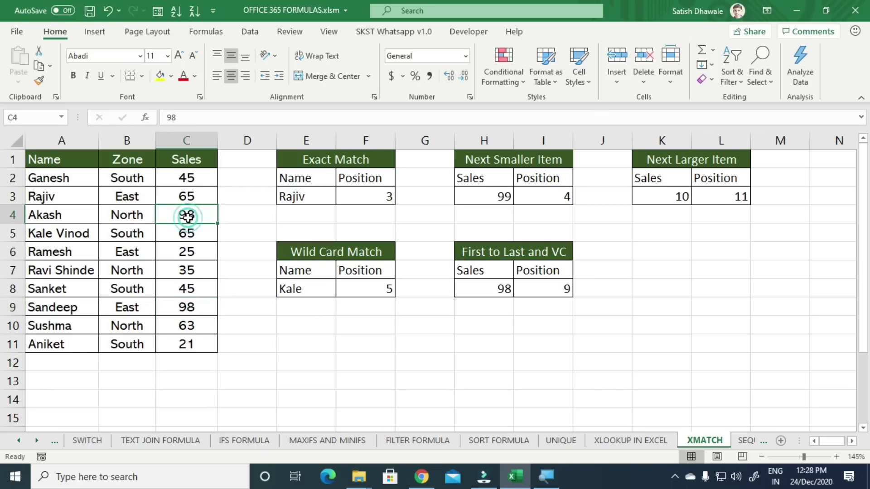
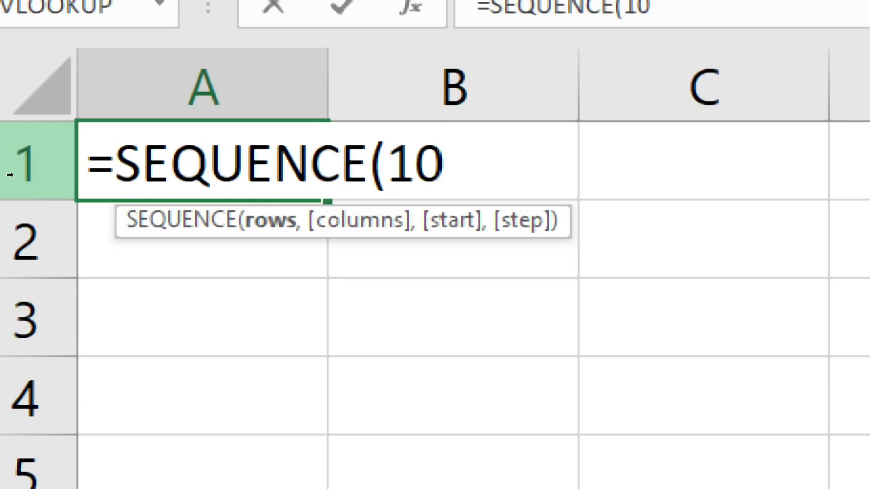
# - Complete the formula =SEQUENCE(10) in A1 and undo the entry
pyautogui.write(')')
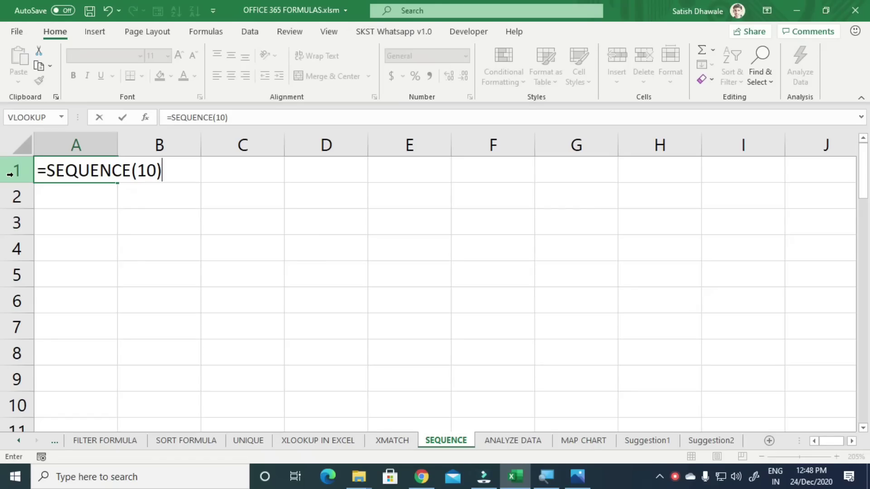
pyautogui.press('Return')
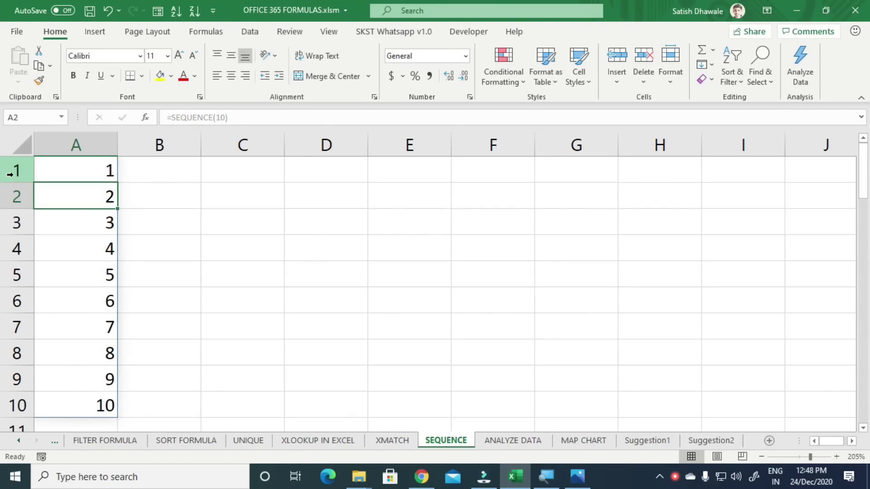
pyautogui.click(73, 169)
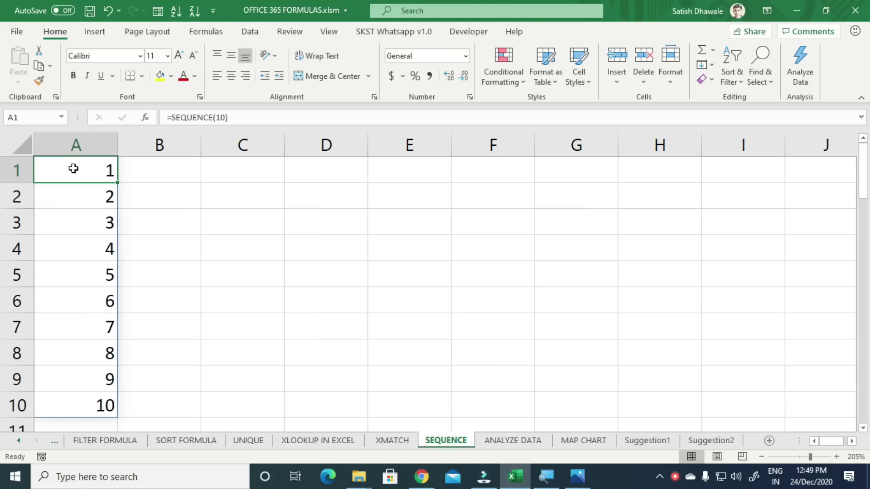
pyautogui.hotkey('ctrl', 'z')
pyautogui.click(76, 190)
# - Enter the column heading SR NO in A1
pyautogui.click(103, 169)
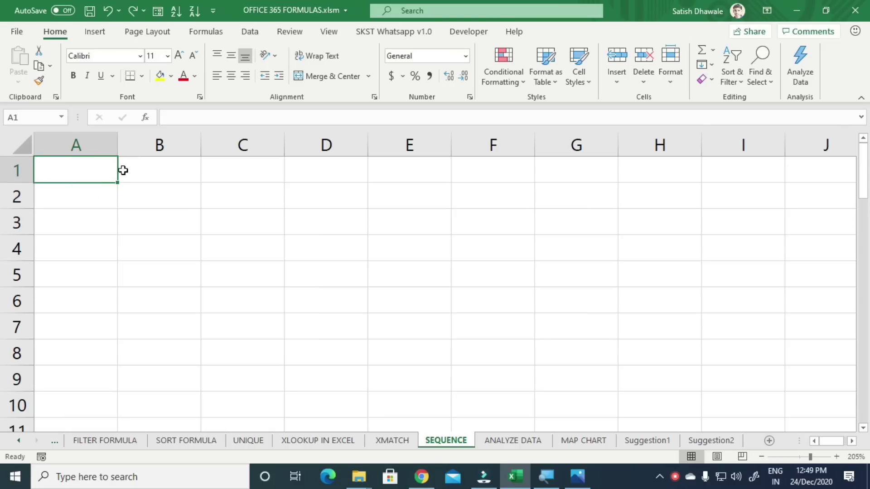
pyautogui.write('SR NO')
pyautogui.press('Return')
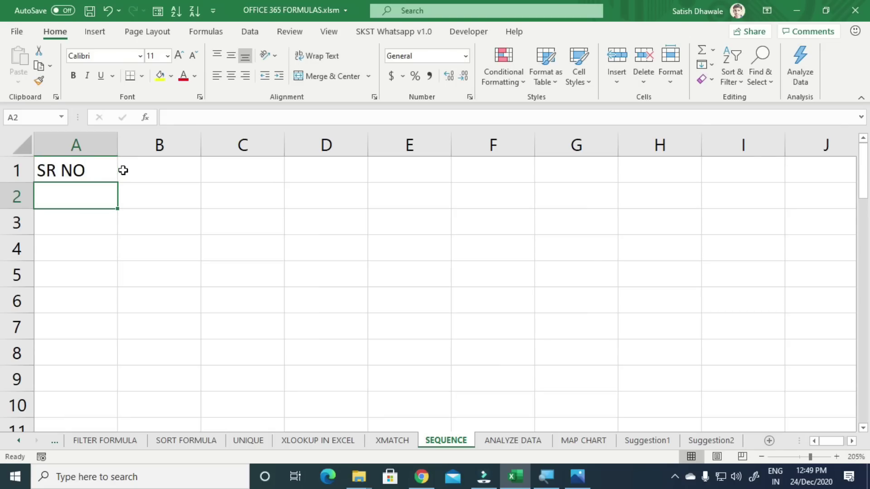
# - Enter =SEQUENCE(100) in A2 to generate serial numbers down the SR NO column, and look through the list
pyautogui.write('=RAND')
pyautogui.press('BackSpace')
pyautogui.press('BackSpace')
pyautogui.press('BackSpace')
pyautogui.press('BackSpace')
pyautogui.write('S')
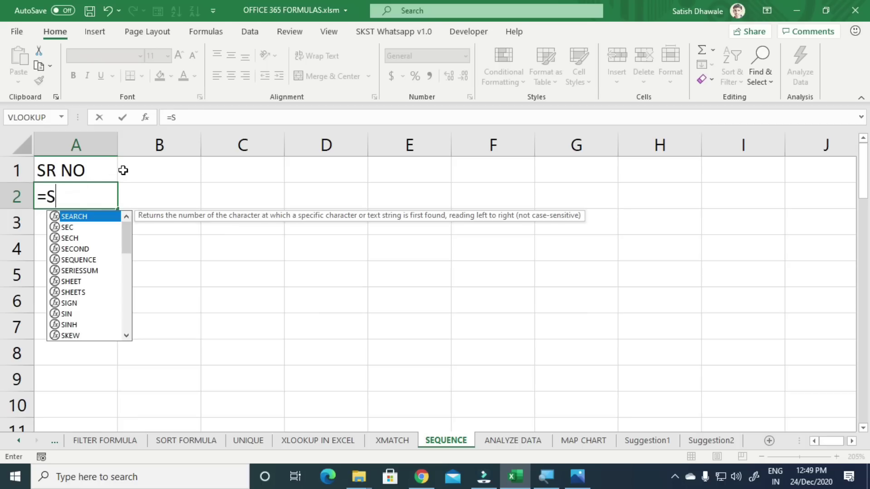
pyautogui.write('EQ')
pyautogui.press('Tab')
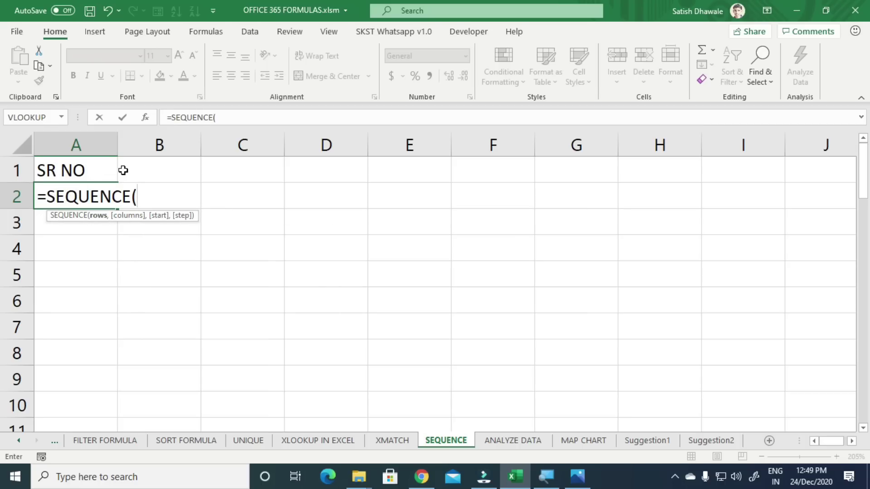
pyautogui.write('100)')
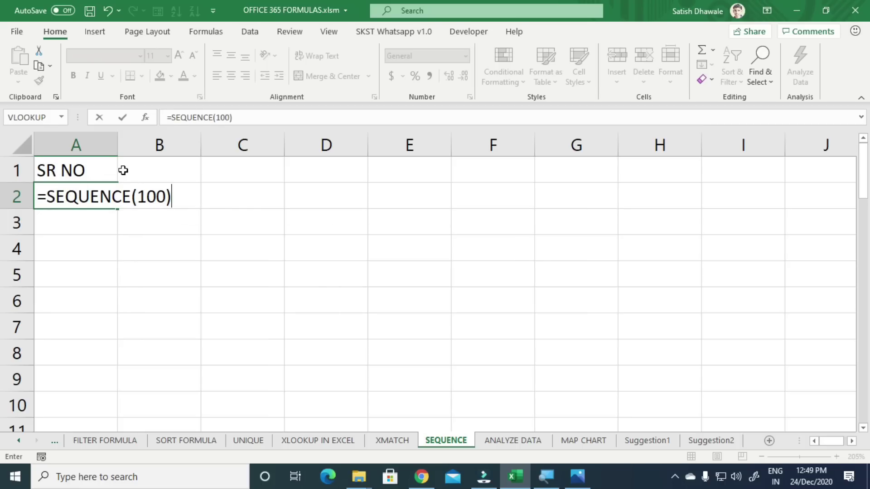
pyautogui.press('Return')
pyautogui.scroll(-4, 73, 287)
pyautogui.scroll(4, 73, 288)
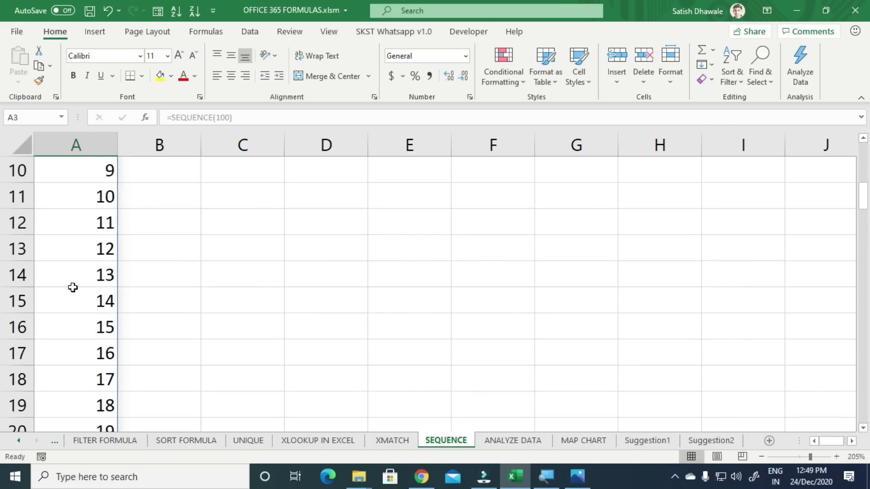
# - Fill B2 to B6 with the letters A, B, C, D and E beside the serial numbers
pyautogui.click(174, 198)
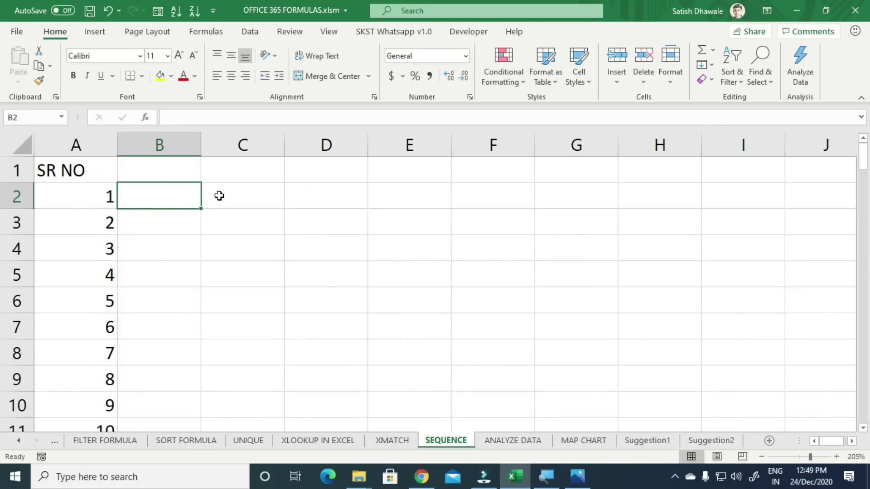
pyautogui.write('A')
pyautogui.press('Return')
pyautogui.write('B')
pyautogui.press('Return')
pyautogui.write('C')
pyautogui.press('Return')
pyautogui.write('D')
pyautogui.press('Return')
pyautogui.write('E')
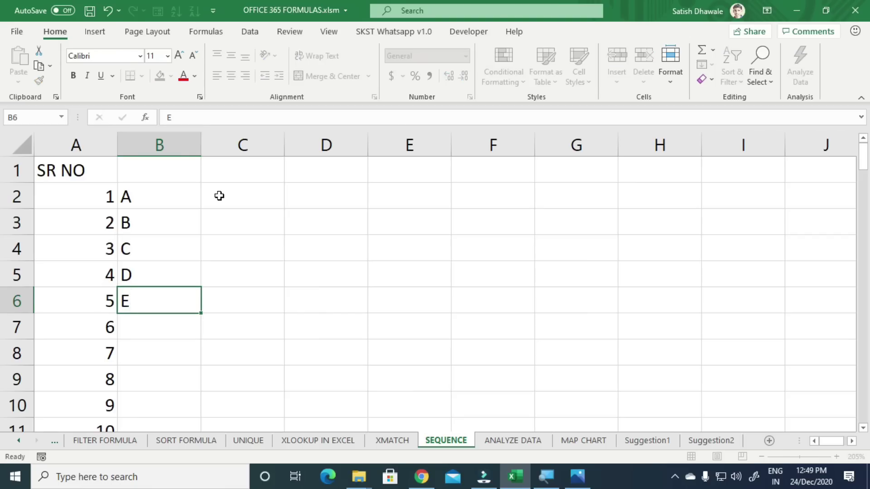
pyautogui.press('Return')
# - Delete row 5, which contains the letter D, and check the serial number in A5
pyautogui.click(18, 263)
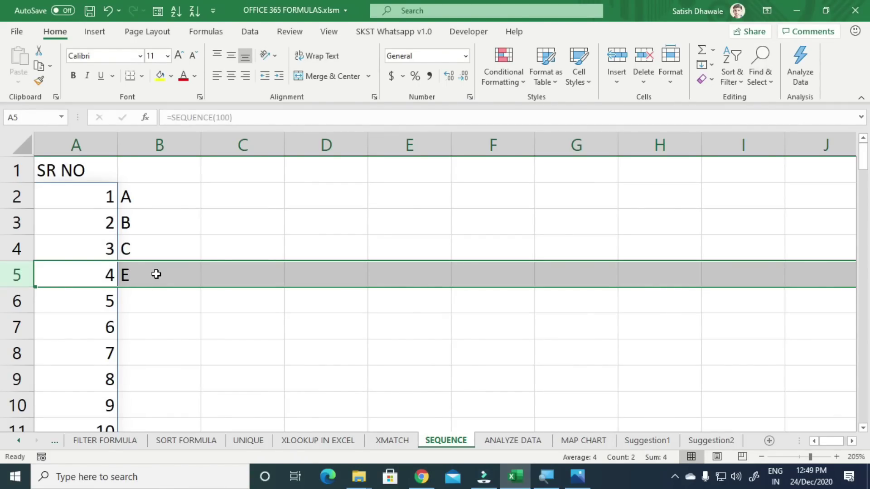
pyautogui.click(60, 275)
pyautogui.moveTo(102, 275)
pyautogui.mouseDown()
pyautogui.moveTo(124, 276)
pyautogui.moveTo(104, 279)
pyautogui.mouseUp()
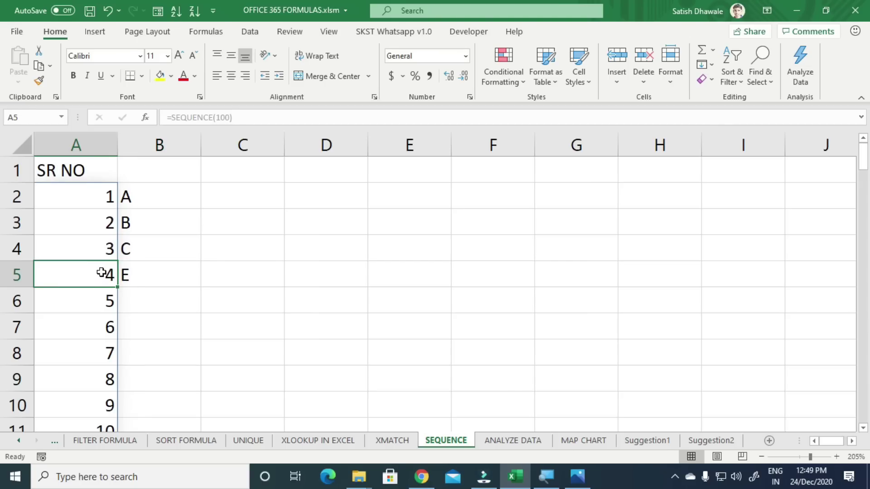
# - Clear the SEQUENCE formula from A2, the letters in column B and the SR NO heading from A1
pyautogui.doubleClick(90, 195)
pyautogui.press('Escape')
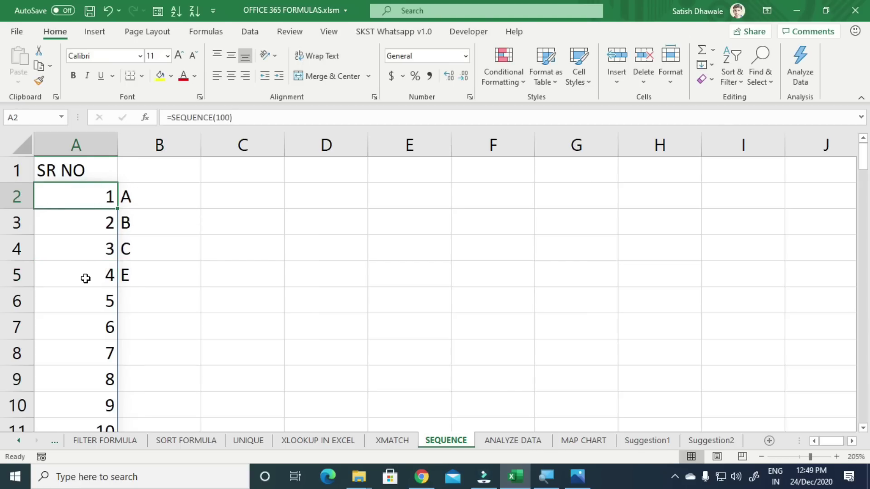
pyautogui.moveTo(85, 277); pyautogui.dragTo(86, 401)
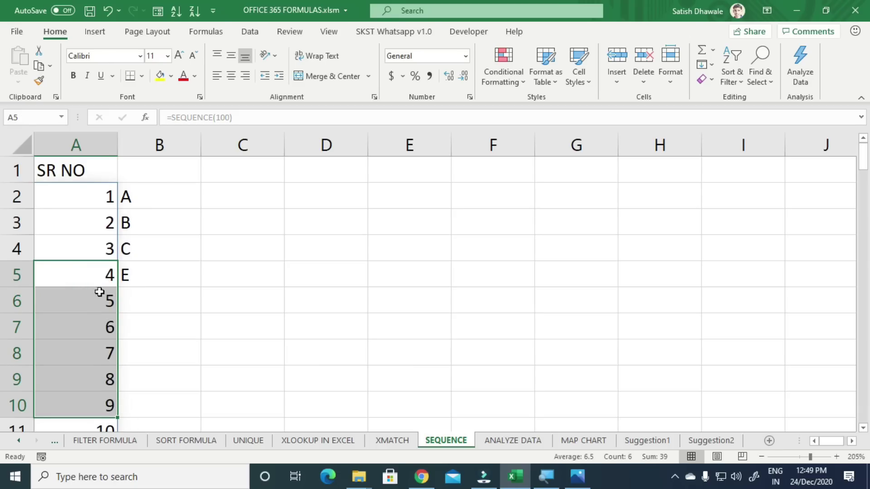
pyautogui.click(111, 198)
pyautogui.press('Delete')
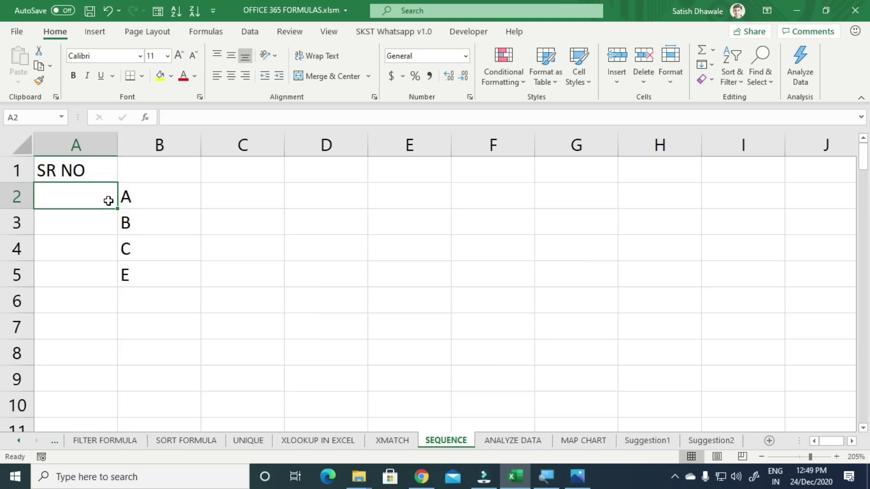
pyautogui.press('Right')
pyautogui.moveTo(156, 267); pyautogui.dragTo(151, 287)
pyautogui.press('Delete')
pyautogui.click(88, 175)
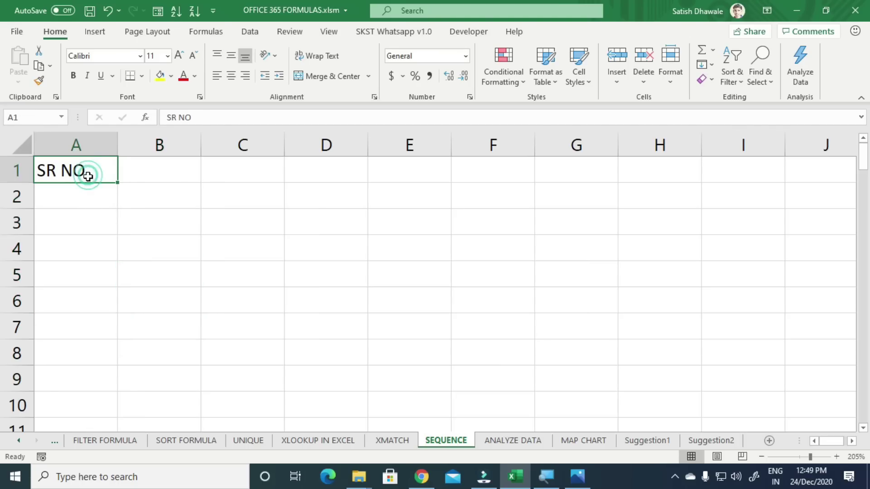
pyautogui.press('Delete')
pyautogui.click(86, 196)
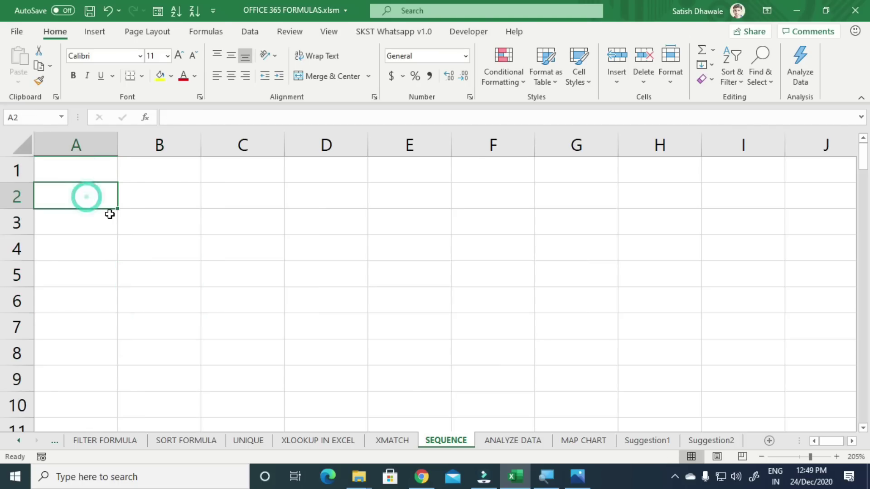
pyautogui.click(105, 162)
pyautogui.write('=D')
pyautogui.press('BackSpace')
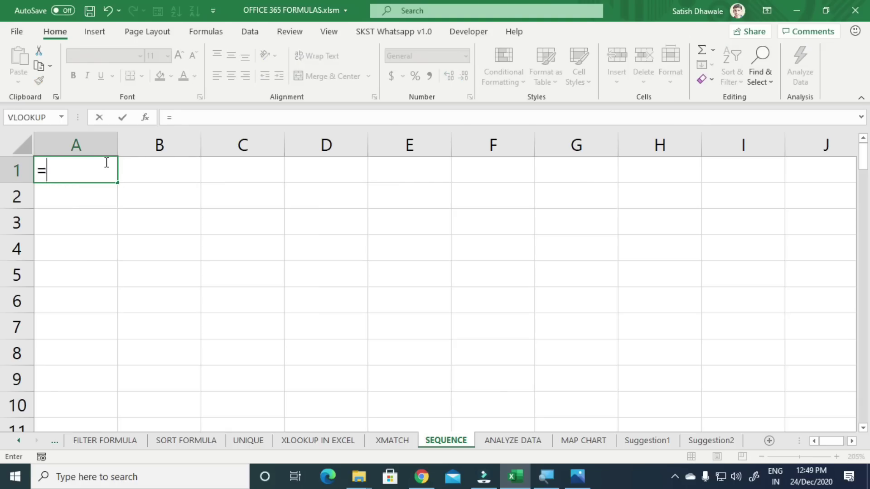
pyautogui.write('SEQ')
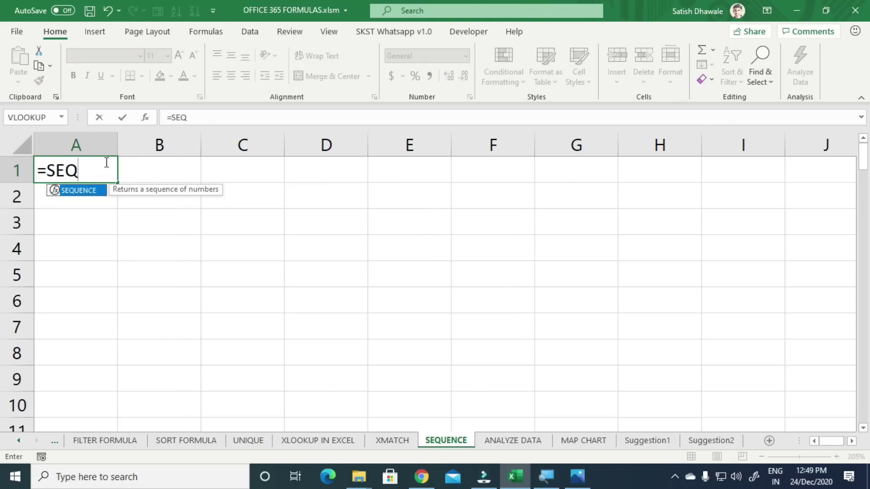
pyautogui.press('super+plus')
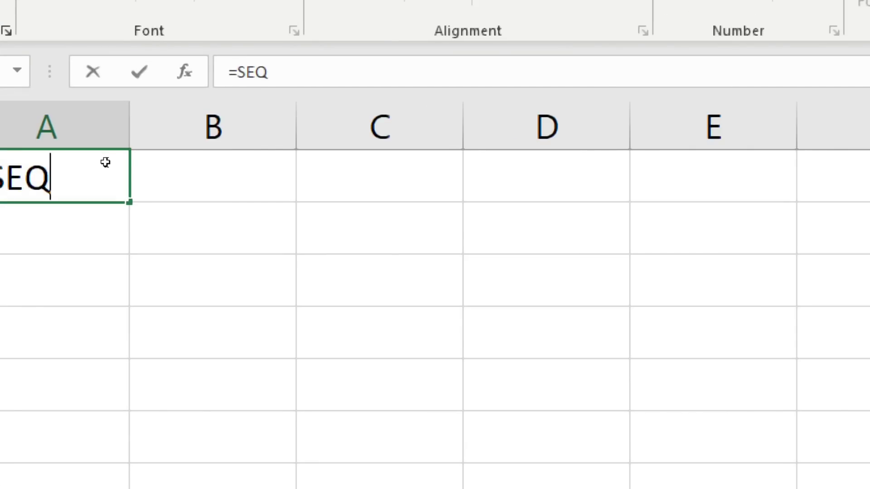
pyautogui.press('Tab')
pyautogui.click(105, 164)
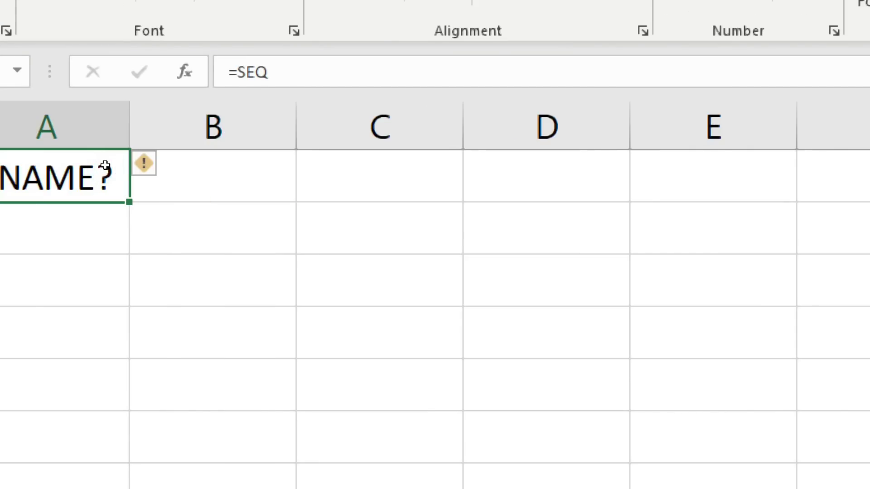
pyautogui.press('Delete')
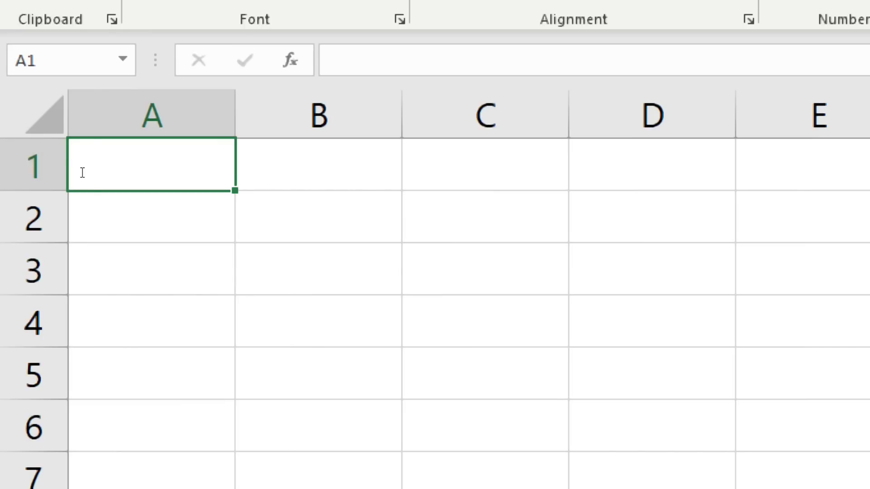
# - Enter =SEQUENCE(10,2) in A1 to number ten rows across two columns, and follow the numbering order through the cells
pyautogui.write('=SEQU')
pyautogui.press('Tab')
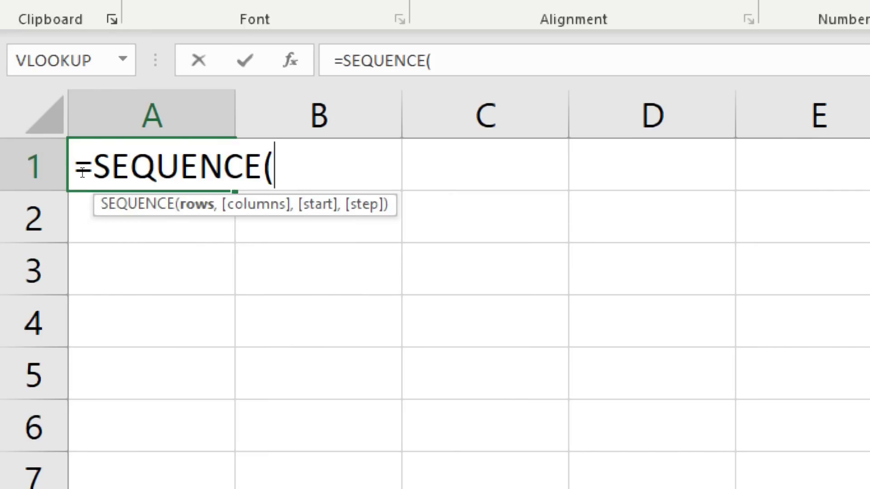
pyautogui.write('10,2')
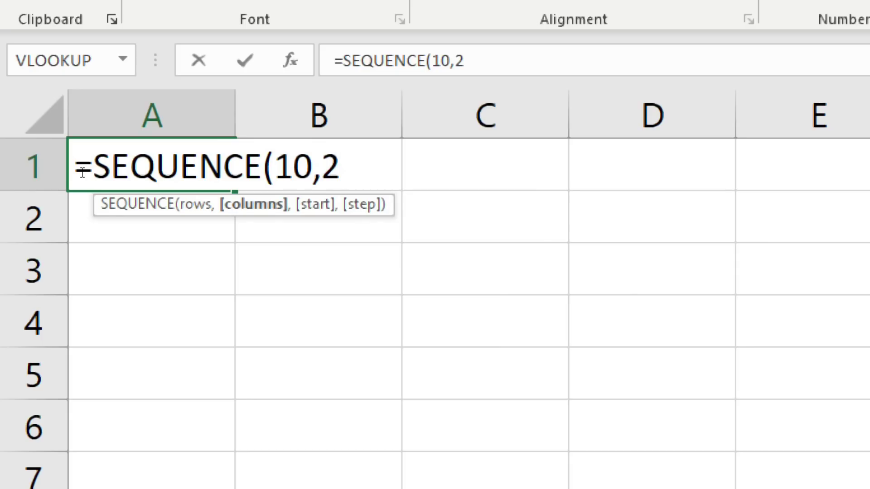
pyautogui.write(')')
pyautogui.press('Return')
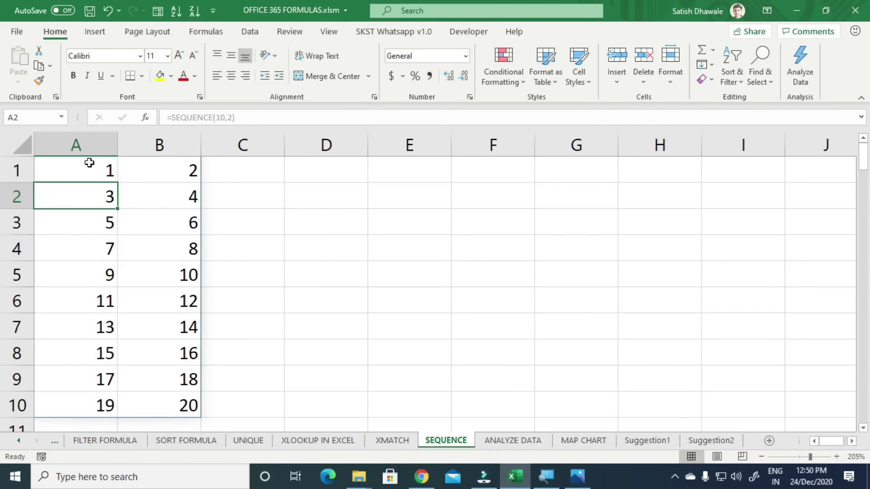
pyautogui.click(89, 161)
pyautogui.click(91, 162)
pyautogui.click(178, 166)
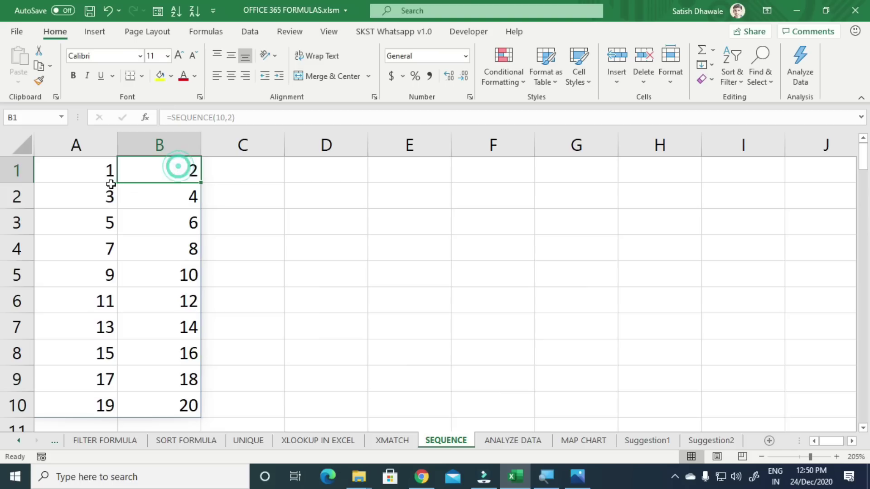
pyautogui.click(174, 196)
pyautogui.click(87, 211)
pyautogui.click(64, 247)
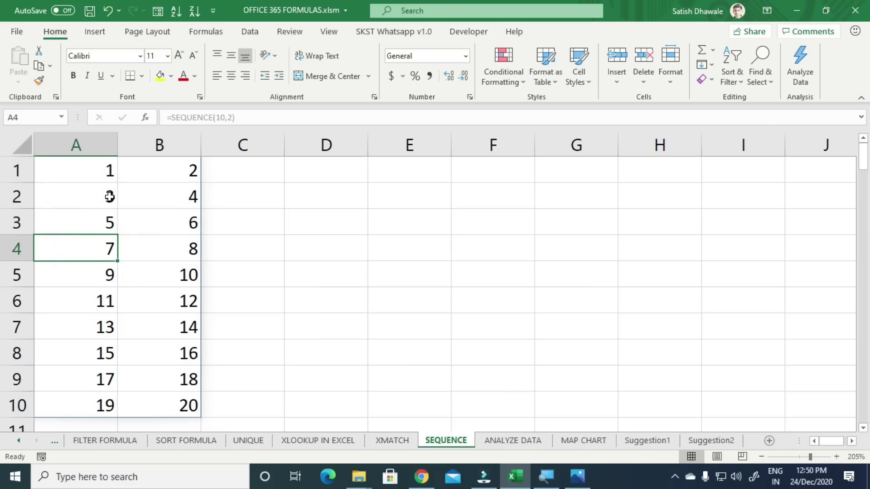
pyautogui.click(159, 398)
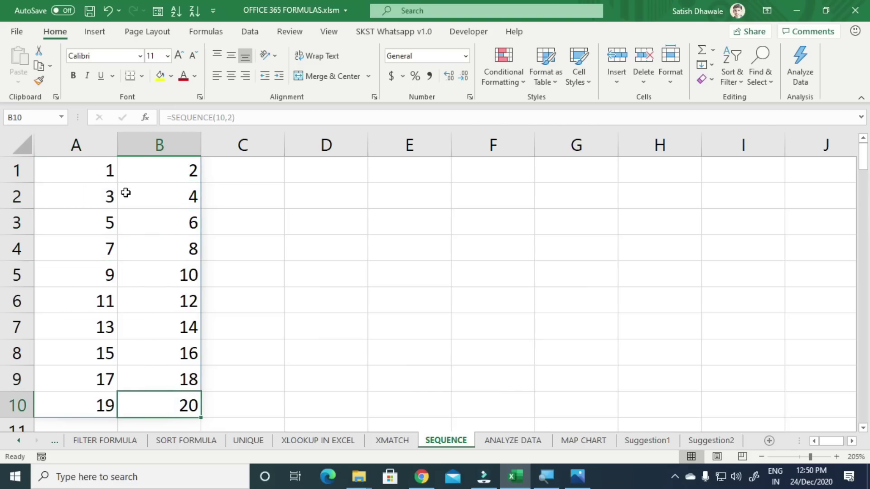
# - Change the columns argument of the A1 formula to 10, making it =SEQUENCE(10,10), and examine the number grid row by row
pyautogui.click(99, 172)
pyautogui.doubleClick(99, 172)
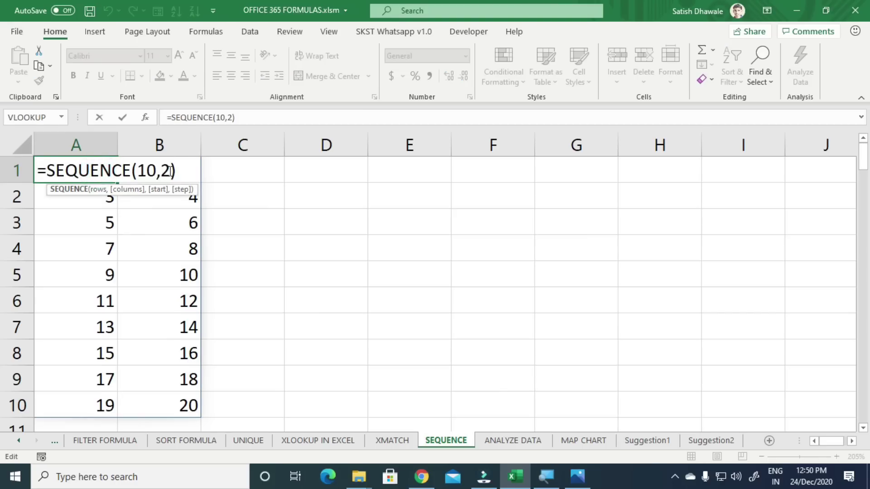
pyautogui.click(170, 171)
pyautogui.press('BackSpace')
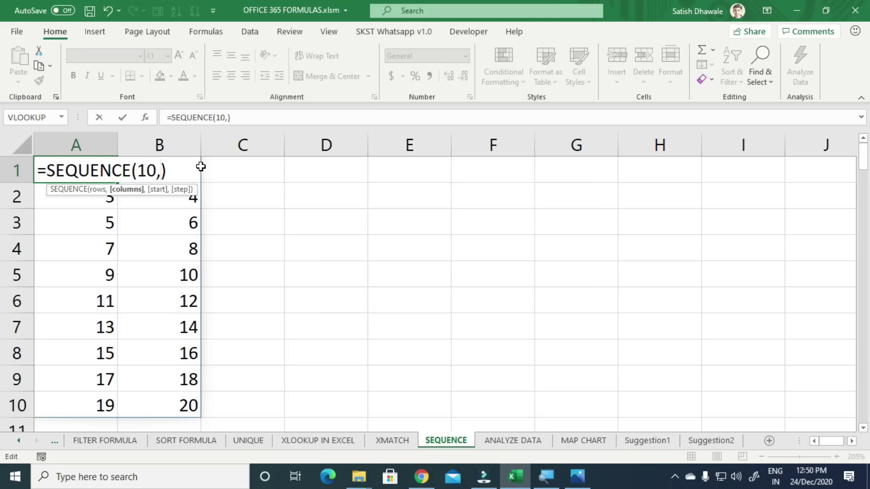
pyautogui.write('10')
pyautogui.press('Return')
pyautogui.keyDown('ctrl'); pyautogui.scroll(-2, 237, 200); pyautogui.keyUp('ctrl')
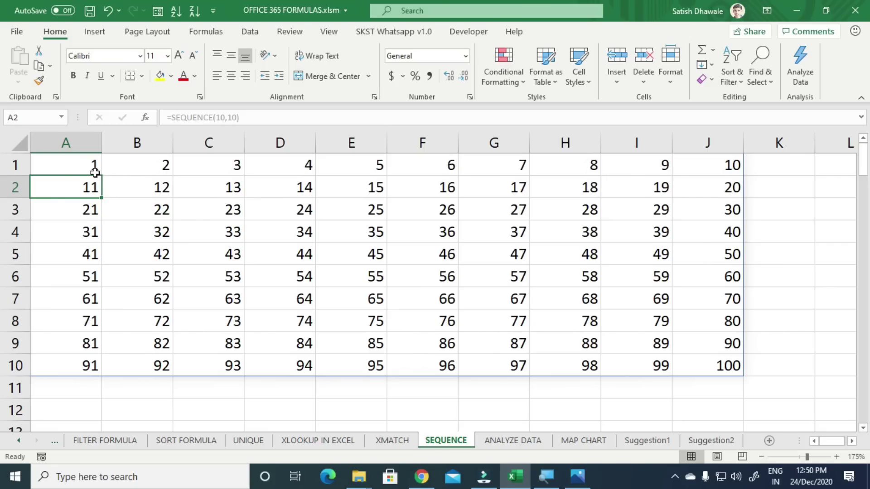
pyautogui.moveTo(93, 170); pyautogui.dragTo(730, 369)
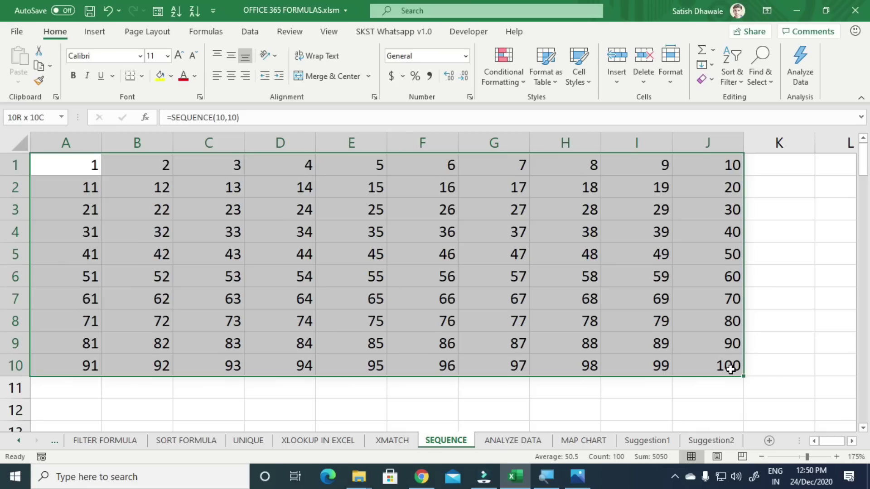
pyautogui.moveTo(81, 170); pyautogui.dragTo(716, 171)
pyautogui.moveTo(86, 186); pyautogui.dragTo(788, 188)
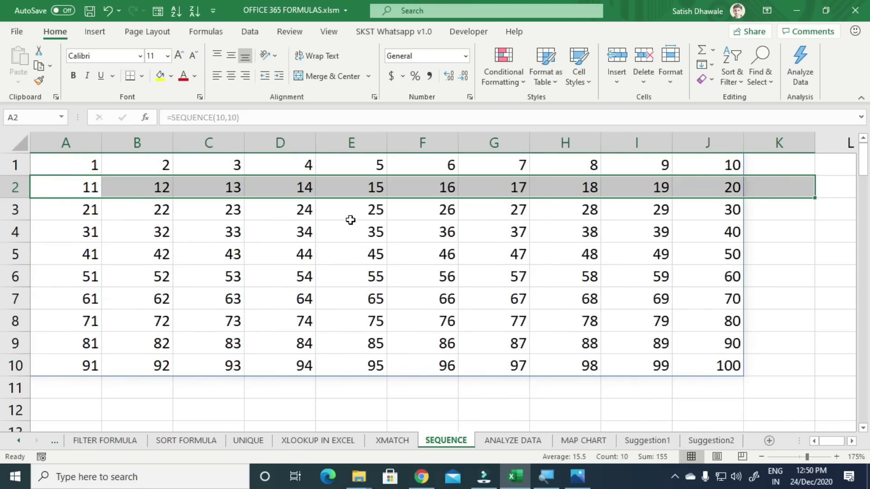
pyautogui.moveTo(87, 219); pyautogui.dragTo(639, 223)
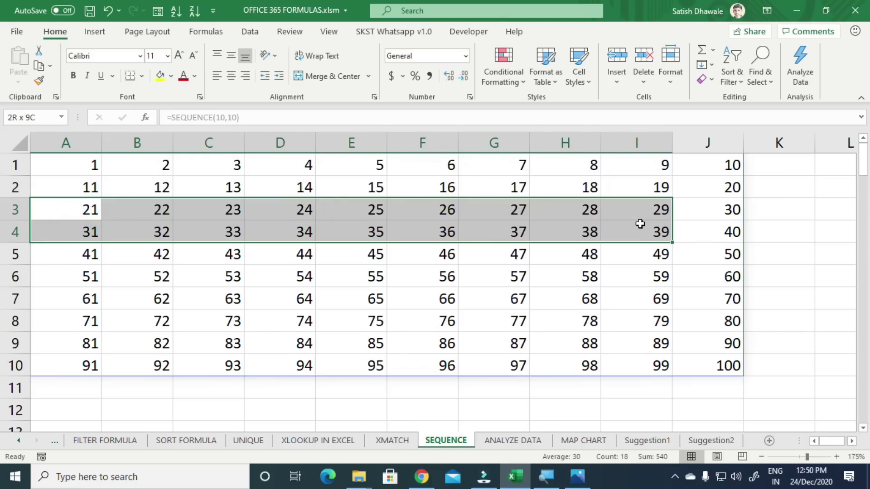
# - Replace the formula in A1 with =SEQUENCE(10,1,10,10), and check the first and last numbers of the list
pyautogui.click(65, 165)
pyautogui.press('Delete')
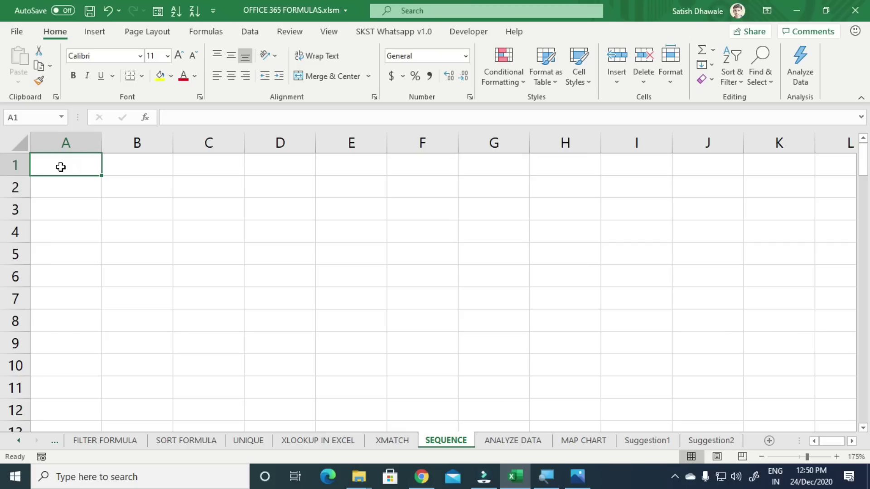
pyautogui.write('=SEQUENCE(')
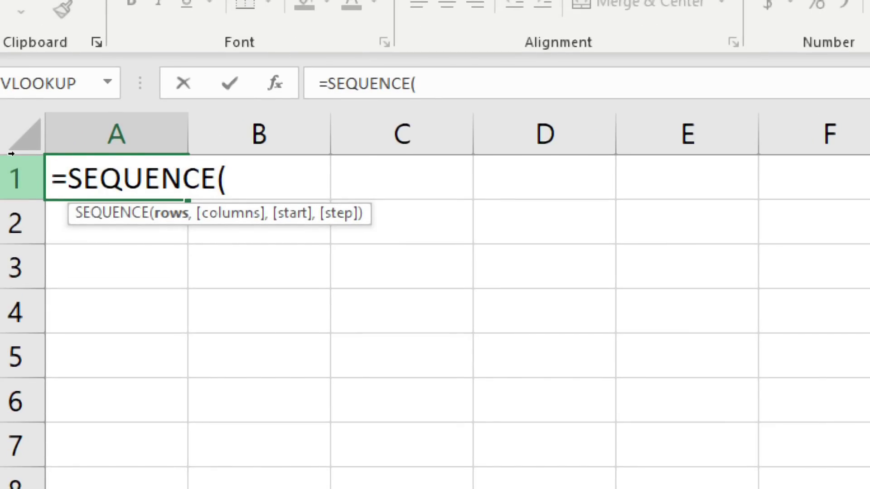
pyautogui.write('10,1')
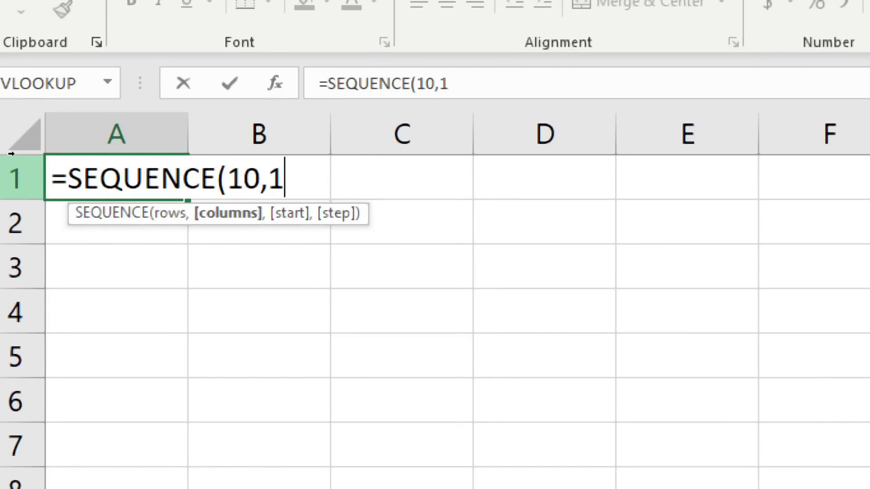
pyautogui.write(',10')
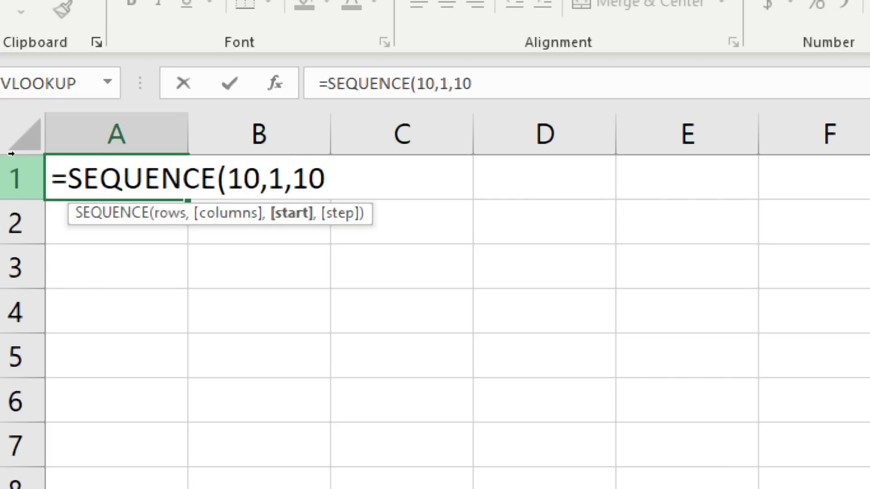
pyautogui.write(',10')
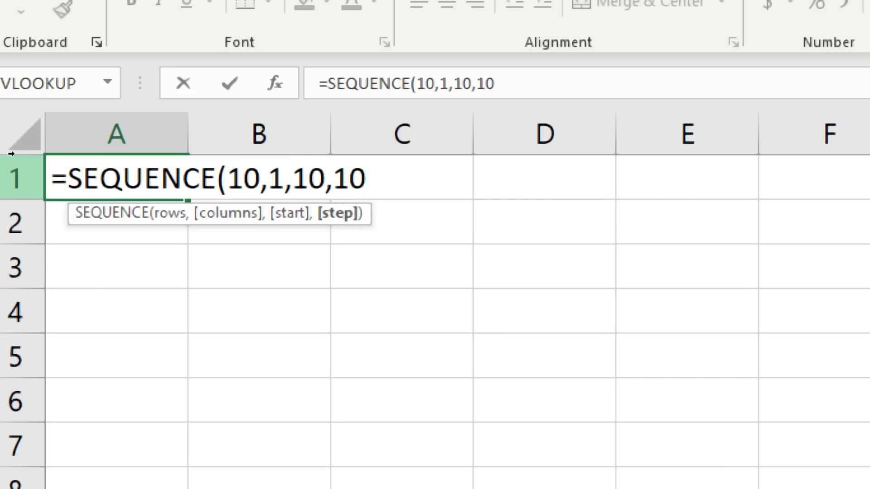
pyautogui.press('Return')
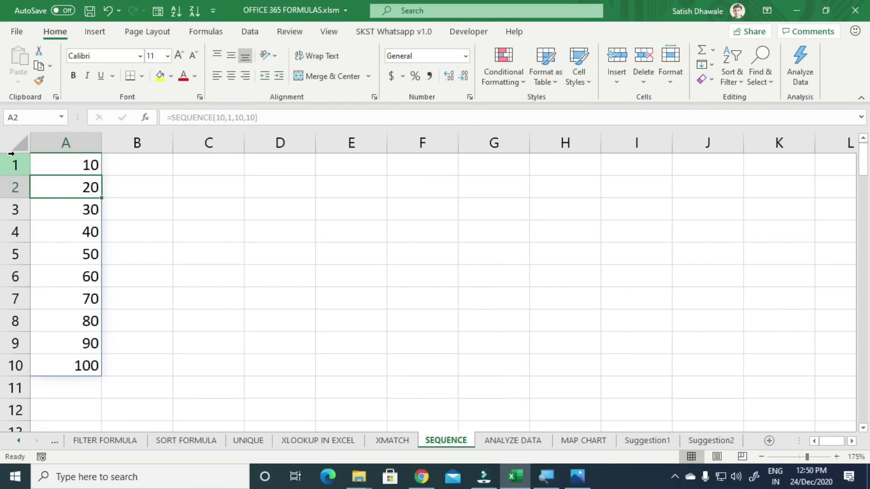
pyautogui.click(72, 166)
pyautogui.click(76, 364)
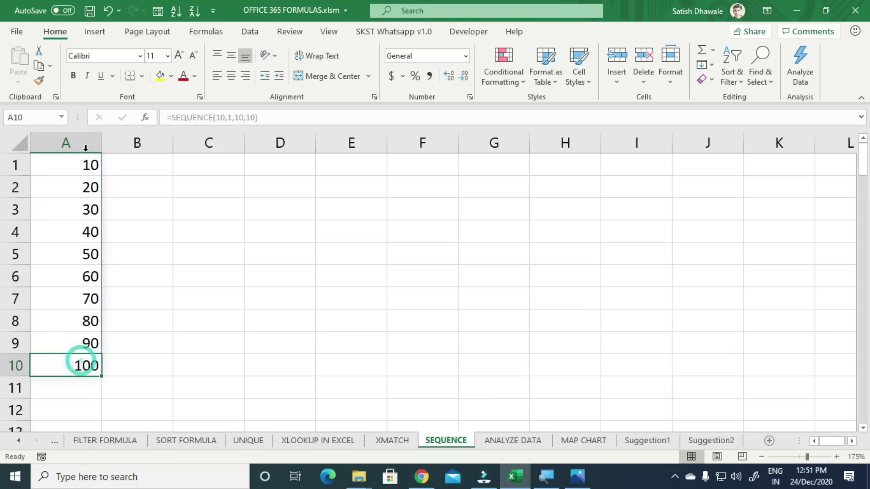
# - Set both the start and step arguments of the A1 formula to 15, making it =SEQUENCE(10,1,15,15)
pyautogui.click(70, 172)
pyautogui.doubleClick(70, 171)
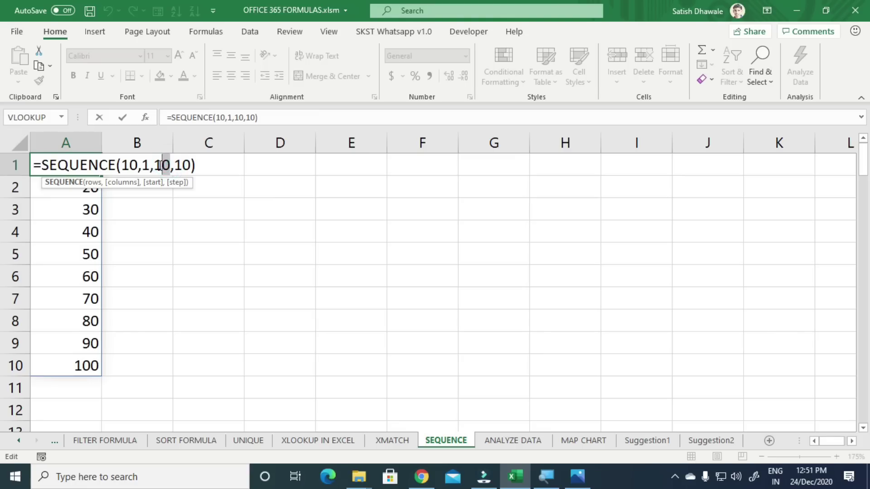
pyautogui.moveTo(170, 164); pyautogui.dragTo(154, 166)
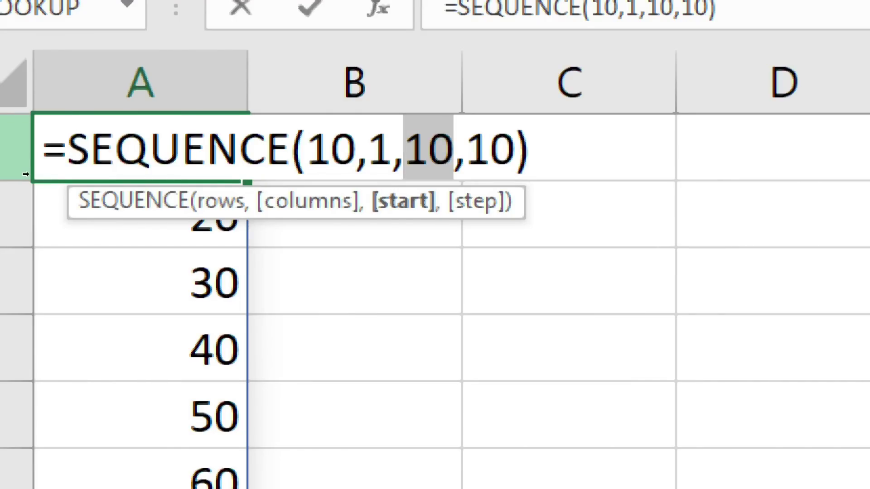
pyautogui.write('15')
pyautogui.press('Right')
pyautogui.press('Right')
pyautogui.press('Right')
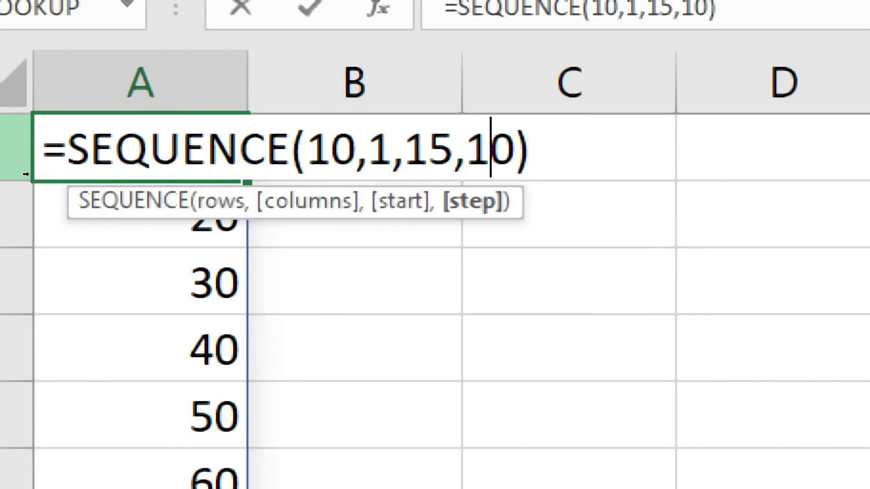
pyautogui.press('BackSpace')
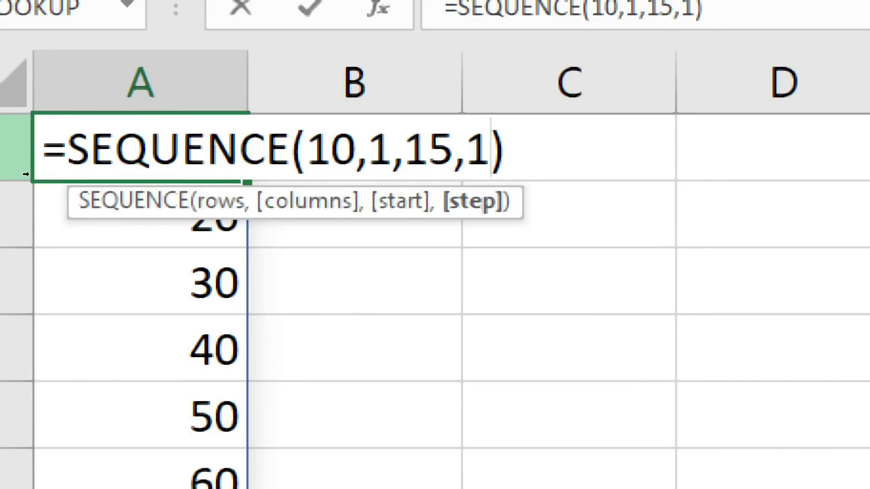
pyautogui.write('5')
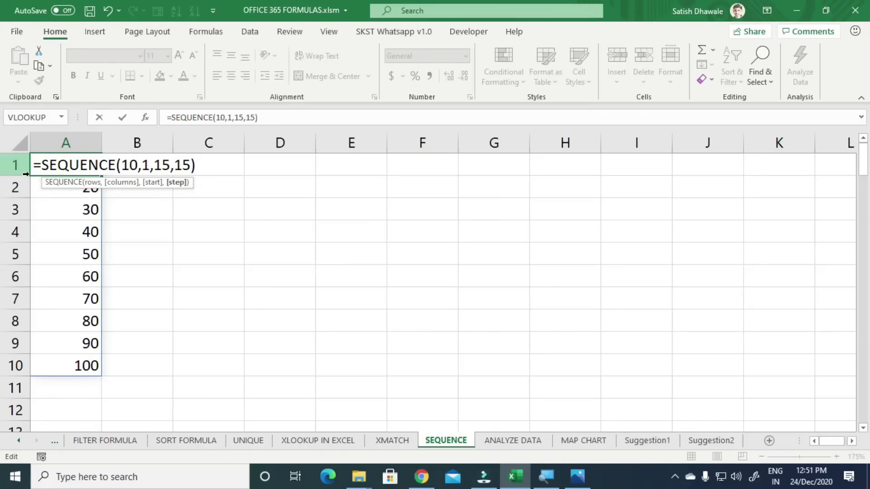
pyautogui.press('Return')
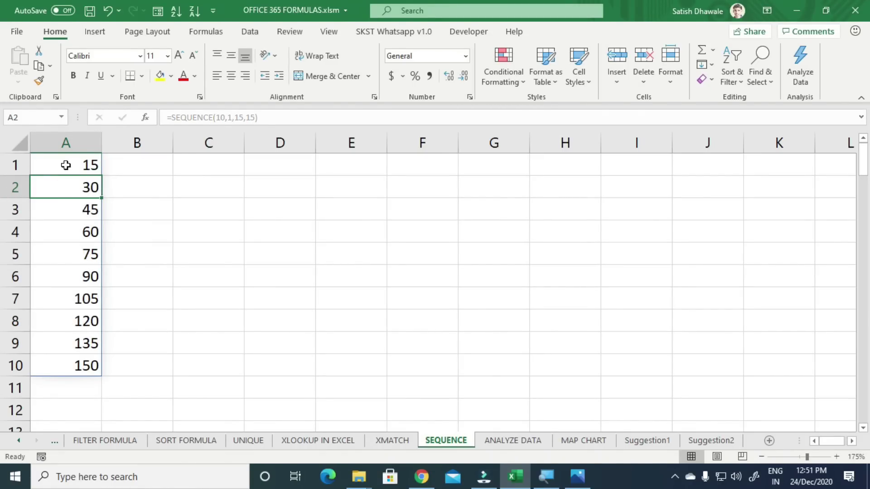
# - Clear the SEQUENCE results from A1:A10
pyautogui.moveTo(66, 164); pyautogui.dragTo(47, 358)
pyautogui.press('Delete')
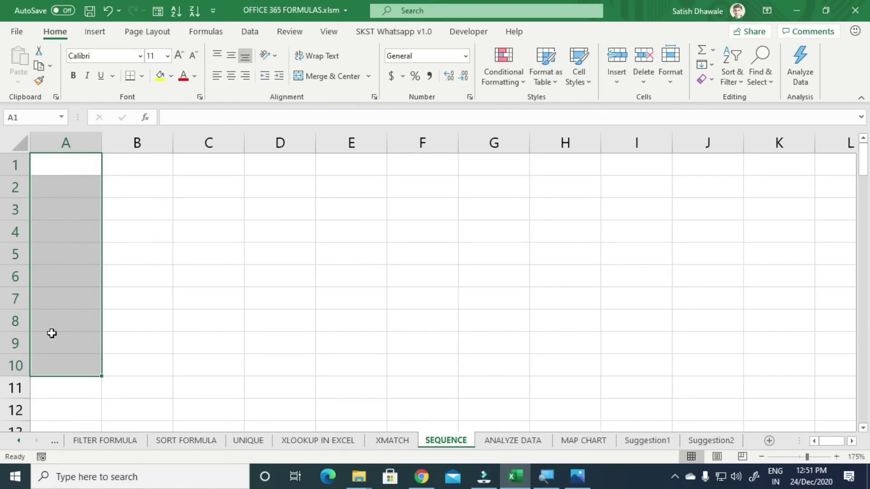
pyautogui.click(82, 165)
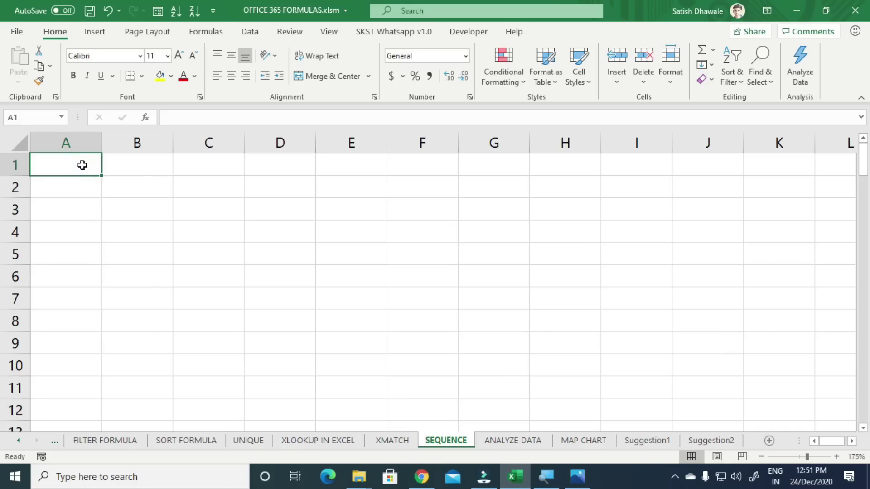
pyautogui.write('10')
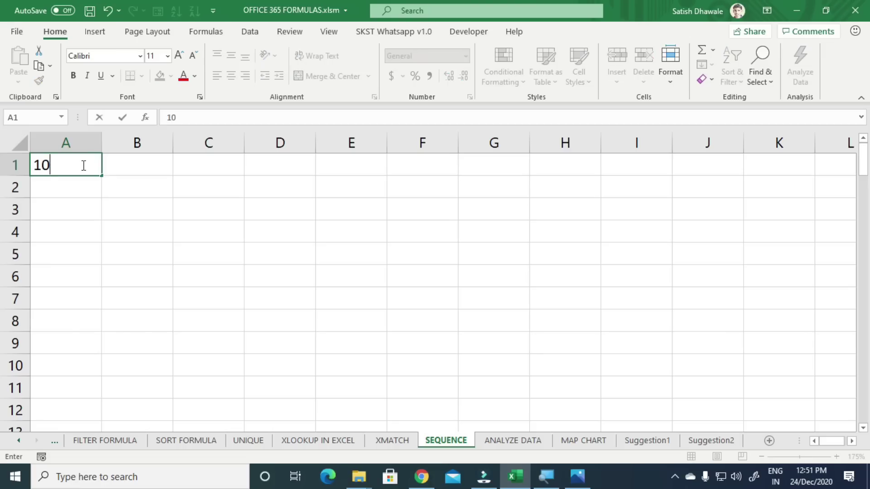
pyautogui.press('Tab')
pyautogui.write('11')
pyautogui.press('Tab')
pyautogui.write('12')
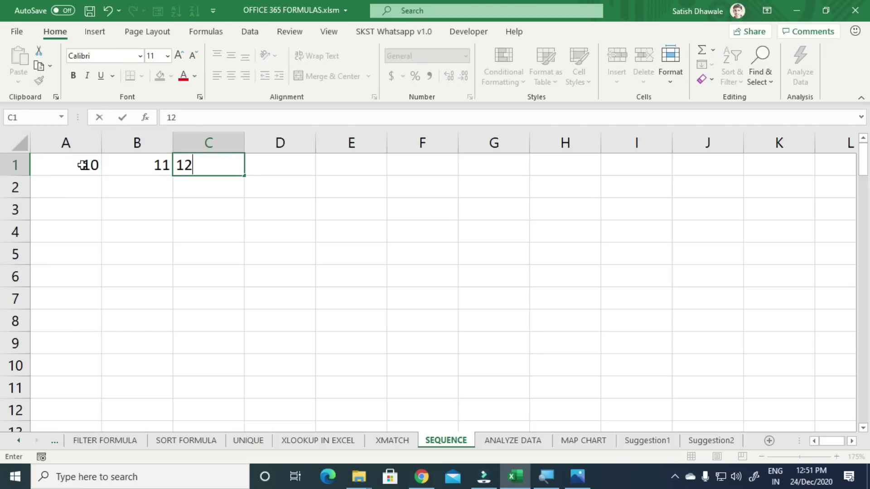
pyautogui.press('Tab')
pyautogui.moveTo(82, 165); pyautogui.dragTo(263, 165)
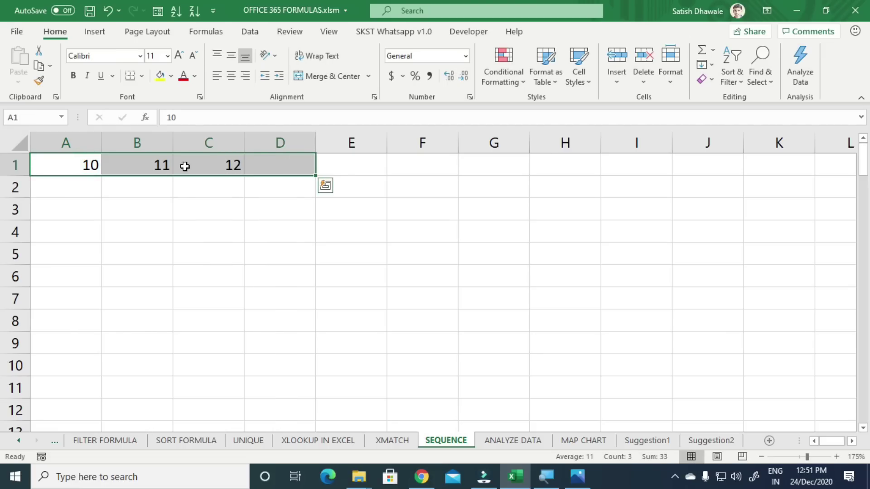
pyautogui.press('Delete')
# - Enter 61 in A1 and extend it as a number series across row 1 to J1
pyautogui.click(96, 162)
pyautogui.write('61')
pyautogui.press('Return')
pyautogui.press('Right')
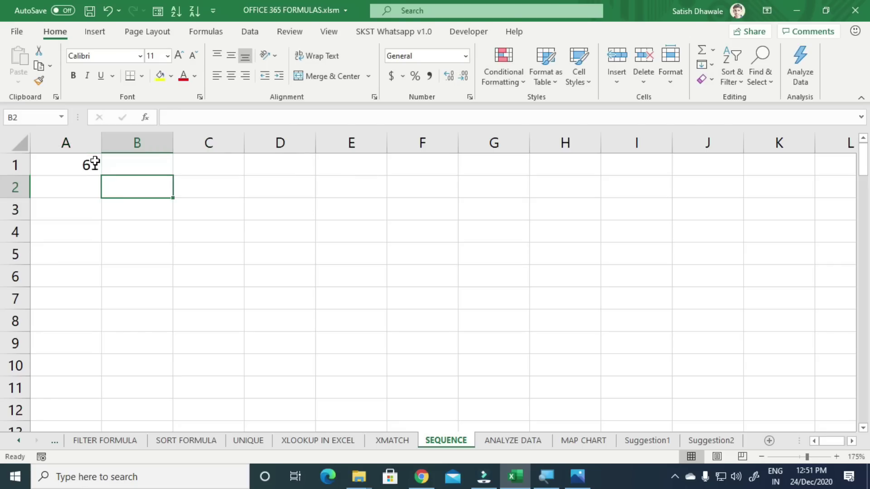
pyautogui.press('Up')
pyautogui.click(96, 161)
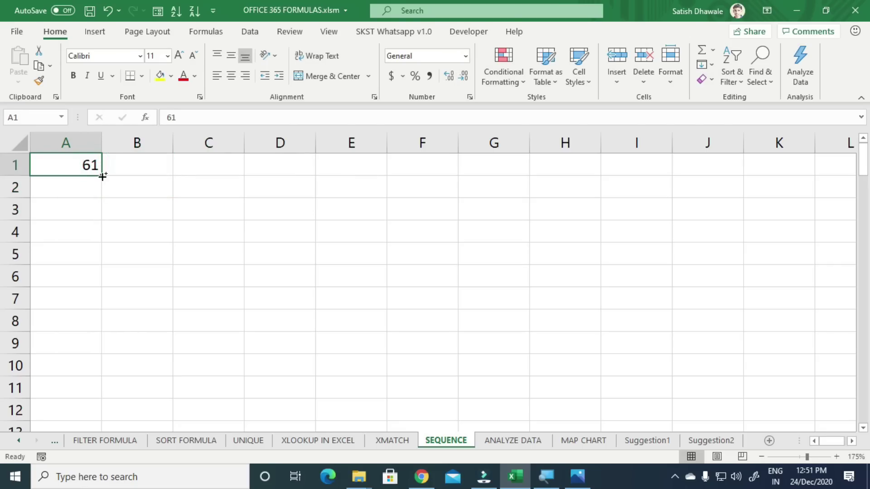
pyautogui.moveTo(101, 175); pyautogui.dragTo(712, 171)
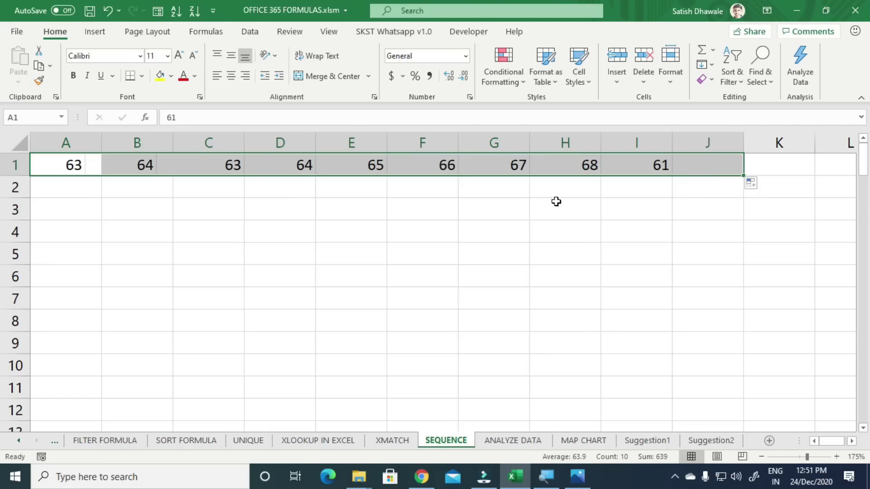
# - Enter =SEQUENCE(10,1,A1,A1) in A2 so the start and step come from A1, and review the resulting column
pyautogui.click(75, 196)
pyautogui.write('=DO')
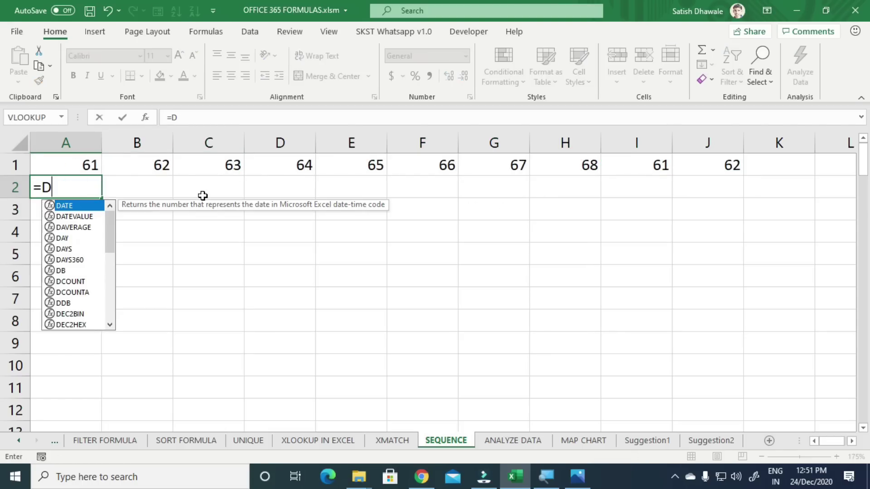
pyautogui.press('BackSpace')
pyautogui.press('BackSpace')
pyautogui.write('SEQU')
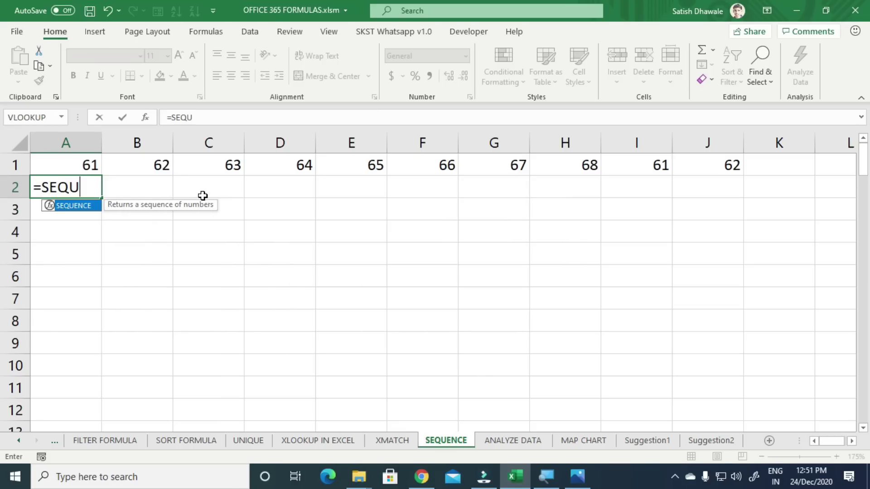
pyautogui.press('Tab')
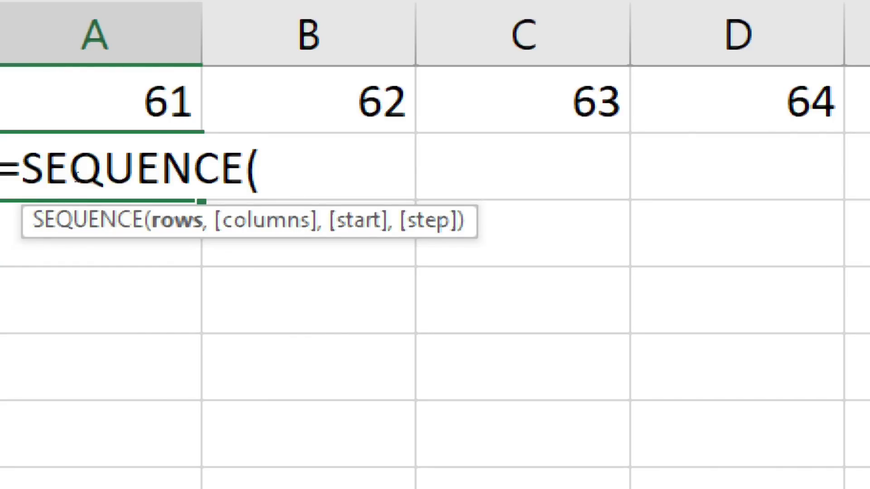
pyautogui.write('10')
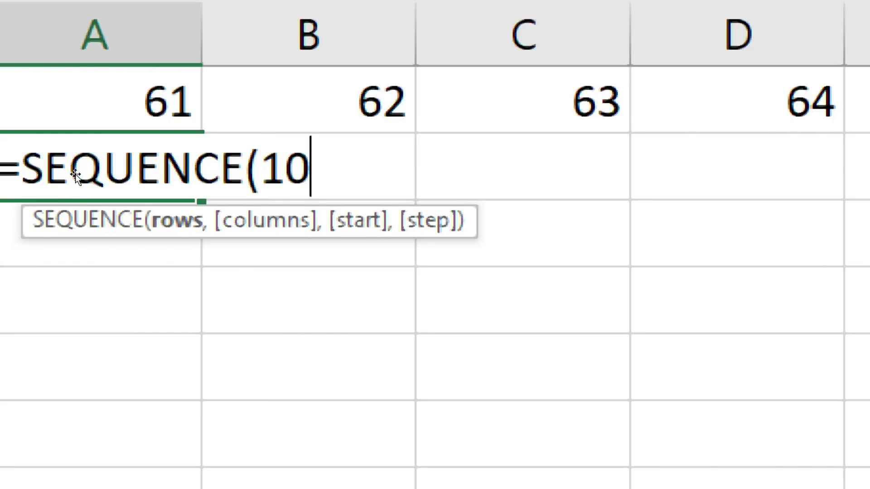
pyautogui.write(',')
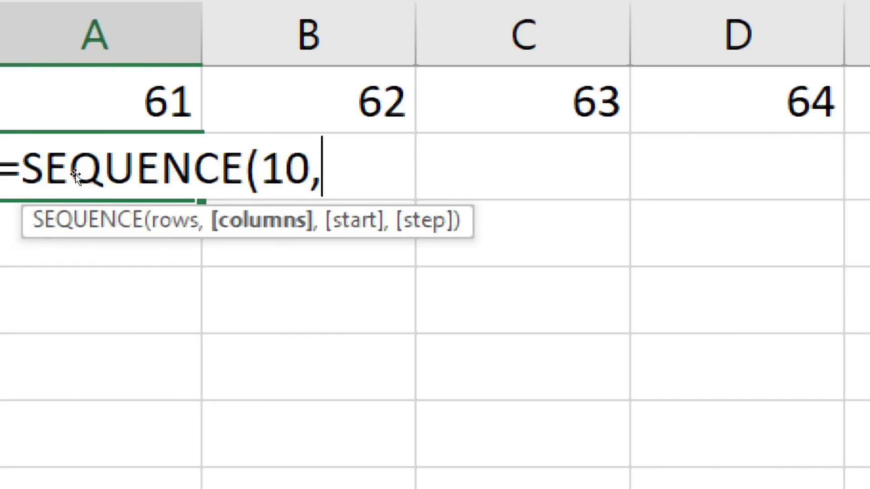
pyautogui.write('1,')
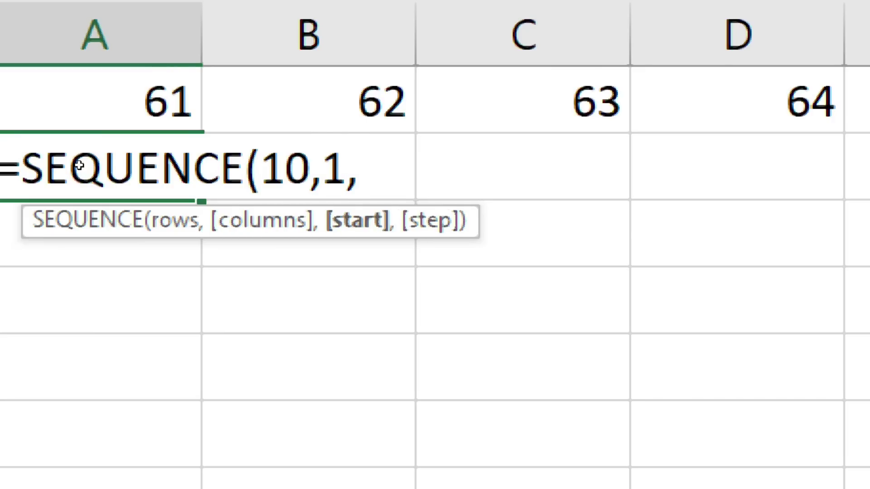
pyautogui.press('Up')
pyautogui.write(',')
pyautogui.press('Up')
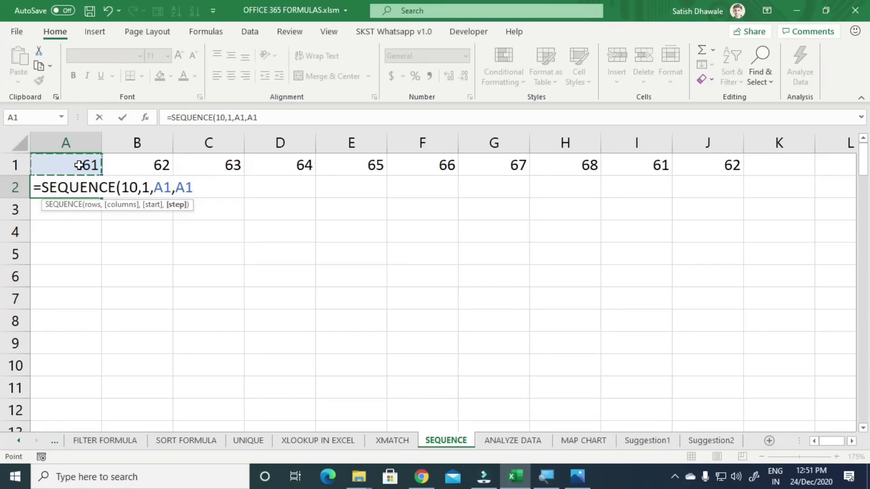
pyautogui.write('_')
pyautogui.press('BackSpace')
pyautogui.write(')')
pyautogui.press('Return')
pyautogui.moveTo(82, 187); pyautogui.dragTo(63, 358)
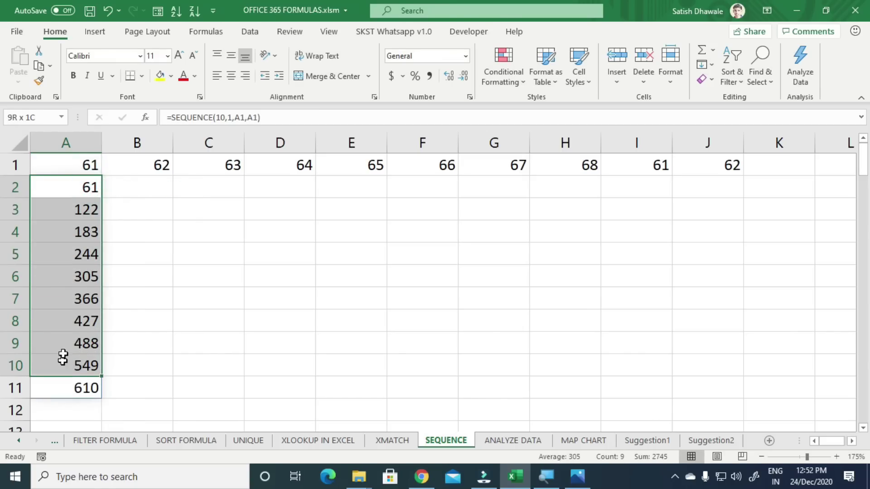
# - Copy the A2 SEQUENCE formula across row 2 to J2 to build a table for each header number
pyautogui.click(83, 190)
pyautogui.moveTo(101, 198); pyautogui.dragTo(728, 201)
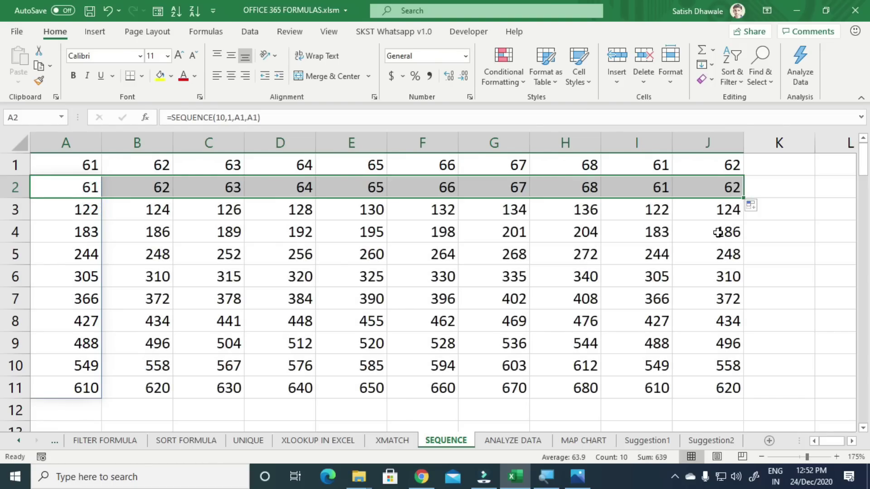
pyautogui.click(86, 212)
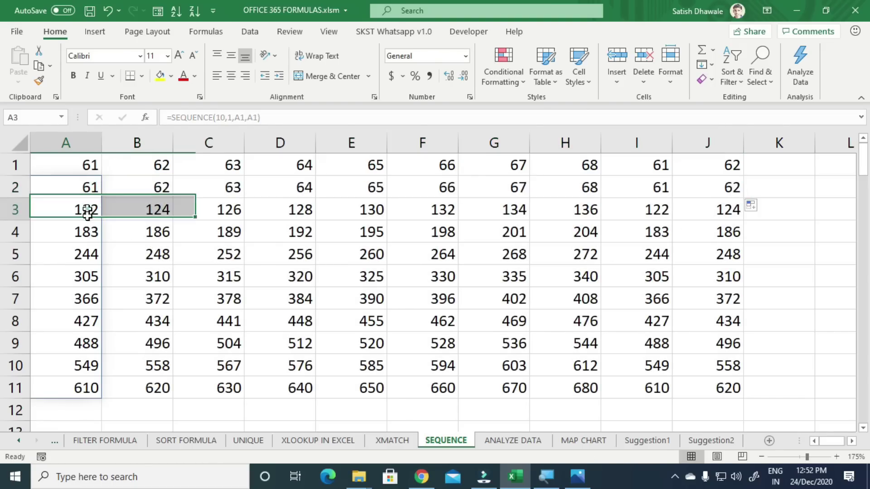
# - Change A1 to 51, extend the series across row 1 to J1, and review the multiplication tables in A2:J11
pyautogui.click(89, 170)
pyautogui.write('51')
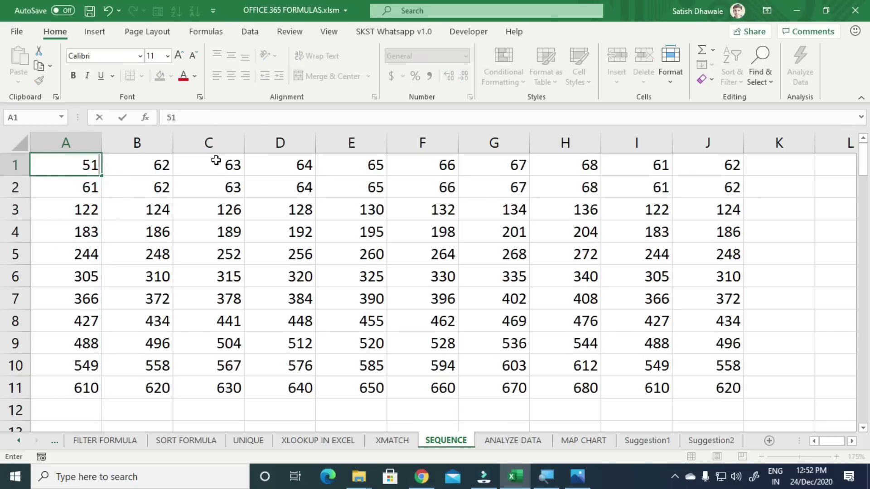
pyautogui.press('Tab')
pyautogui.click(96, 169)
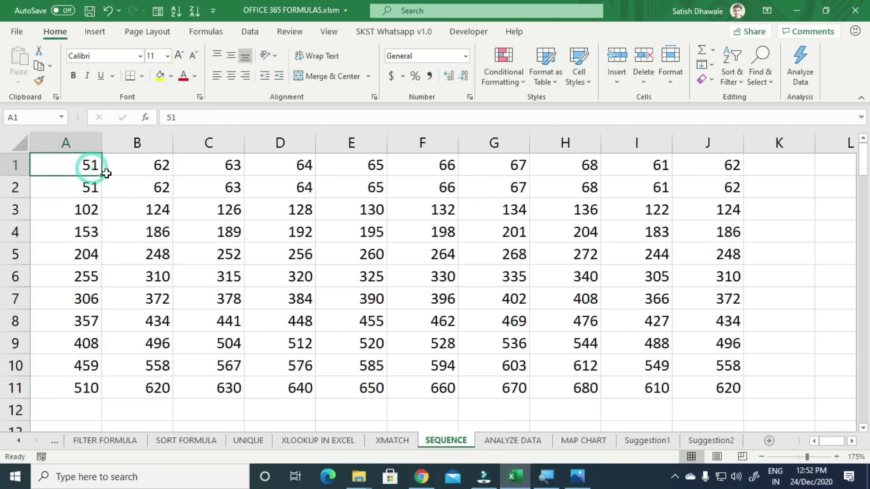
pyautogui.moveTo(104, 178); pyautogui.dragTo(737, 169)
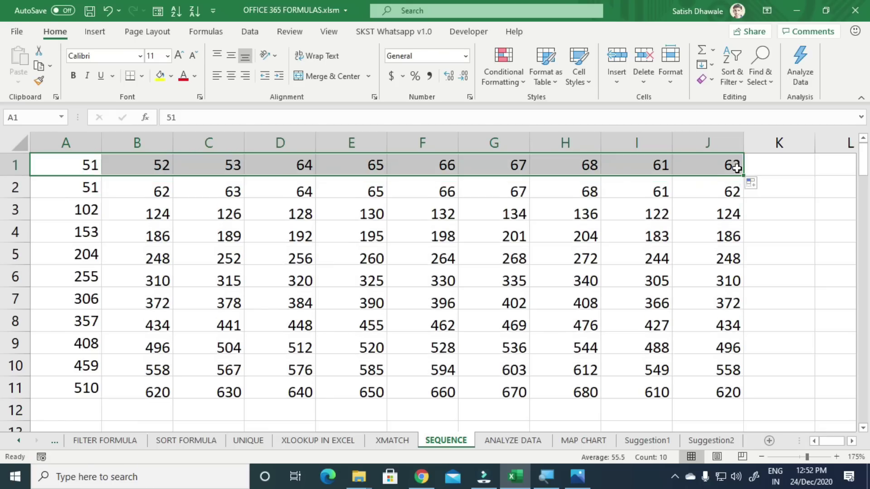
pyautogui.moveTo(73, 195); pyautogui.dragTo(707, 389)
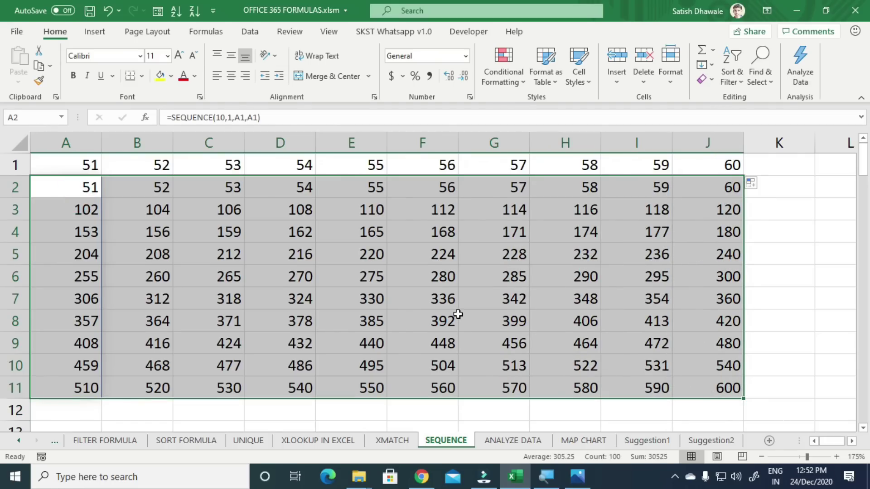
pyautogui.hotkey('ctrl', 'a')
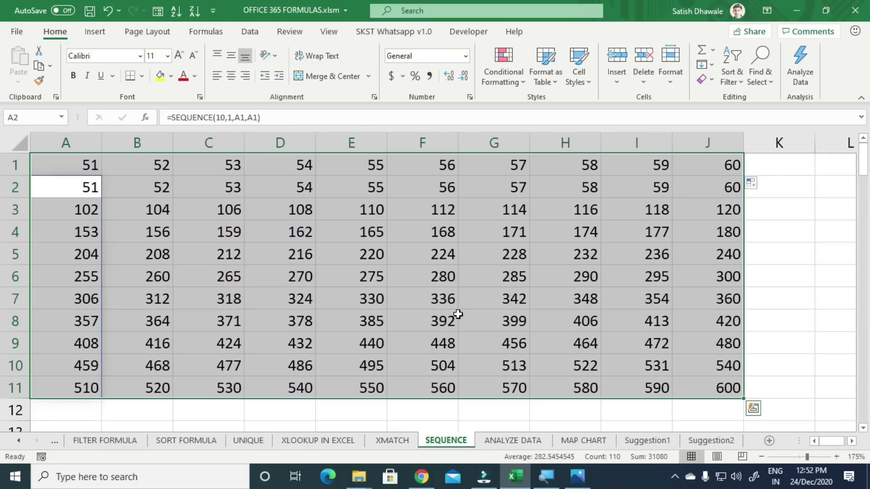
pyautogui.press('Delete')
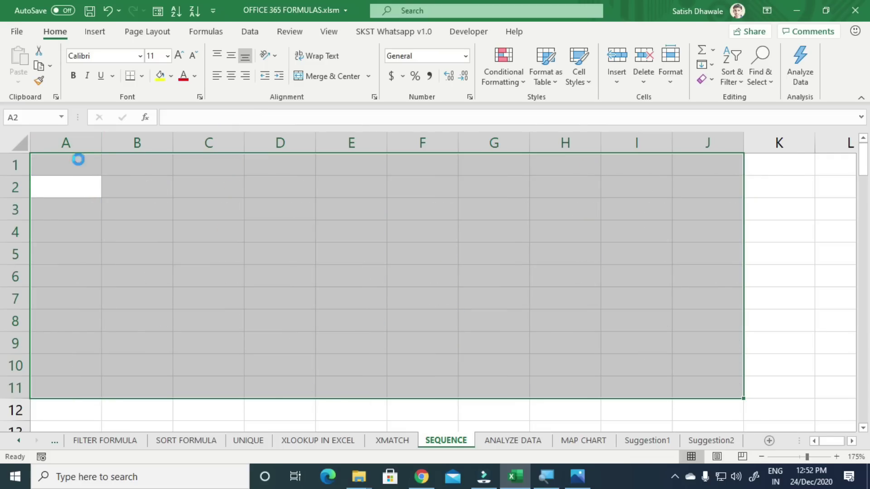
pyautogui.keyDown('ctrl'); pyautogui.scroll(2, 80, 157); pyautogui.keyUp('ctrl')
pyautogui.click(103, 175)
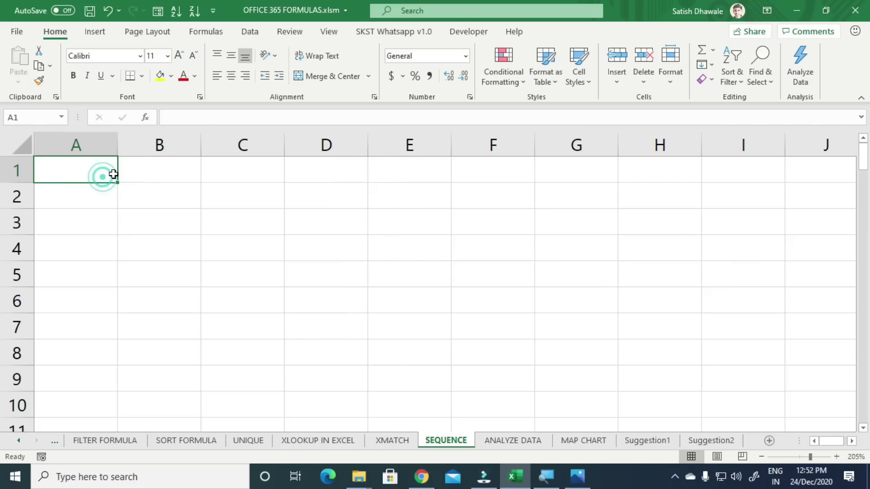
pyautogui.write('=RAND')
pyautogui.press('Down')
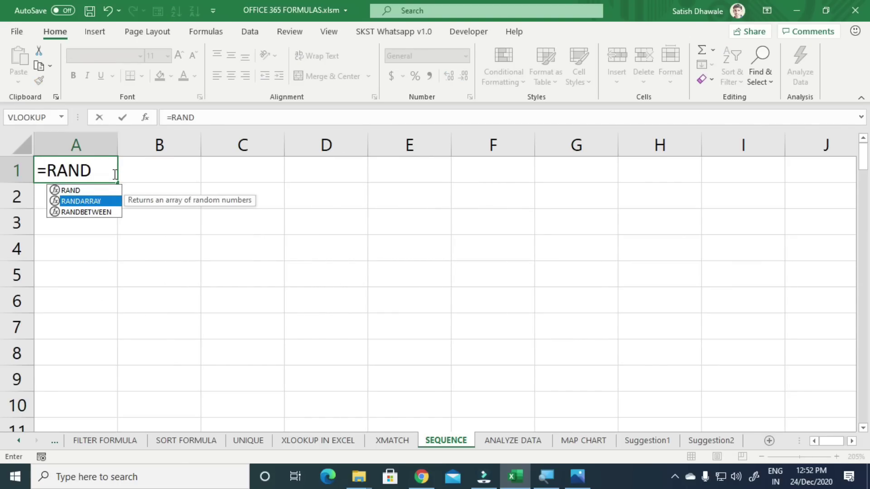
pyautogui.press('Tab')
pyautogui.press('Escape')
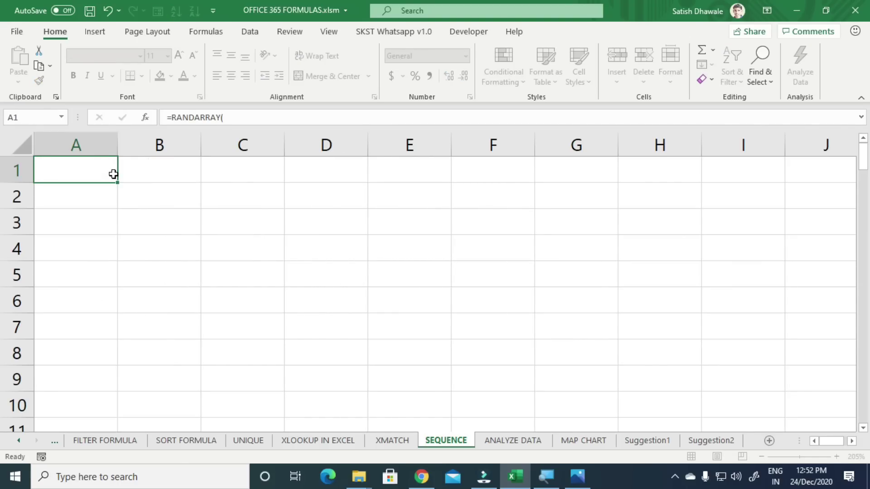
pyautogui.hotkey('ctrl', 'z')
pyautogui.scroll(-2, 172, 192)
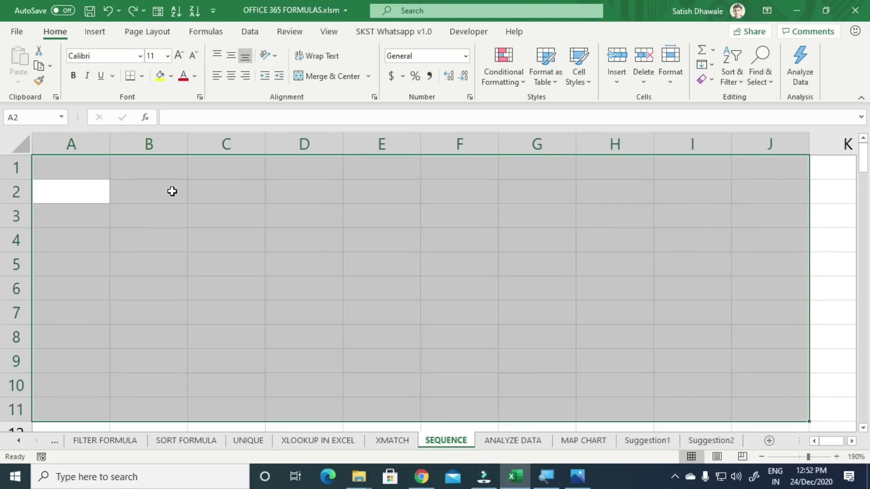
pyautogui.hotkey('ctrl', 'z')
# - Clear the tables in columns B to J, keeping only the column A sequence
pyautogui.moveTo(154, 162); pyautogui.dragTo(732, 409)
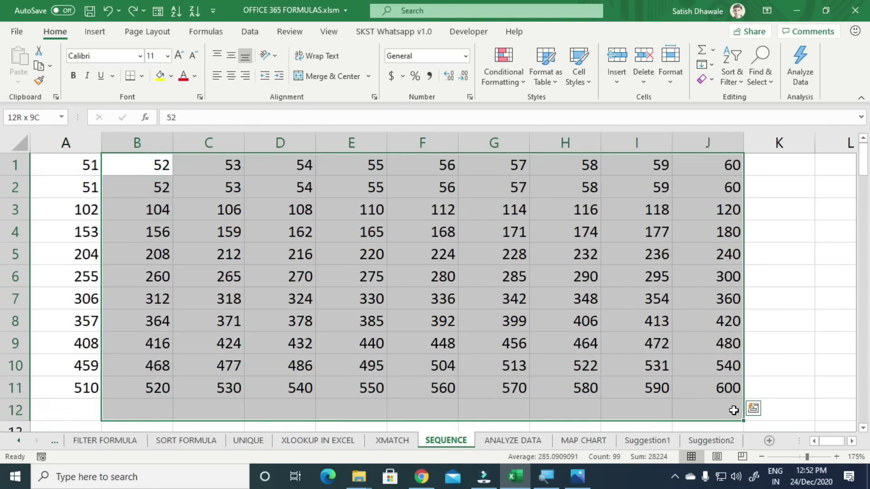
pyautogui.press('Delete')
pyautogui.click(84, 180)
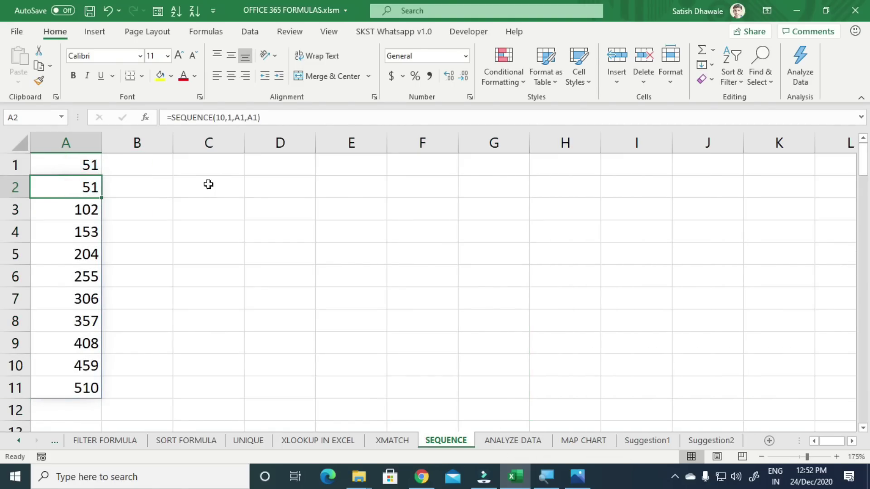
# - Enter =RANDARRAY(10,5,1,100) in C2 to generate ten rows and five columns of random numbers between 1 and 100
pyautogui.click(230, 185)
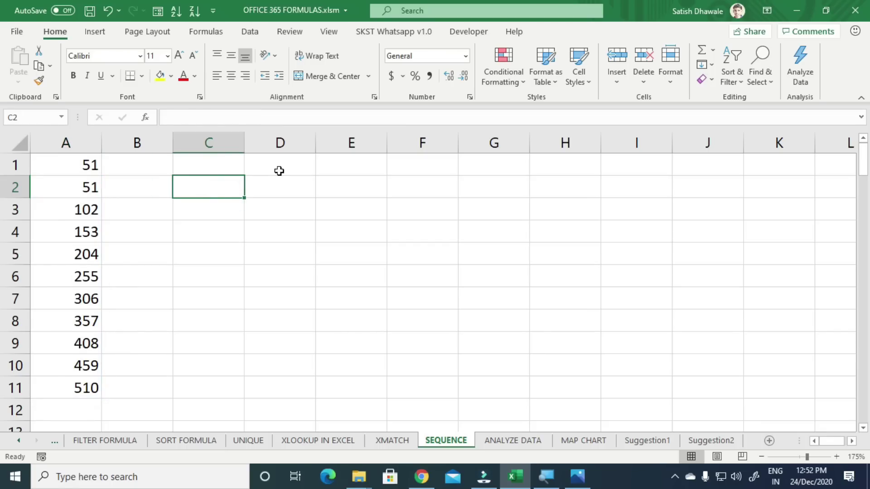
pyautogui.write('=RAND')
pyautogui.press('Down')
pyautogui.press('Tab')
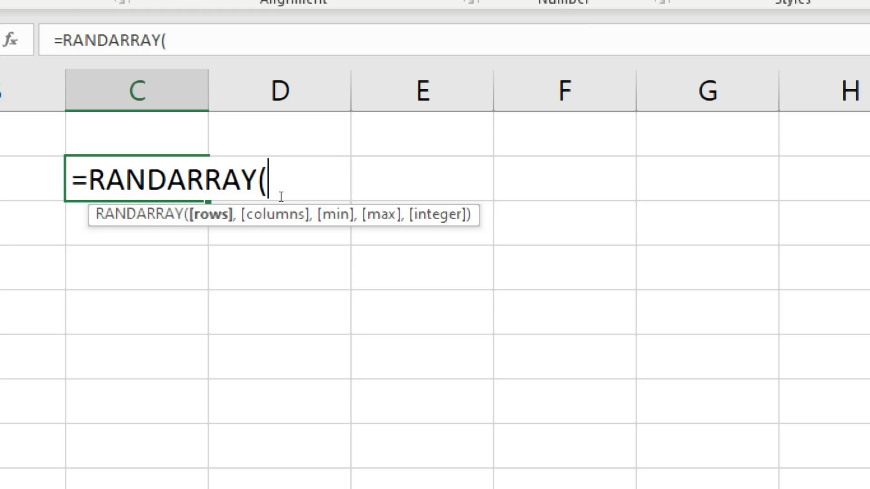
pyautogui.write('10,5,')
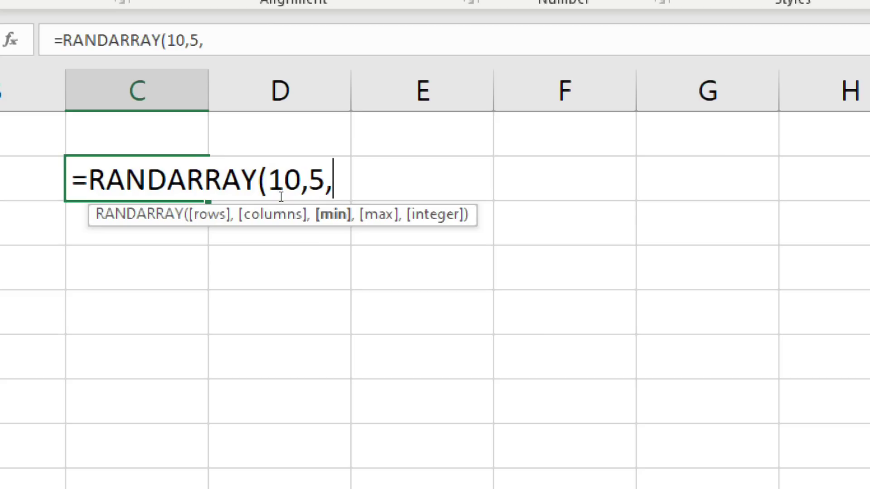
pyautogui.write('1,100')
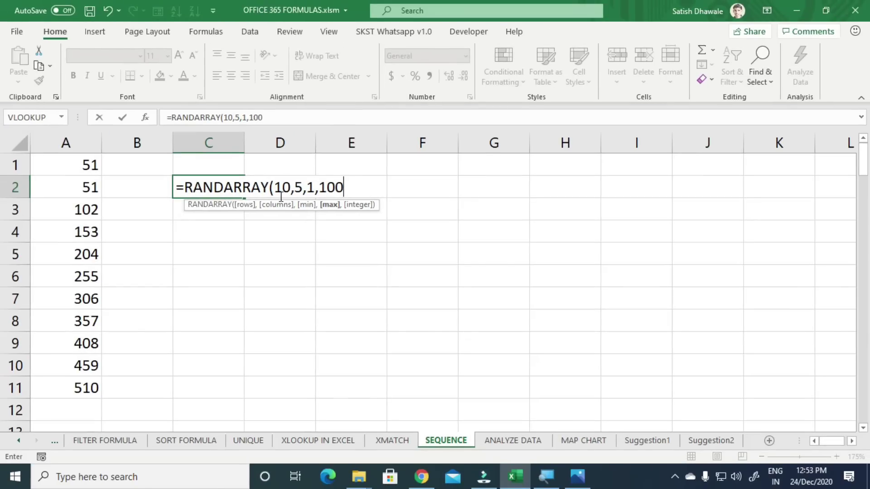
pyautogui.press('Return')
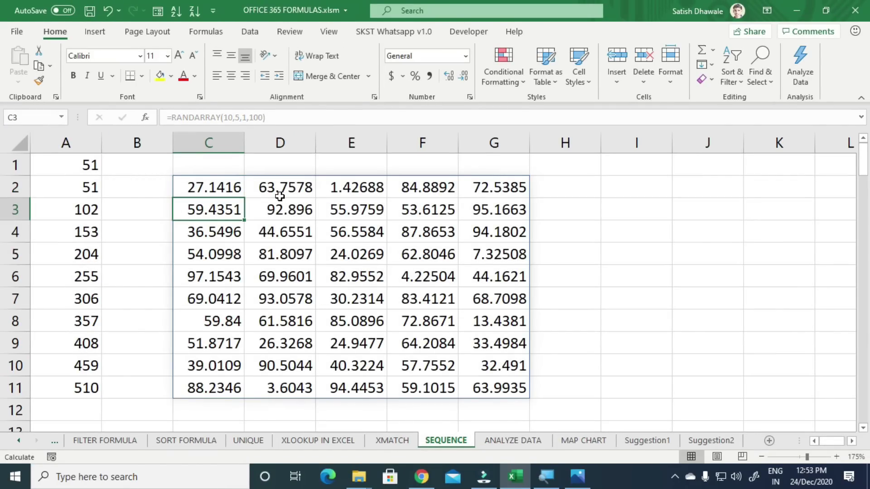
pyautogui.click(195, 186)
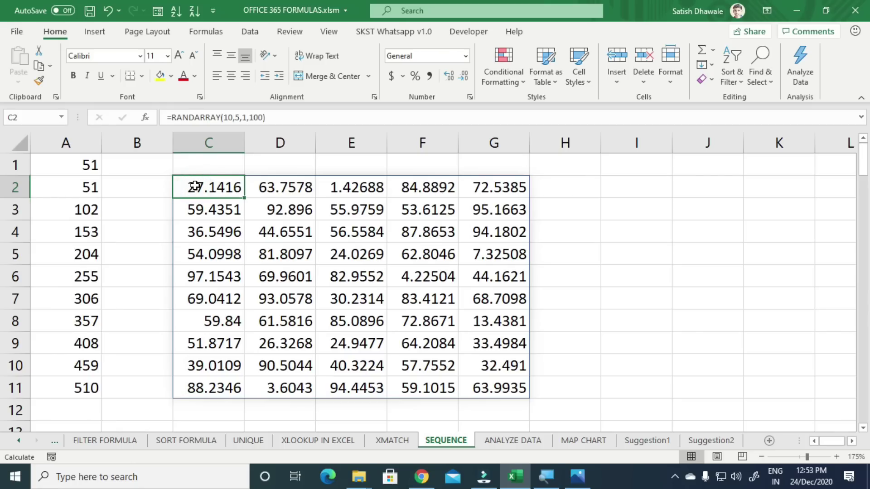
pyautogui.doubleClick(195, 186)
pyautogui.moveTo(303, 187); pyautogui.dragTo(343, 184)
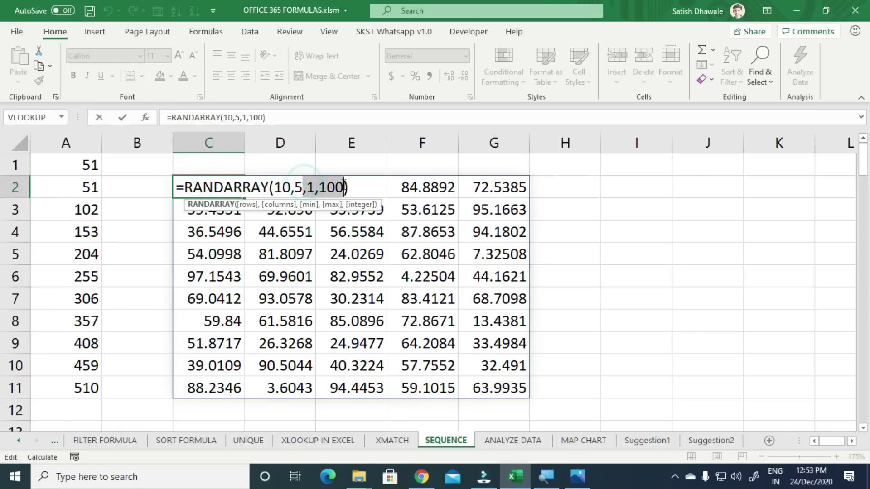
pyautogui.press('Escape')
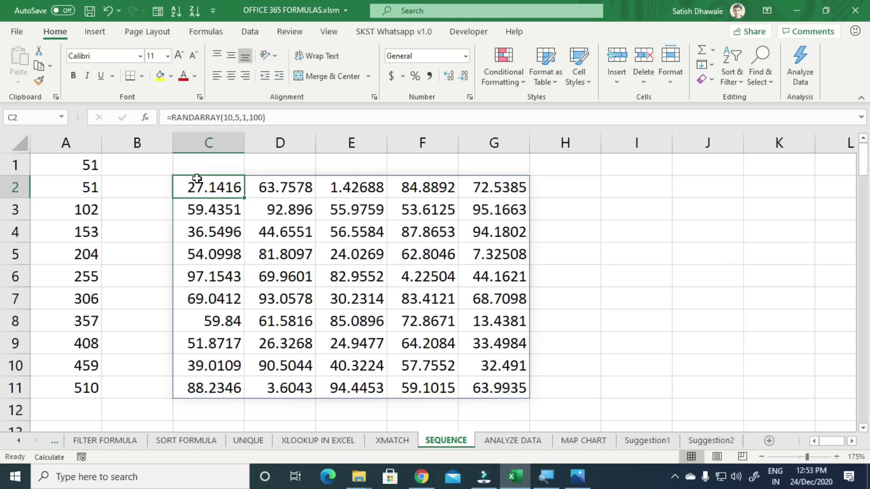
# - Add the integer argument 1 to the RANDARRAY formula in C2 to generate whole numbers, and select the resulting array C2:G11
pyautogui.doubleClick(196, 178)
pyautogui.click(344, 186)
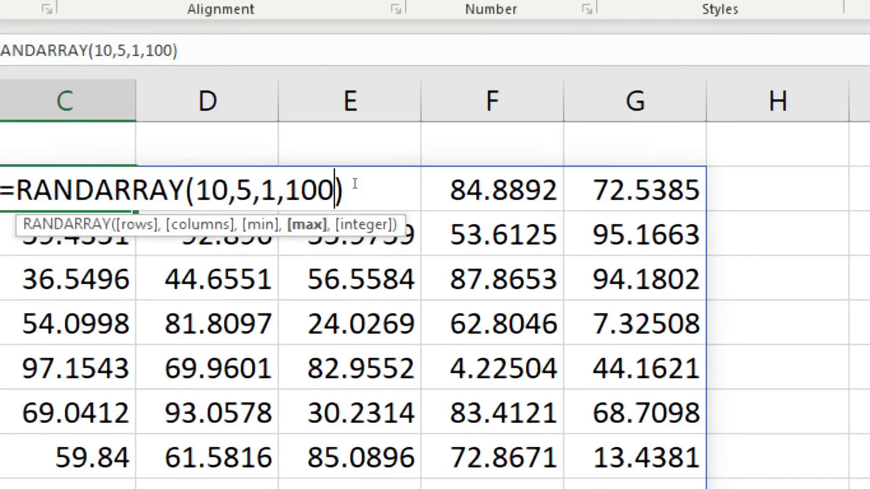
pyautogui.write(',')
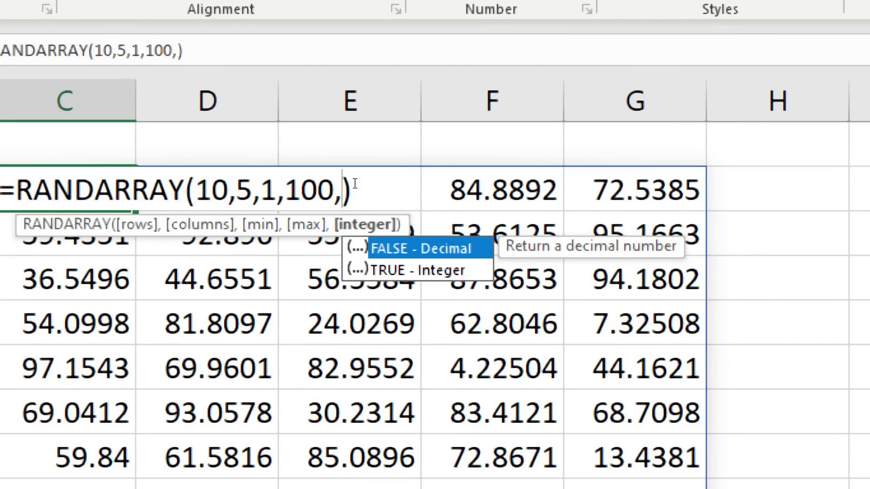
pyautogui.write('1')
pyautogui.press('super+plus')
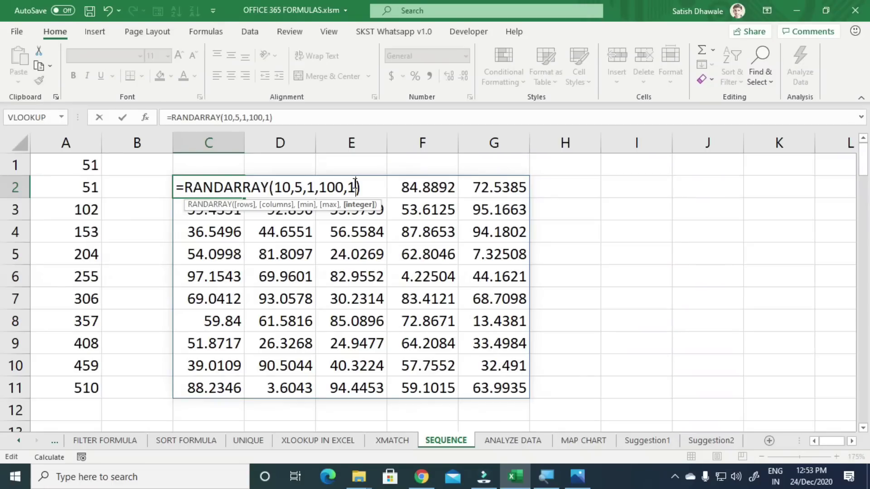
pyautogui.press('Return')
pyautogui.moveTo(218, 180); pyautogui.dragTo(481, 384)
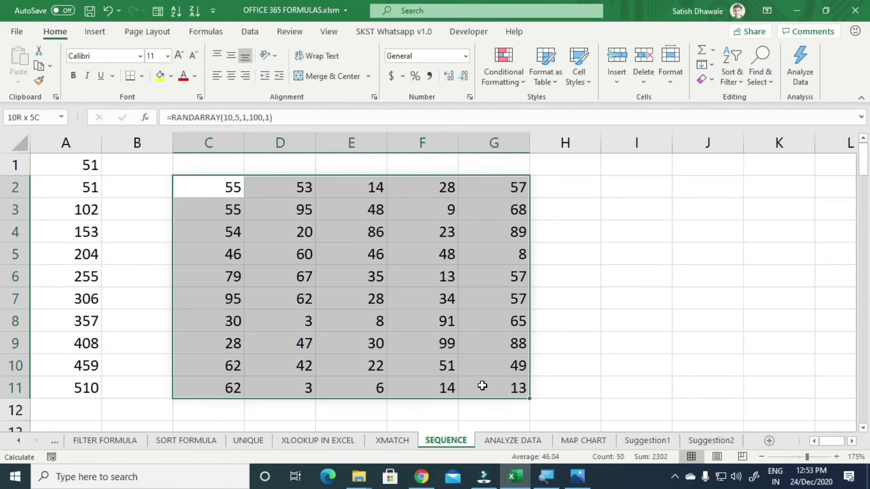
# - Change the RANDARRAY formula in C2 to 10 columns, and reduce it to 3 rows
pyautogui.doubleClick(208, 185)
pyautogui.doubleClick(299, 187)
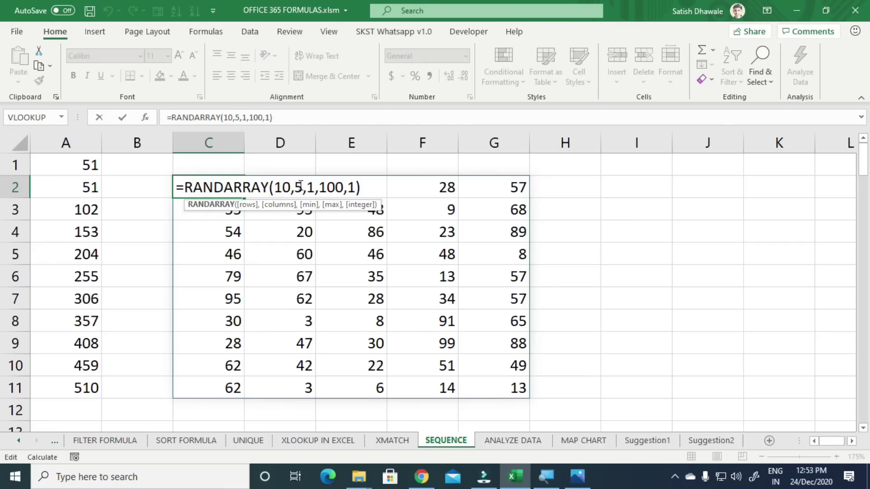
pyautogui.write('10')
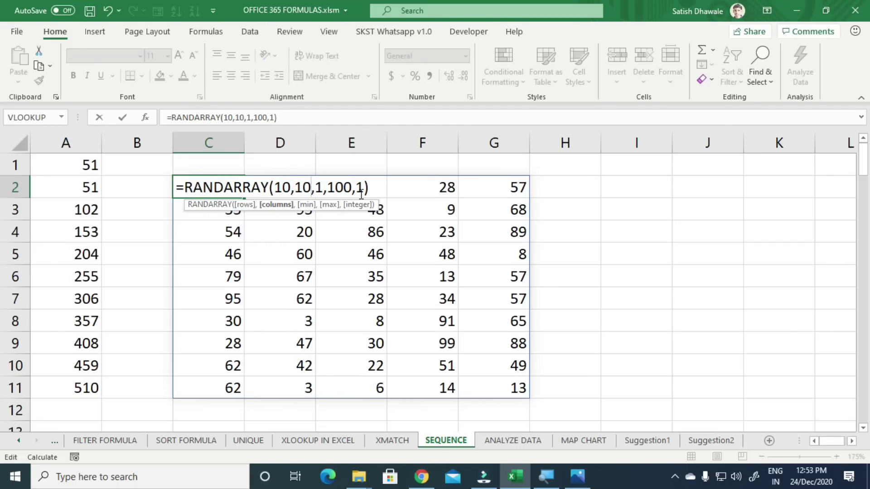
pyautogui.press('Return')
pyautogui.doubleClick(215, 188)
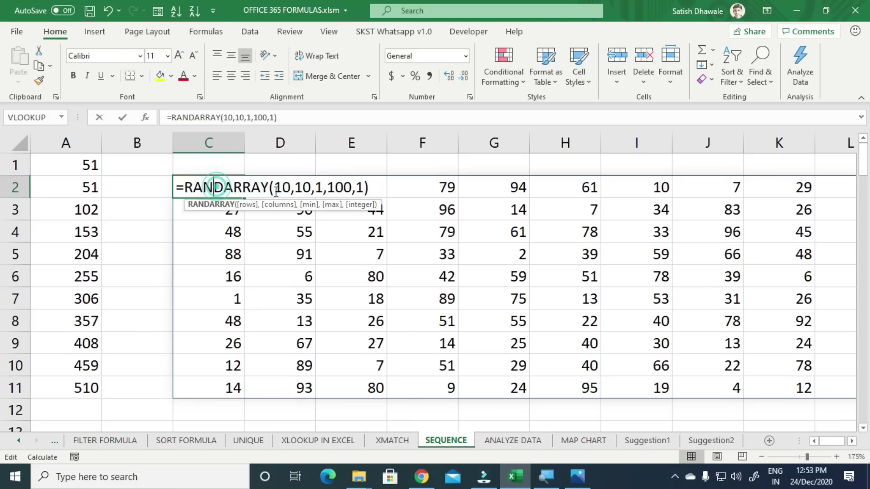
pyautogui.moveTo(290, 186); pyautogui.dragTo(275, 187)
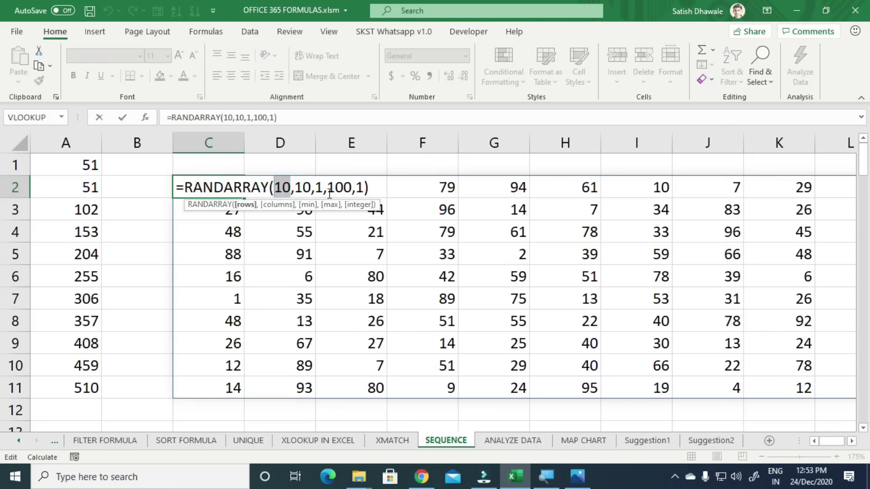
pyautogui.write('3')
pyautogui.press('Return')
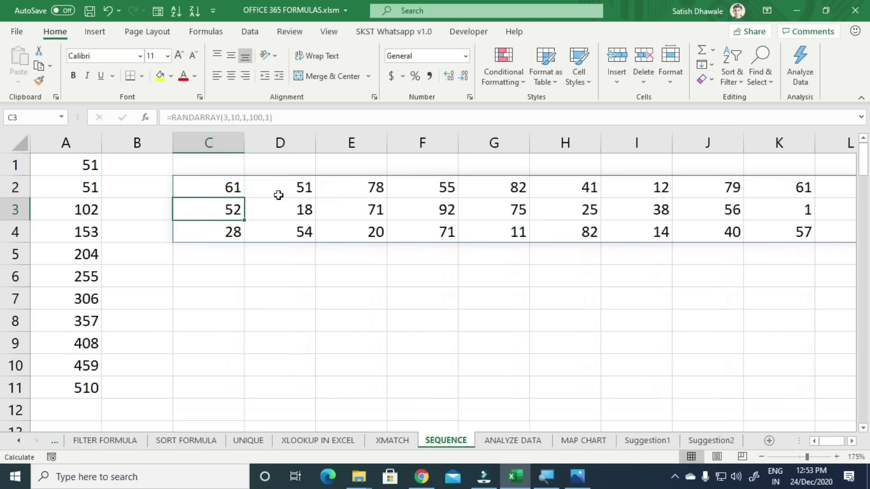
# - Review the minimum, maximum and integer arguments of the RANDARRAY formula in C2, keeping the formula in place
pyautogui.doubleClick(224, 196)
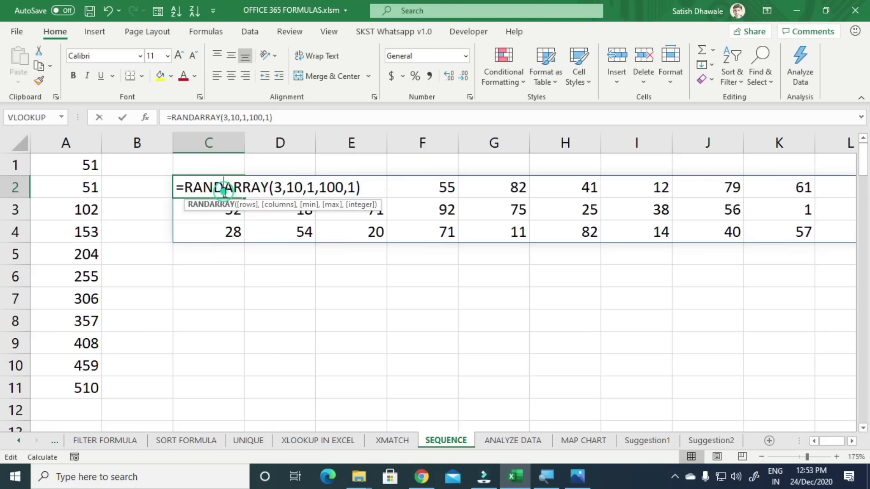
pyautogui.click(309, 186)
pyautogui.click(348, 186)
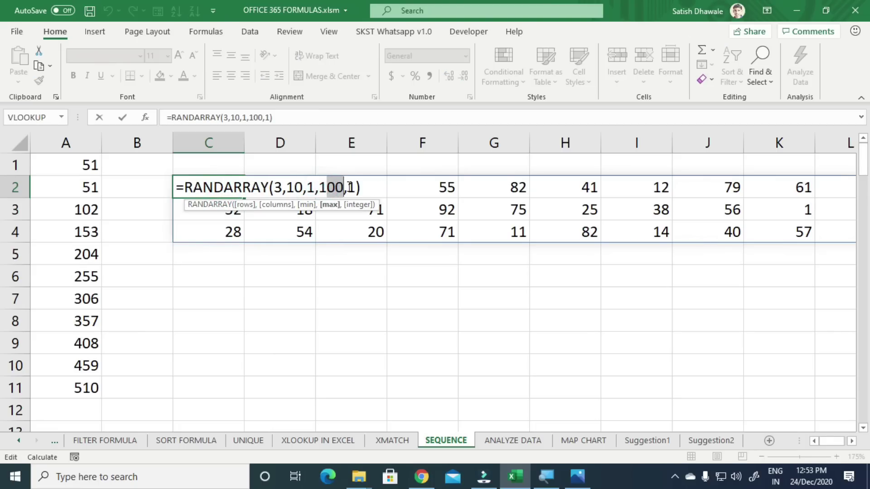
pyautogui.moveTo(351, 187); pyautogui.dragTo(354, 187)
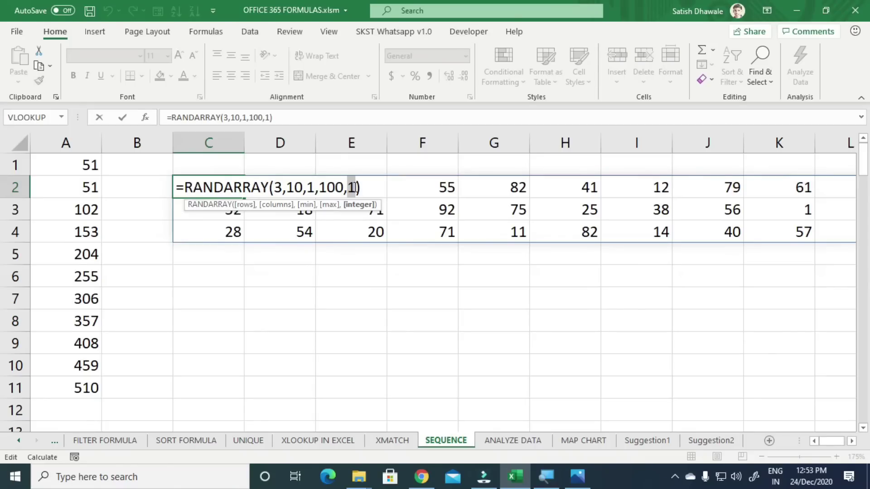
pyautogui.press('Escape')
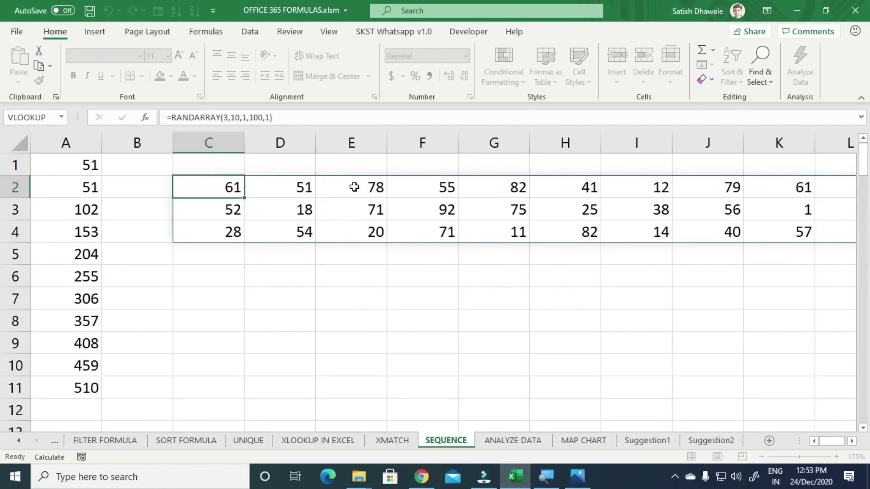
pyautogui.press('Delete')
pyautogui.hotkey('ctrl', 'z')
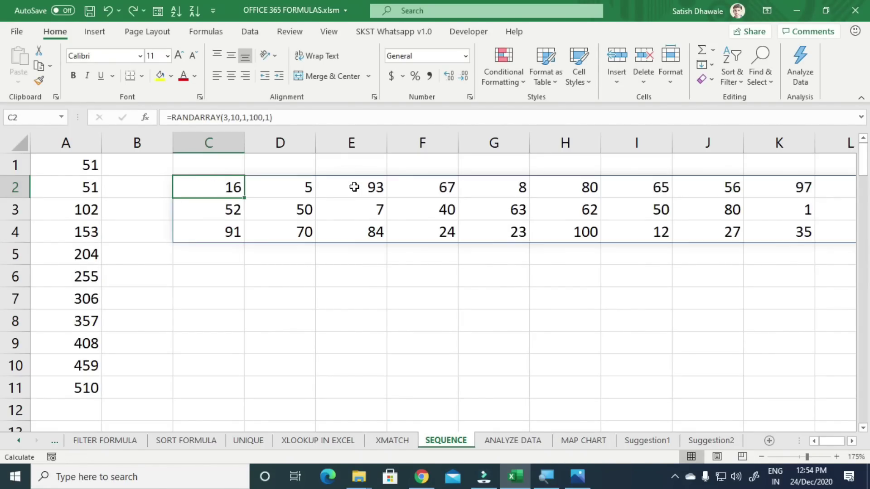
# - Review the SEQUENCE formula in A2 and the full argument list of the RANDARRAY formula in C2
pyautogui.click(78, 170)
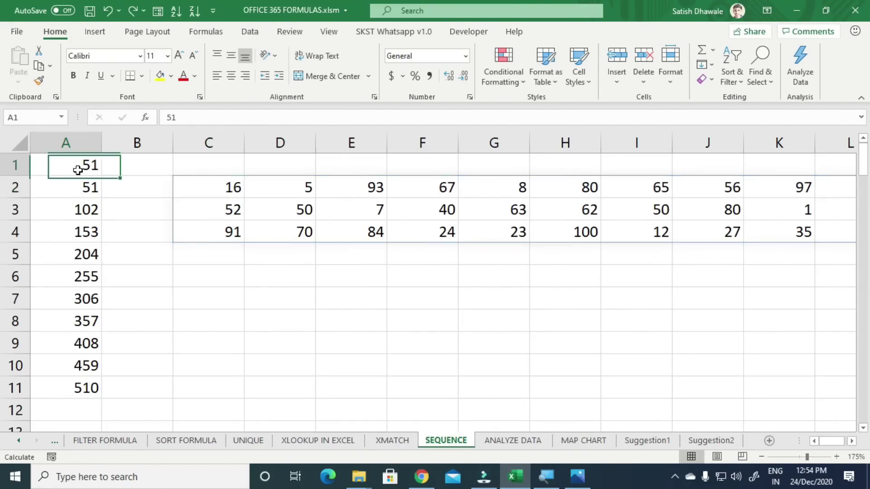
pyautogui.click(73, 185)
pyautogui.doubleClick(72, 185)
pyautogui.press('Escape')
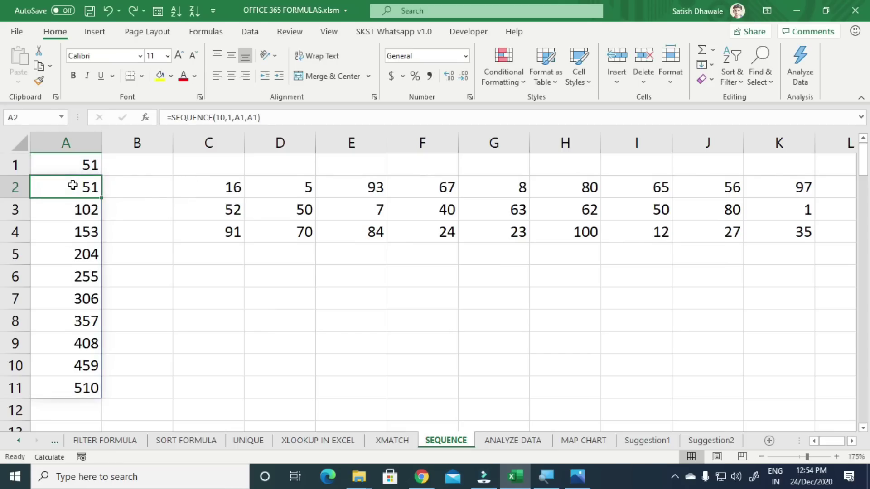
pyautogui.doubleClick(194, 186)
pyautogui.moveTo(269, 187); pyautogui.dragTo(355, 190)
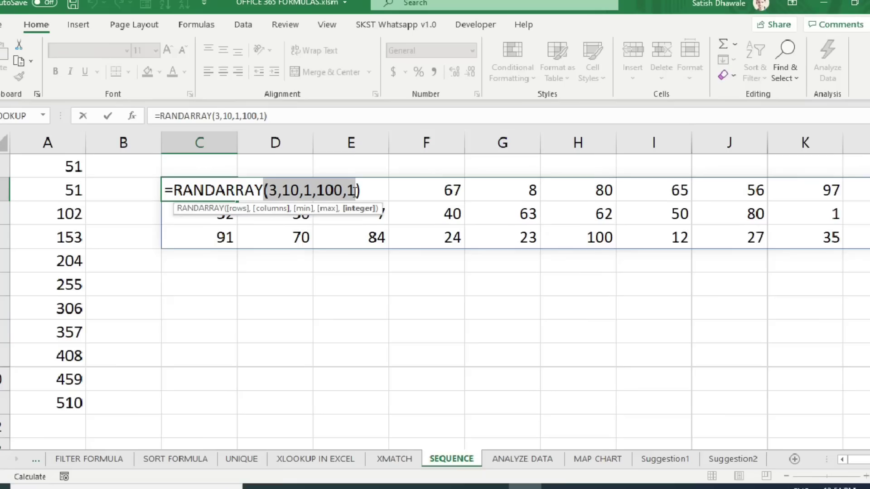
pyautogui.press('Return')
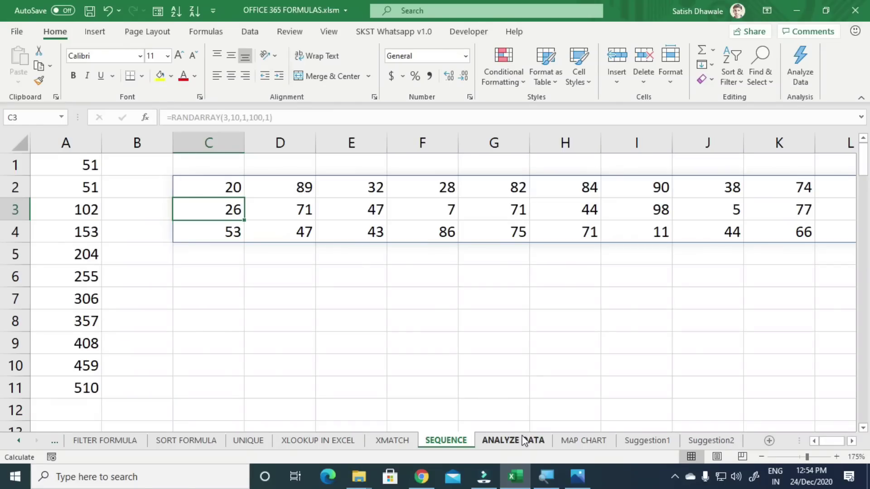
# - Run Analyze Data on the Salesman and Product table E1:F11 of the ANALYZE DATA sheet
pyautogui.click(524, 441)
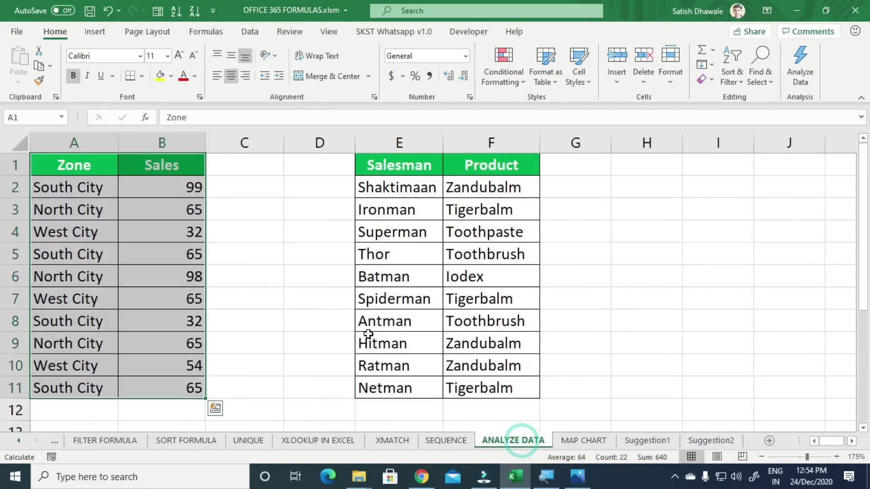
pyautogui.click(336, 321)
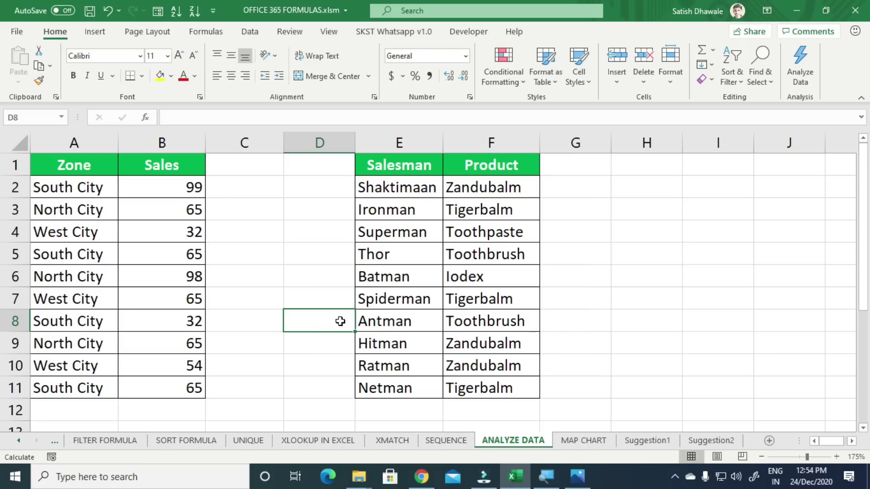
pyautogui.moveTo(83, 166); pyautogui.dragTo(177, 386)
pyautogui.moveTo(412, 164); pyautogui.dragTo(487, 383)
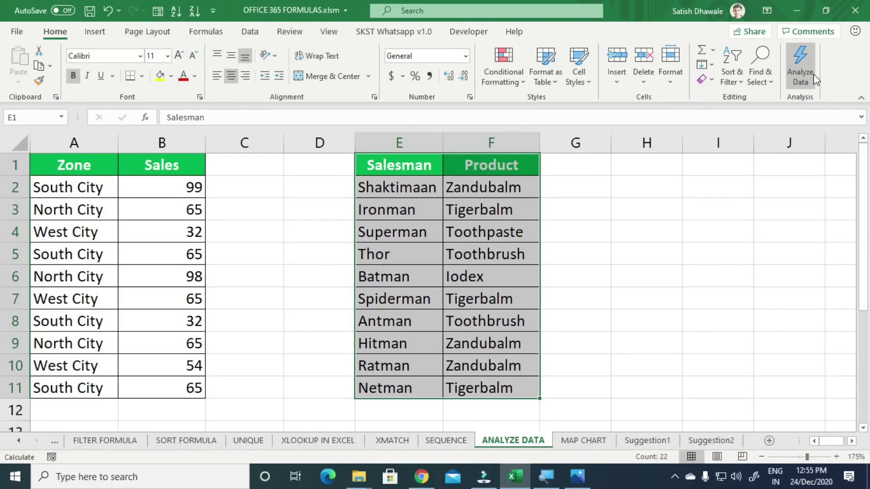
pyautogui.click(814, 75)
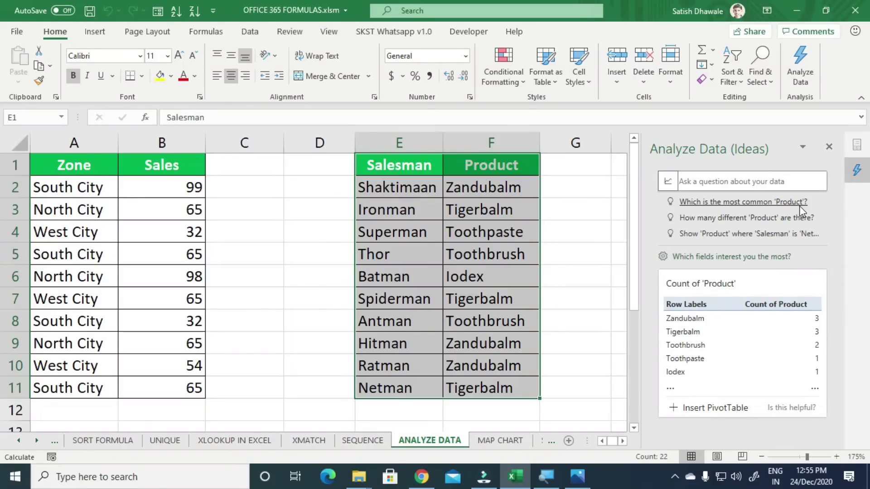
# - View the answers to the suggested questions on the most common product and on how many different products there are
pyautogui.click(802, 211)
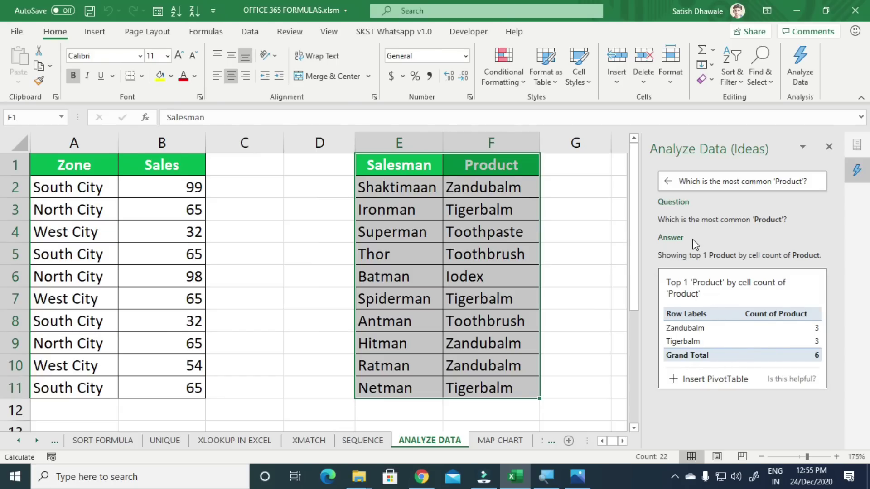
pyautogui.click(666, 181)
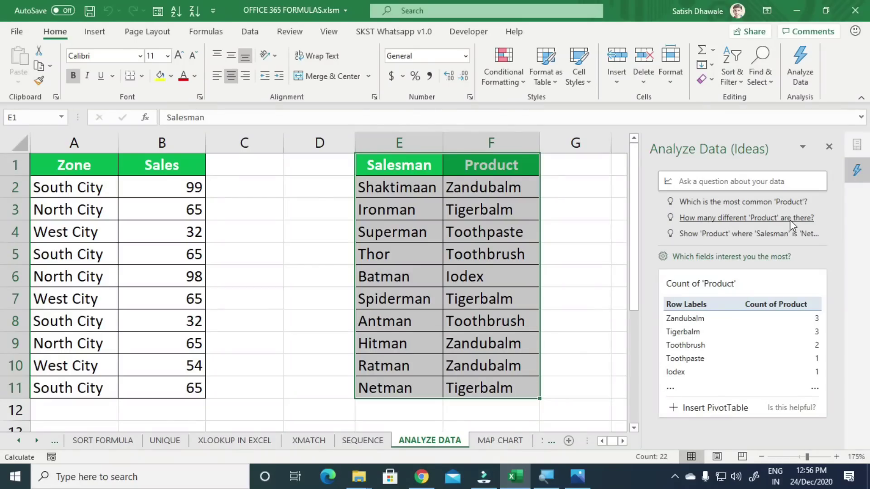
pyautogui.click(789, 219)
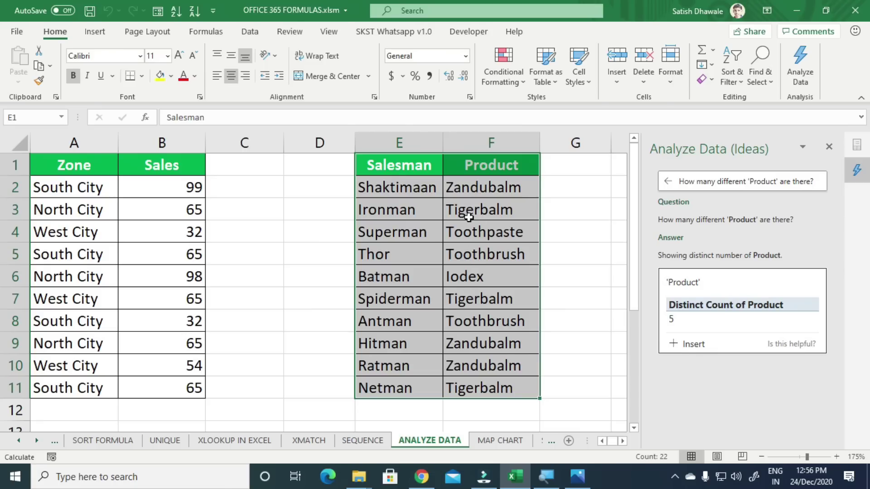
pyautogui.click(667, 181)
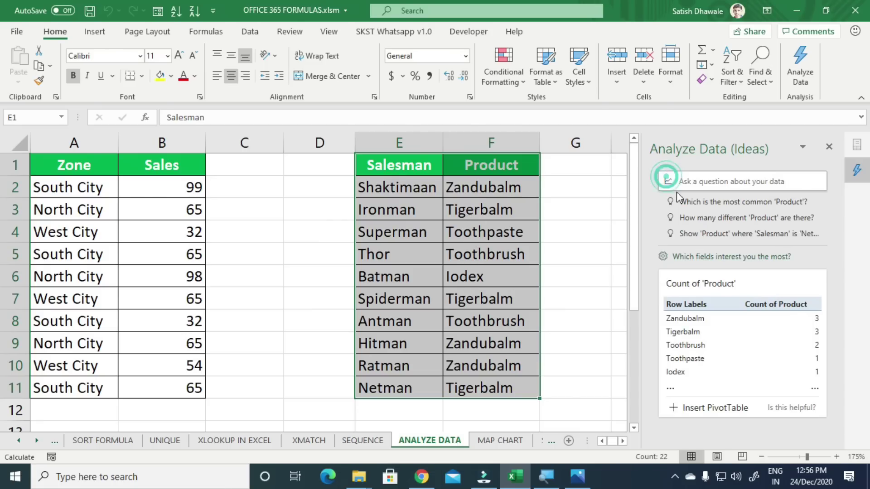
# - View the answer to the suggested question about the last-listed salesman's product, and return to the suggestions
pyautogui.click(722, 235)
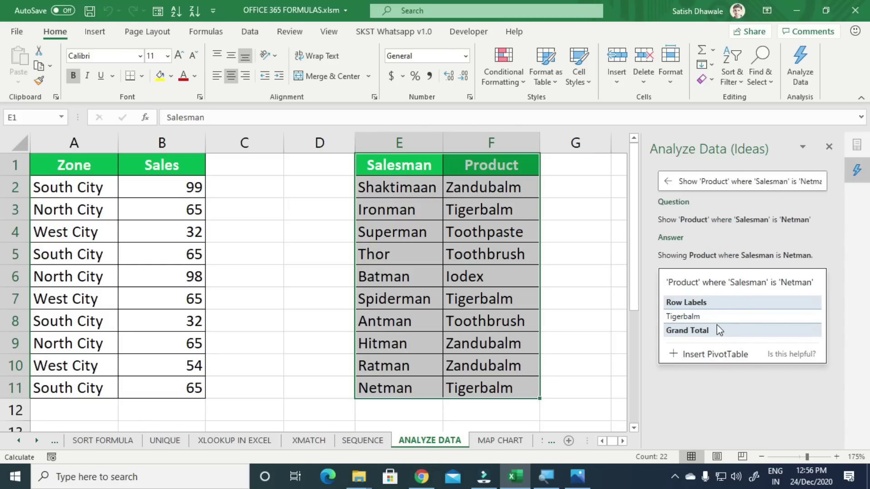
pyautogui.moveTo(754, 181); pyautogui.dragTo(822, 182)
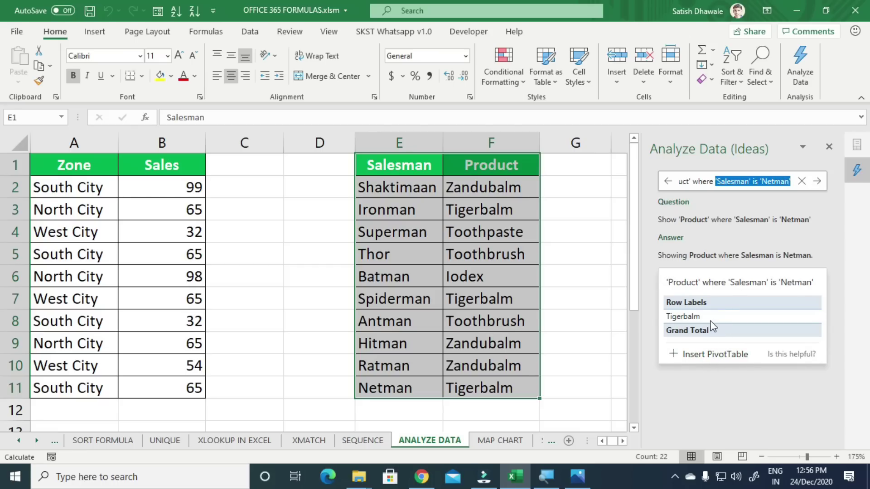
pyautogui.click(667, 182)
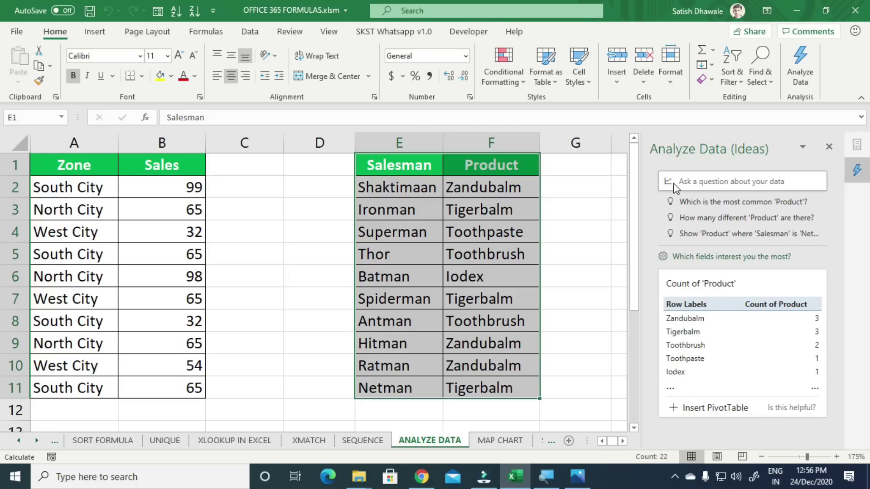
pyautogui.click(730, 233)
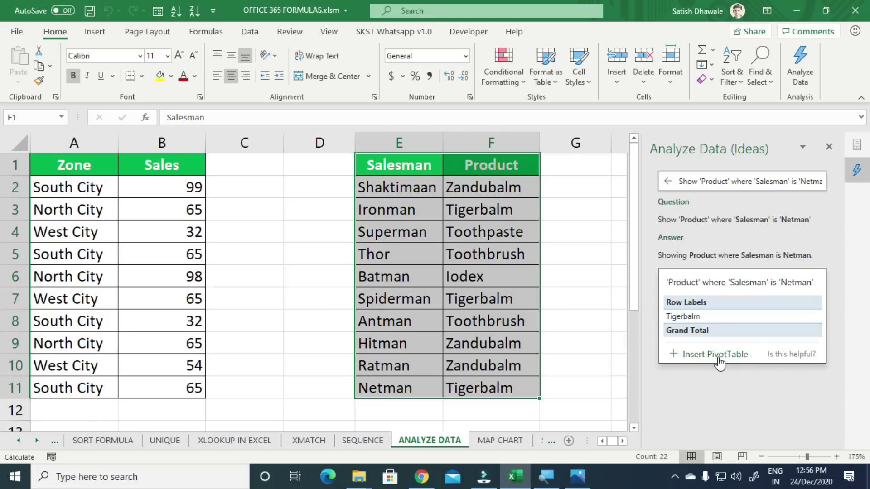
pyautogui.click(667, 183)
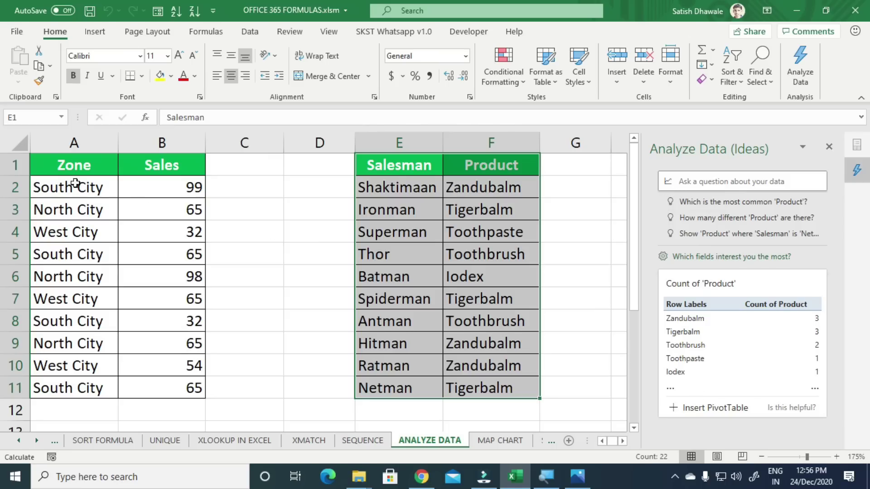
# - Run Analyze Data on the Zone and Sales table A1:B11 of the ANALYZE DATA sheet
pyautogui.moveTo(74, 166); pyautogui.dragTo(167, 384)
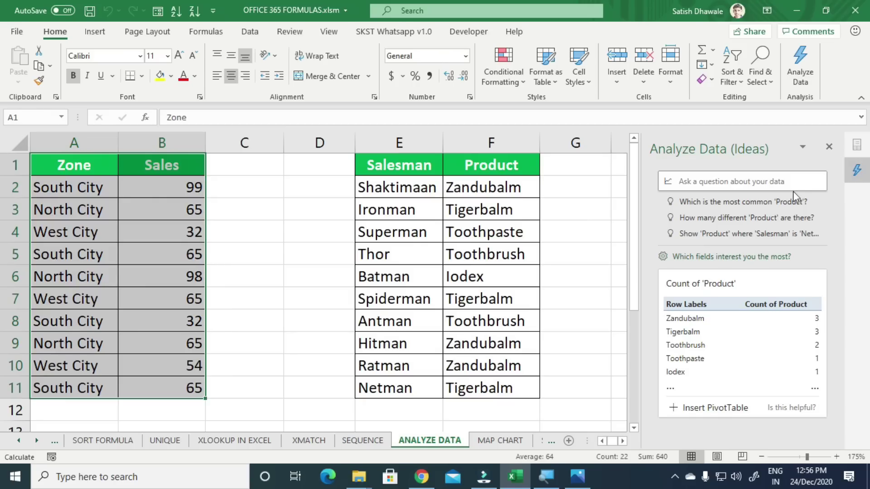
pyautogui.click(829, 146)
pyautogui.click(795, 67)
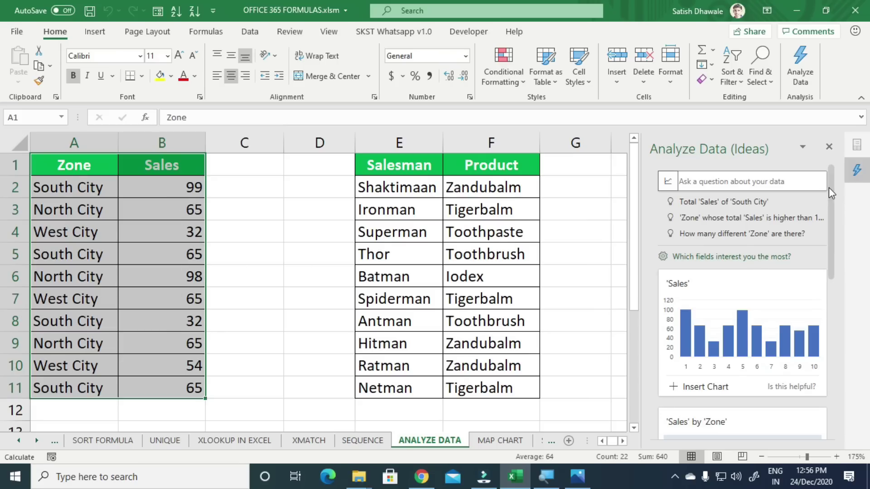
# - Look through the suggested Sales charts and the Sales by Zone summary, and return to the suggested questions
pyautogui.scroll(-5, 835, 196)
pyautogui.scroll(1, 758, 292)
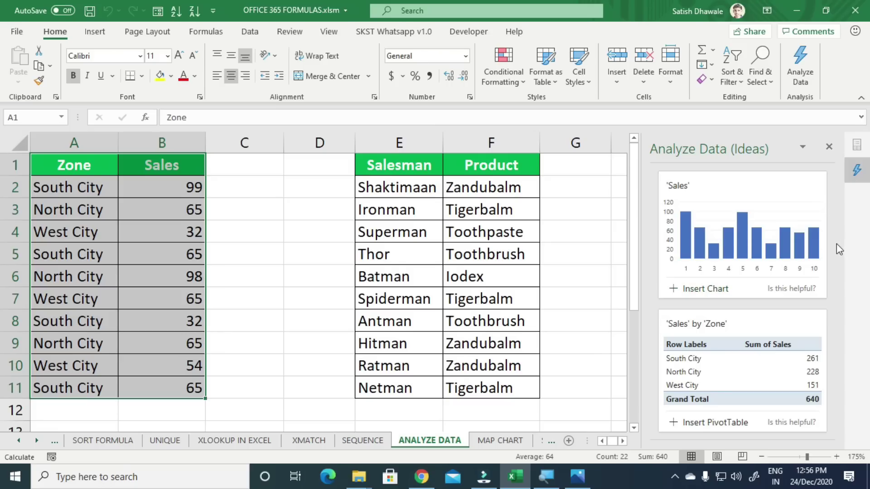
pyautogui.scroll(-3, 836, 249)
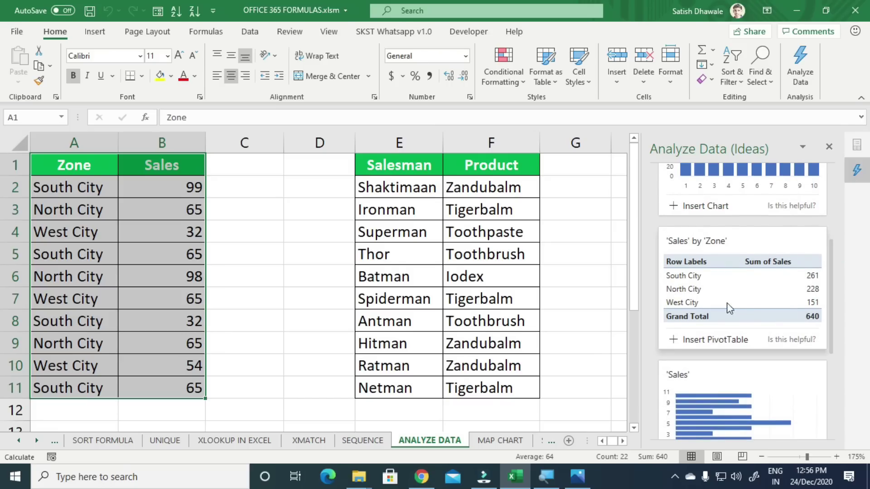
pyautogui.click(835, 265)
pyautogui.scroll(-7, 831, 285)
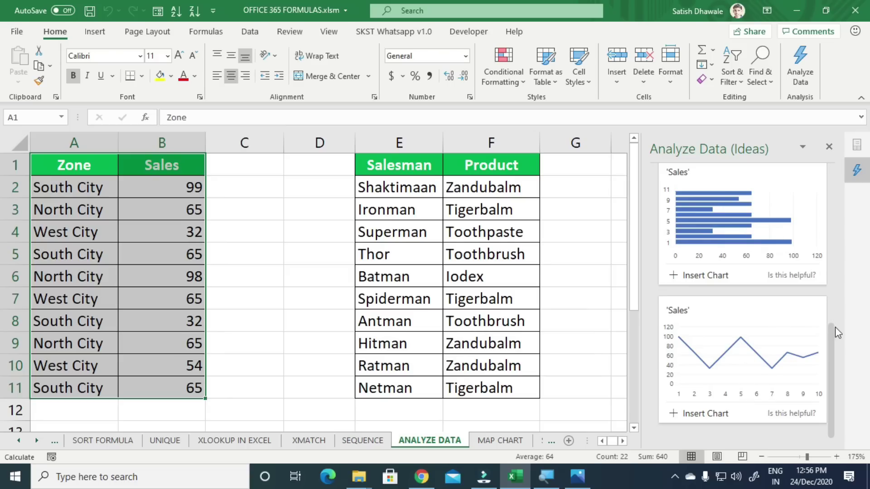
pyautogui.moveTo(832, 354); pyautogui.dragTo(831, 176)
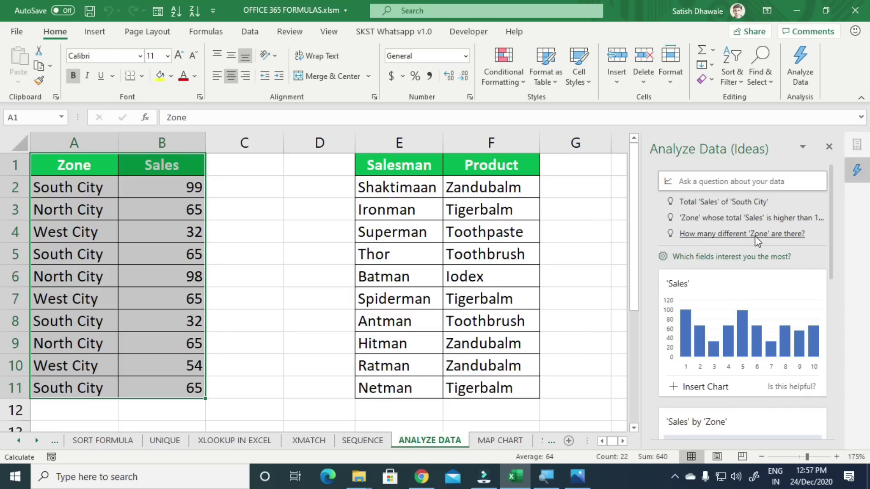
# - View the answers to the suggested questions on South City's total sales and on zones whose total sales exceed 151
pyautogui.click(740, 202)
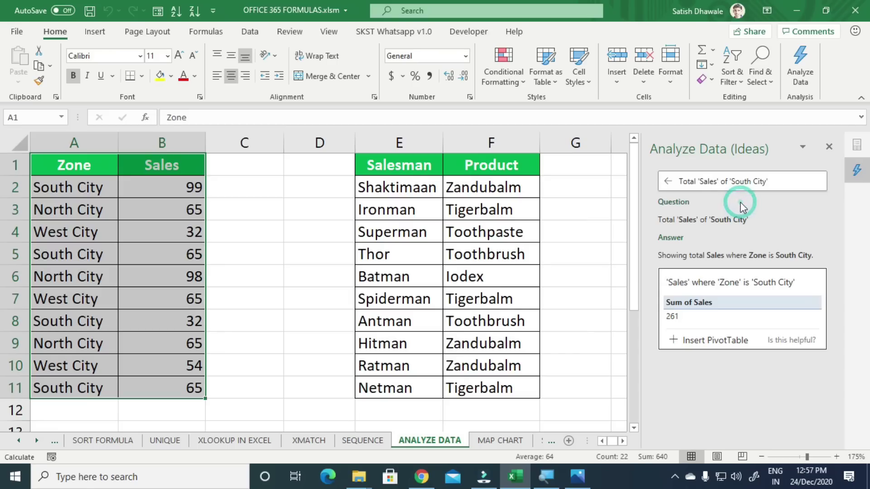
pyautogui.click(668, 181)
pyautogui.click(708, 218)
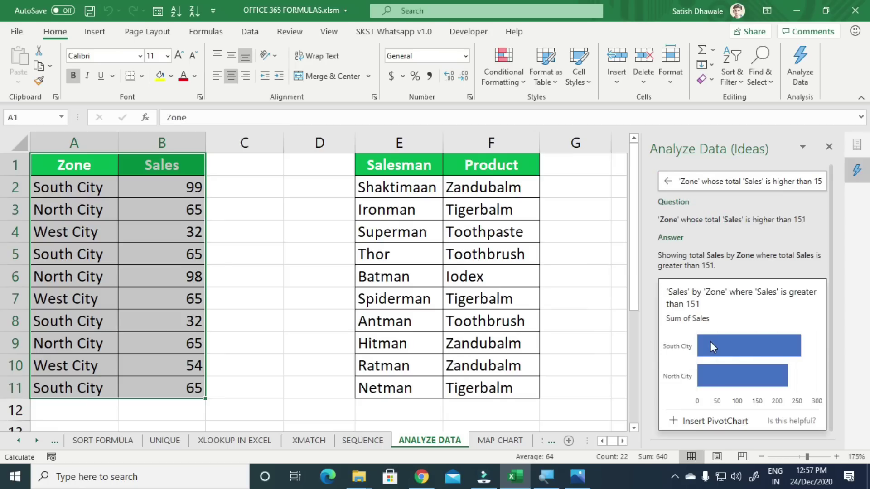
# - Change the threshold in the zone total sales question to 120 and submit the question
pyautogui.click(781, 181)
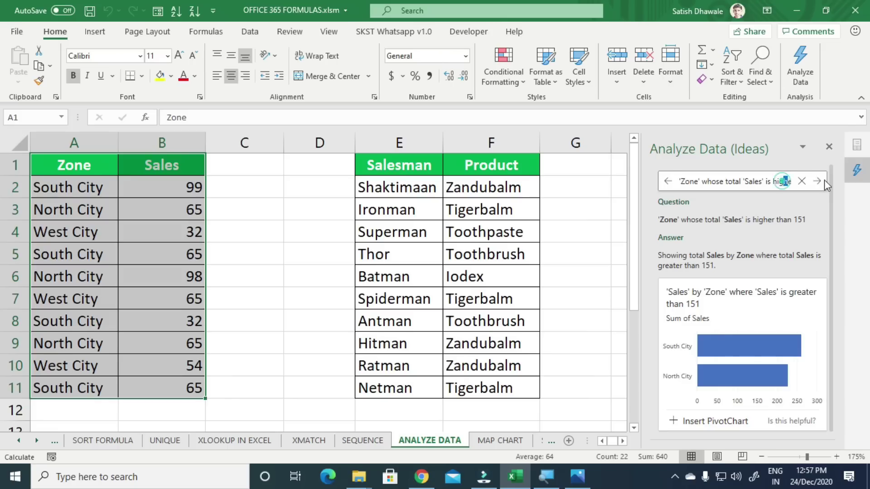
pyautogui.moveTo(824, 180); pyautogui.dragTo(783, 182)
pyautogui.click(779, 179)
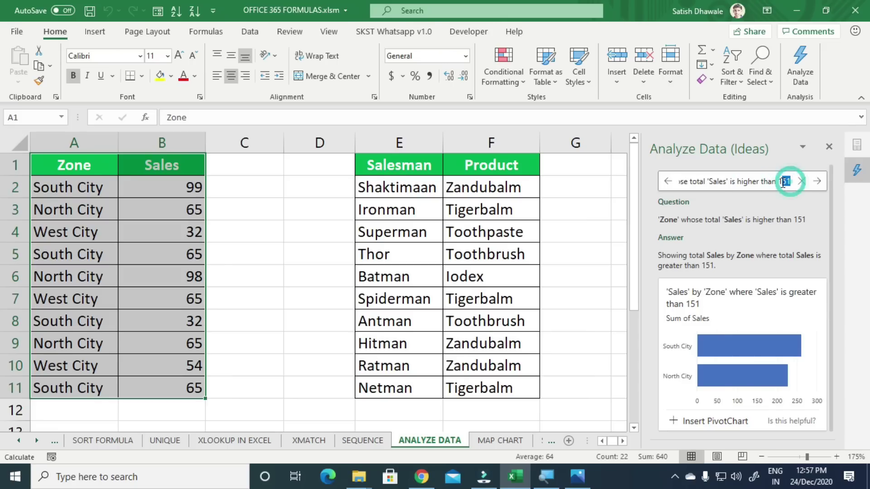
pyautogui.write('20')
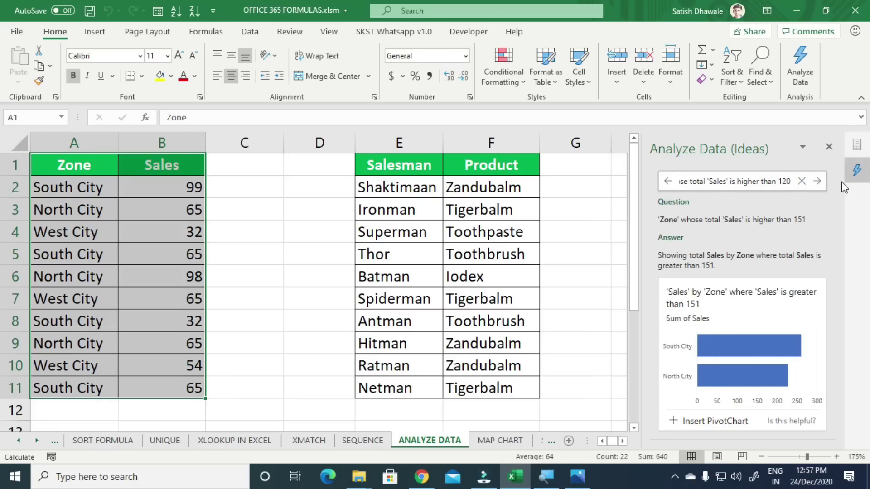
pyautogui.click(818, 182)
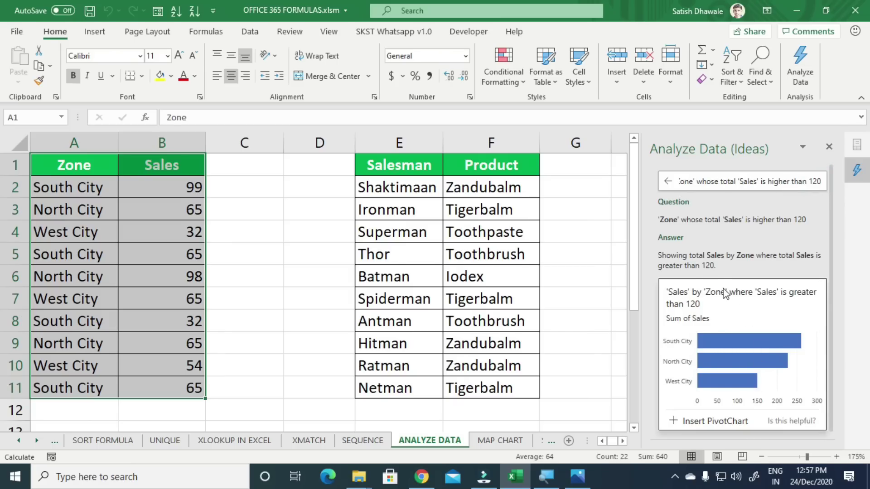
pyautogui.moveTo(717, 181); pyautogui.dragTo(768, 181)
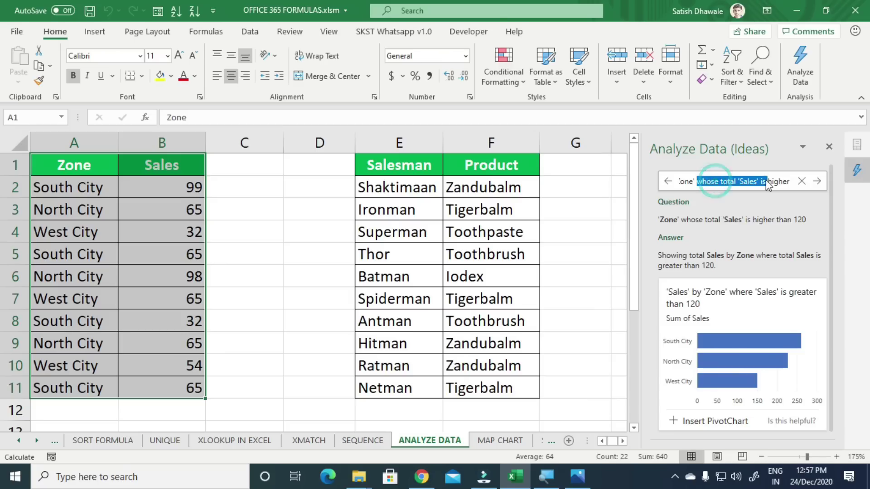
pyautogui.click(787, 180)
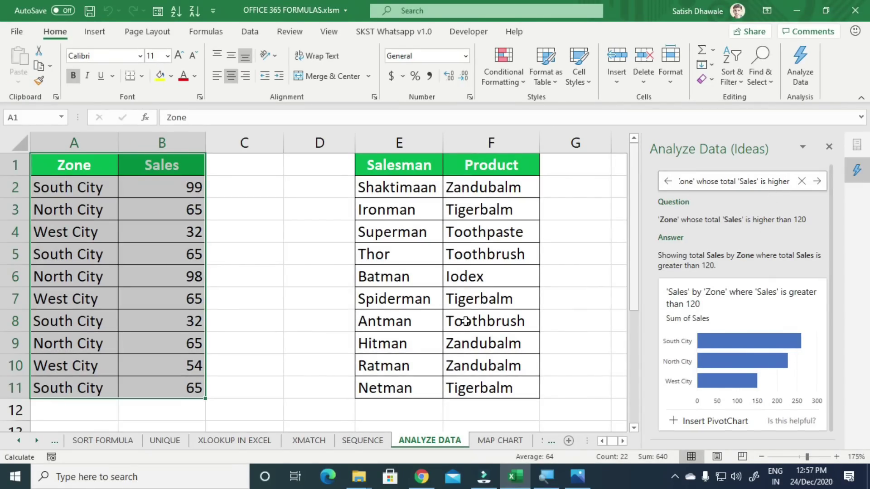
# - Insert the answer on zones with sales above 120 as a PivotChart, and inspect its pivot table and chart
pyautogui.scroll(-1, 748, 326)
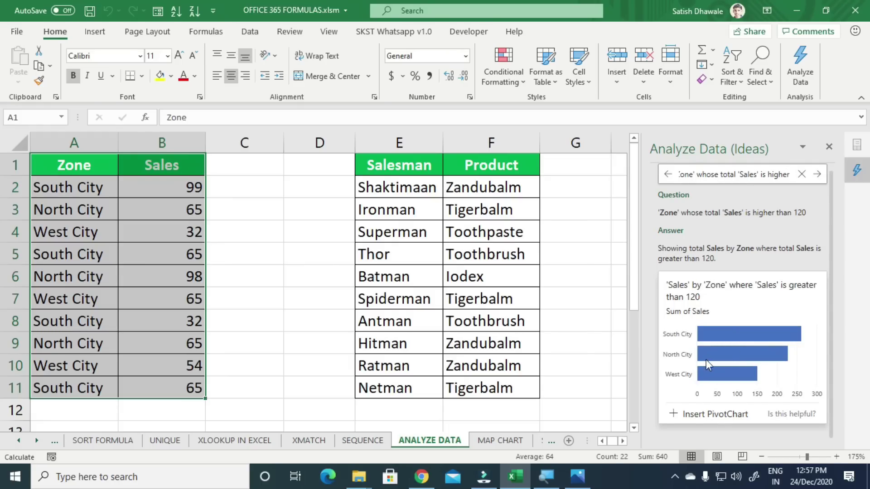
pyautogui.click(698, 414)
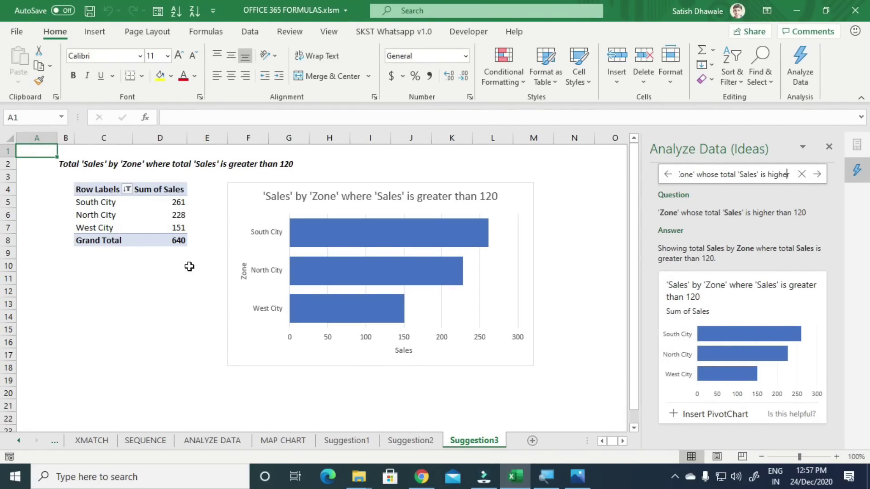
pyautogui.moveTo(92, 190); pyautogui.dragTo(176, 241)
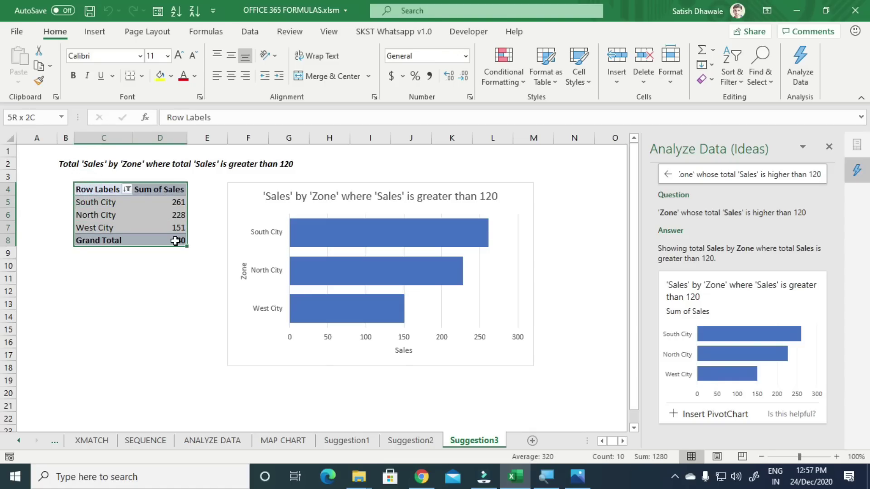
pyautogui.click(261, 196)
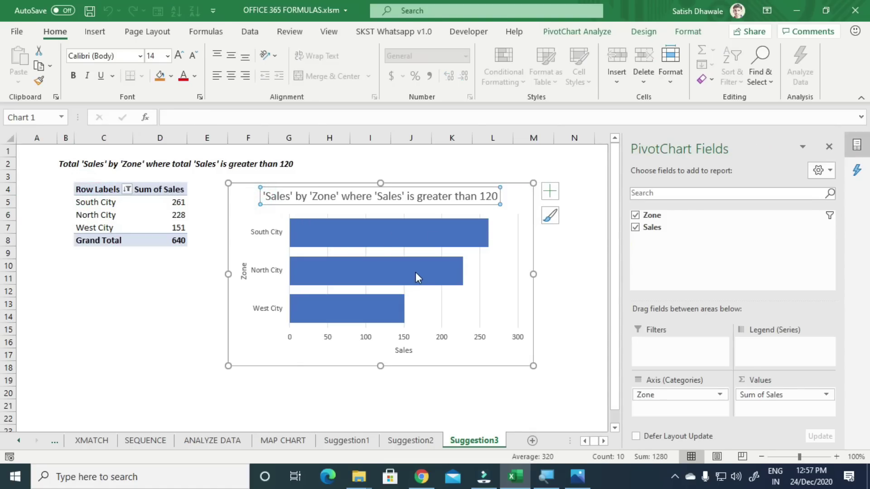
# - Compare the inserted PivotChart on the Suggestion3 sheet with the source table on the ANALYZE DATA sheet
pyautogui.click(224, 444)
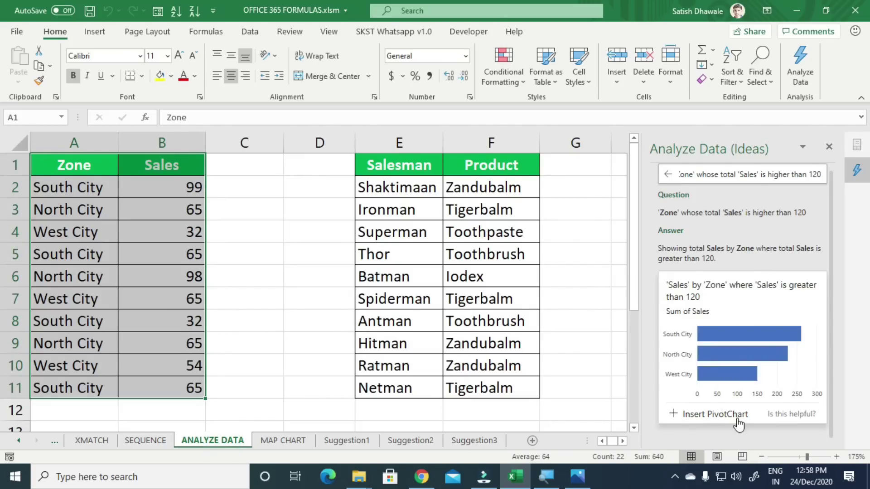
pyautogui.click(483, 444)
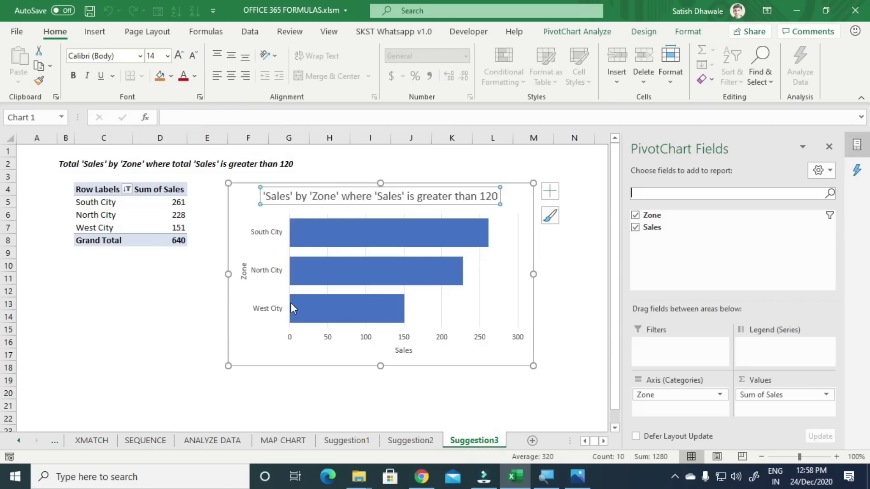
pyautogui.click(214, 442)
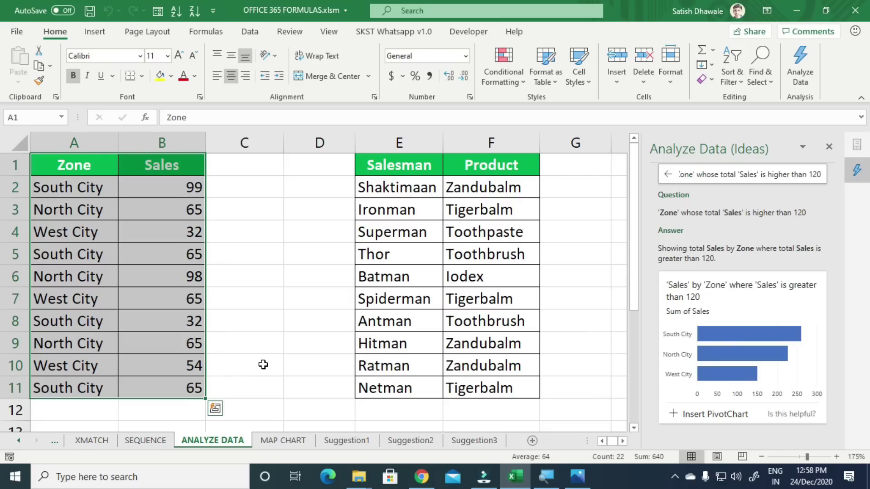
pyautogui.click(265, 366)
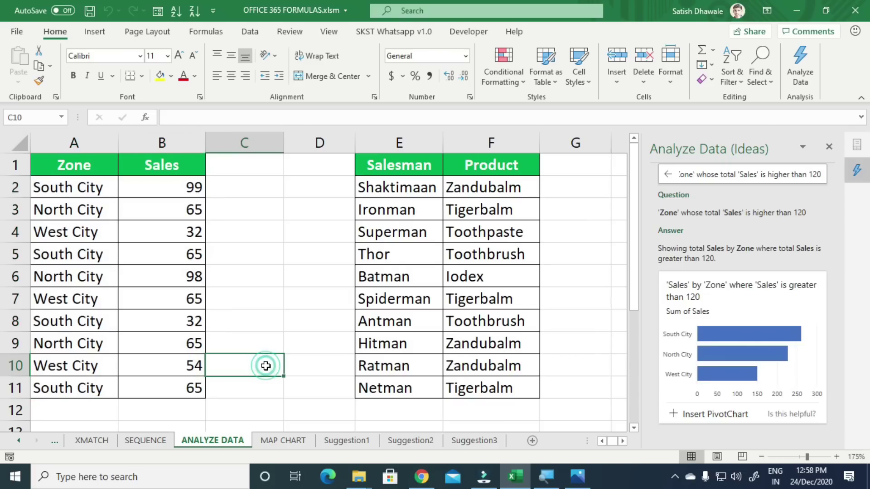
pyautogui.click(168, 362)
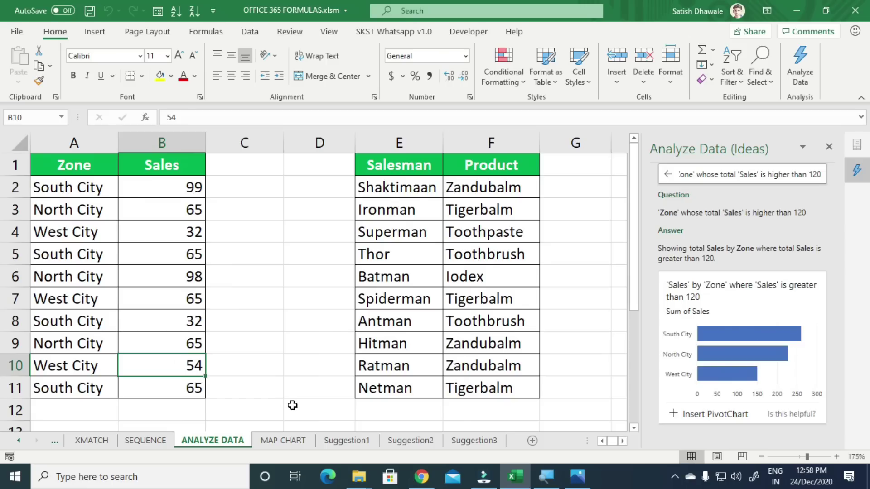
# - Close the Analyze Data pane on the MAP CHART sheet and delete the existing map chart of state sales
pyautogui.click(283, 440)
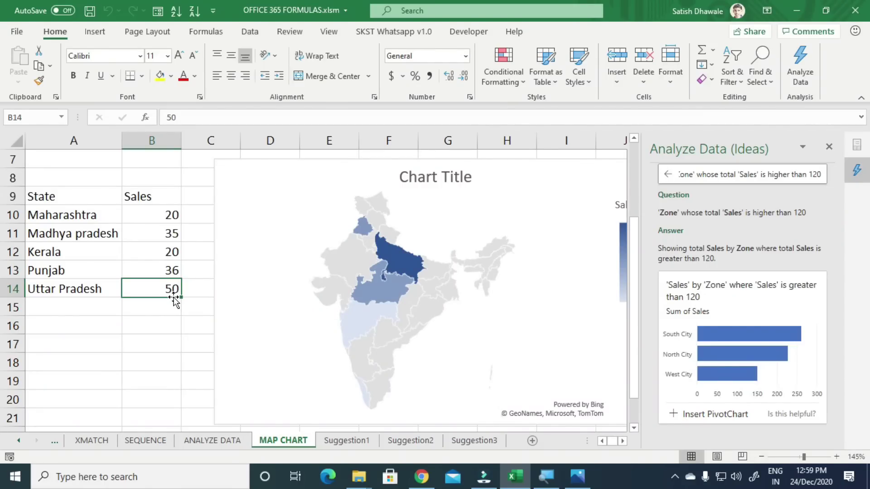
pyautogui.click(829, 146)
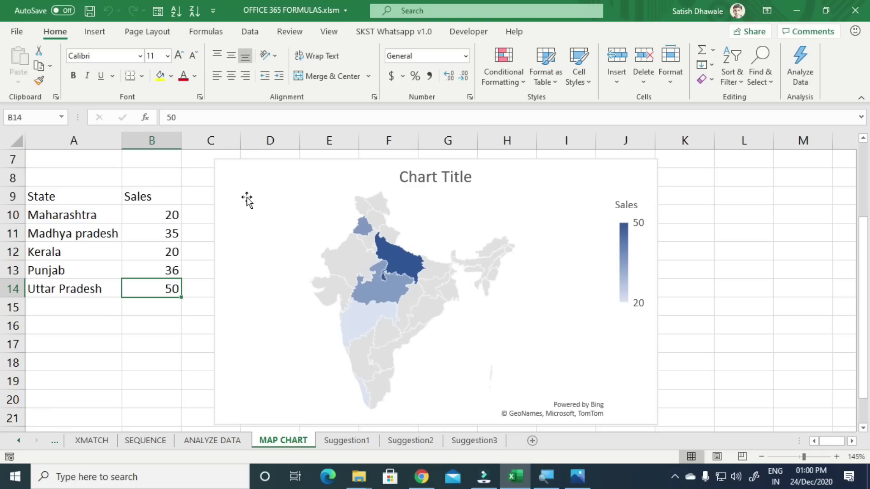
pyautogui.click(137, 226)
pyautogui.click(240, 226)
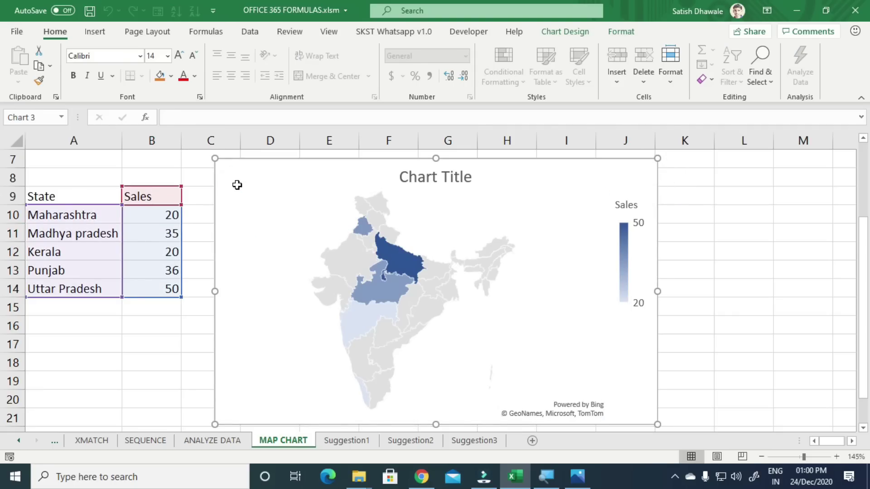
pyautogui.press('Delete')
# - Insert a Filled Map chart from the country sales data in A2:B6 and check India's data point
pyautogui.scroll(2, 223, 254)
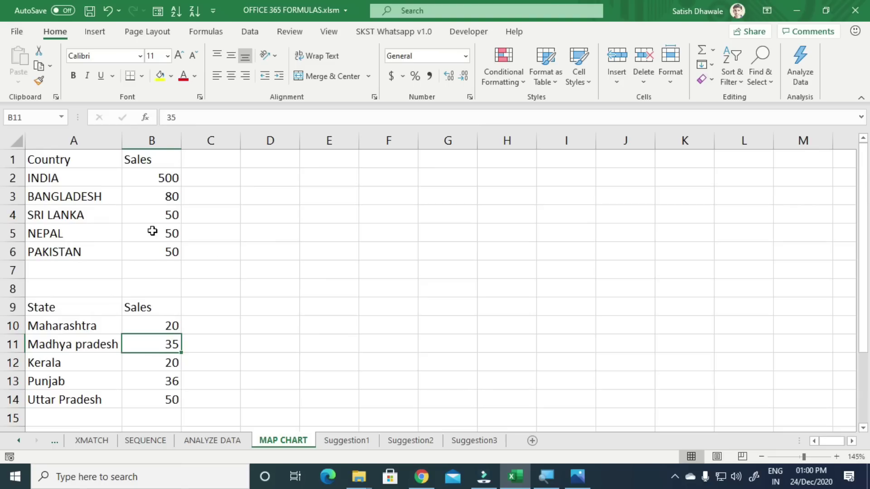
pyautogui.moveTo(56, 179); pyautogui.dragTo(159, 250)
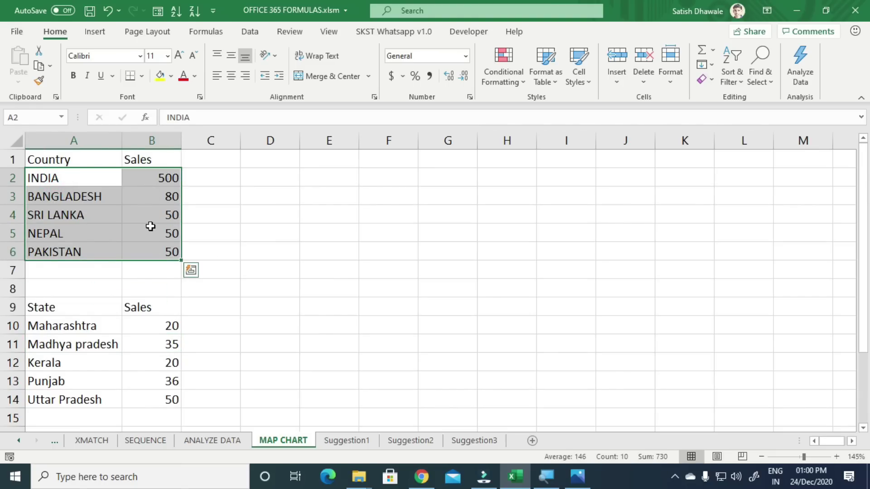
pyautogui.click(94, 31)
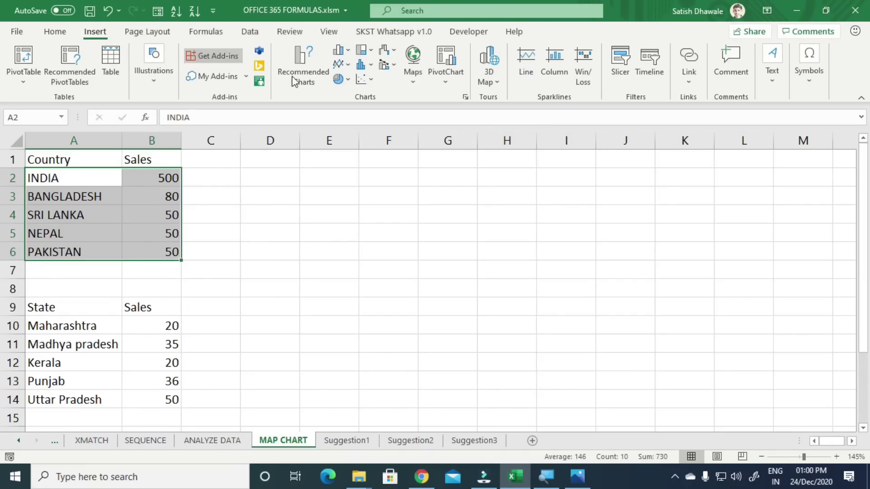
pyautogui.click(419, 87)
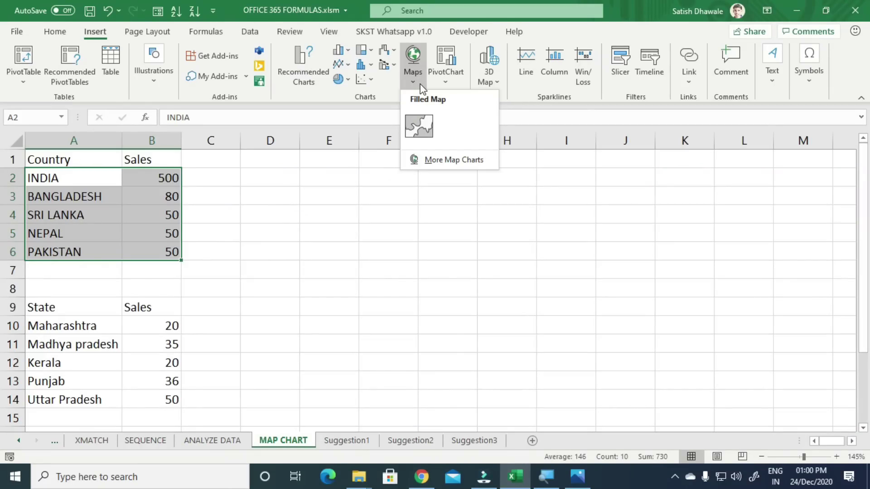
pyautogui.click(418, 127)
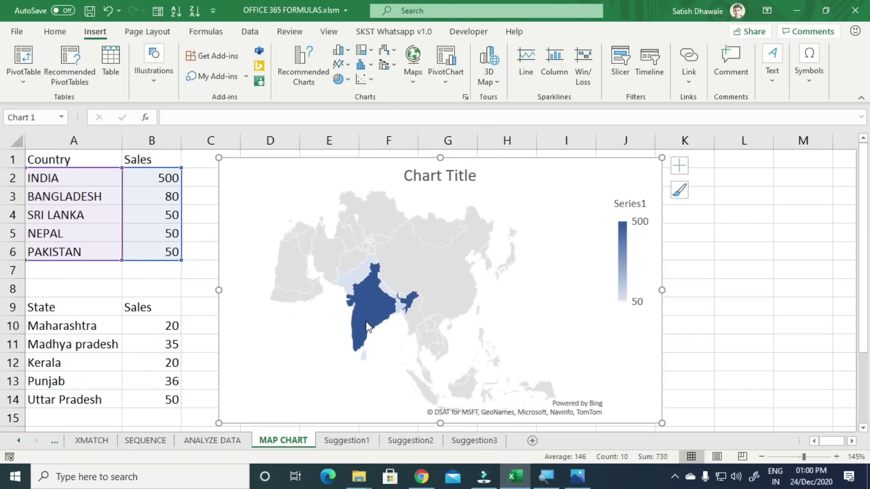
pyautogui.moveTo(366, 323)
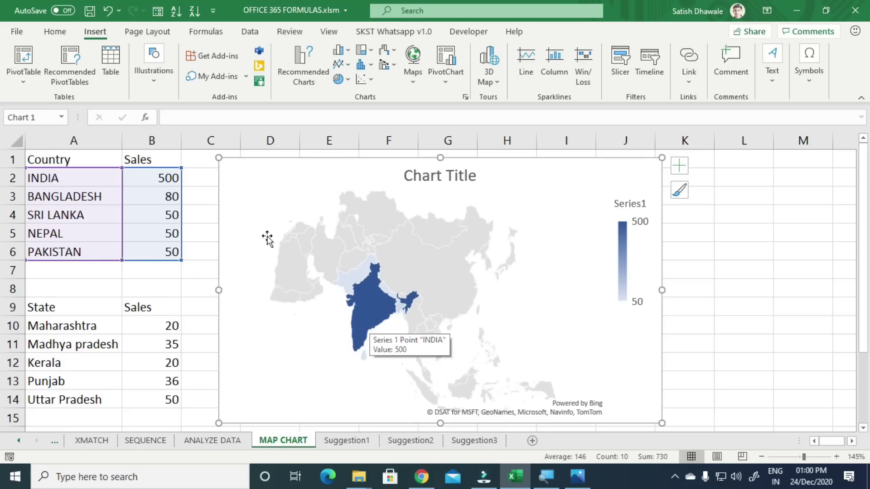
# - Set India's sales in B2 to 20 to update the map chart's shading
pyautogui.click(154, 179)
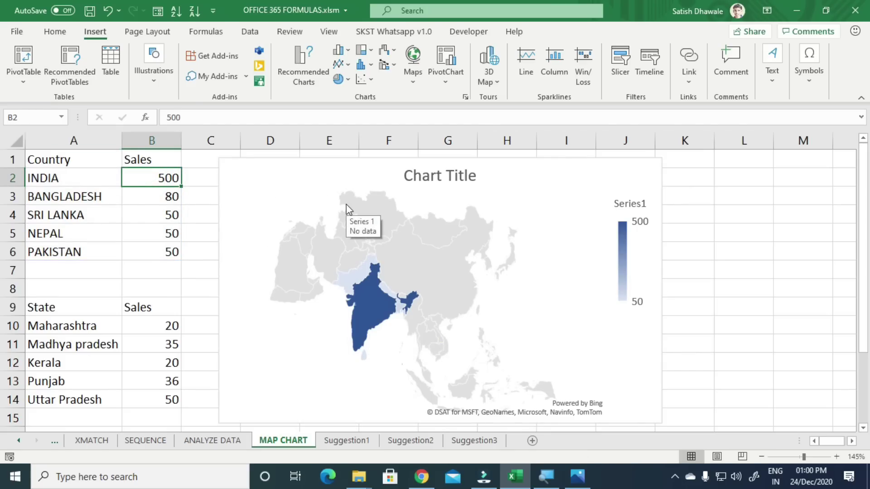
pyautogui.write('20')
pyautogui.press('Return')
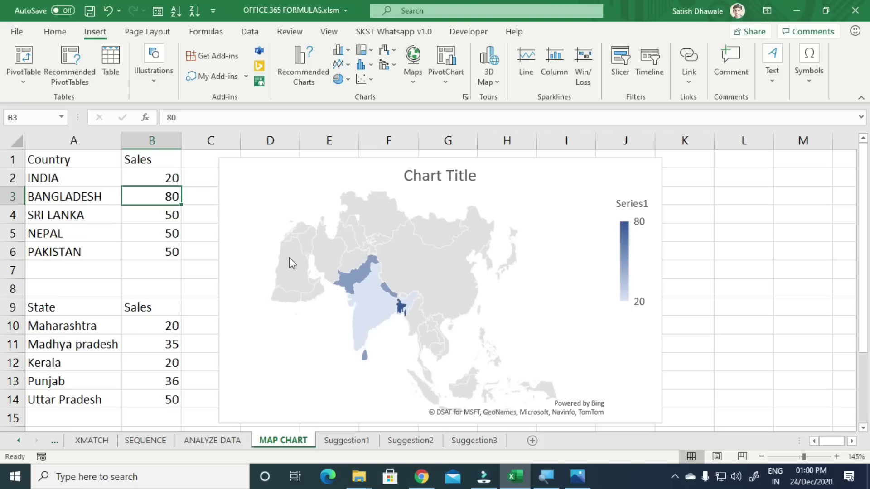
pyautogui.click(79, 233)
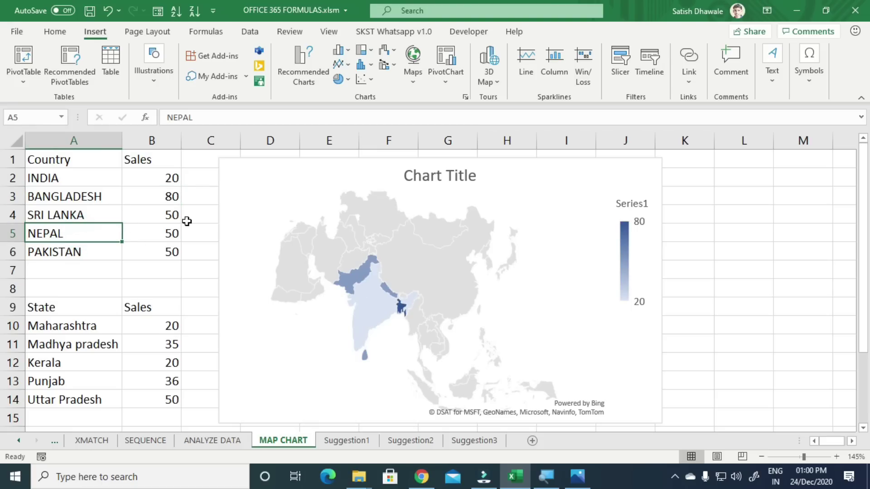
# - Replace NEPAL in A5 with CHINA and set its sales in B5 to 250
pyautogui.write('CHINA')
pyautogui.press('Return')
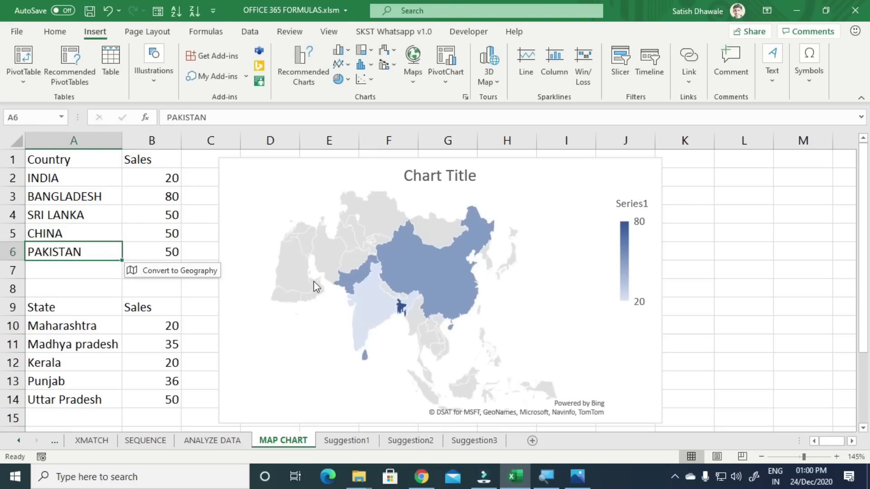
pyautogui.click(144, 234)
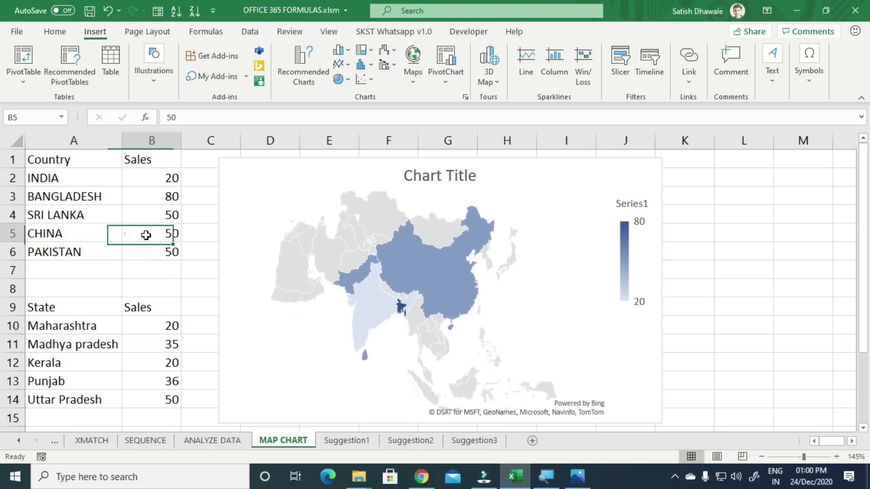
pyautogui.write('250')
pyautogui.press('Return')
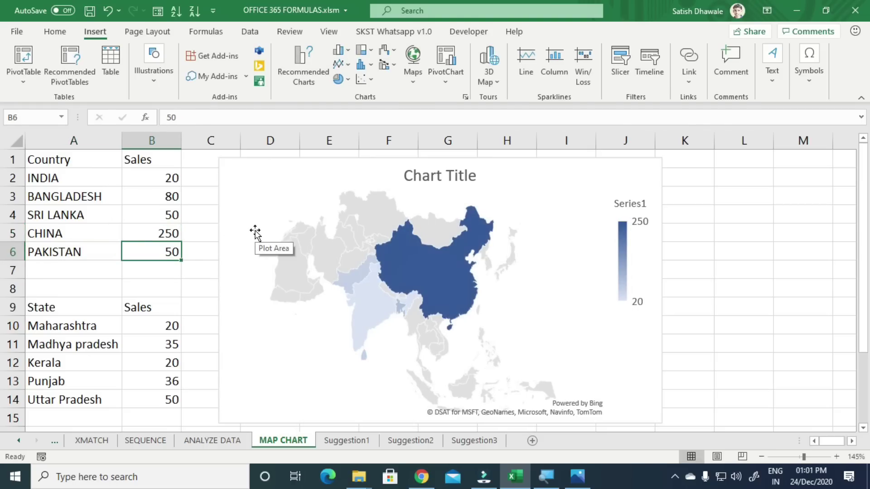
# - Set India's sales in B2 to 320 and select the country sales values B2:B6 to compare with the map
pyautogui.click(153, 179)
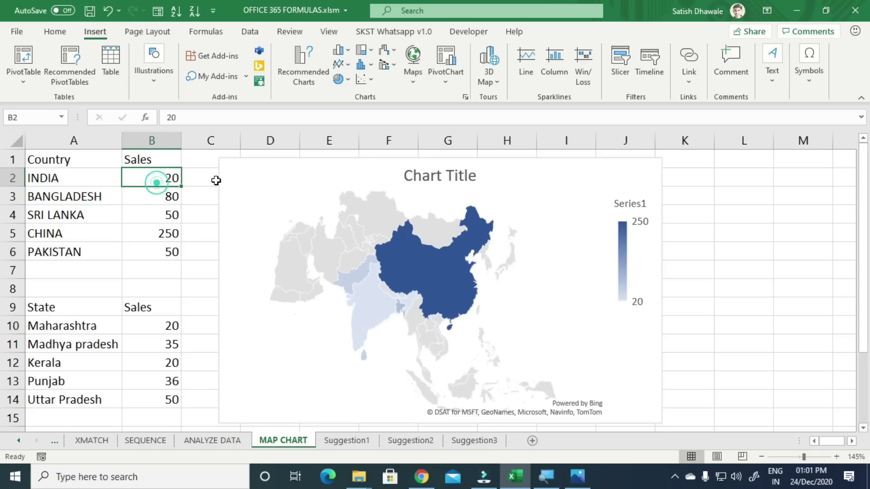
pyautogui.write('320')
pyautogui.press('Return')
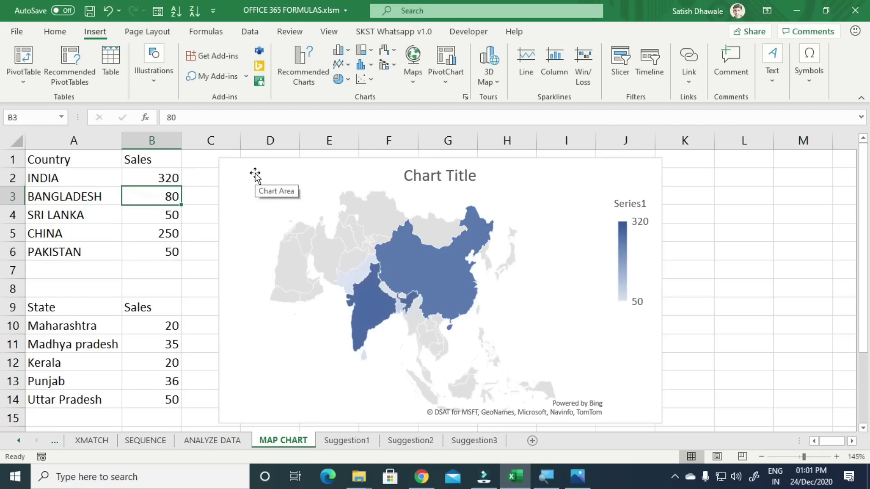
pyautogui.moveTo(153, 177); pyautogui.dragTo(154, 253)
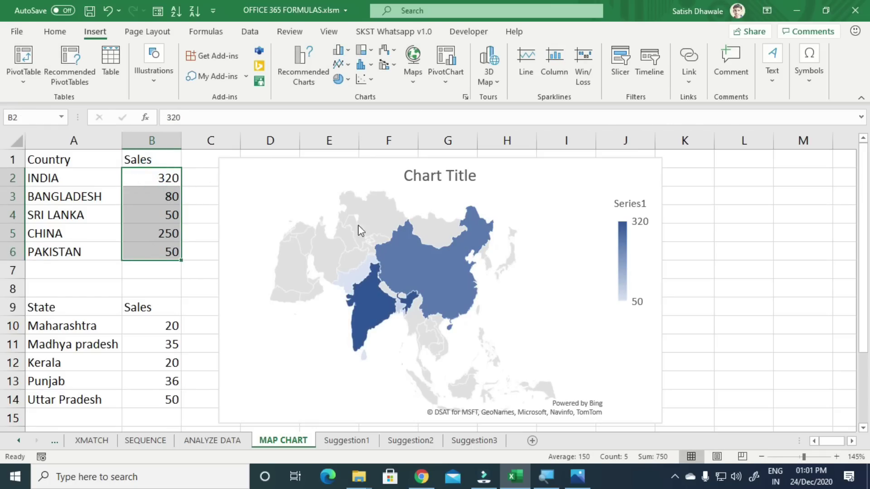
# - Delete the country sales map chart from the MAP CHART sheet
pyautogui.click(550, 184)
pyautogui.moveTo(549, 182); pyautogui.dragTo(549, 178)
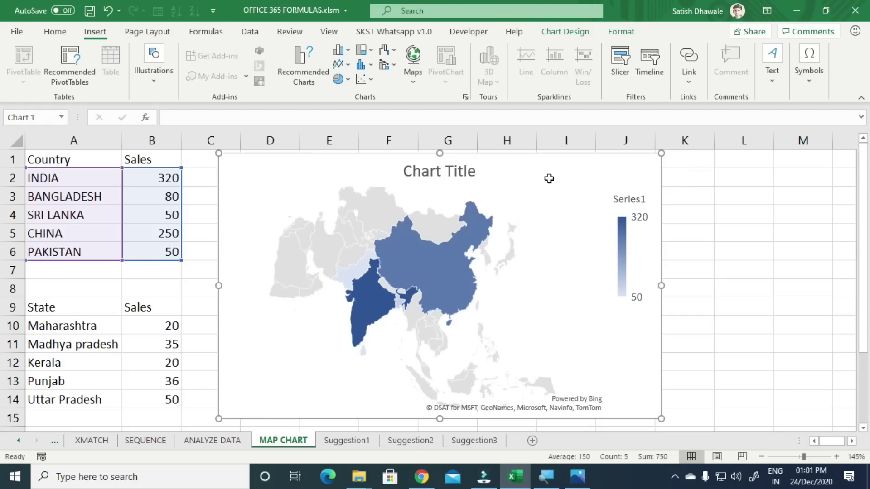
pyautogui.press('Delete')
# - Insert a Filled Map chart from the state sales data in A10:B14 and go through the first state rows
pyautogui.moveTo(53, 331); pyautogui.dragTo(171, 398)
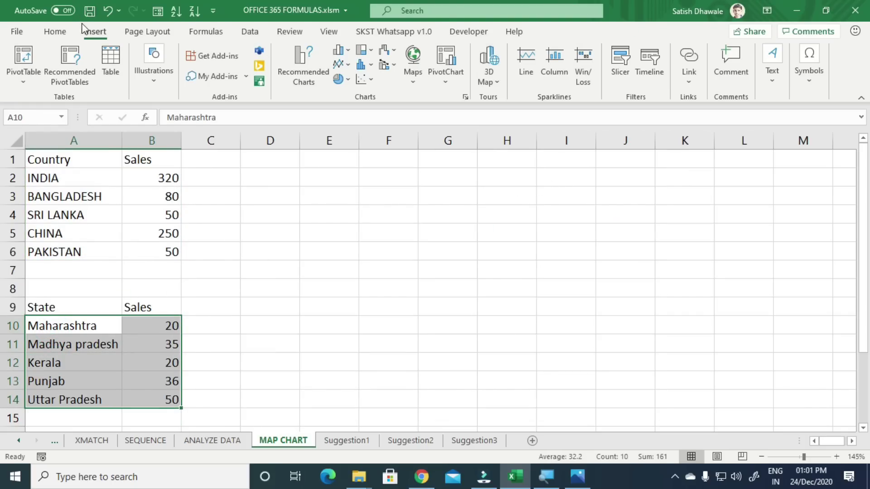
pyautogui.click(404, 77)
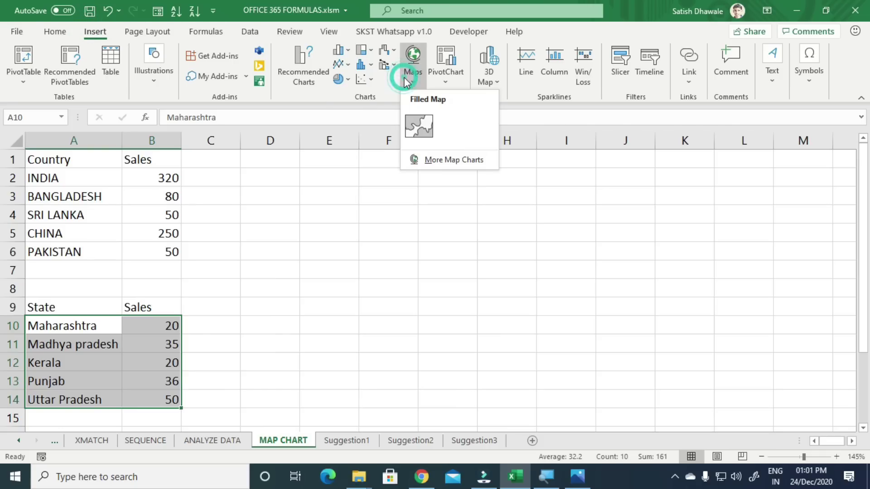
pyautogui.click(433, 143)
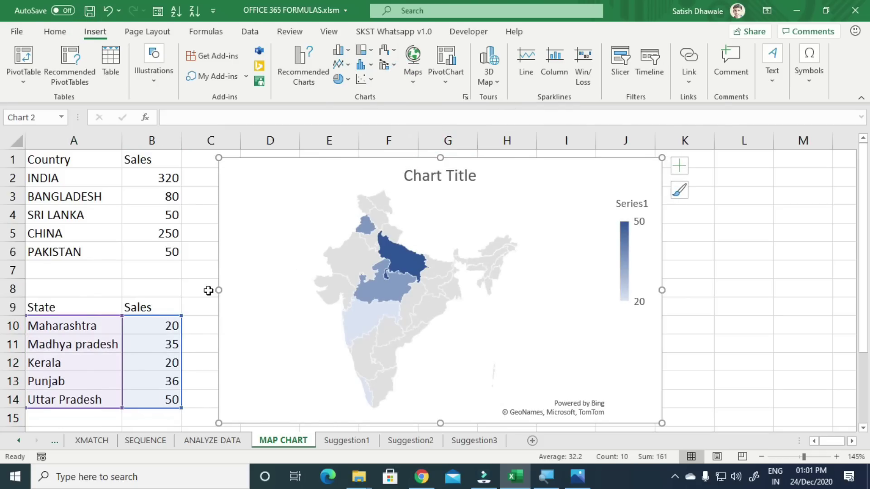
pyautogui.click(109, 337)
pyautogui.moveTo(91, 324); pyautogui.dragTo(151, 325)
pyautogui.moveTo(91, 343); pyautogui.dragTo(149, 344)
pyautogui.moveTo(78, 364); pyautogui.dragTo(134, 364)
# - Replace Punjab in A13 with Goa and set its sales in B13 to 80
pyautogui.click(115, 382)
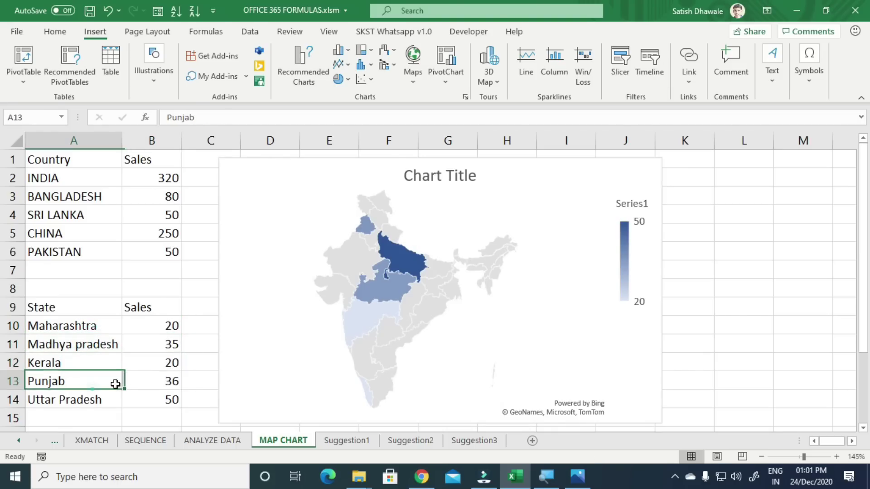
pyautogui.write('gOA')
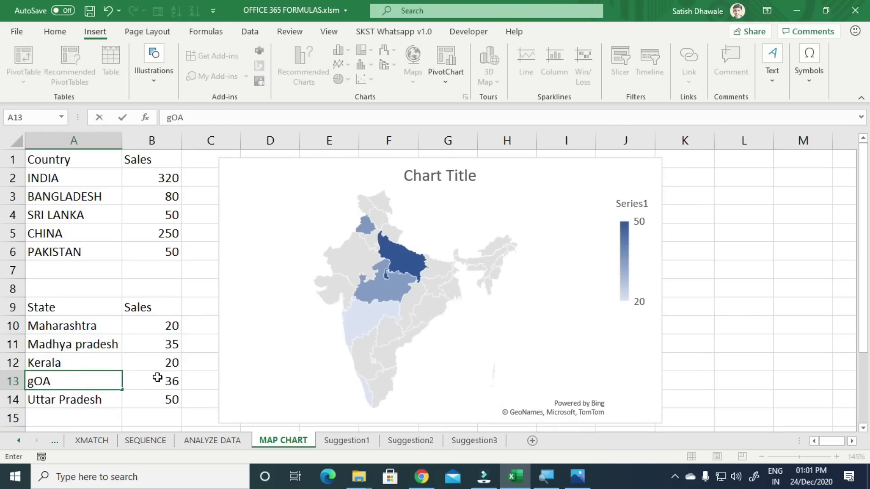
pyautogui.press('Return')
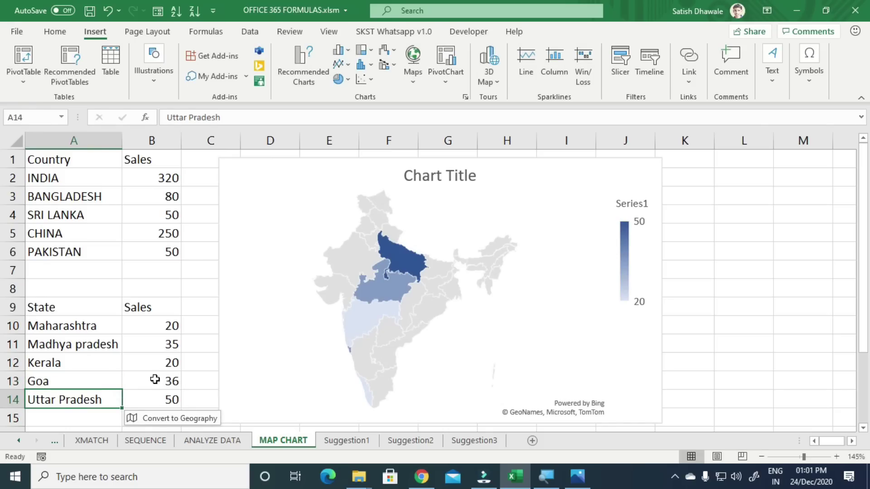
pyautogui.click(158, 384)
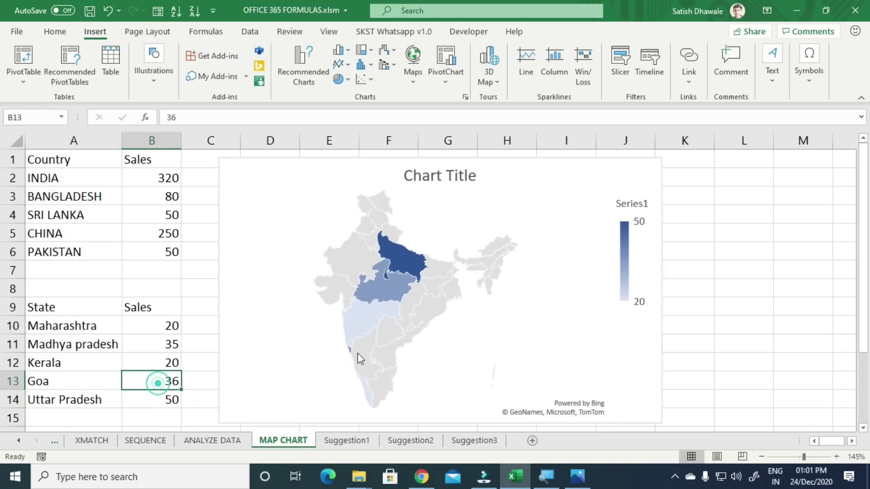
pyautogui.write('80')
pyautogui.press('Return')
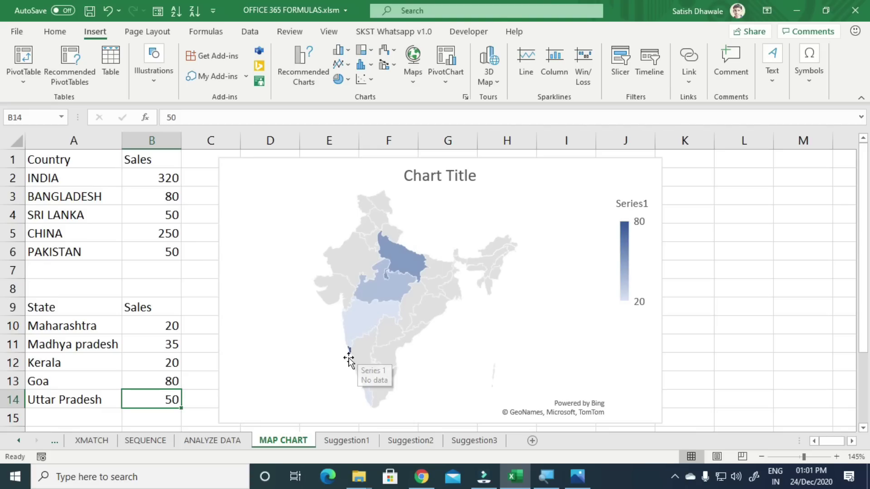
# - Set Maharashtra's sales in B10 to 500 and check its data point on the map
pyautogui.moveTo(73, 365); pyautogui.dragTo(76, 379)
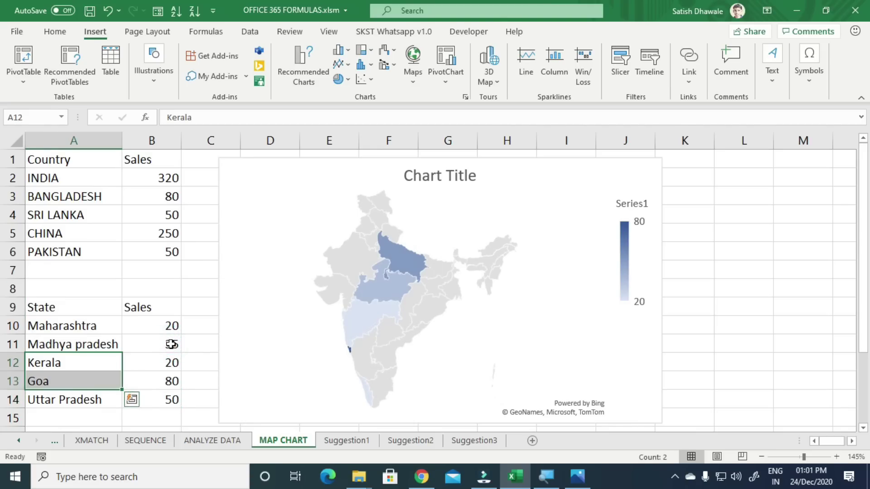
pyautogui.click(170, 326)
pyautogui.moveTo(170, 329); pyautogui.dragTo(162, 392)
pyautogui.click(125, 325)
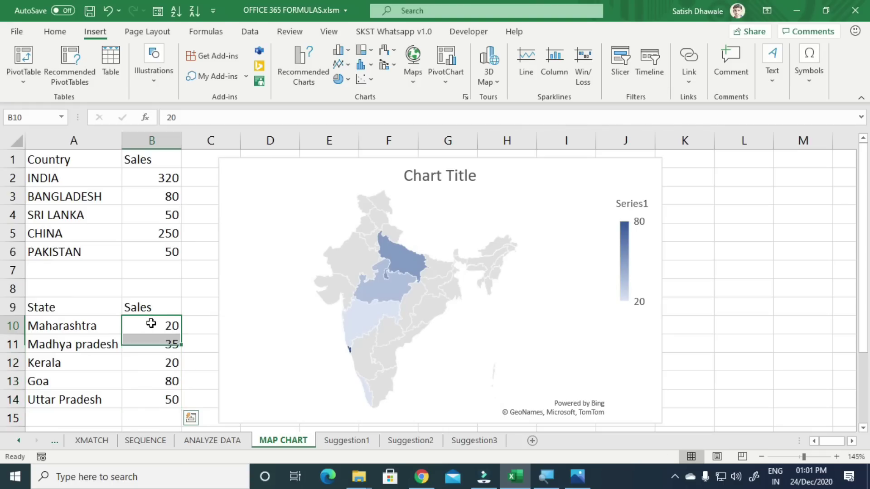
pyautogui.write('500')
pyautogui.press('Return')
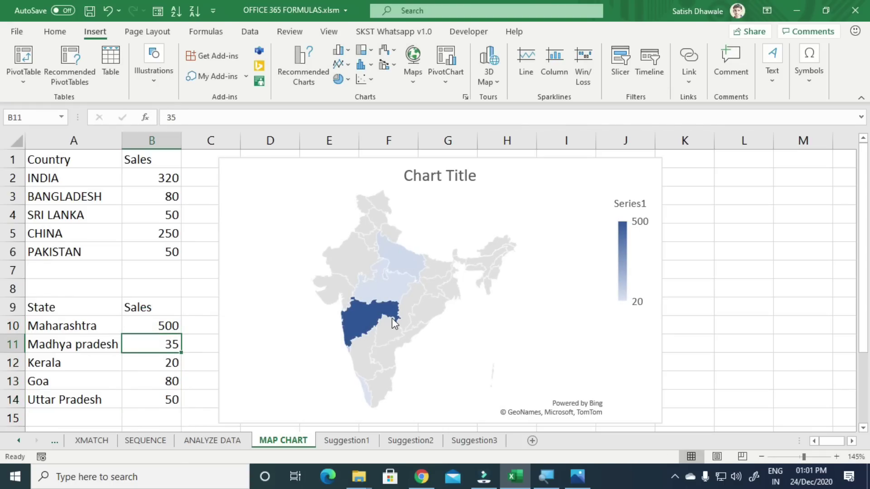
pyautogui.moveTo(394, 310)
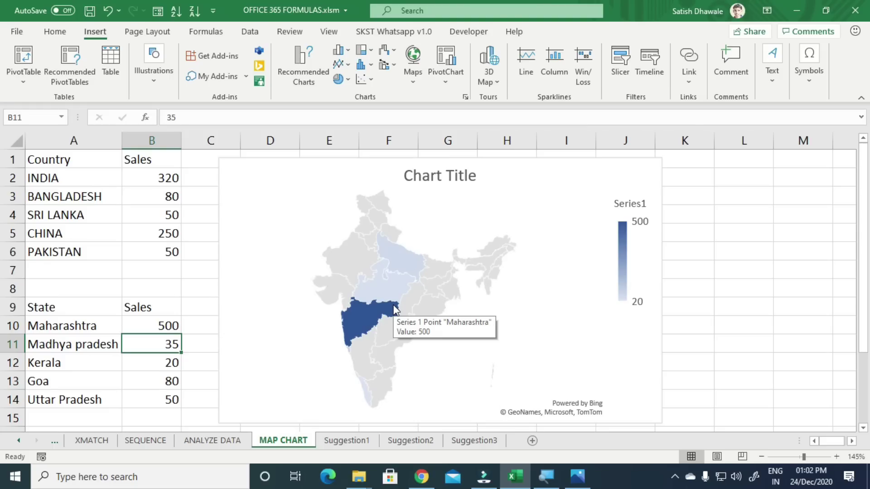
# - Try configuring a WhatsApp message with mobile numbers from column B, messages from column C and Fast Speed, and close the form without sending
pyautogui.click(393, 33)
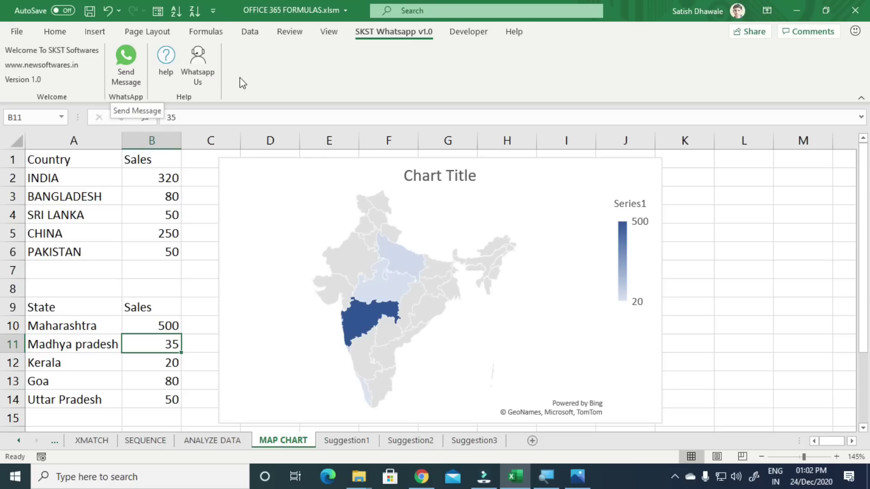
pyautogui.click(265, 74)
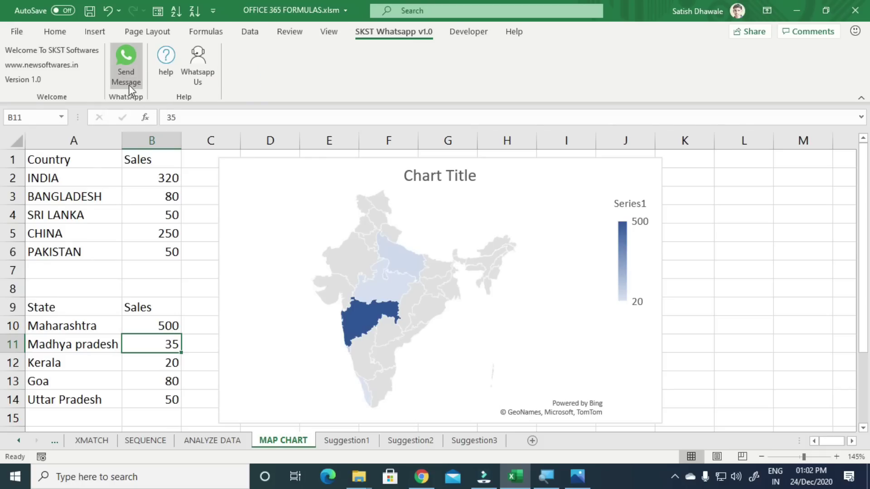
pyautogui.click(129, 73)
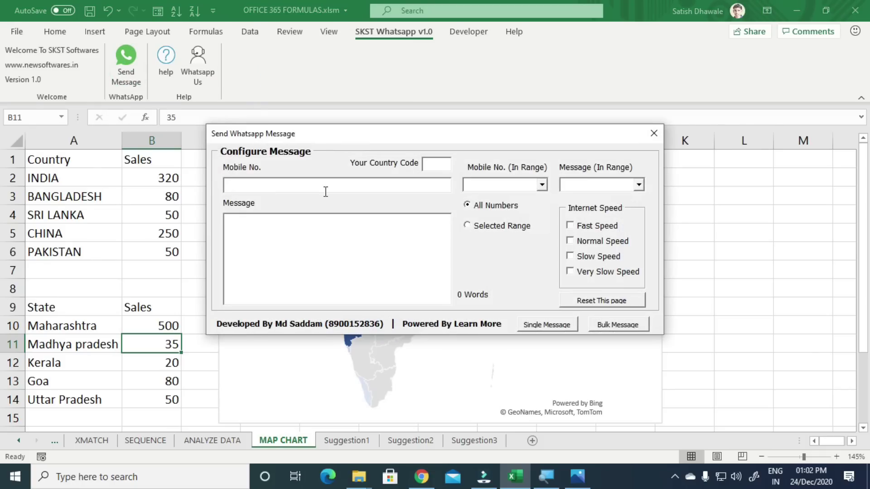
pyautogui.click(474, 183)
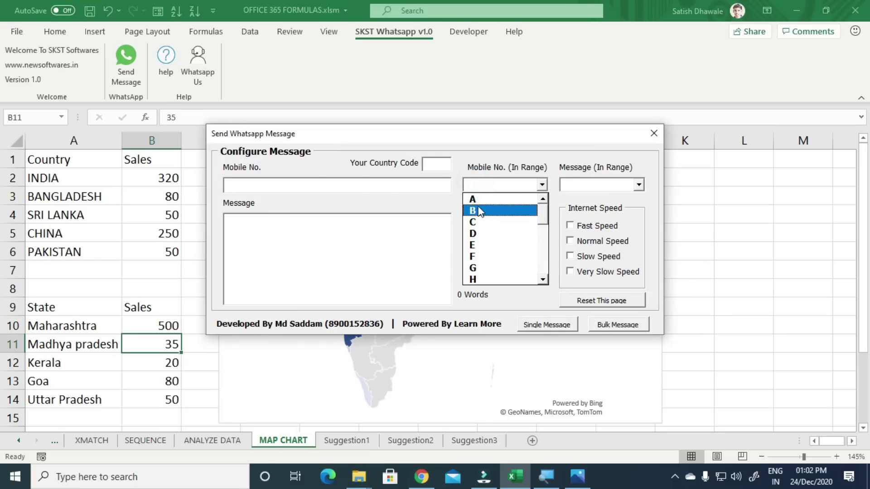
pyautogui.click(478, 207)
pyautogui.click(593, 183)
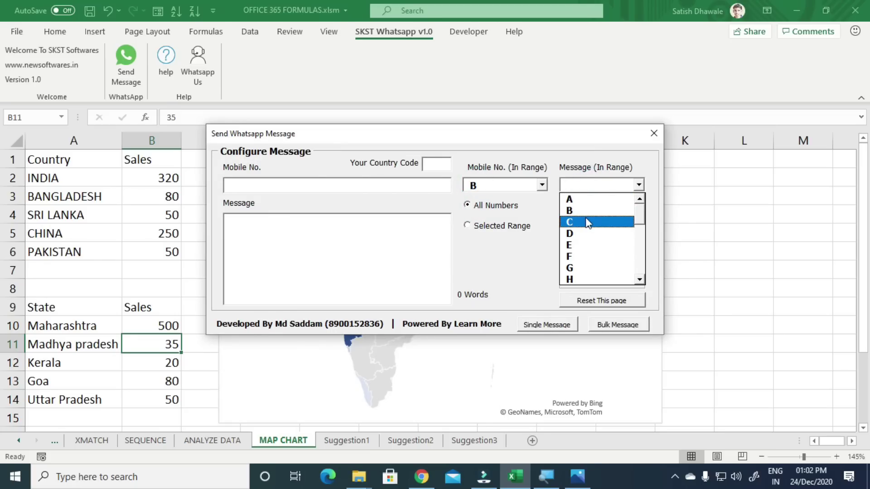
pyautogui.click(586, 222)
pyautogui.click(584, 225)
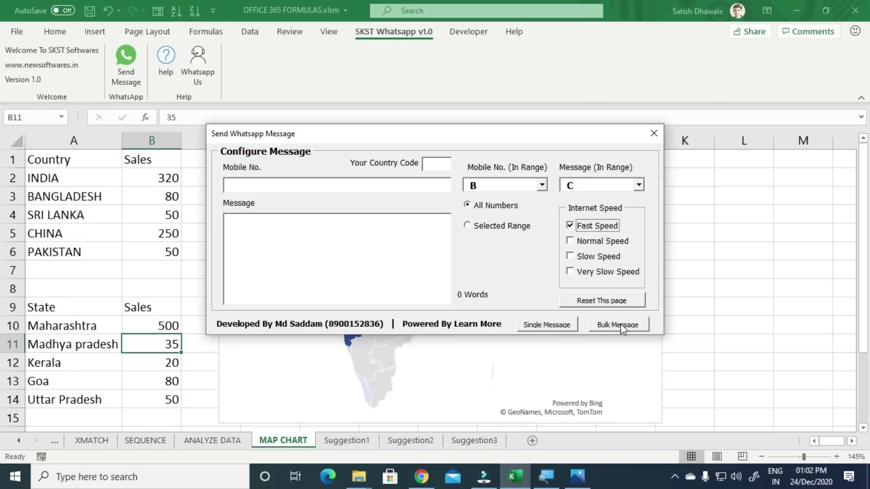
pyautogui.click(654, 137)
pyautogui.click(132, 211)
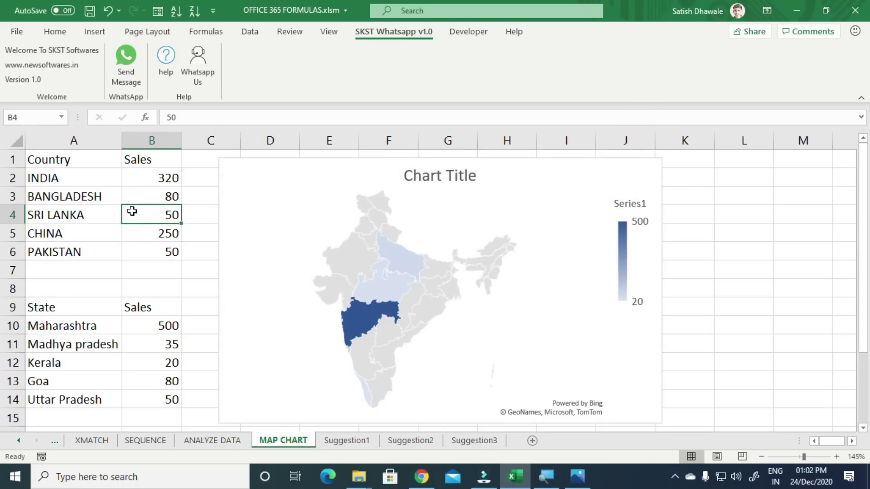